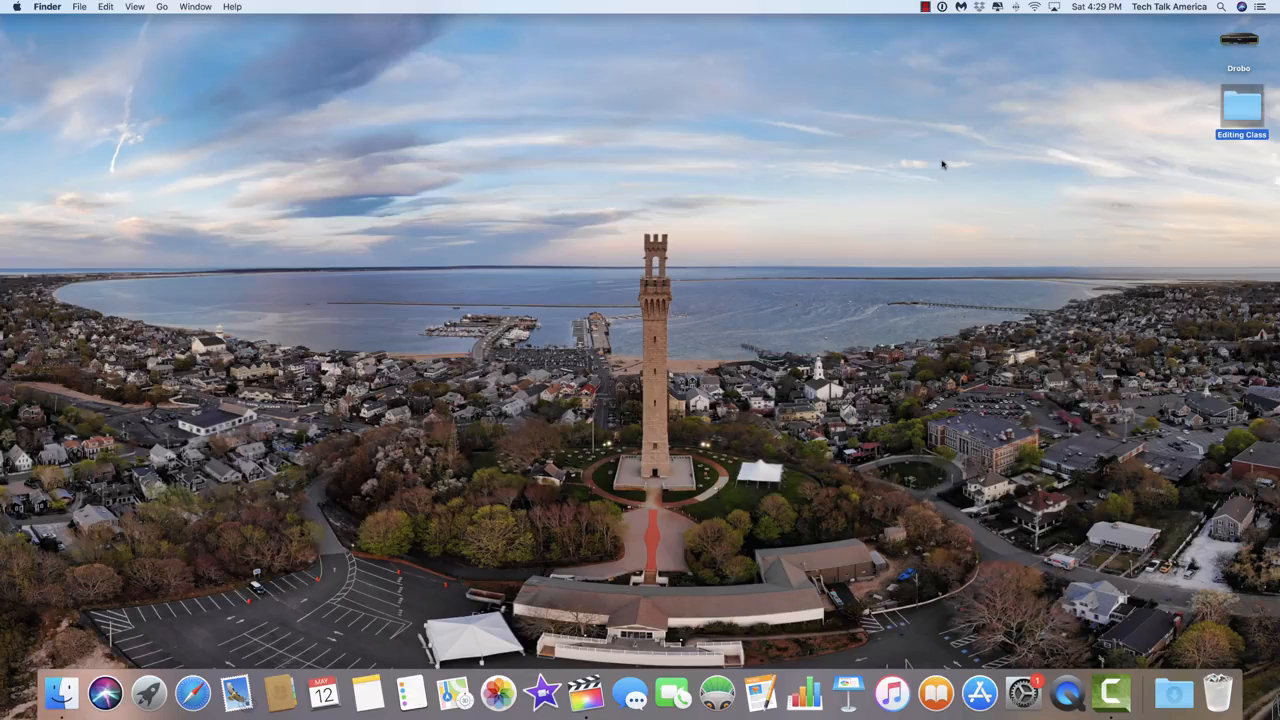
# Step: Open the Editing Class desktop folder, and in Final Cut Pro create a new library named Demo in that folder
pyautogui.doubleClick(1242, 103)
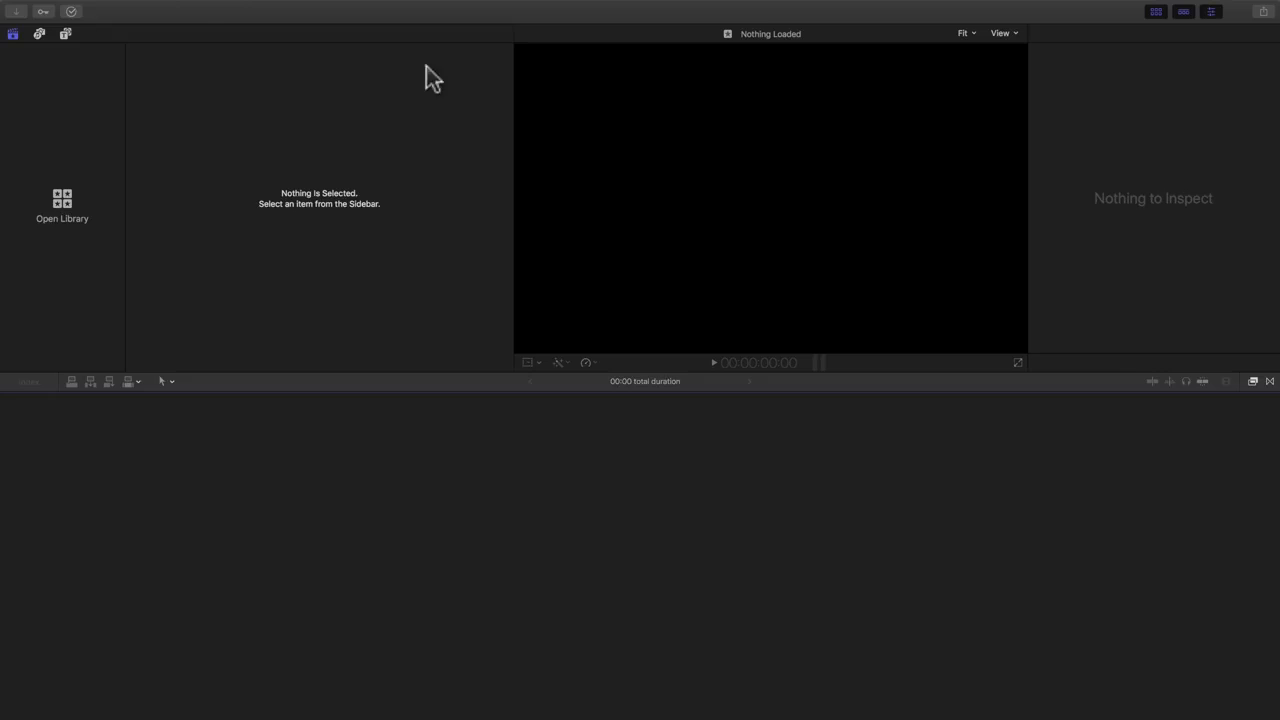
pyautogui.moveTo(66, 4)
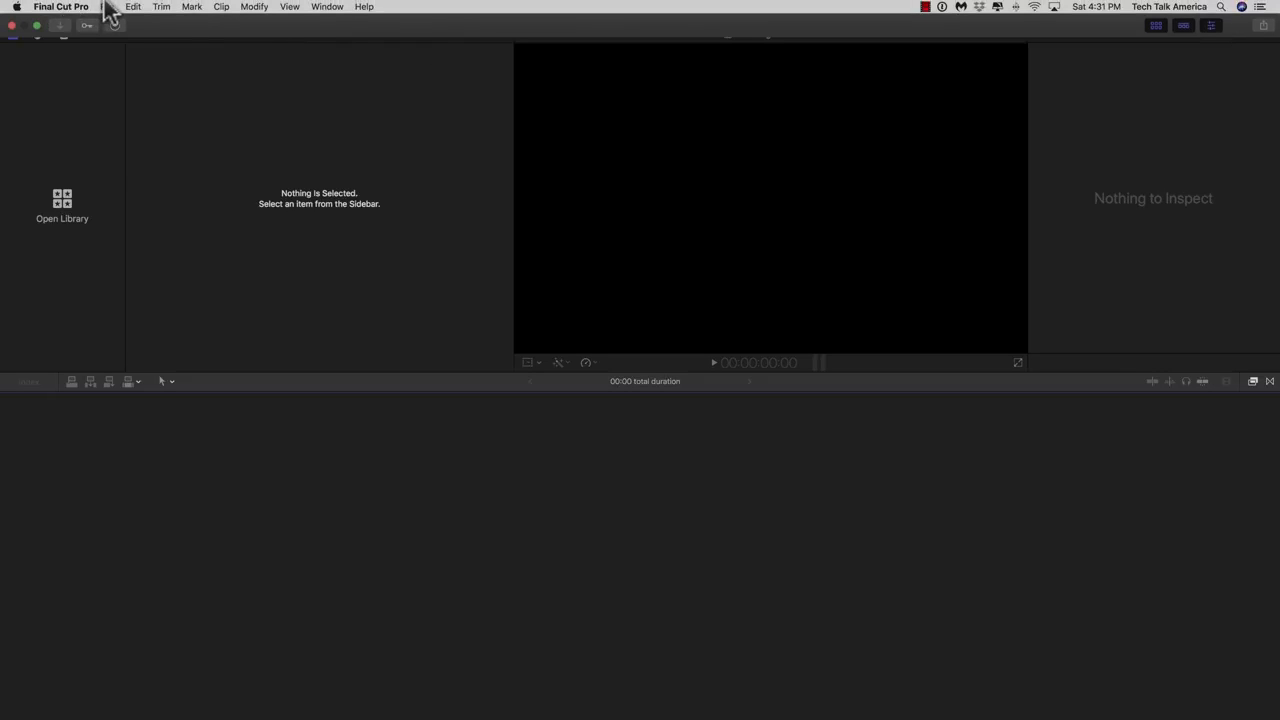
pyautogui.click(107, 8)
pyautogui.moveTo(95, 25)
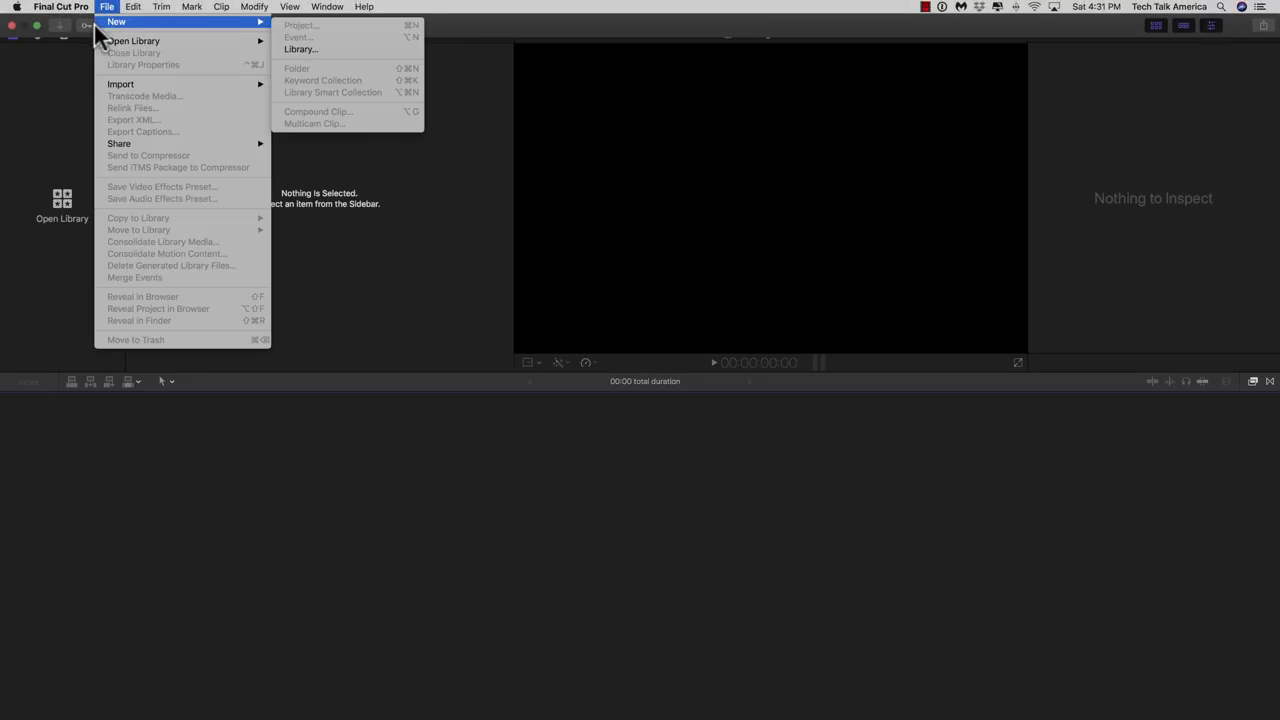
pyautogui.click(308, 49)
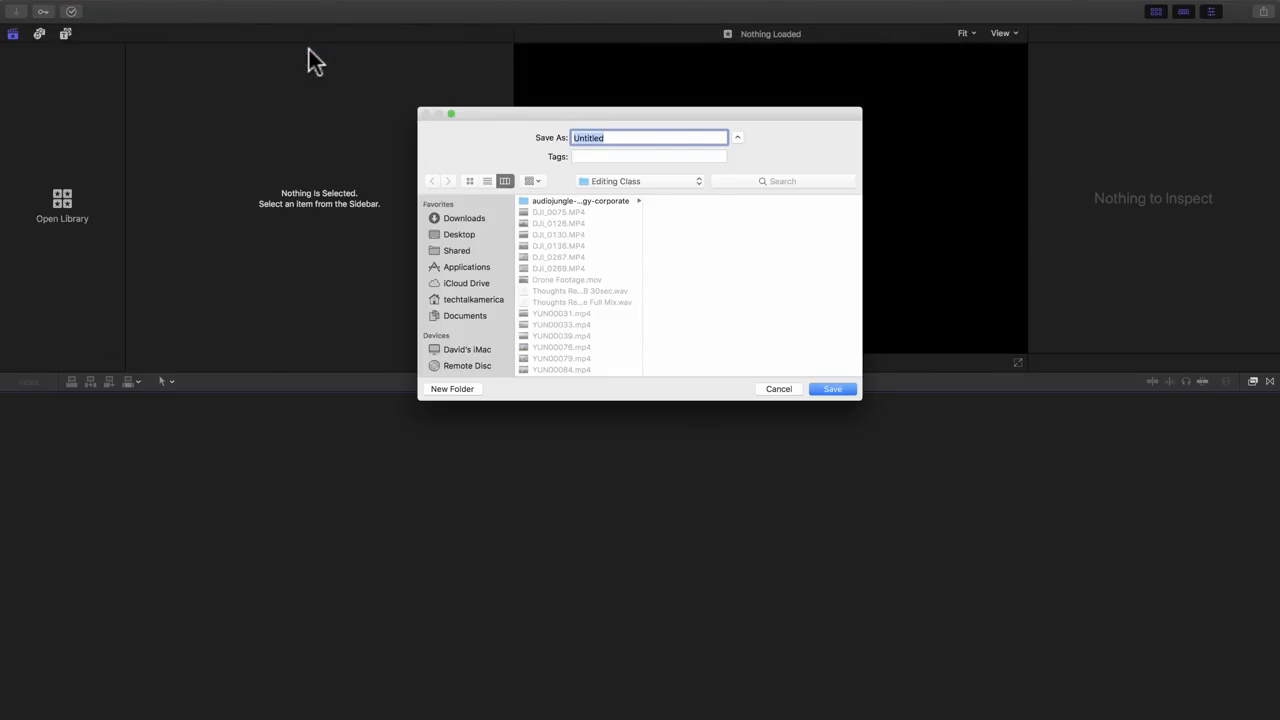
pyautogui.write('Demo')
pyautogui.click(833, 390)
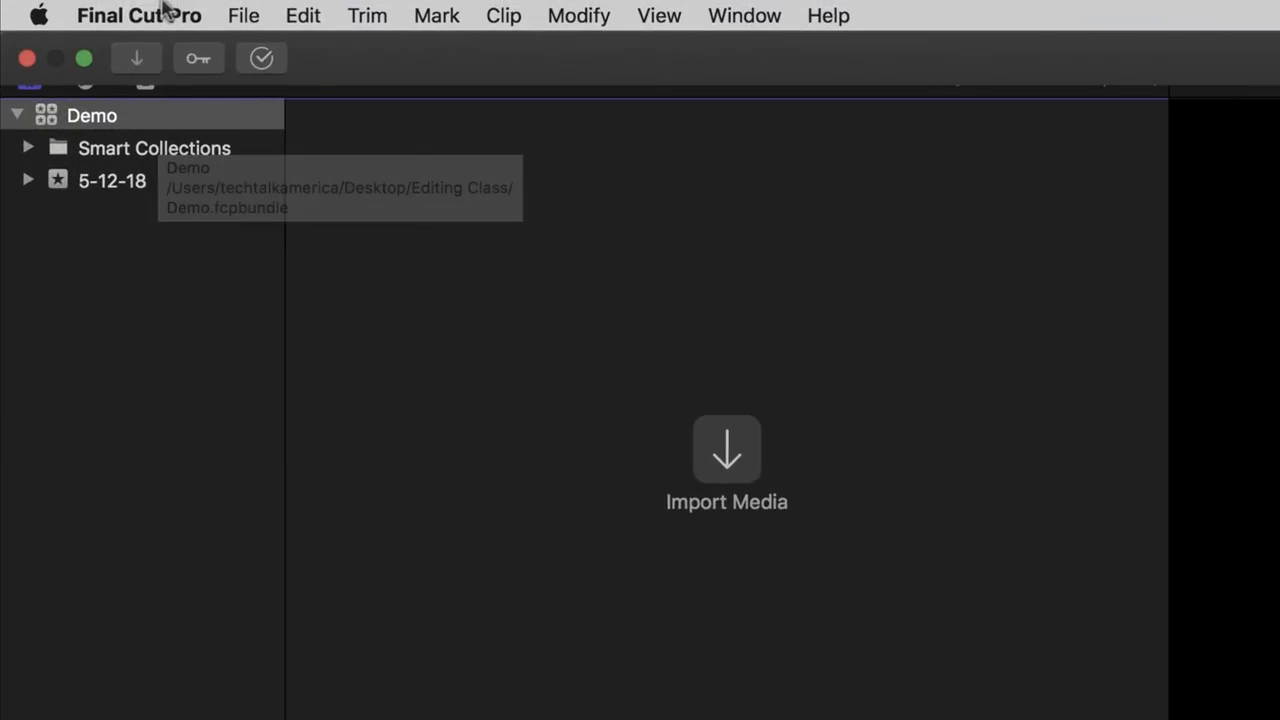
# Step: Set up a new event named Demo in the Demo library and include a new project with it
pyautogui.click(104, 5)
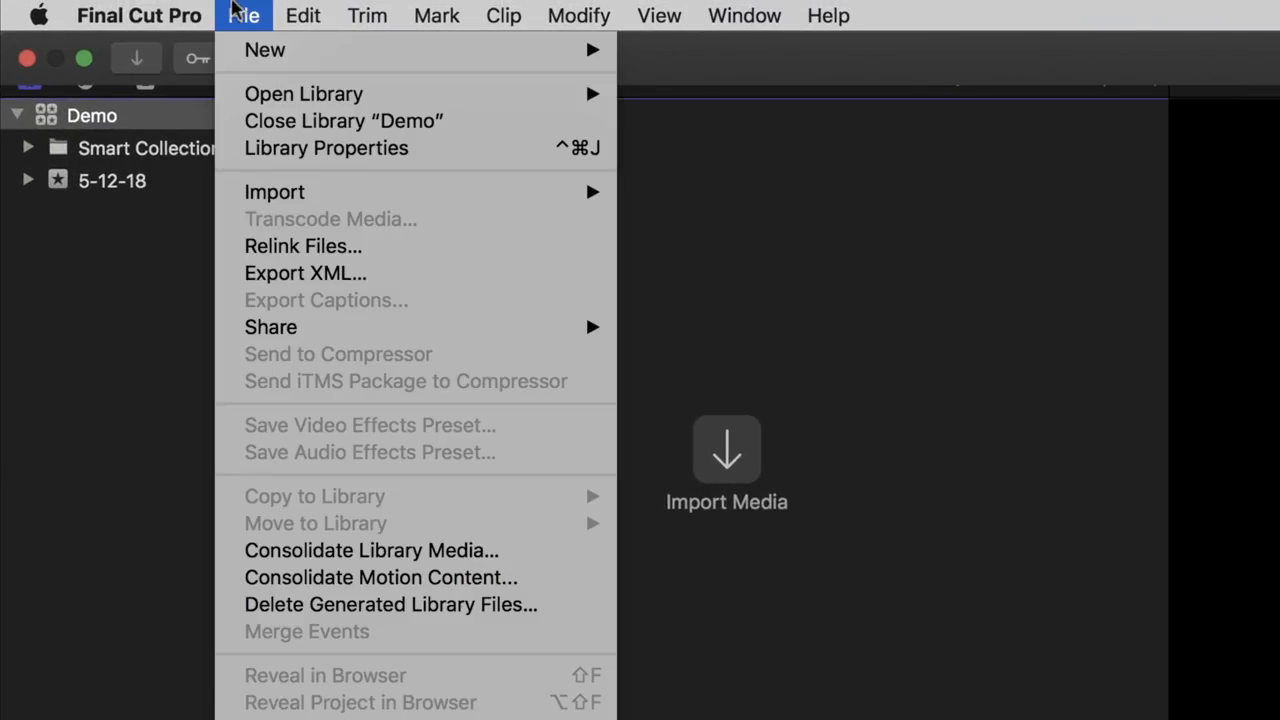
pyautogui.moveTo(420, 50)
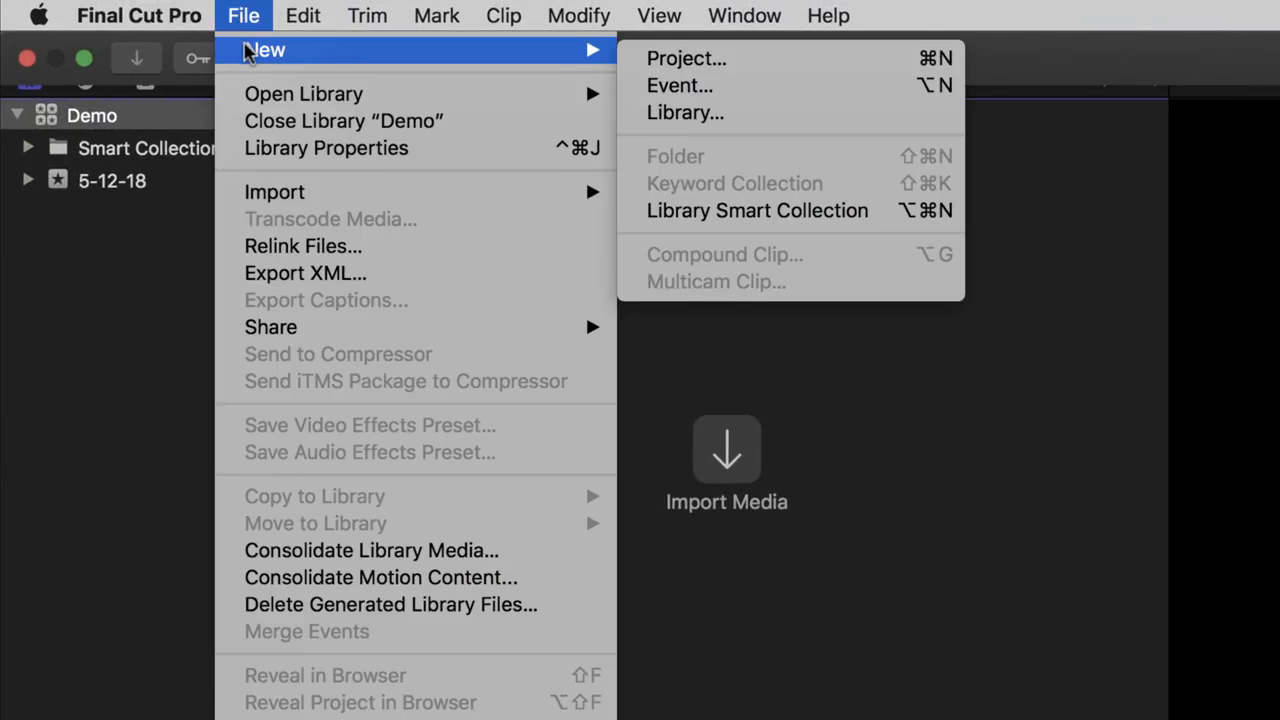
pyautogui.click(826, 99)
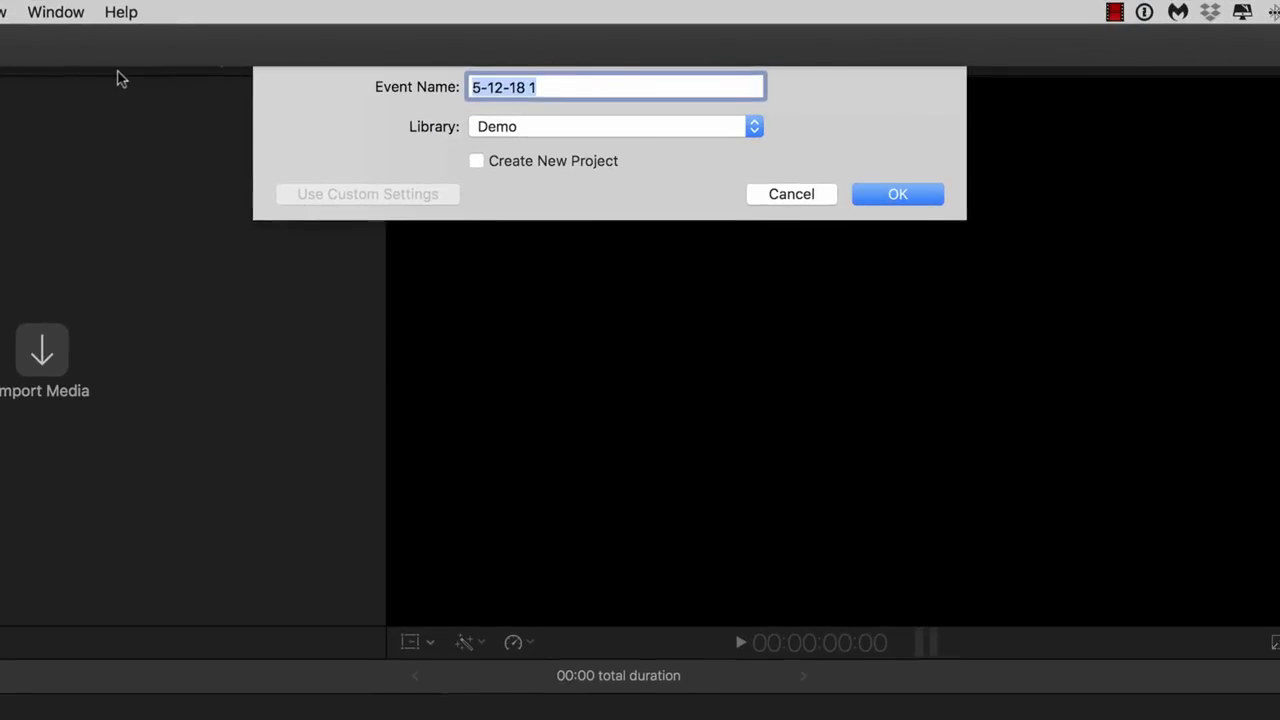
pyautogui.write('Demo')
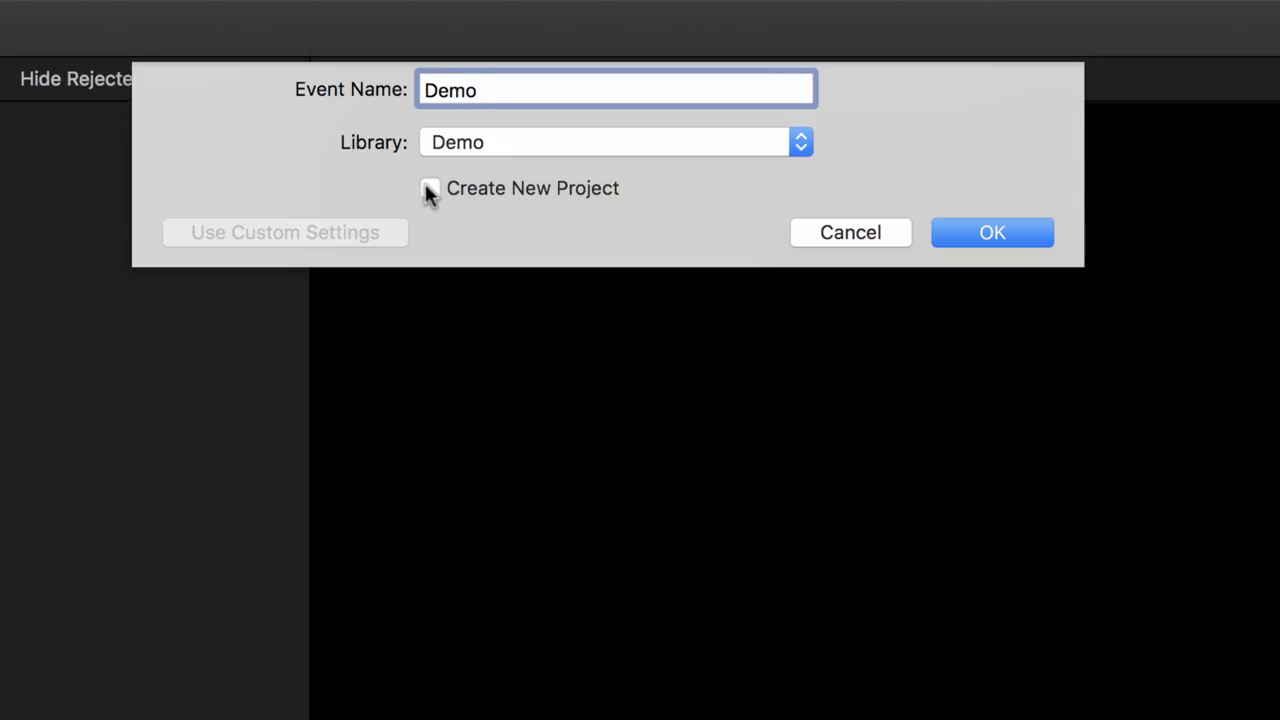
pyautogui.click(427, 189)
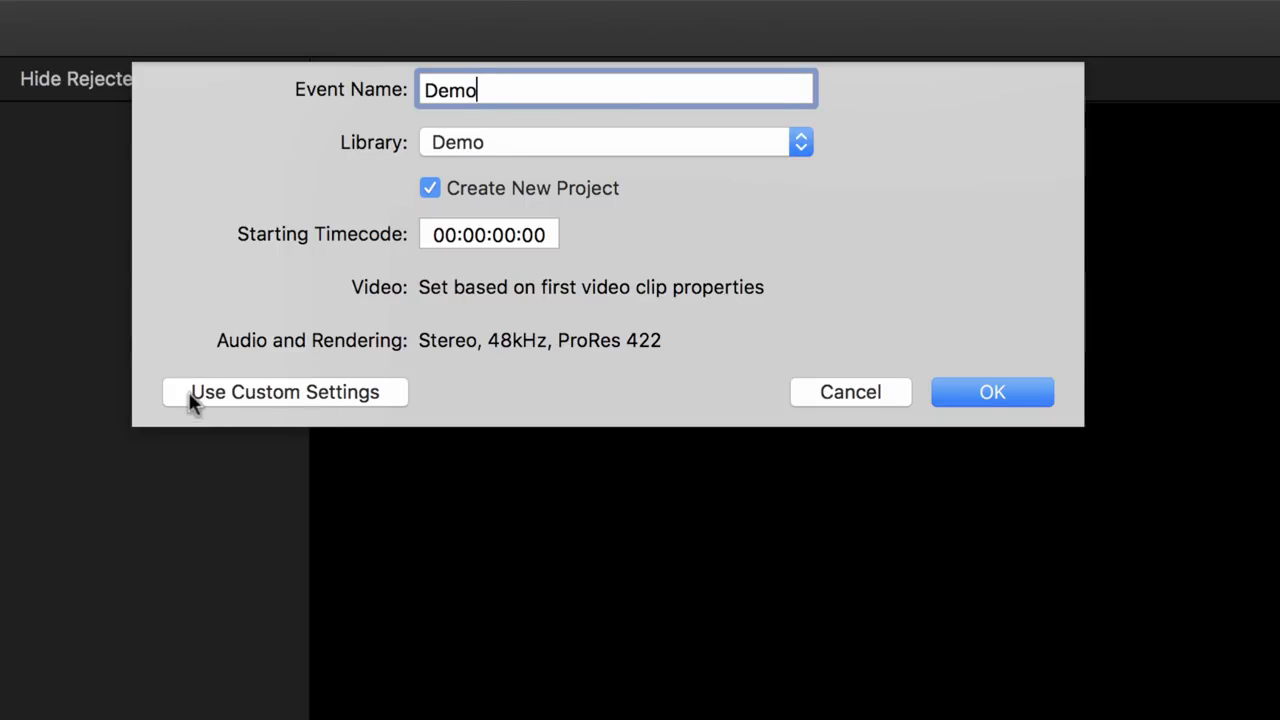
# Step: Give the new project custom video settings of 4K format at 24p and create the event
pyautogui.click(357, 393)
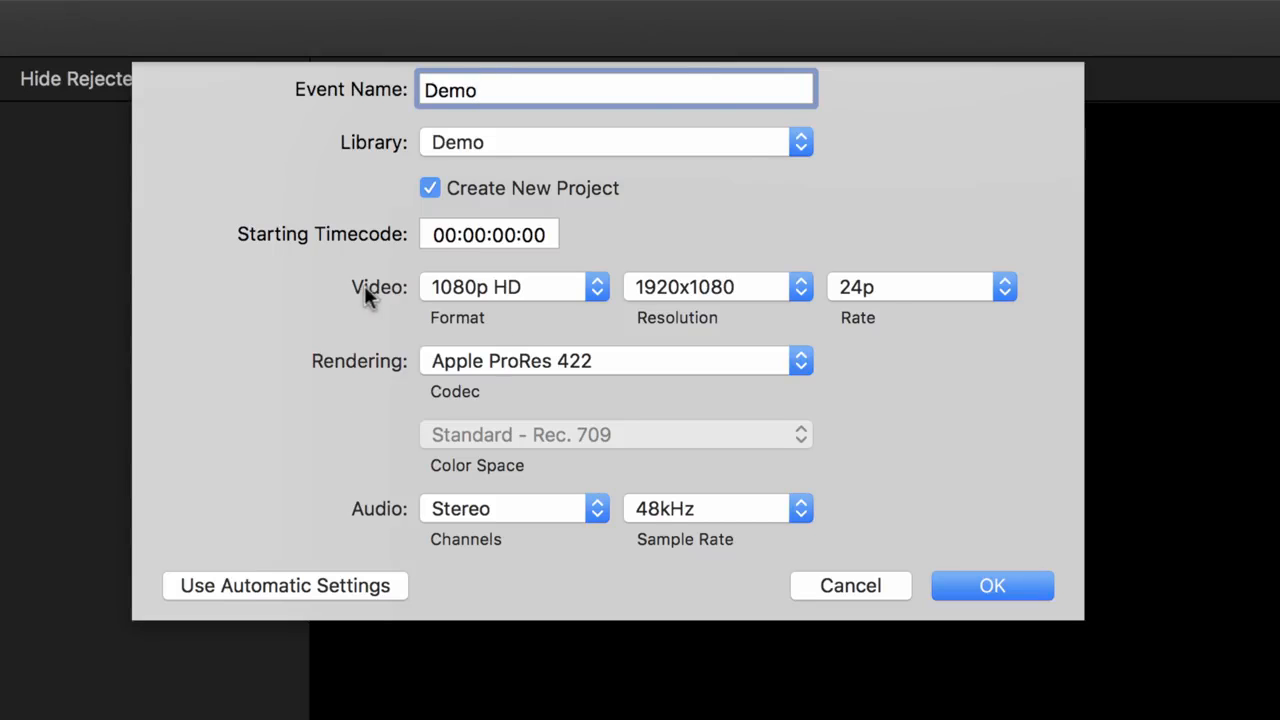
pyautogui.click(566, 282)
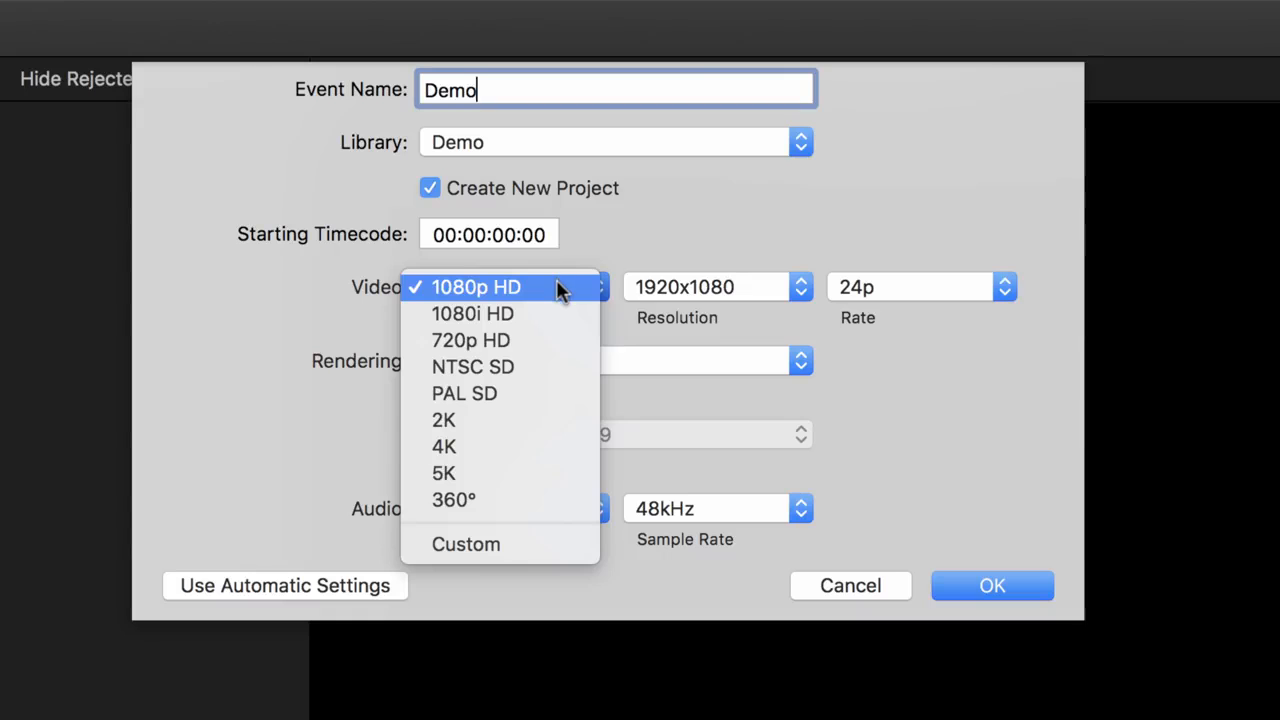
pyautogui.click(547, 446)
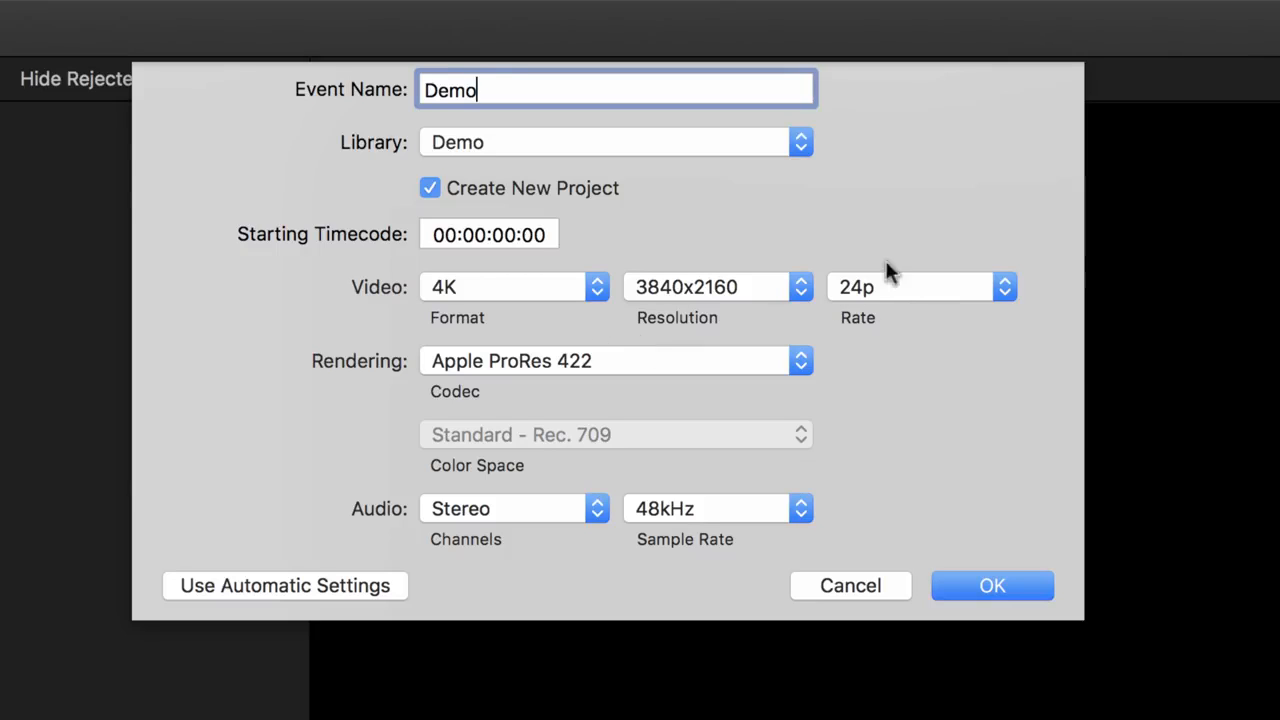
pyautogui.click(940, 288)
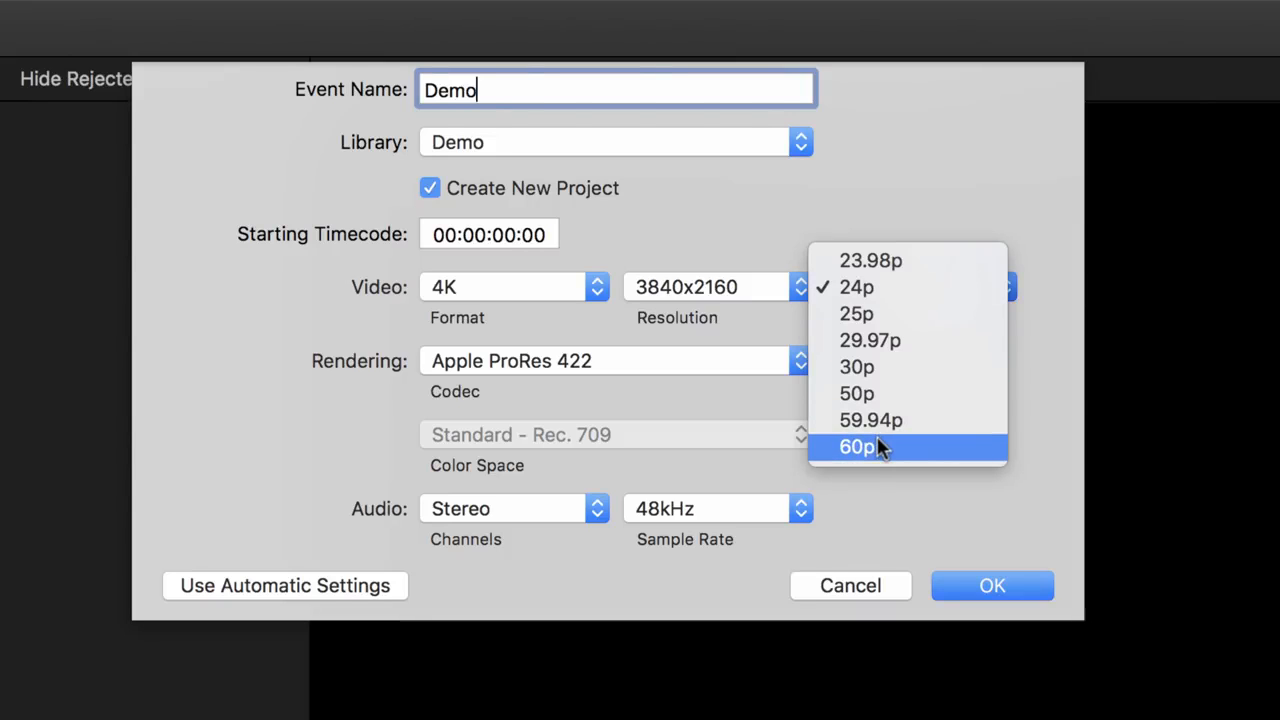
pyautogui.click(905, 287)
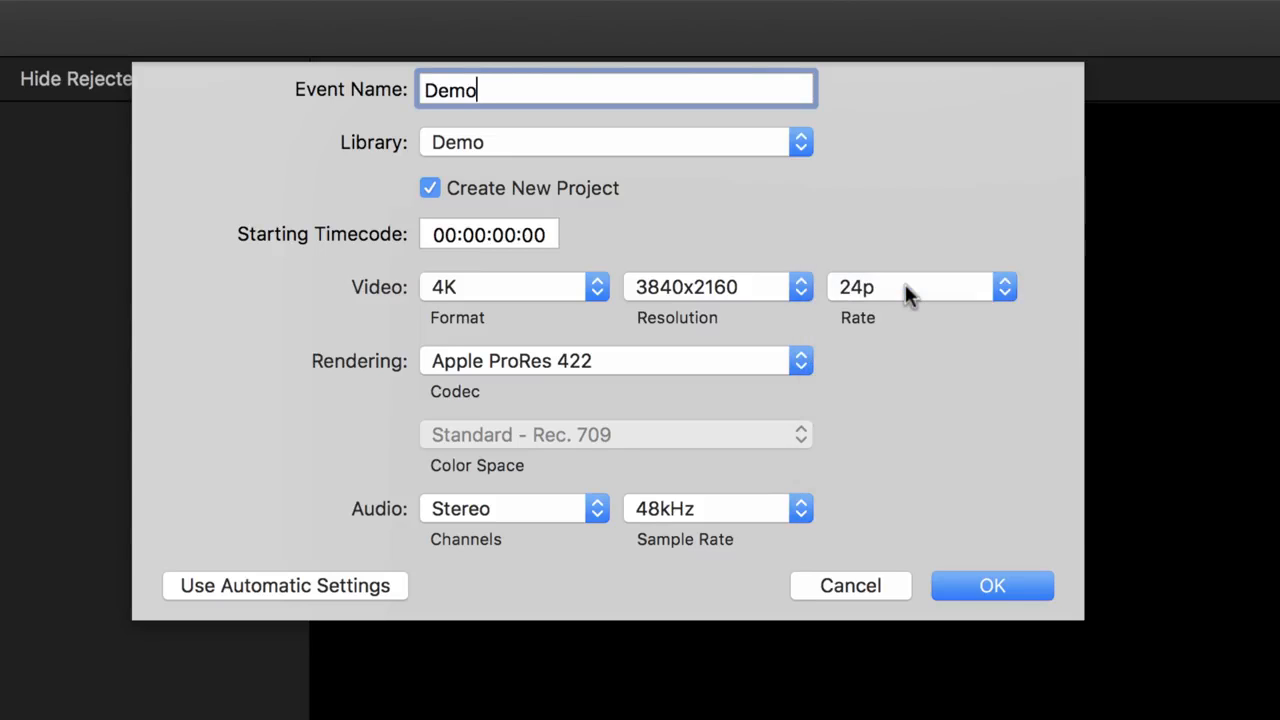
pyautogui.click(1011, 583)
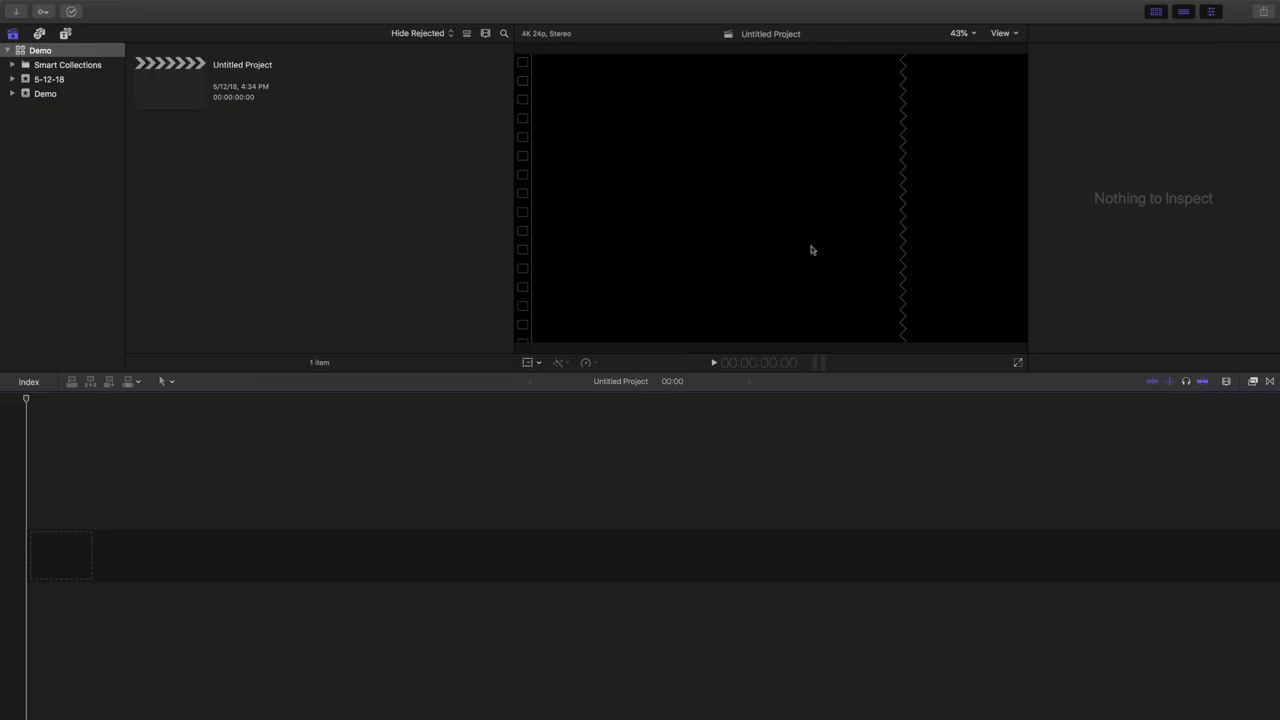
# Step: Import all media from the Editing Class desktop folder into the Demo event
pyautogui.press('super+i')
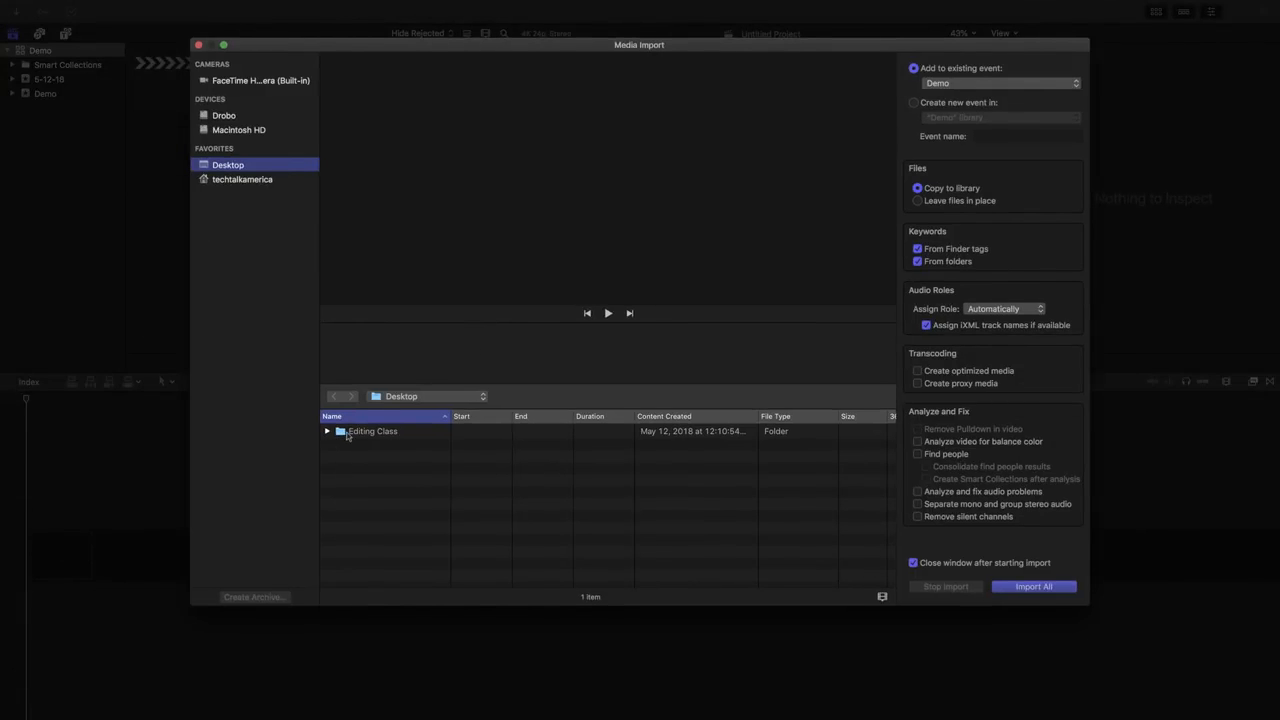
pyautogui.click(347, 433)
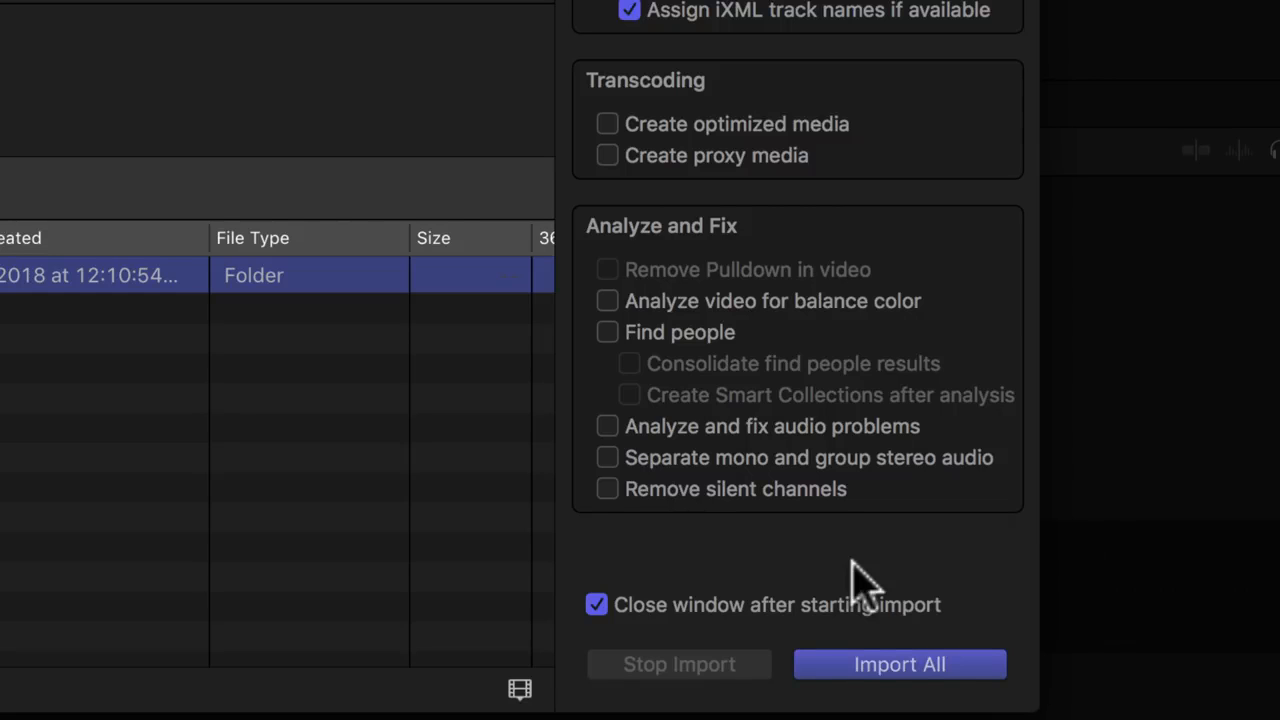
pyautogui.click(909, 664)
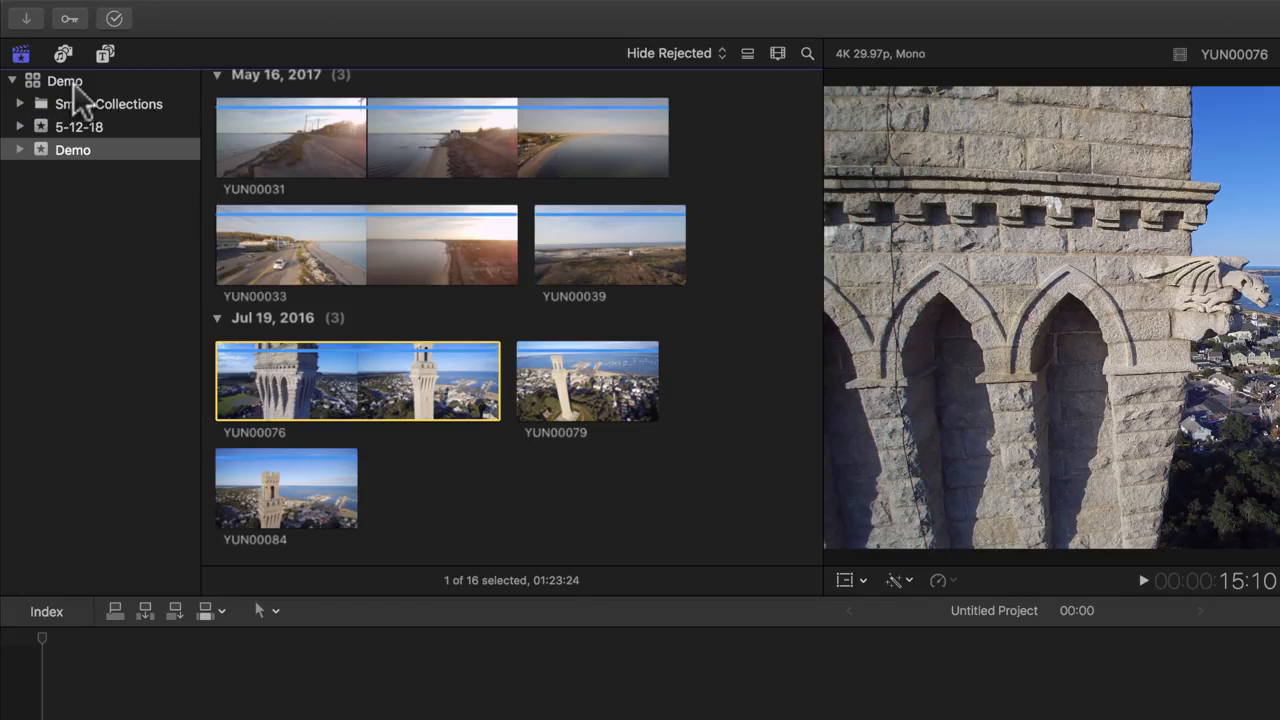
# Step: Look through the imported clips in the Demo event's filmstrip view
pyautogui.click(48, 153)
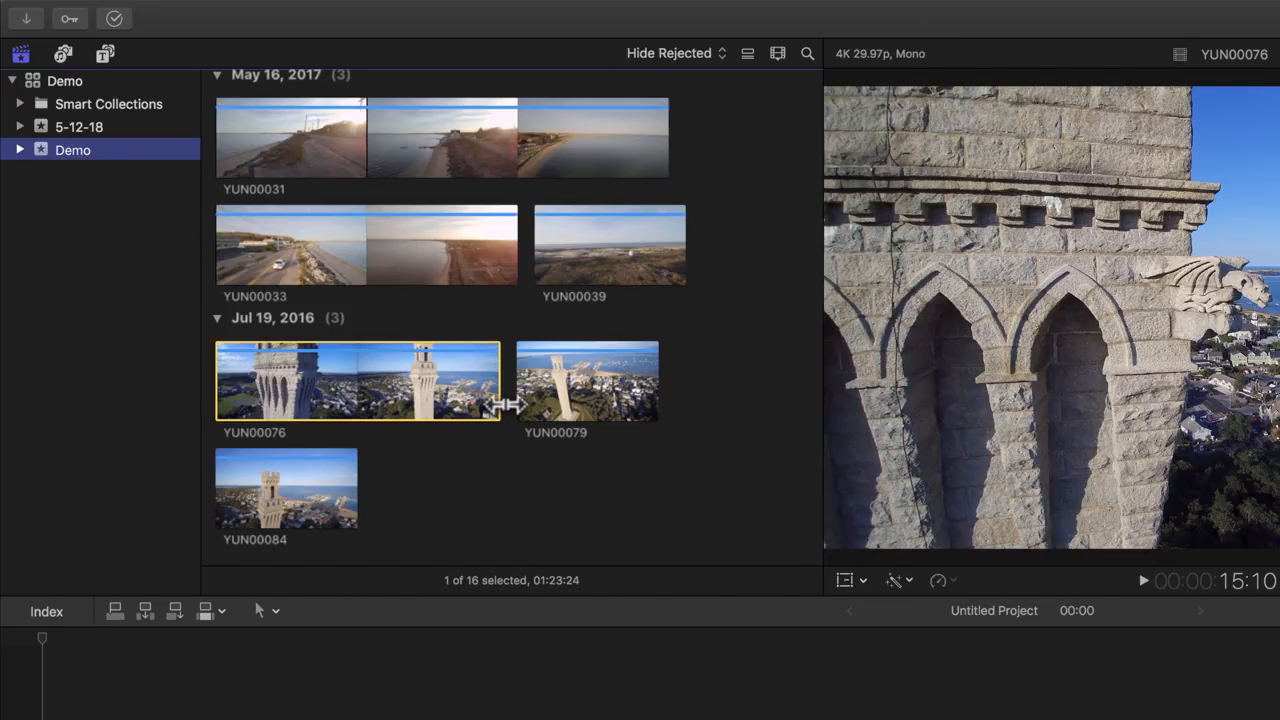
pyautogui.click(505, 405)
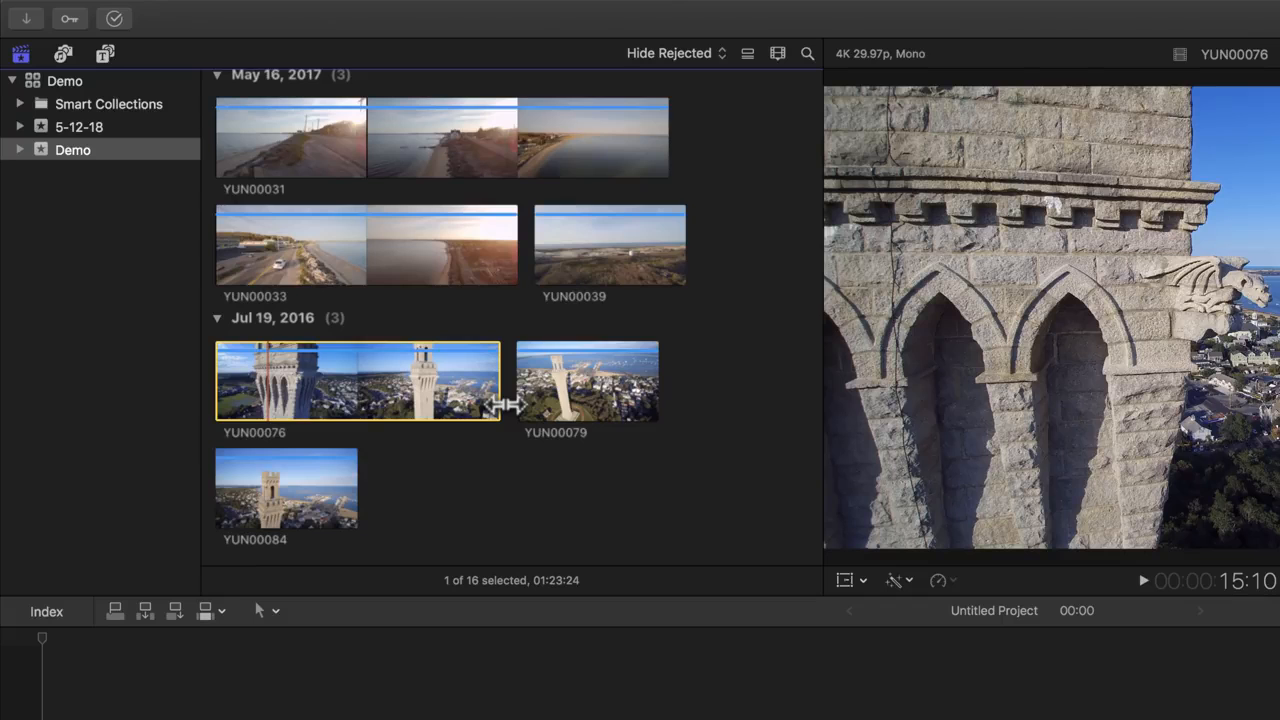
pyautogui.press('super+equal')
pyautogui.press('super+equal')
pyautogui.press('super+equal')
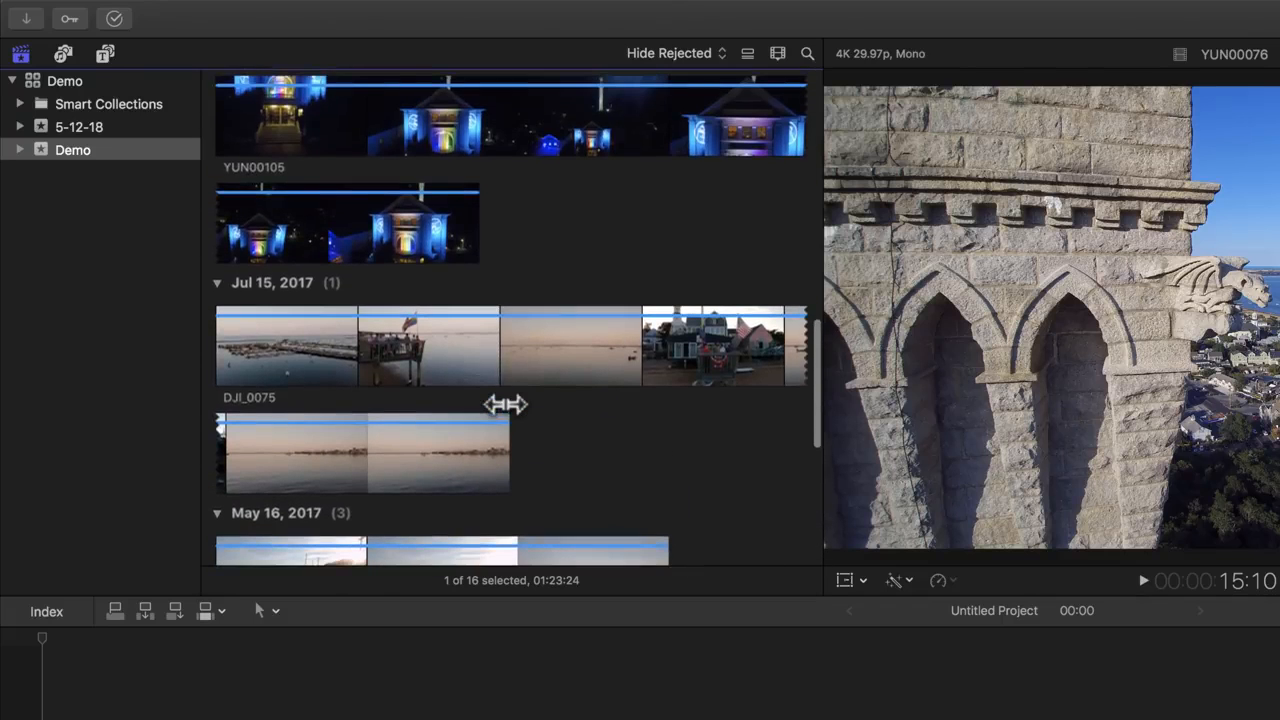
pyautogui.scroll(10, 505, 405)
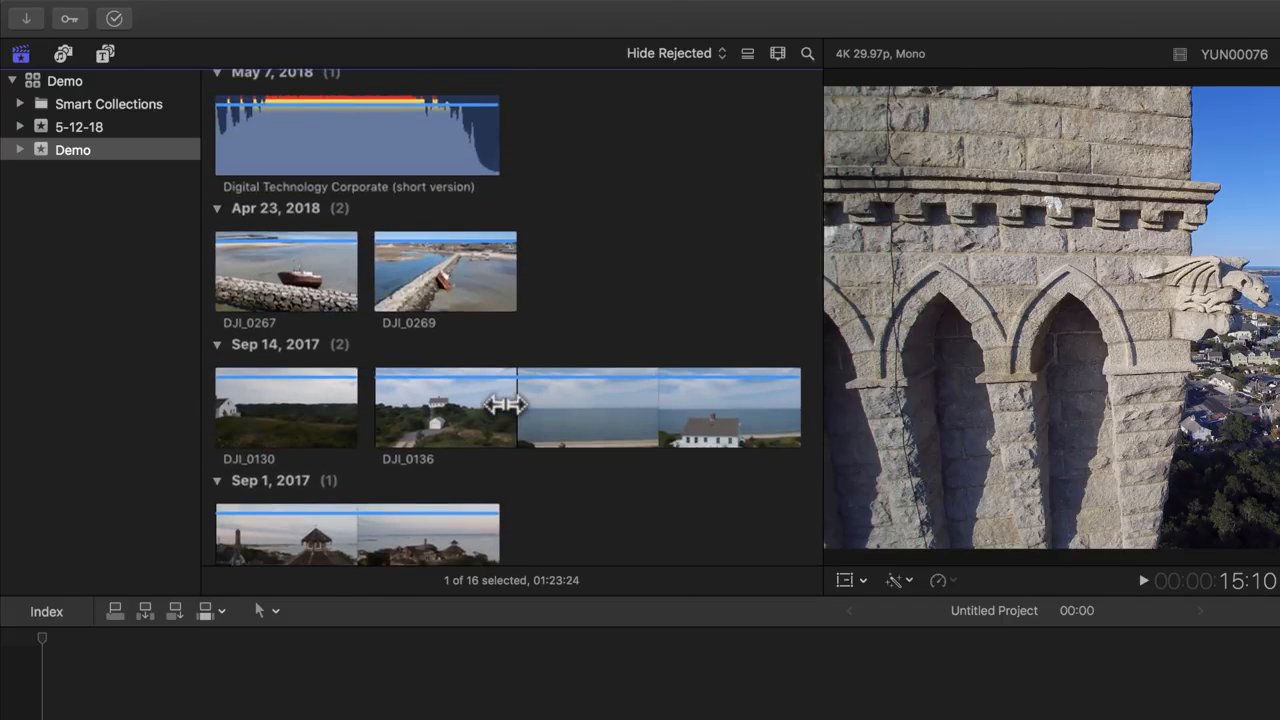
pyautogui.scroll(-15, 505, 405)
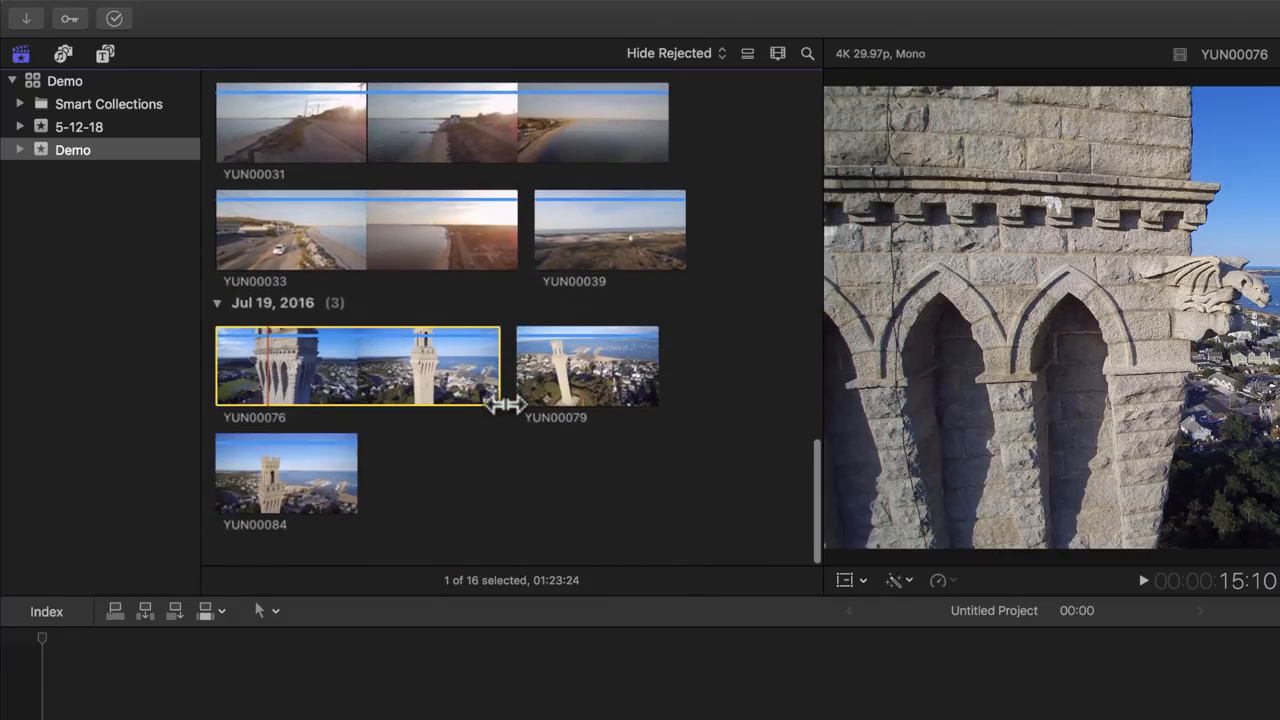
pyautogui.scroll(20, 505, 405)
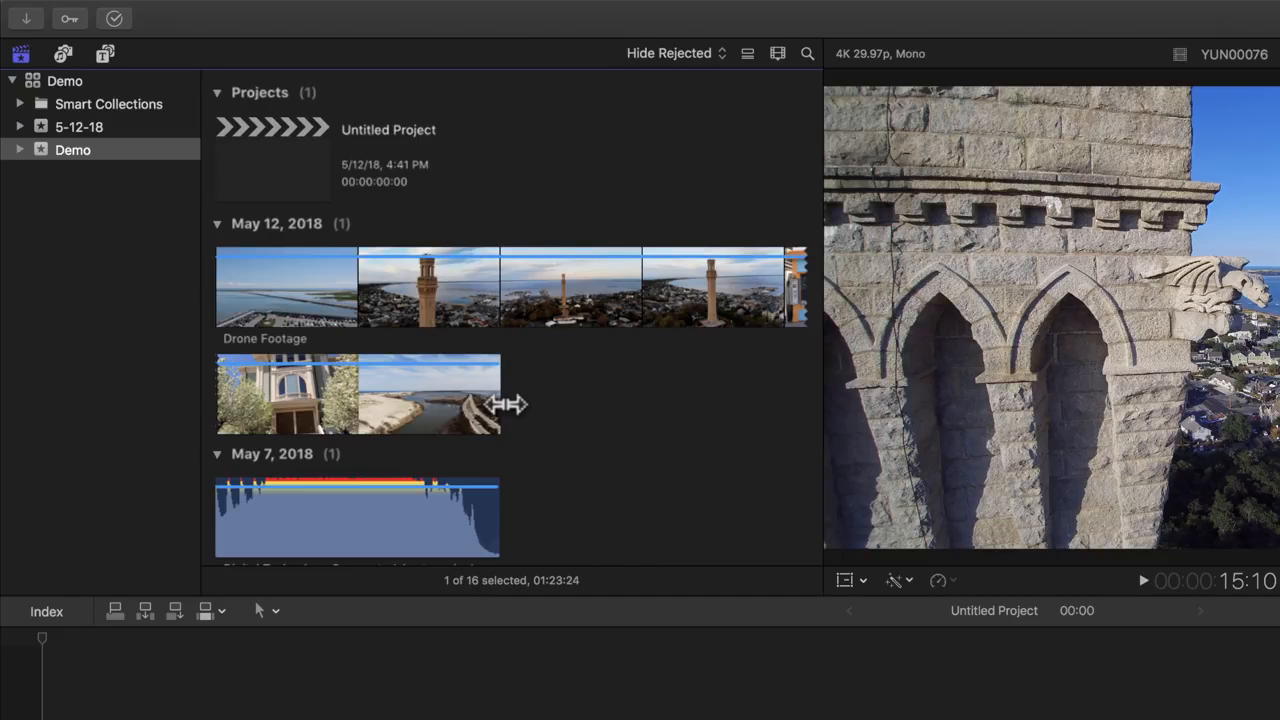
# Step: Switch the clip browser to list view, examine the clip detail columns, and return to filmstrip view
pyautogui.click(746, 55)
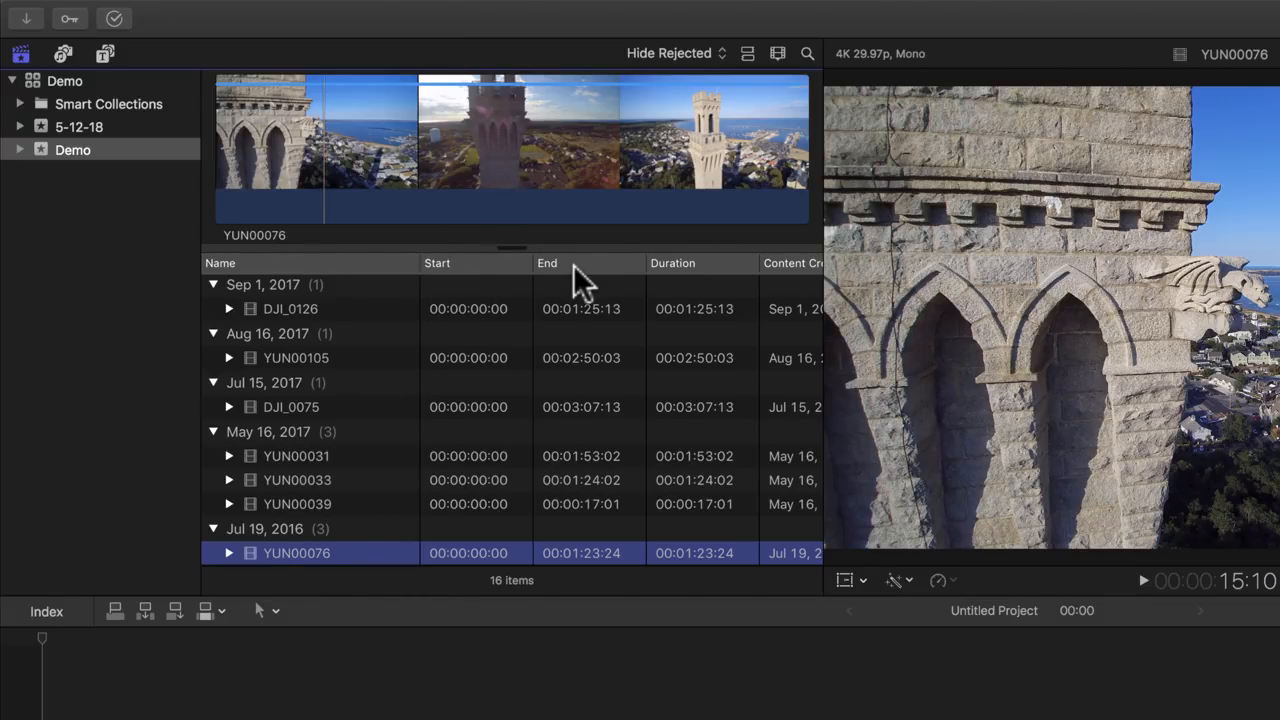
pyautogui.hscroll(6, 723, 286)
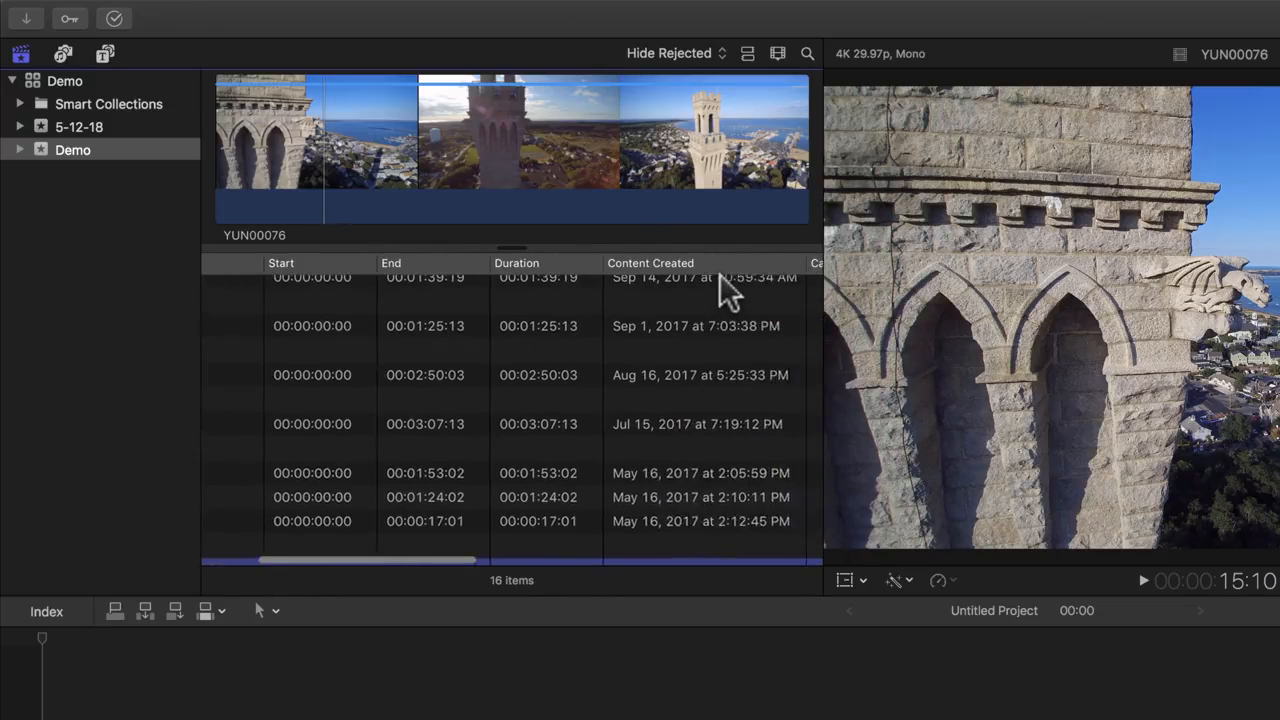
pyautogui.hscroll(-8, 725, 292)
pyautogui.hscroll(-2, 723, 286)
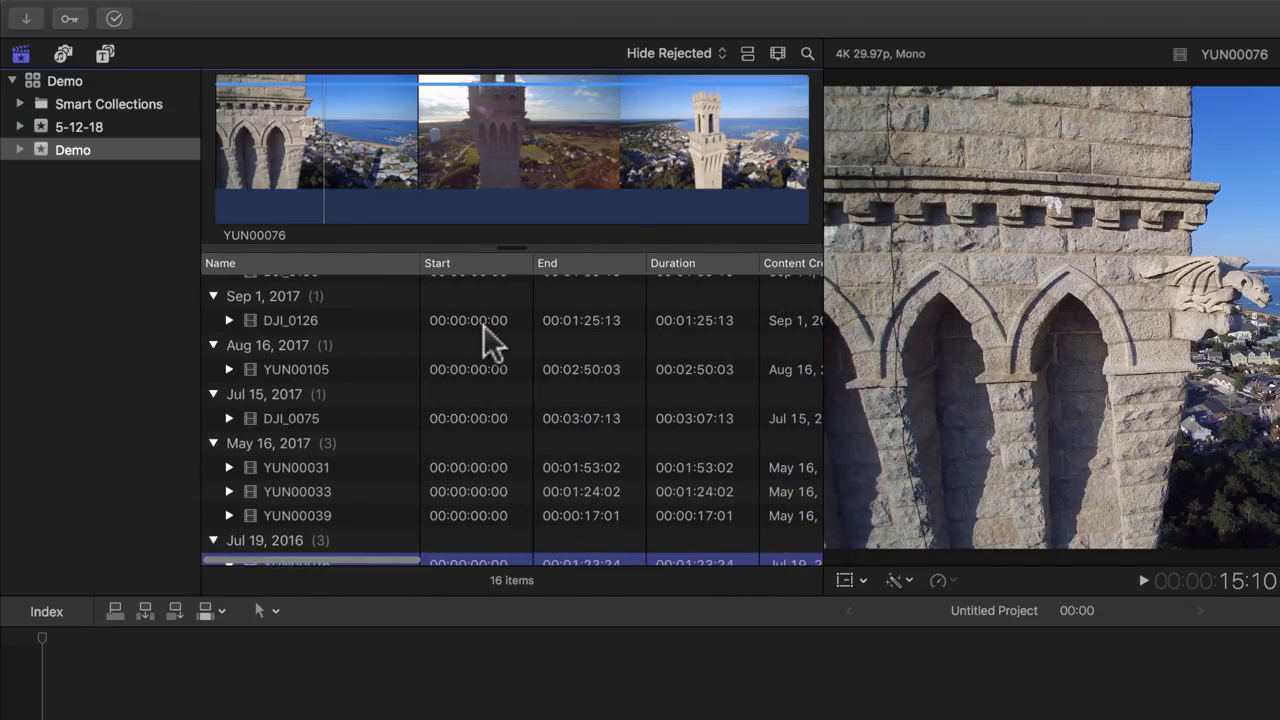
pyautogui.click(748, 56)
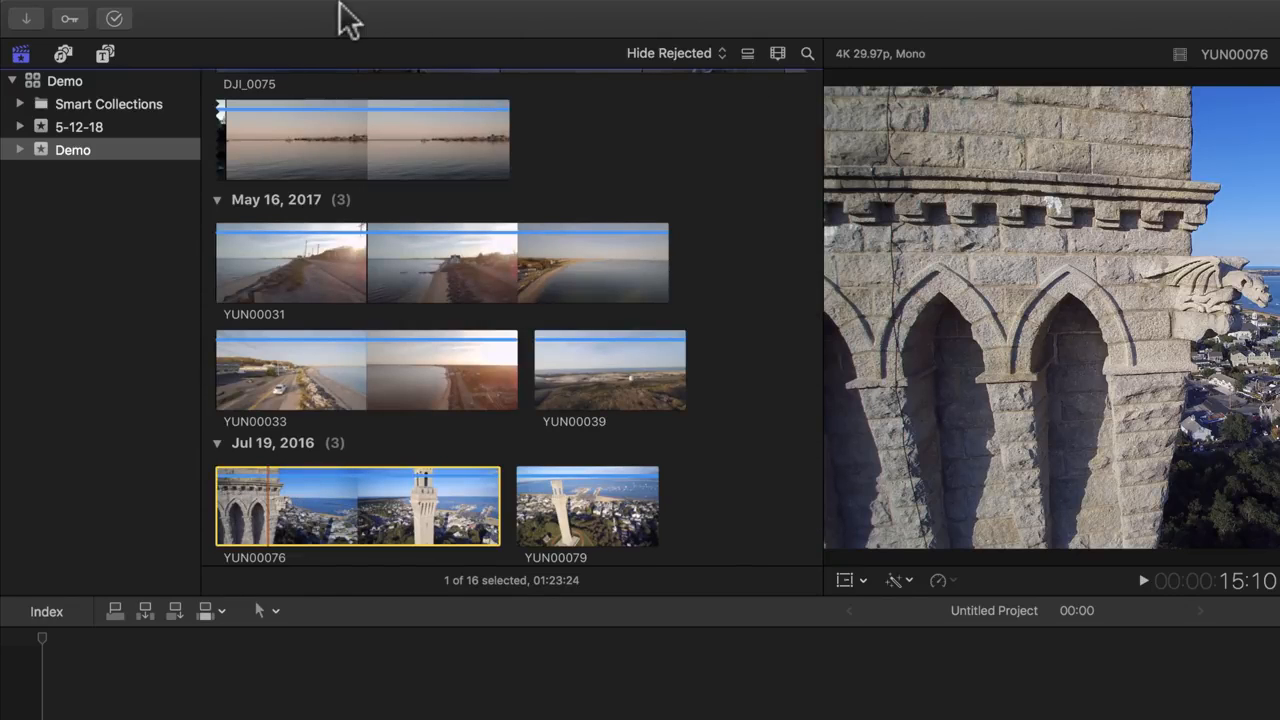
# Step: Examine the Photos, GarageBand, iTunes and Sound Effects media sources, and look through the list of sound effects
pyautogui.click(64, 55)
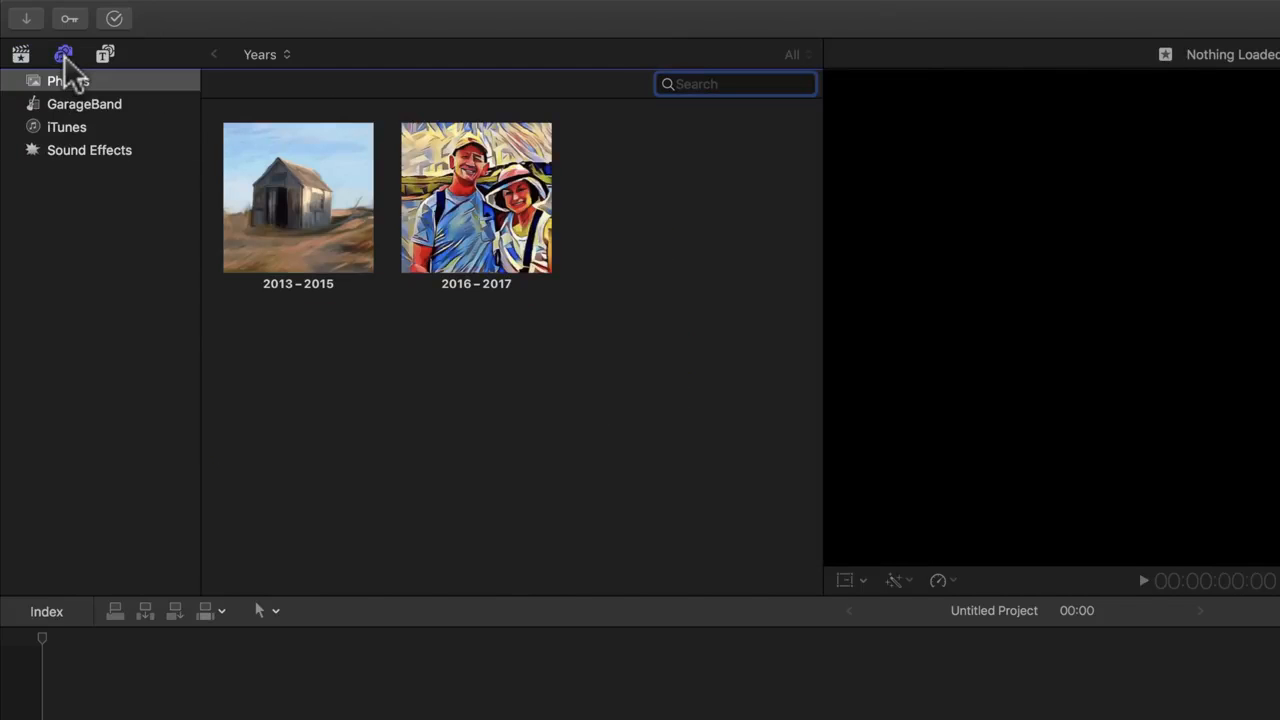
pyautogui.click(55, 78)
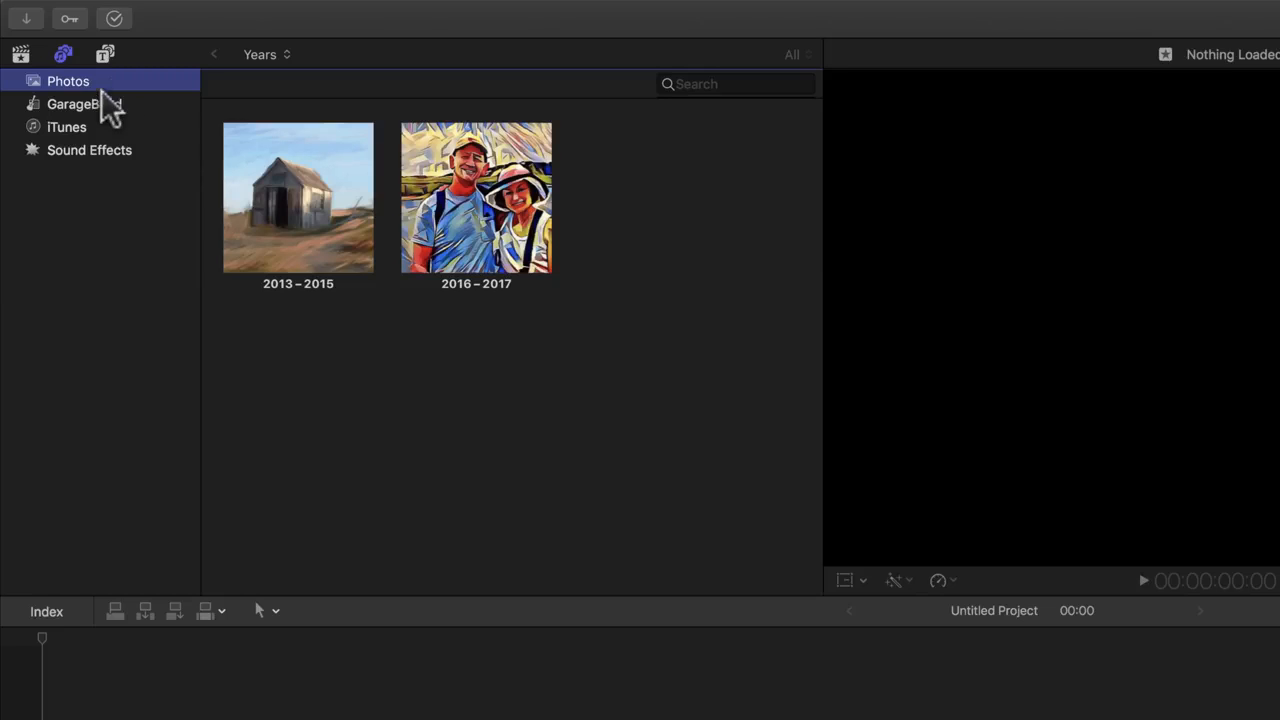
pyautogui.click(88, 102)
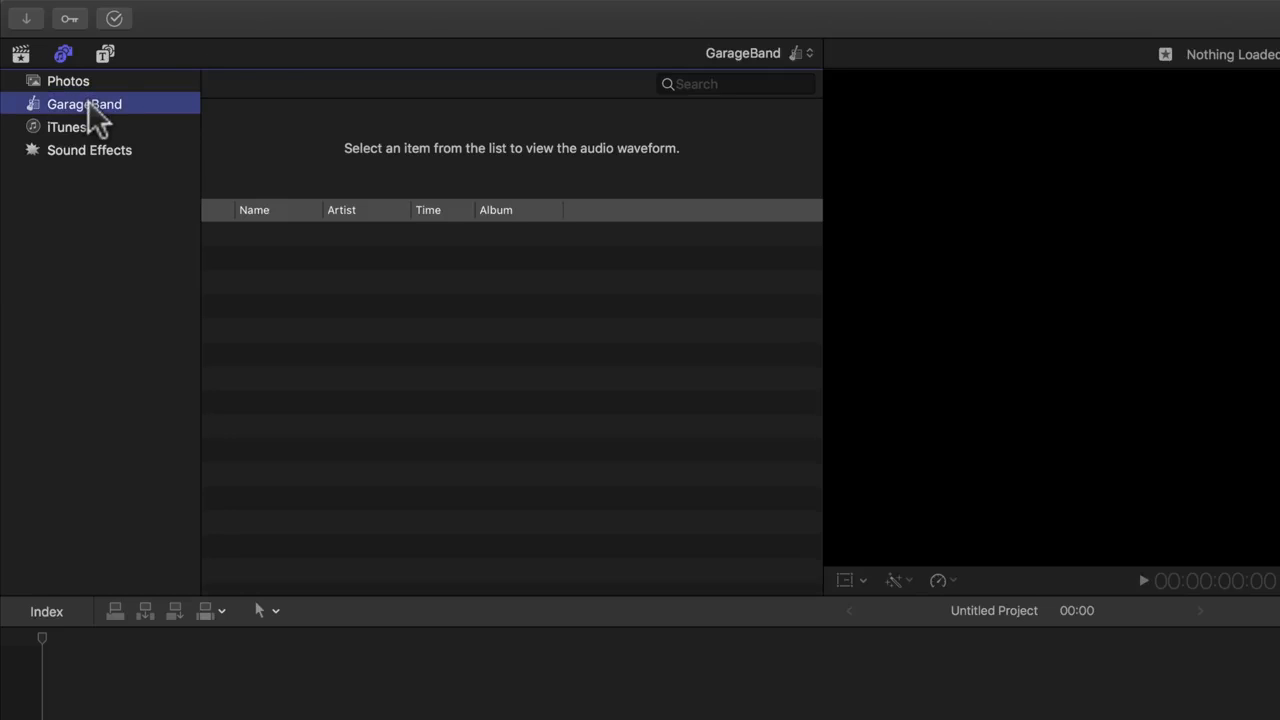
pyautogui.click(55, 127)
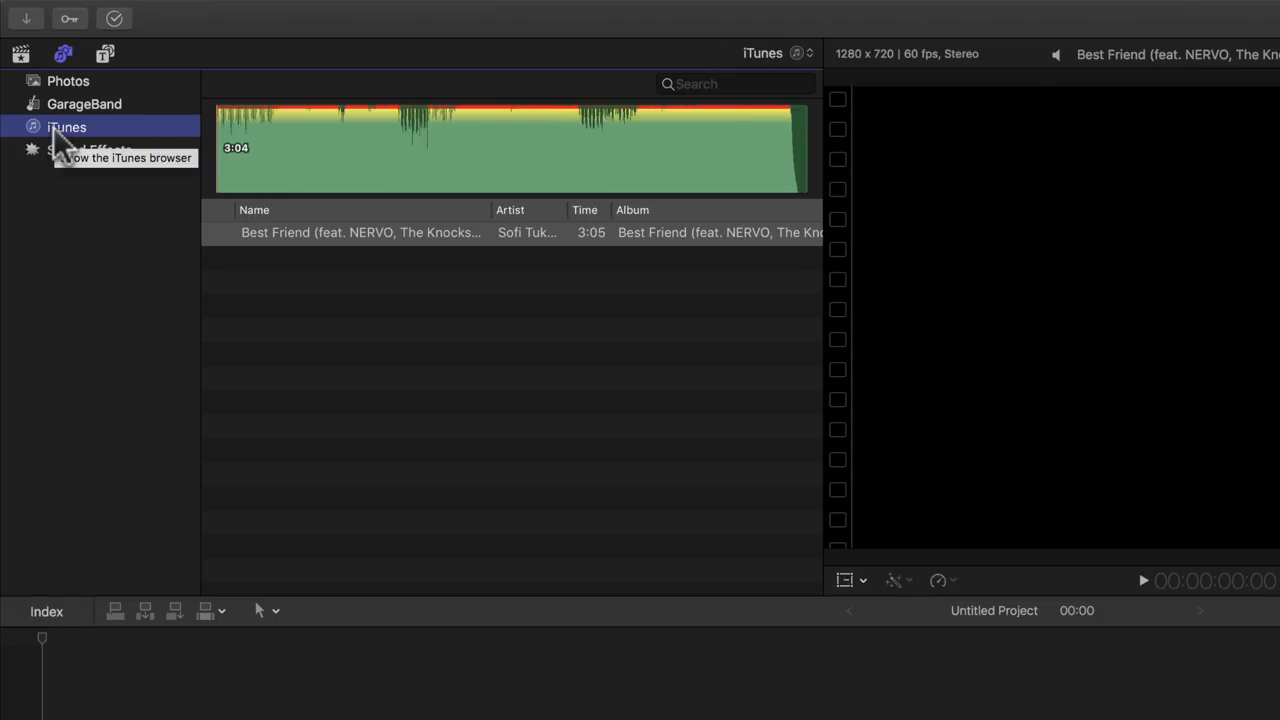
pyautogui.click(33, 150)
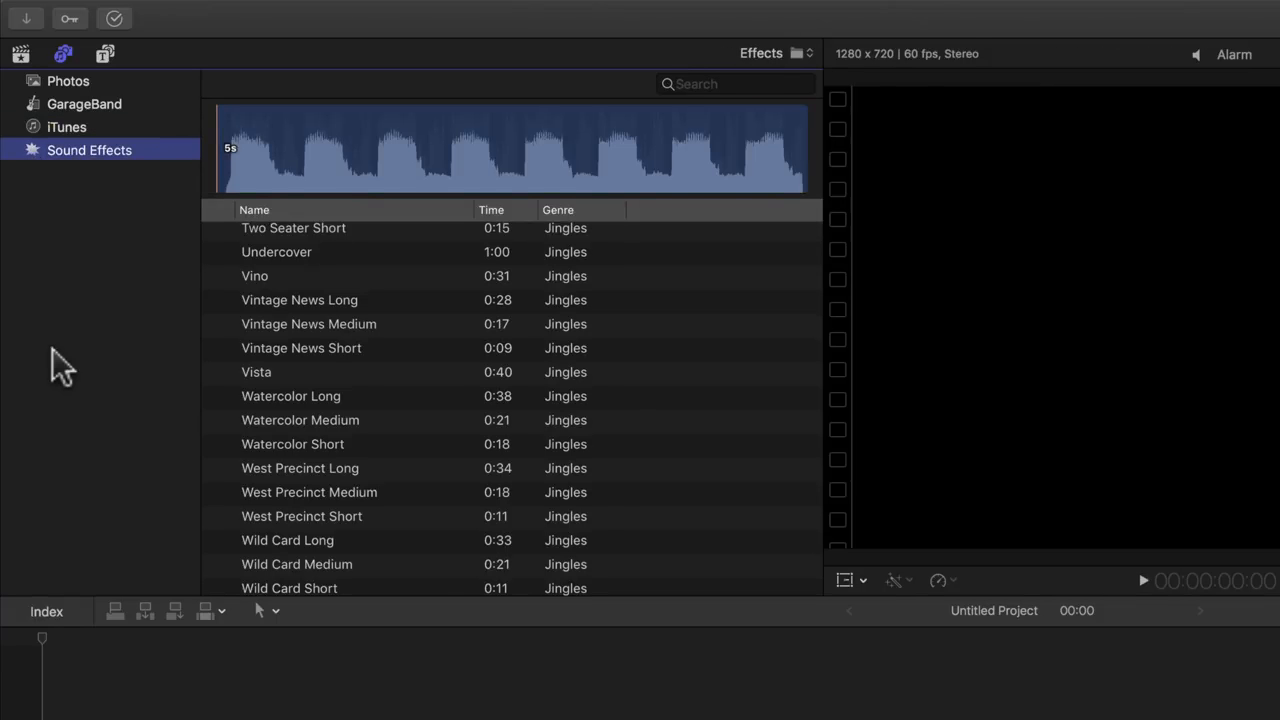
pyautogui.moveTo(365, 501)
pyautogui.scroll(-20, 365, 501)
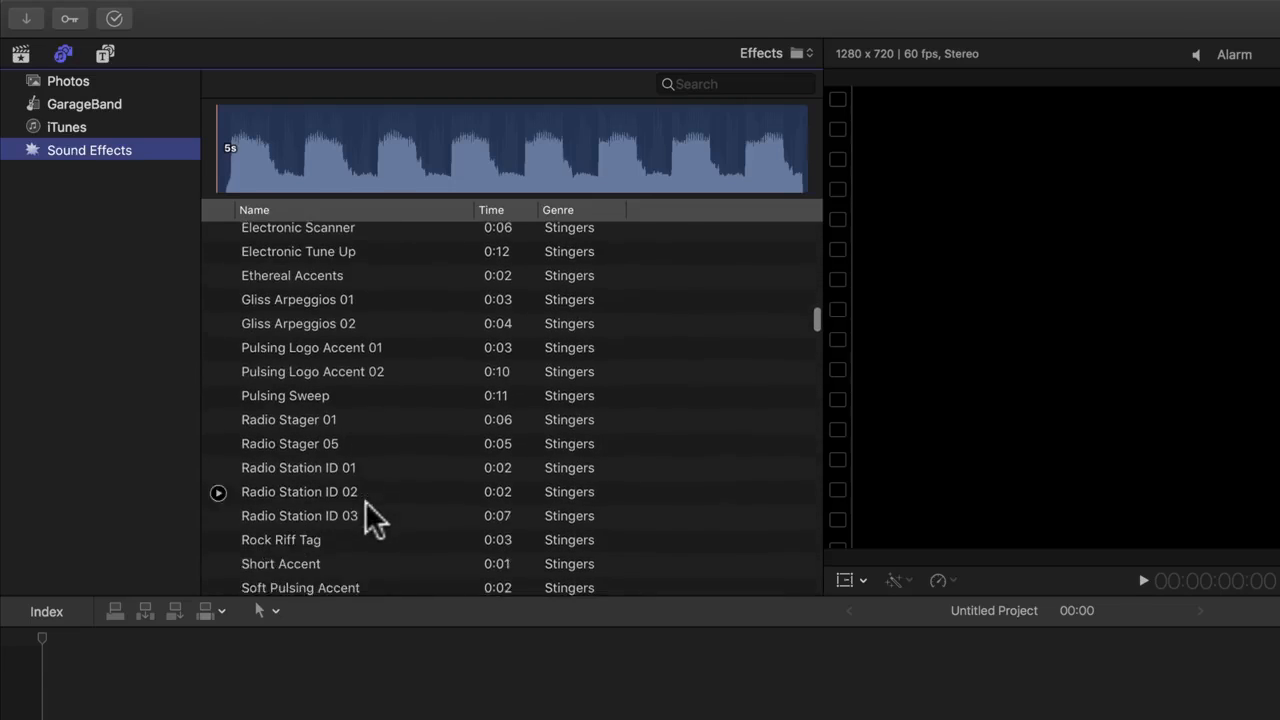
# Step: Look through the stingers, ambience sounds and jingles in the list of sound effects
pyautogui.hotkey('ctrl', 'Up')
pyautogui.click(1049, 95)
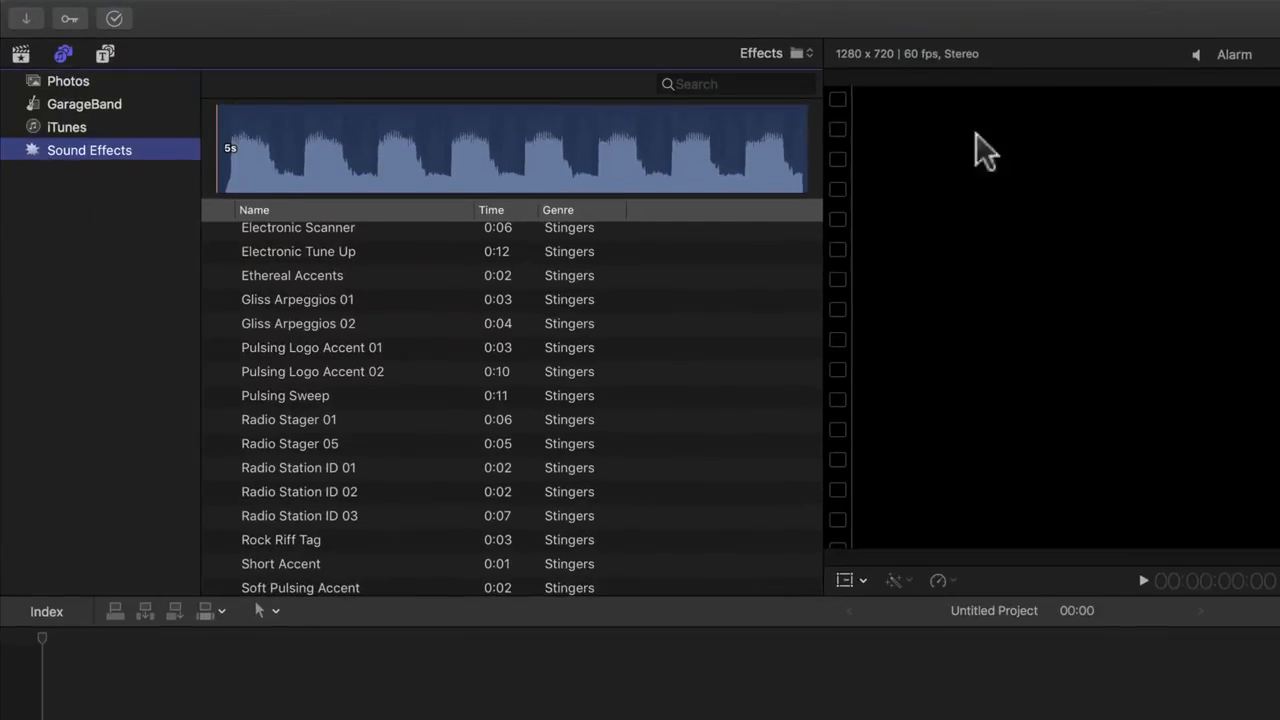
pyautogui.scroll(-20, 323, 500)
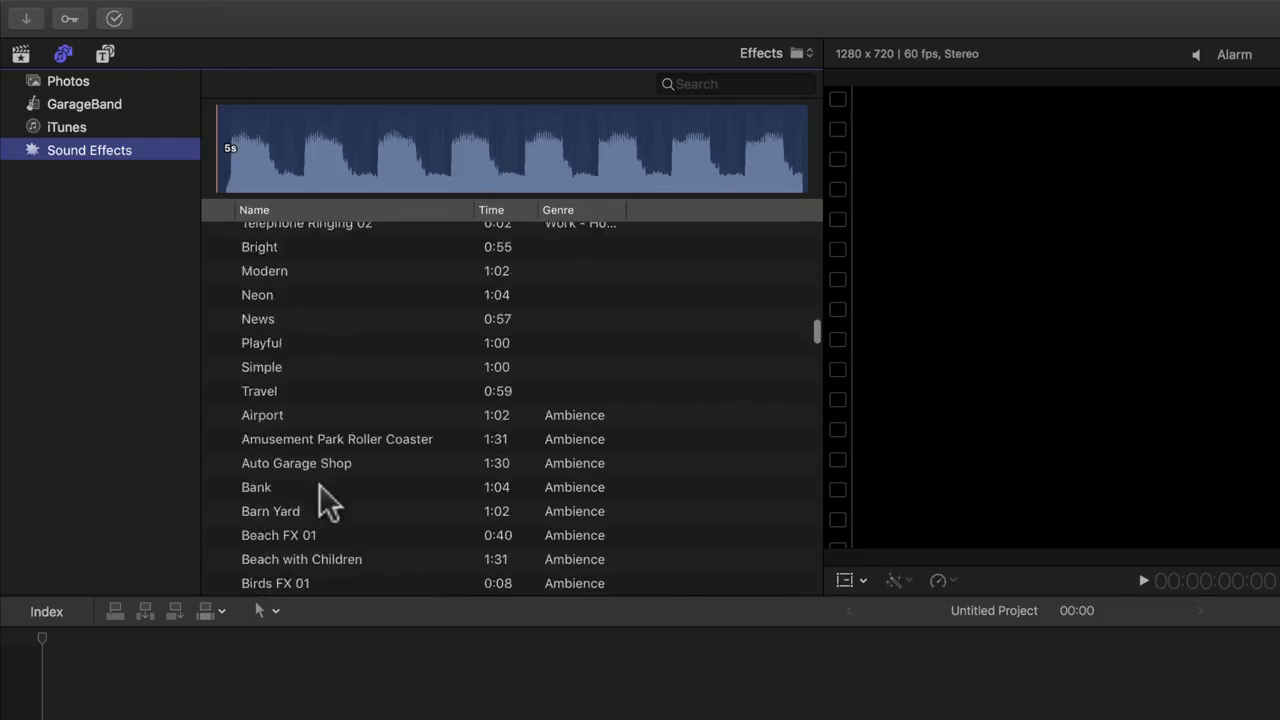
pyautogui.scroll(20, 330, 500)
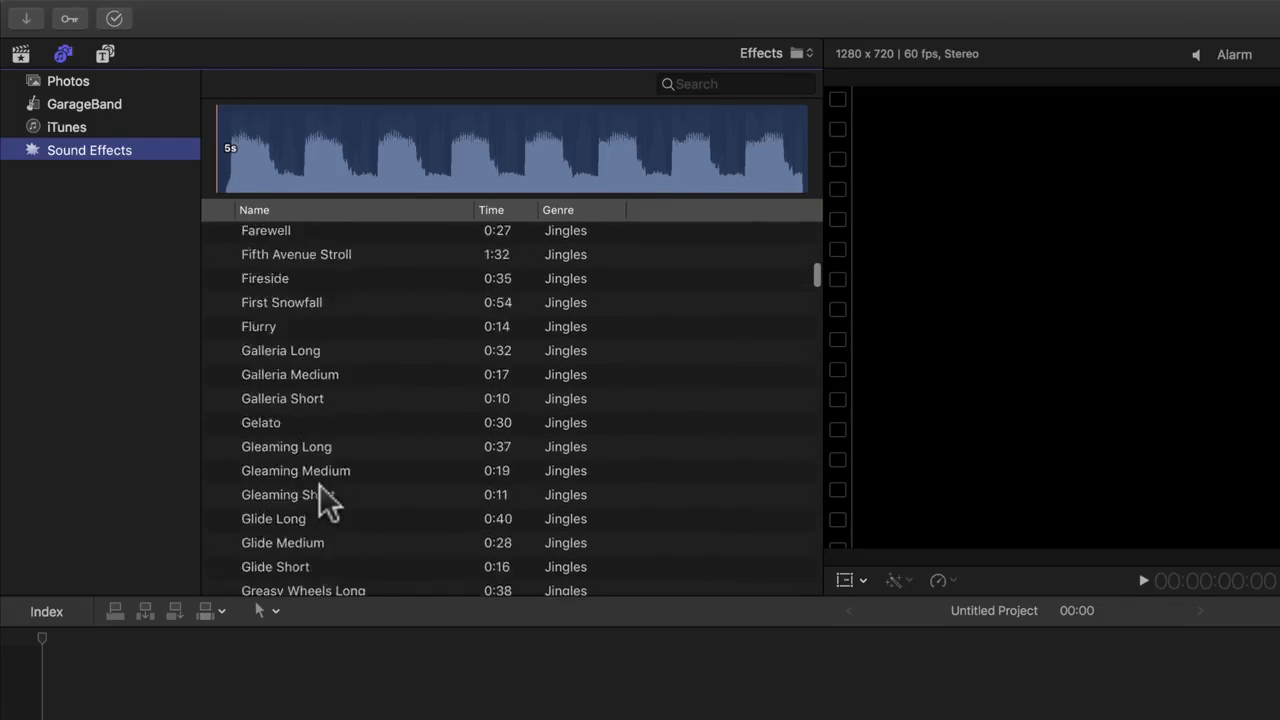
pyautogui.scroll(10, 323, 500)
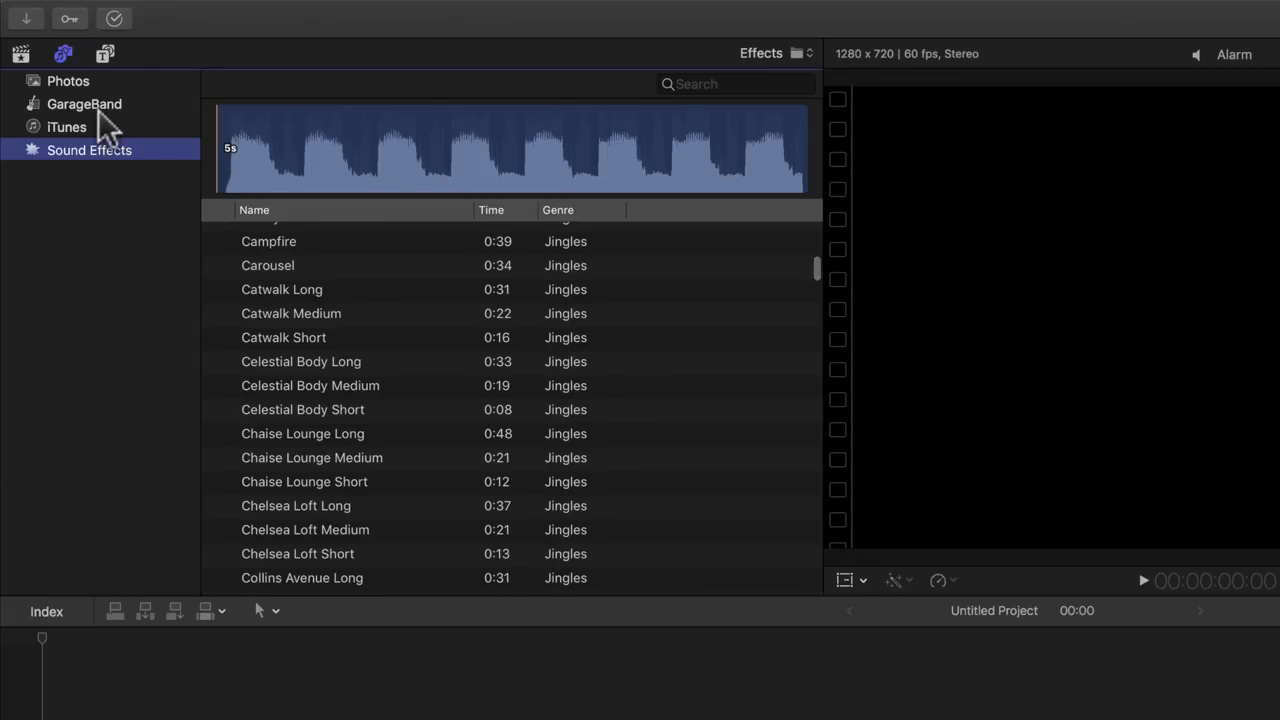
# Step: Examine the categories of installed titles and generators, and return to the clips of the Demo library
pyautogui.click(105, 53)
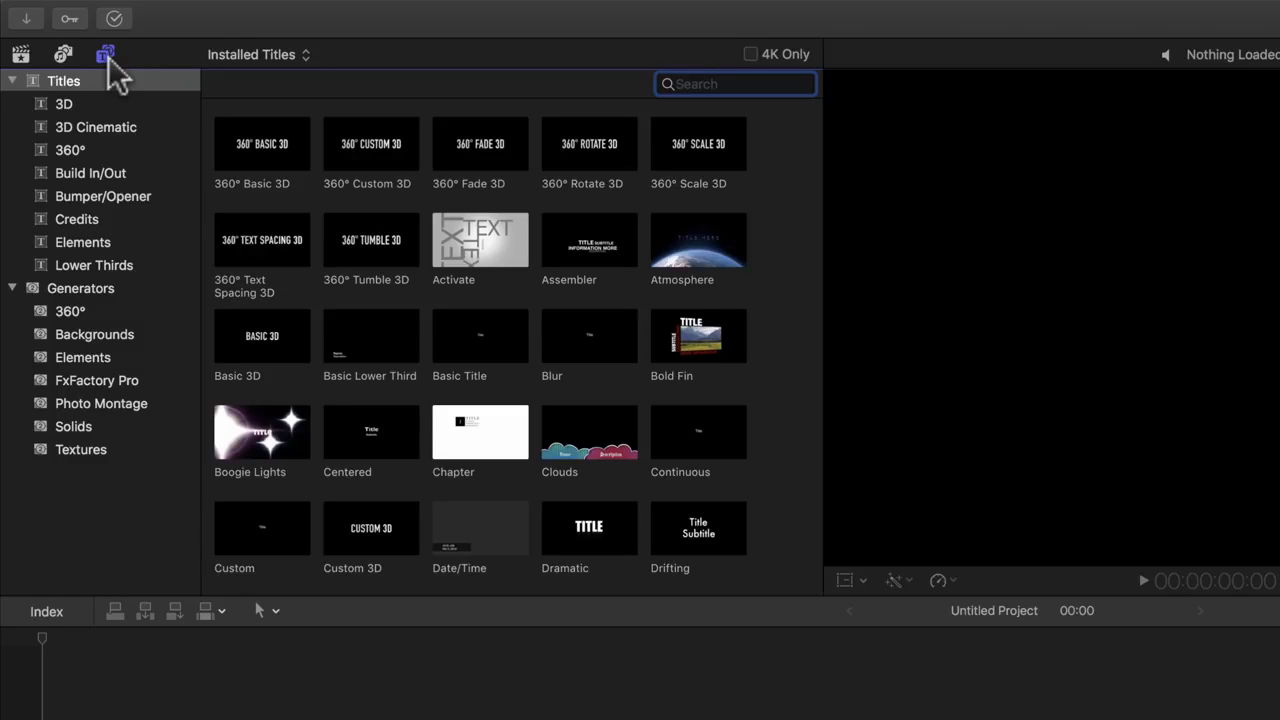
pyautogui.click(84, 284)
pyautogui.click(88, 84)
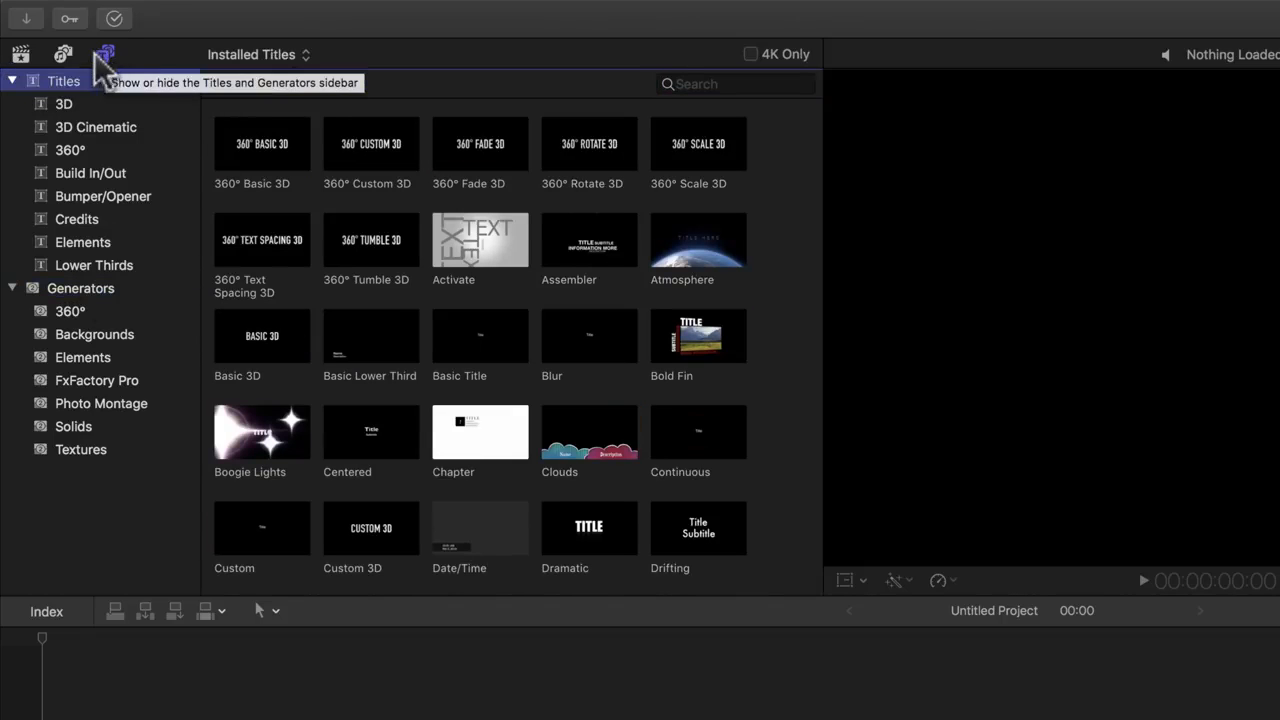
pyautogui.click(21, 54)
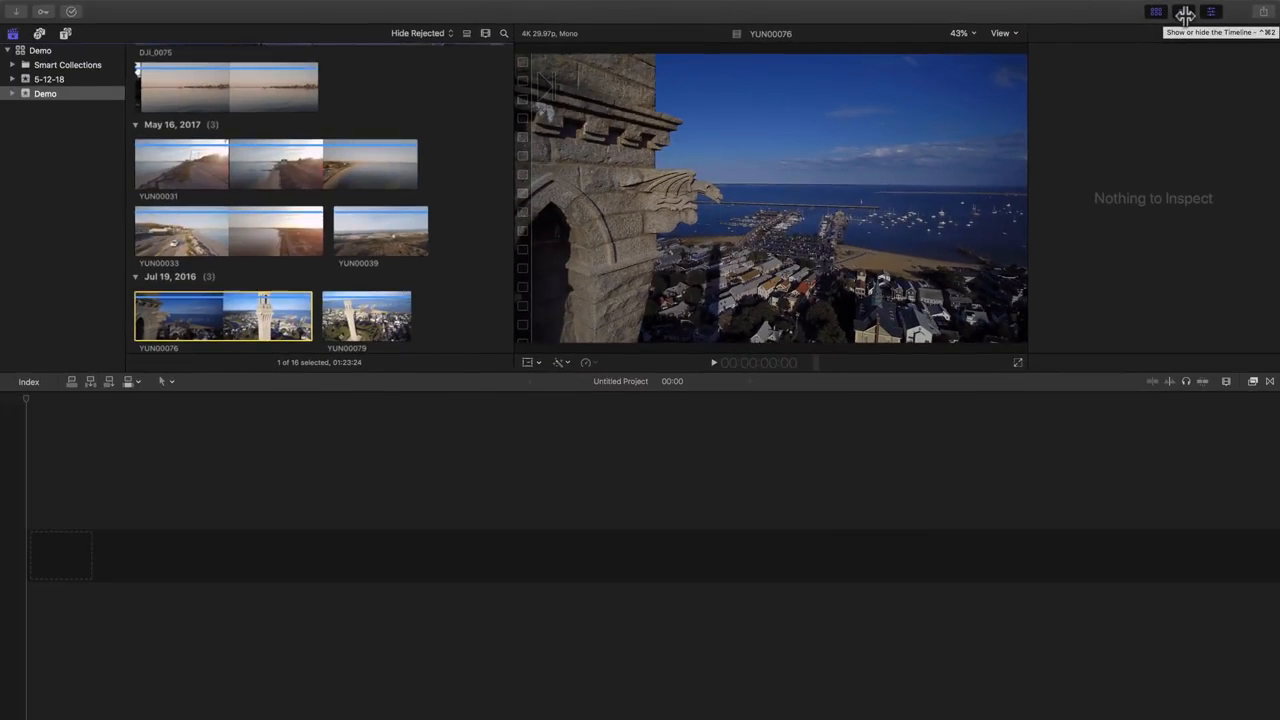
# Step: Hide and restore the browser several times to compare the workspace with and without it
pyautogui.click(1155, 13)
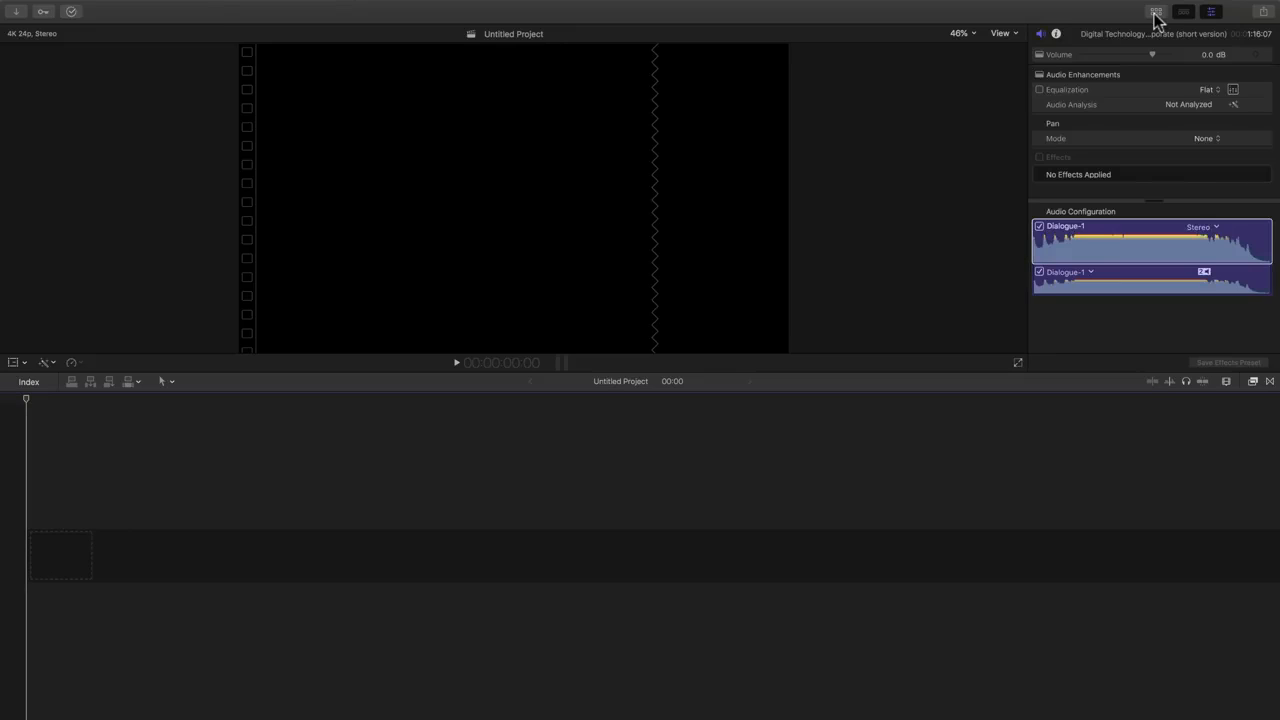
pyautogui.click(1155, 13)
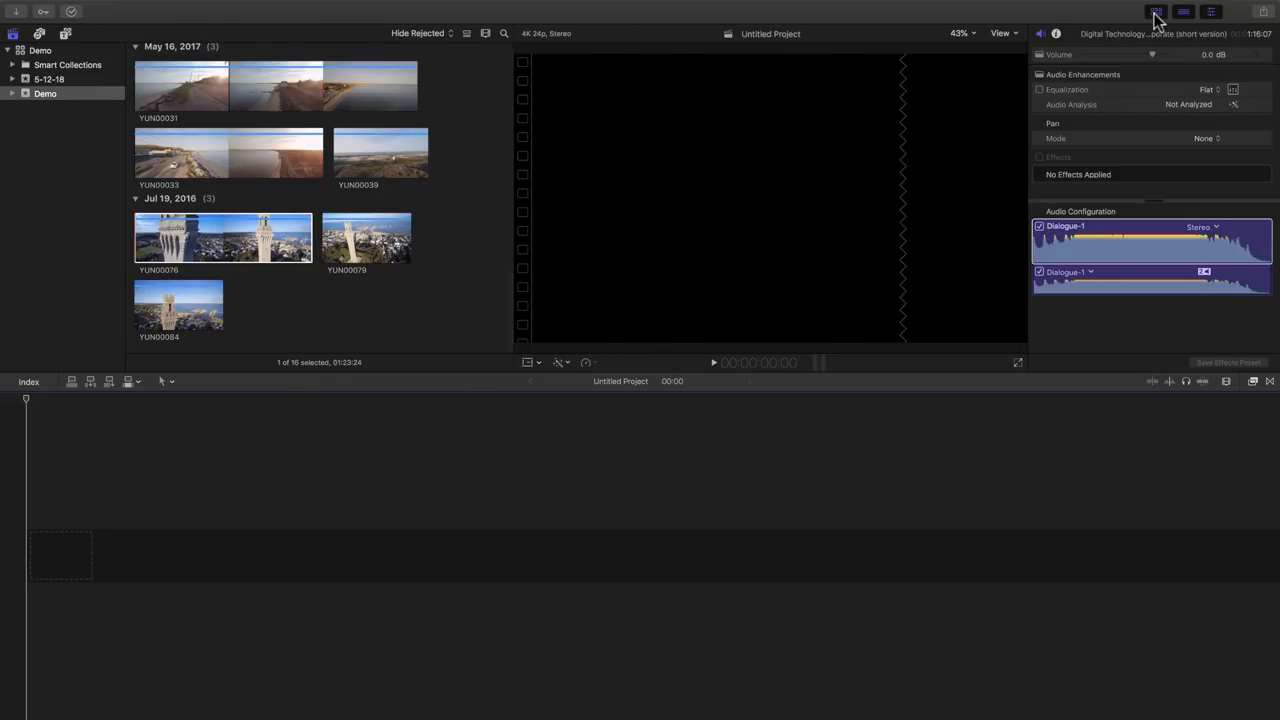
pyautogui.click(1155, 13)
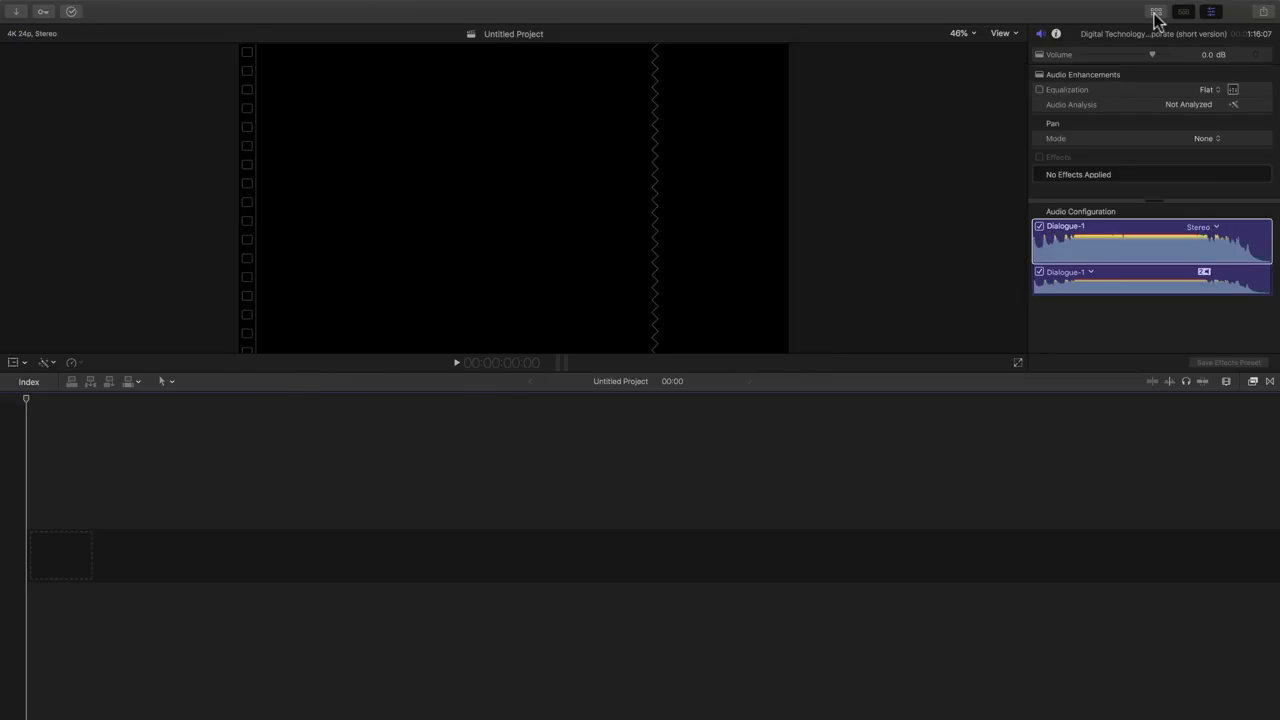
pyautogui.click(1155, 13)
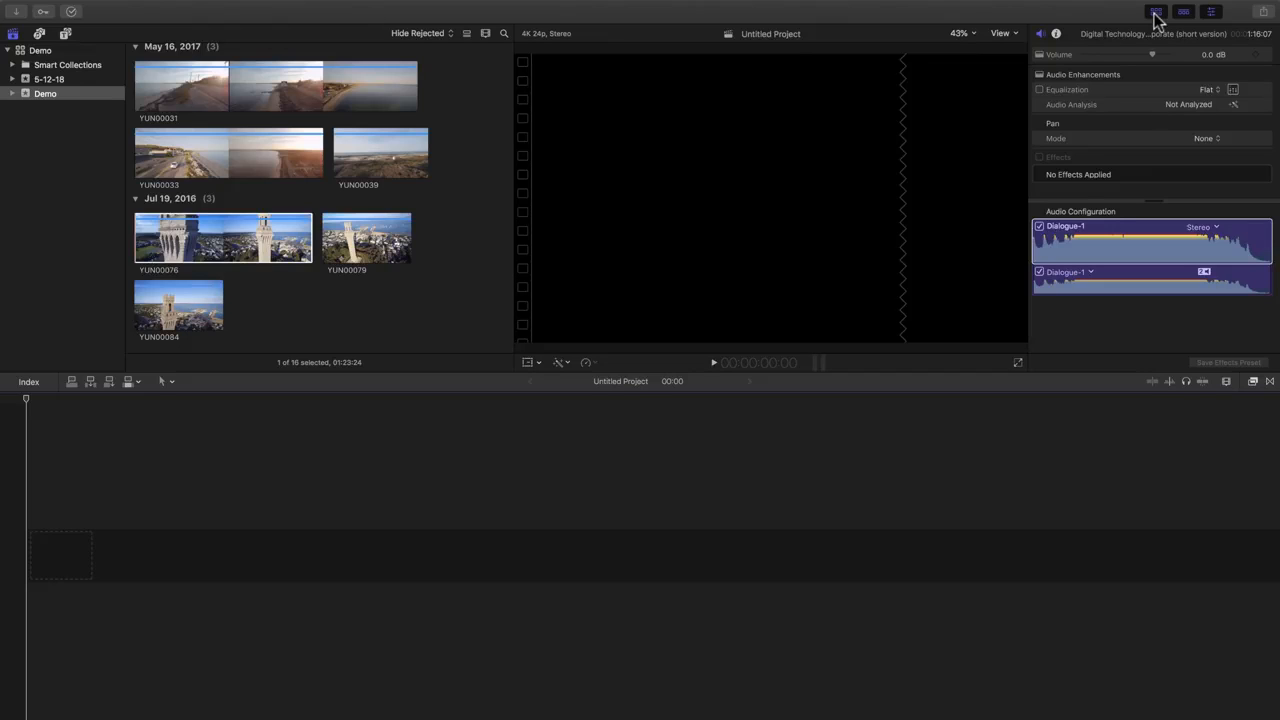
pyautogui.click(1155, 13)
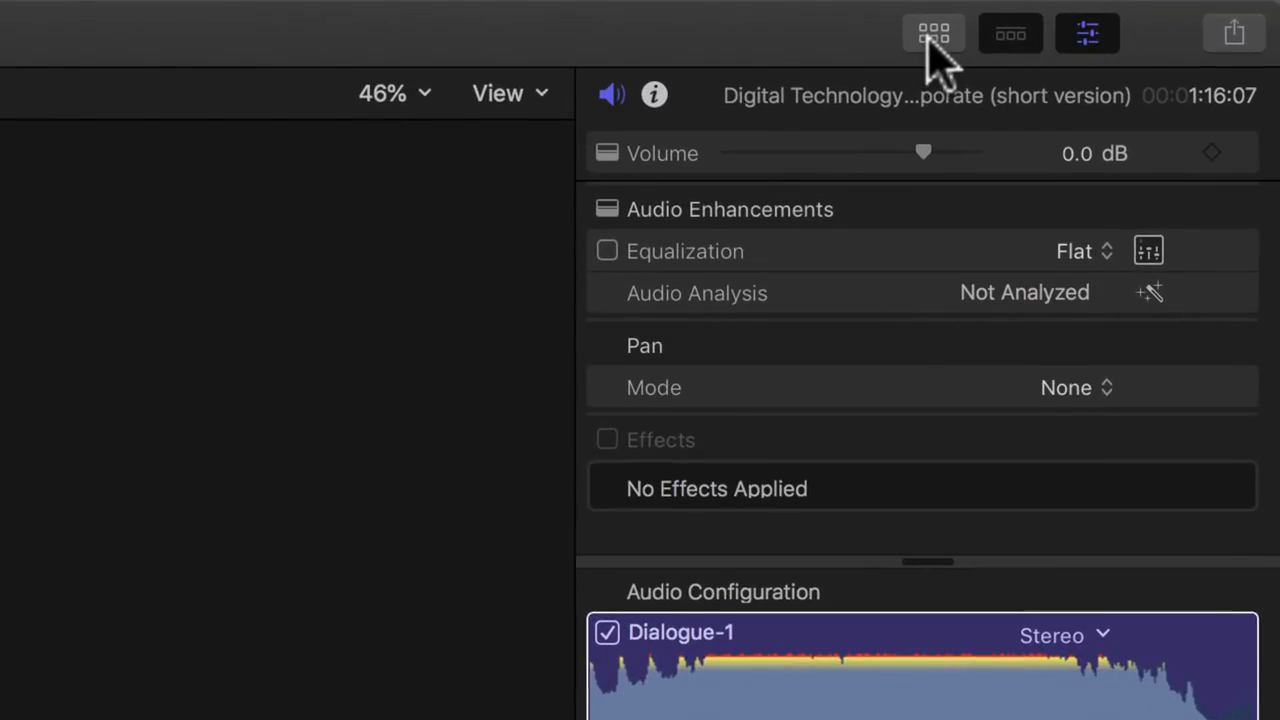
pyautogui.click(933, 40)
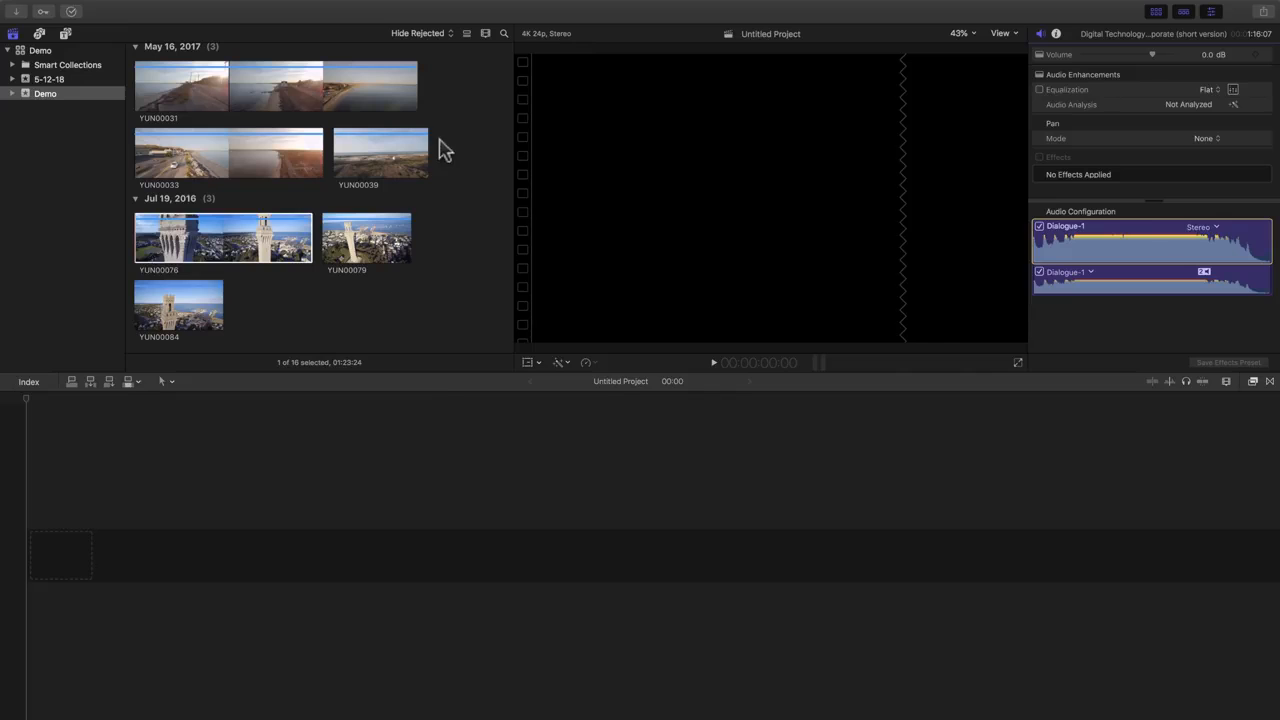
# Step: View clip YUN00076's properties in the inspector, and look at the installed transitions and effects before hiding them again
pyautogui.click(300, 245)
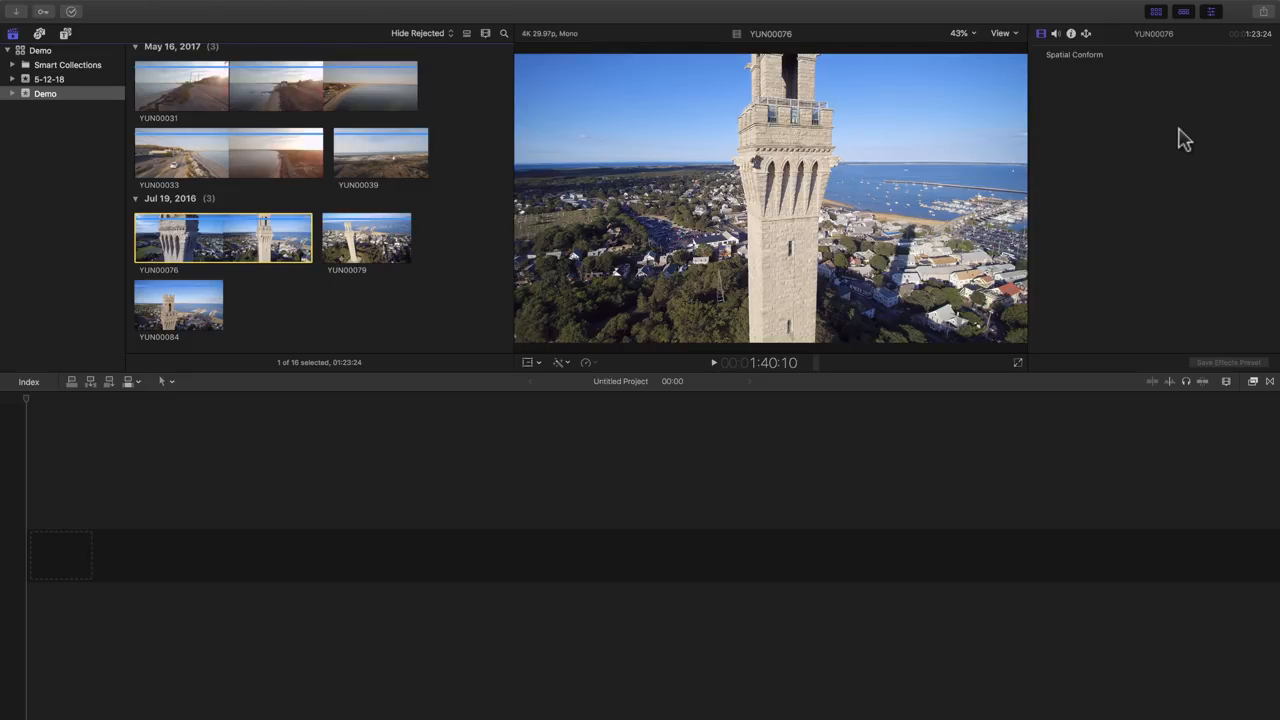
pyautogui.click(837, 434)
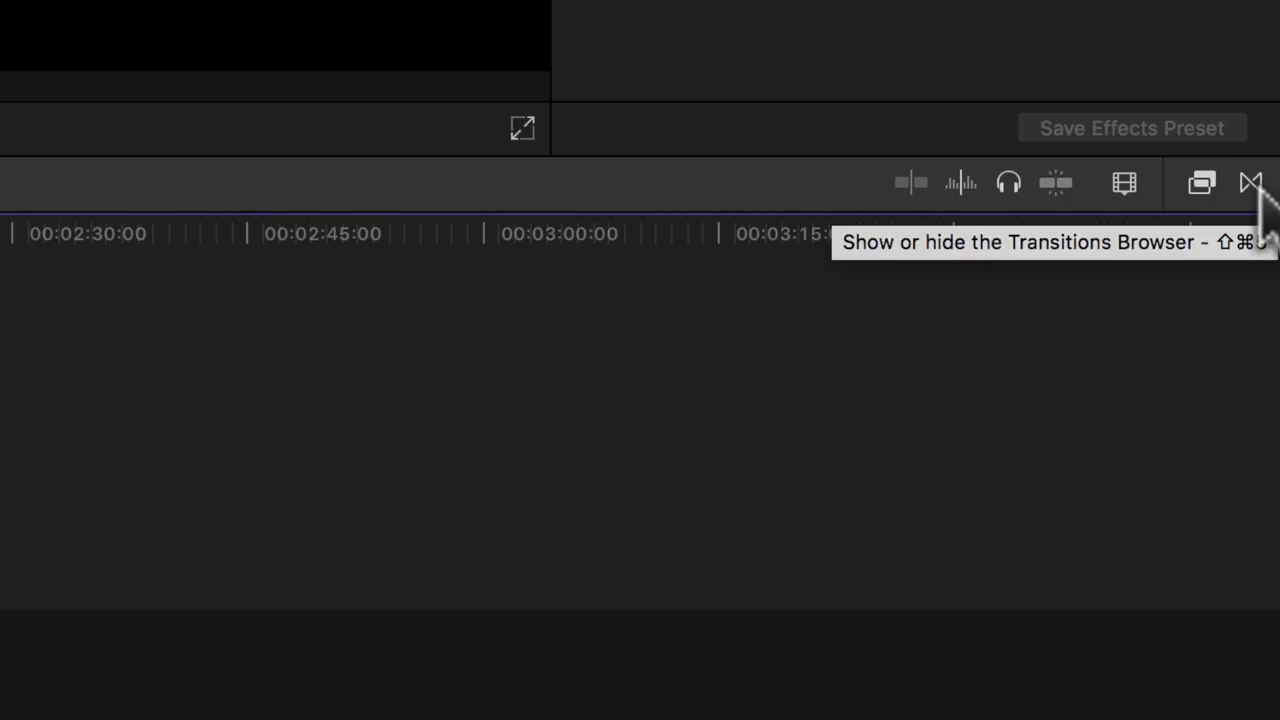
pyautogui.click(1252, 182)
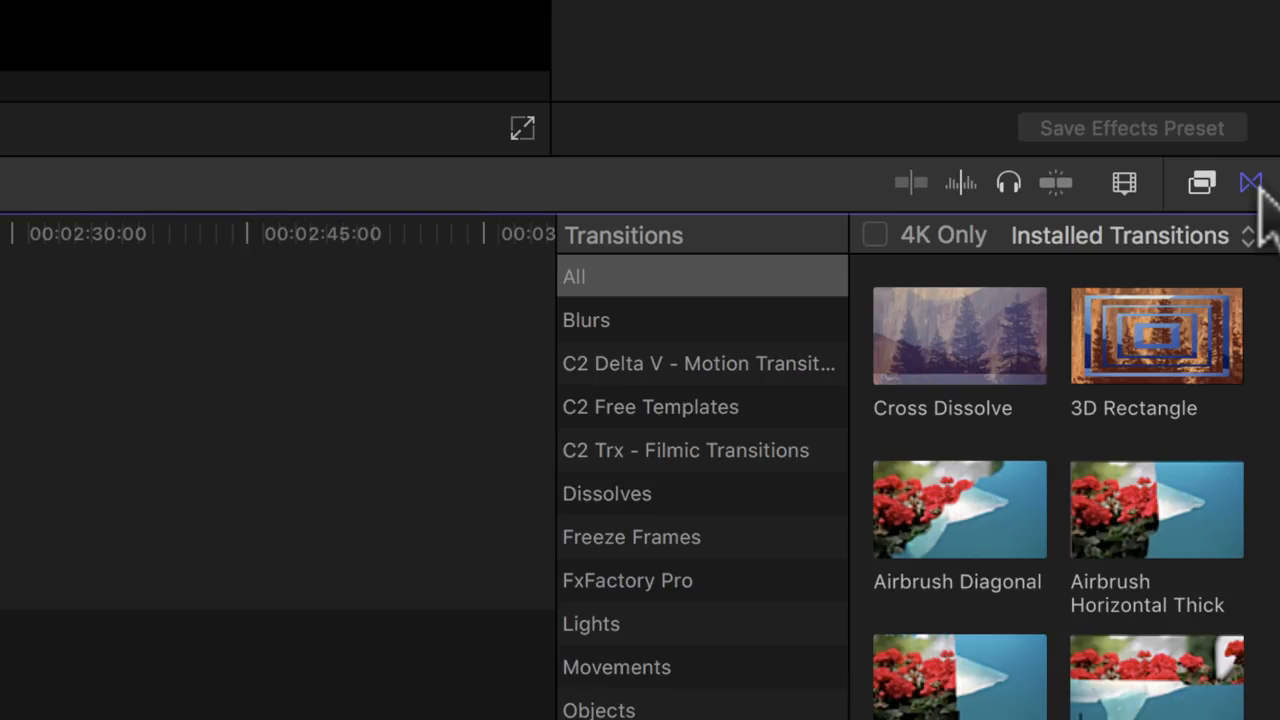
pyautogui.click(1201, 183)
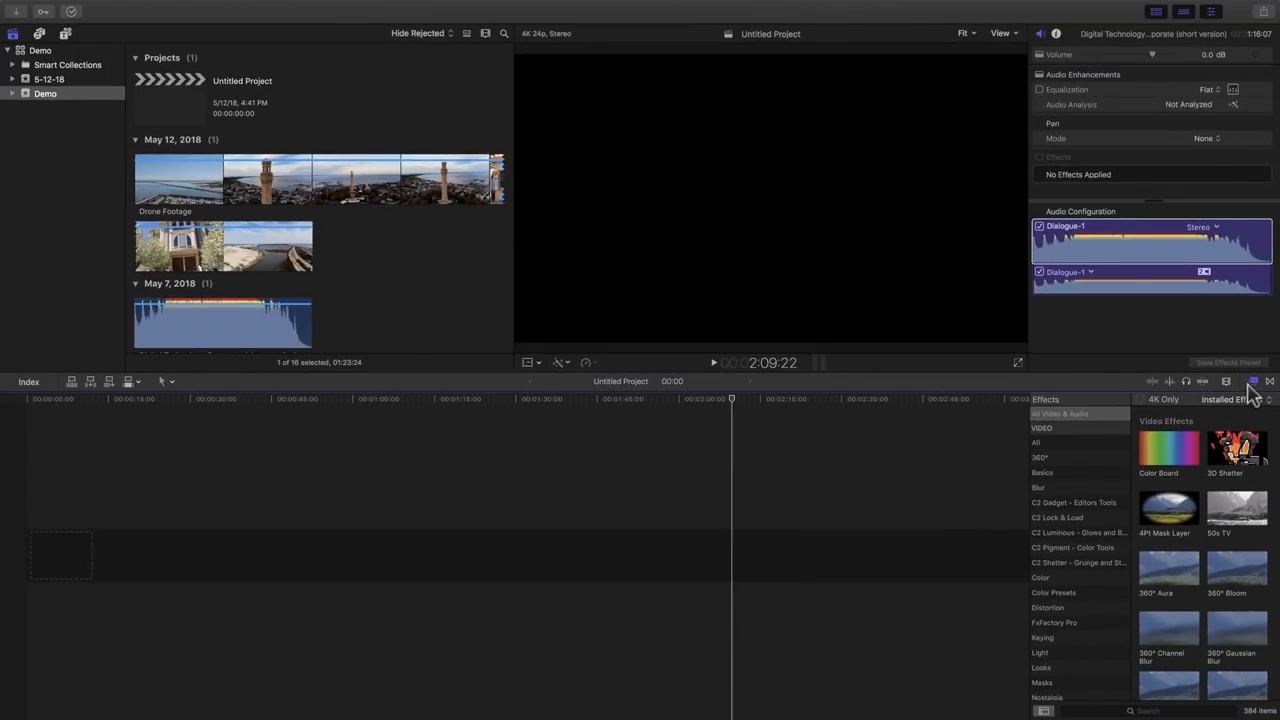
pyautogui.click(1252, 382)
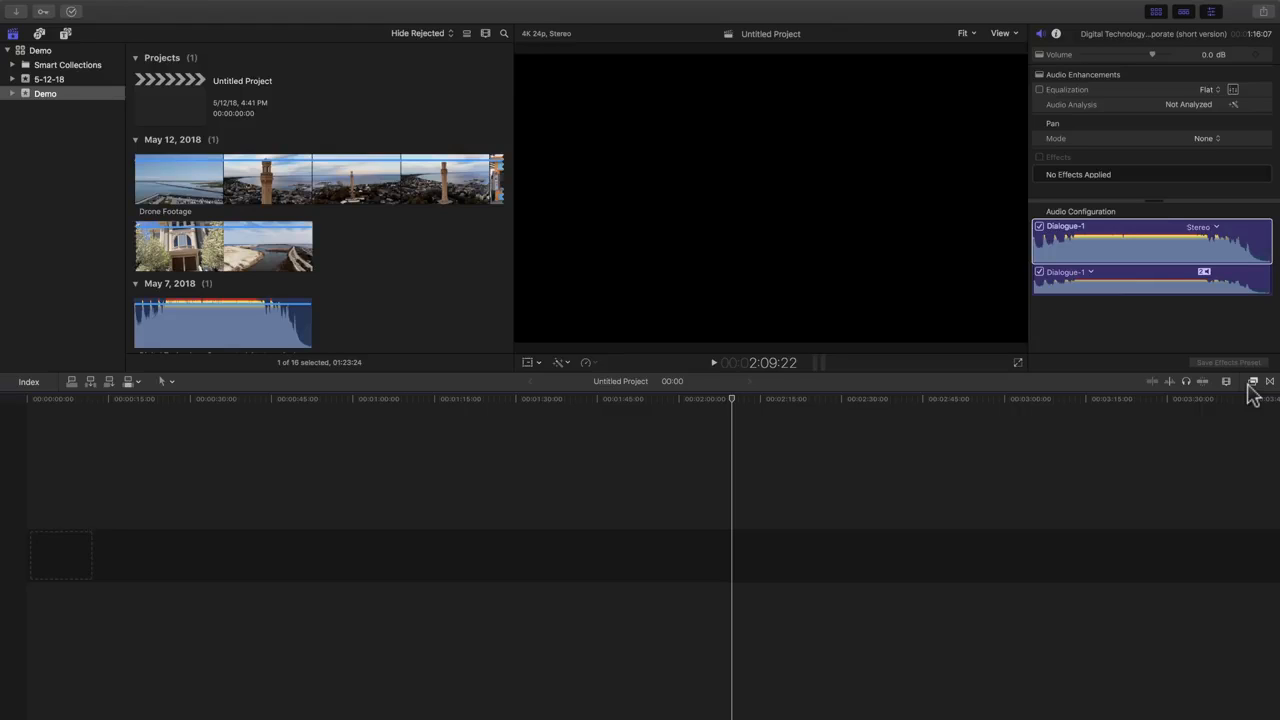
# Step: Play the Drone Footage clip and mark the harbor sunset shot with an in point at 8:14 and an out point at 11:04
pyautogui.click(174, 174)
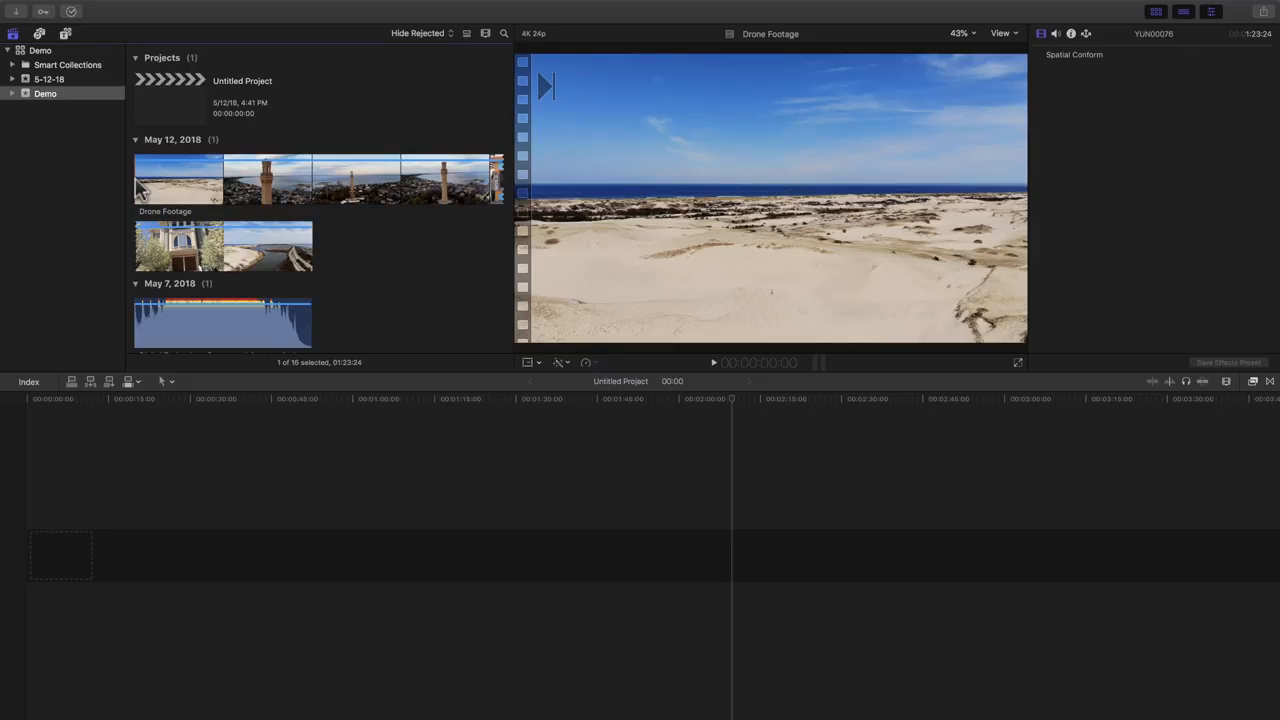
pyautogui.press('space')
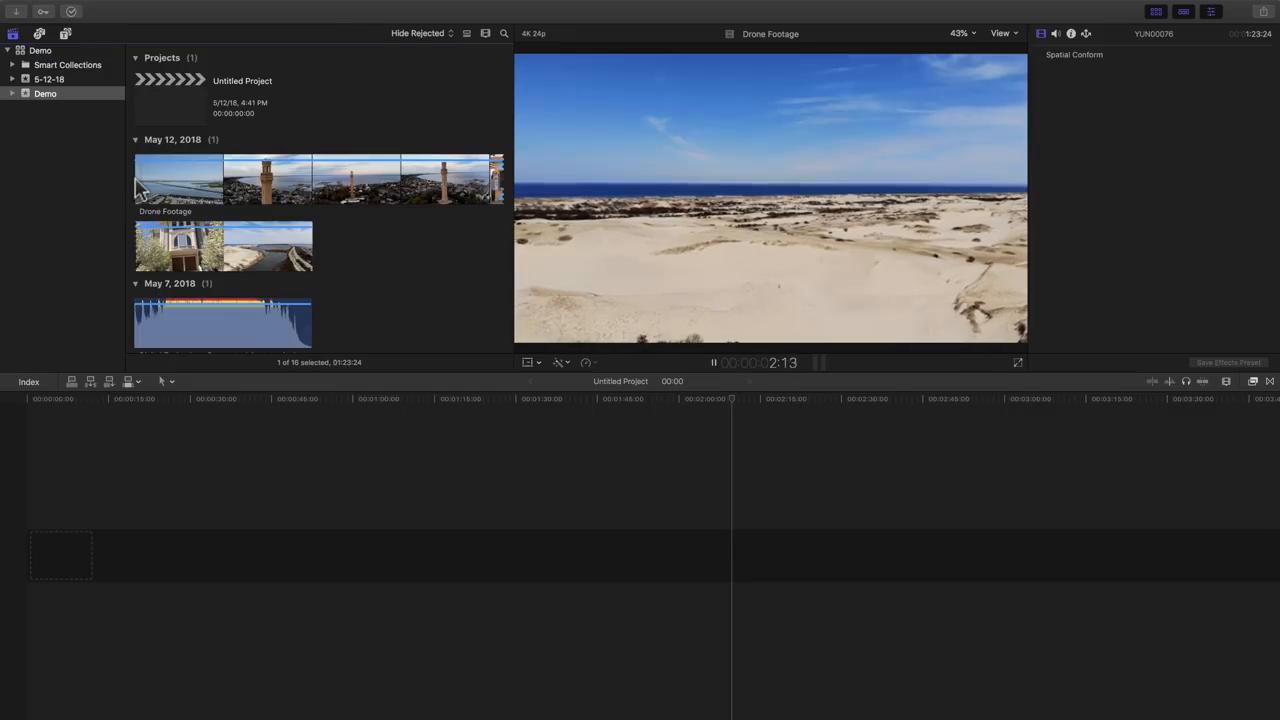
pyautogui.press('space')
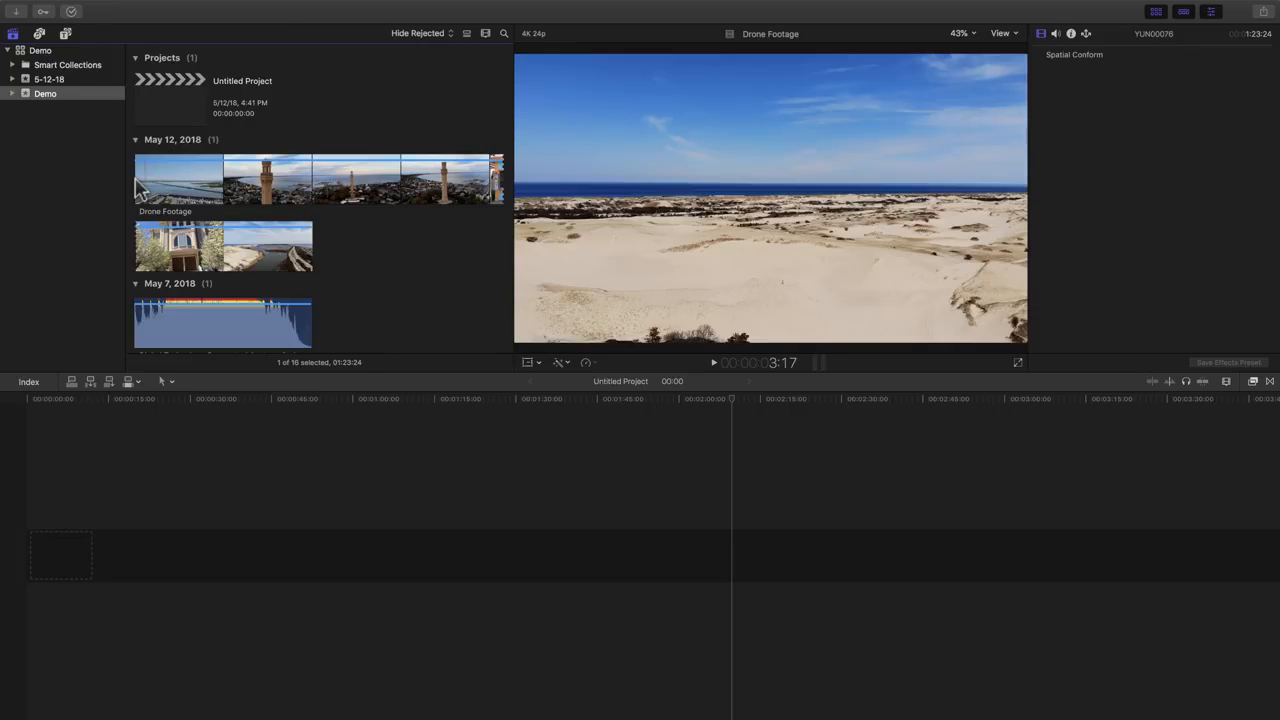
pyautogui.press('space')
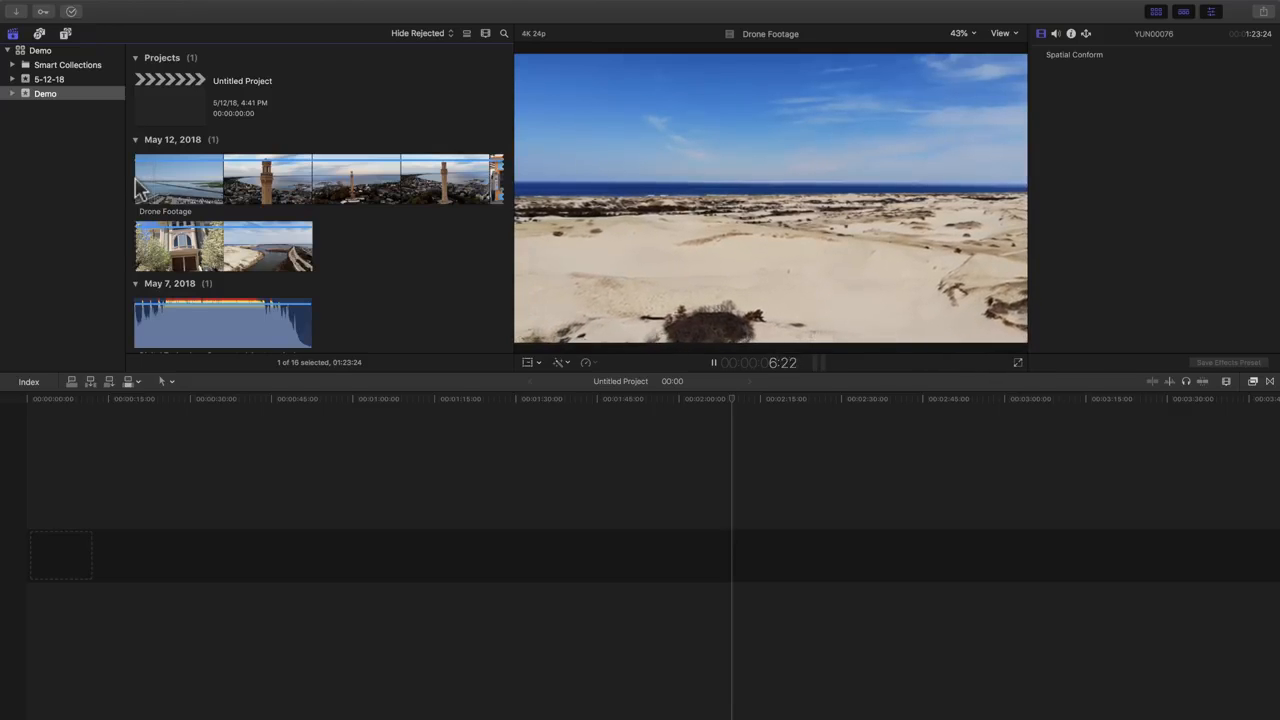
pyautogui.press('space')
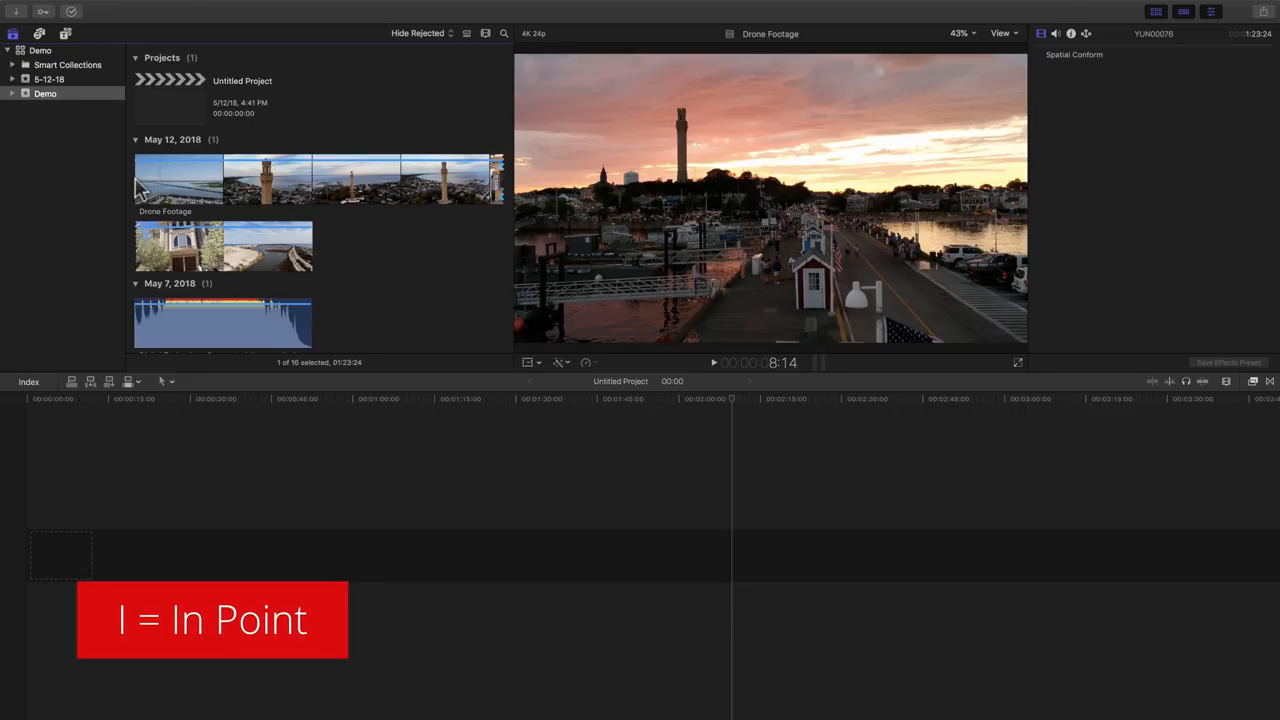
pyautogui.press('i')
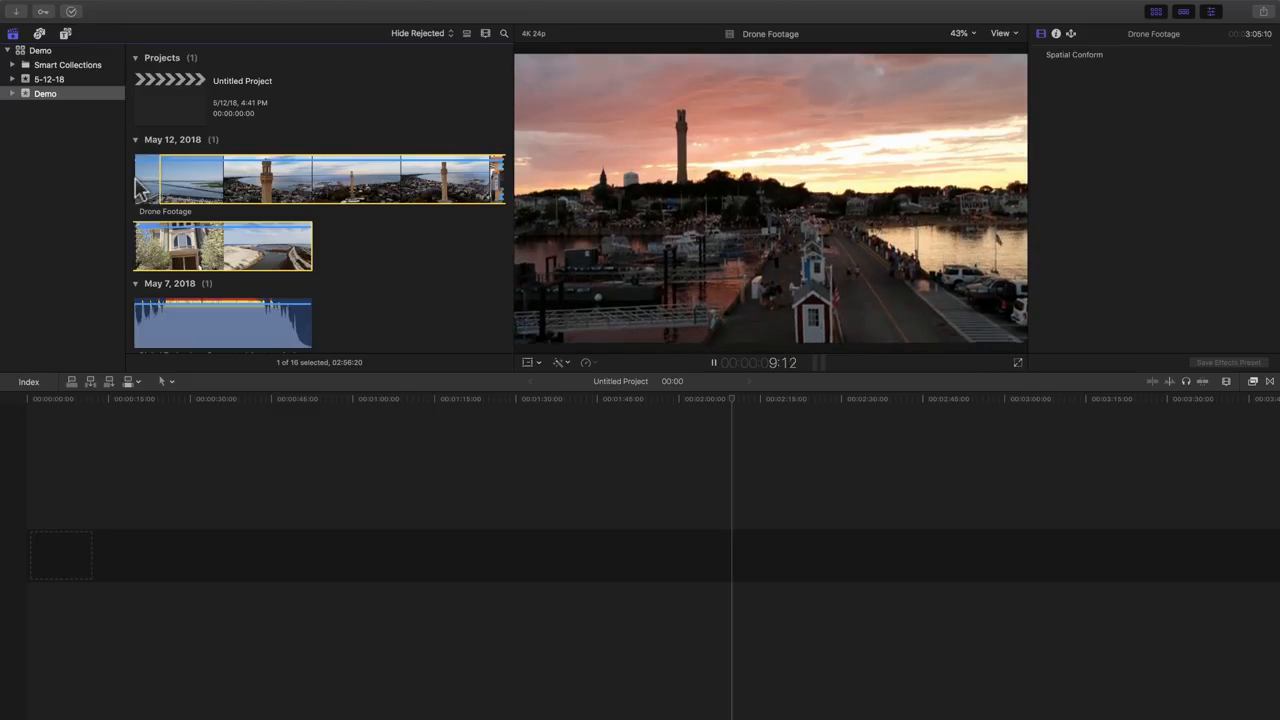
pyautogui.press('space')
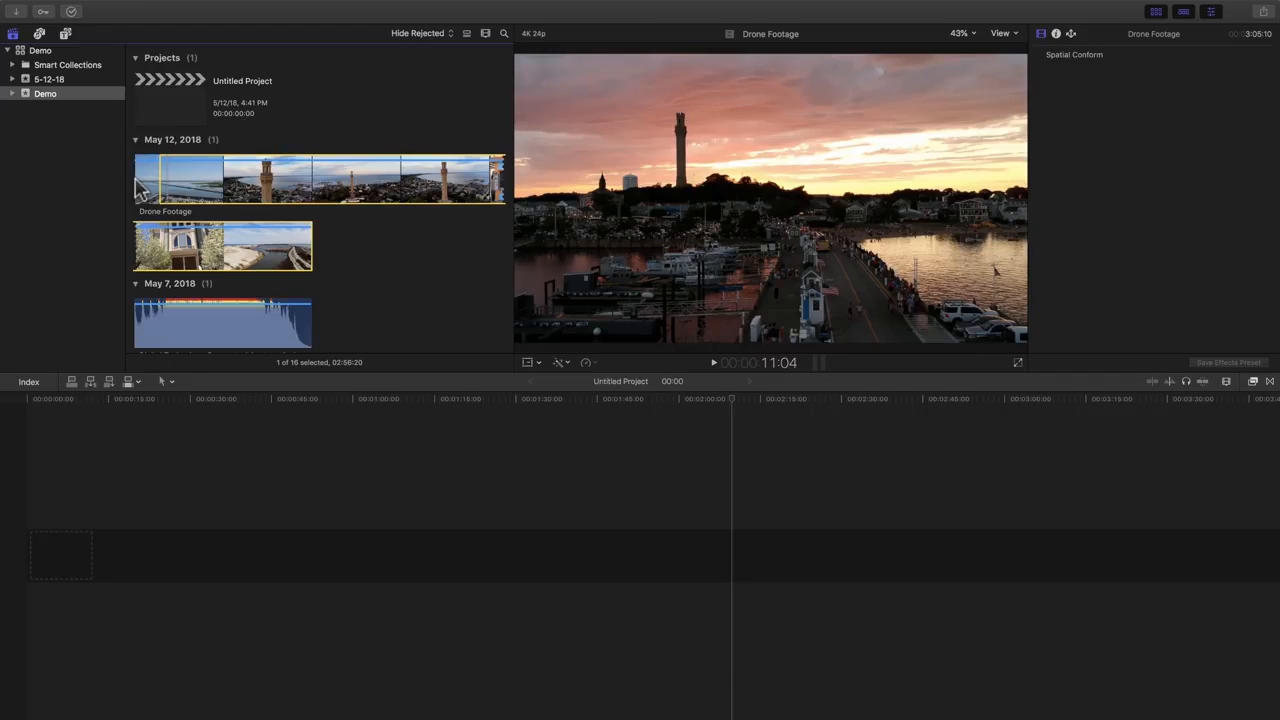
pyautogui.press('o')
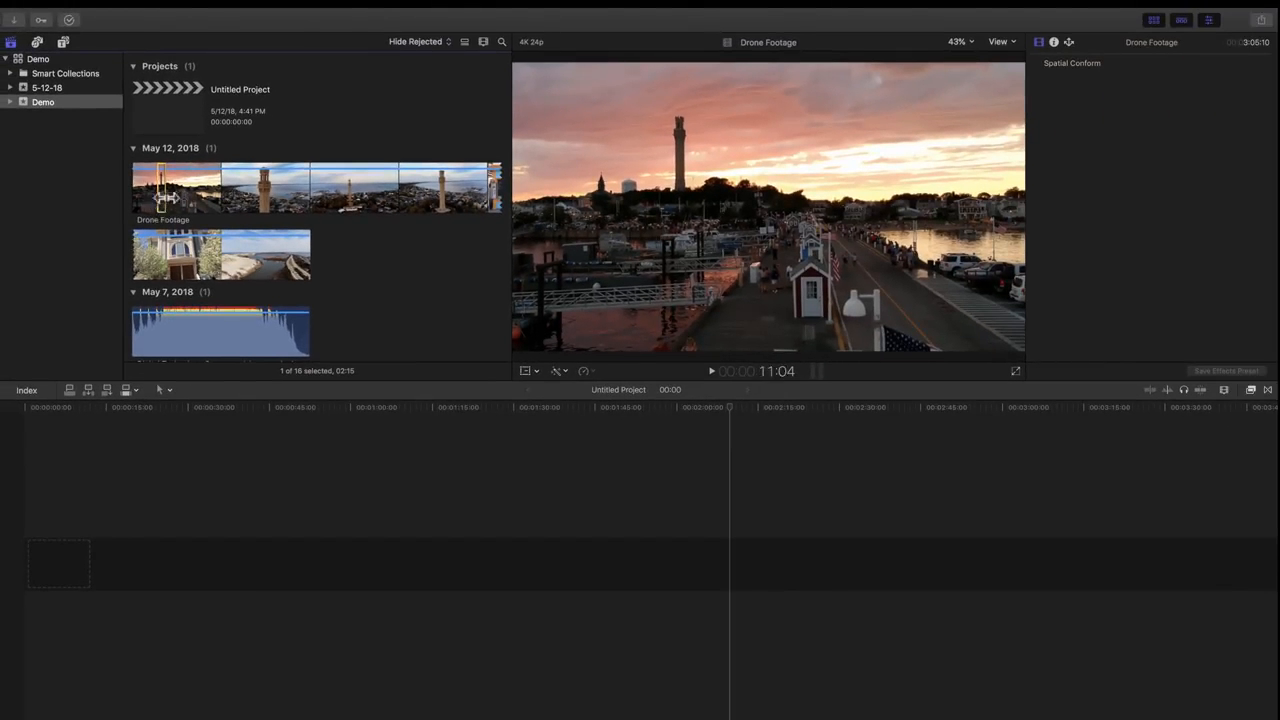
# Step: Append the marked harbor sunset range of Drone Footage to the timeline of Untitled Project
pyautogui.moveTo(197, 333); pyautogui.dragTo(104, 508)
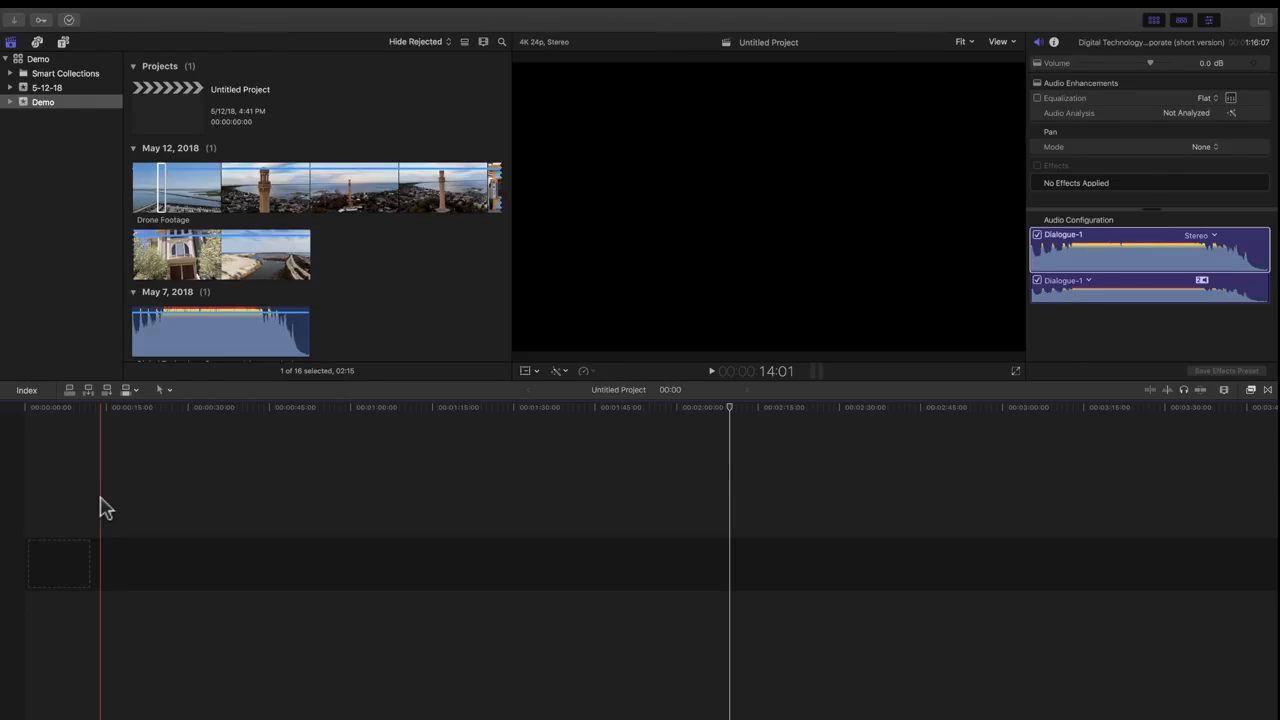
pyautogui.moveTo(100, 498); pyautogui.dragTo(98, 498)
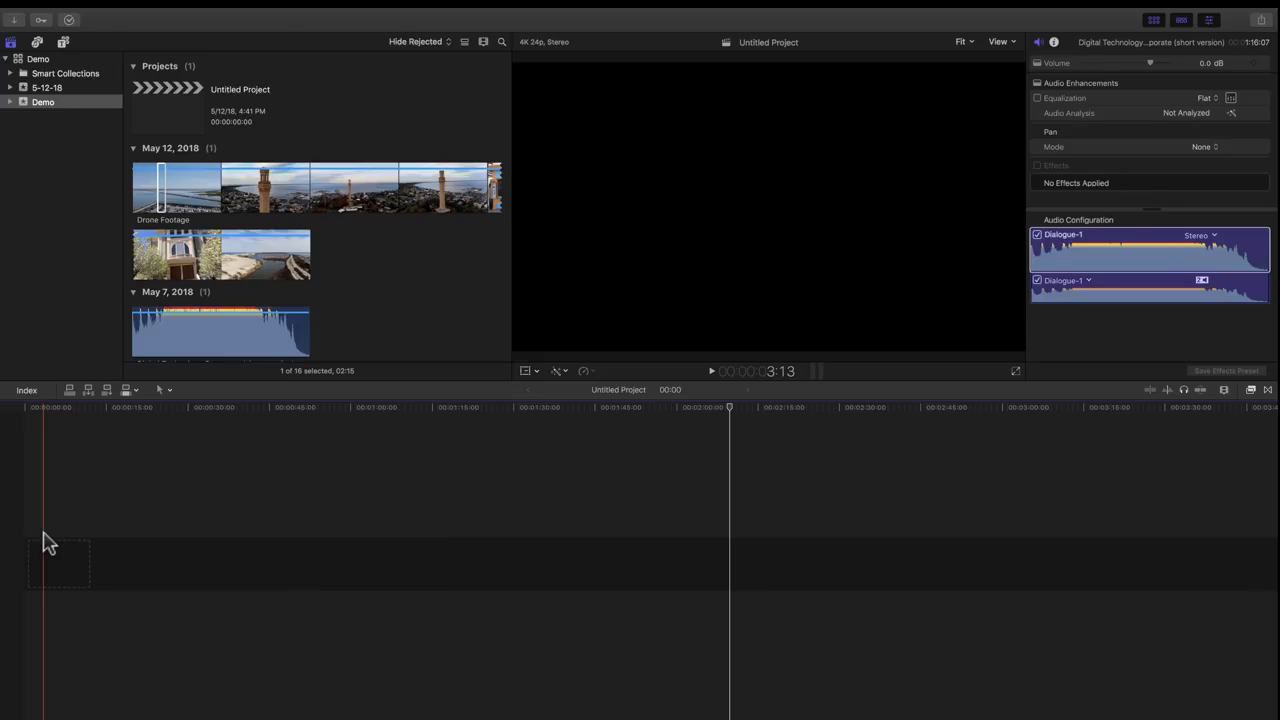
pyautogui.press('e')
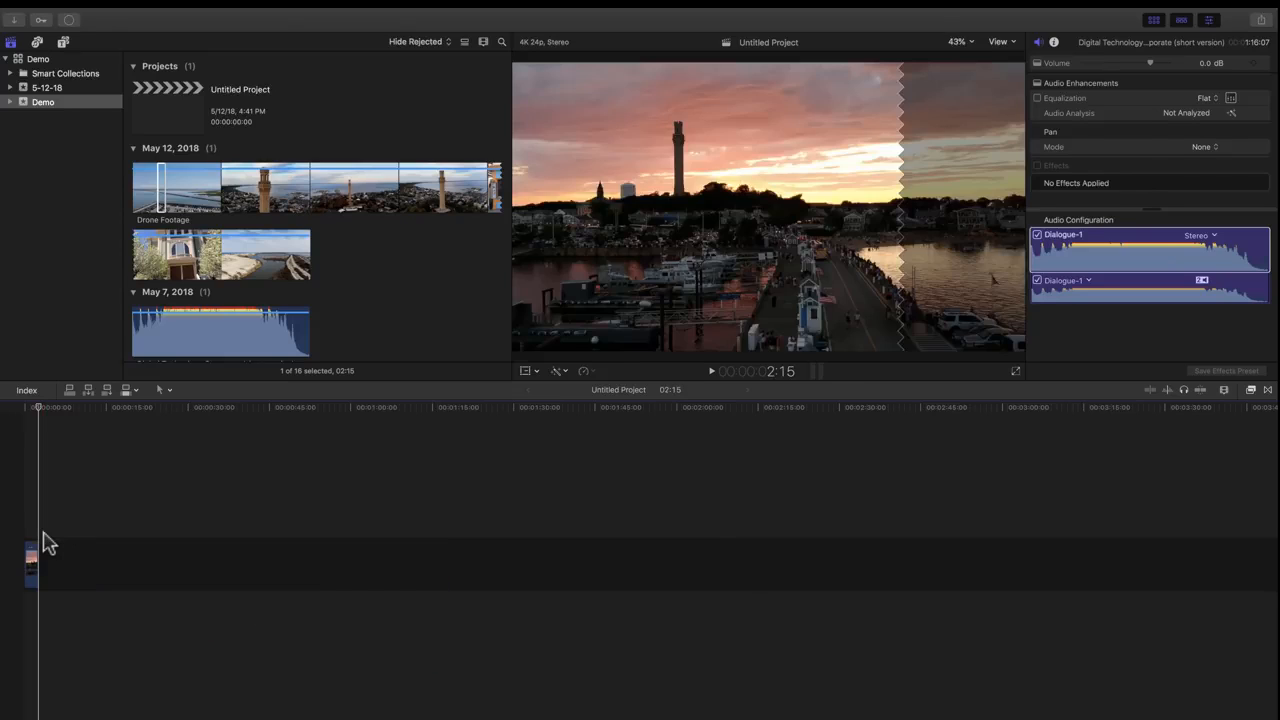
# Step: Adjust the timeline magnification so the whole Drone Footage clip can be viewed at a larger size from its start
pyautogui.press('super+equal')
pyautogui.press('super+equal')
pyautogui.press('super+equal')
pyautogui.press('super+equal')
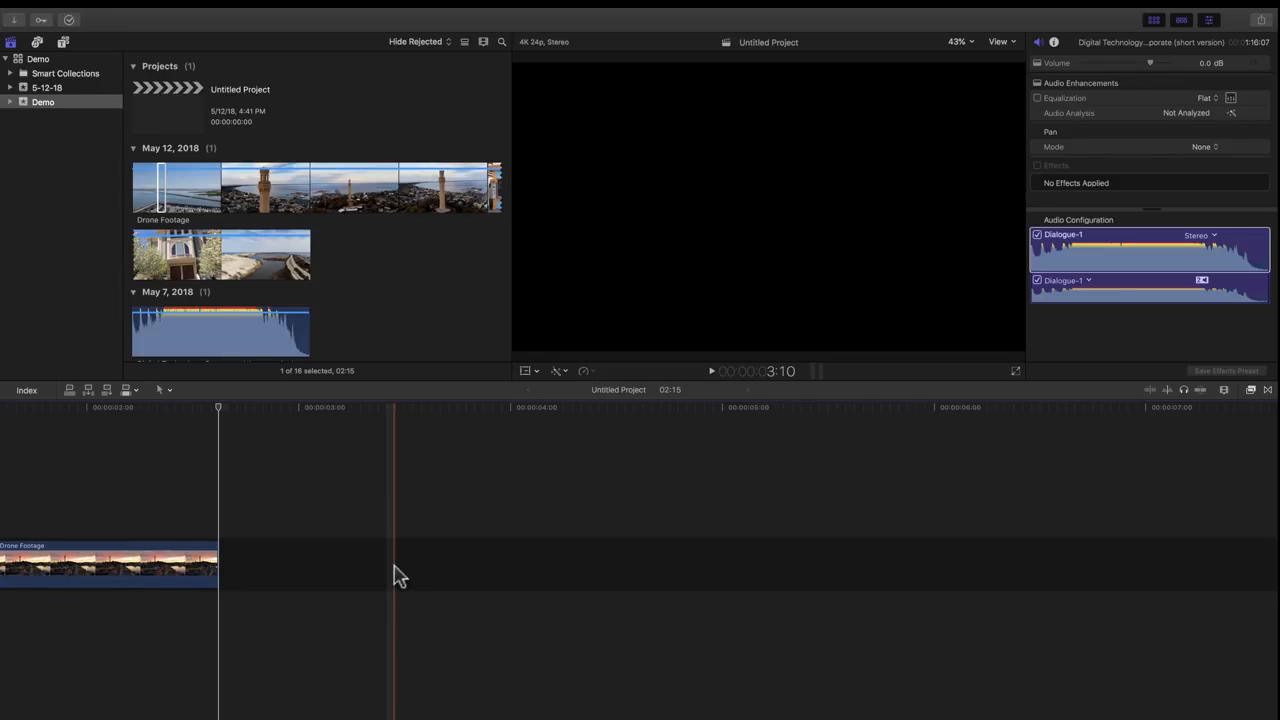
pyautogui.scroll(5, 157, 565)
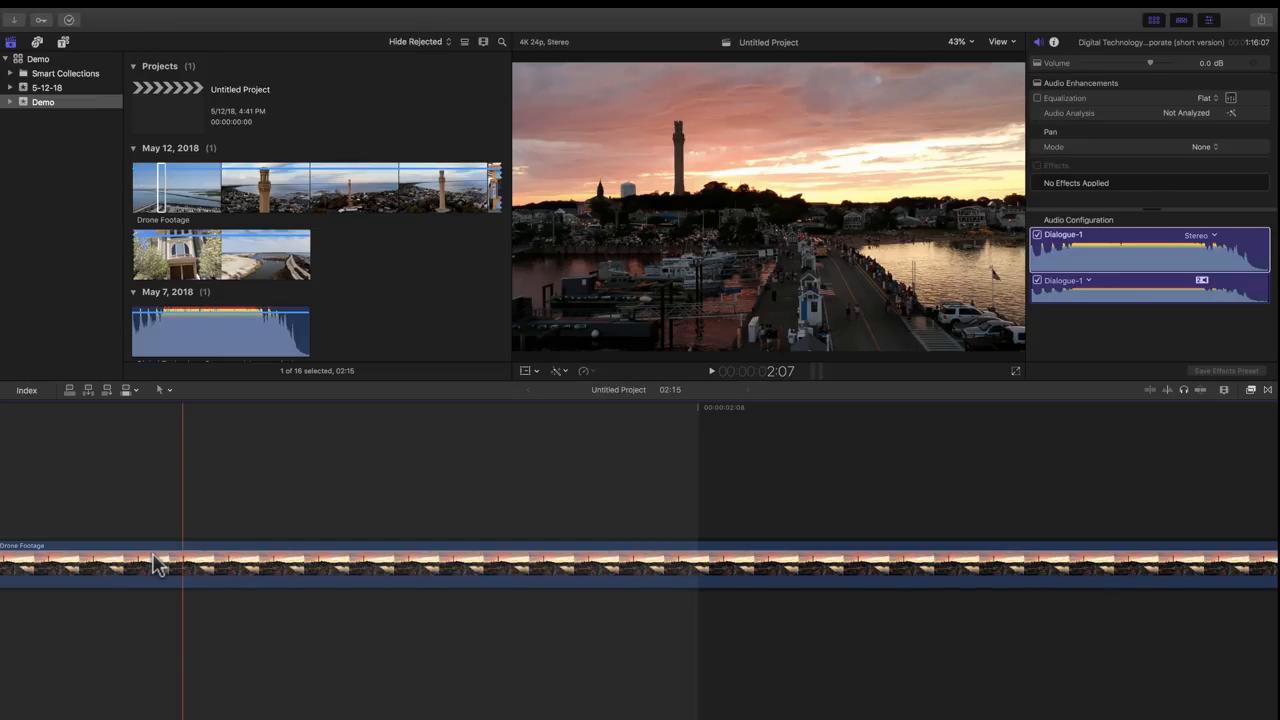
pyautogui.scroll(-5, 157, 565)
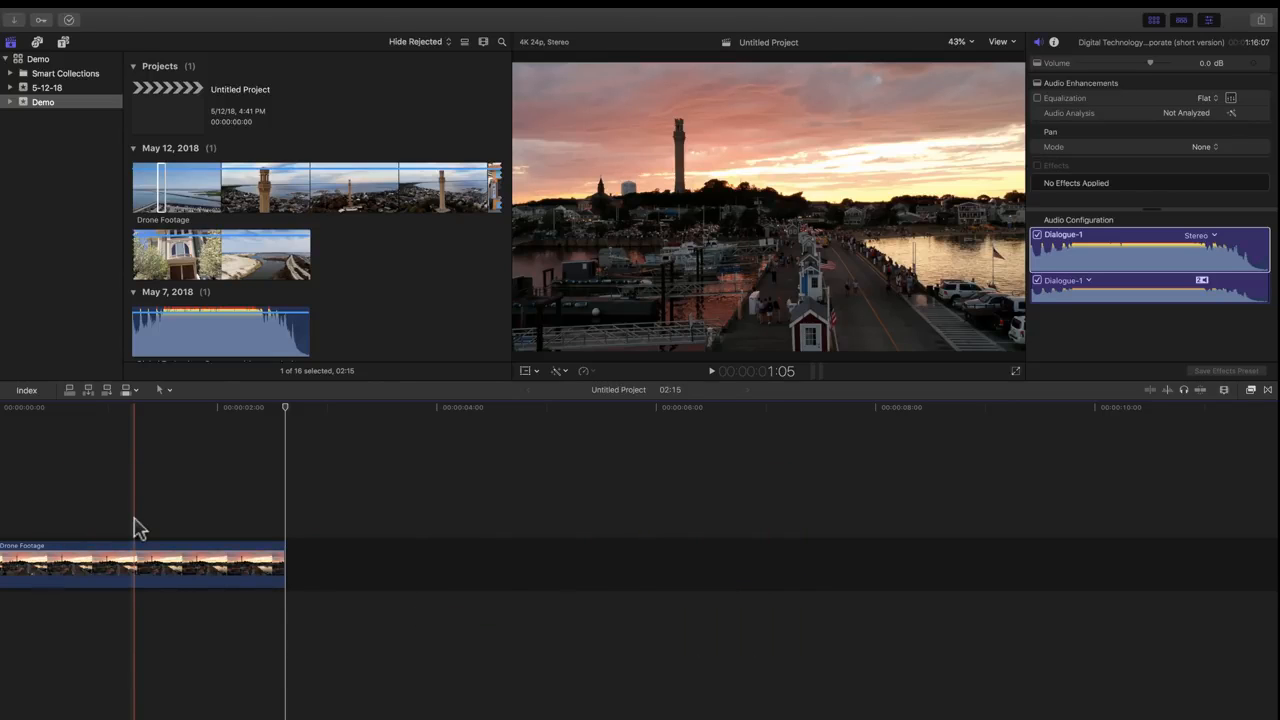
pyautogui.hscroll(-1, 20, 532)
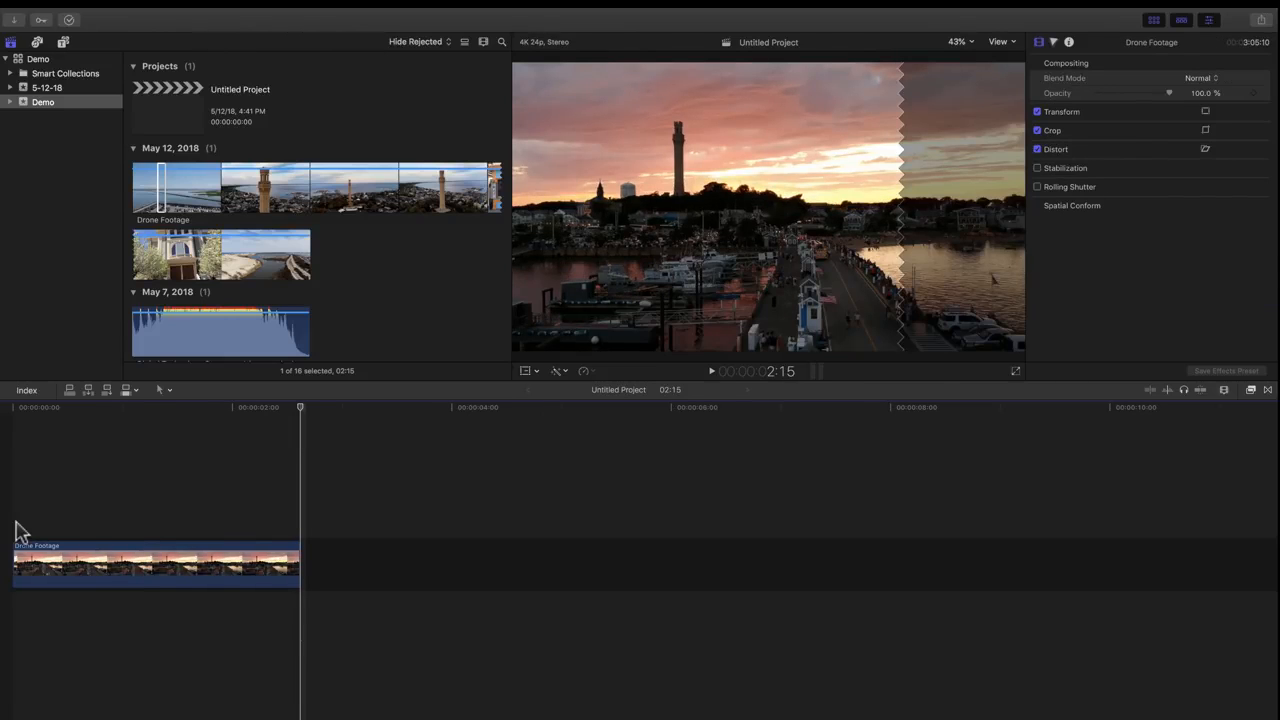
# Step: Mark the shot of the bay and parking lot in Drone Footage as a 02:14 range with its out point at 18:01
pyautogui.click(161, 190)
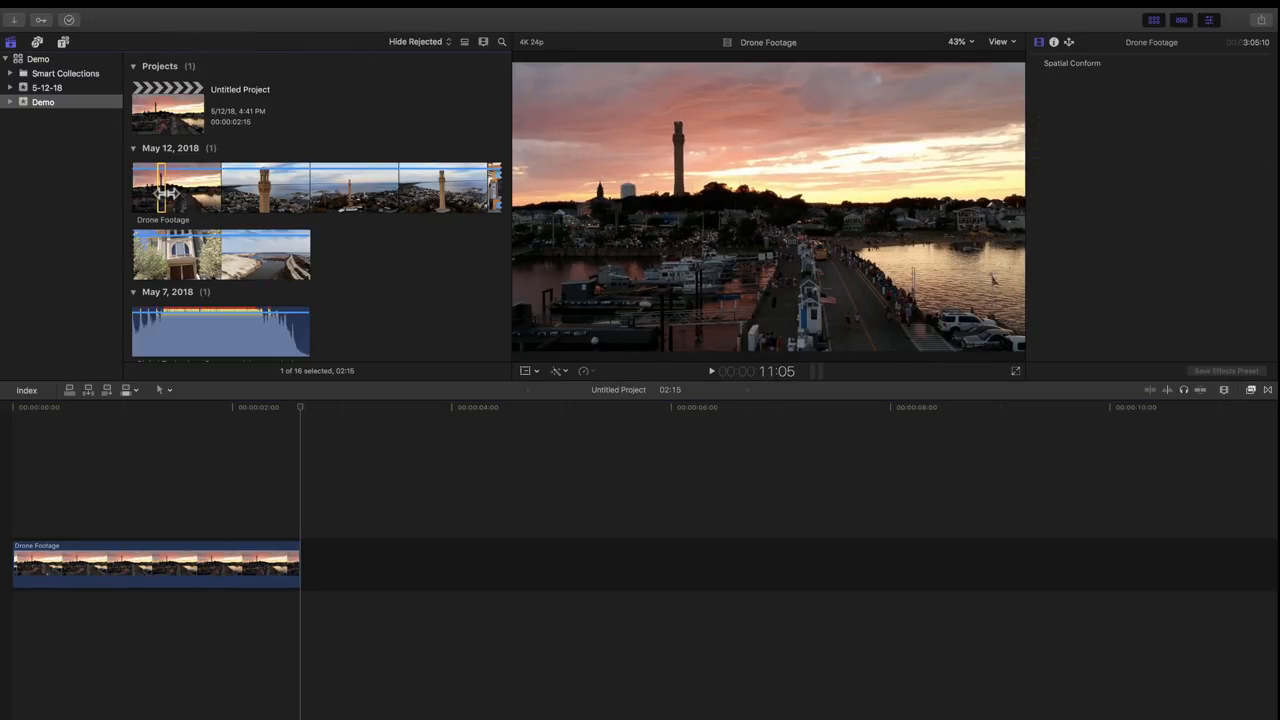
pyautogui.press('space')
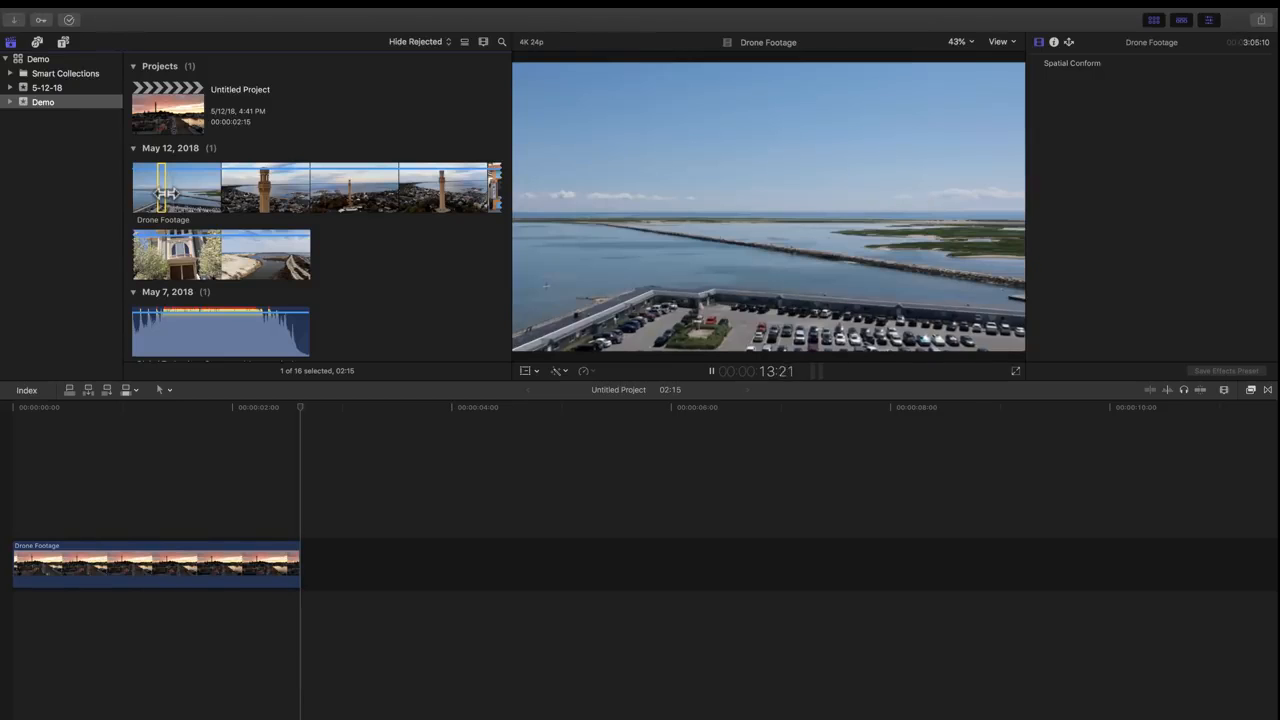
pyautogui.click(166, 193)
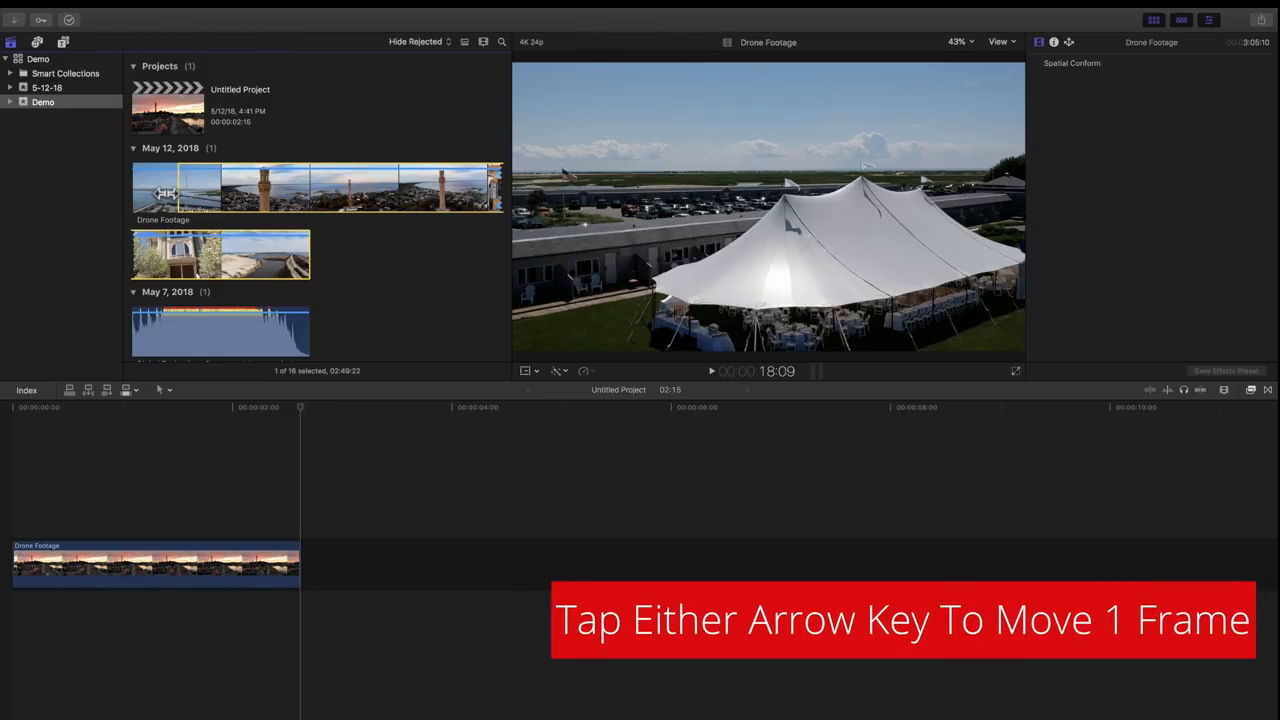
pyautogui.press('Left')
pyautogui.press('Left')
pyautogui.press('Left')
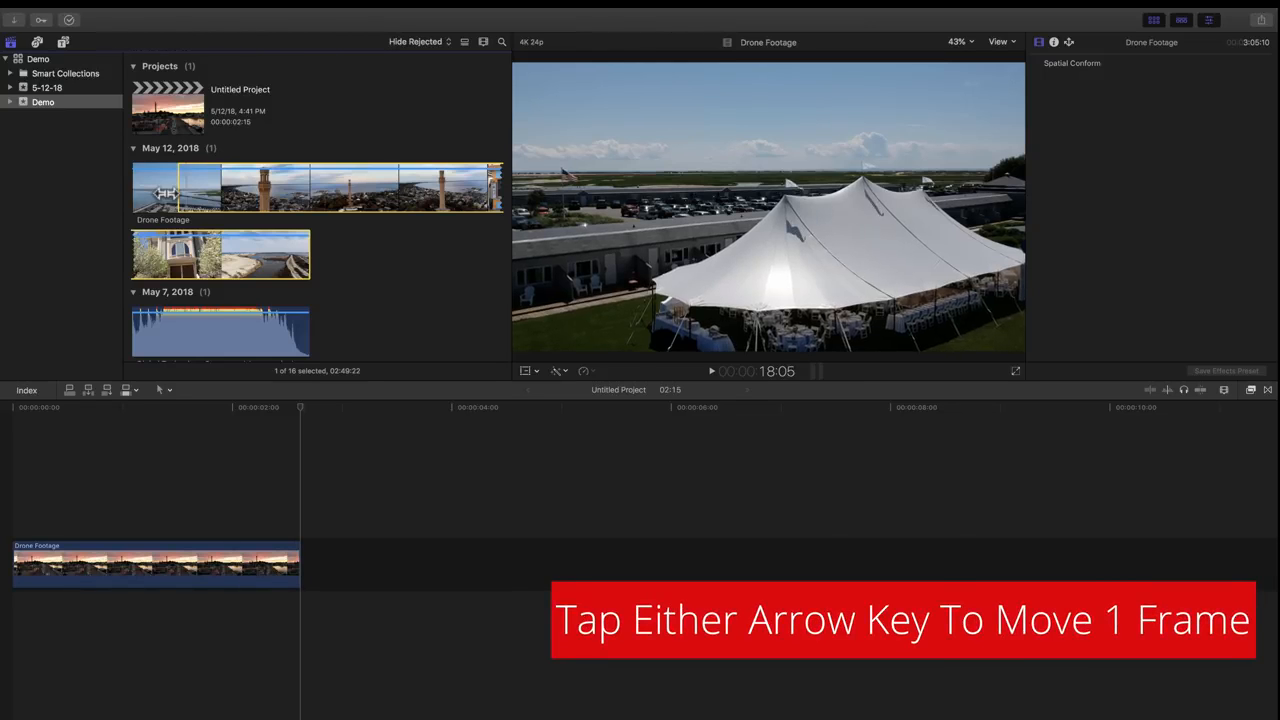
pyautogui.press('Left')
pyautogui.press('Left')
pyautogui.press('Left')
pyautogui.press('Left')
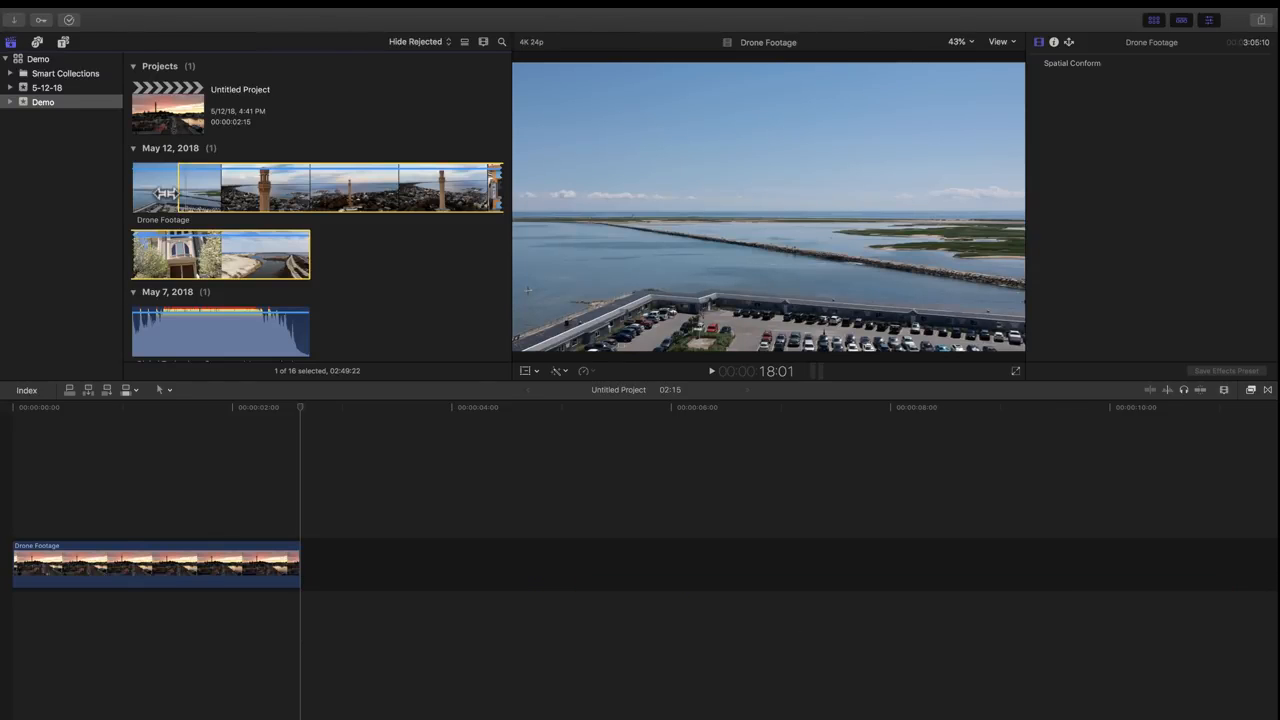
pyautogui.press('o')
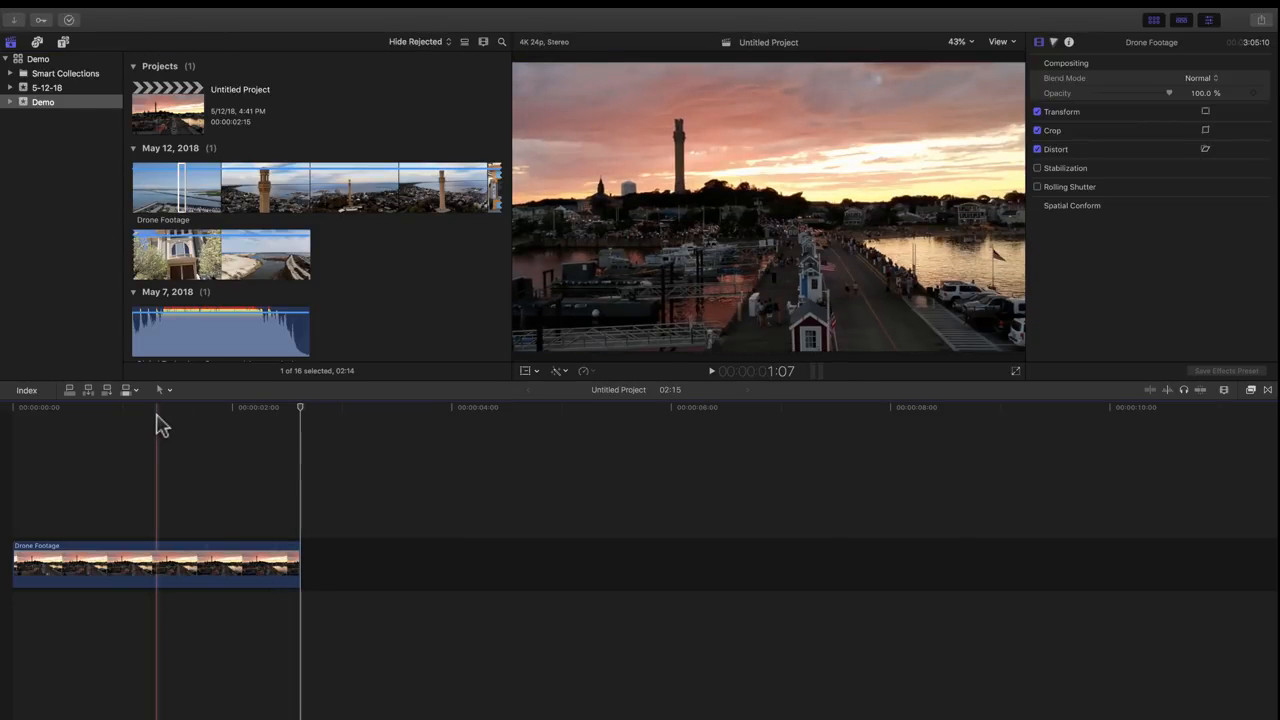
# Step: Insert the marked bay range about halfway through the sunset clip at 1:07 so it splits the clip, and undo the insert
pyautogui.click(156, 421)
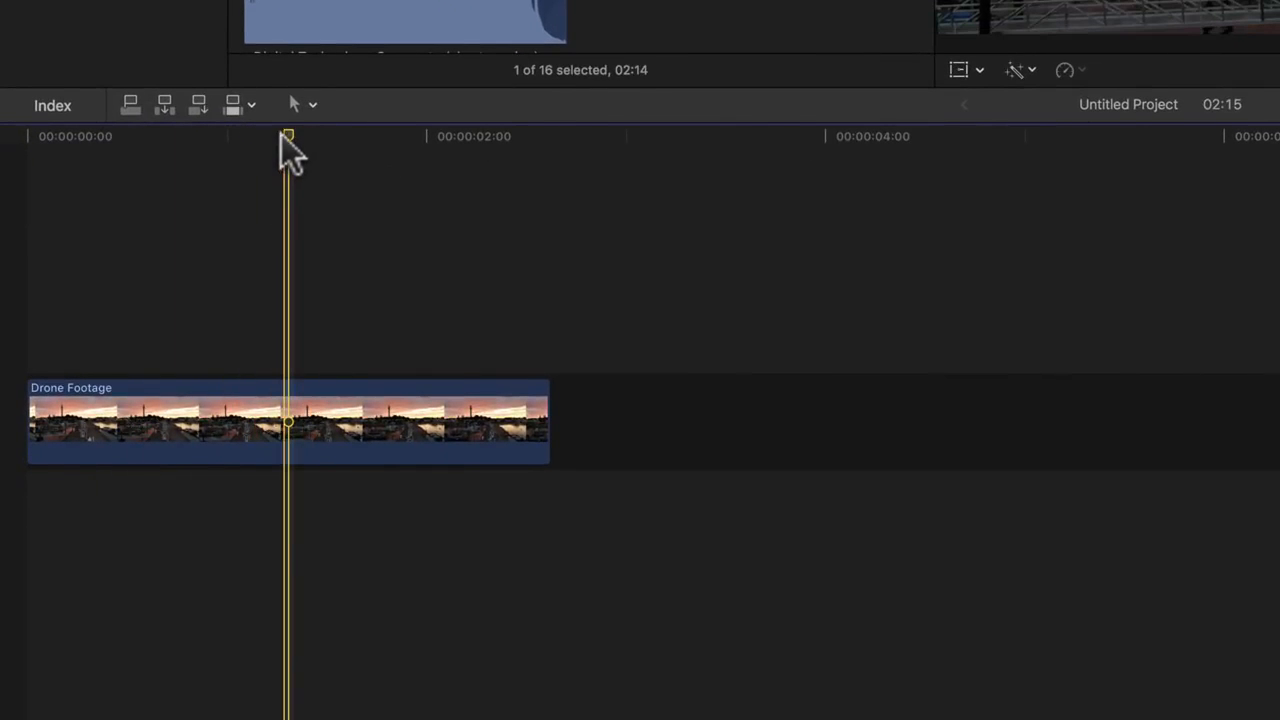
pyautogui.moveTo(281, 134); pyautogui.dragTo(286, 168)
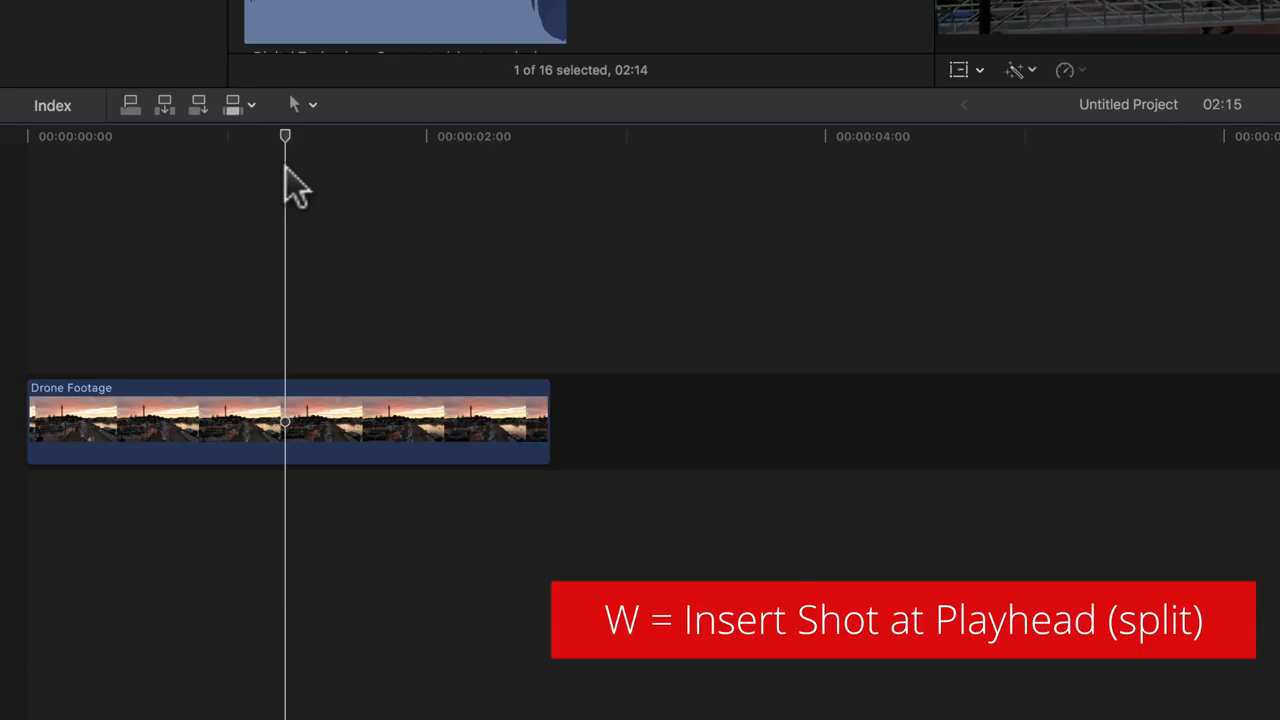
pyautogui.press('w')
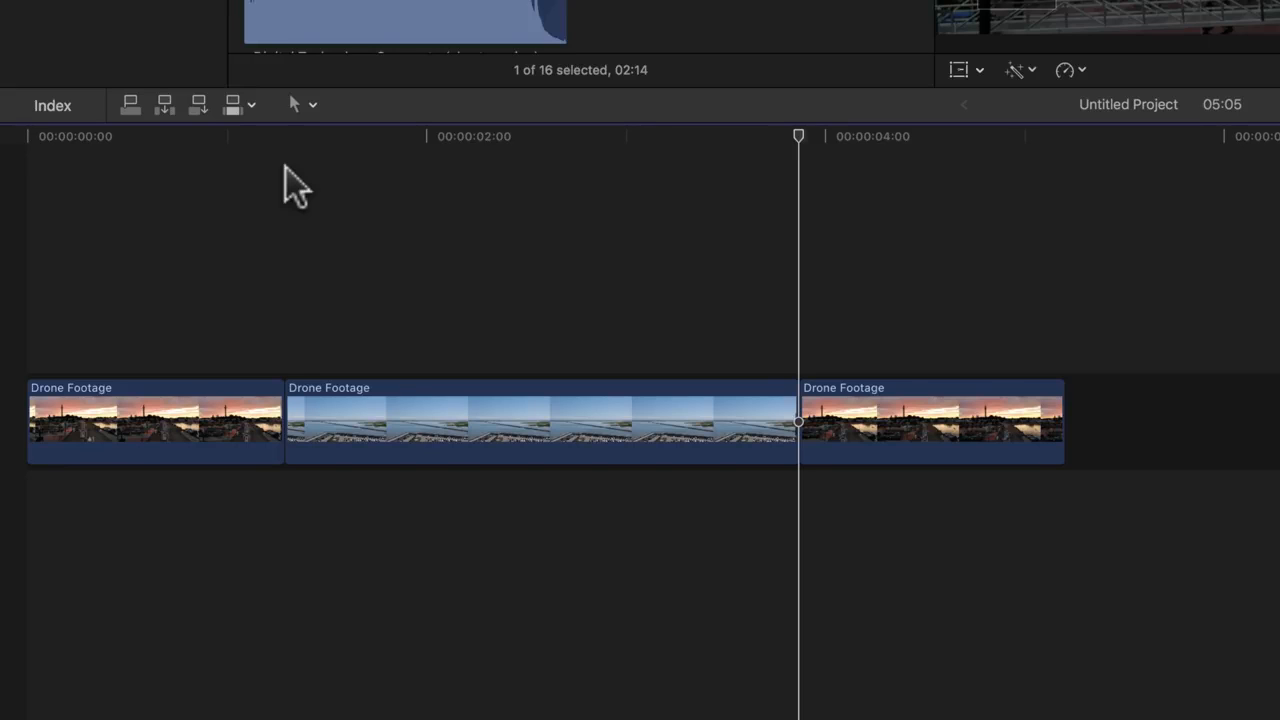
pyautogui.press('super+z')
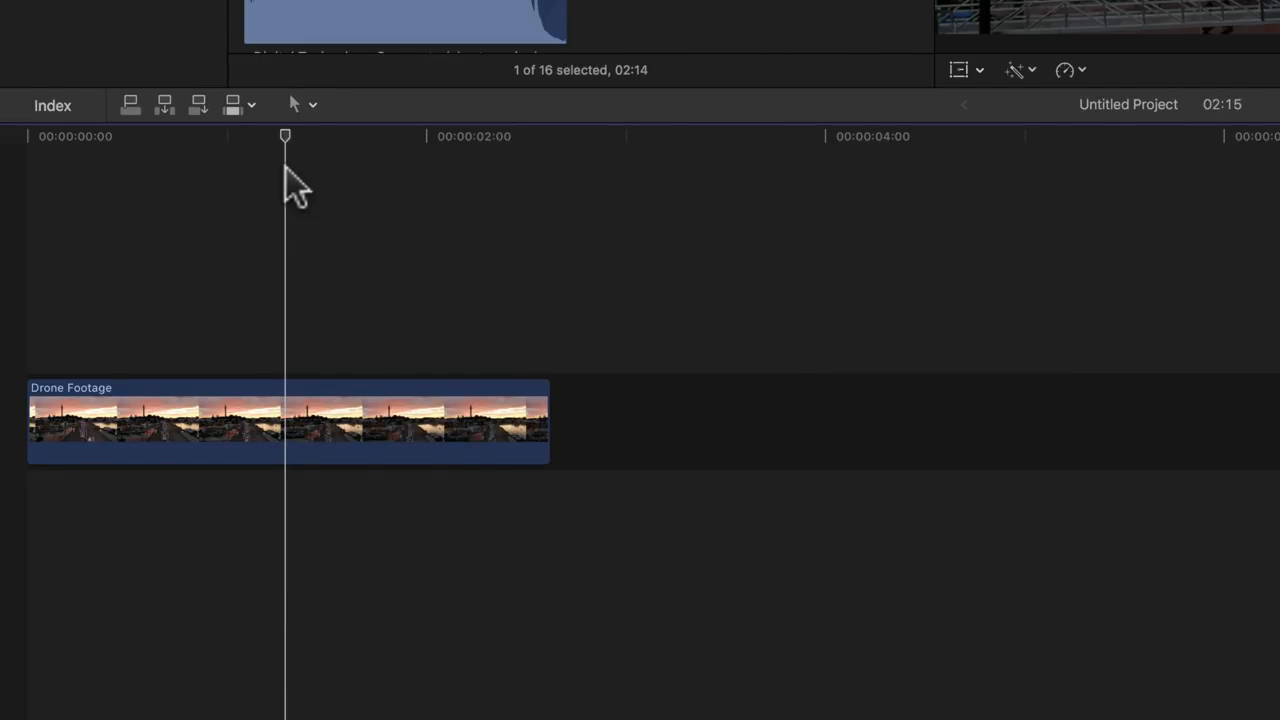
# Step: Connect the marked bay range above the sunset clip in the timeline, starting at about 1:16
pyautogui.click(283, 167)
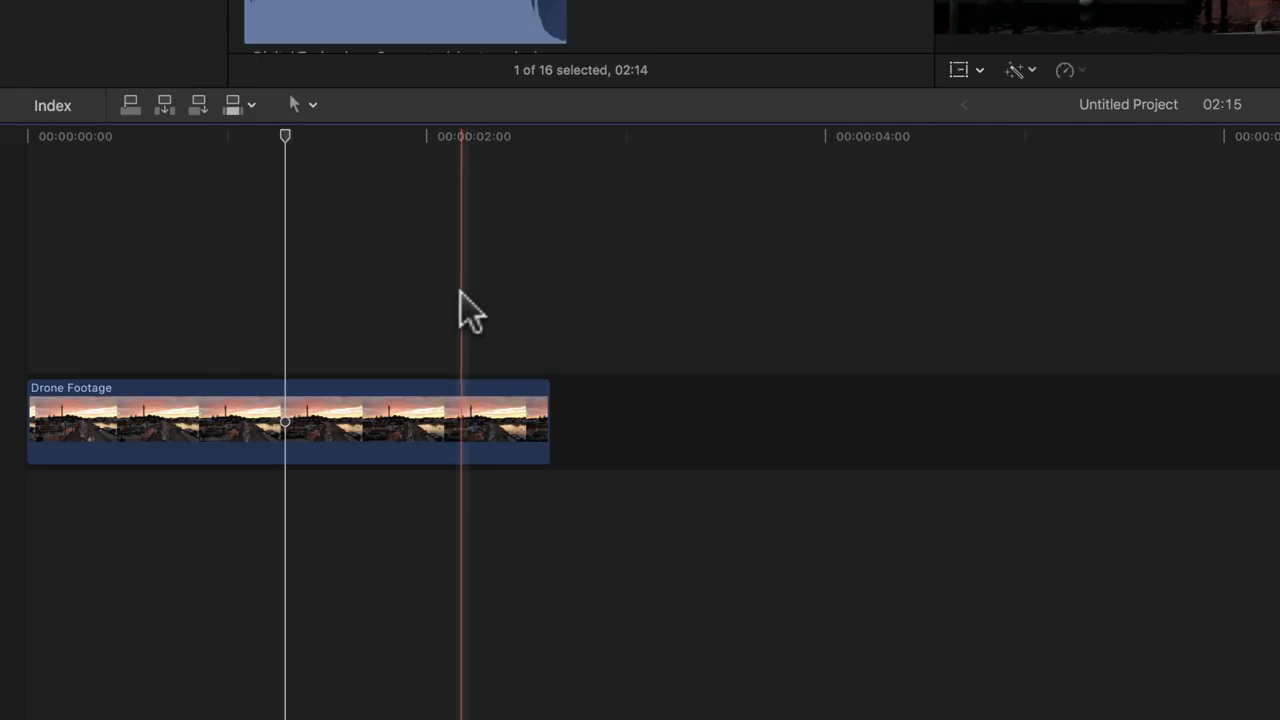
pyautogui.press('q')
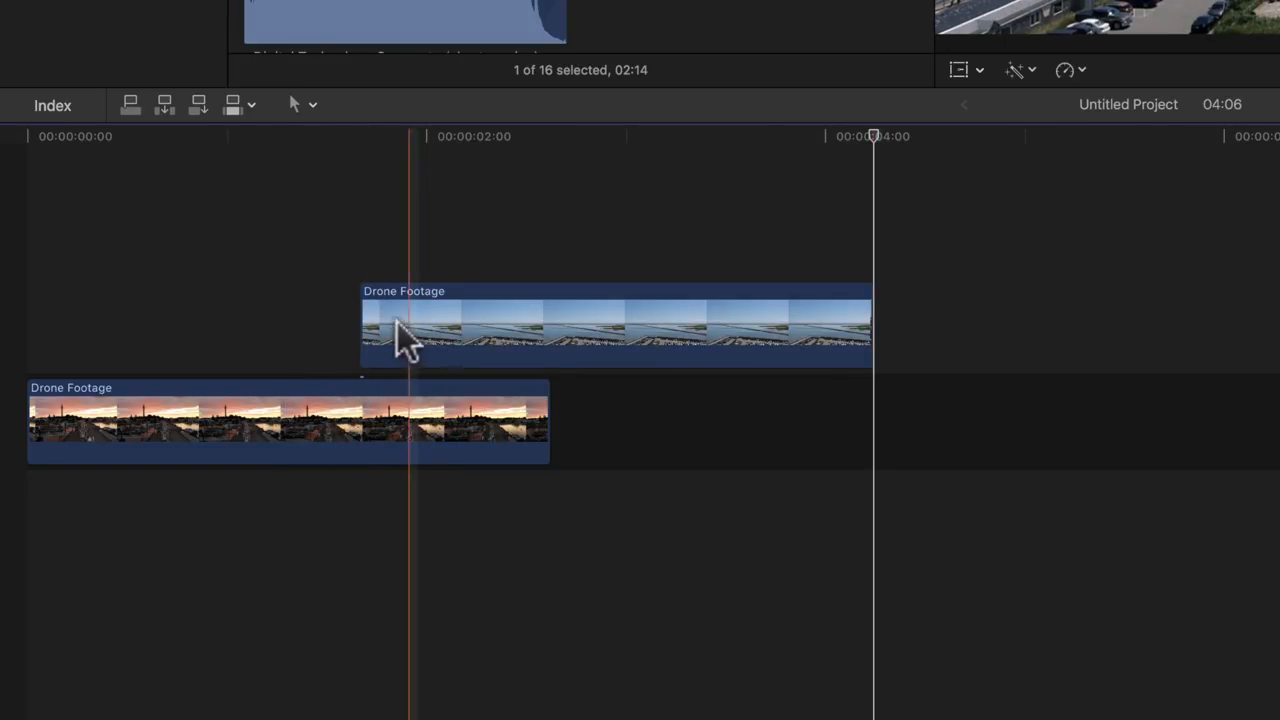
# Step: Toggle timeline snapping and test how the playhead aligns with the start of the connected bay clip
pyautogui.click(290, 421)
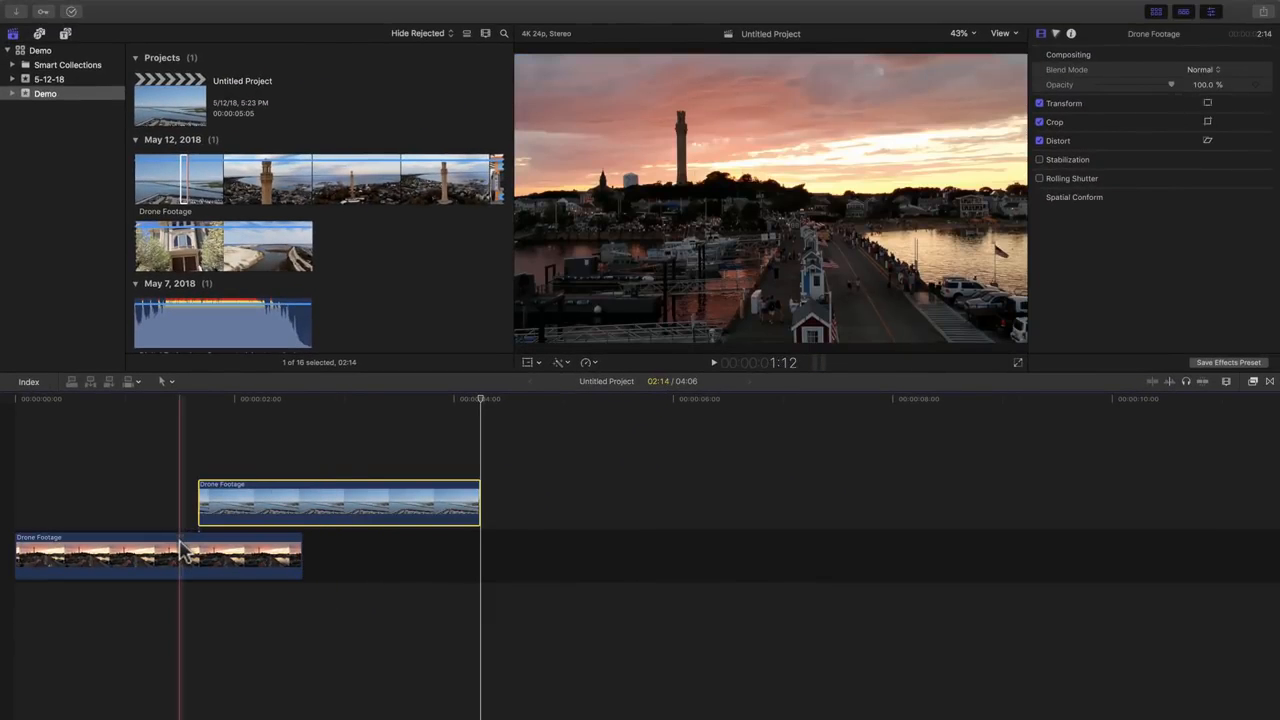
pyautogui.click(226, 498)
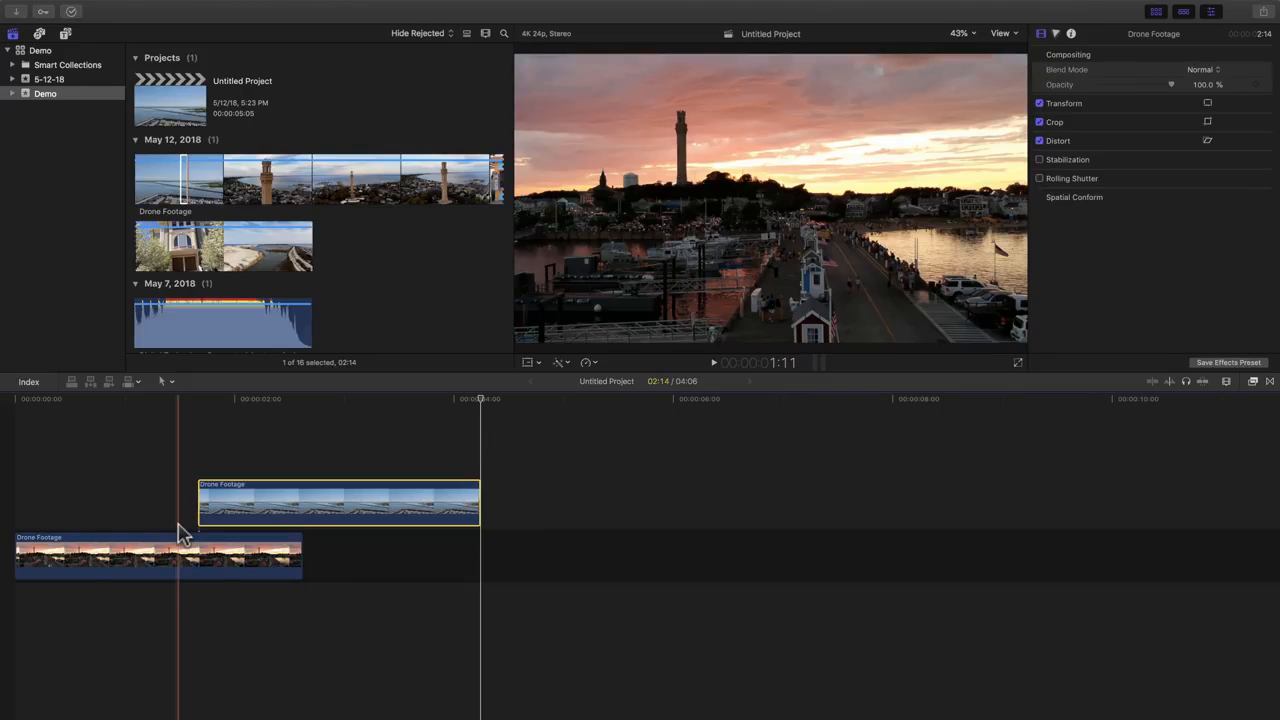
pyautogui.press('n')
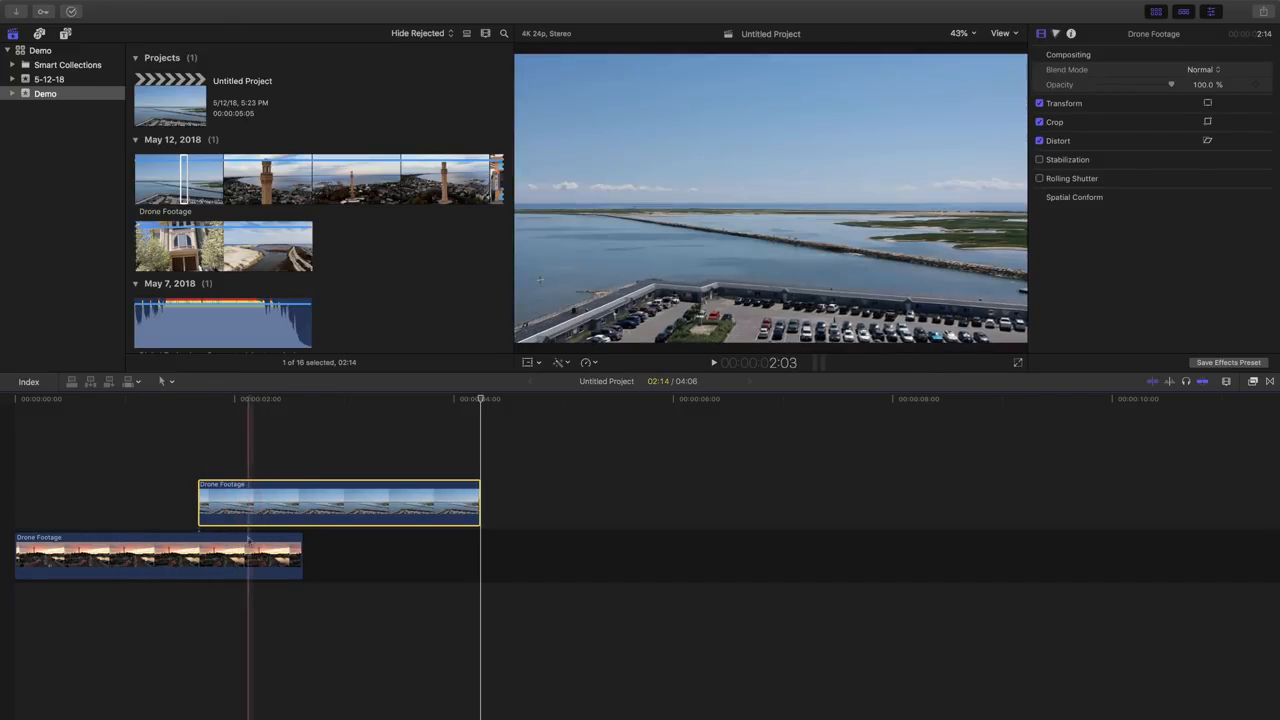
pyautogui.click(217, 557)
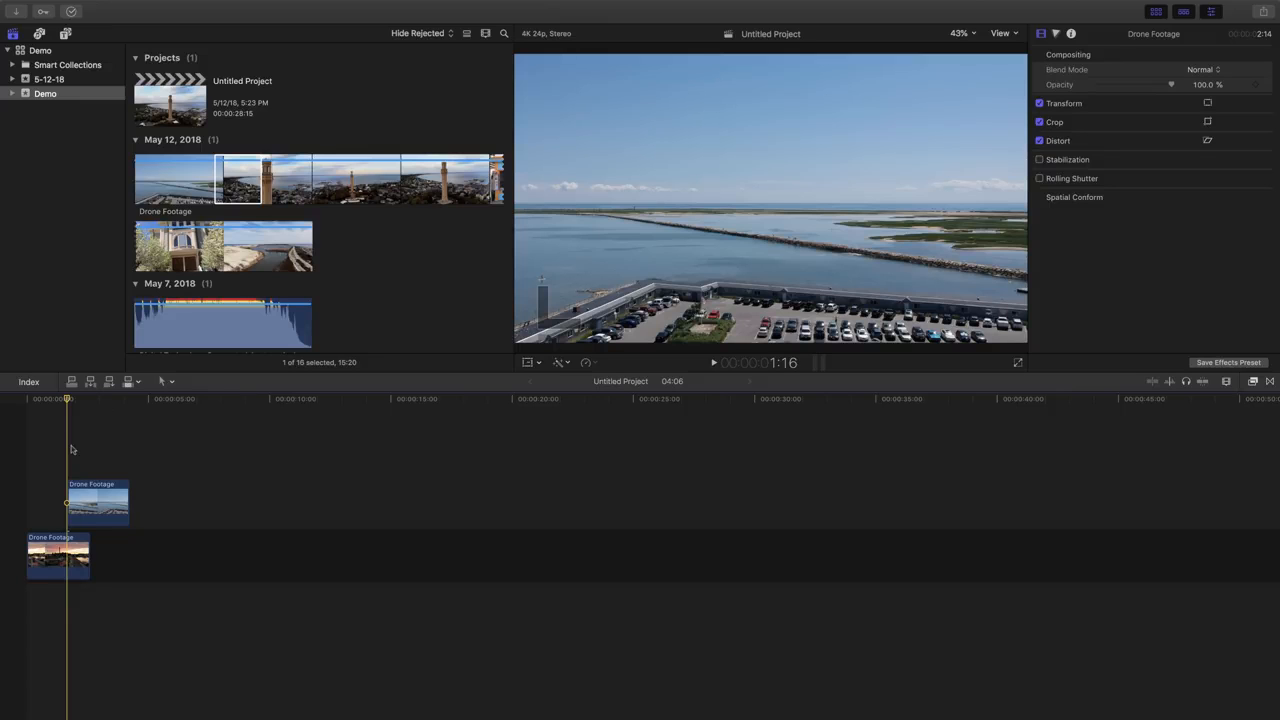
pyautogui.scroll(-10, 265, 193)
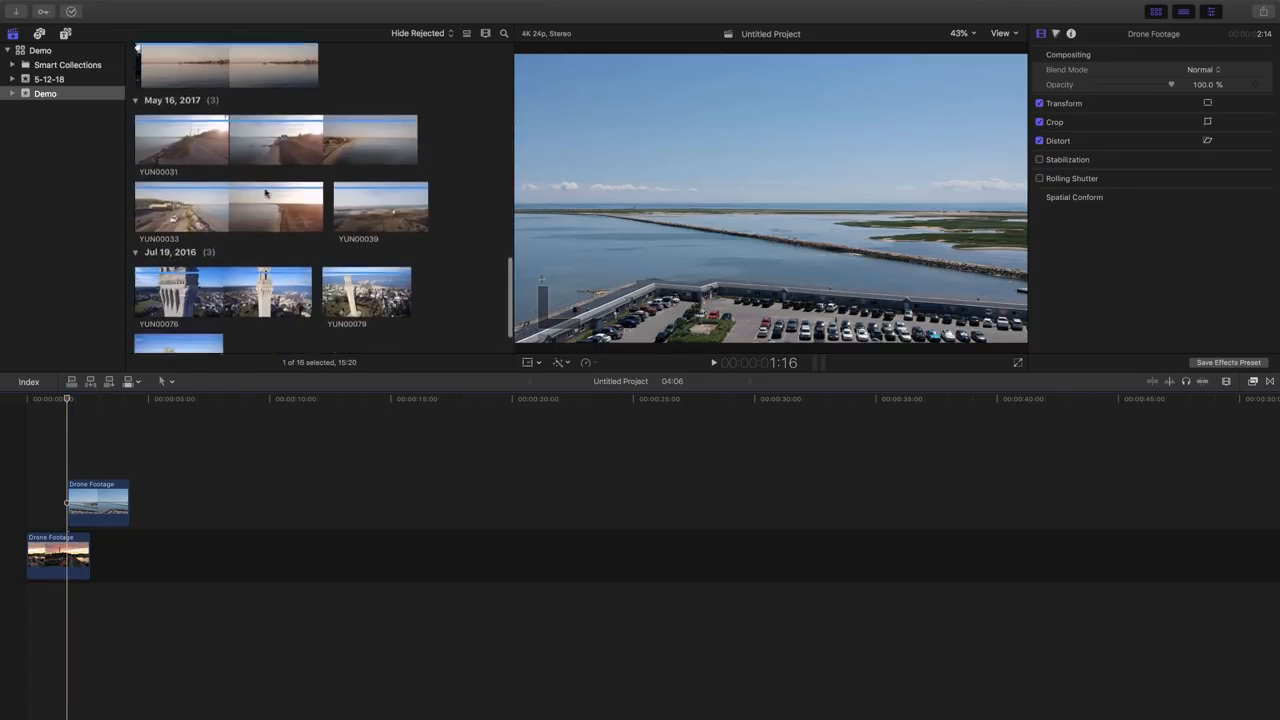
pyautogui.scroll(-2, 265, 193)
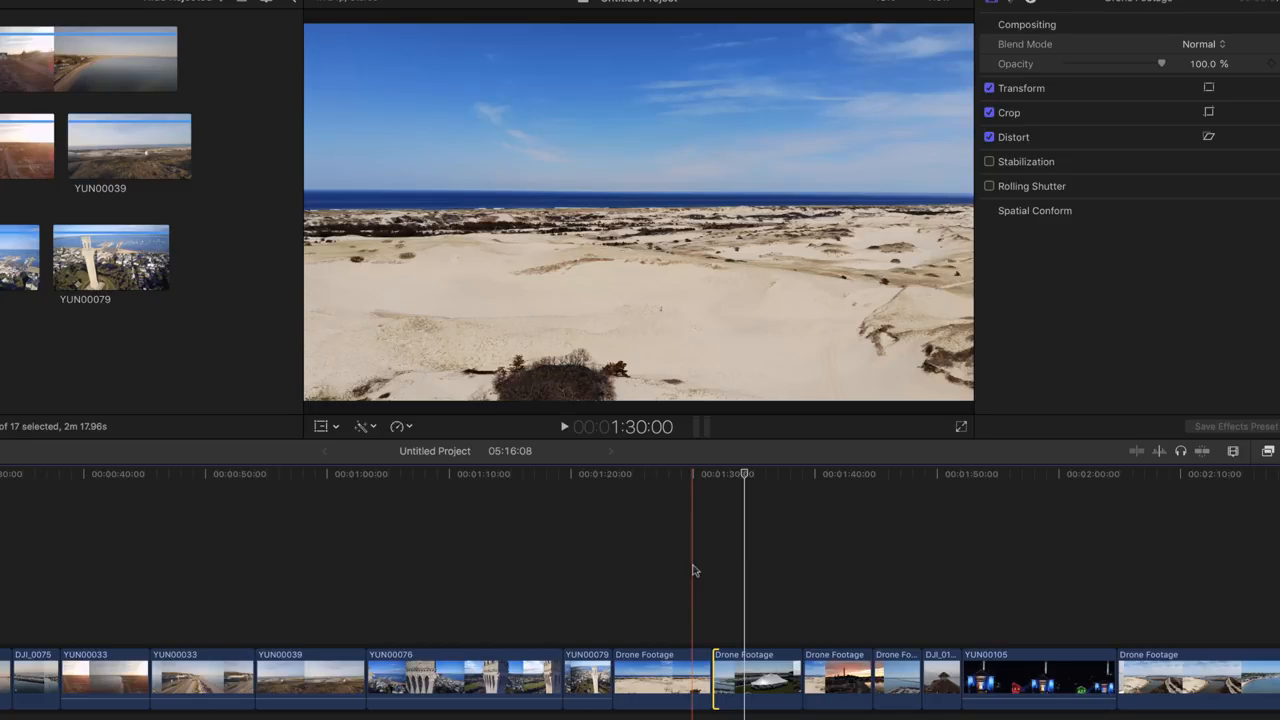
# Step: Play across the cut from the dunes shot to the tent shot, and trim 19 frames off the start of the tent clip
pyautogui.click(695, 570)
pyautogui.hscroll(5, 698, 578)
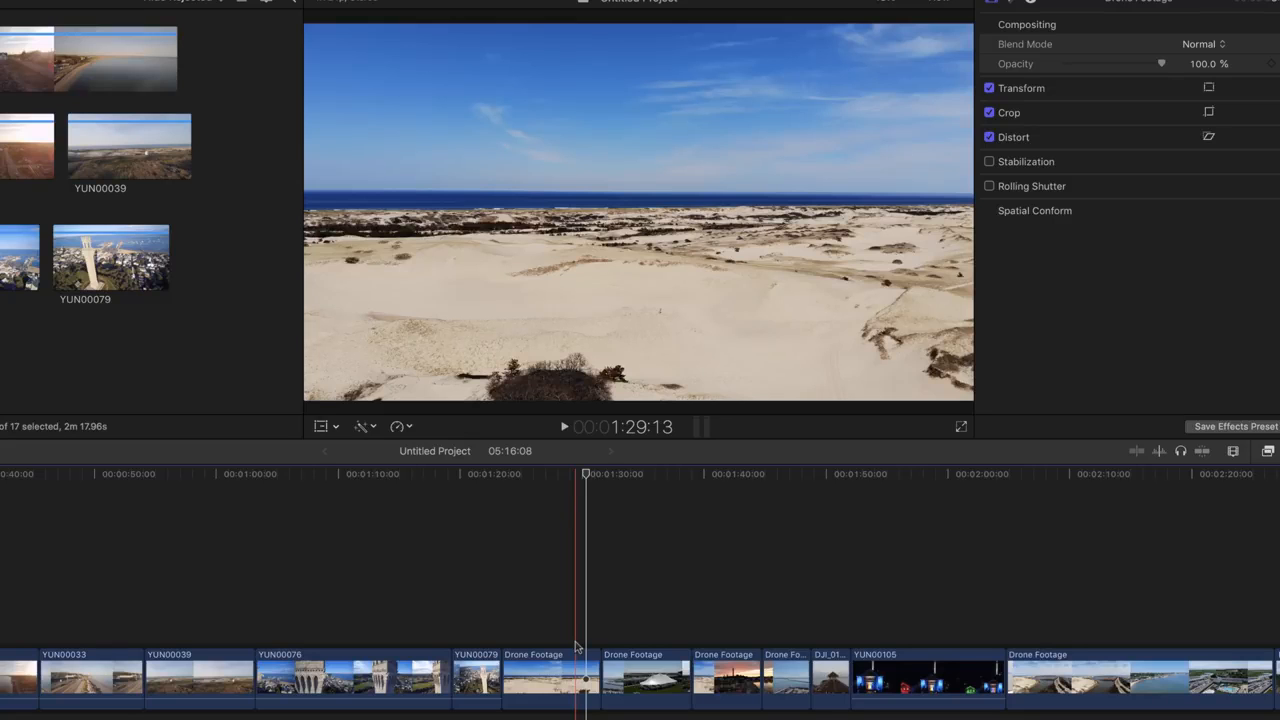
pyautogui.press('space')
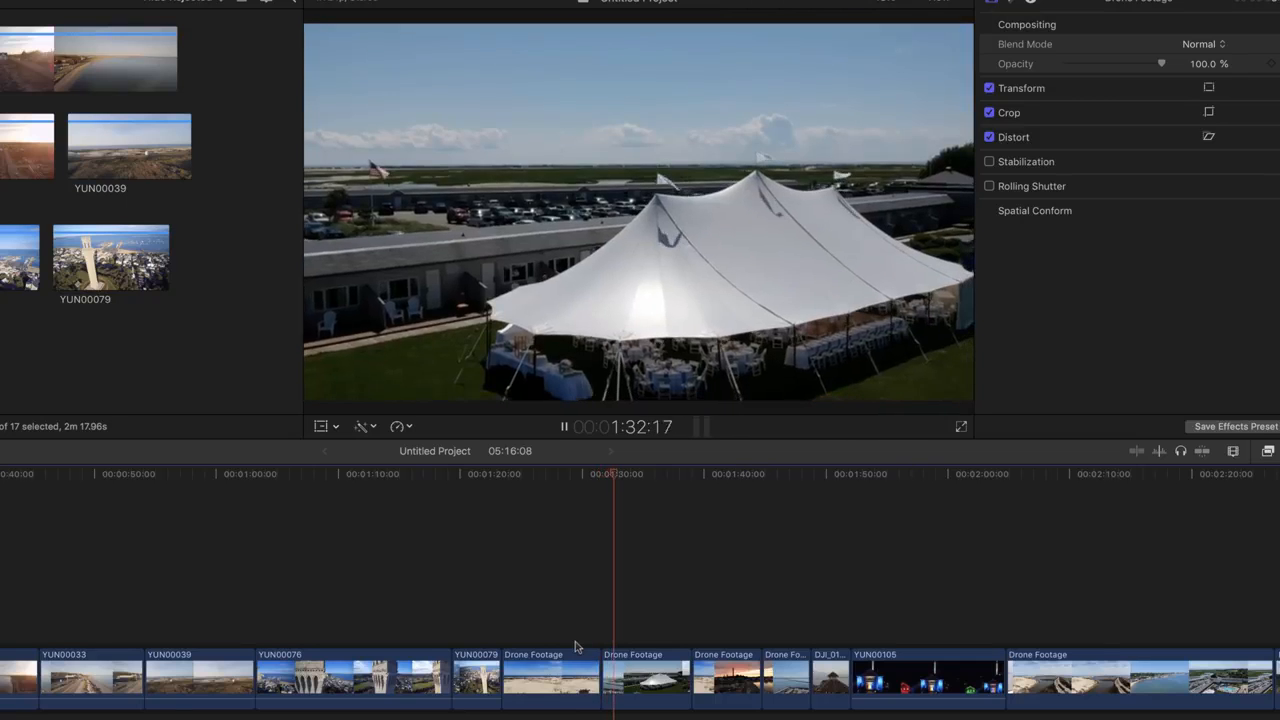
pyautogui.press('space')
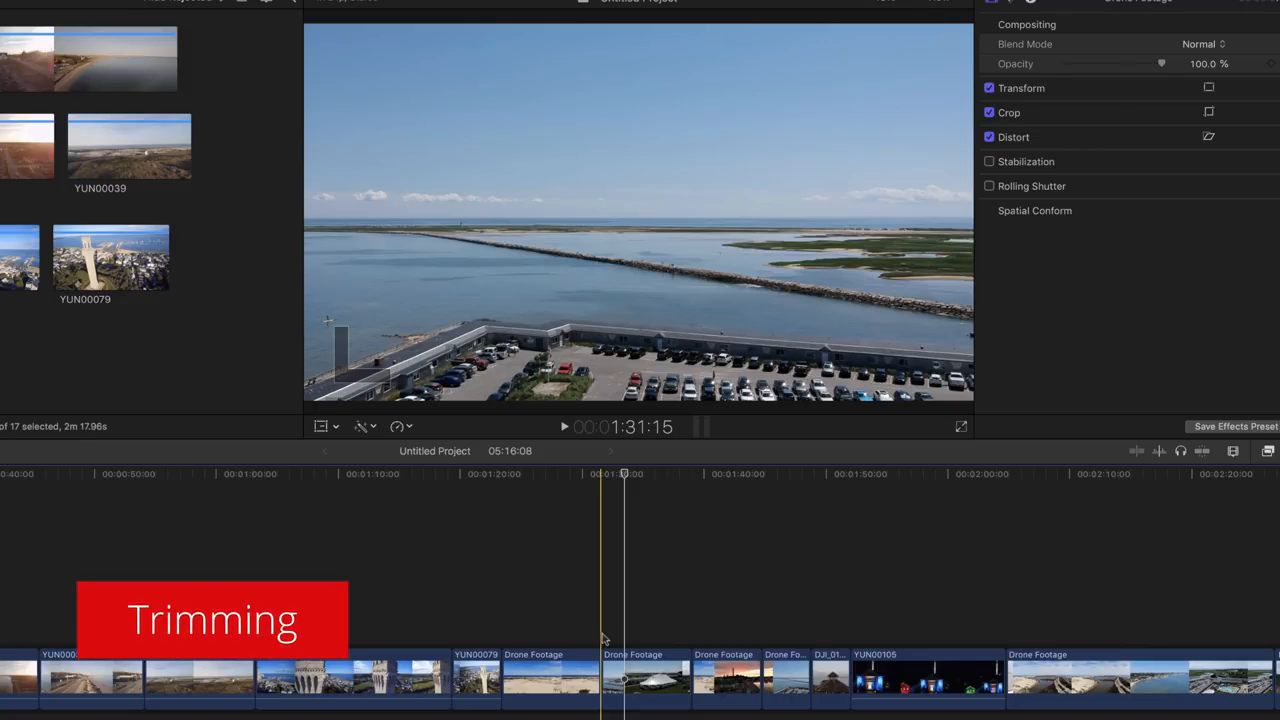
pyautogui.click(605, 678)
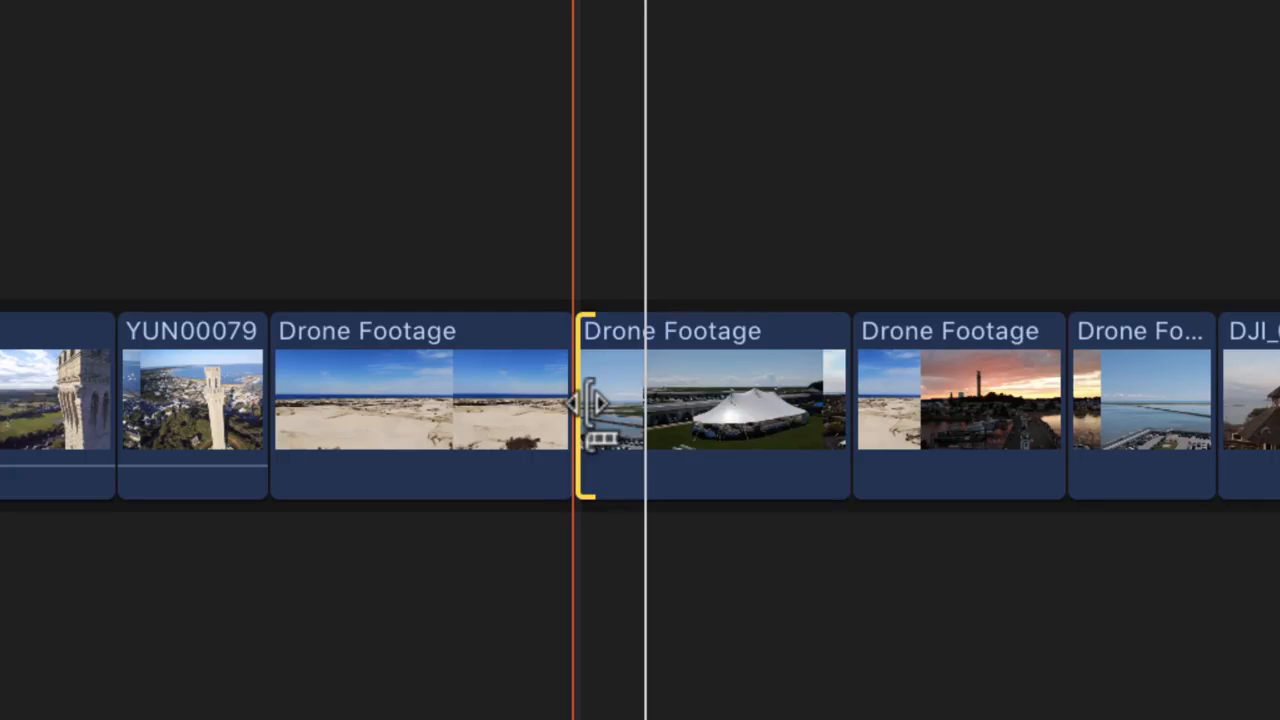
pyautogui.moveTo(588, 403); pyautogui.dragTo(594, 417)
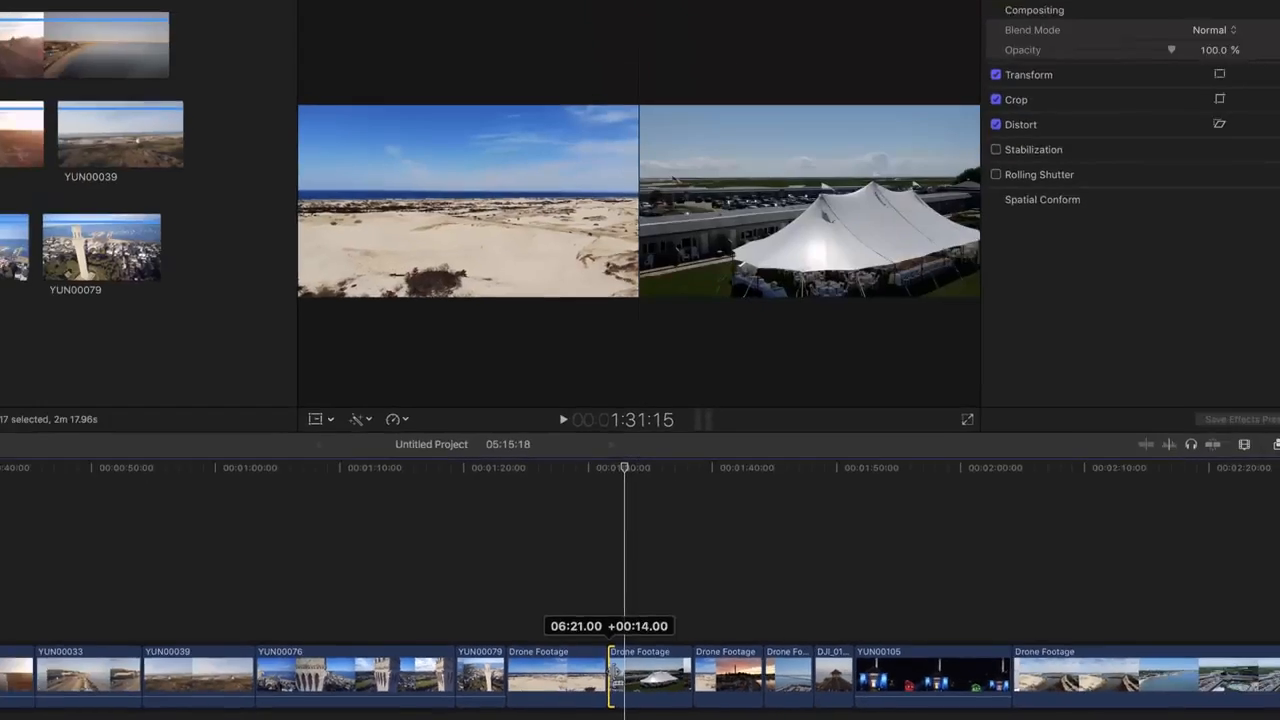
pyautogui.moveTo(610, 680); pyautogui.dragTo(612, 678)
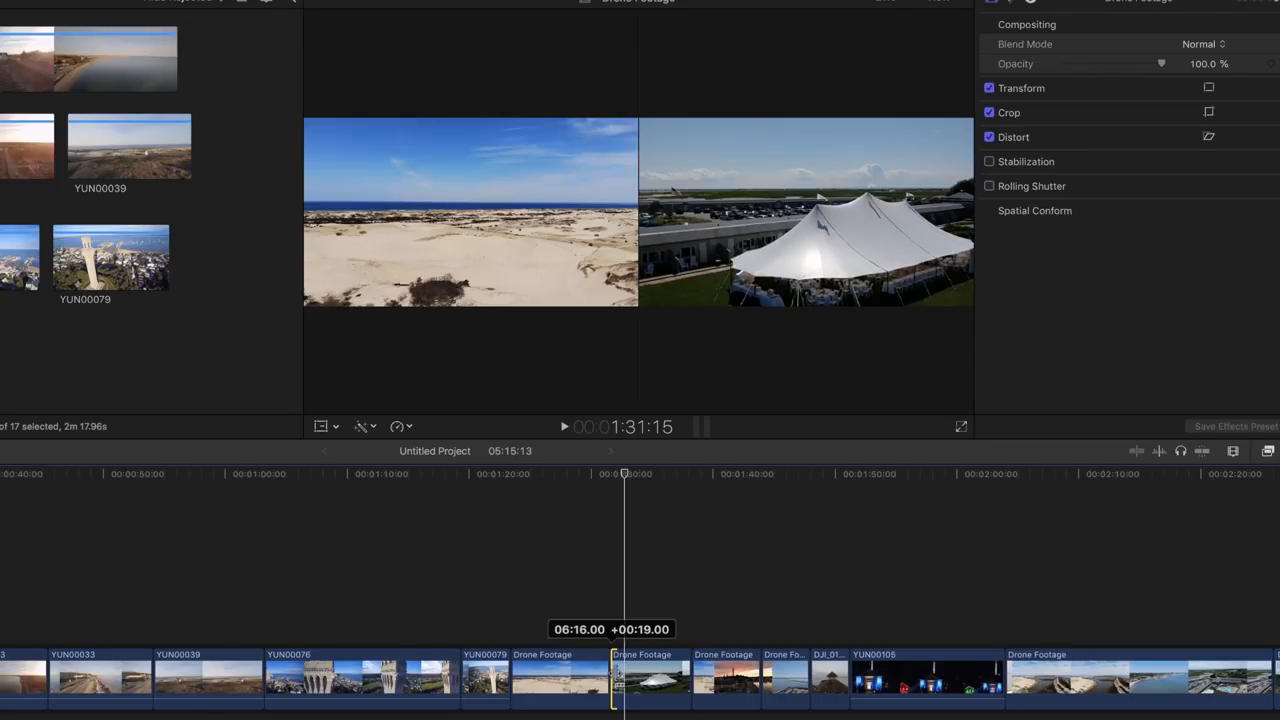
pyautogui.moveTo(612, 678); pyautogui.dragTo(611, 678)
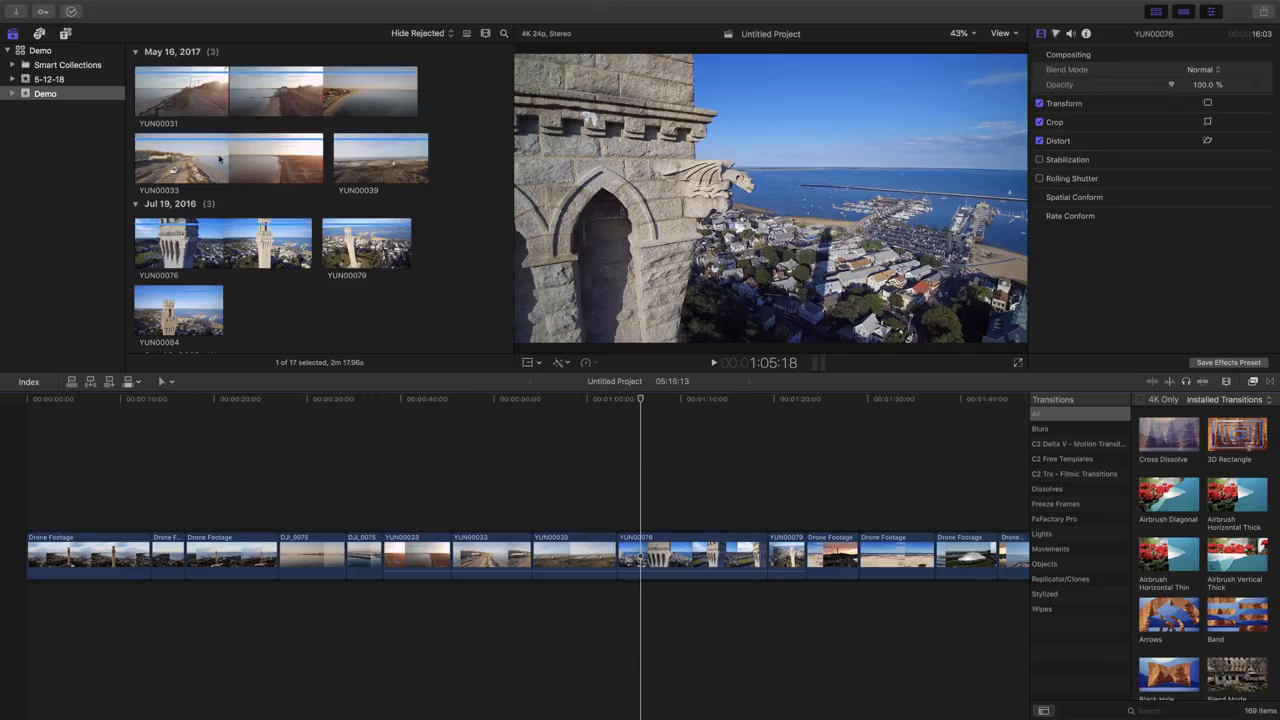
# Step: Add The Legend Begins music beneath the video clips, aligned with the very start of the timeline
pyautogui.press('Down')
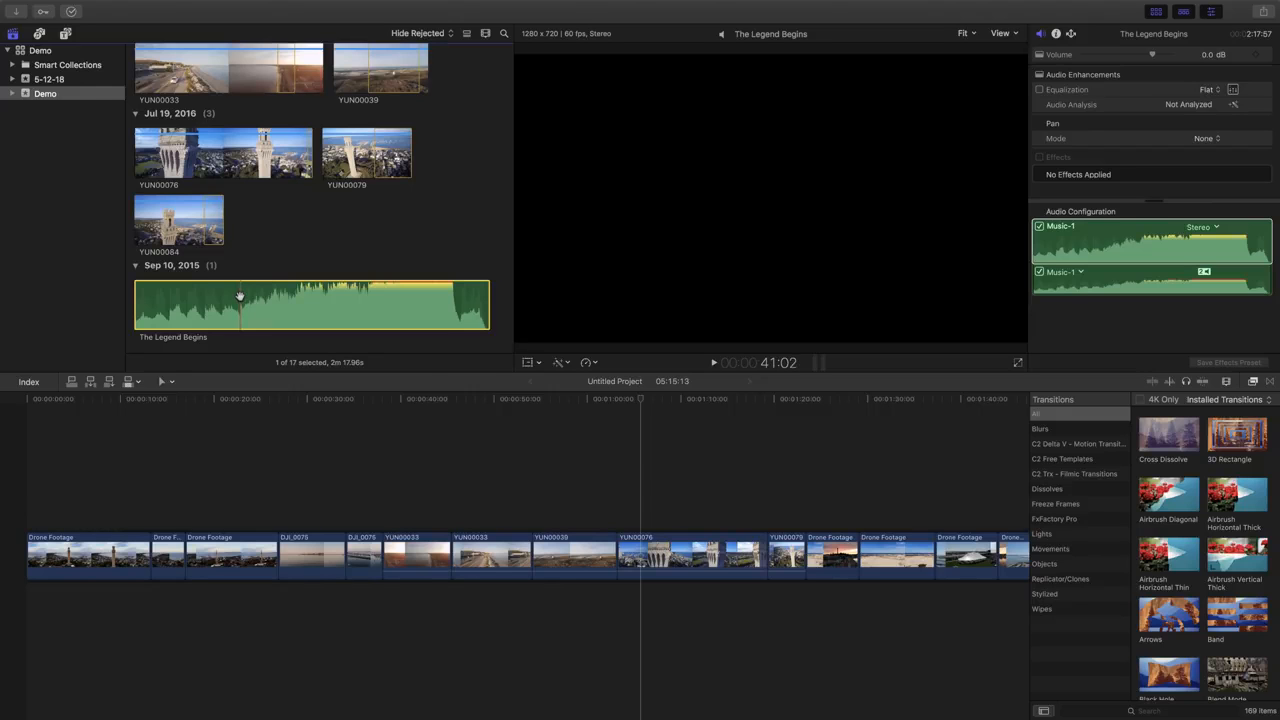
pyautogui.moveTo(198, 301); pyautogui.dragTo(27, 603)
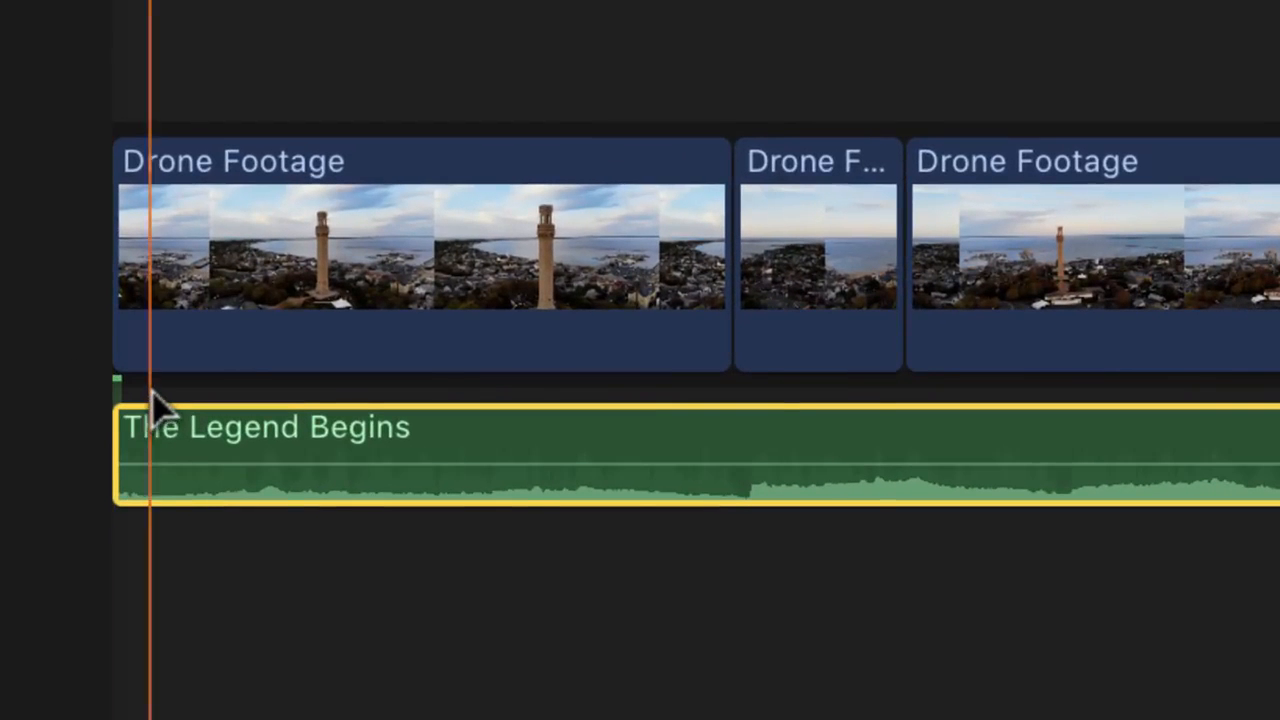
pyautogui.click(126, 400)
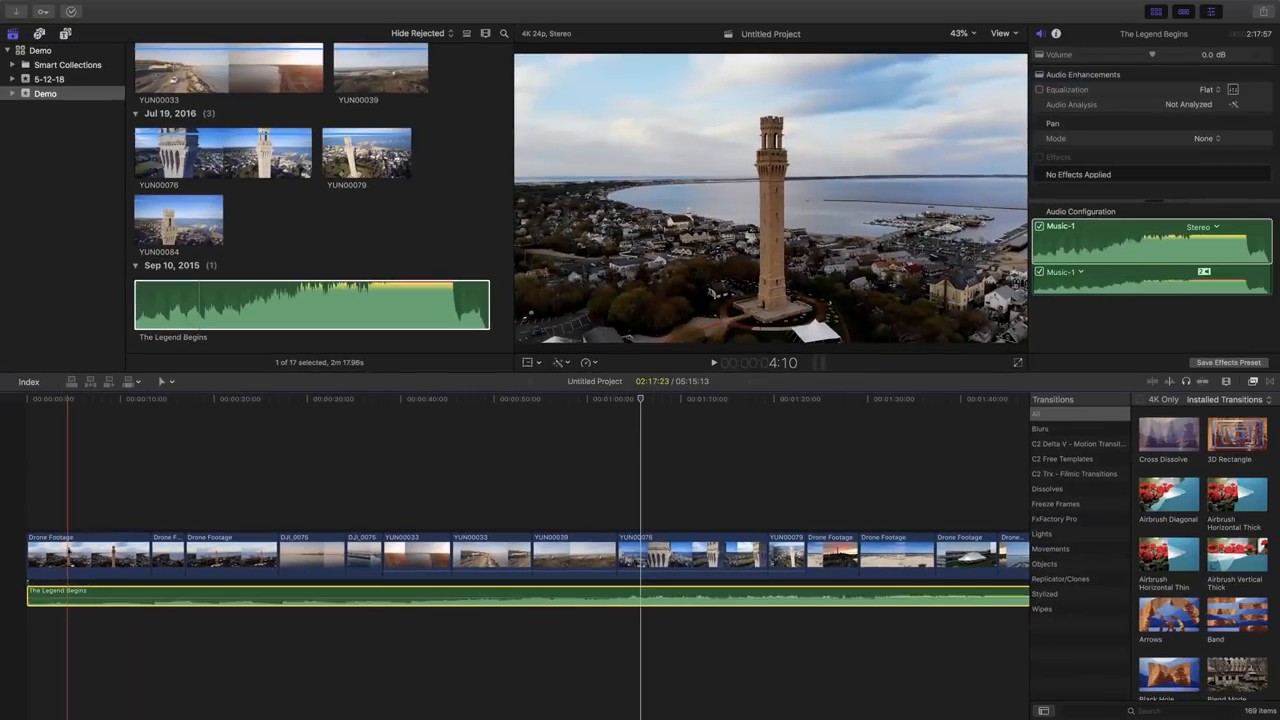
# Step: Move The Legend Begins to start under the second Drone Footage clip, and delete the first Drone Footage clip
pyautogui.click(67, 555)
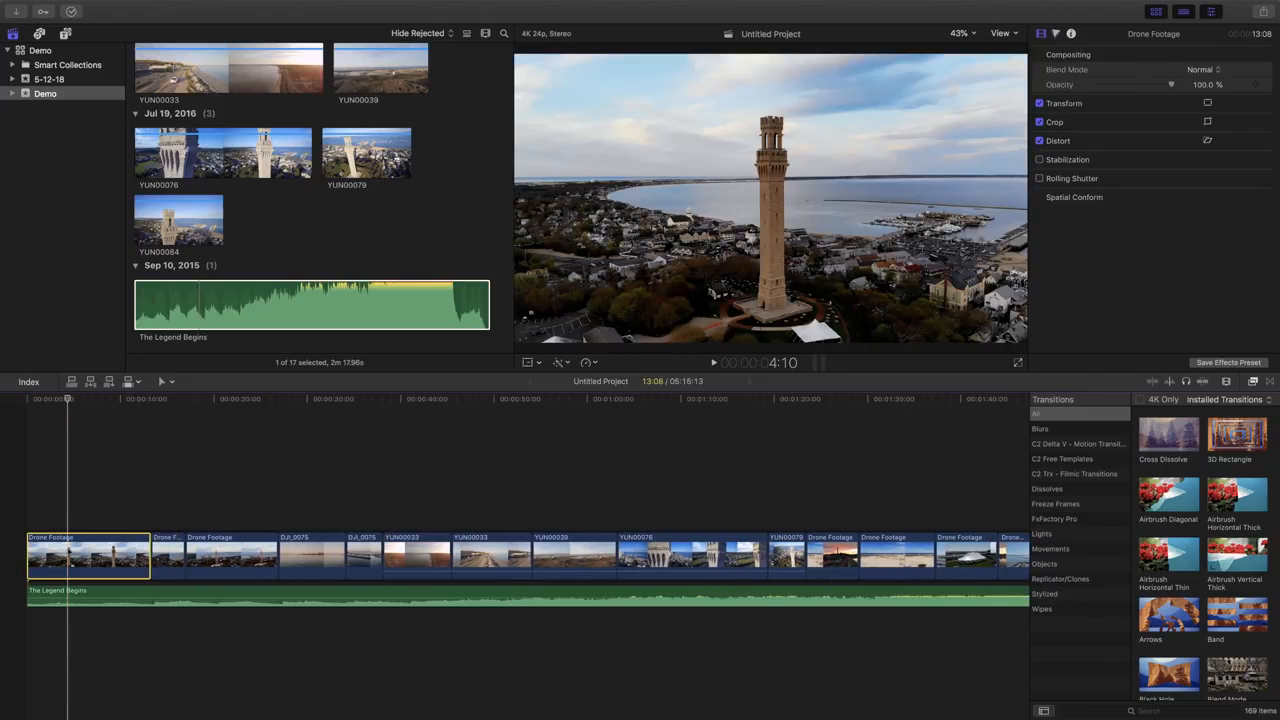
pyautogui.moveTo(111, 592); pyautogui.dragTo(234, 592)
pyautogui.click(115, 555)
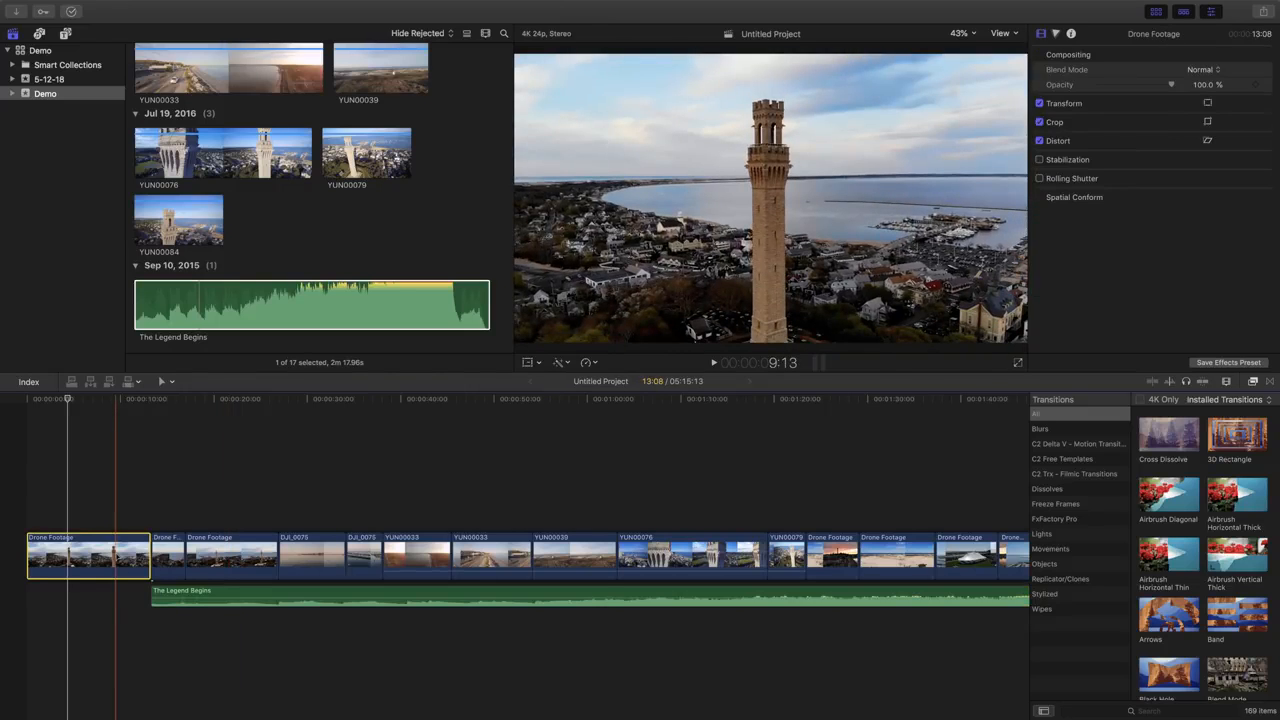
pyautogui.press('Delete')
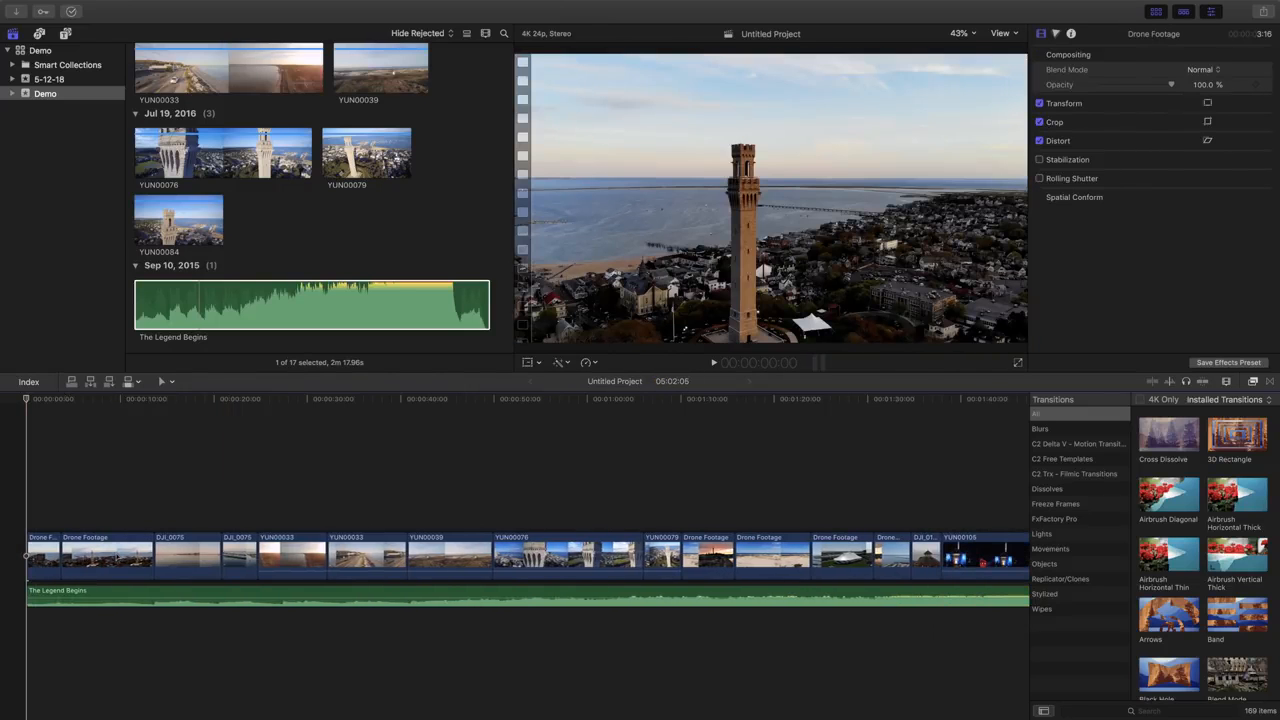
# Step: Undo the deletion of the first Drone Footage clip, and move The Legend Begins back to the start of the timeline
pyautogui.press('super+z')
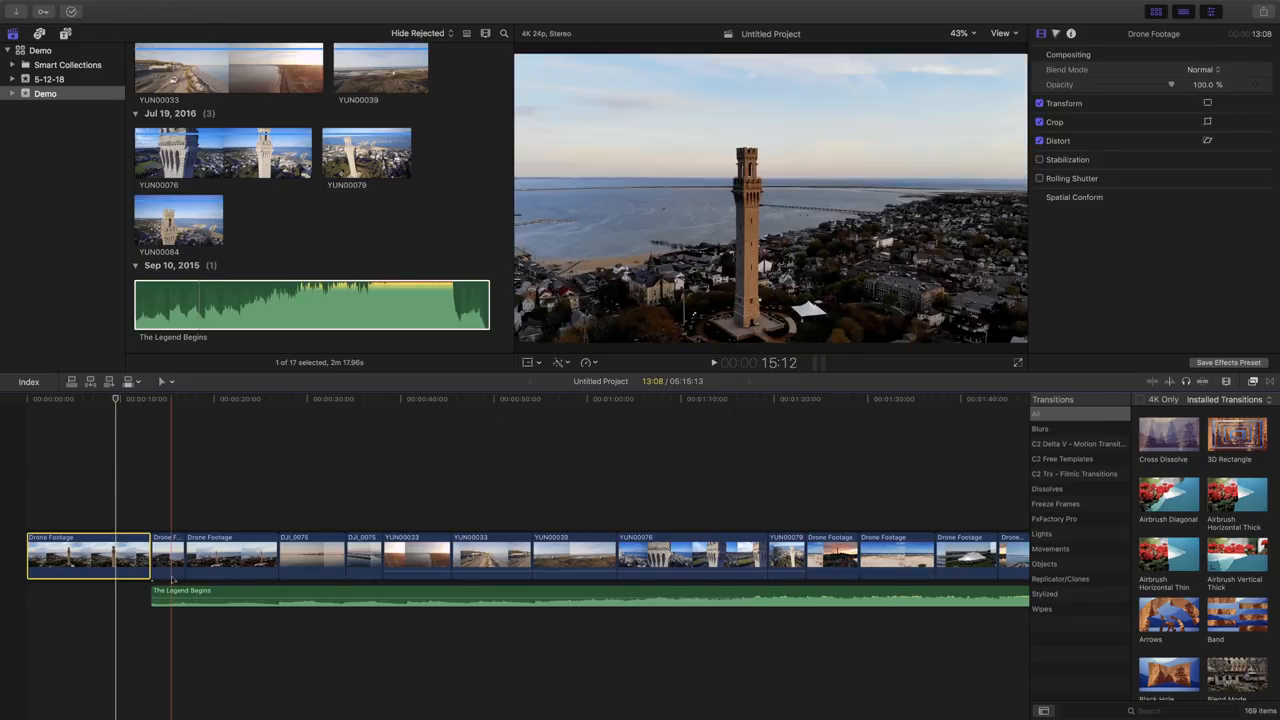
pyautogui.moveTo(172, 592); pyautogui.dragTo(54, 592)
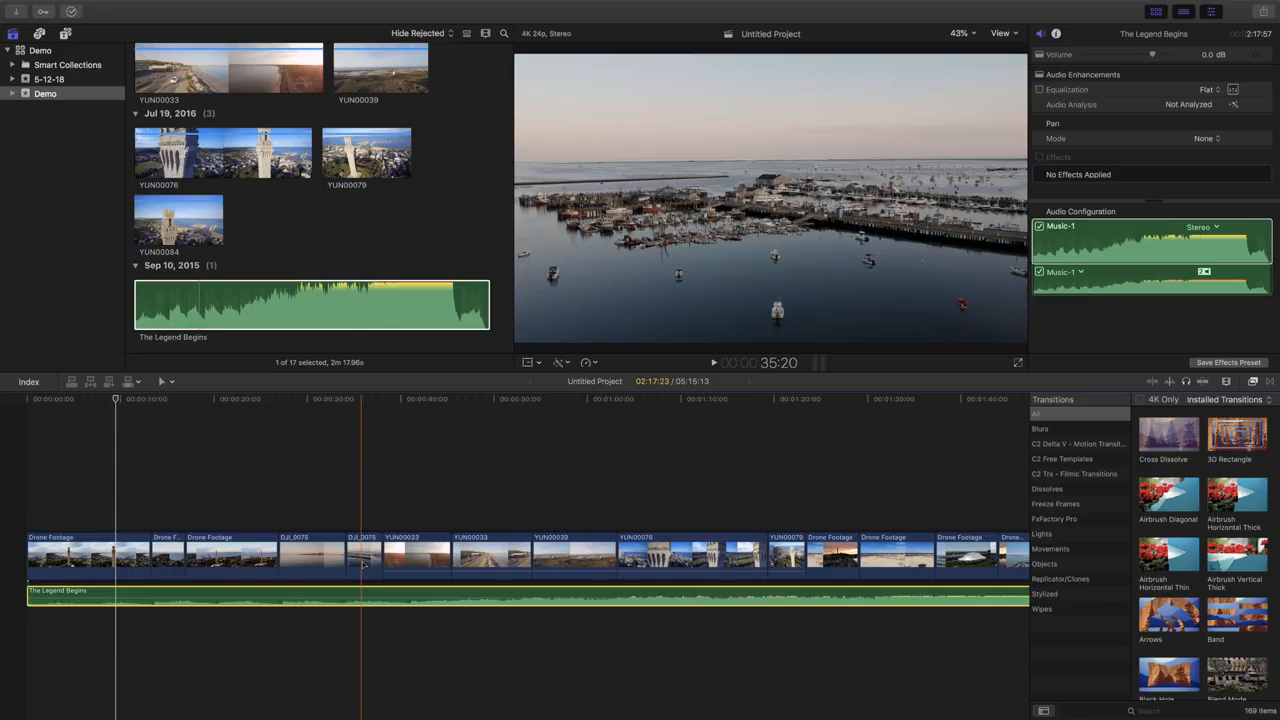
# Step: Delete the second YUN00033 clip, the coastal road shot, from the timeline
pyautogui.click(493, 560)
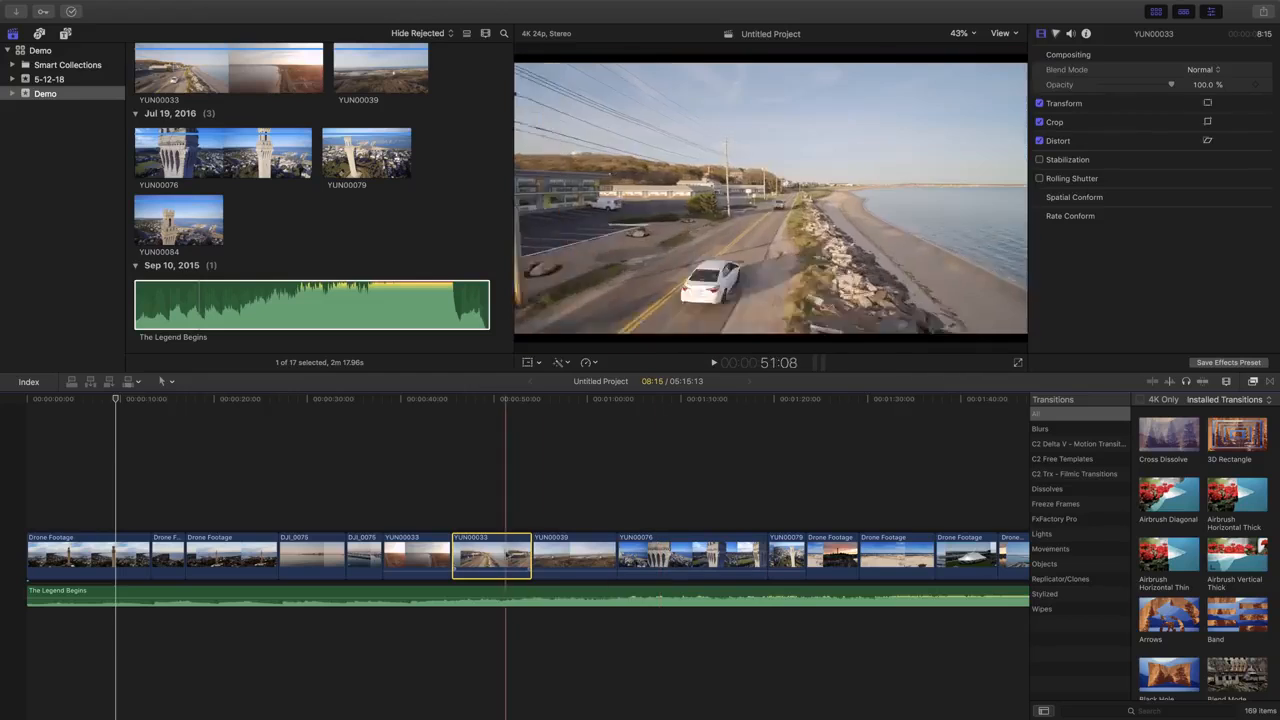
pyautogui.press('Delete')
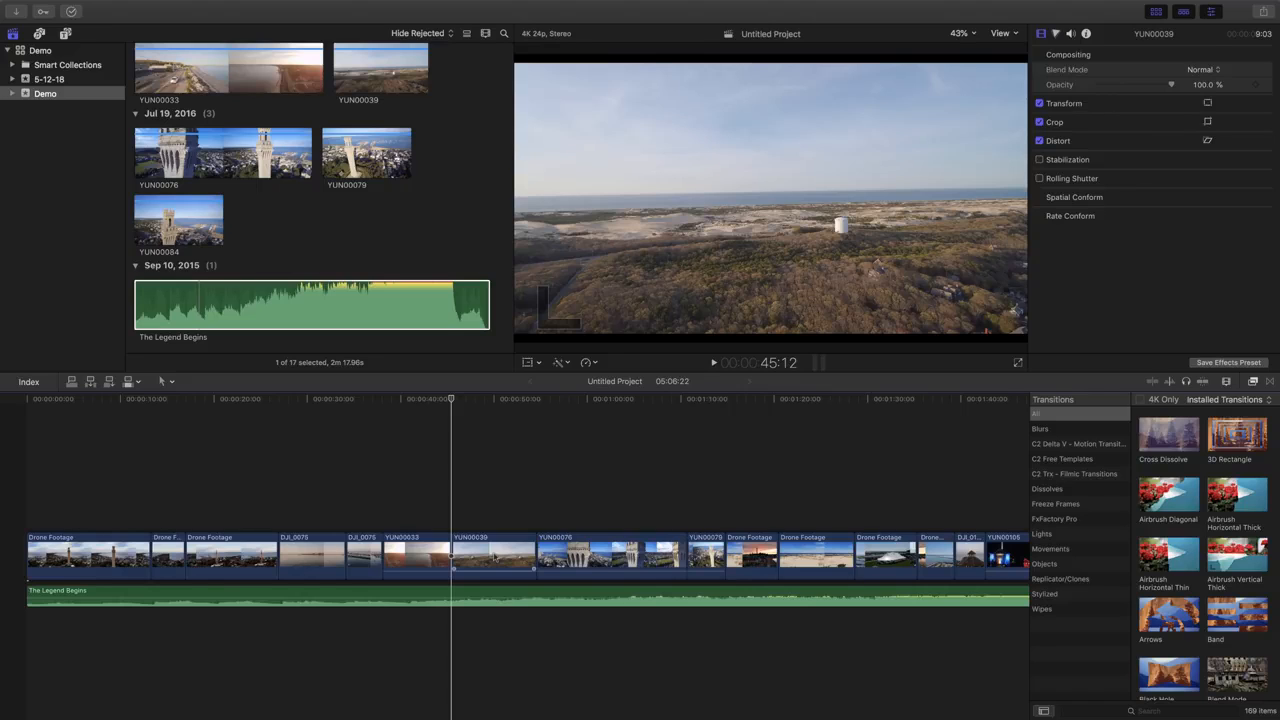
# Step: Undo the deletion of the second YUN00033 clip, the coastal road shot
pyautogui.press('w')
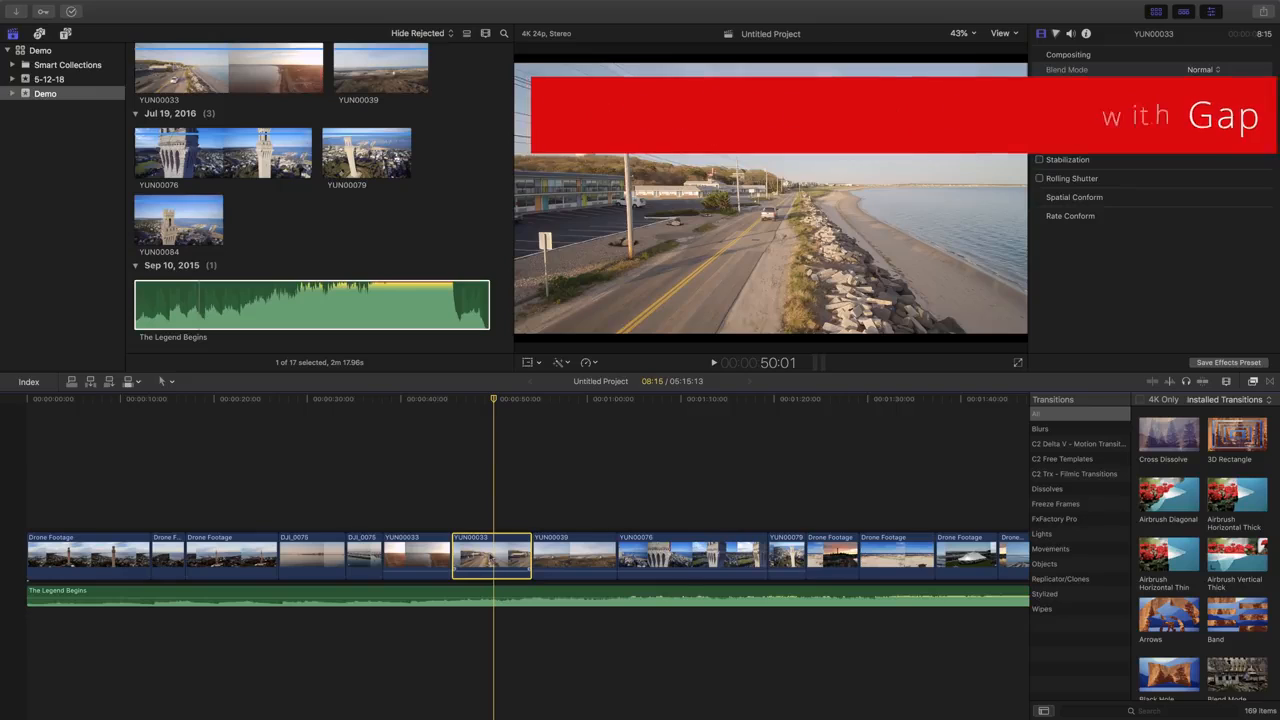
# Step: Replace the second YUN00033 clip with a gap, and play from the preceding clip into the gap
pyautogui.press('Delete')
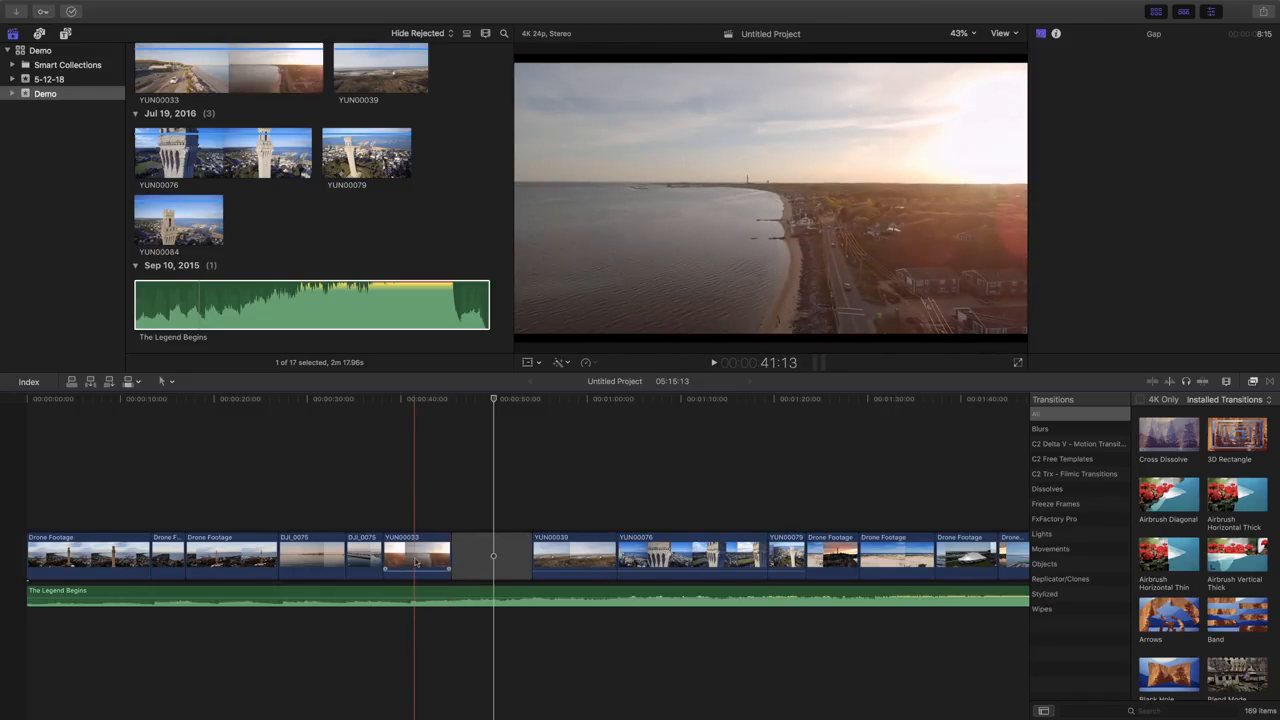
pyautogui.press('space')
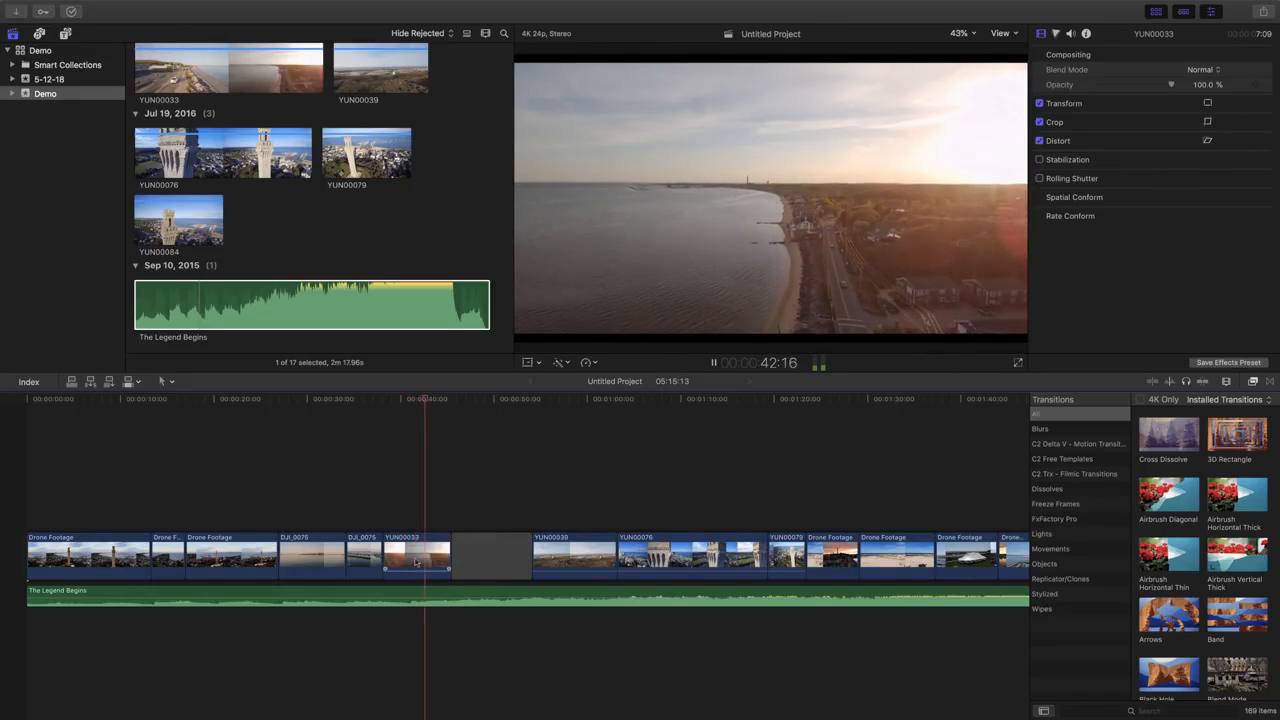
pyautogui.press('XF86AudioMute')
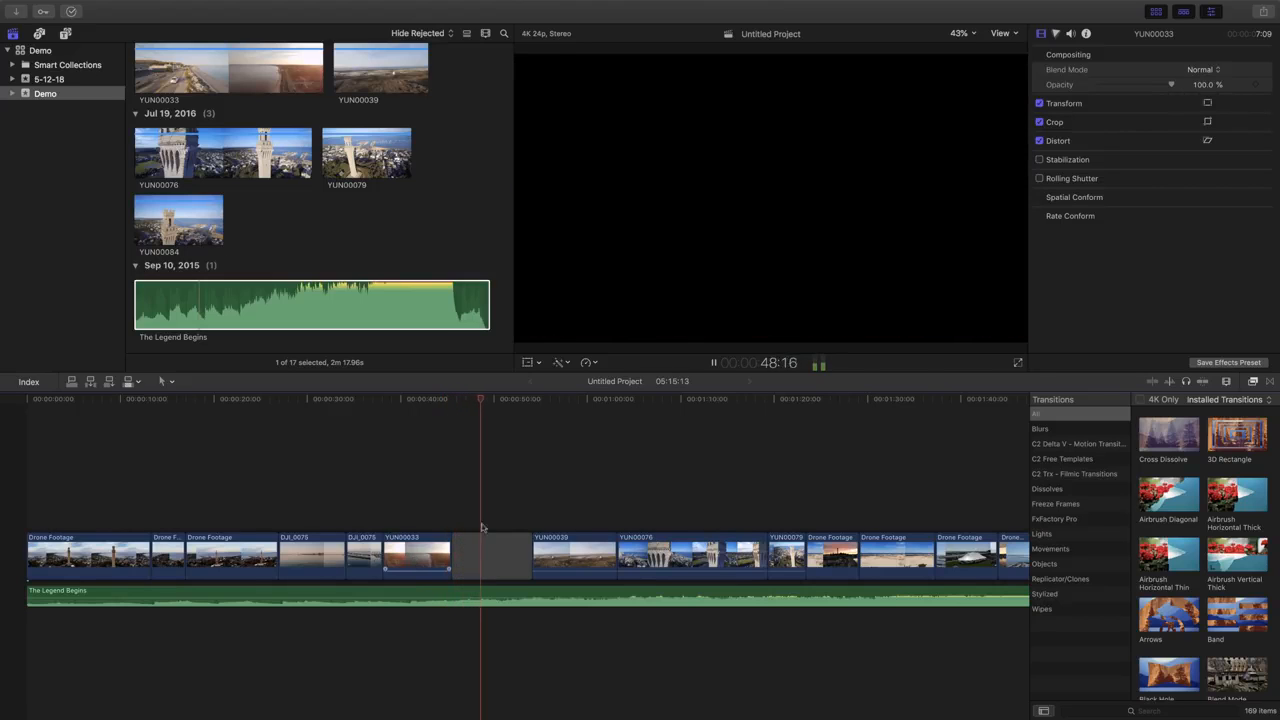
pyautogui.press('space')
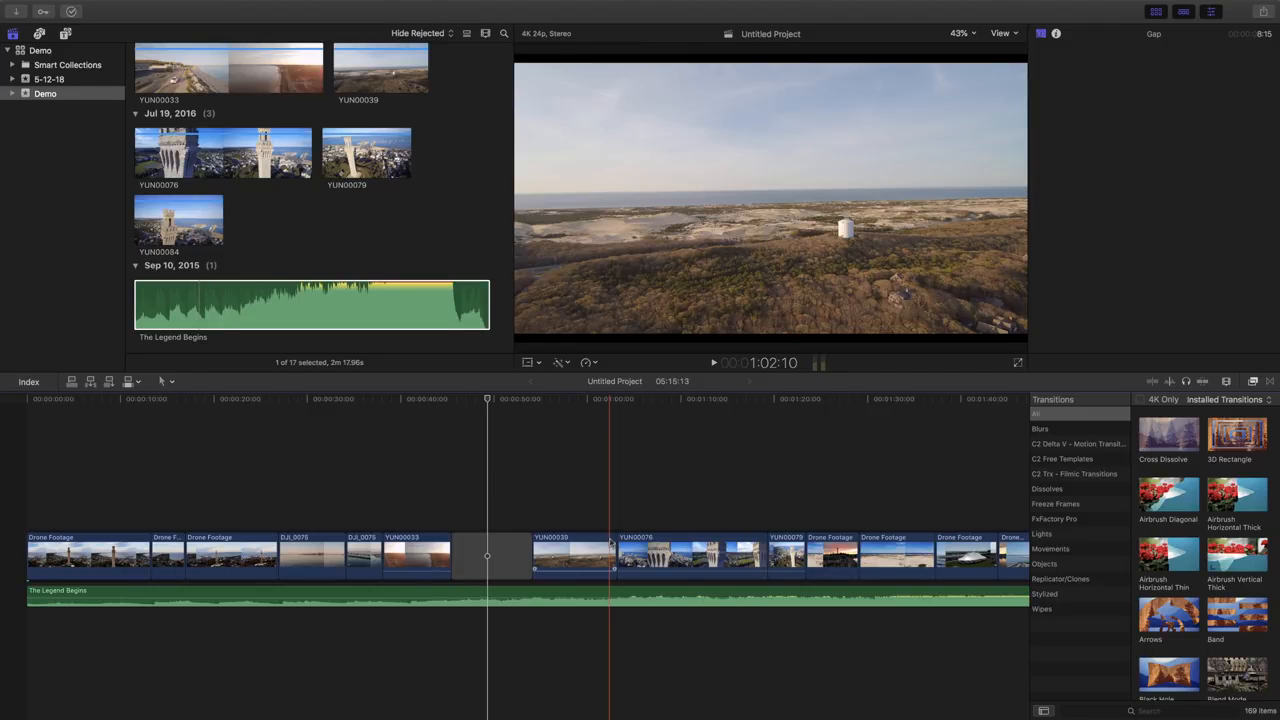
# Step: Undo the gap replacement, and try deleting the coastal road clip so the following clips close up, undoing that deletion too
pyautogui.press('super+z')
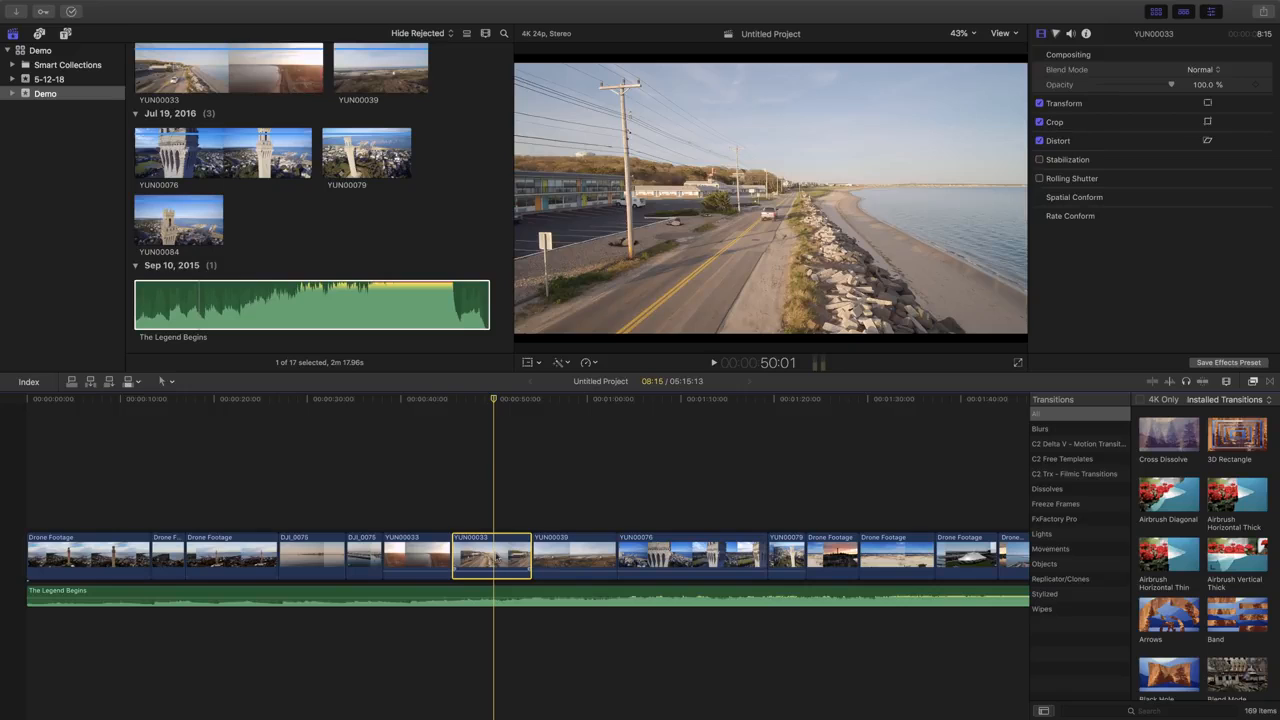
pyautogui.press('BackSpace')
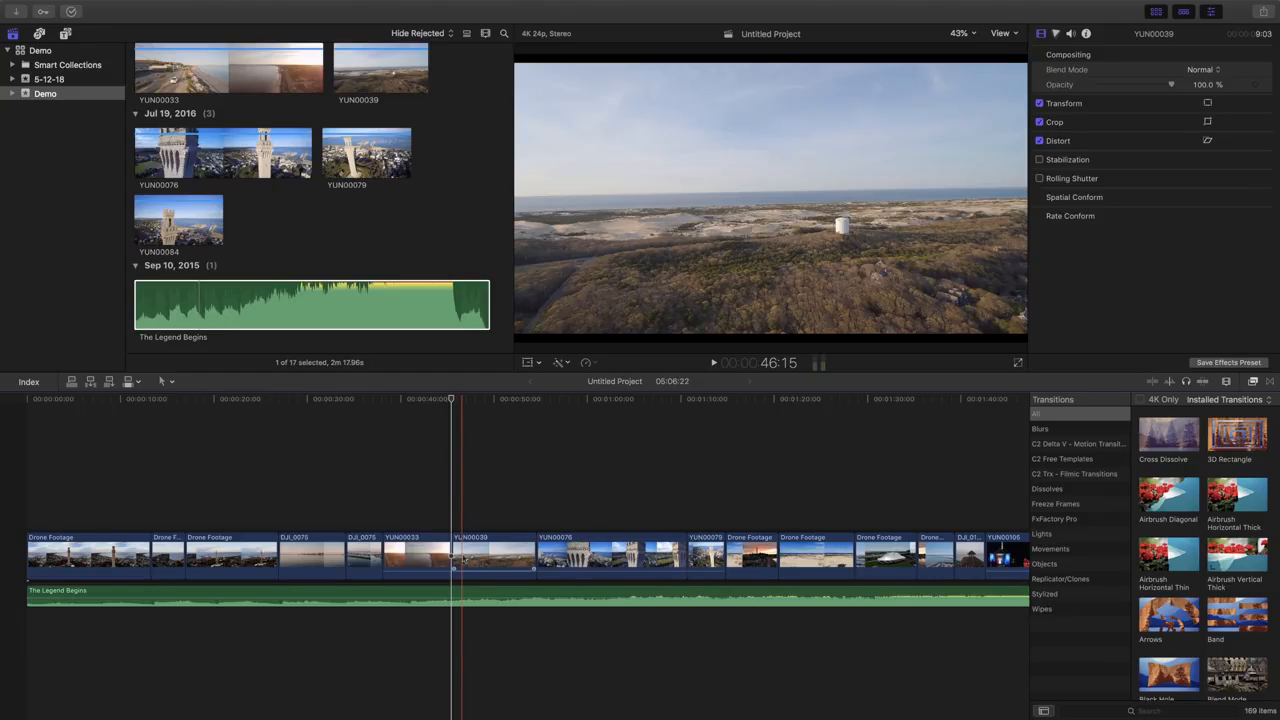
pyautogui.press('super+z')
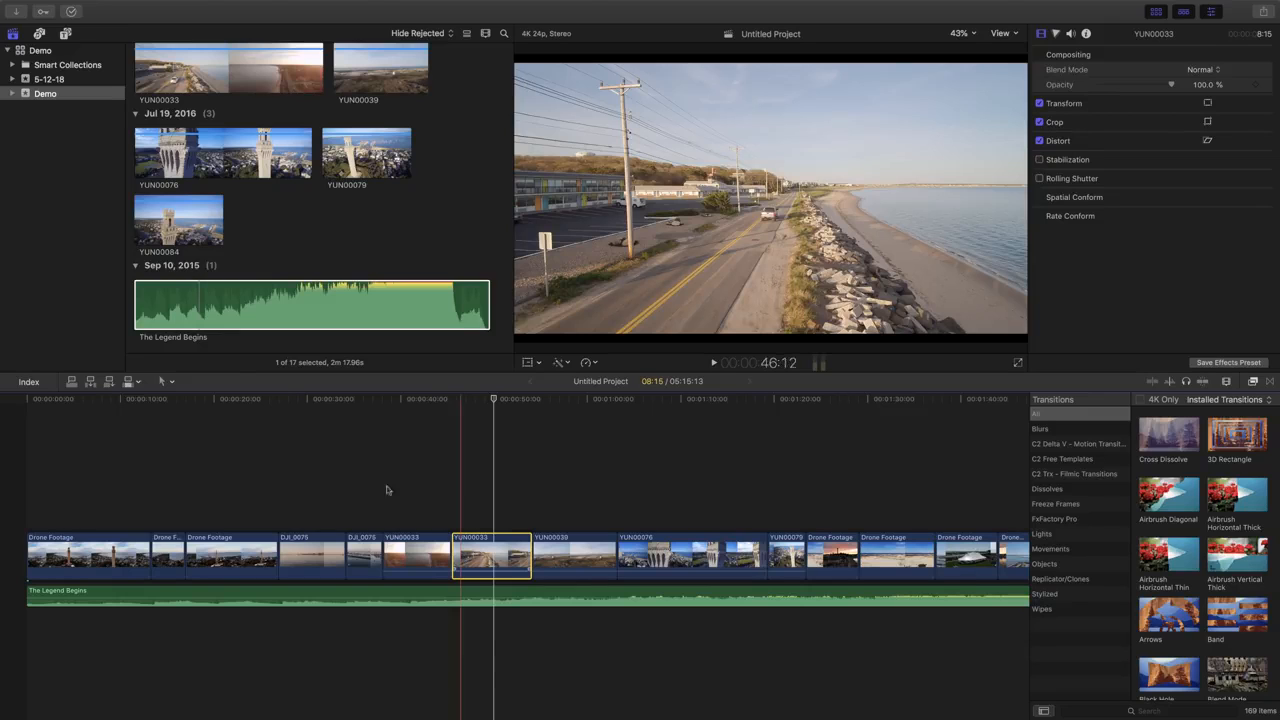
# Step: Move the coastal road YUN00033 clip between the two Drone Footage clips after YUN00079, leaving a gap at its original place
pyautogui.click(166, 381)
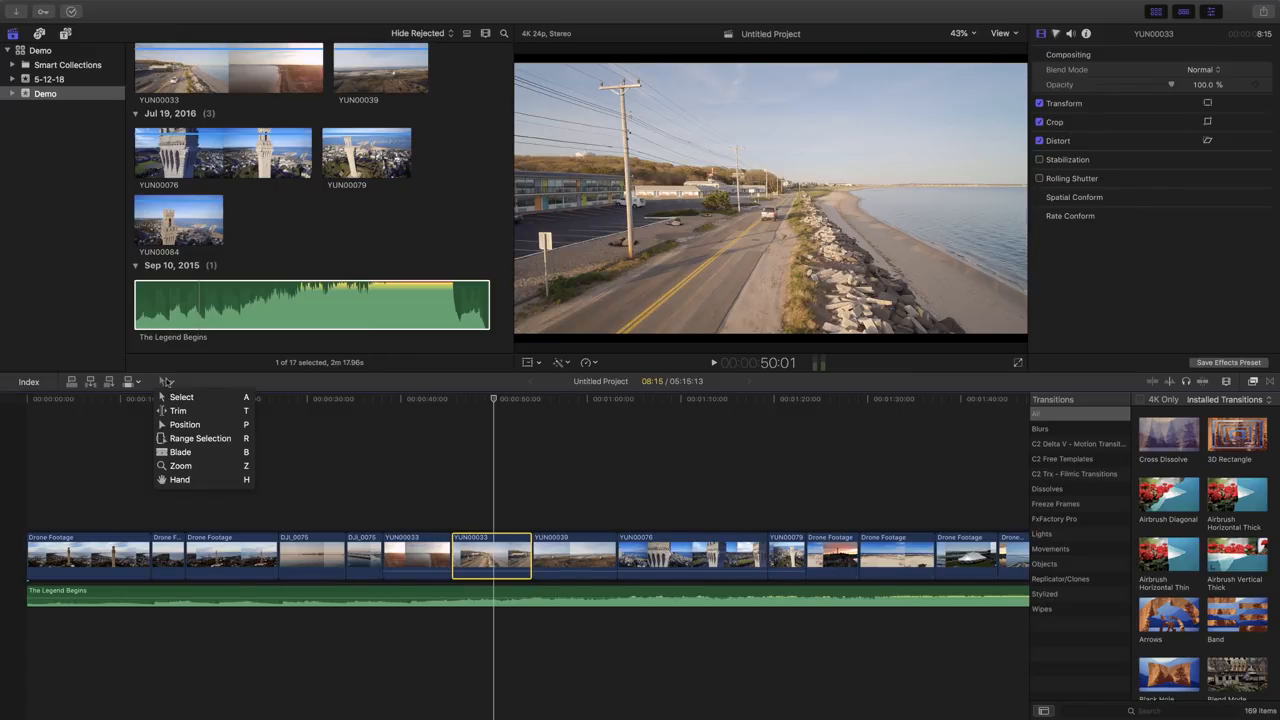
pyautogui.click(181, 397)
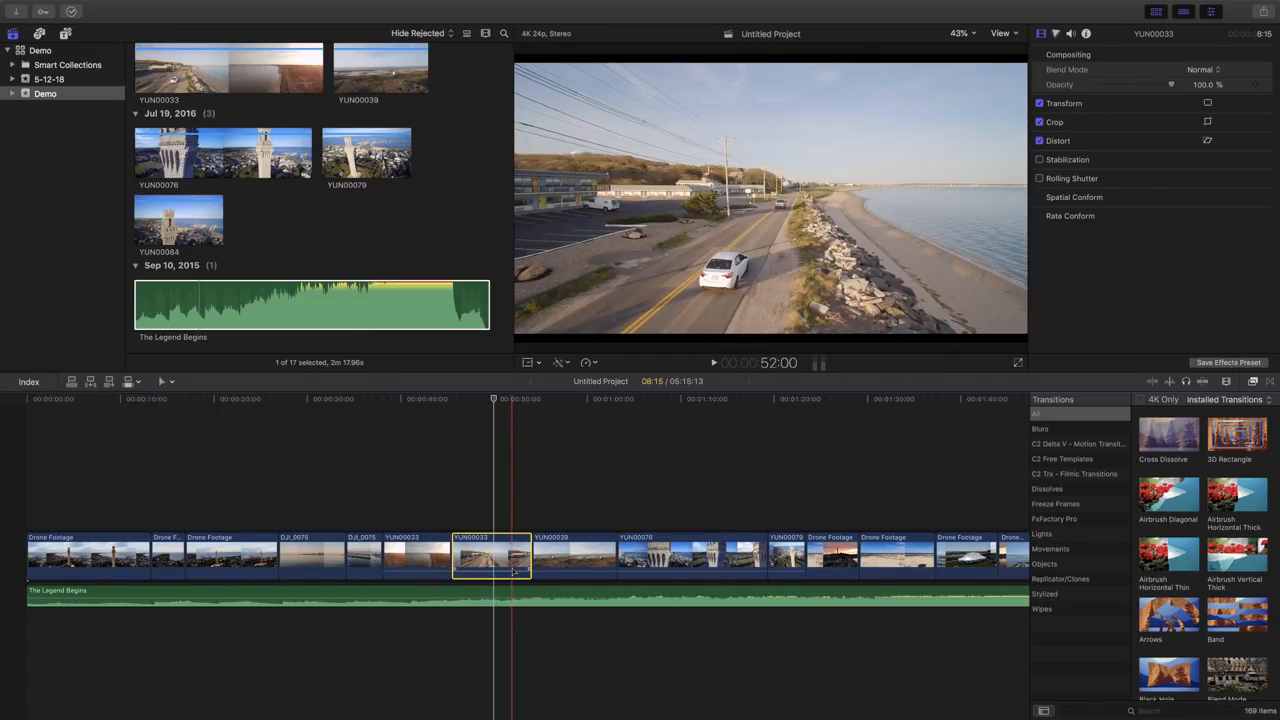
pyautogui.moveTo(502, 562); pyautogui.dragTo(666, 509)
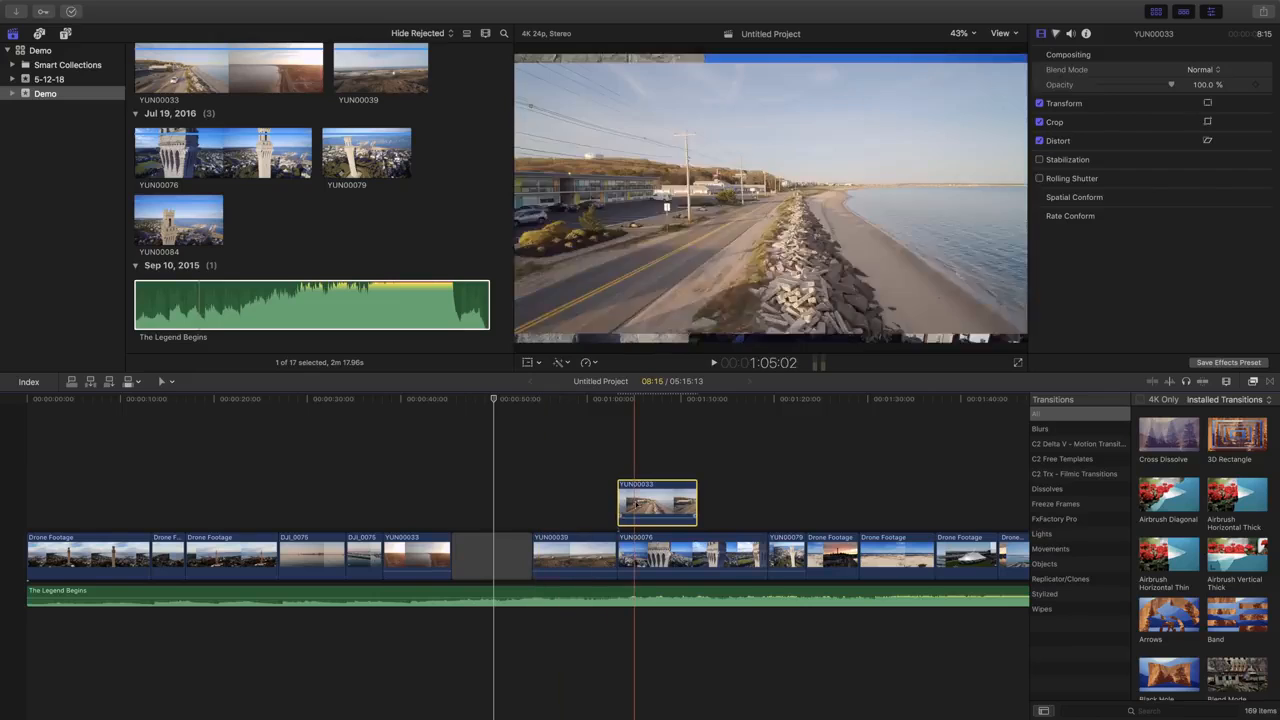
pyautogui.moveTo(660, 503); pyautogui.dragTo(911, 510)
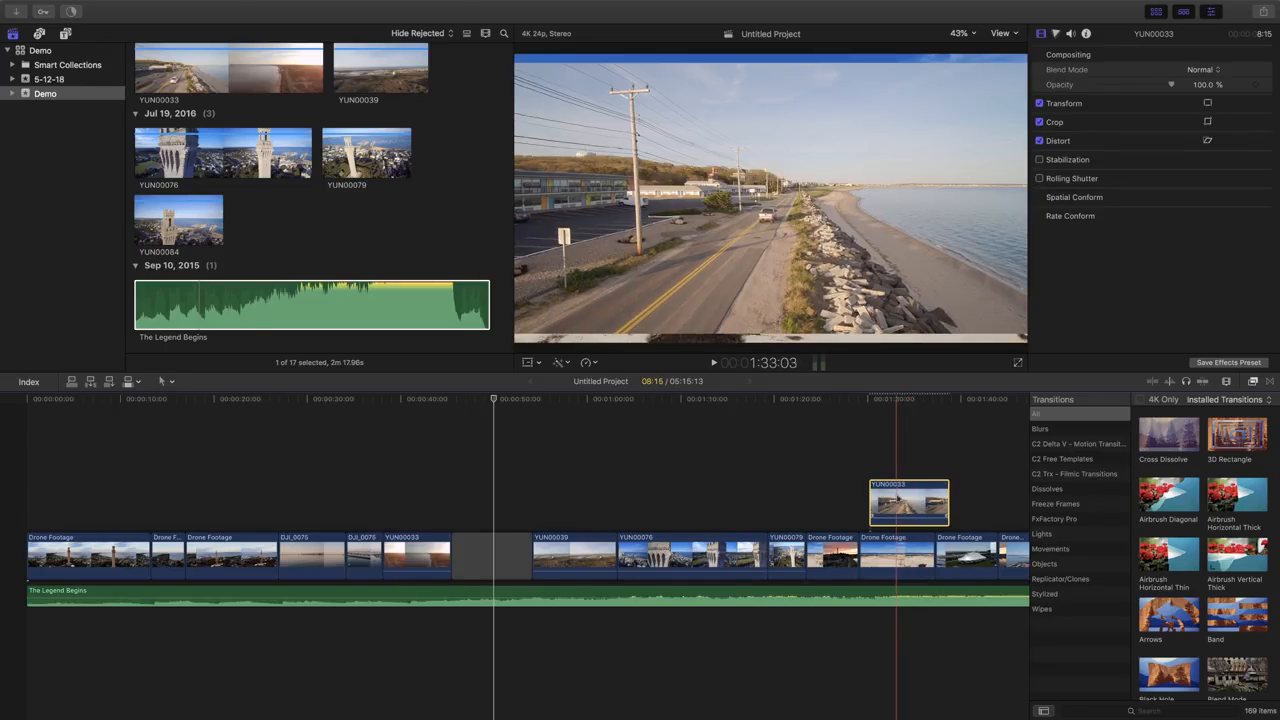
pyautogui.moveTo(911, 510); pyautogui.dragTo(899, 552)
pyautogui.press('space')
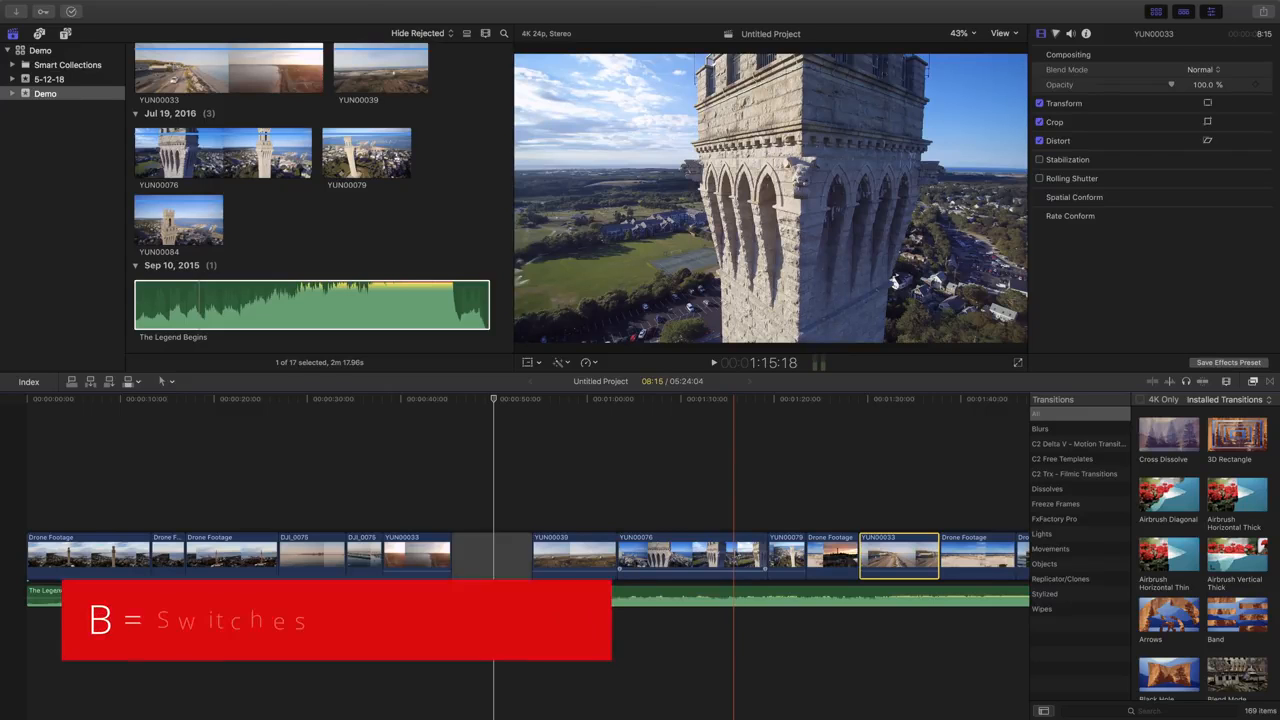
# Step: Cut the YUN00076 clip about three-quarters of the way through with the Blade tool, and undo the cut
pyautogui.press('b')
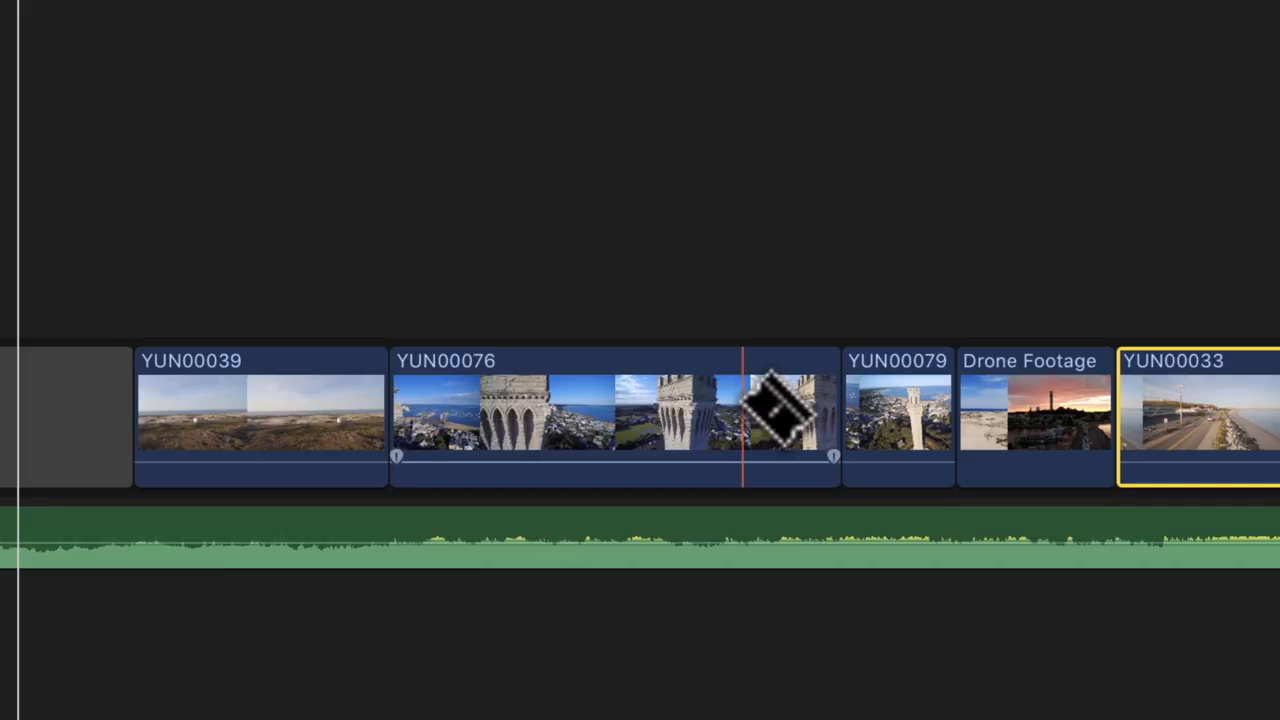
pyautogui.click(742, 405)
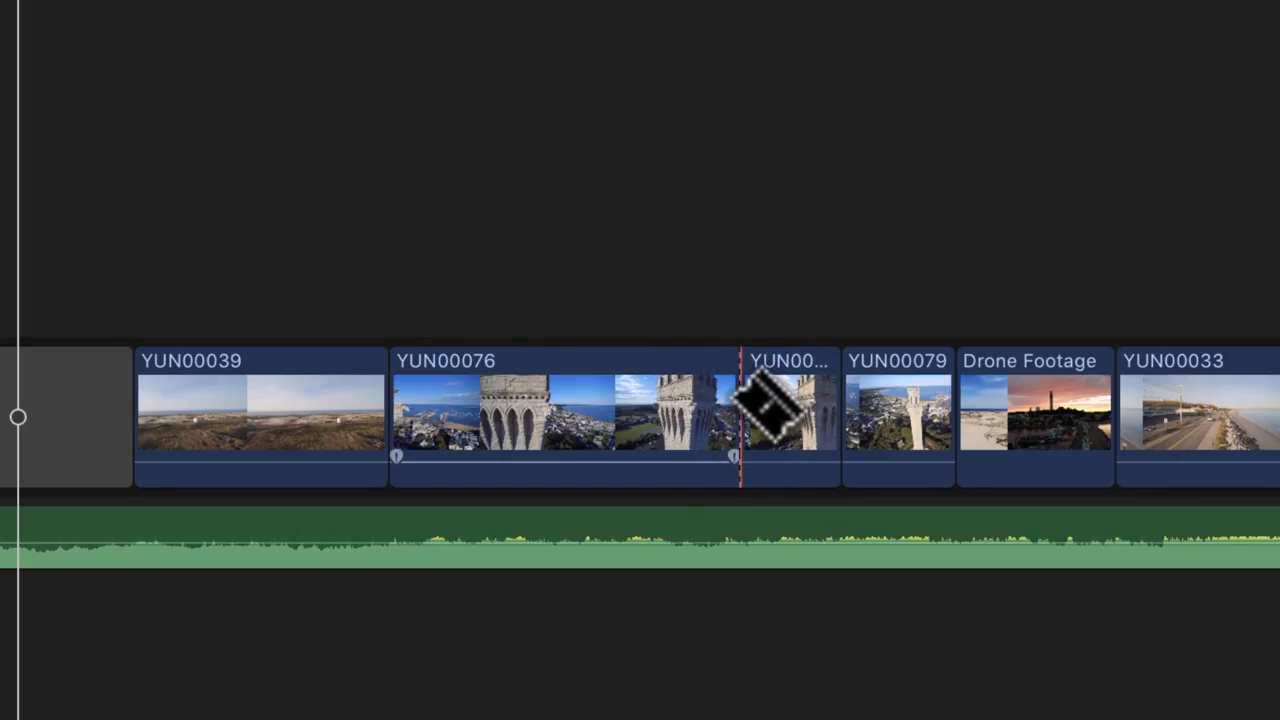
pyautogui.press('super+z')
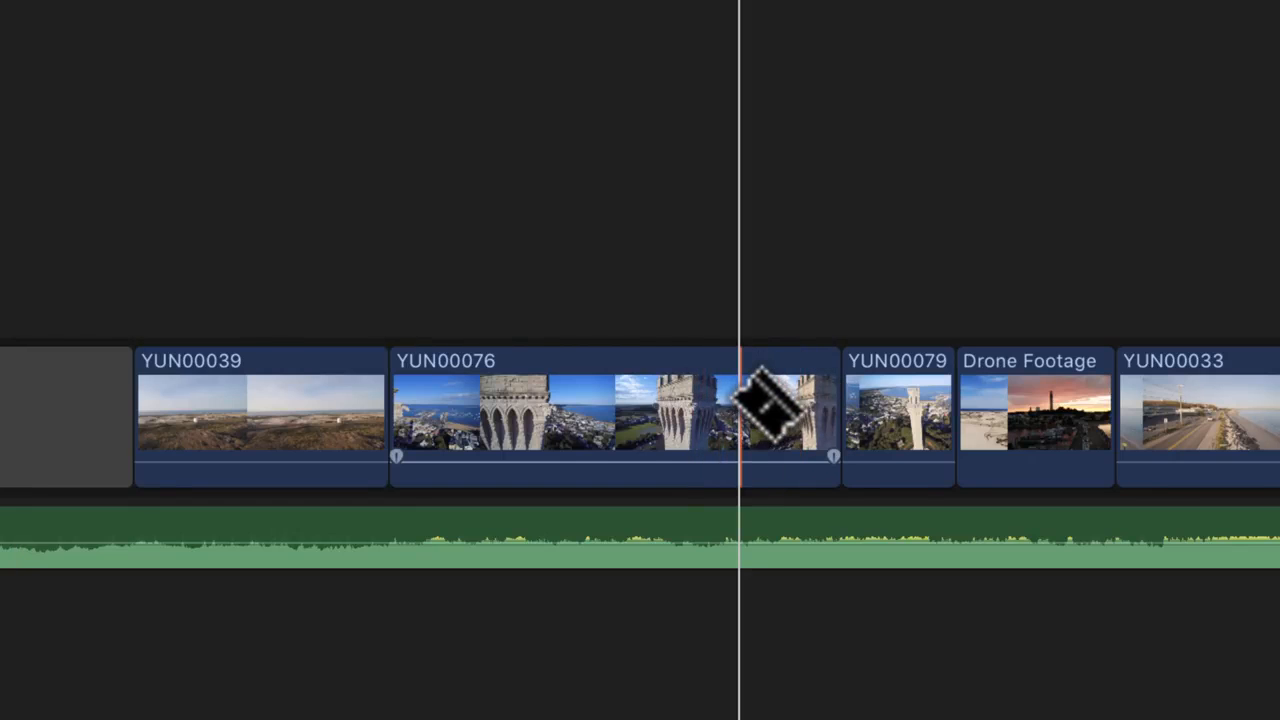
# Step: Switch back to the Select tool and split the YUN00076 clip at the playhead
pyautogui.press('a')
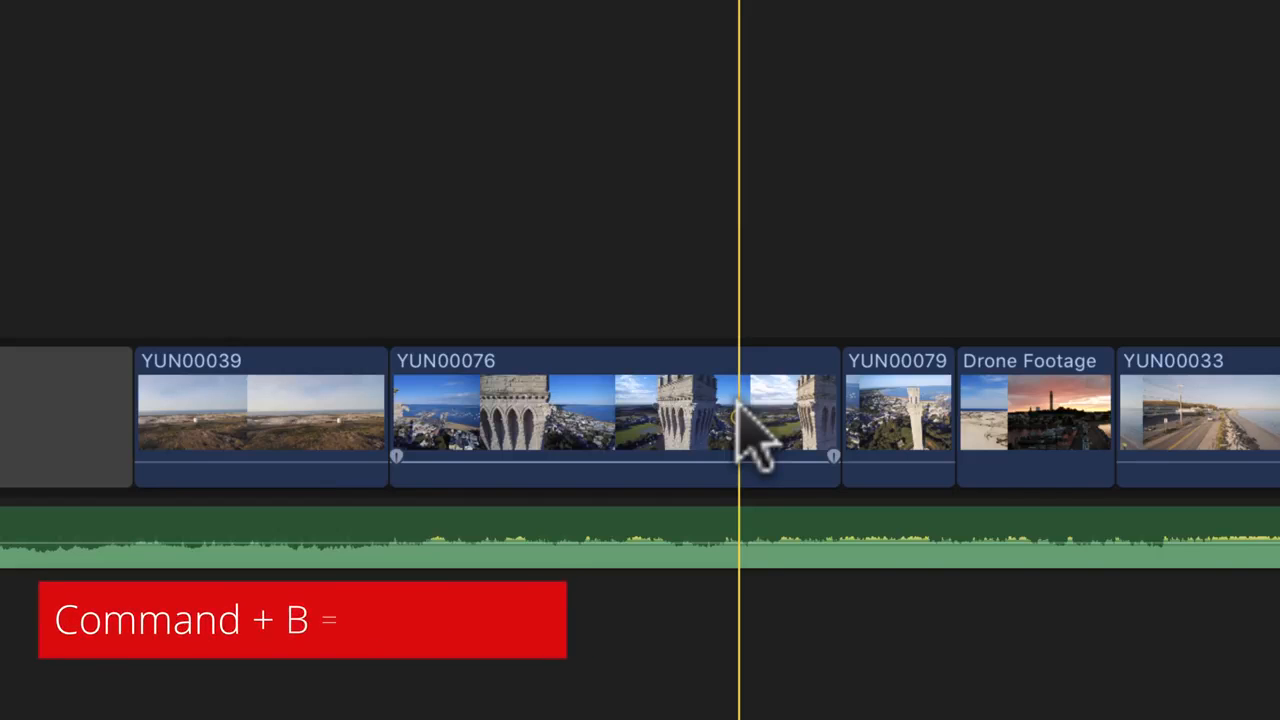
pyautogui.press('super+b')
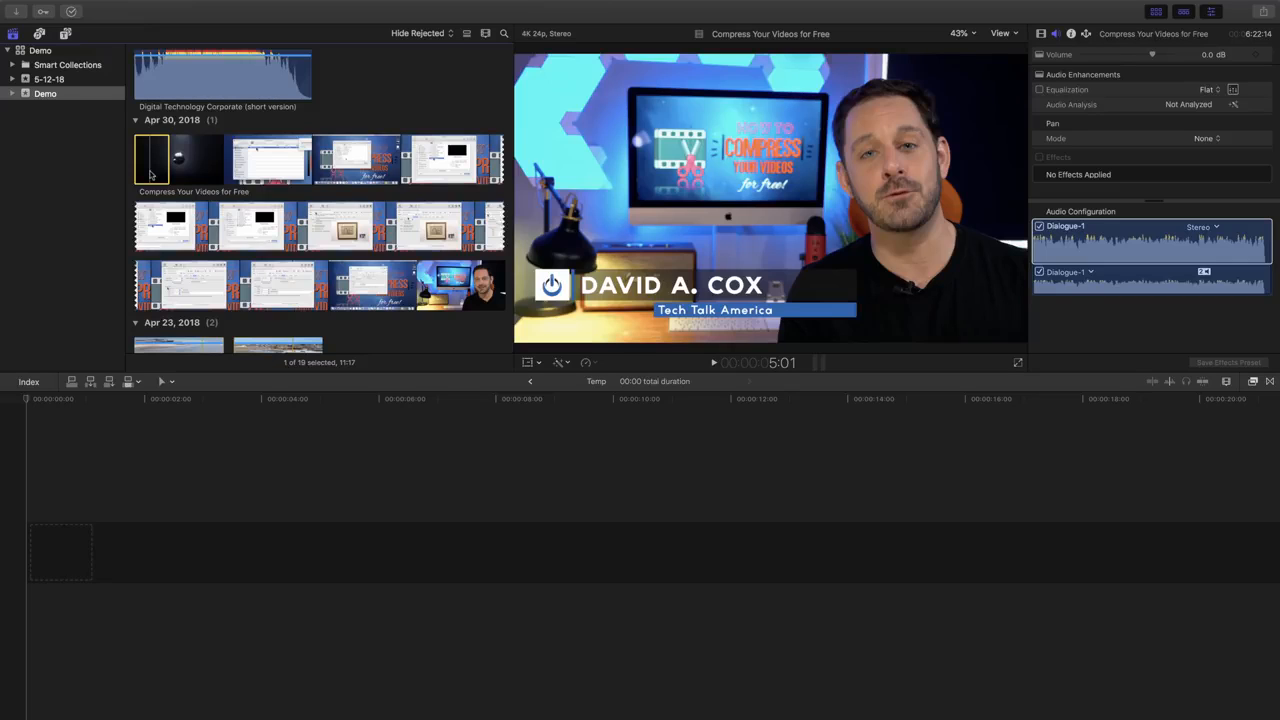
# Step: Append the selected range of Compress Your Videos for Free to the empty Temp timeline, and increase the timeline clip height
pyautogui.press('e')
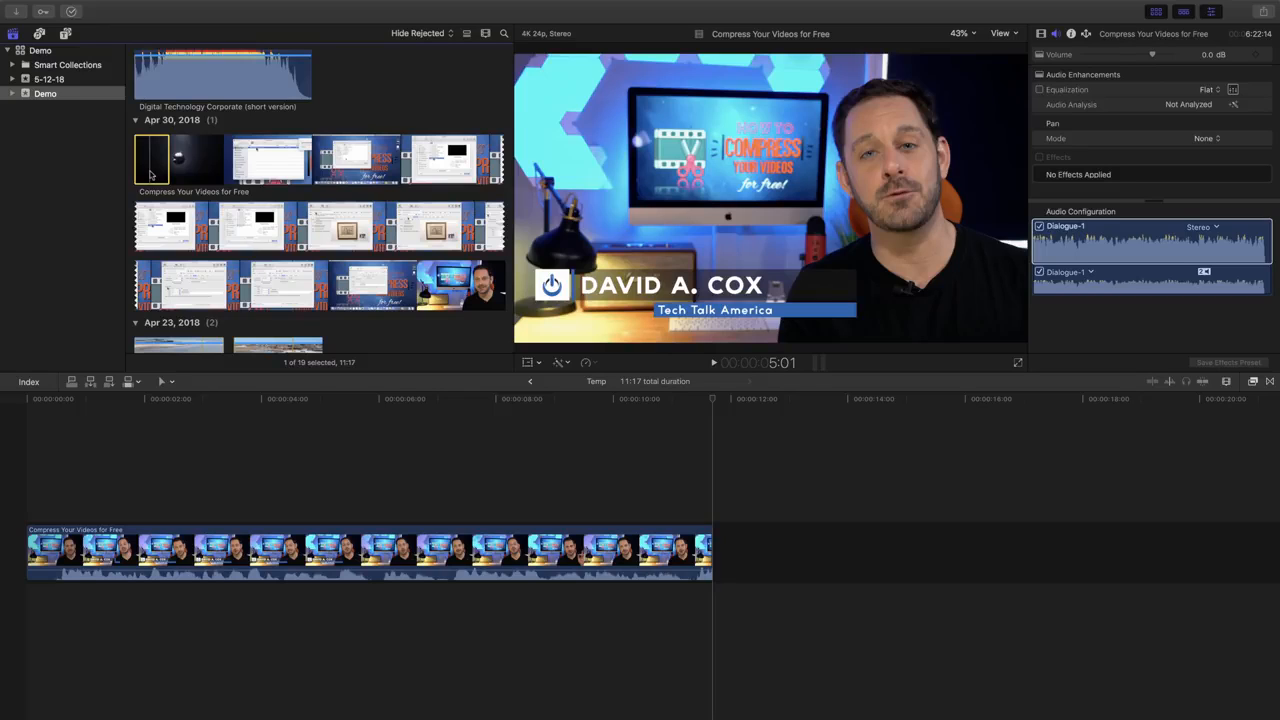
pyautogui.click(5, 432)
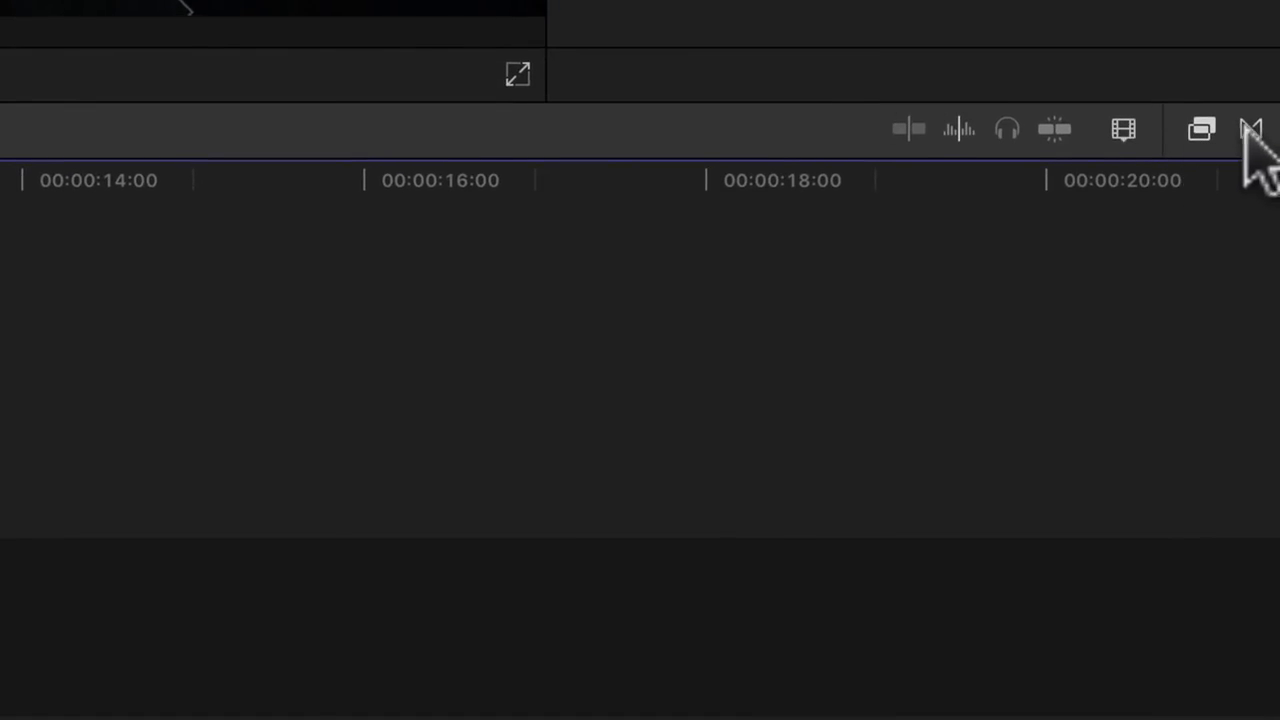
pyautogui.click(1124, 132)
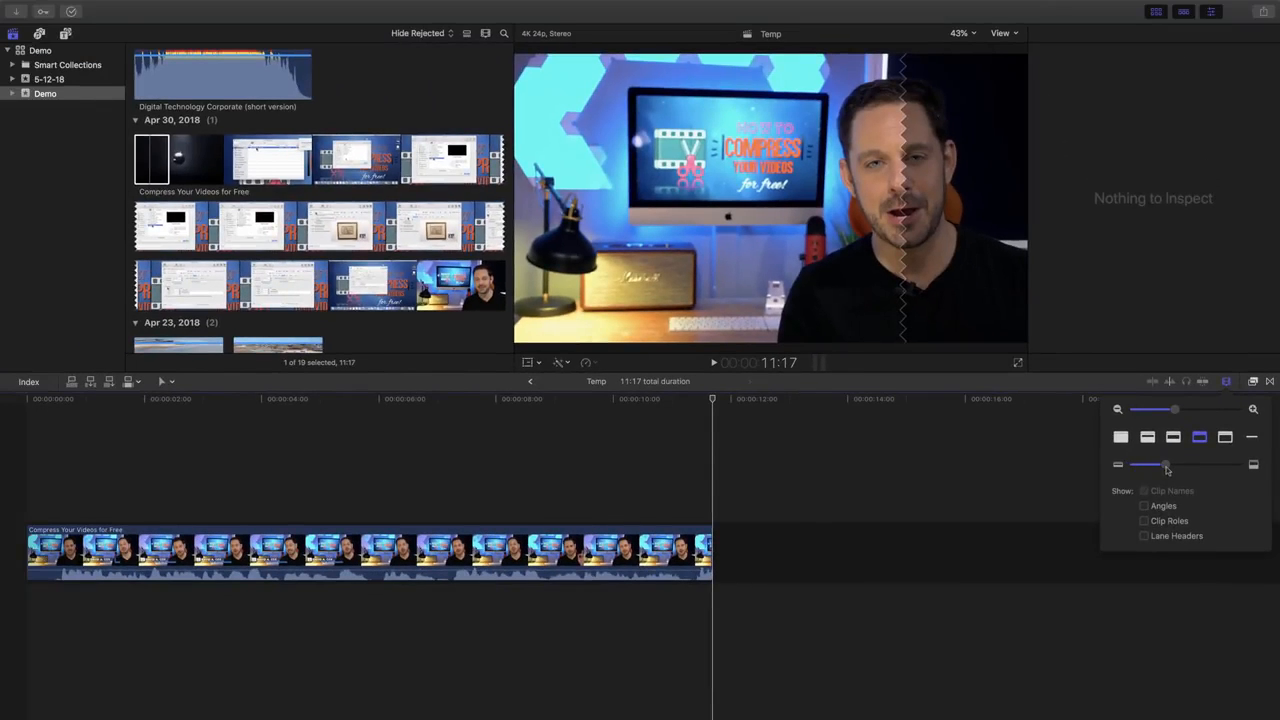
pyautogui.moveTo(1166, 467); pyautogui.dragTo(1238, 467)
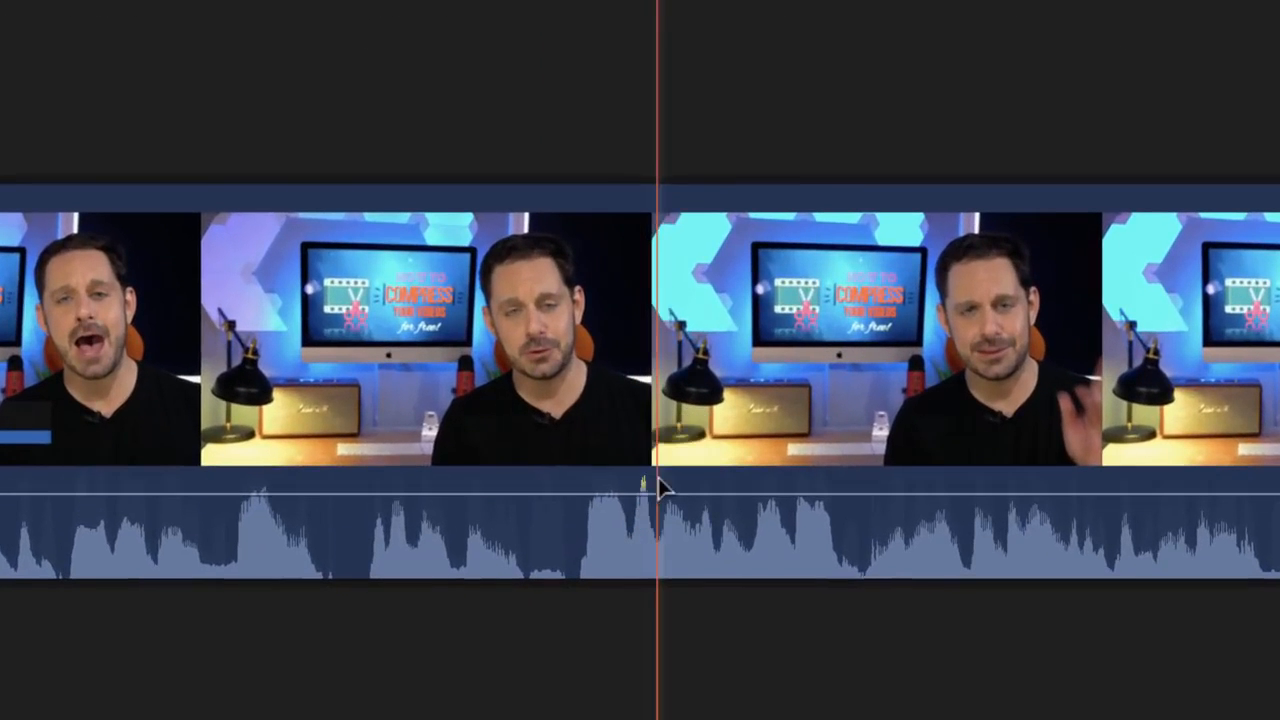
# Step: Raise the volume line of the Compress Your Videos for Free clip to 4.0 dB on the timeline
pyautogui.click(659, 490)
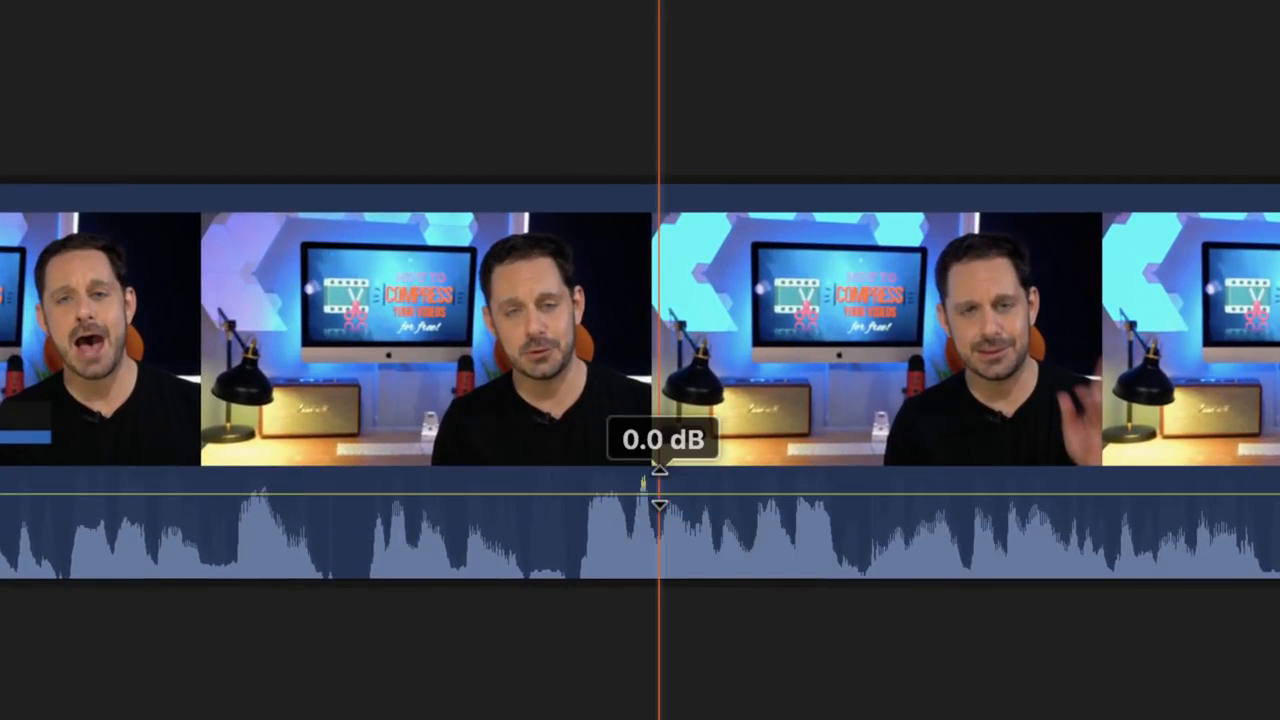
pyautogui.moveTo(659, 487)
pyautogui.mouseDown()
pyautogui.moveTo(663, 474)
pyautogui.moveTo(659, 494)
pyautogui.mouseUp()
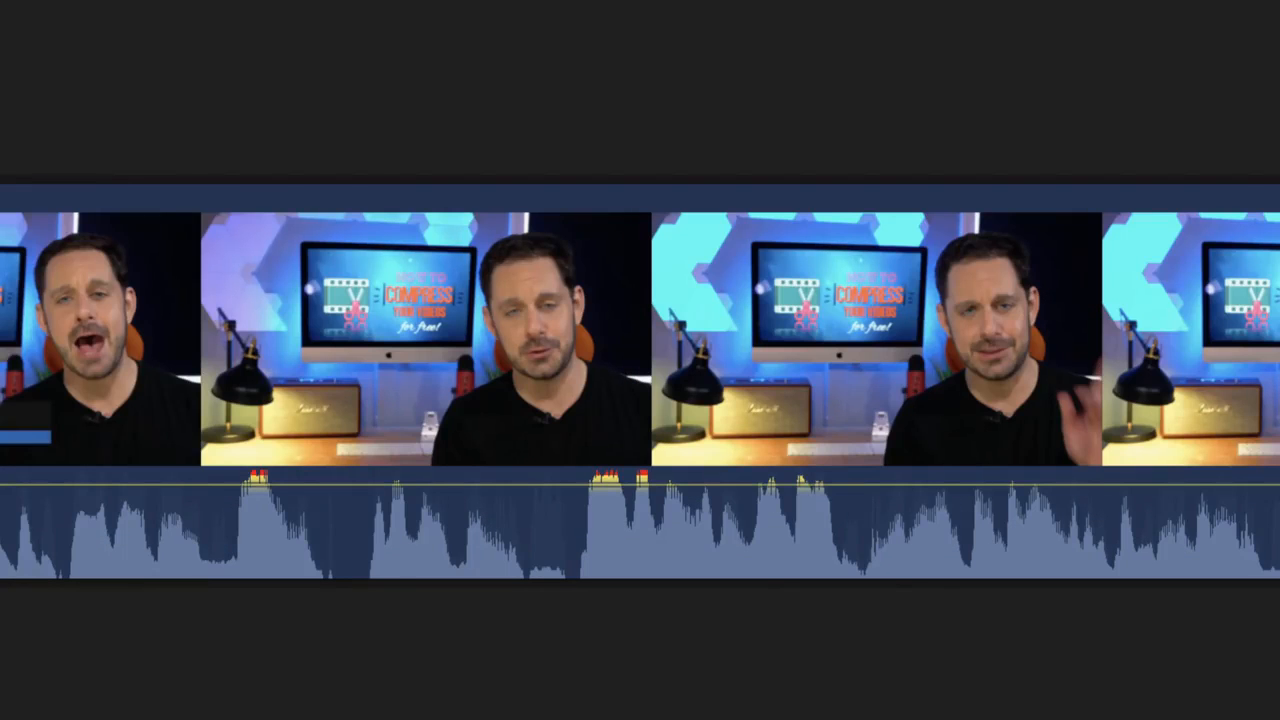
pyautogui.click(644, 121)
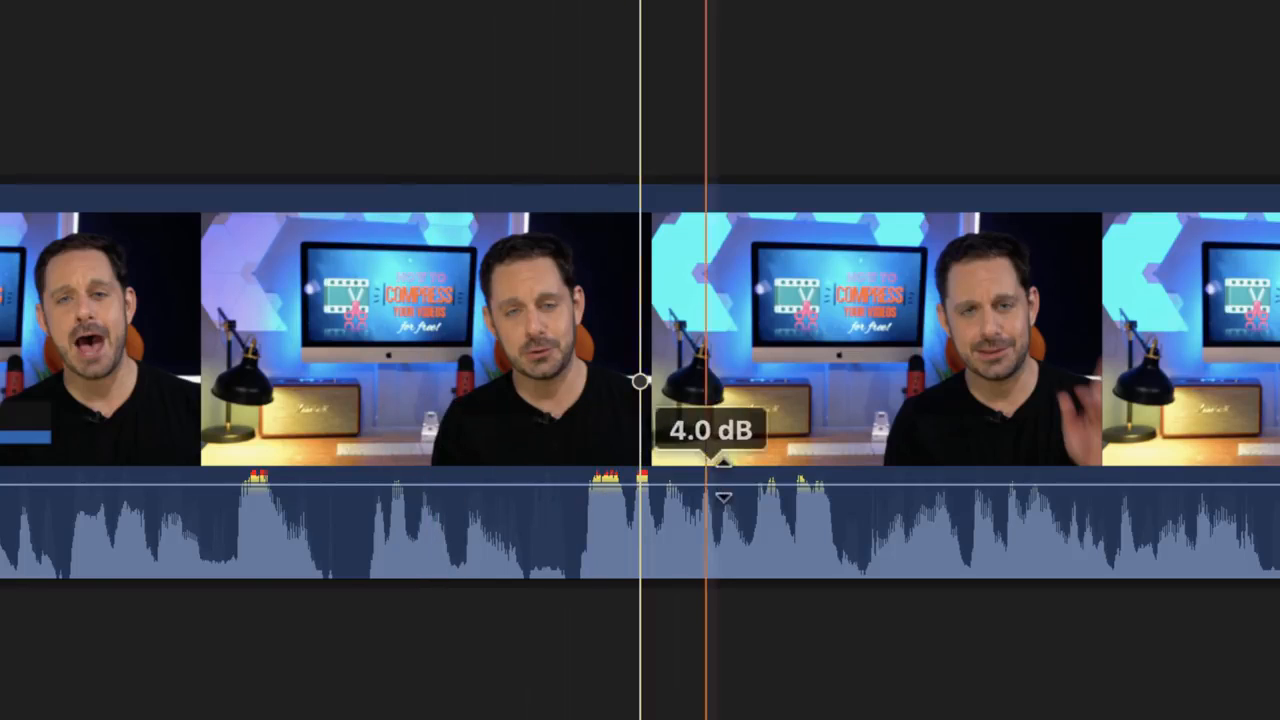
pyautogui.click(650, 486)
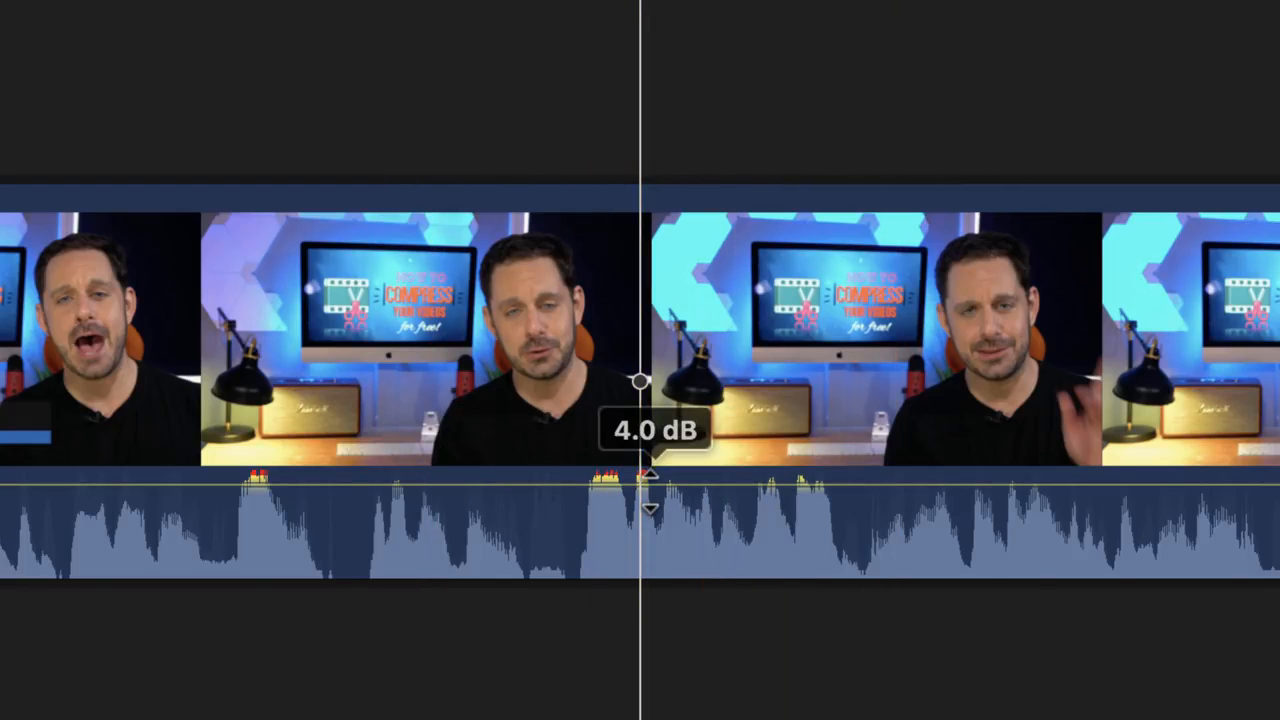
pyautogui.moveTo(650, 489)
pyautogui.mouseDown()
pyautogui.moveTo(650, 517)
pyautogui.moveTo(653, 484)
pyautogui.mouseUp()
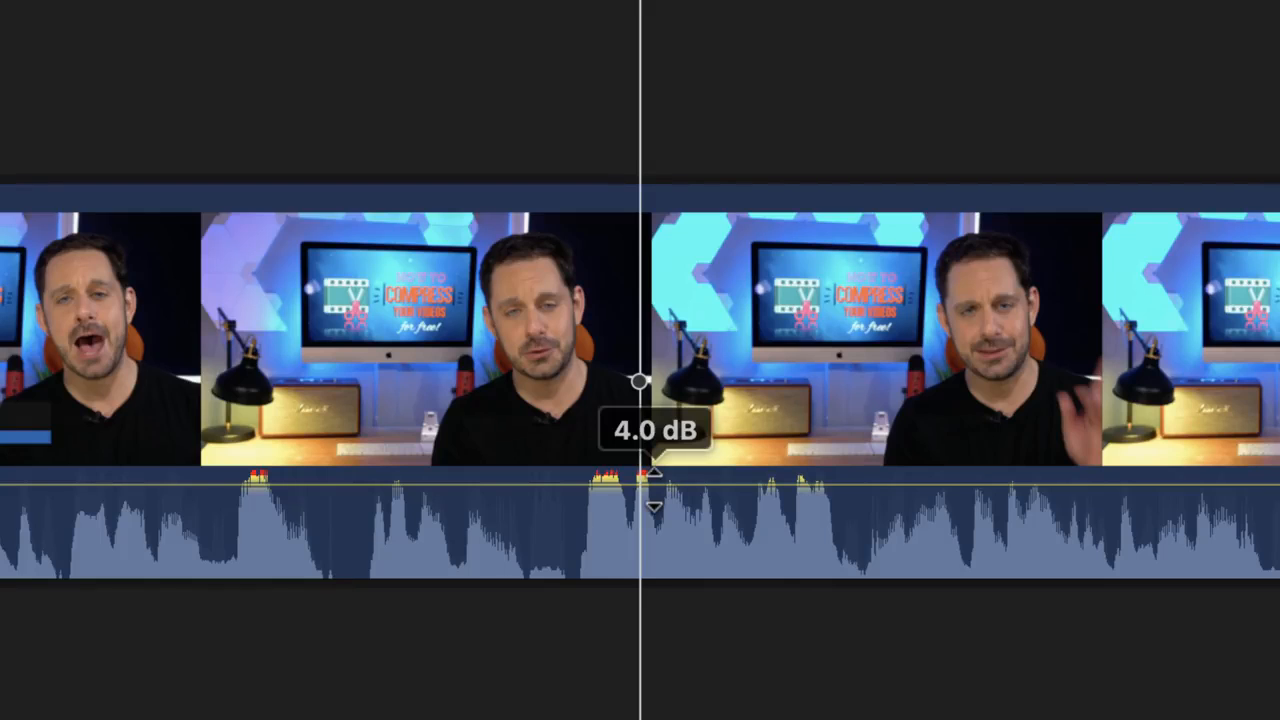
pyautogui.moveTo(653, 484); pyautogui.dragTo(651, 484)
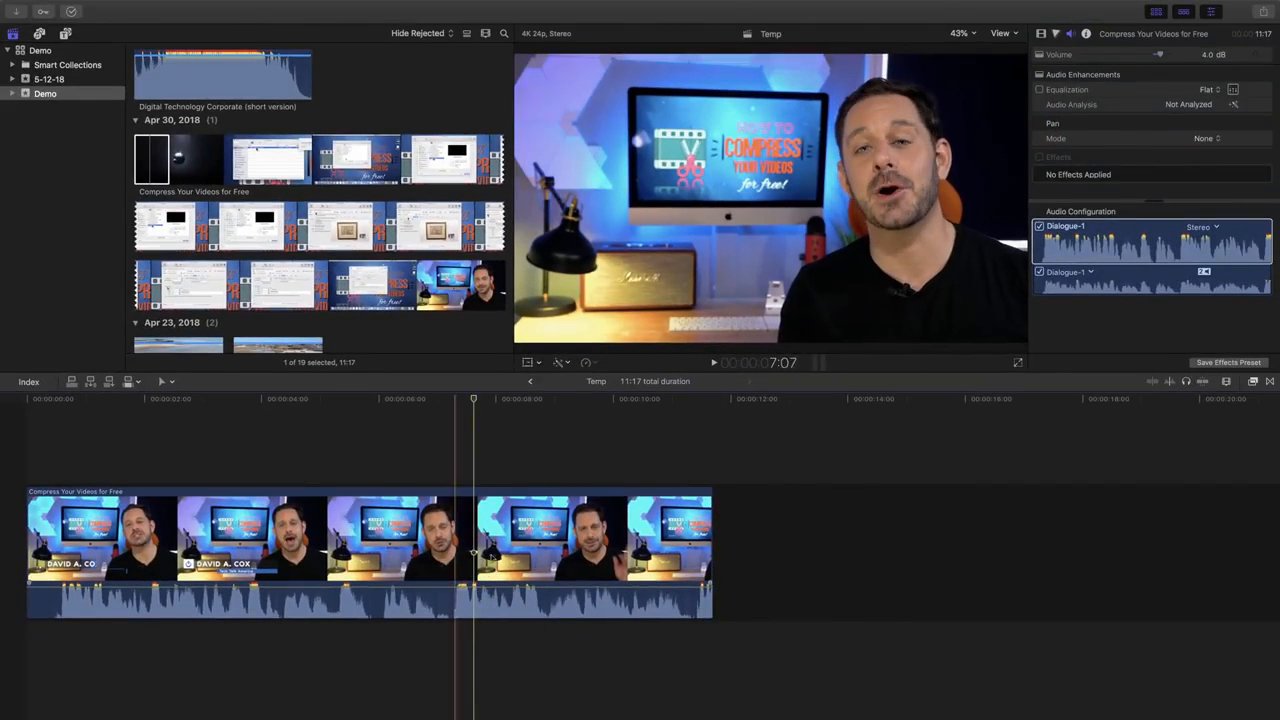
# Step: Select the Compress Your Videos for Free clip and set its volume to 2.6 dB in the audio inspector
pyautogui.click(493, 515)
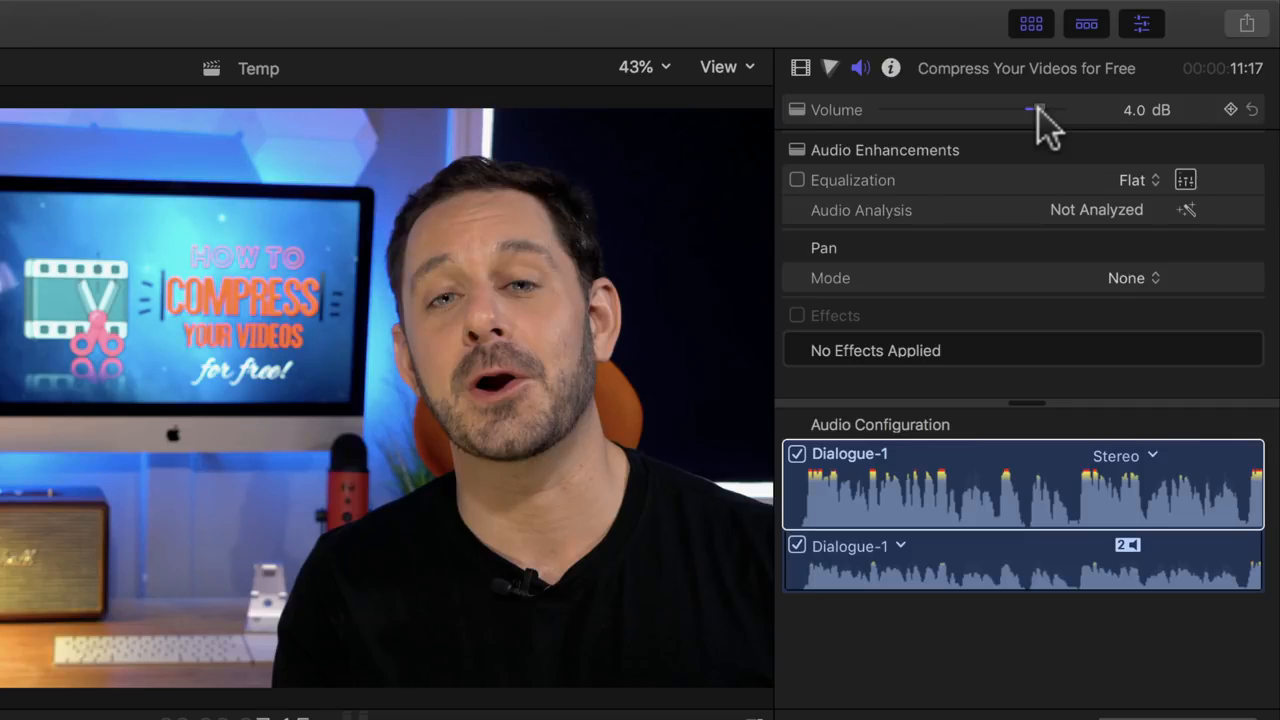
pyautogui.moveTo(1038, 109); pyautogui.dragTo(1034, 108)
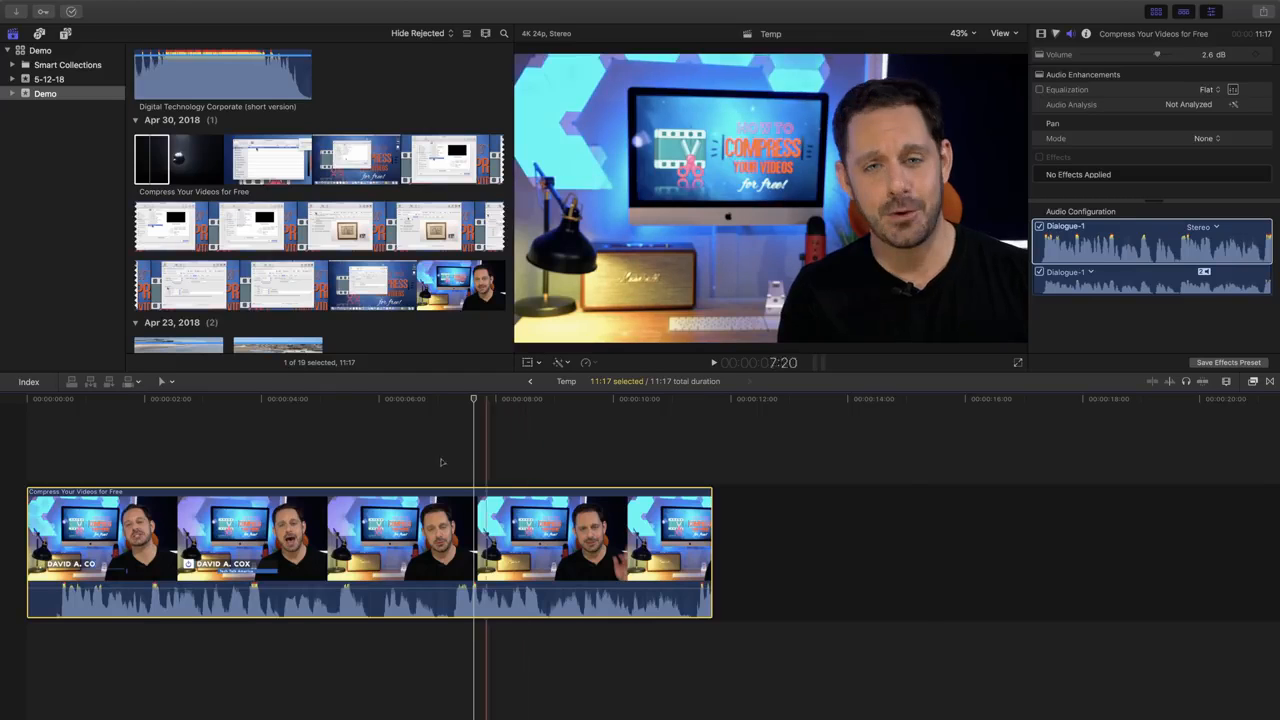
# Step: Select the Compress Your Videos for Free clip and position the playhead just before the loud audio peak after the seven-second mark
pyautogui.click(468, 473)
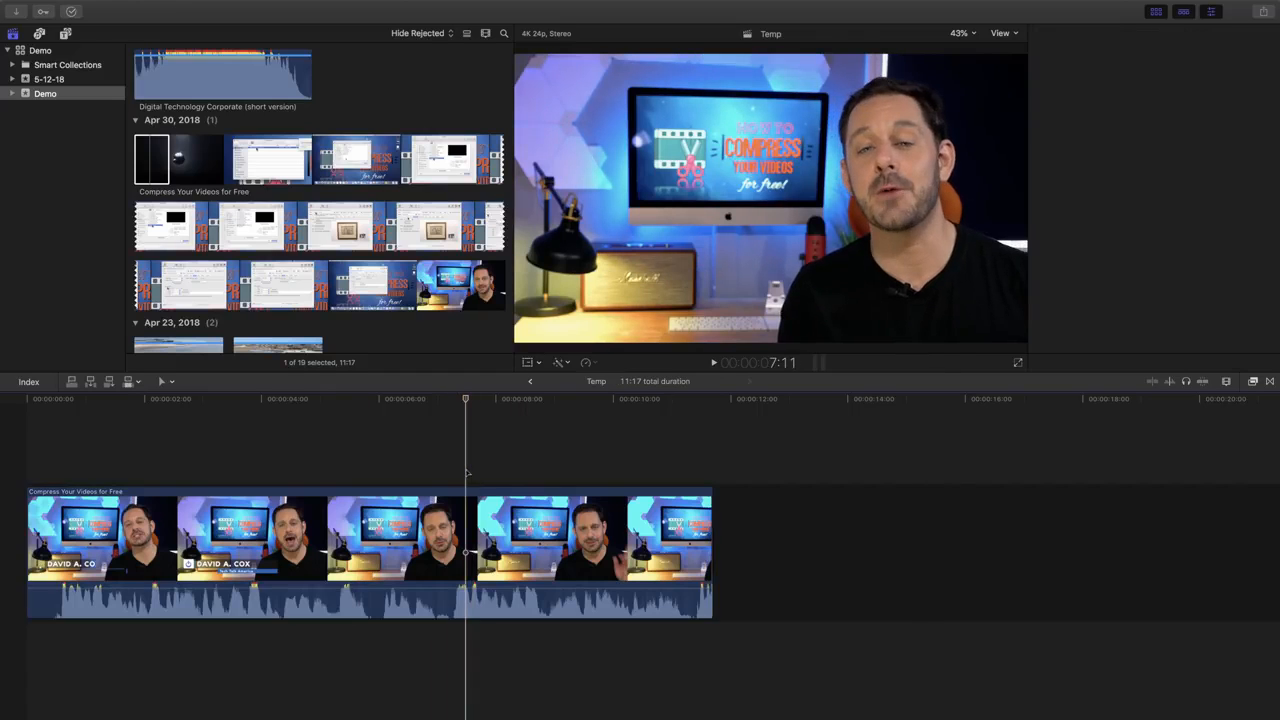
pyautogui.press('super+equal')
pyautogui.press('super+equal')
pyautogui.hscroll(-3, 466, 472)
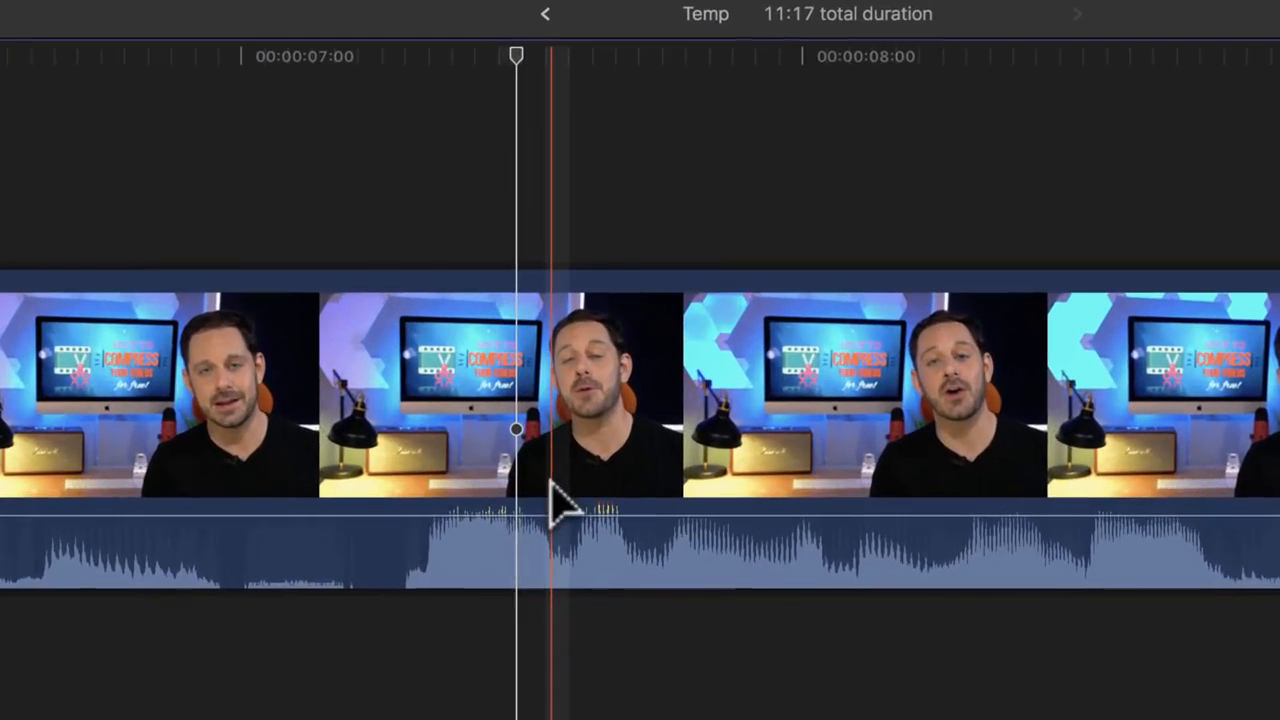
pyautogui.moveTo(567, 580)
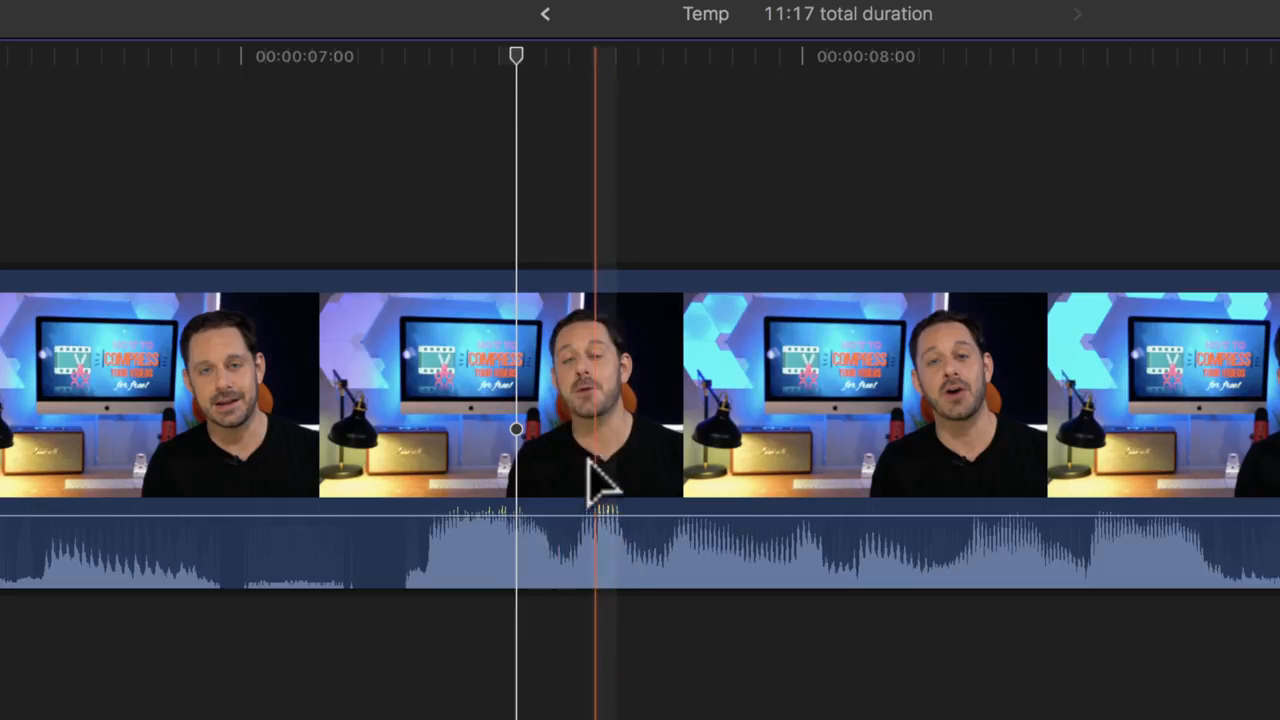
pyautogui.moveTo(567, 516)
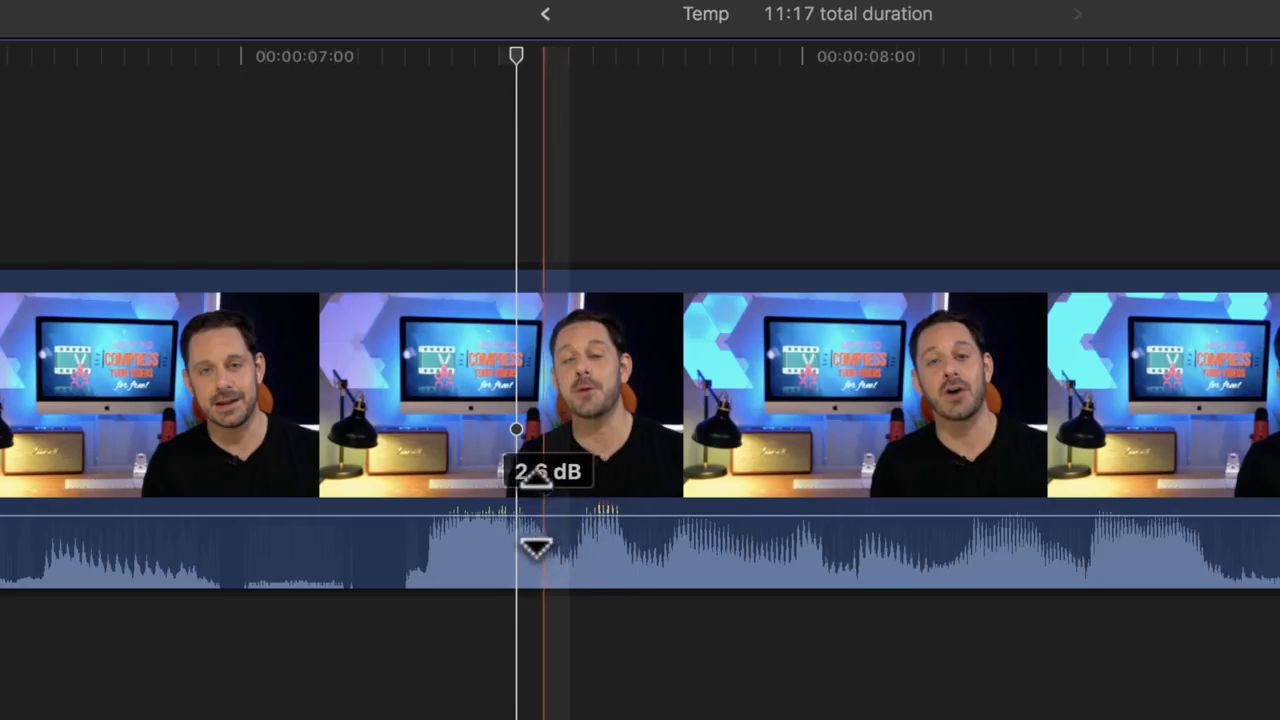
pyautogui.click(534, 514)
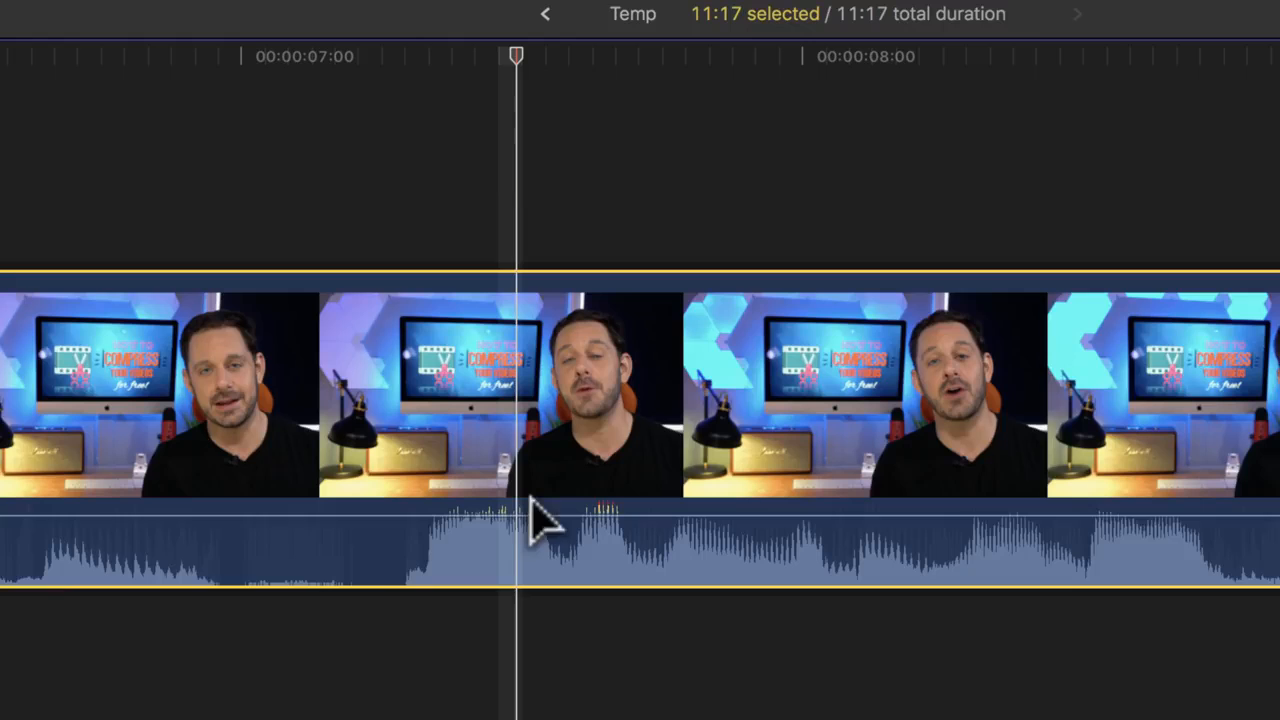
pyautogui.click(519, 52)
pyautogui.moveTo(519, 52); pyautogui.dragTo(562, 52)
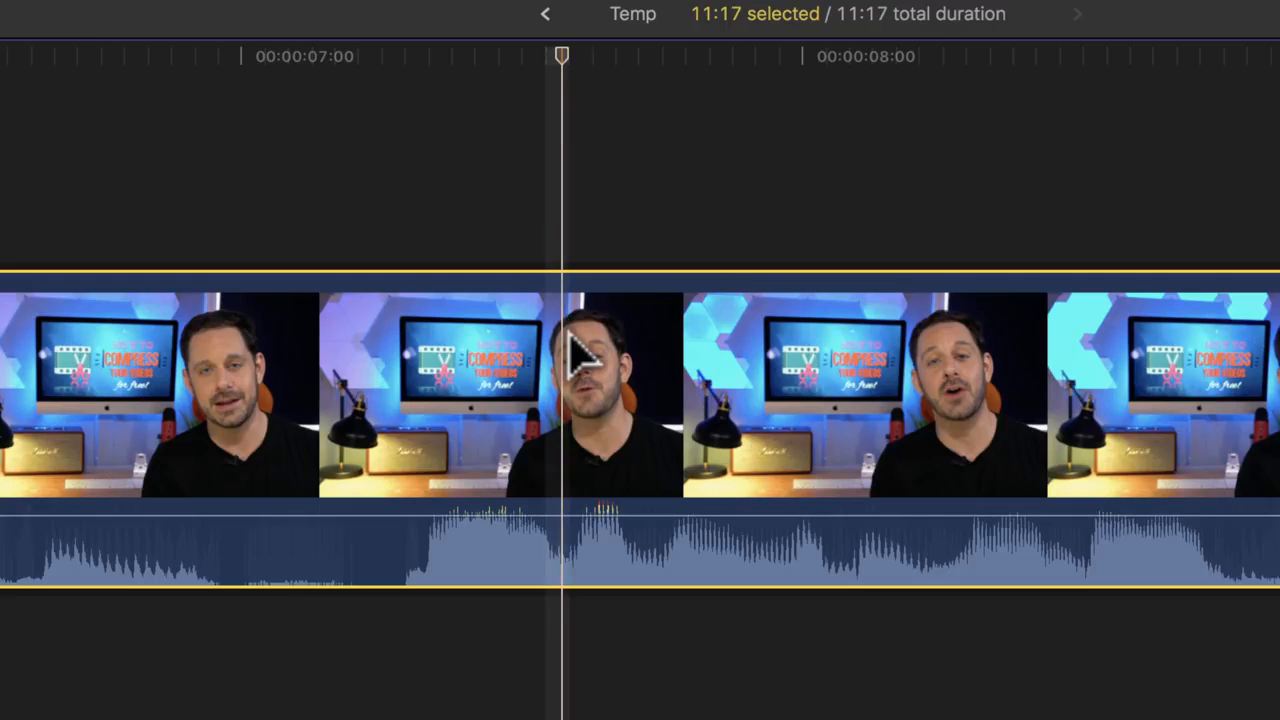
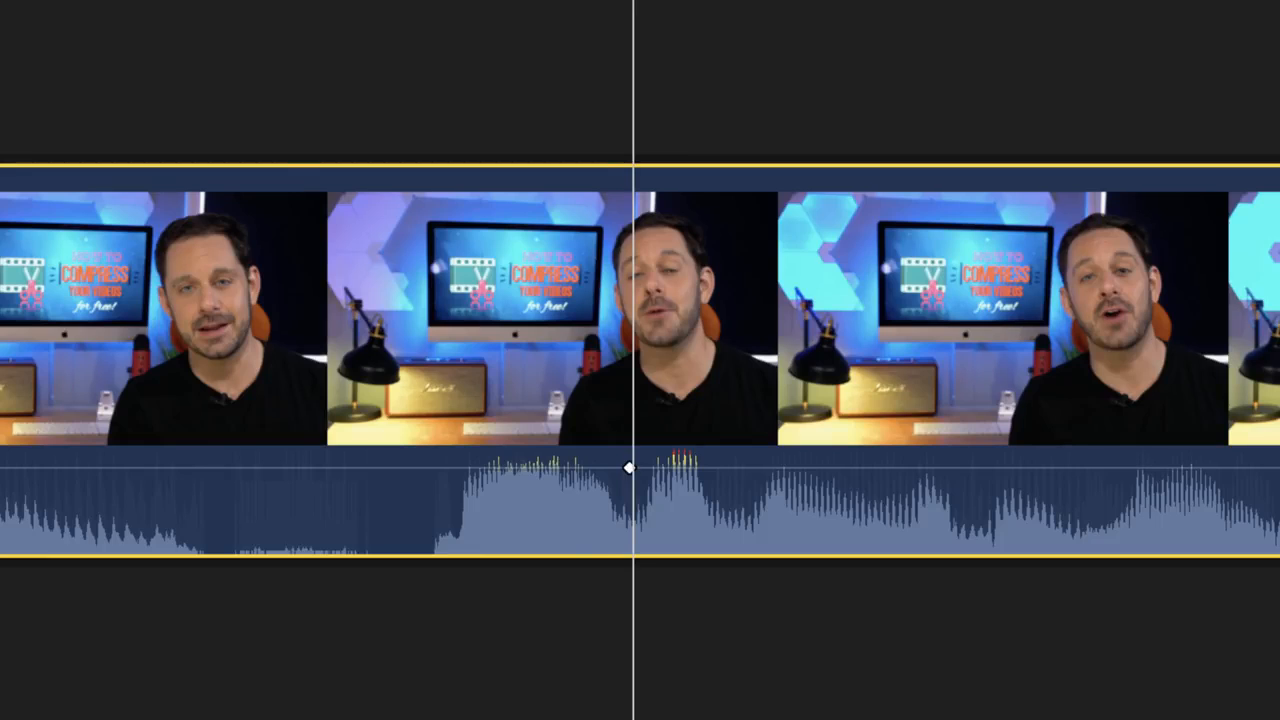
# Step: Add adjacent volume keyframes just before the loud peak and lower the clip's volume from the second keyframe onward
pyautogui.press('XF86AudioMute')
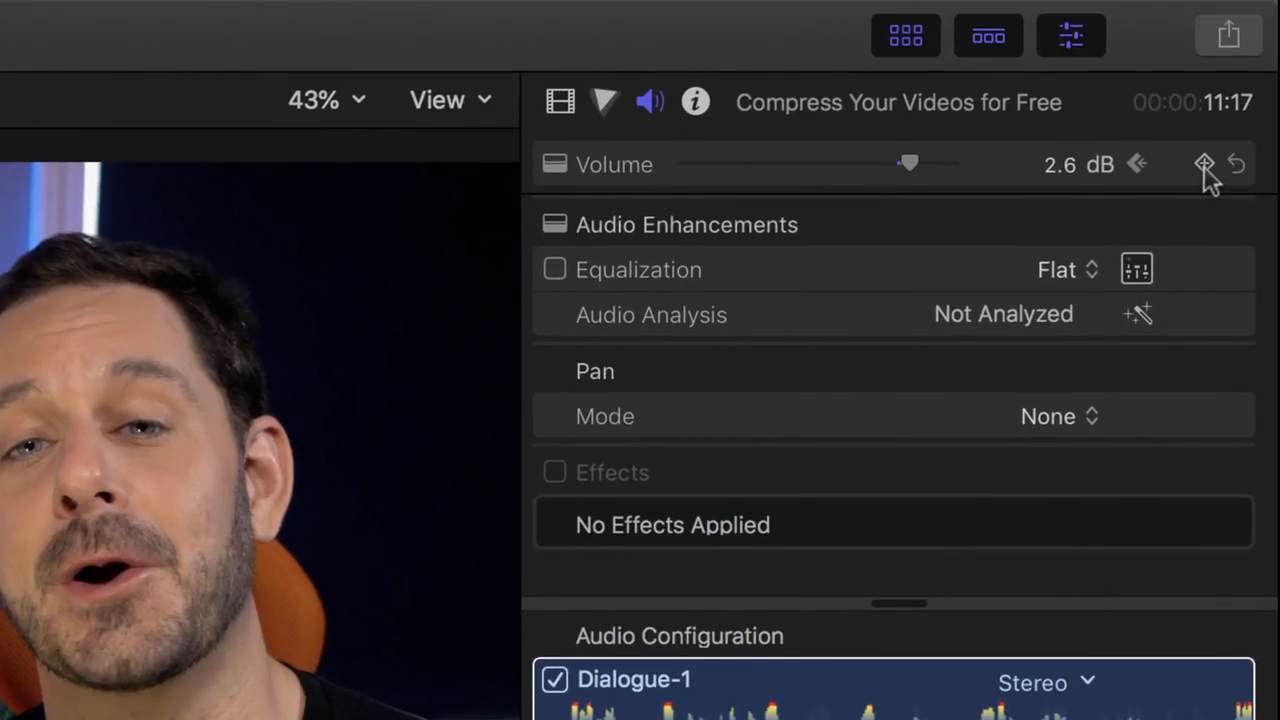
pyautogui.click(1204, 166)
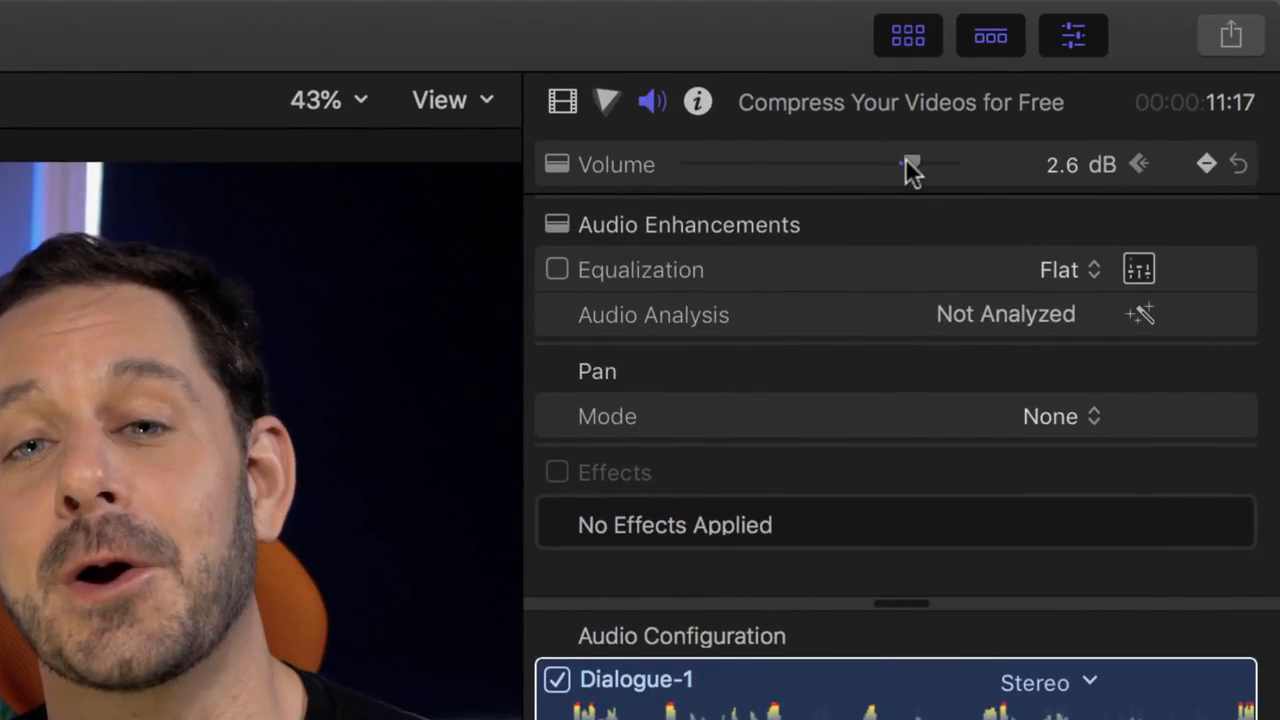
pyautogui.moveTo(905, 160); pyautogui.dragTo(890, 160)
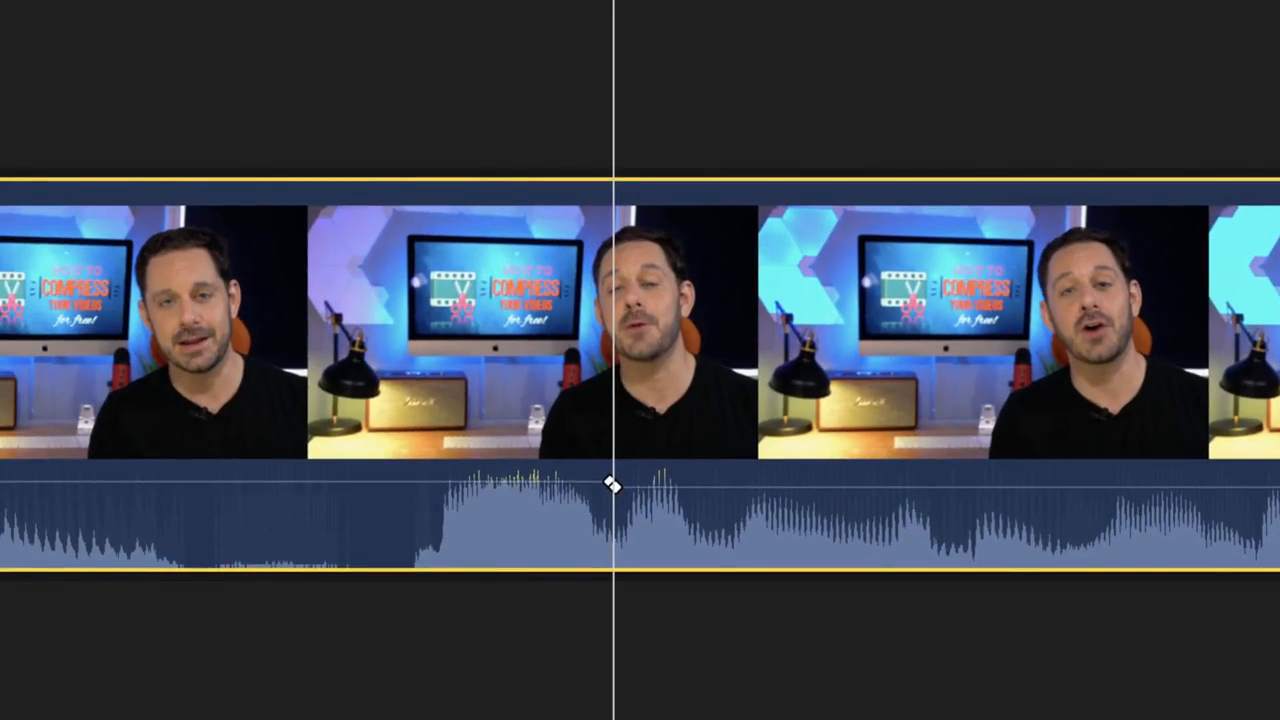
pyautogui.moveTo(612, 484); pyautogui.dragTo(612, 487)
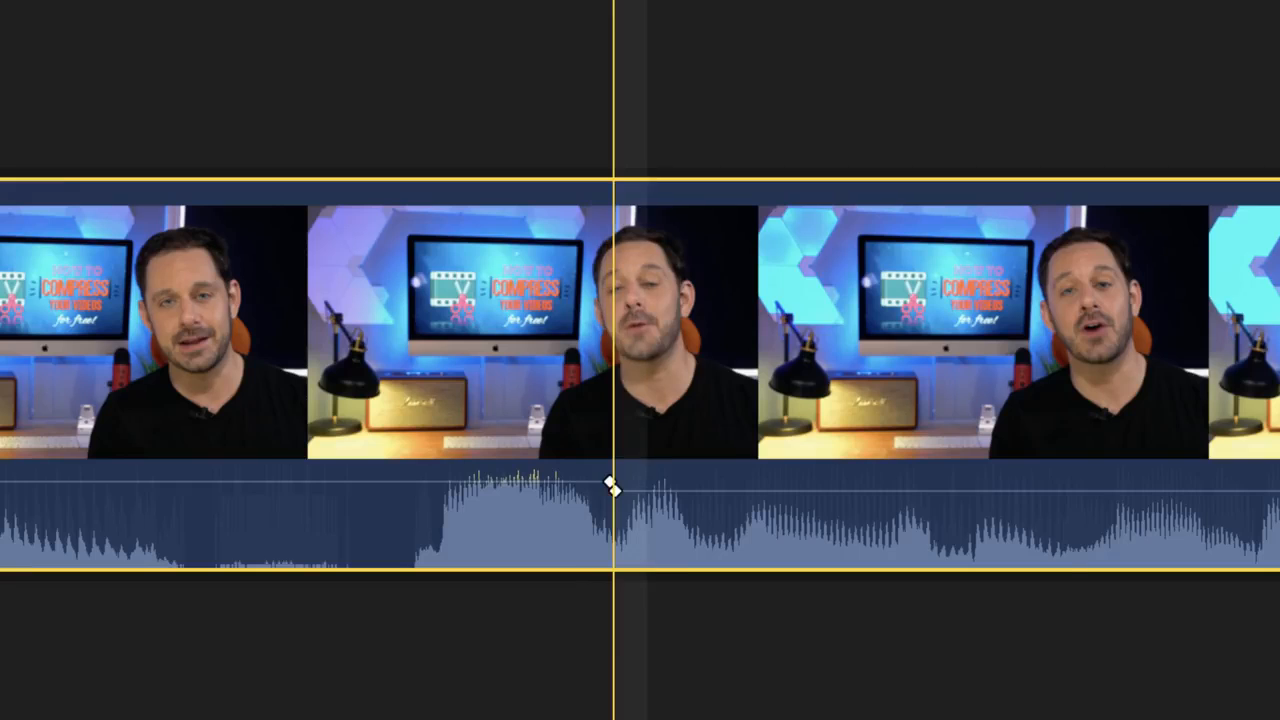
# Step: Add two volume keyframes one frame apart just after the loud peak and raise the volume from the second keyframe onward
pyautogui.click(664, 330)
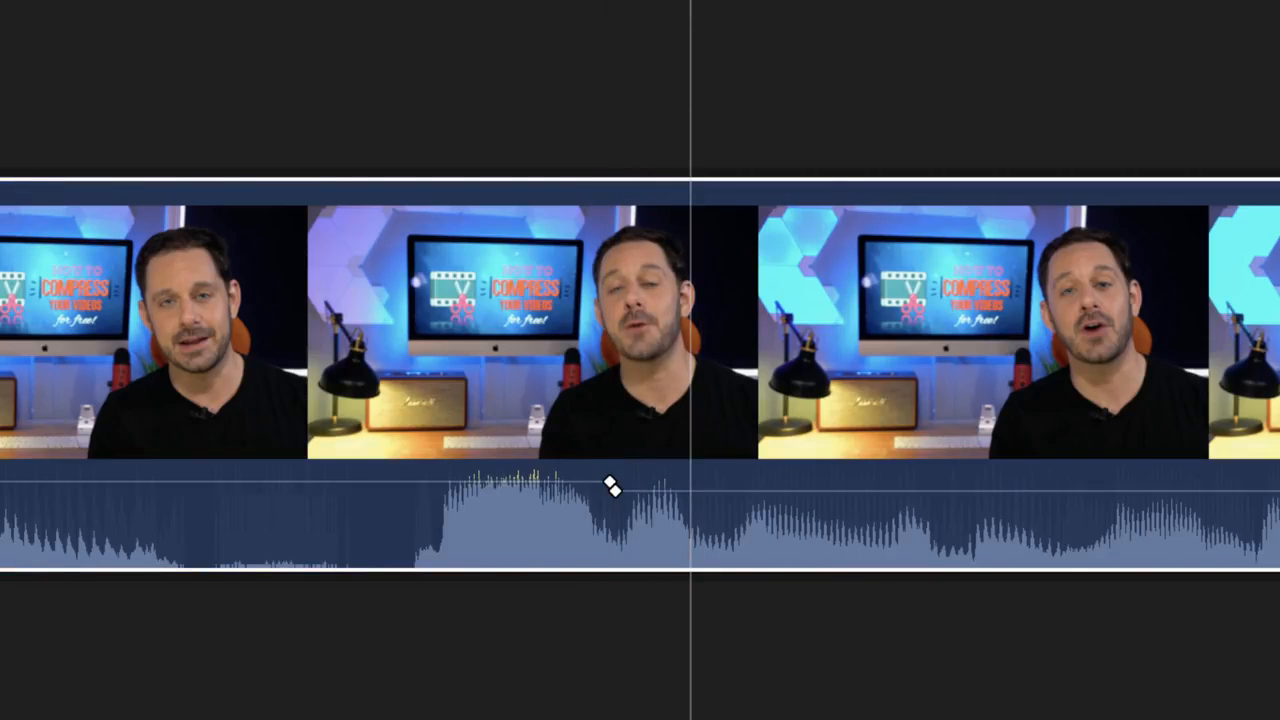
pyautogui.hotkey('alt', 'k')
pyautogui.click(711, 251)
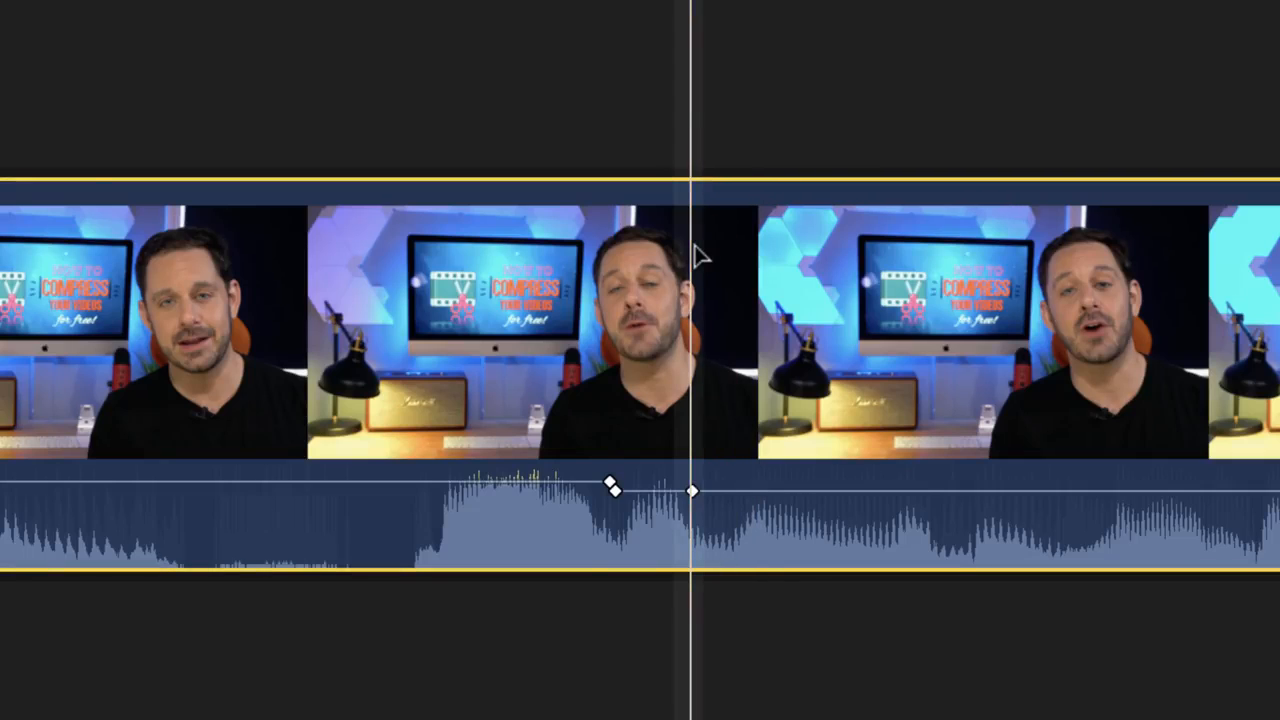
pyautogui.press('Right')
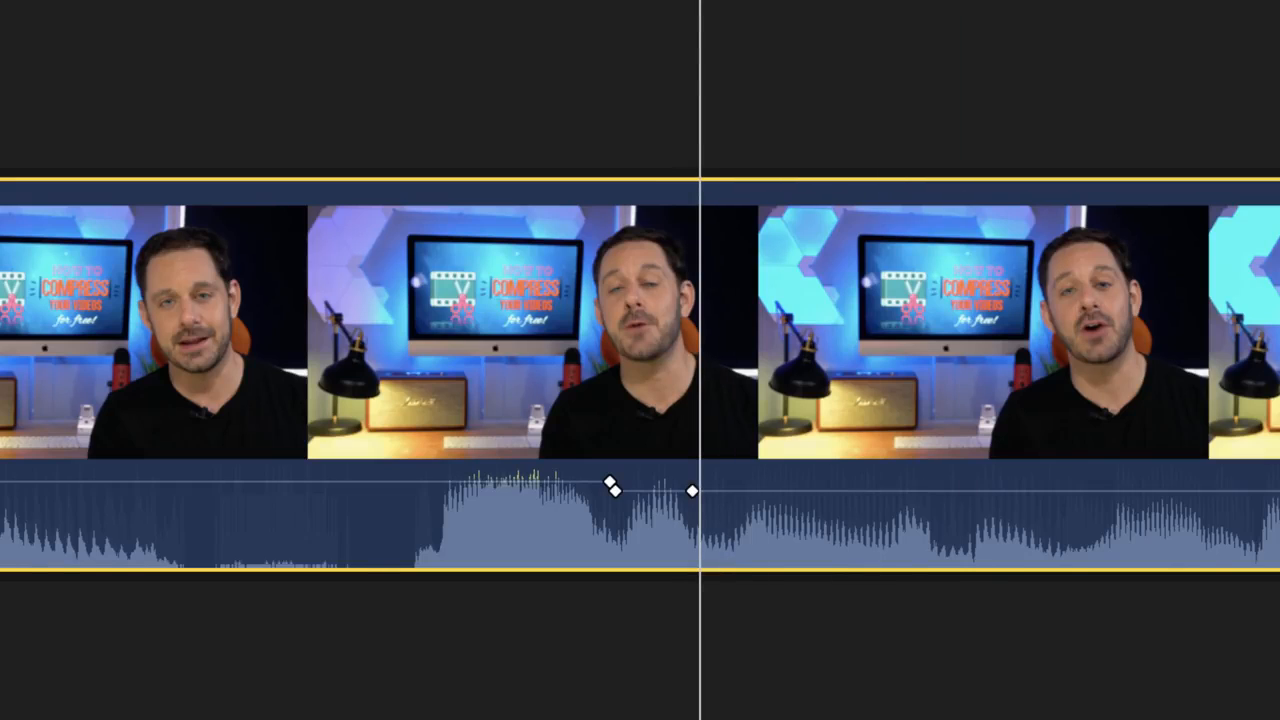
pyautogui.hotkey('alt', 'k')
pyautogui.hotkey('ctrl', '=')
pyautogui.hotkey('ctrl', '=')
pyautogui.hotkey('ctrl', '=')
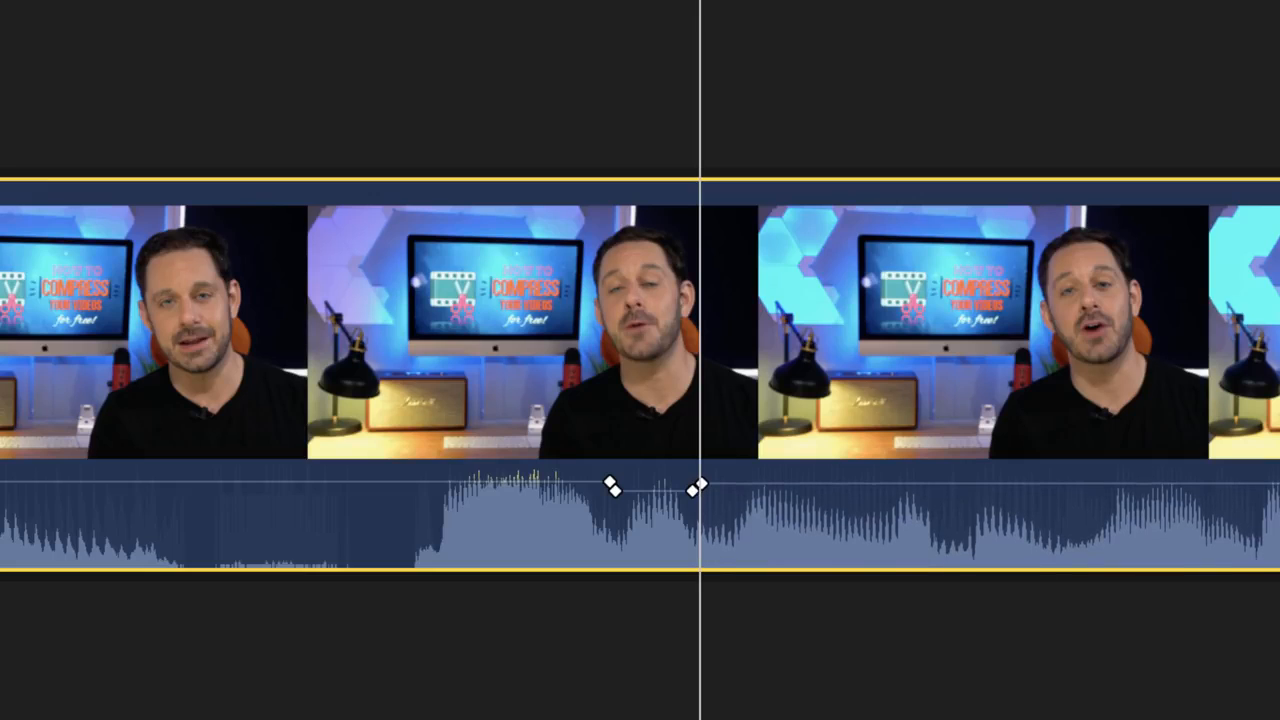
pyautogui.hotkey('ctrl', '=')
pyautogui.hotkey('ctrl', '=')
pyautogui.hotkey('ctrl', '=')
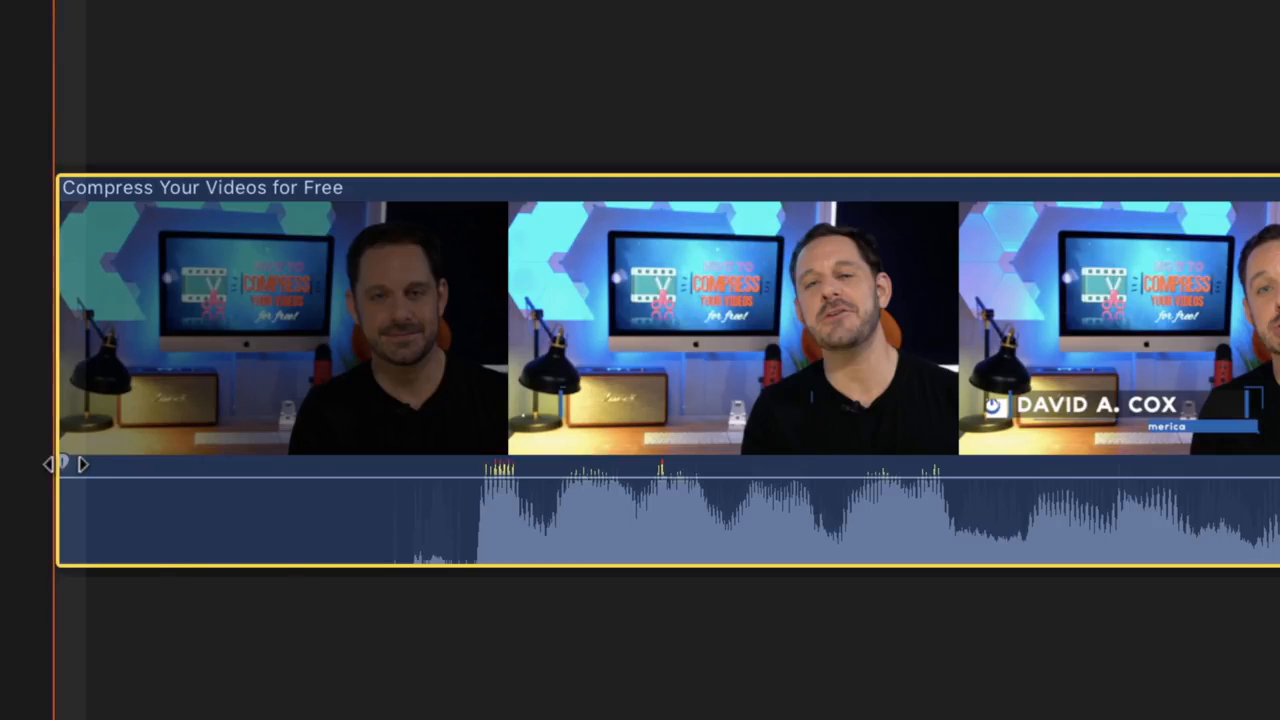
# Step: Add a one-second audio fade-in to the start of the Compress Your Videos for Free clip and detach its audio
pyautogui.moveTo(65, 463); pyautogui.dragTo(750, 524)
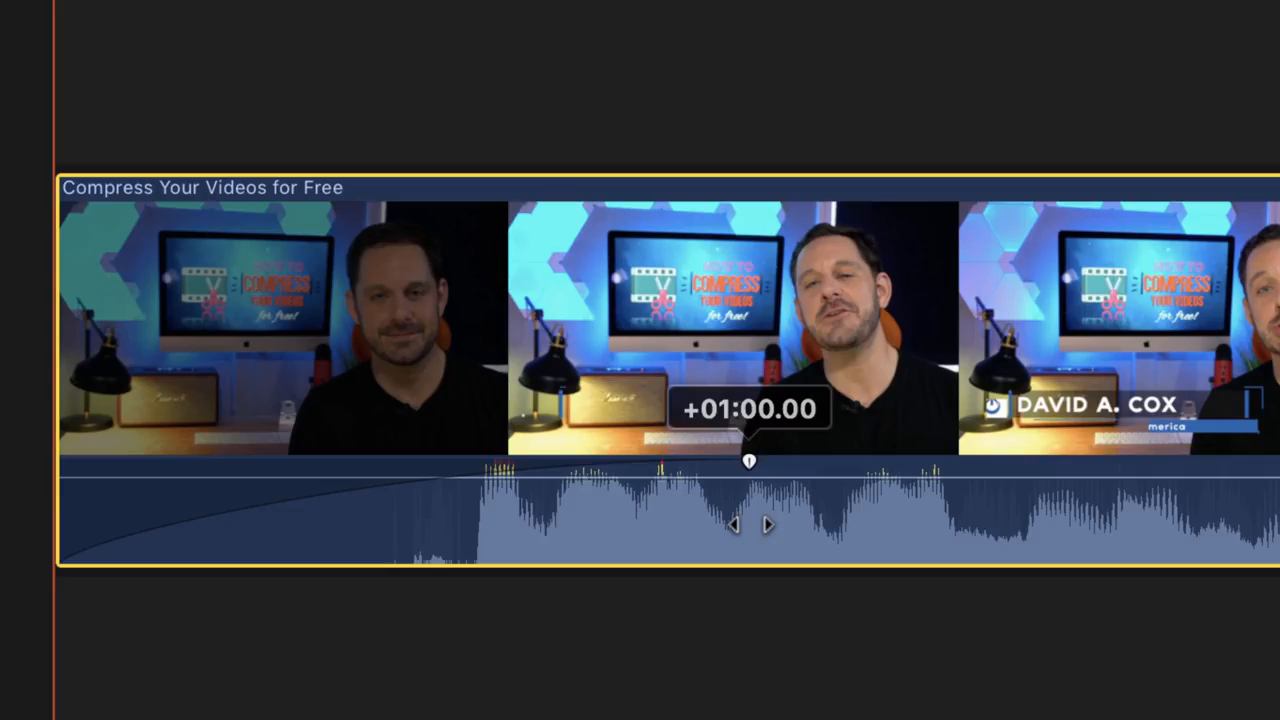
pyautogui.moveTo(750, 524); pyautogui.dragTo(751, 526)
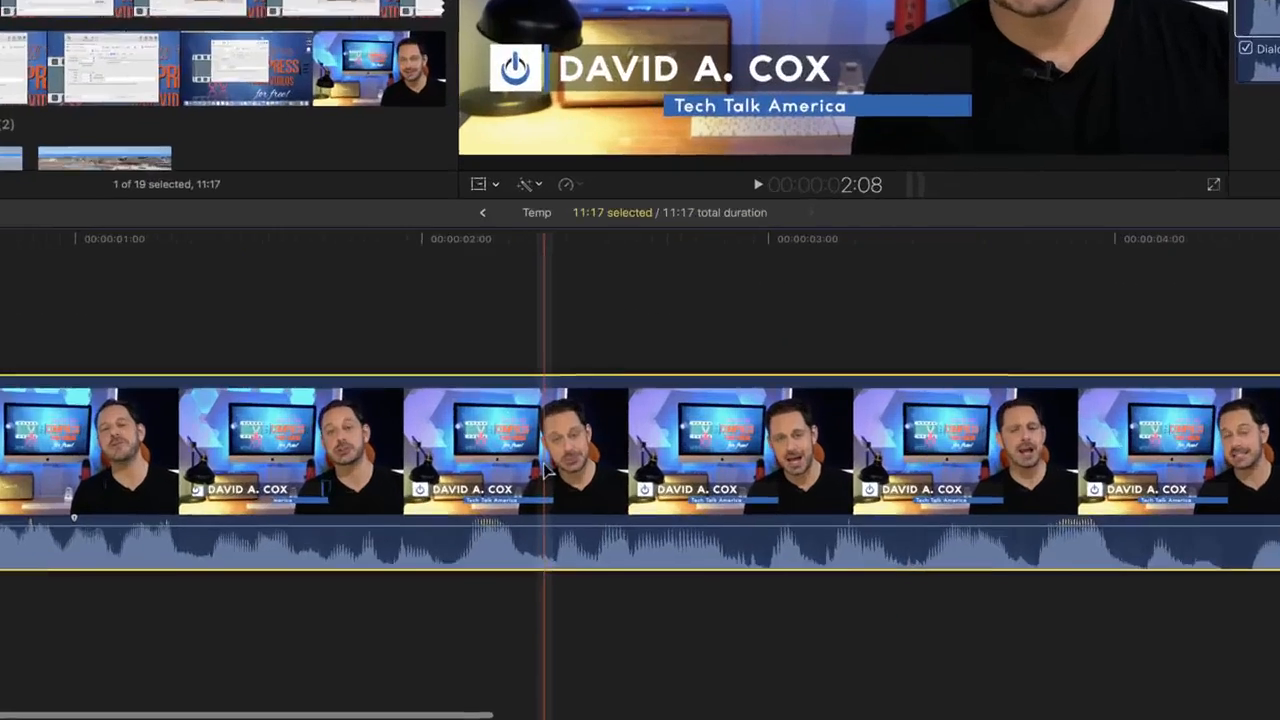
pyautogui.rightClick(570, 548)
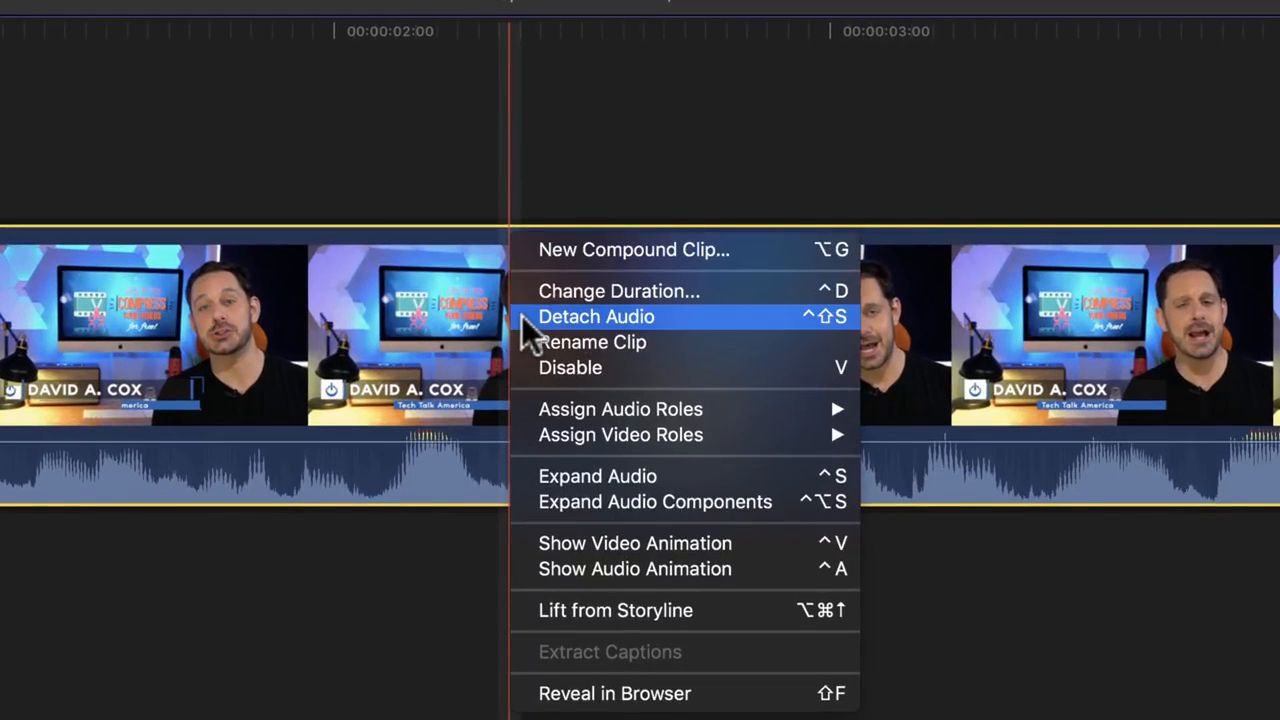
pyautogui.click(524, 318)
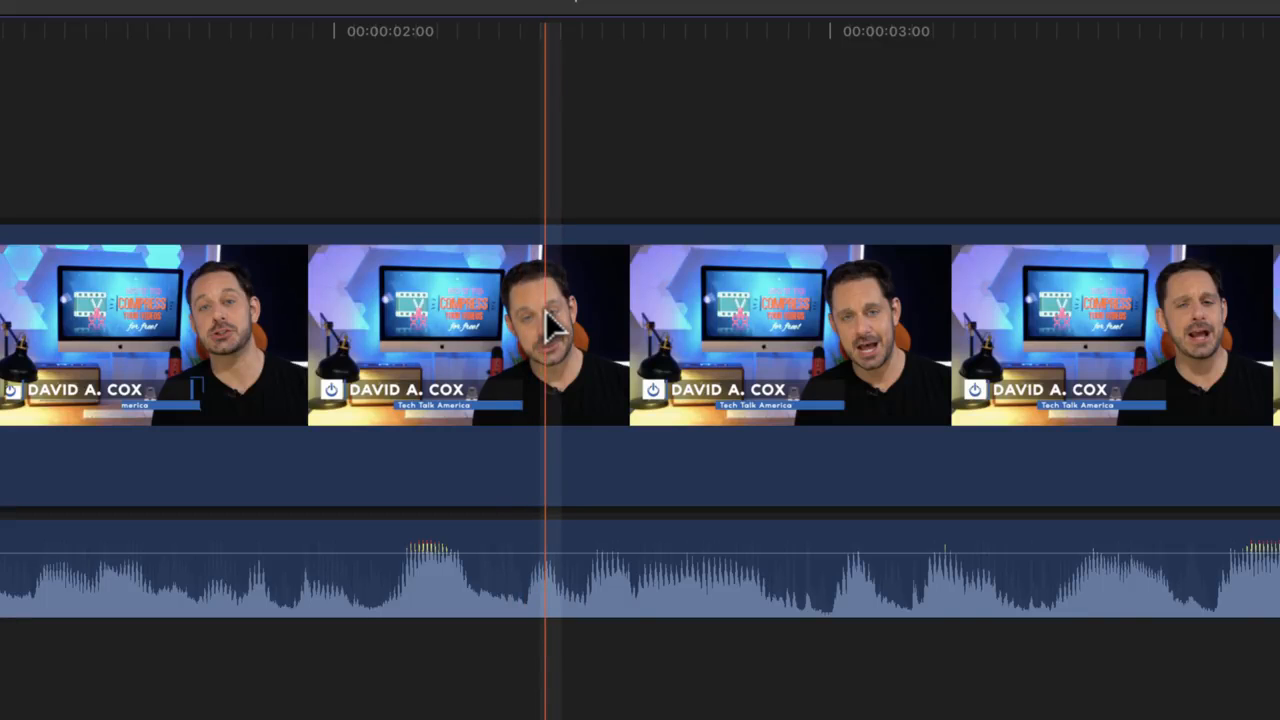
pyautogui.click(548, 325)
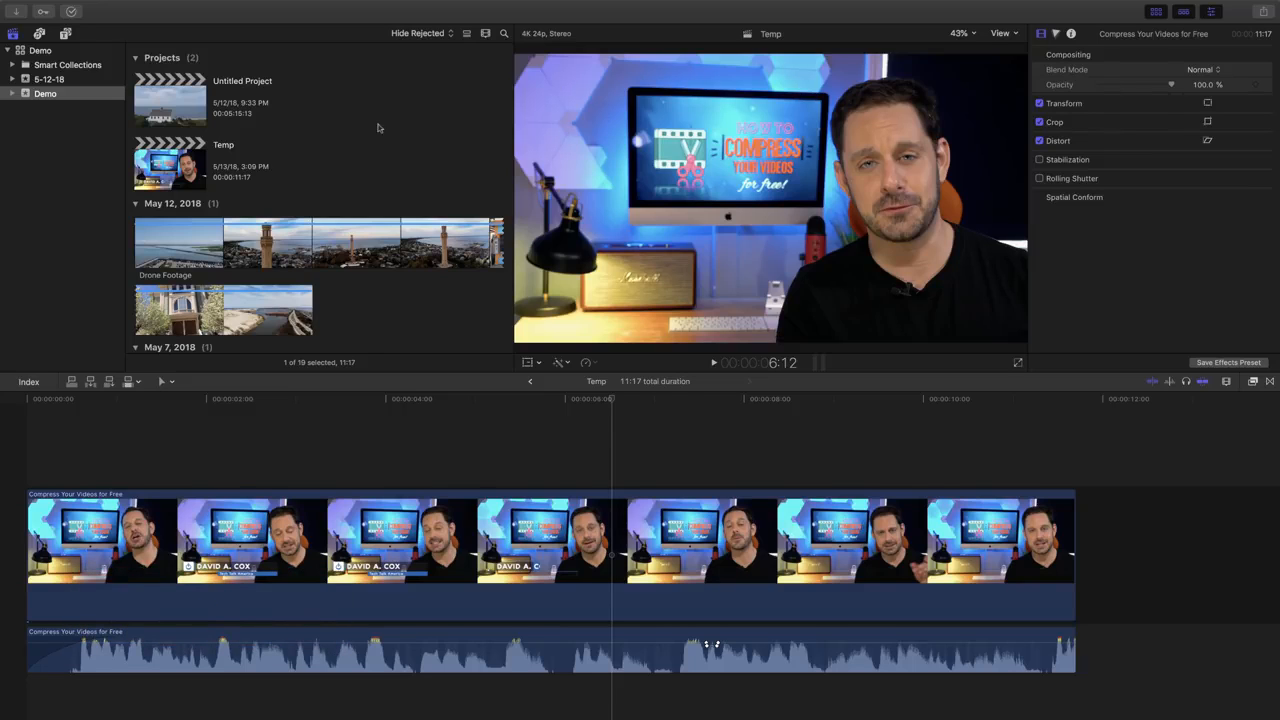
# Step: Connect the Digital Technology Corporate (short version) music below the detached audio and align it with the start of the timeline
pyautogui.scroll(-10, 378, 127)
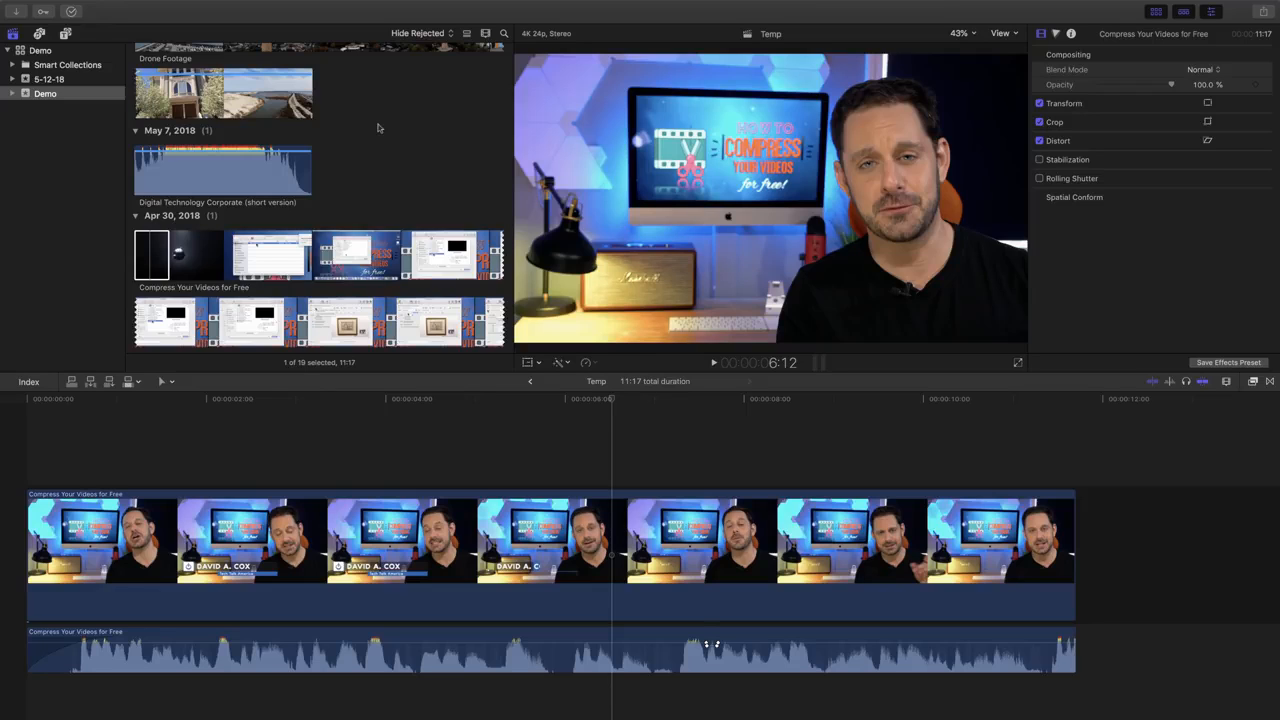
pyautogui.click(182, 180)
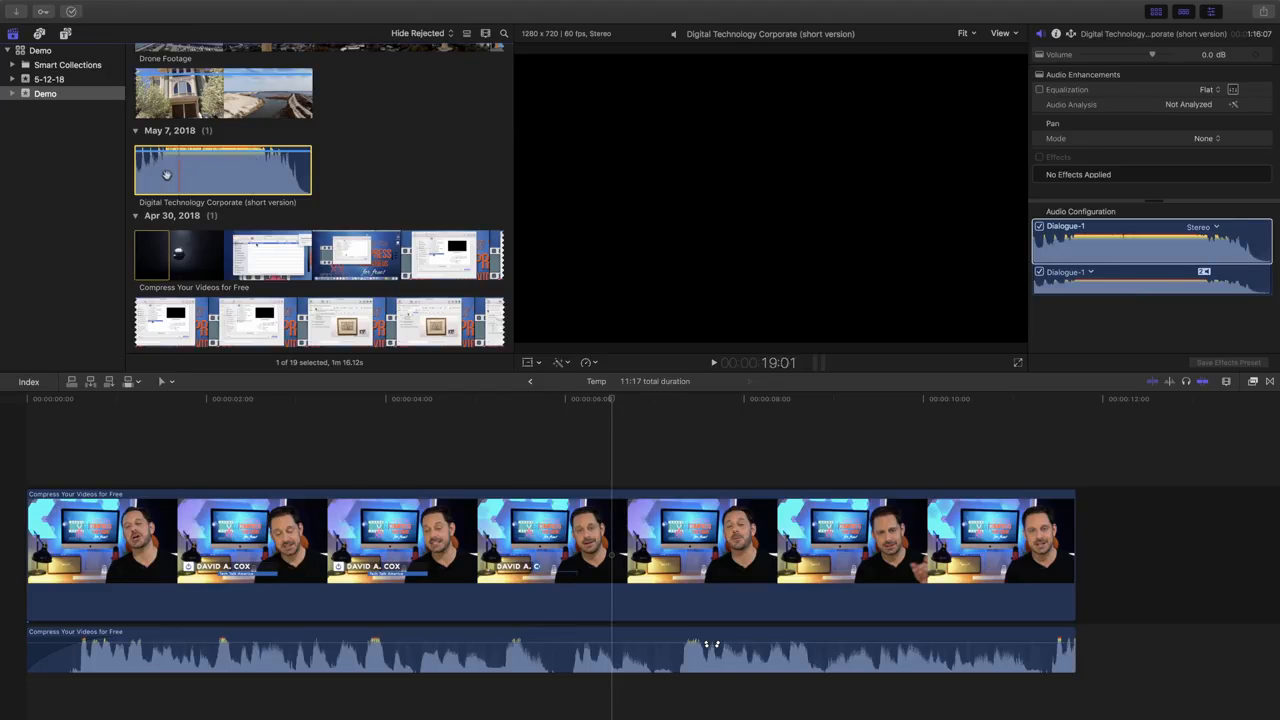
pyautogui.moveTo(232, 172); pyautogui.dragTo(40, 692)
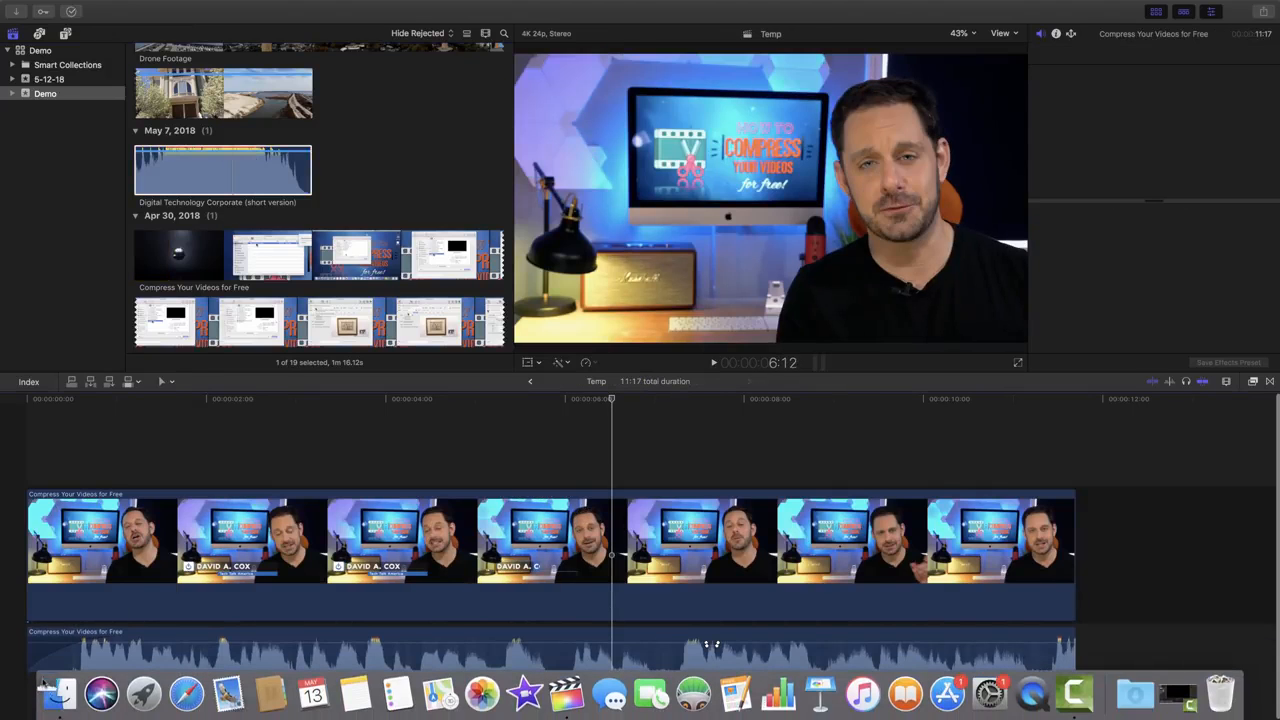
pyautogui.press('space')
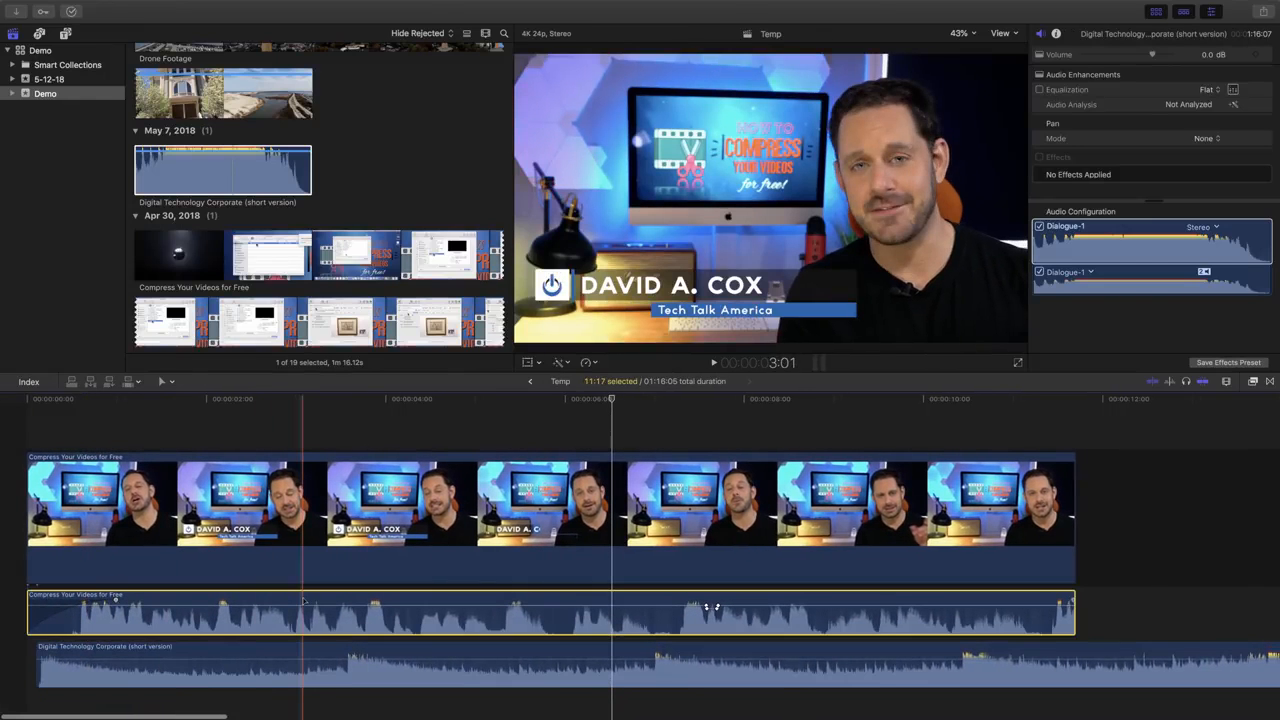
pyautogui.moveTo(270, 655); pyautogui.dragTo(252, 646)
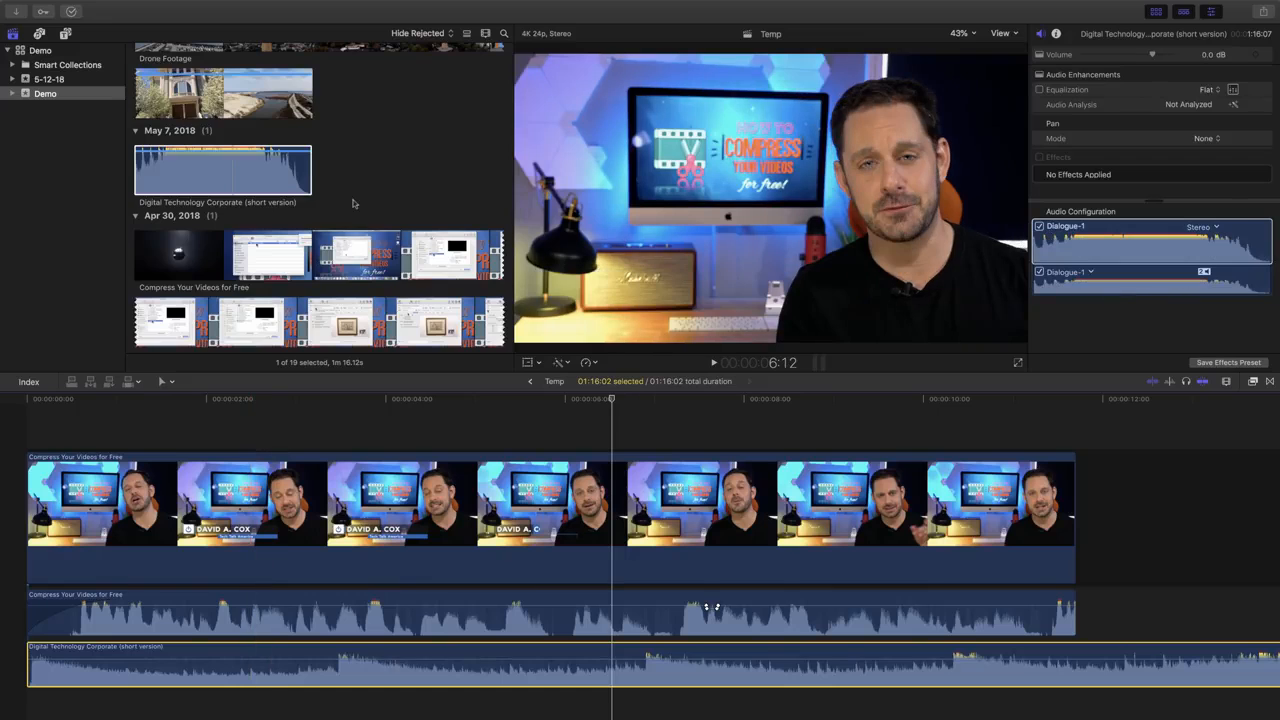
# Step: Connect The Legend Begins music at the timeline's start and disable the Digital Technology Corporate (short version) clip
pyautogui.scroll(-10, 351, 200)
pyautogui.moveTo(279, 287); pyautogui.dragTo(128, 645)
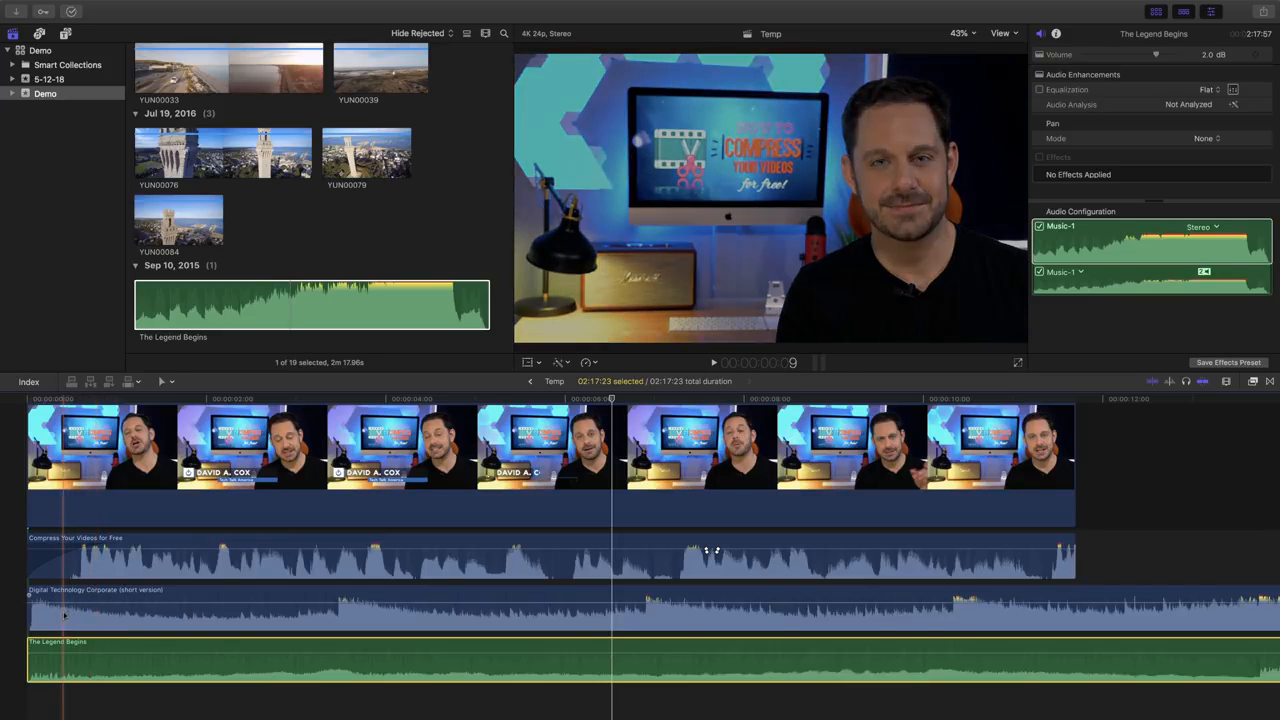
pyautogui.click(64, 614)
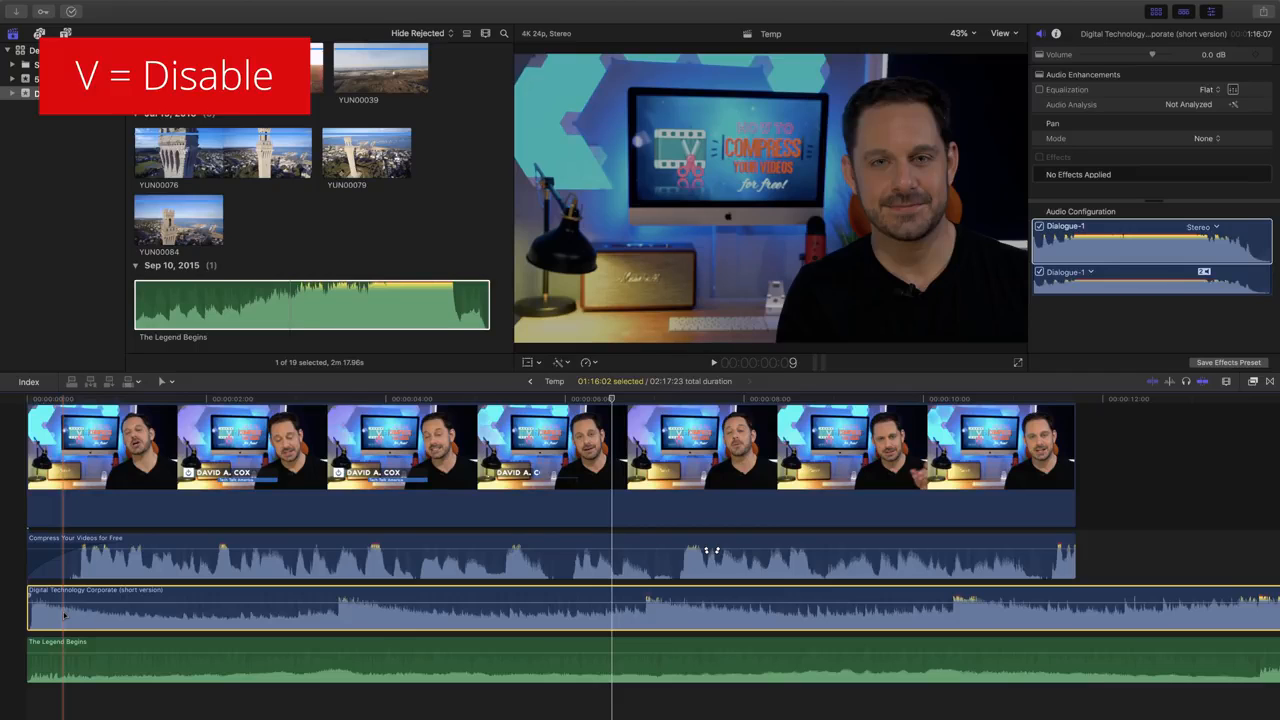
pyautogui.press('v')
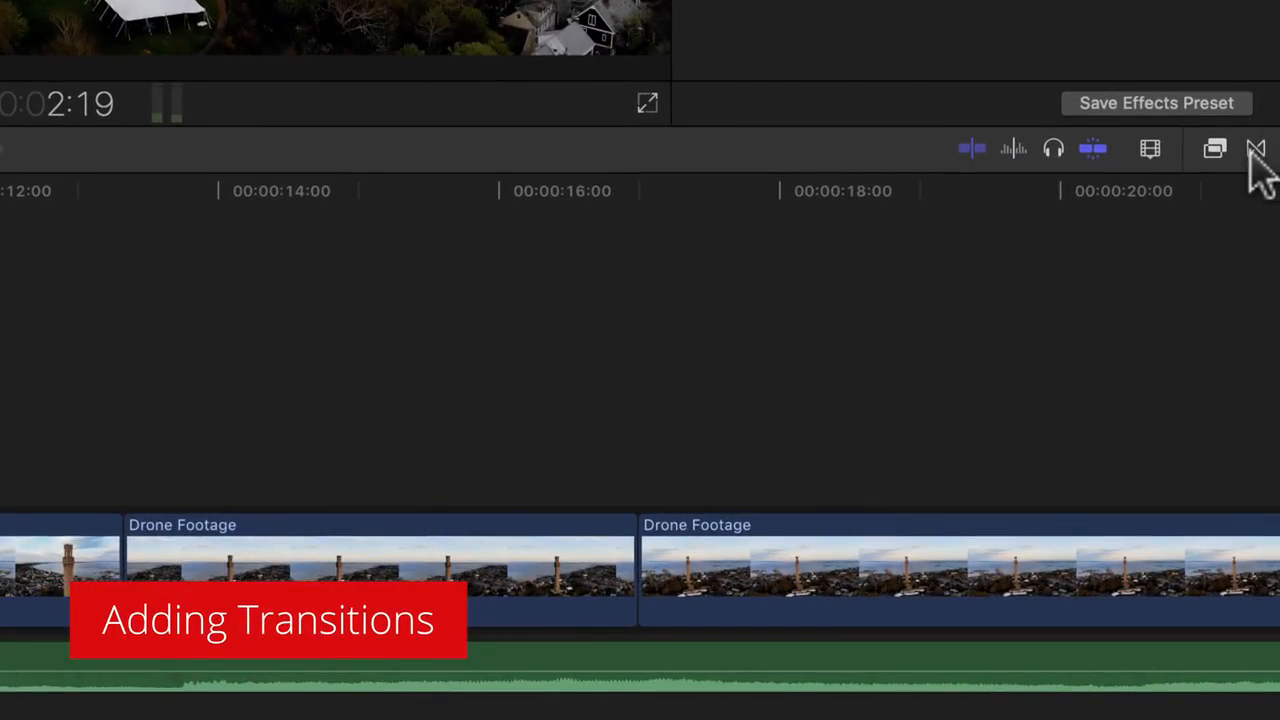
# Step: Browse the installed transitions and apply Cross Dissolve to the start of the first Drone Footage clip in Untitled Project
pyautogui.click(1255, 150)
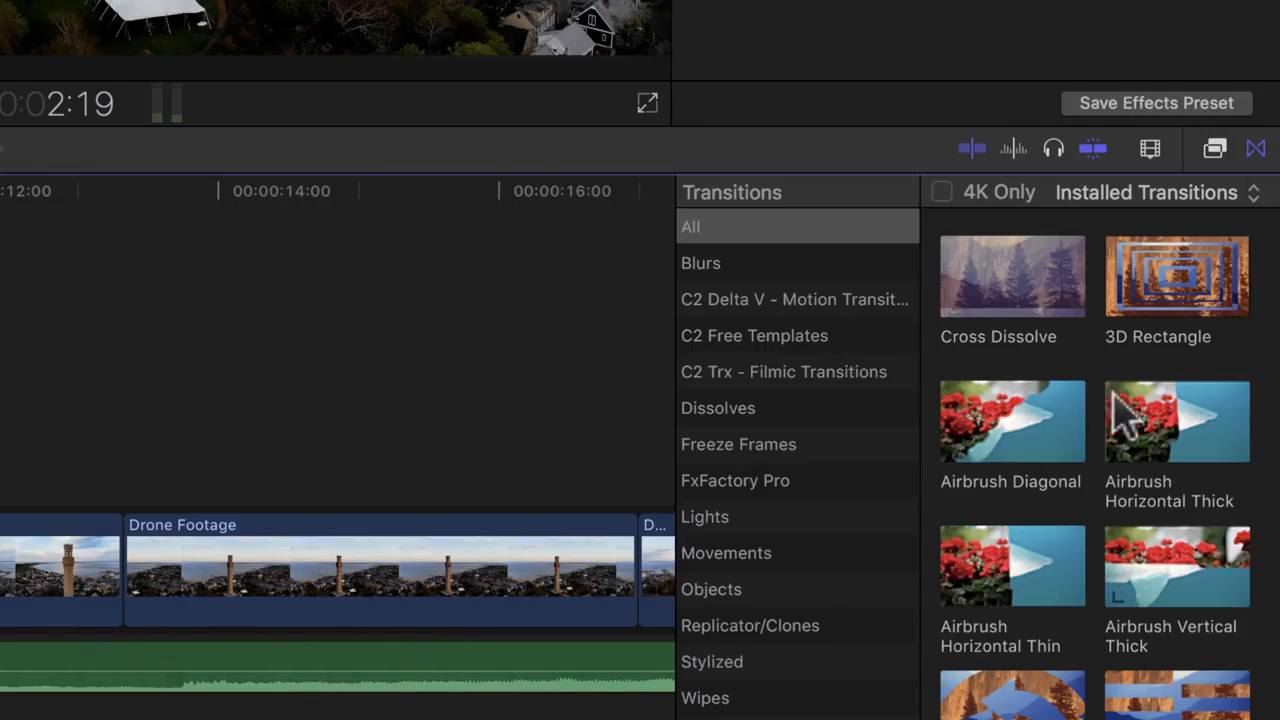
pyautogui.scroll(-4, 1100, 445)
pyautogui.scroll(4, 1100, 445)
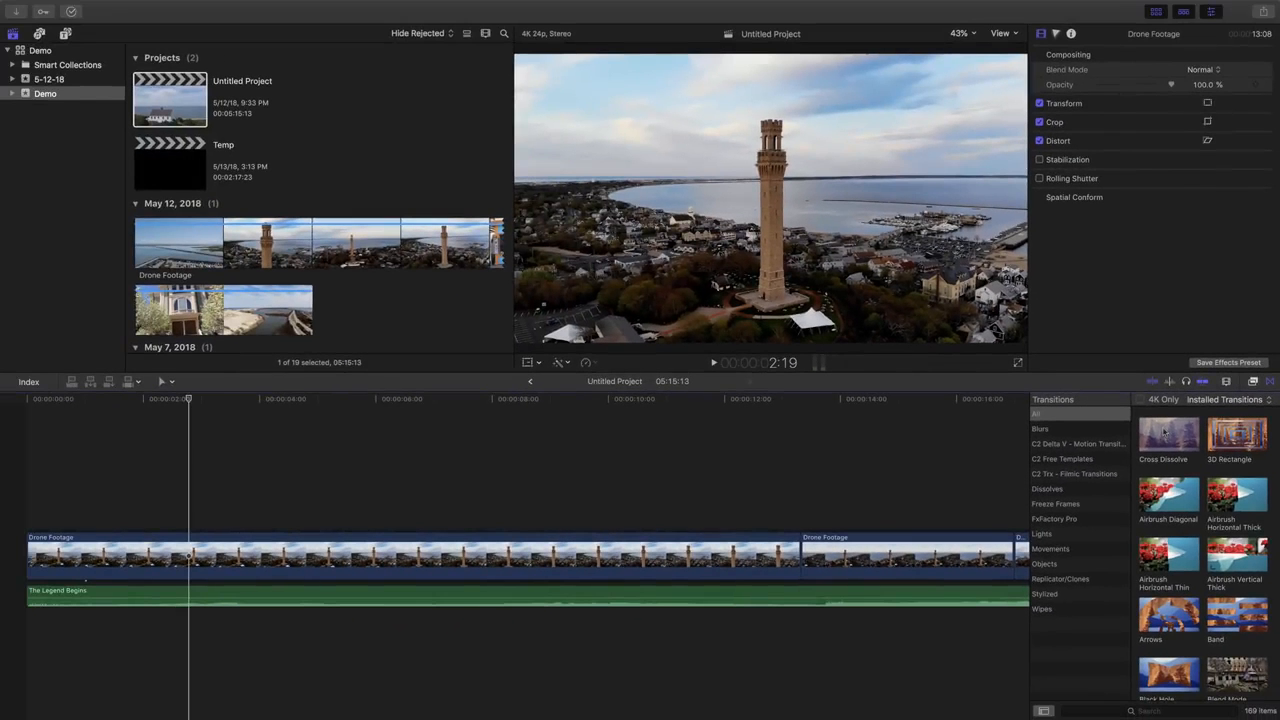
pyautogui.moveTo(1010, 278); pyautogui.dragTo(826, 248)
pyautogui.moveTo(1092, 425); pyautogui.dragTo(61, 550)
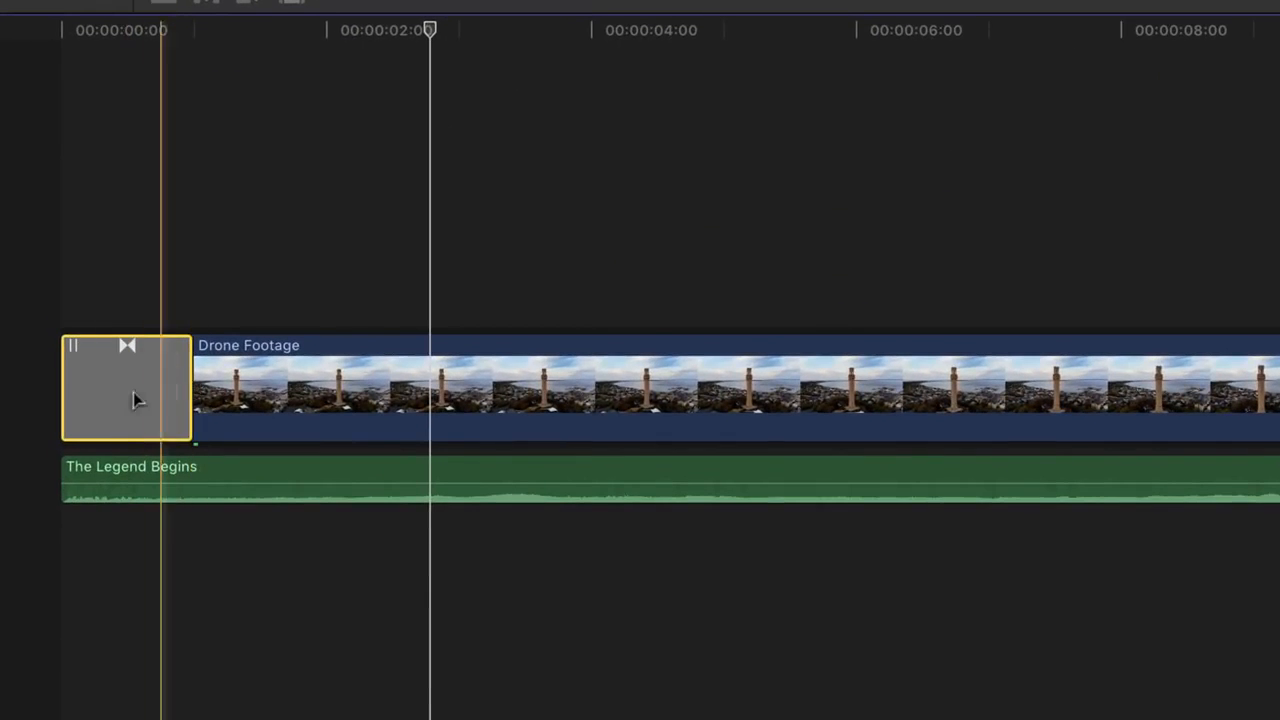
# Step: Lengthen the opening Cross Dissolve transition to about 02:22 (seconds and frames)
pyautogui.click(183, 384)
pyautogui.moveTo(183, 384); pyautogui.dragTo(436, 393)
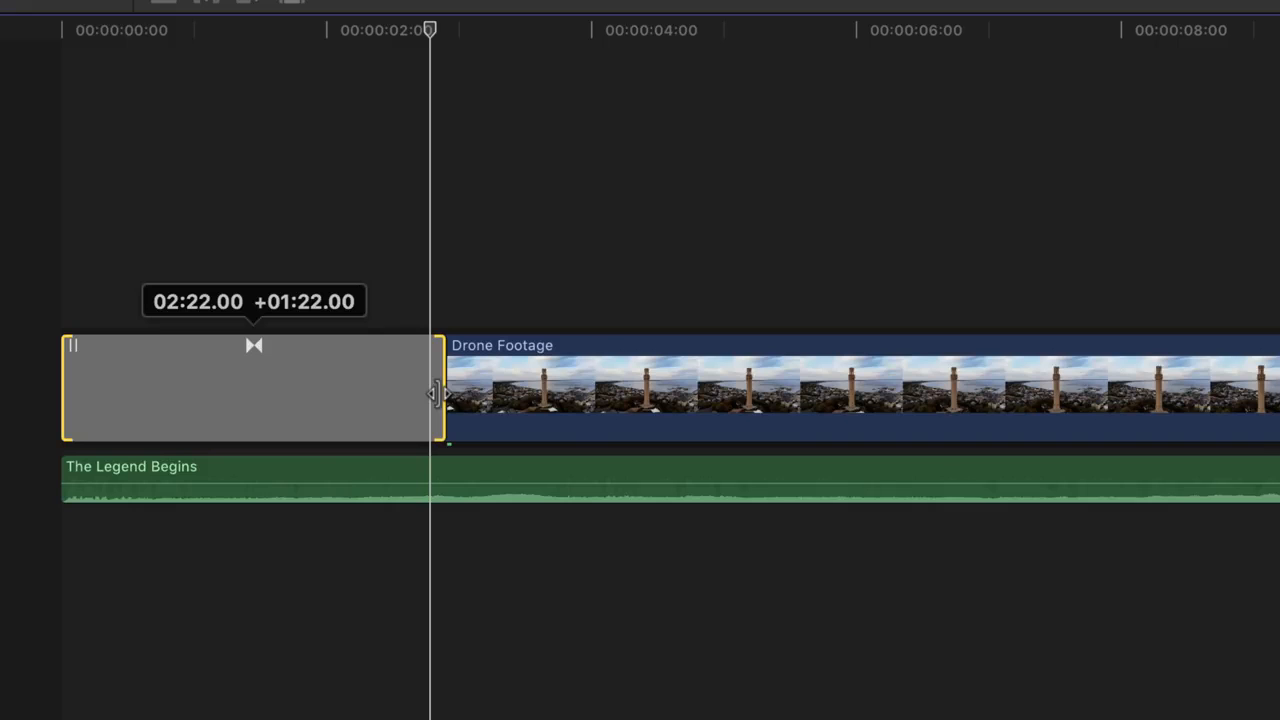
pyautogui.moveTo(436, 393); pyautogui.dragTo(434, 393)
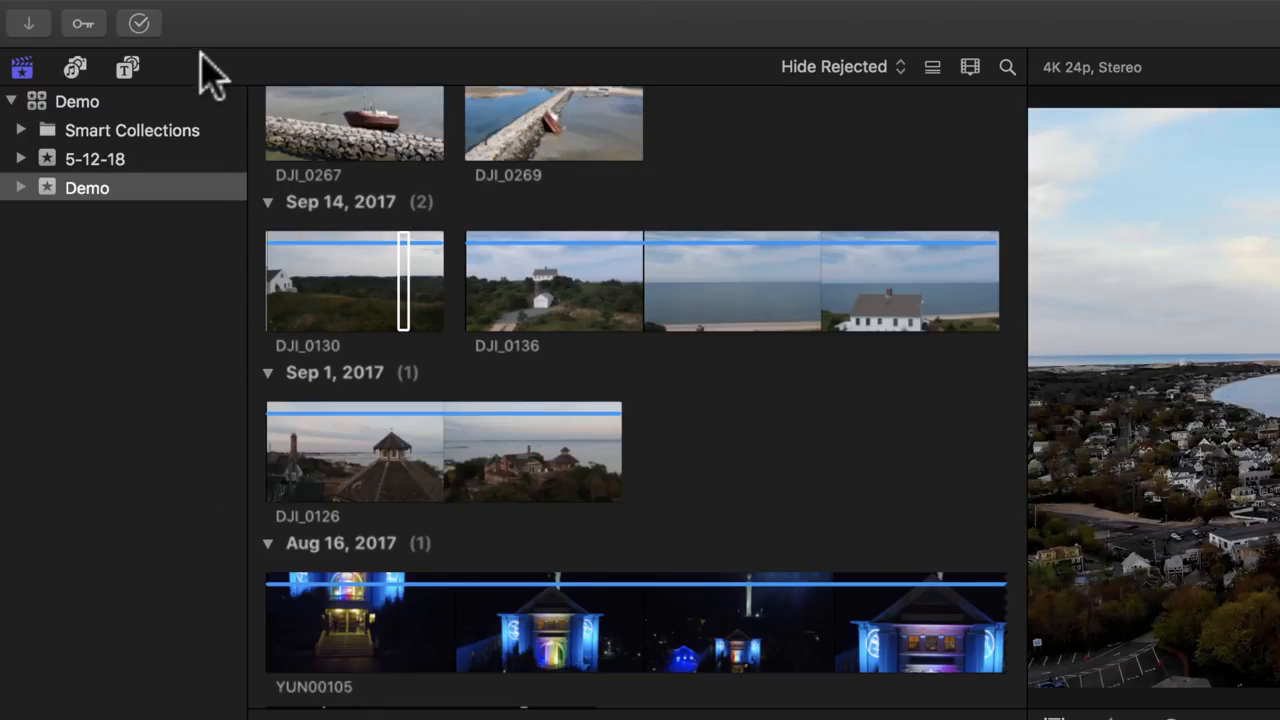
# Step: Try a Basic Title above the first Drone Footage clip, trimmed to about 07:16 (seconds and frames), and delete it
pyautogui.click(128, 70)
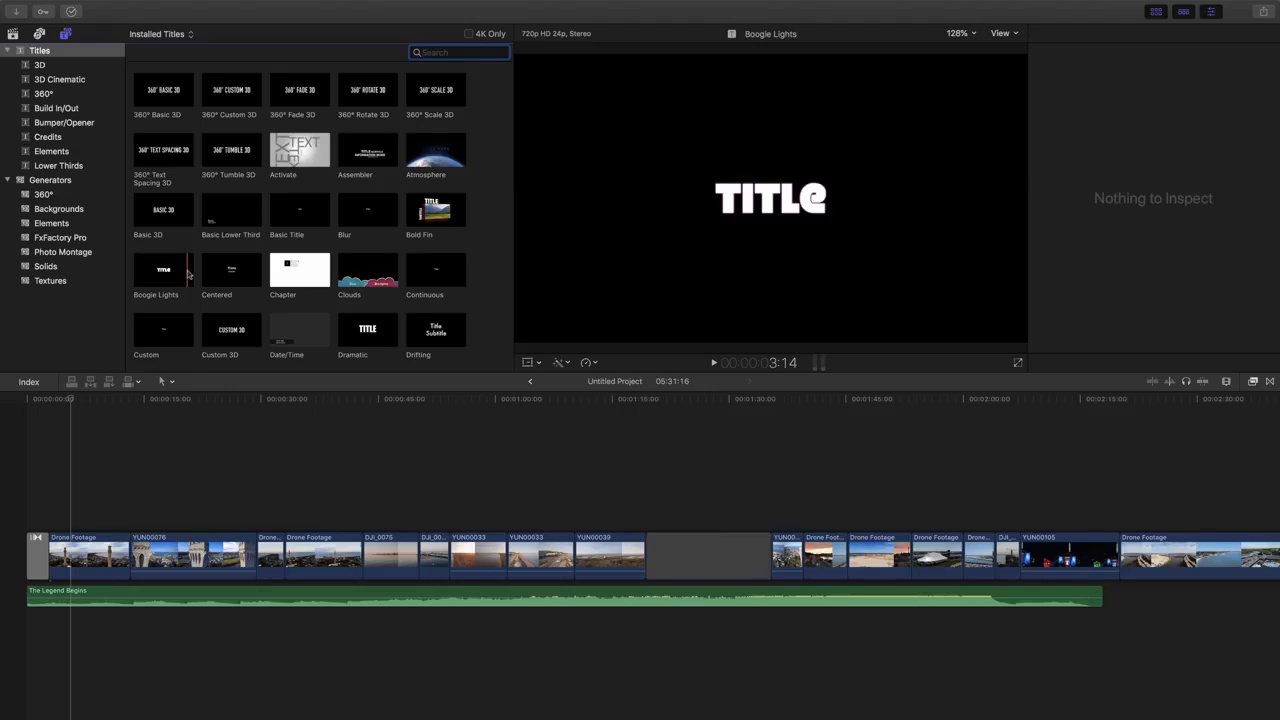
pyautogui.click(310, 210)
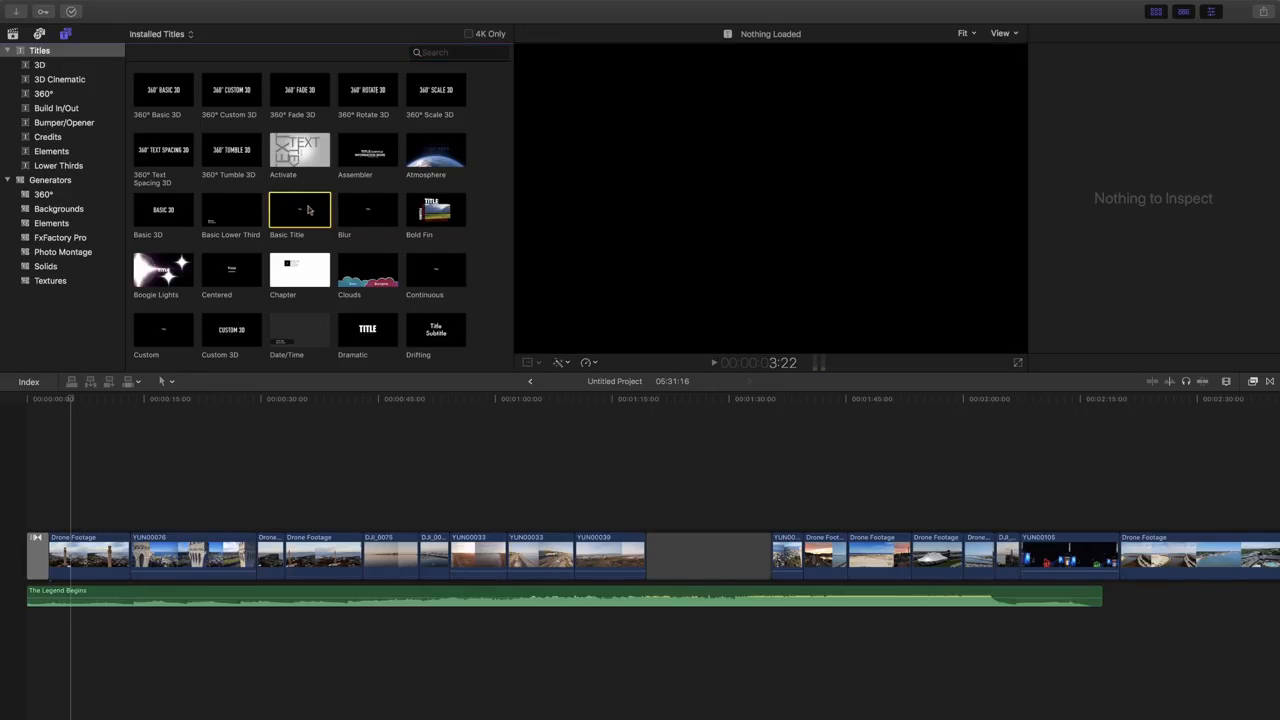
pyautogui.moveTo(308, 210); pyautogui.dragTo(76, 495)
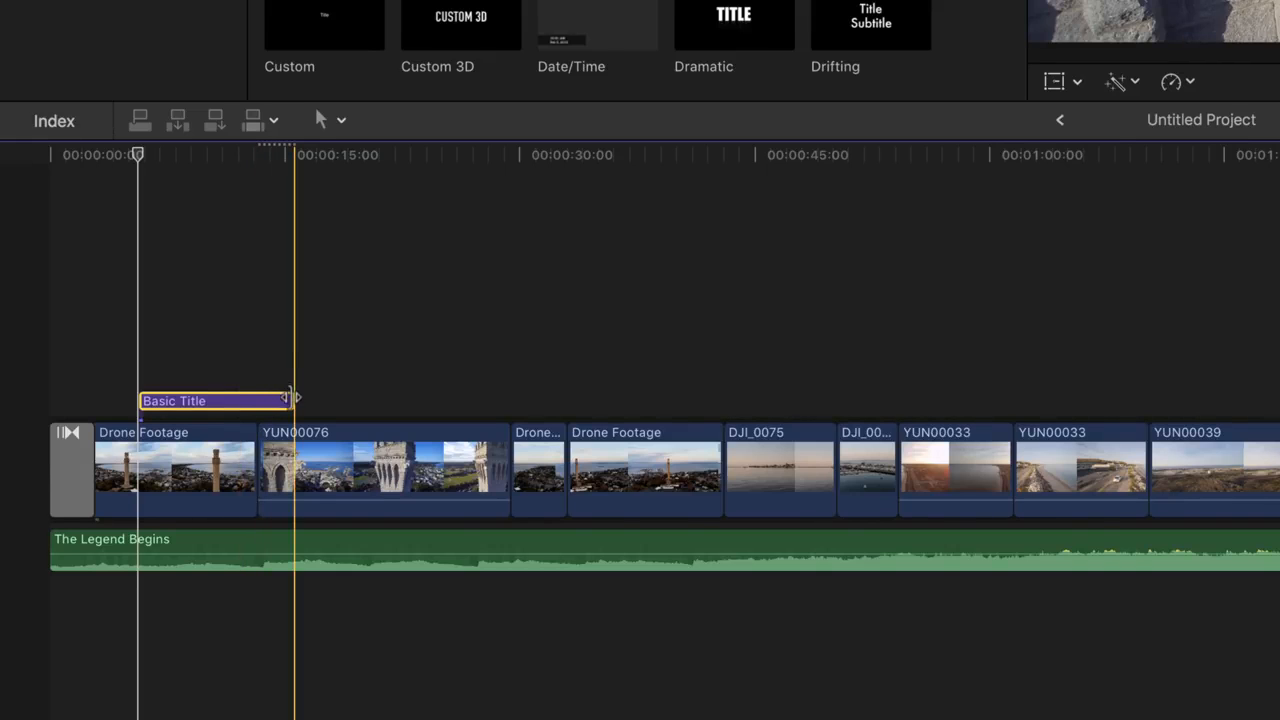
pyautogui.click(290, 400)
pyautogui.moveTo(290, 400); pyautogui.dragTo(248, 400)
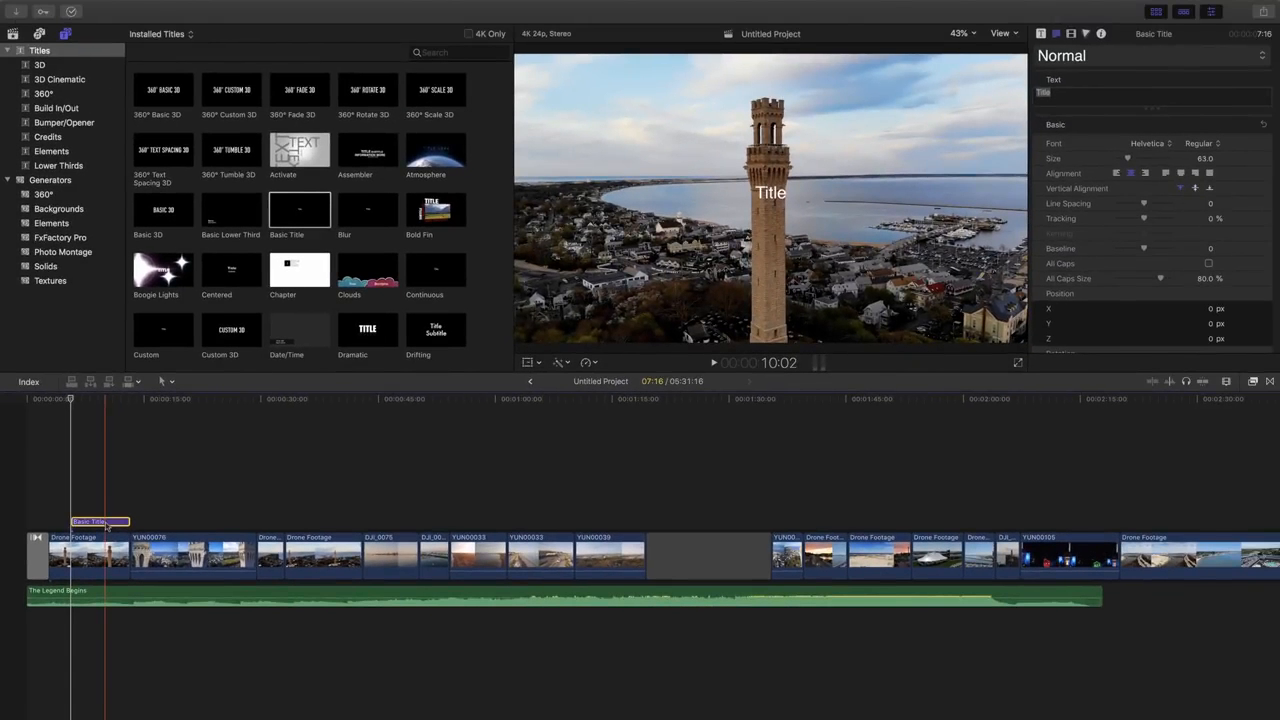
pyautogui.press('Delete')
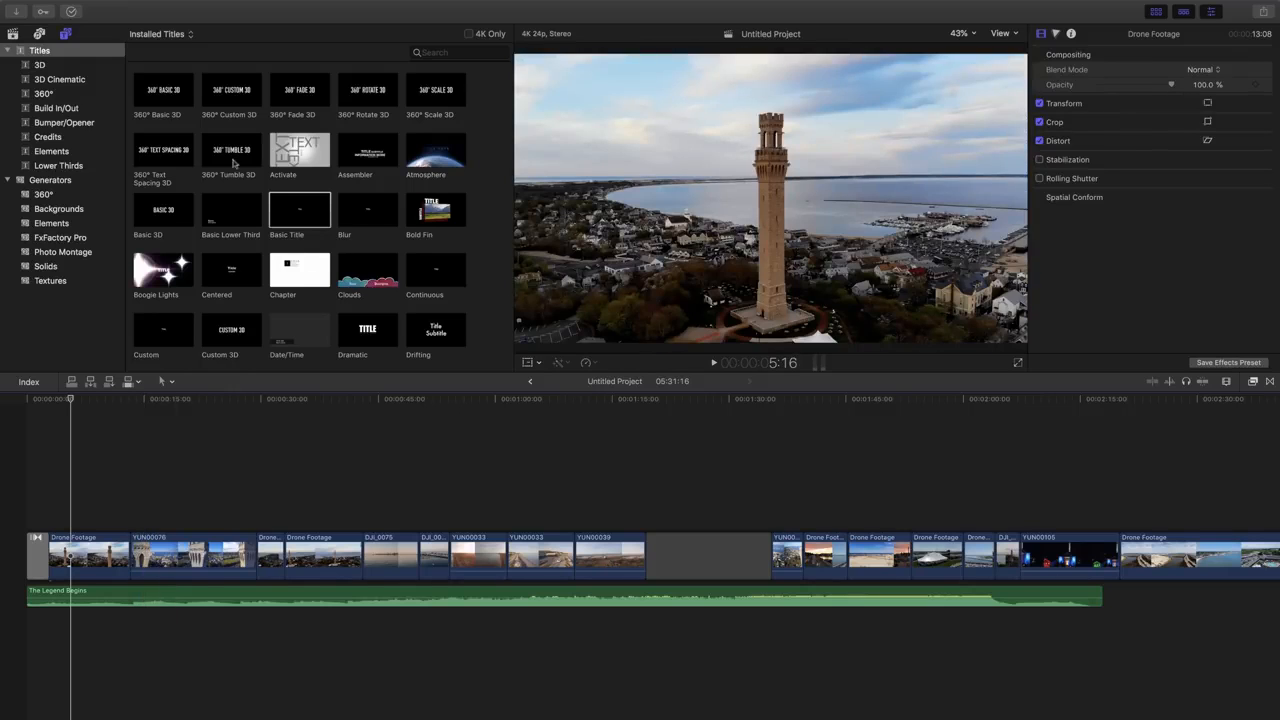
# Step: Try the Fade 3D title at the very start of the timeline, ahead of the opening transition, and delete it
pyautogui.scroll(-3, 310, 100)
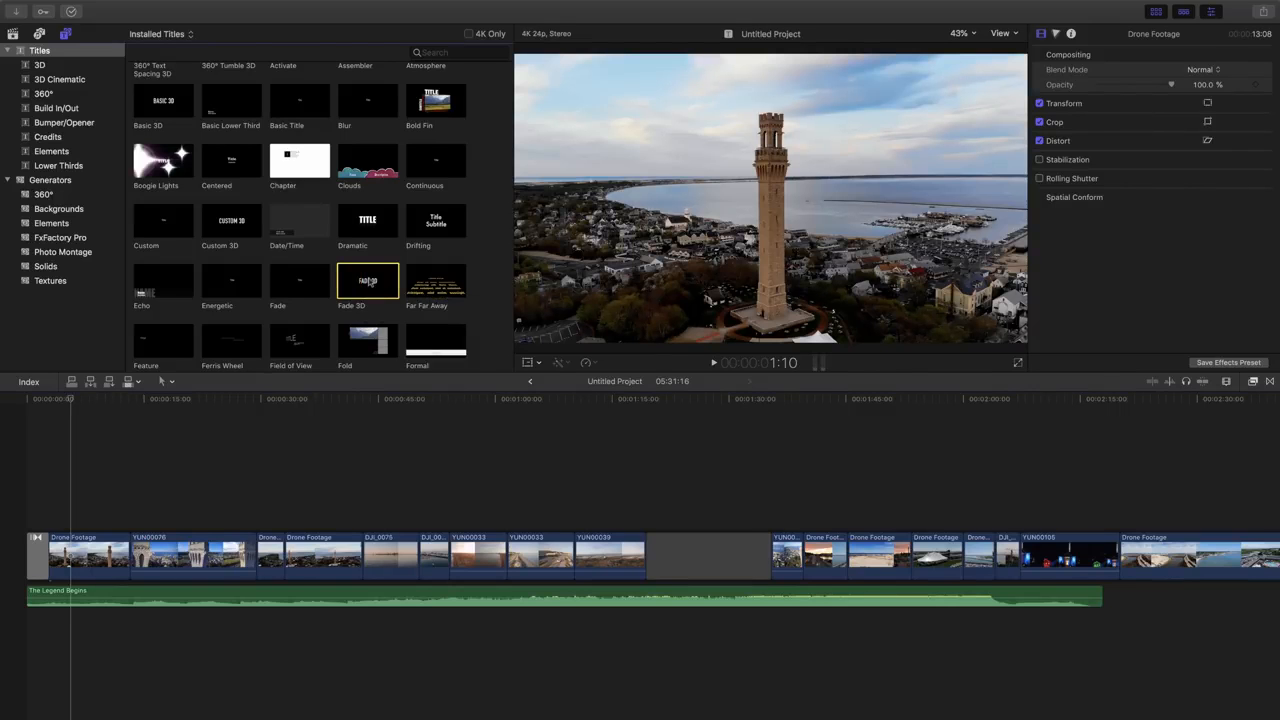
pyautogui.moveTo(370, 283); pyautogui.dragTo(132, 563)
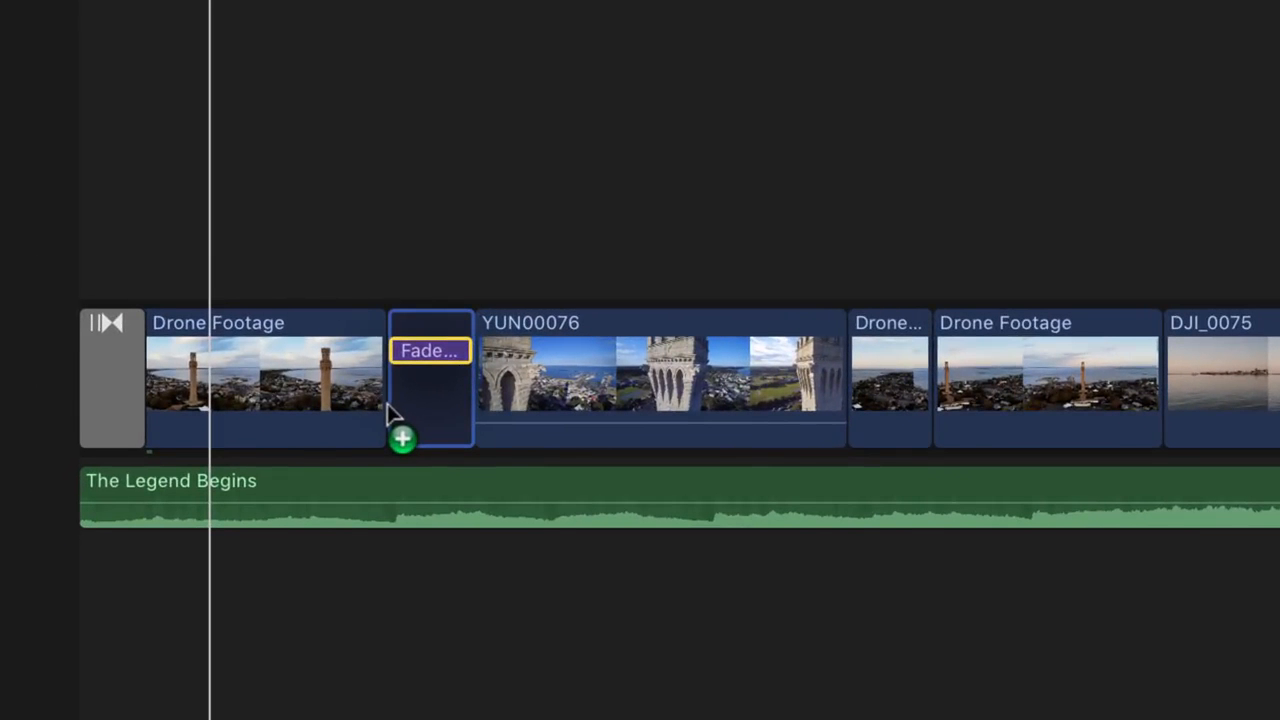
pyautogui.moveTo(389, 408); pyautogui.dragTo(63, 394)
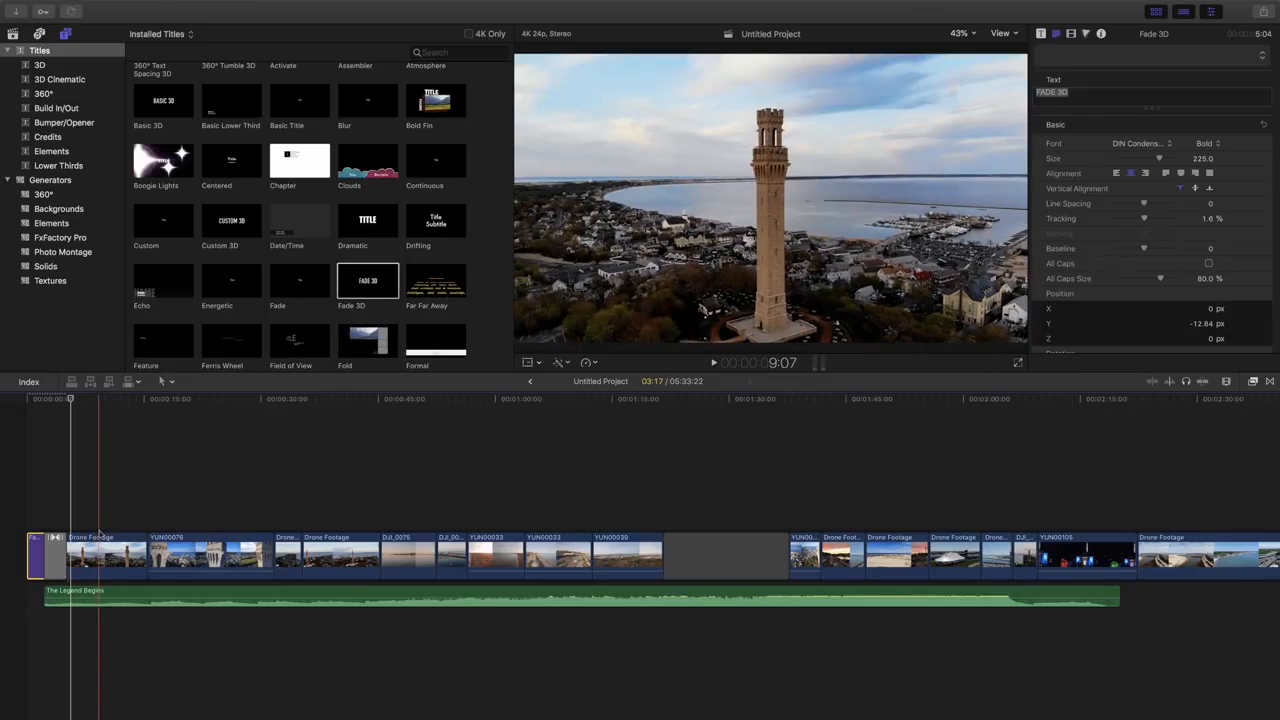
pyautogui.click(35, 550)
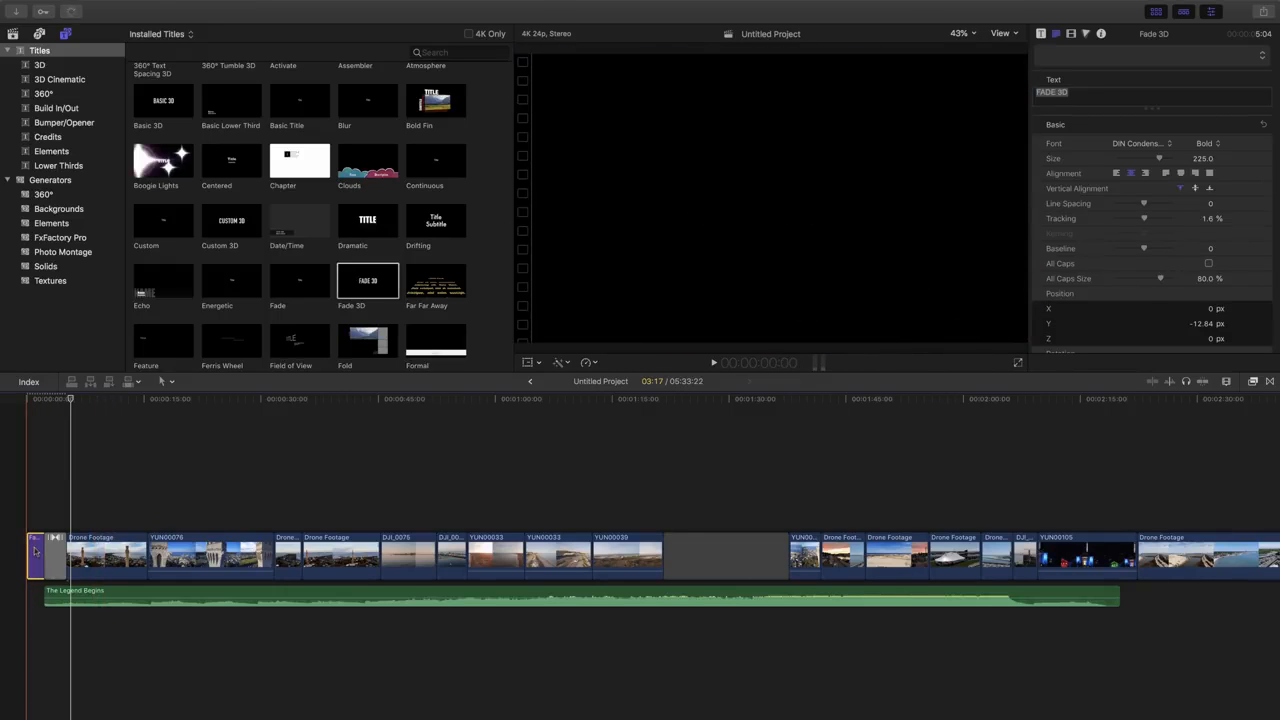
pyautogui.press('Delete')
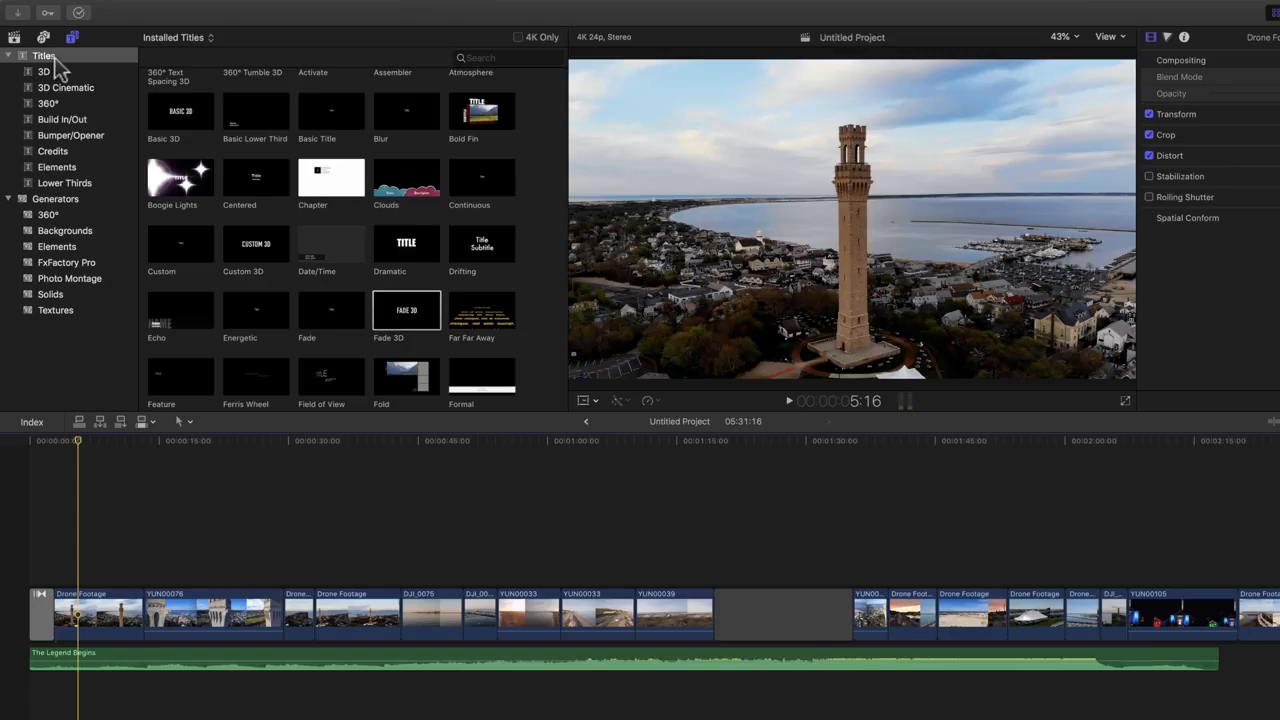
# Step: Browse the installed generators and preview the Drifting background
pyautogui.click(78, 201)
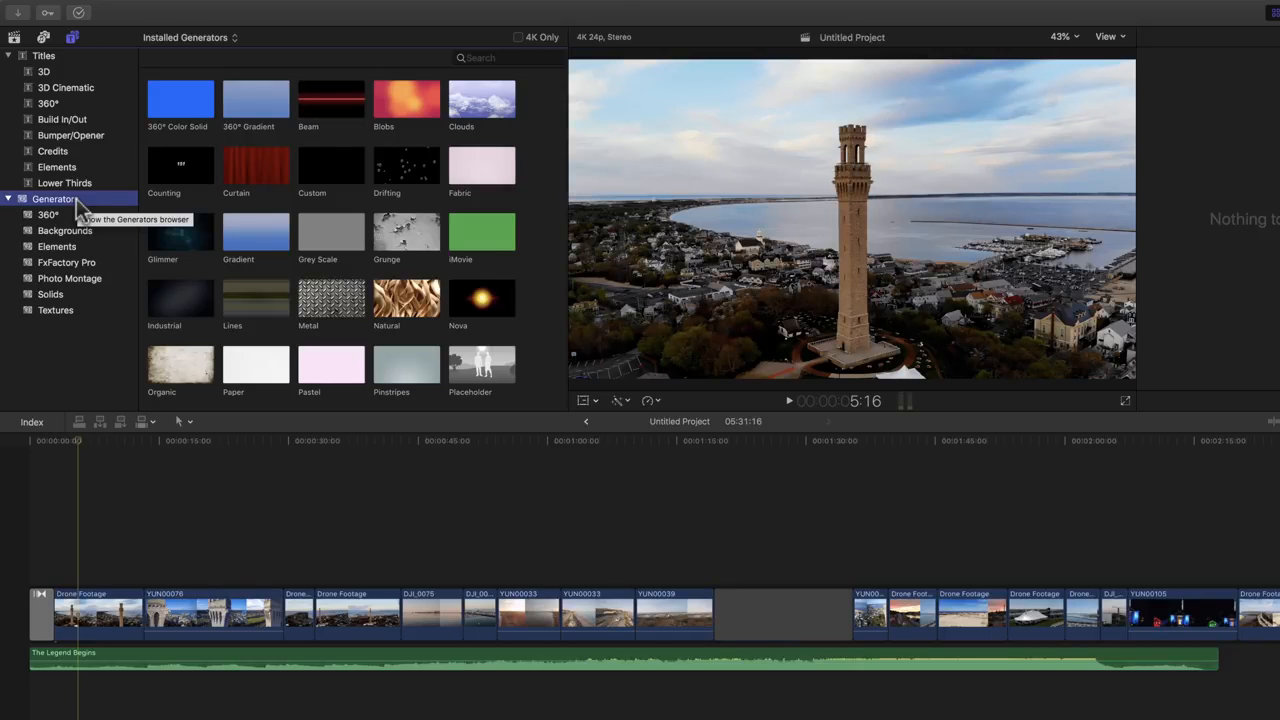
pyautogui.click(456, 106)
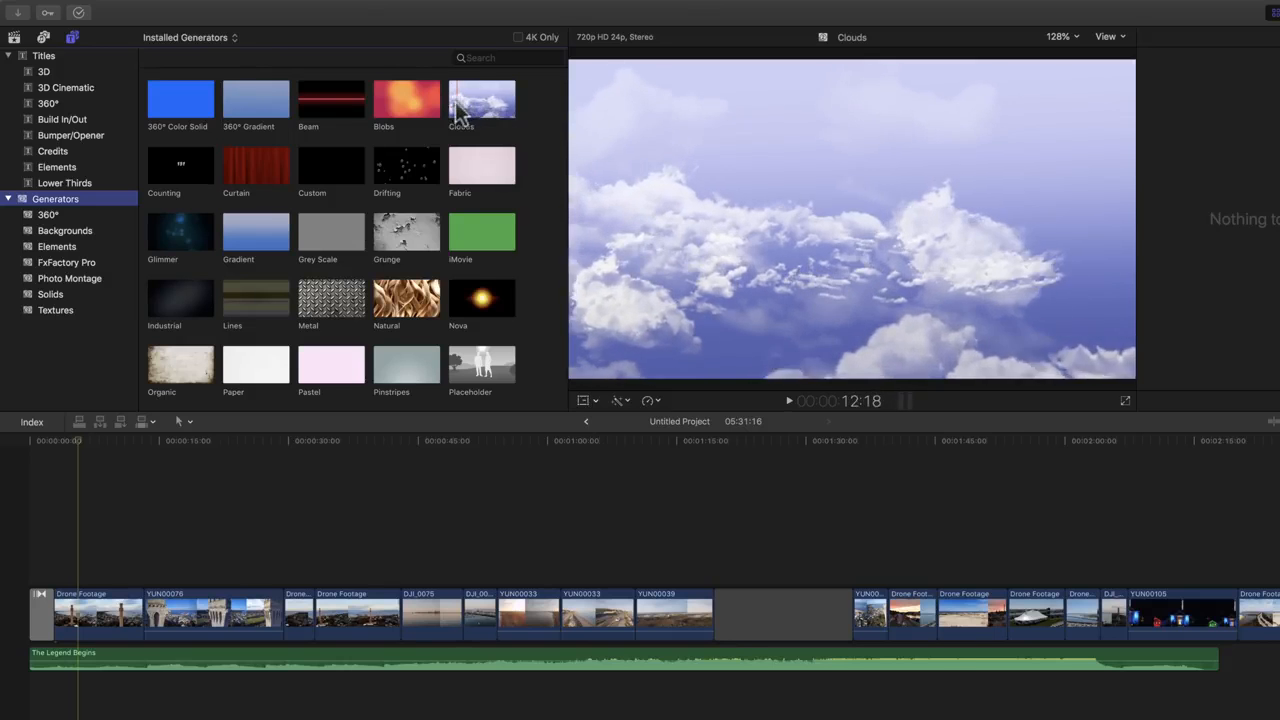
pyautogui.click(388, 174)
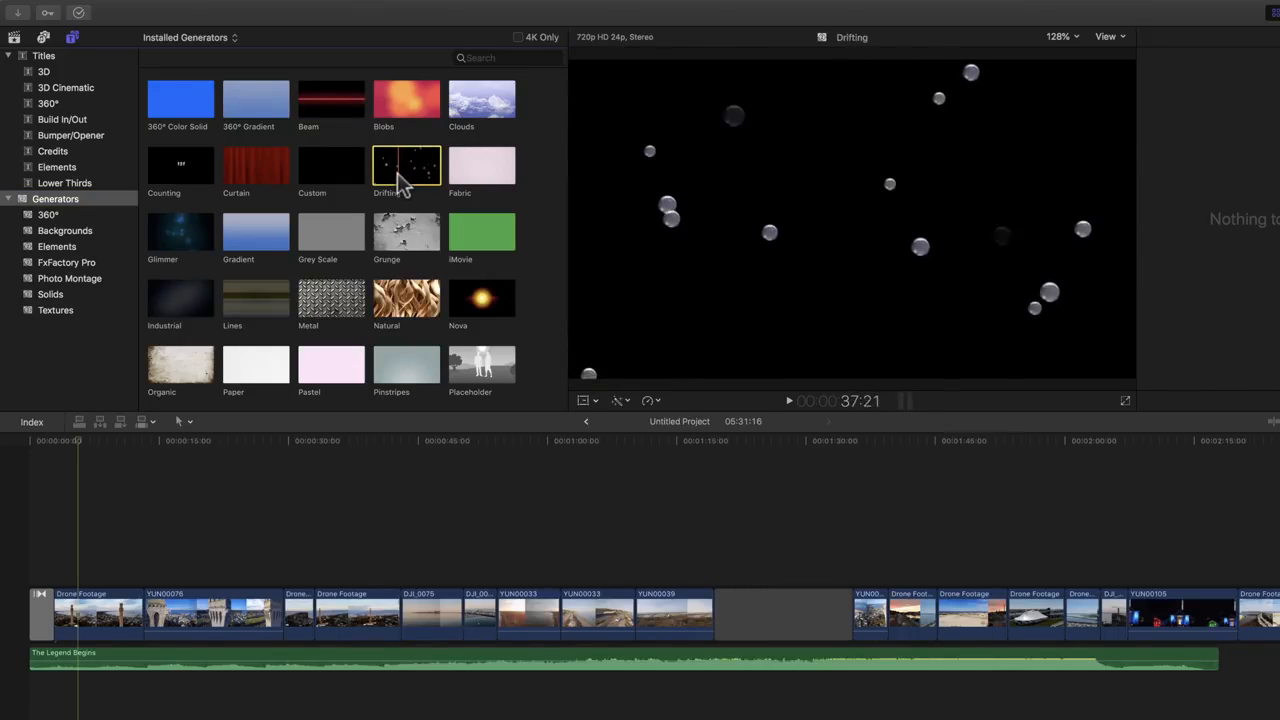
pyautogui.press('space')
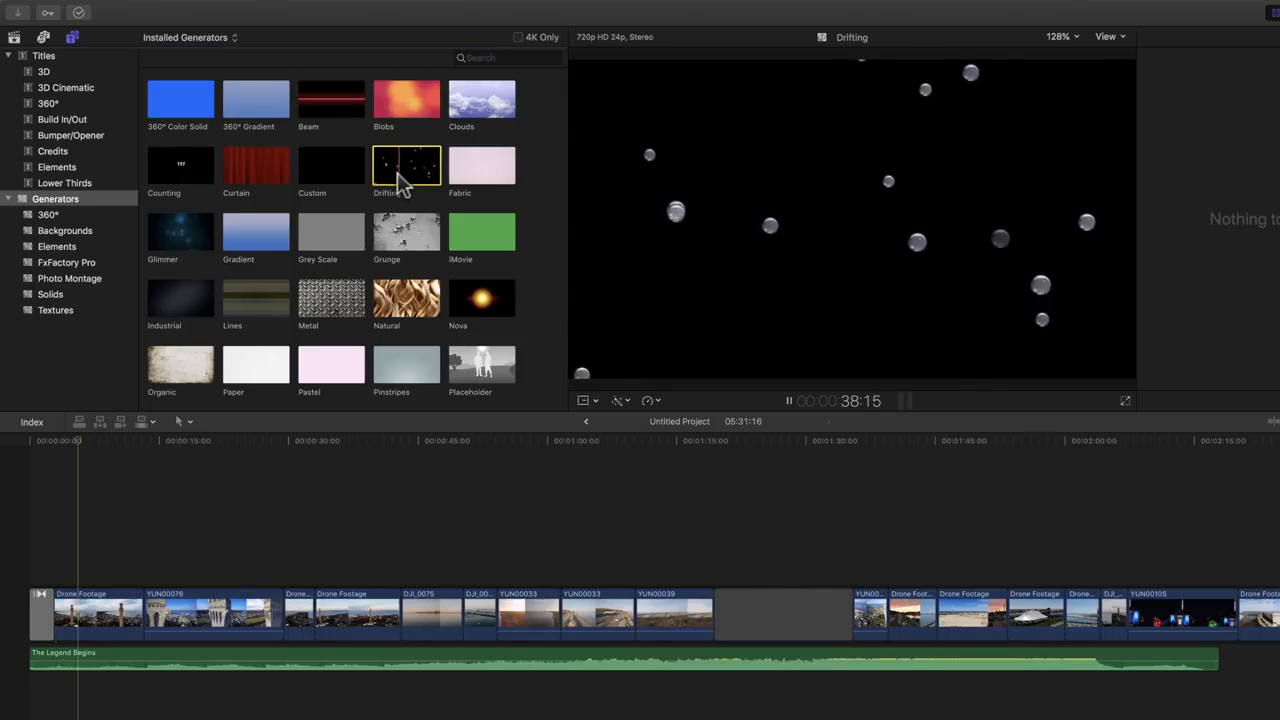
pyautogui.scroll(-5, 430, 180)
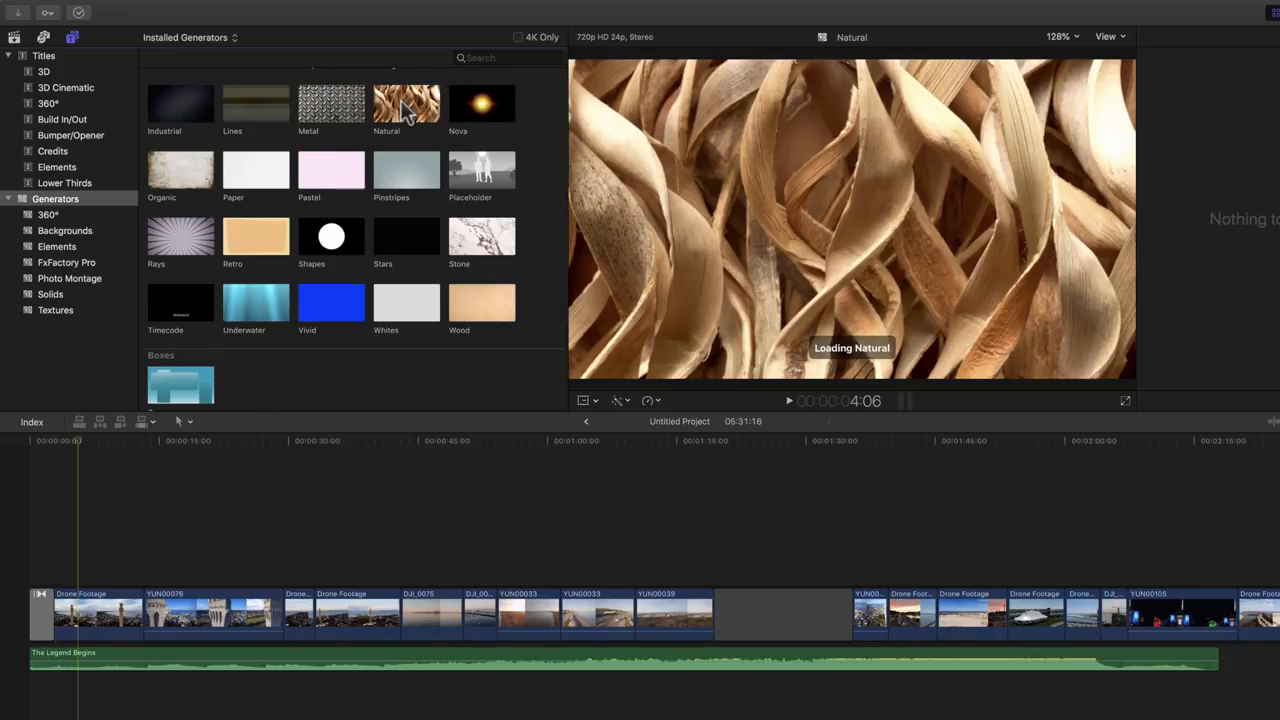
pyautogui.scroll(5, 403, 105)
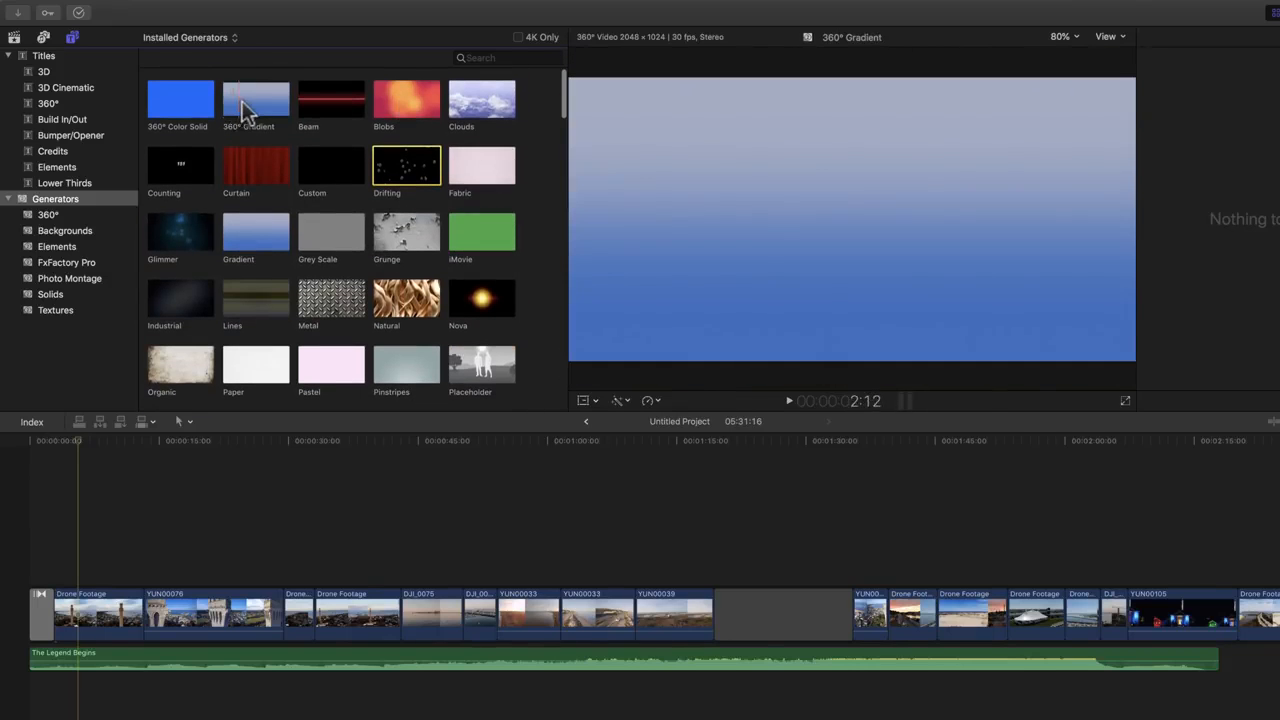
# Step: Insert the Glimmer generator at the beginning of the timeline, before the opening transition, and play part of it
pyautogui.click(179, 230)
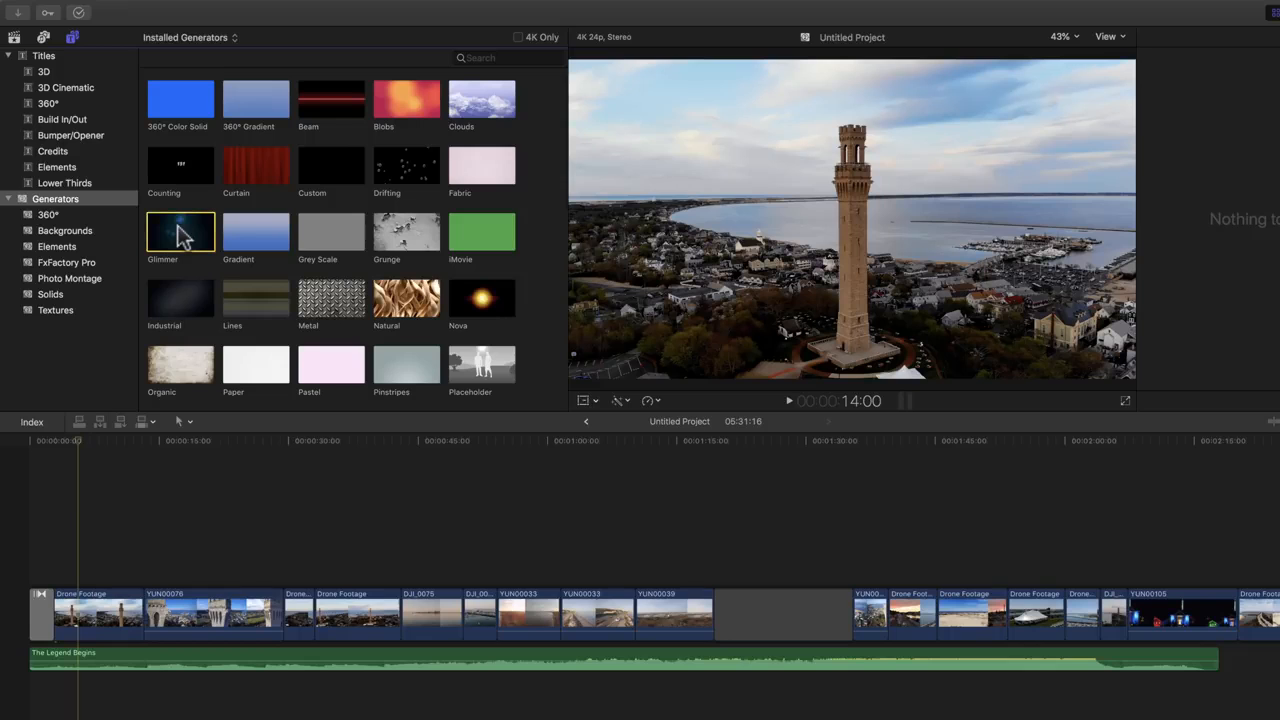
pyautogui.moveTo(179, 230); pyautogui.dragTo(8, 625)
pyautogui.hotkey('ctrl', 'Left')
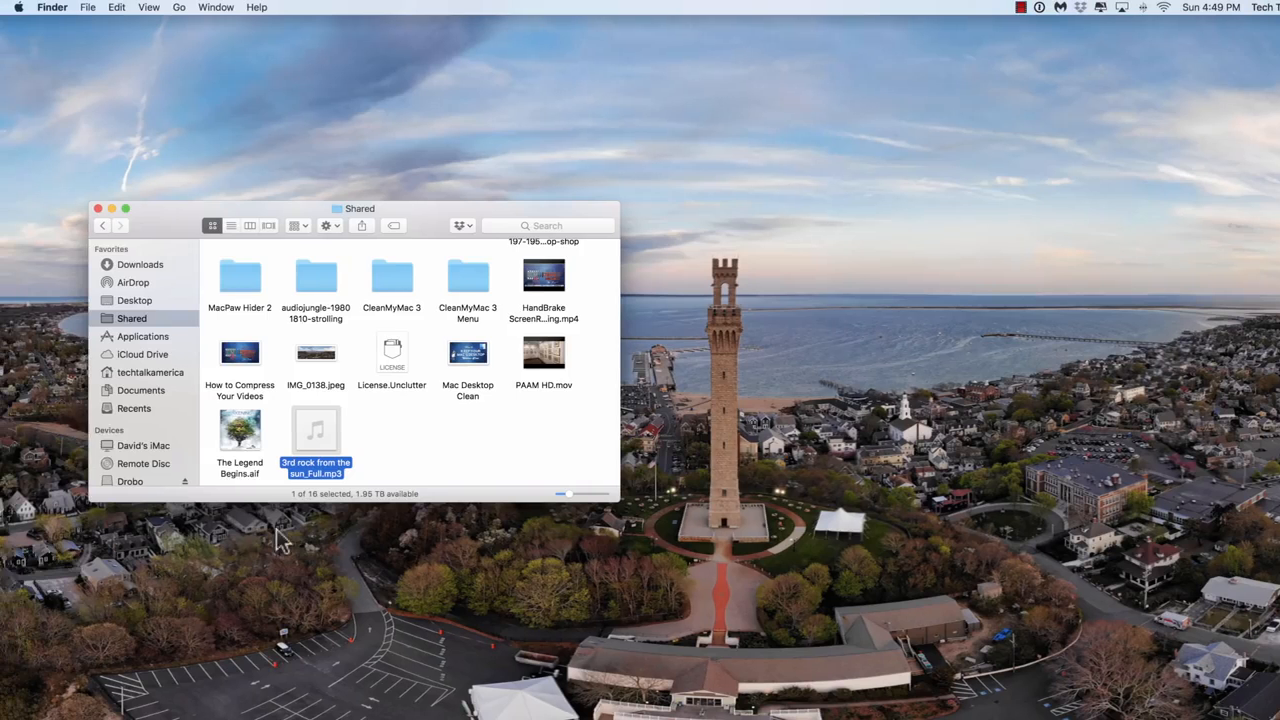
pyautogui.hotkey('ctrl', 'Right')
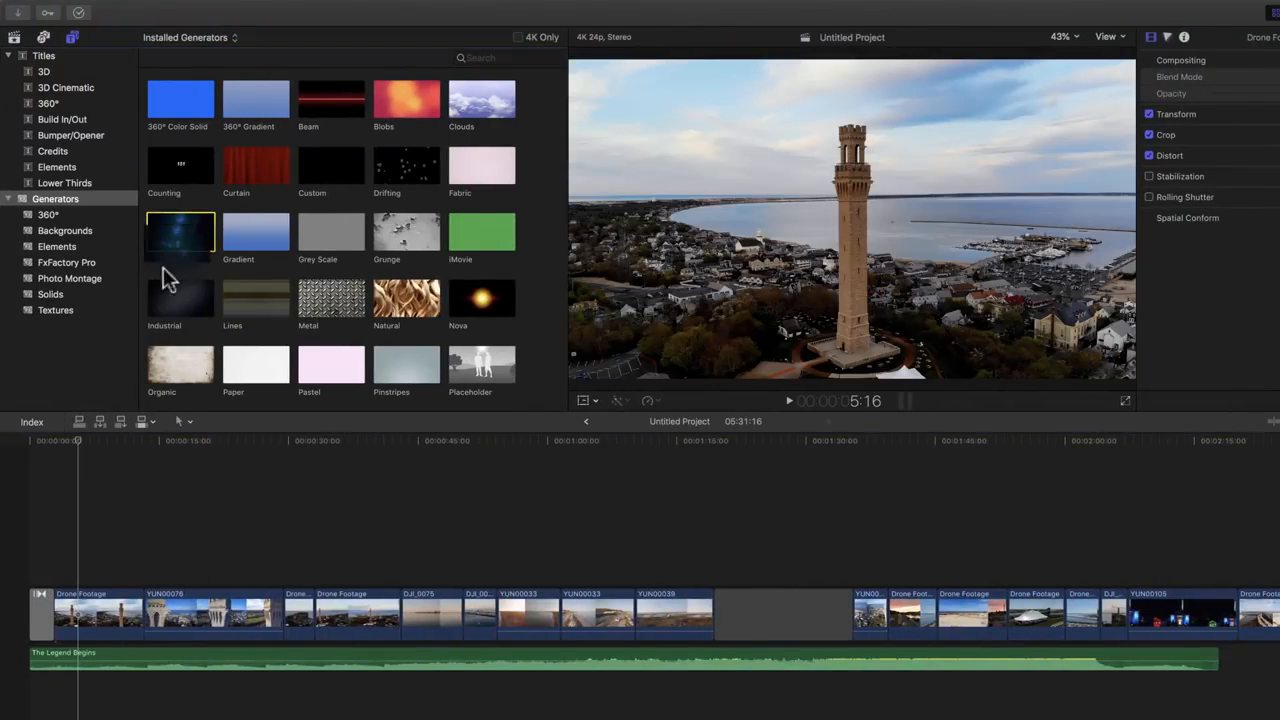
pyautogui.moveTo(163, 267); pyautogui.dragTo(30, 624)
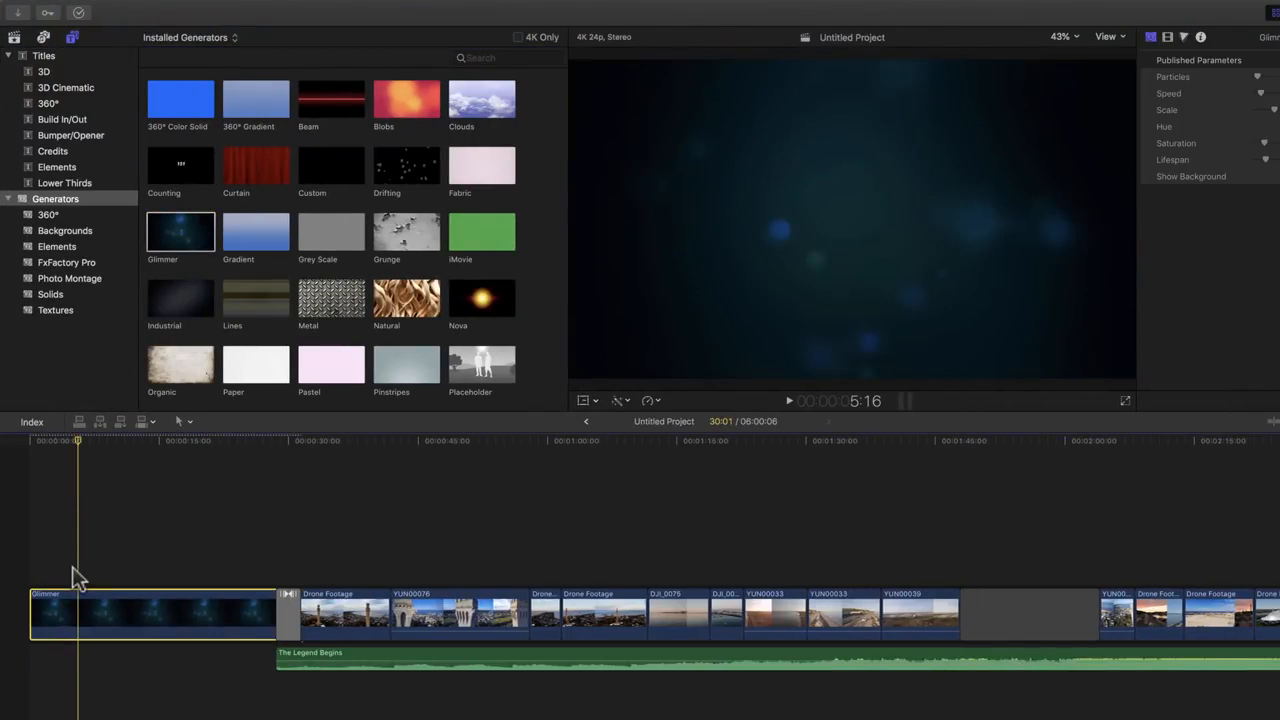
pyautogui.press('space')
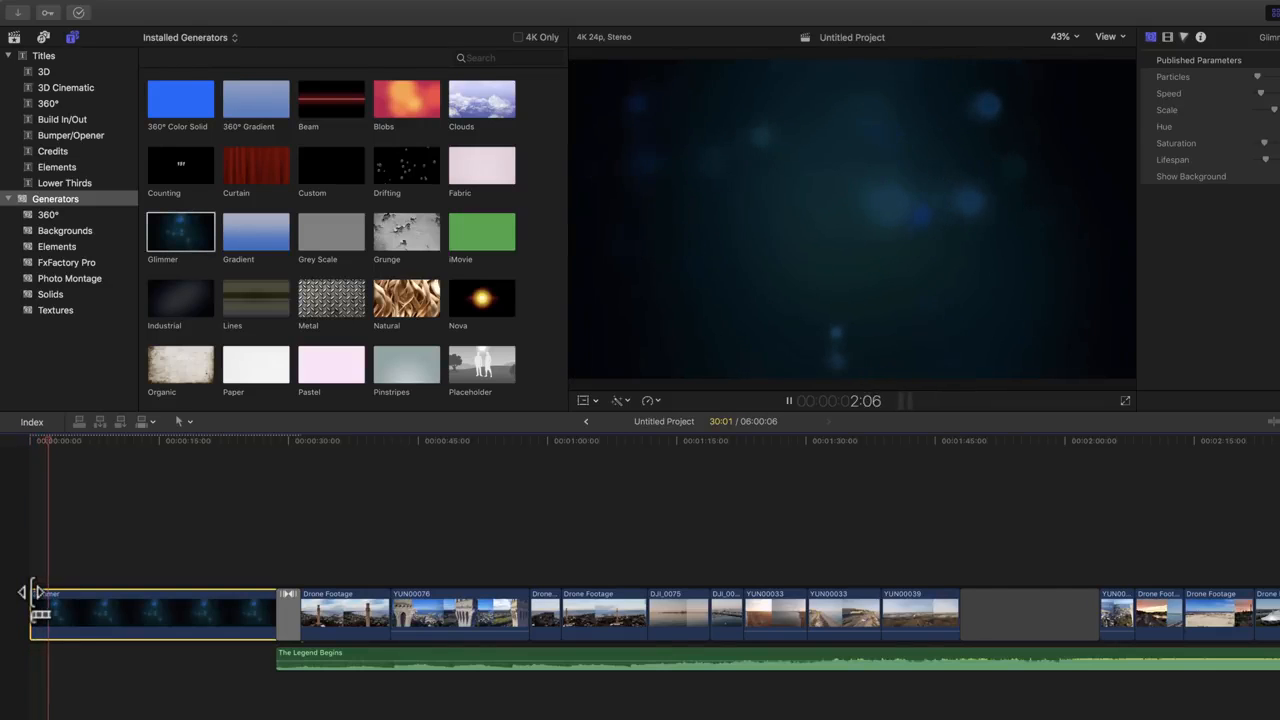
pyautogui.press('space')
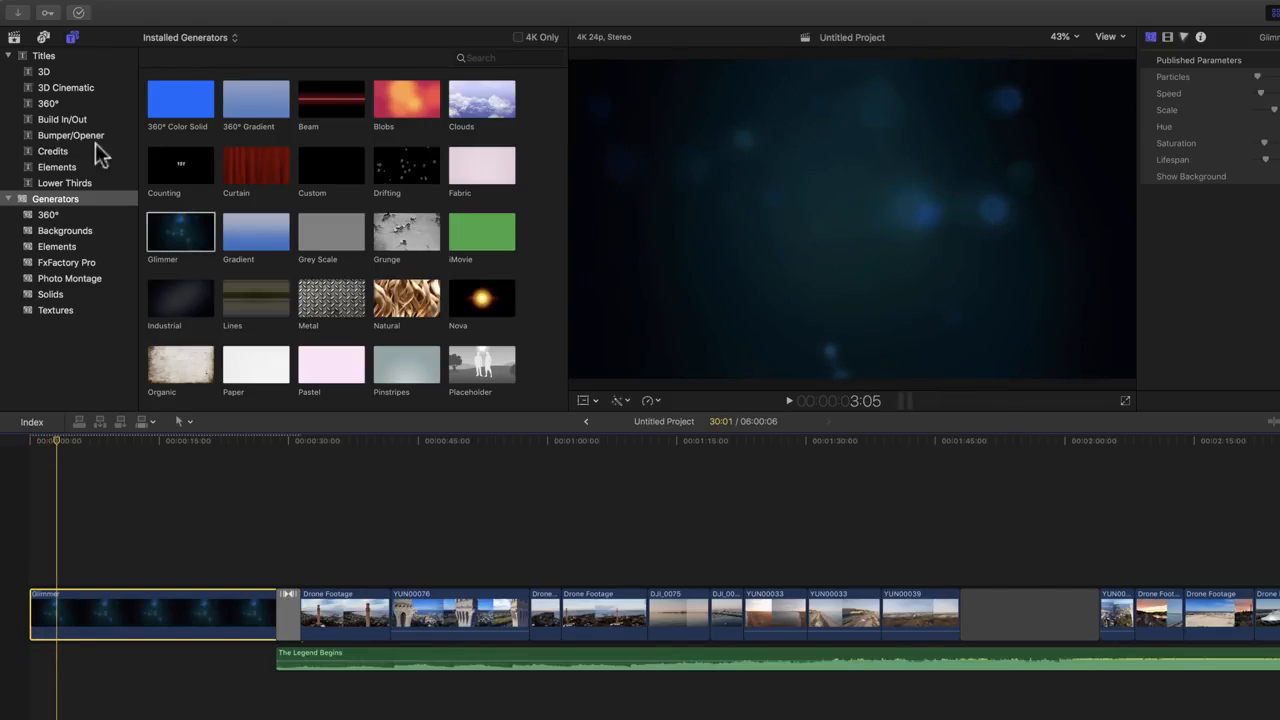
# Step: Connect a Basic 3D title above the Glimmer generator clip and move the playhead into the title
pyautogui.click(60, 56)
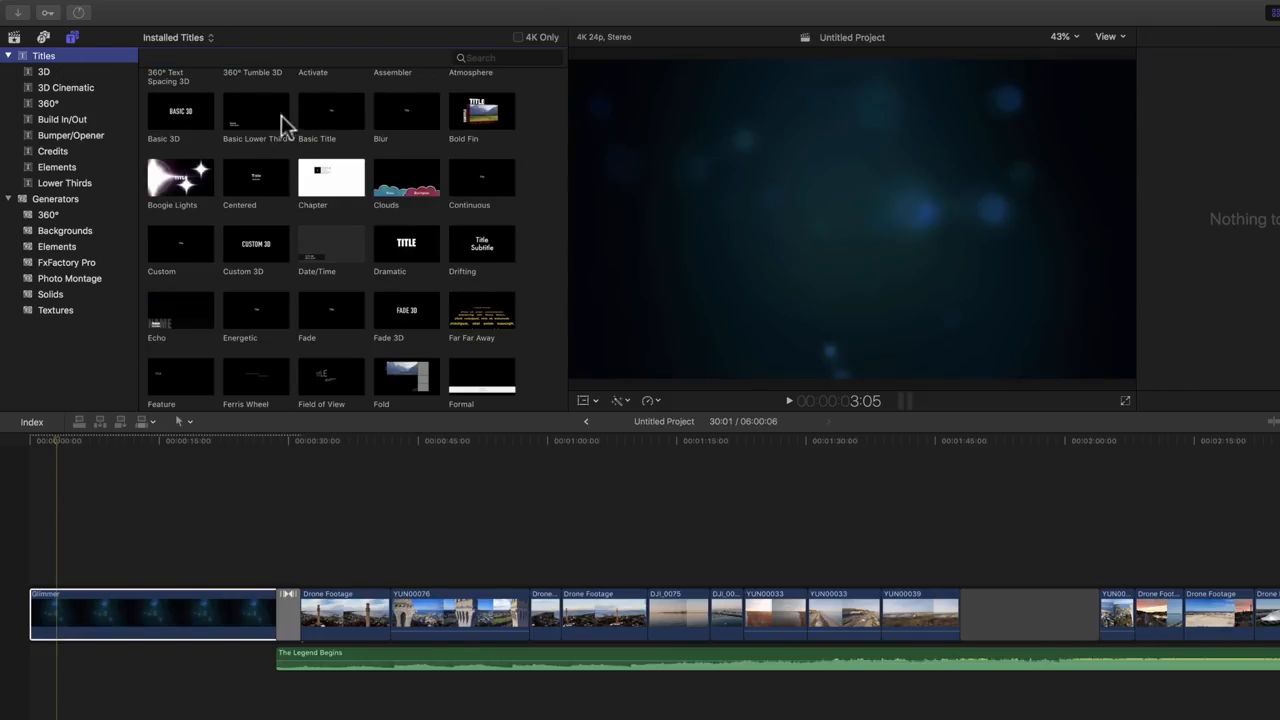
pyautogui.click(170, 115)
pyautogui.moveTo(170, 115); pyautogui.dragTo(249, 578)
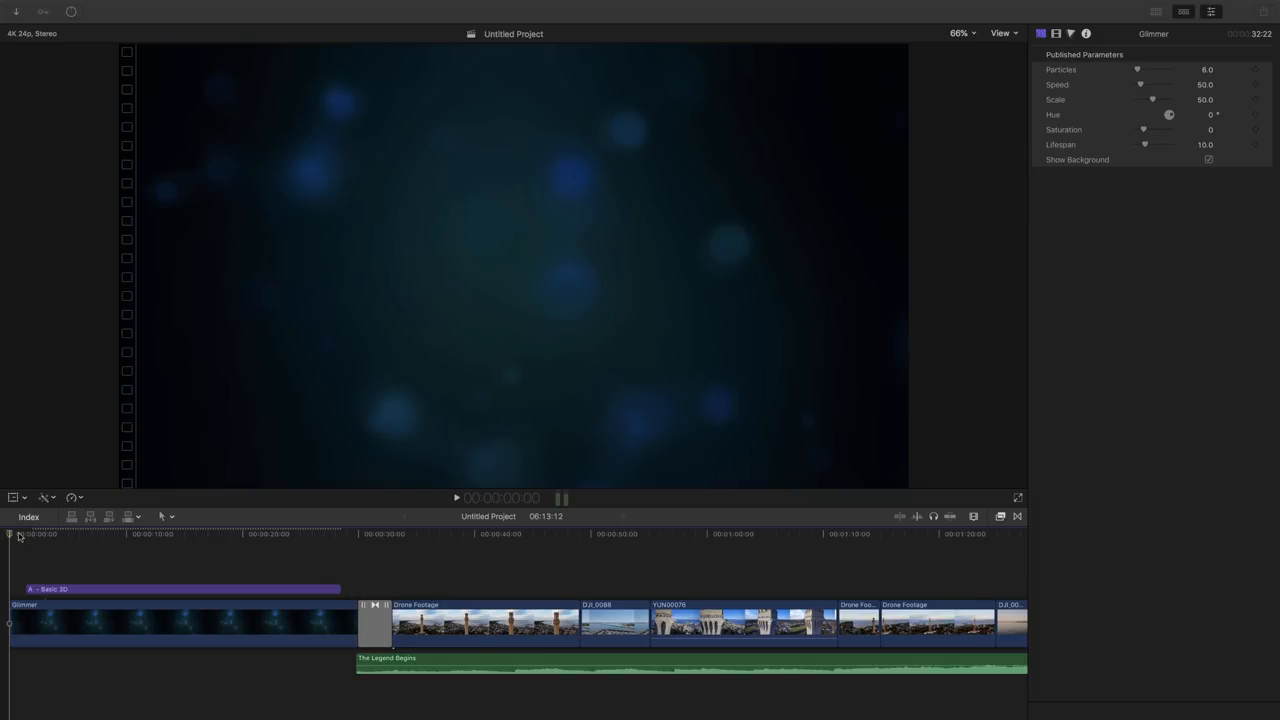
pyautogui.click(50, 535)
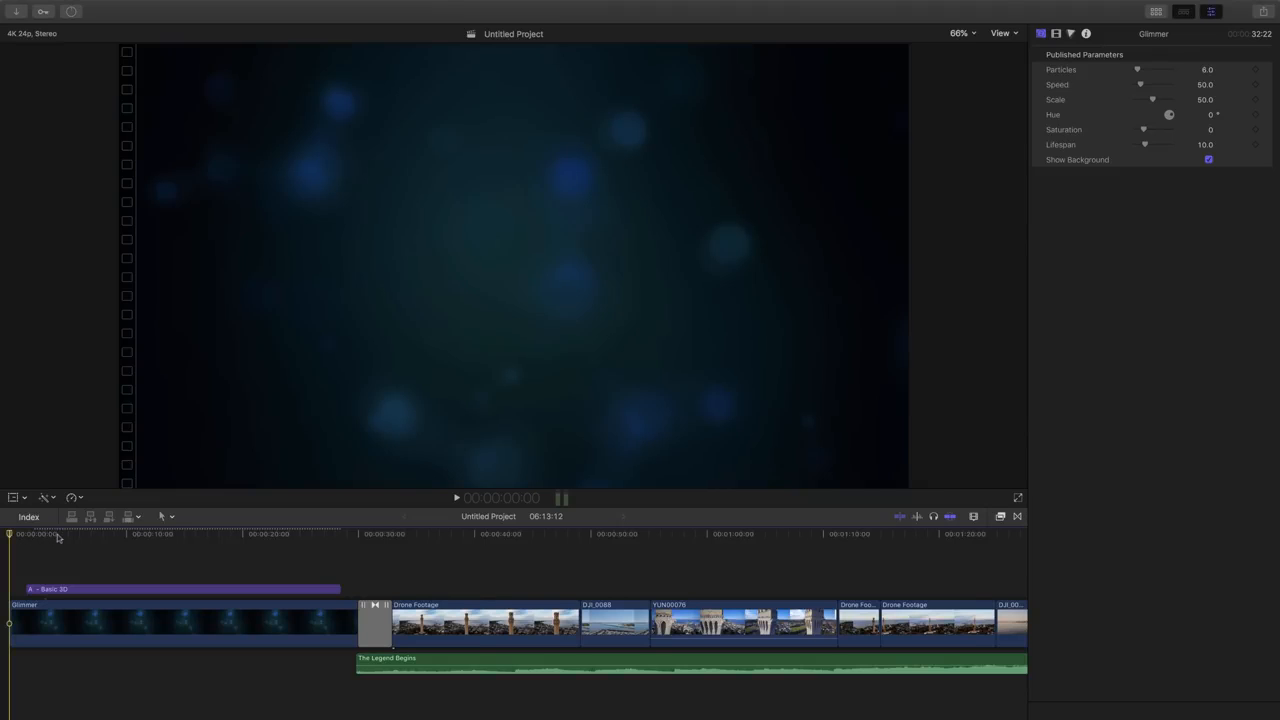
pyautogui.moveTo(57, 534); pyautogui.dragTo(84, 535)
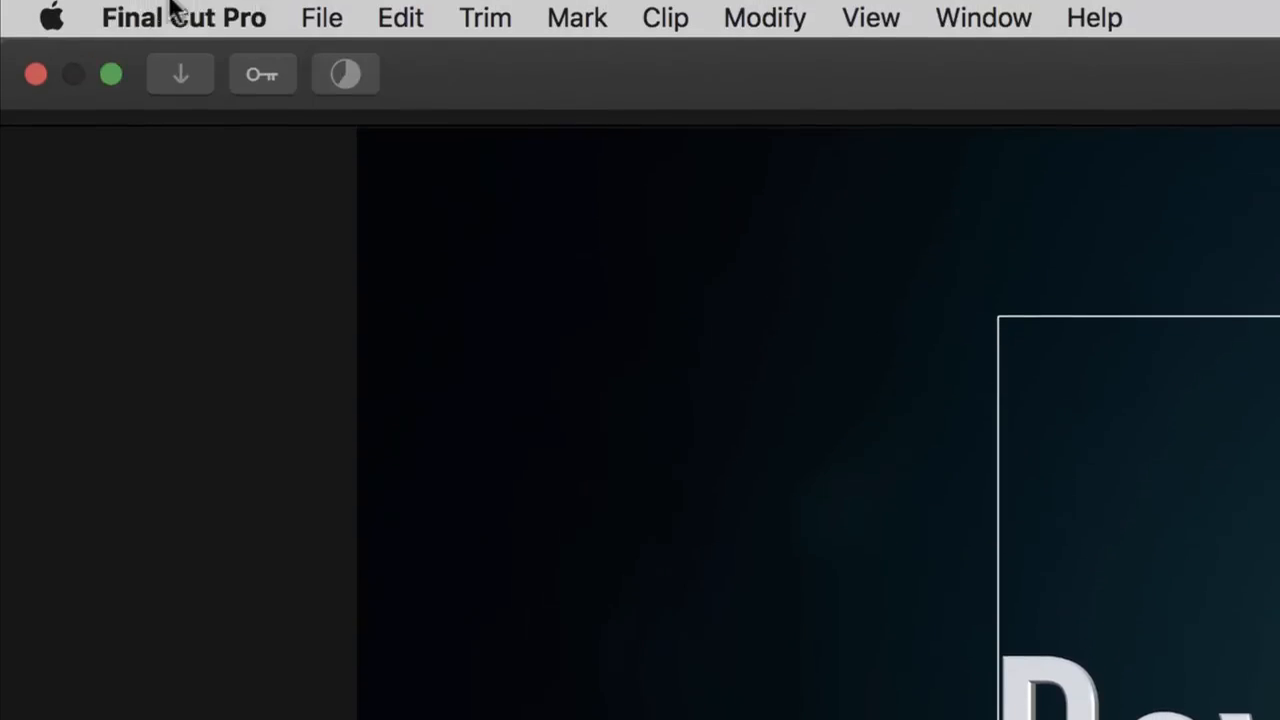
# Step: Examine the background rendering options in the application's Playback preferences
pyautogui.click(175, 14)
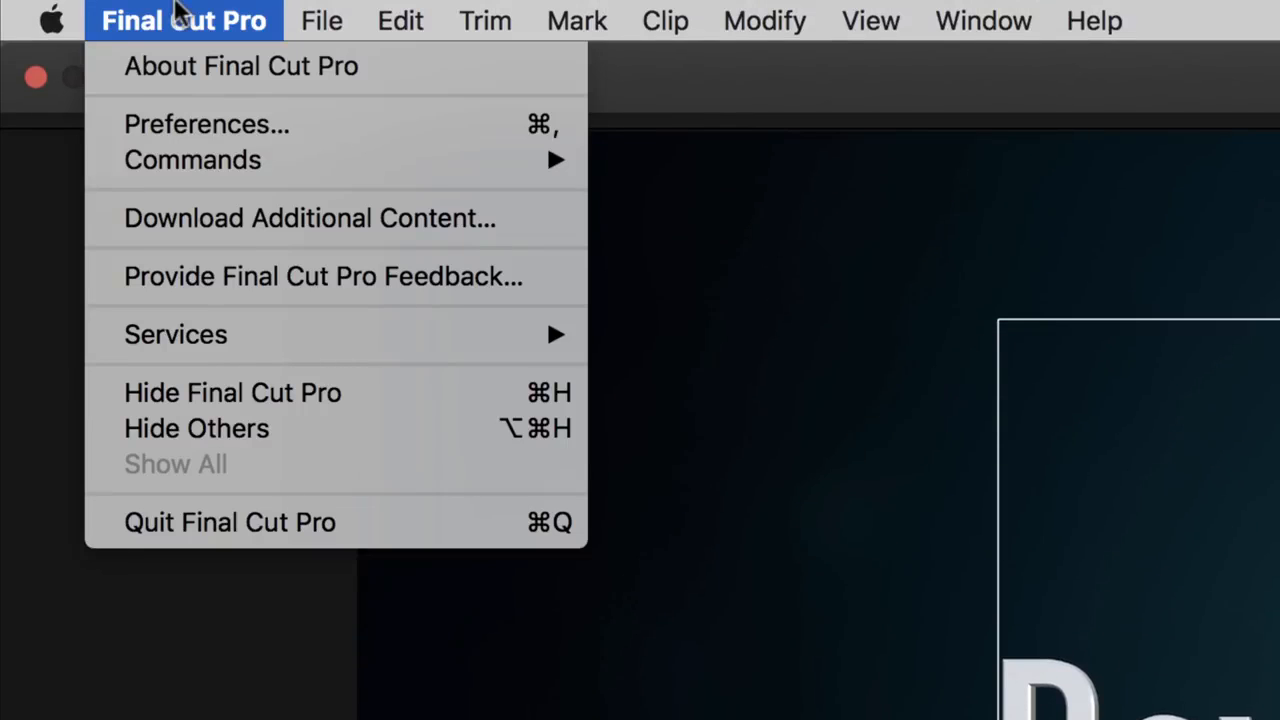
pyautogui.click(182, 128)
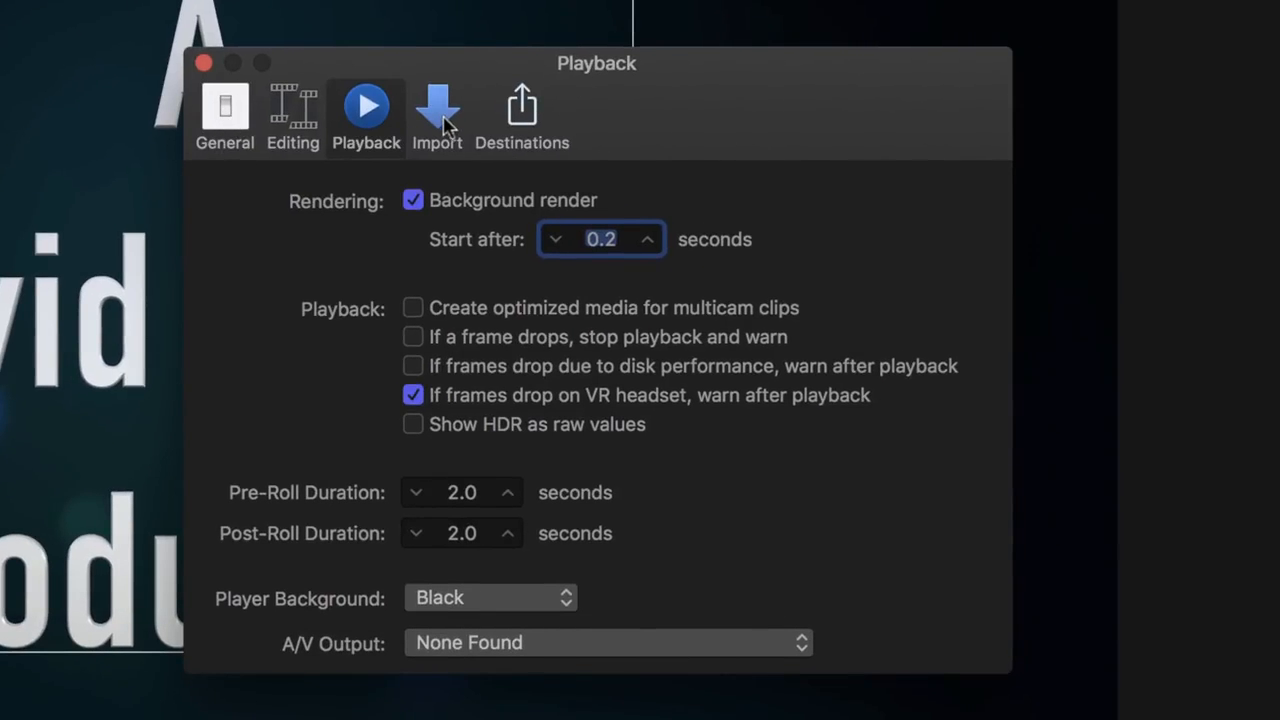
pyautogui.click(368, 116)
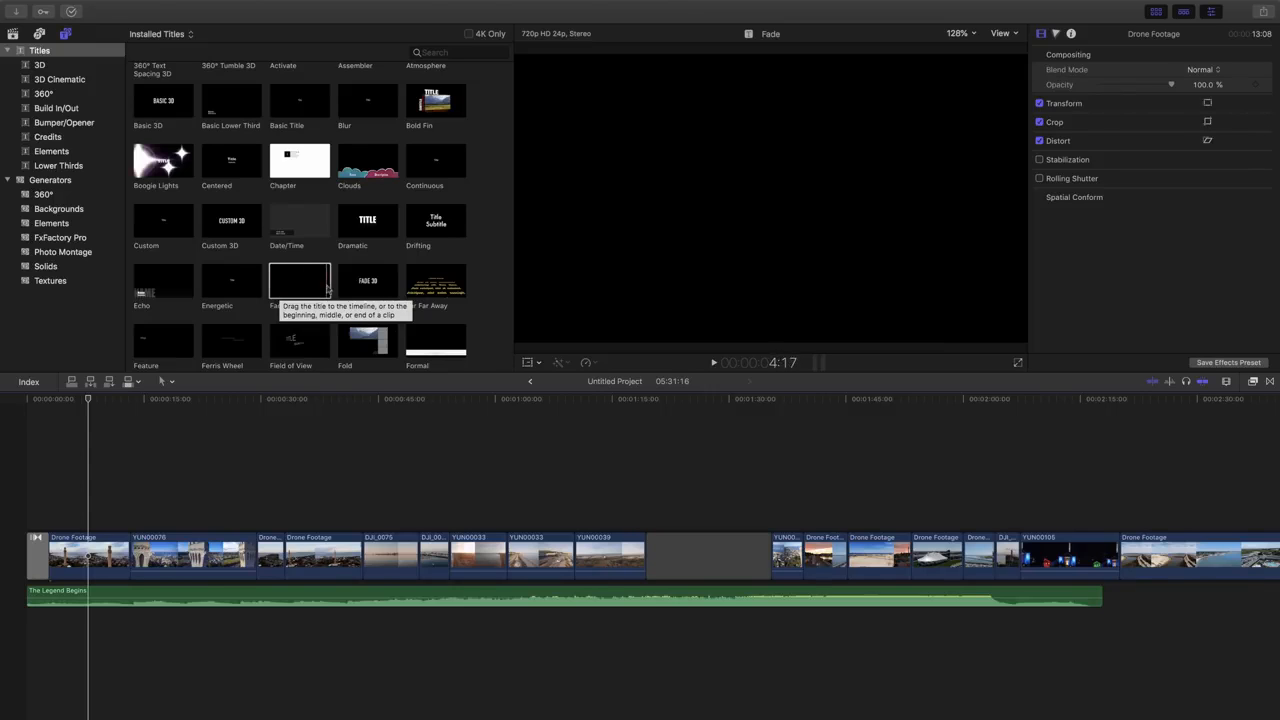
# Step: Connect the Fade title above the first Drone Footage clip and preview its animation with the In Direction set to Forwards
pyautogui.moveTo(312, 286); pyautogui.dragTo(76, 523)
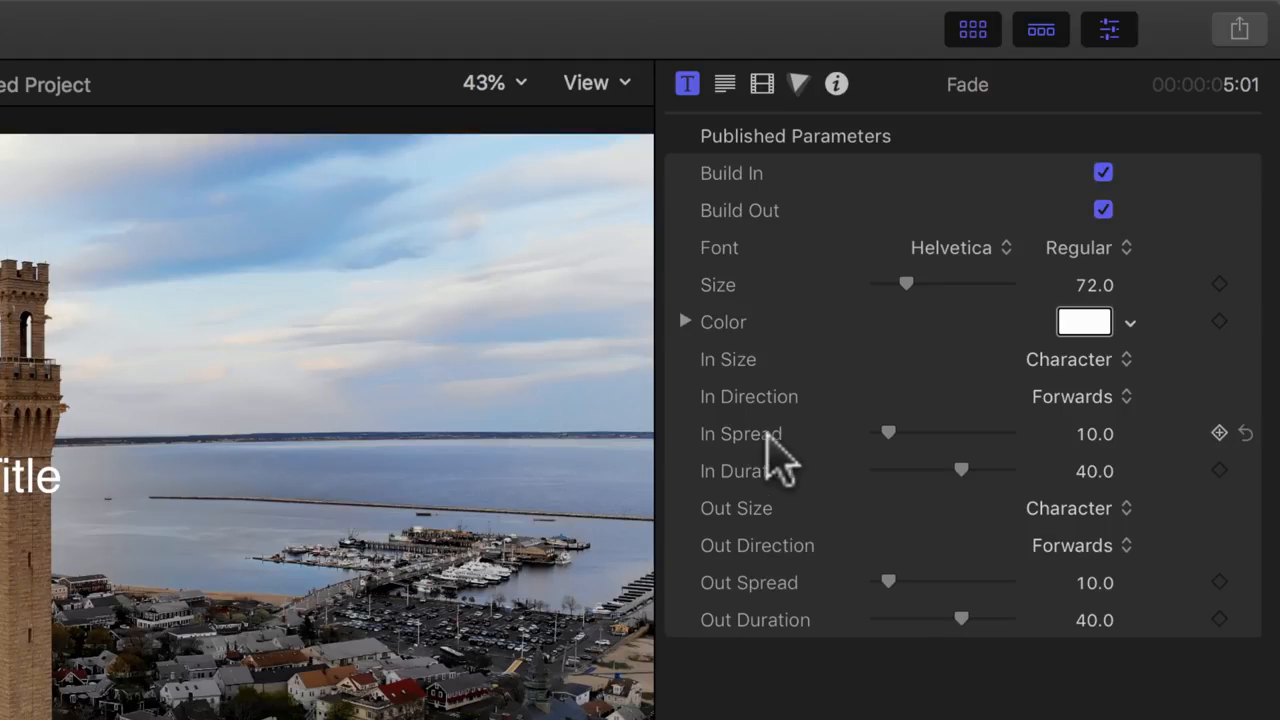
pyautogui.click(1108, 412)
pyautogui.click(1102, 394)
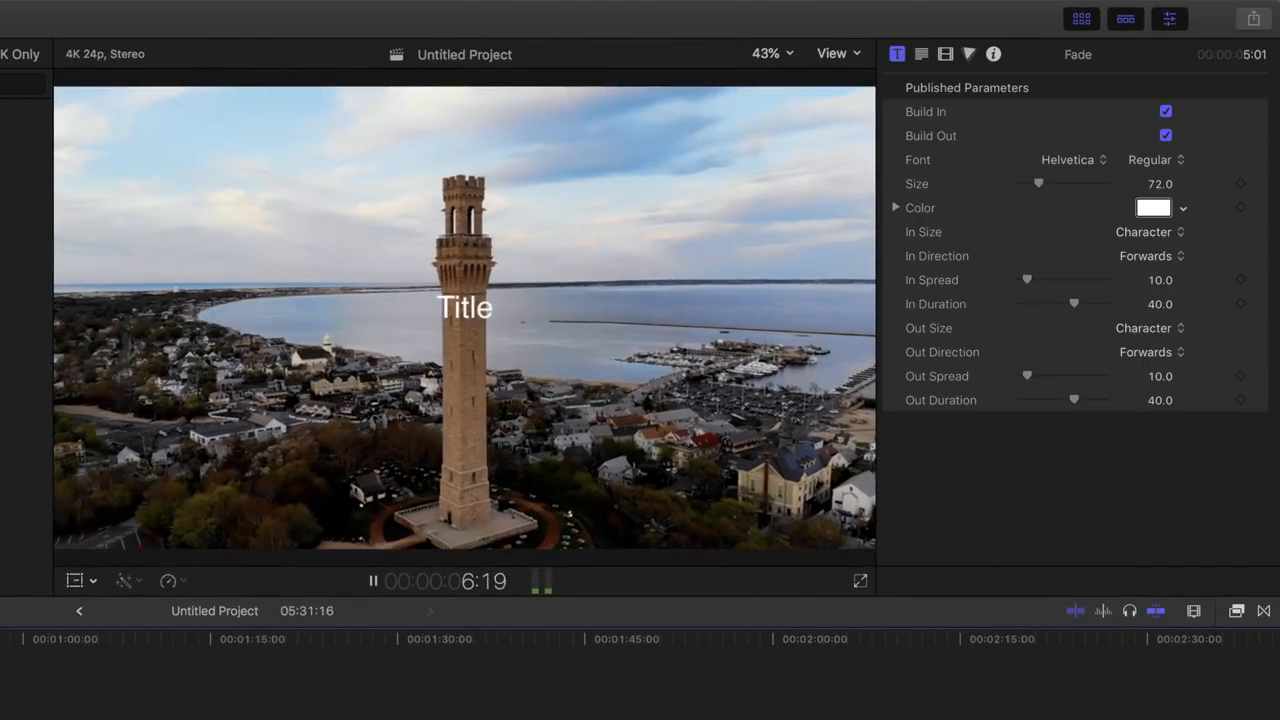
pyautogui.press('space')
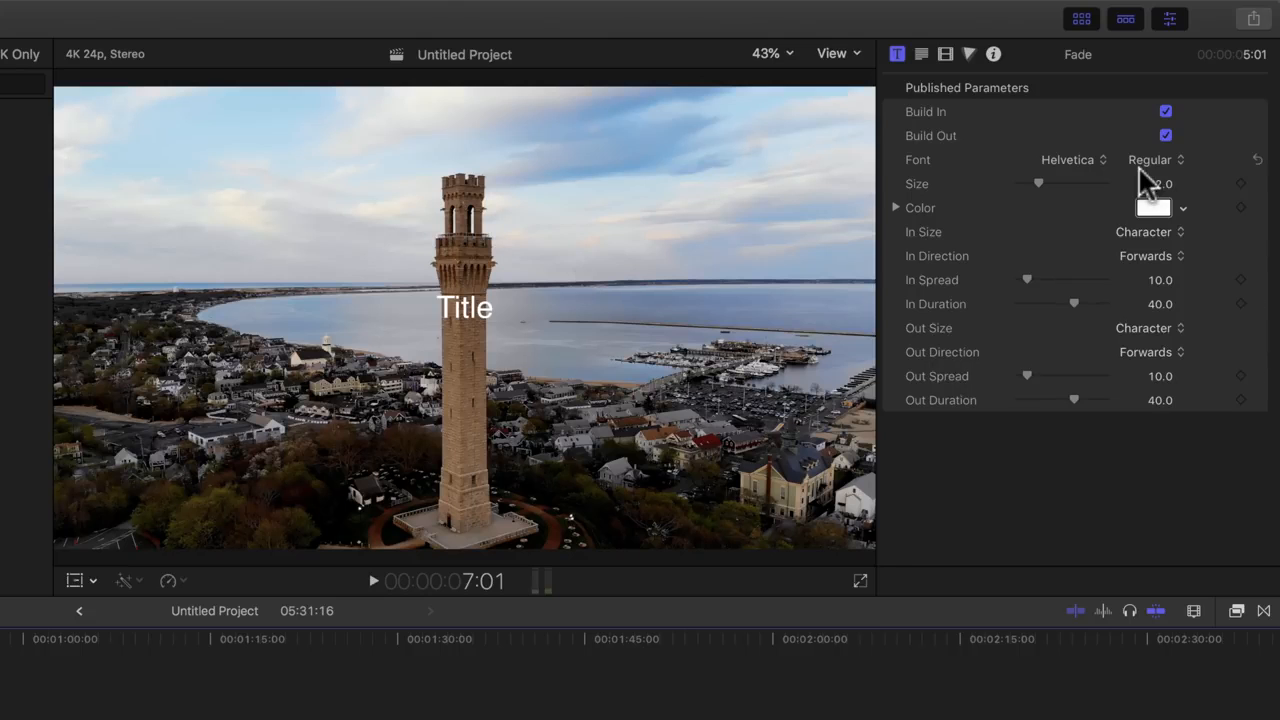
# Step: Set the Fade title's In Direction to Backwards and preview the animation
pyautogui.click(1138, 256)
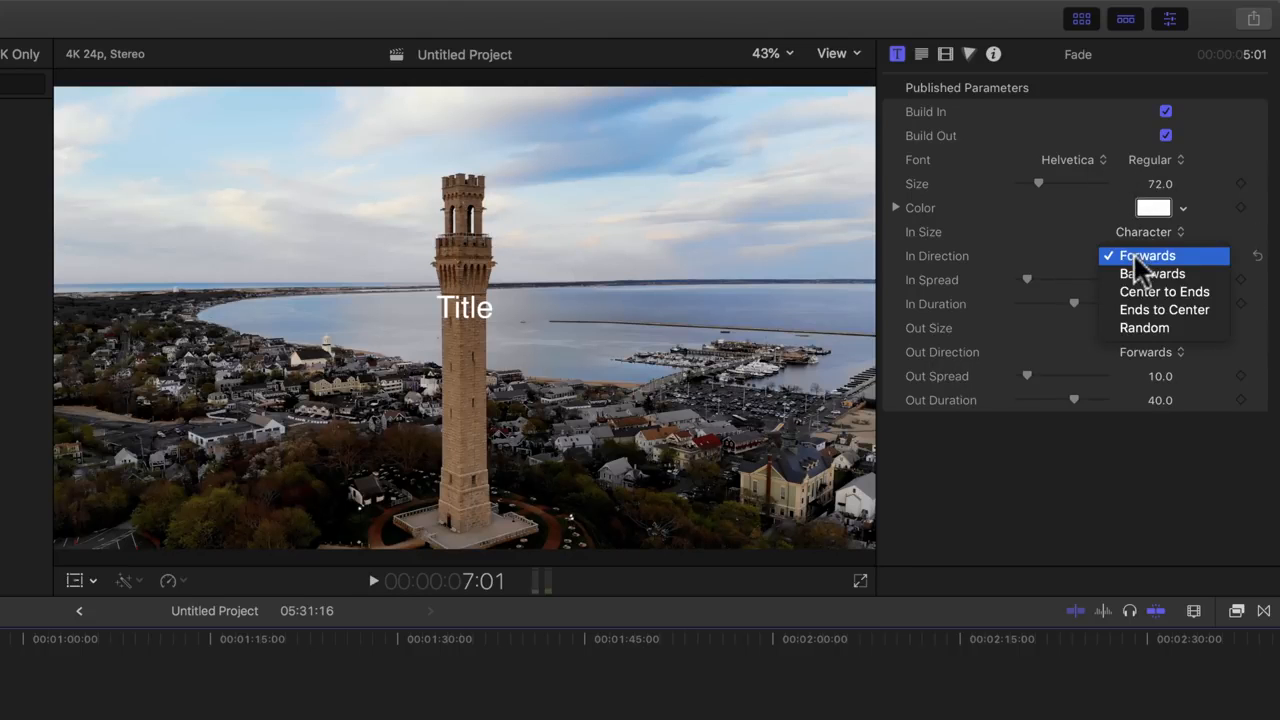
pyautogui.click(1150, 274)
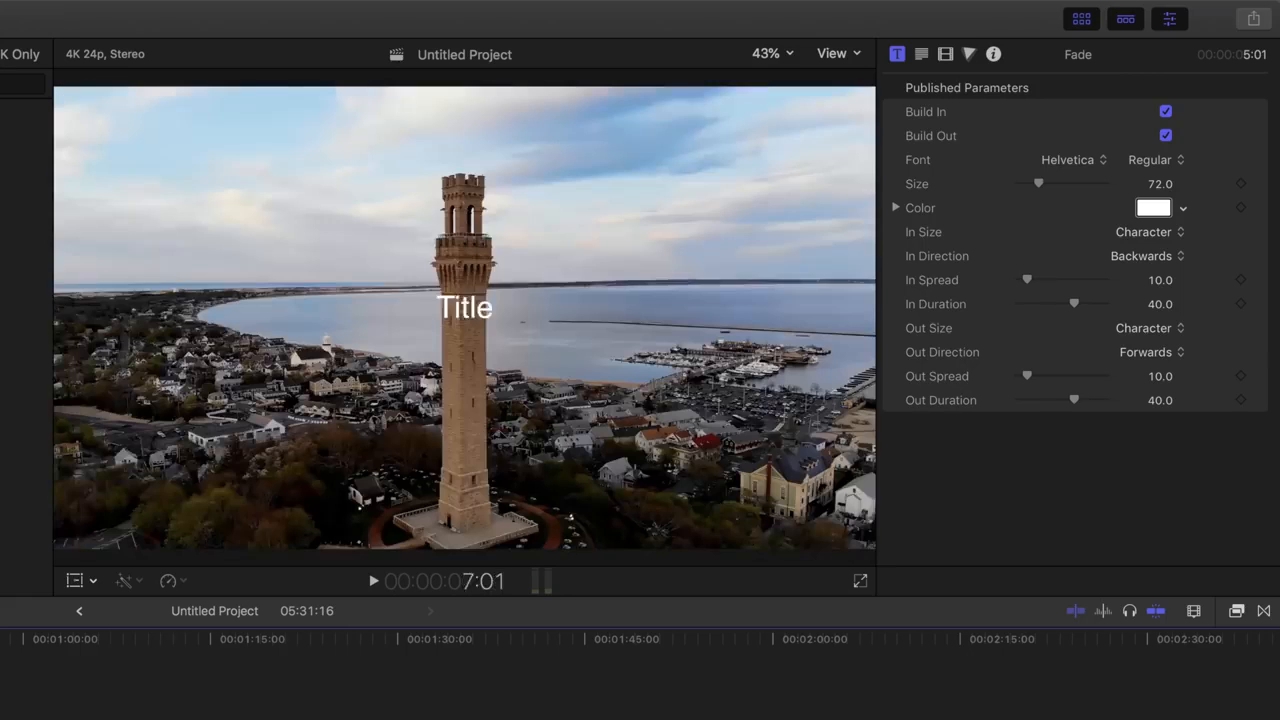
pyautogui.press('space')
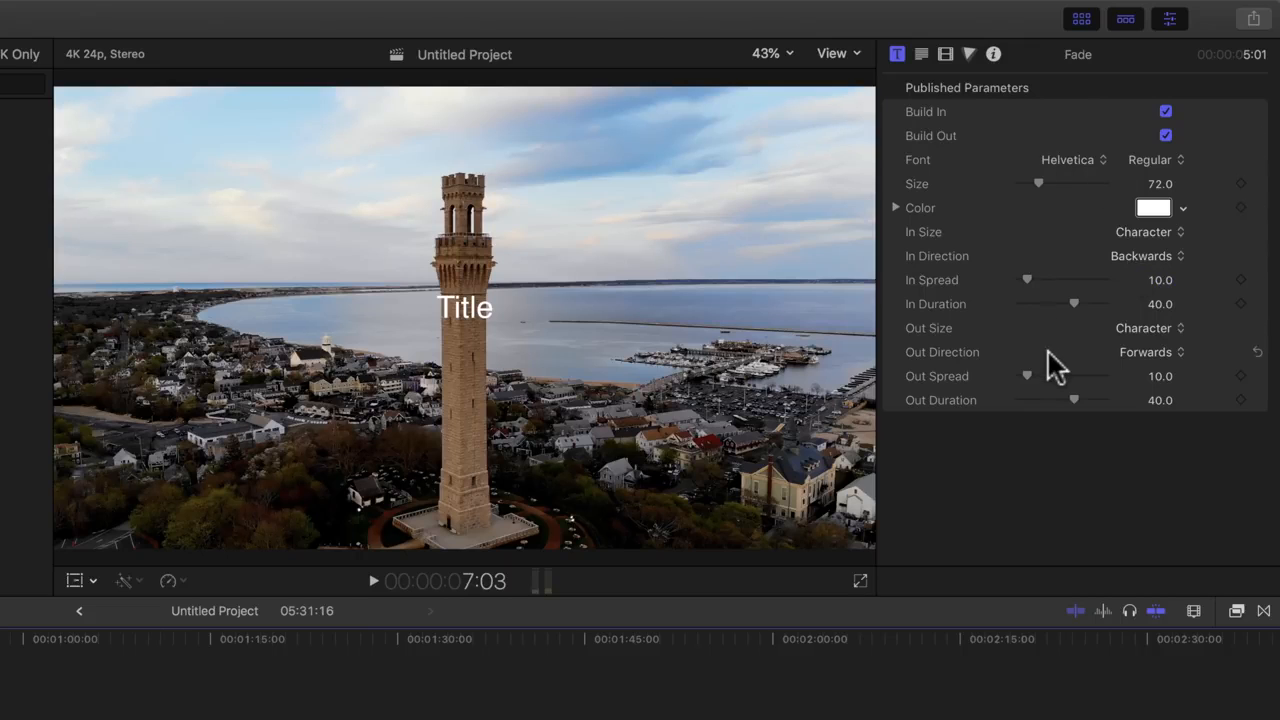
# Step: Select the Fade title's text and set its font to Helvetica Neue
pyautogui.click(921, 55)
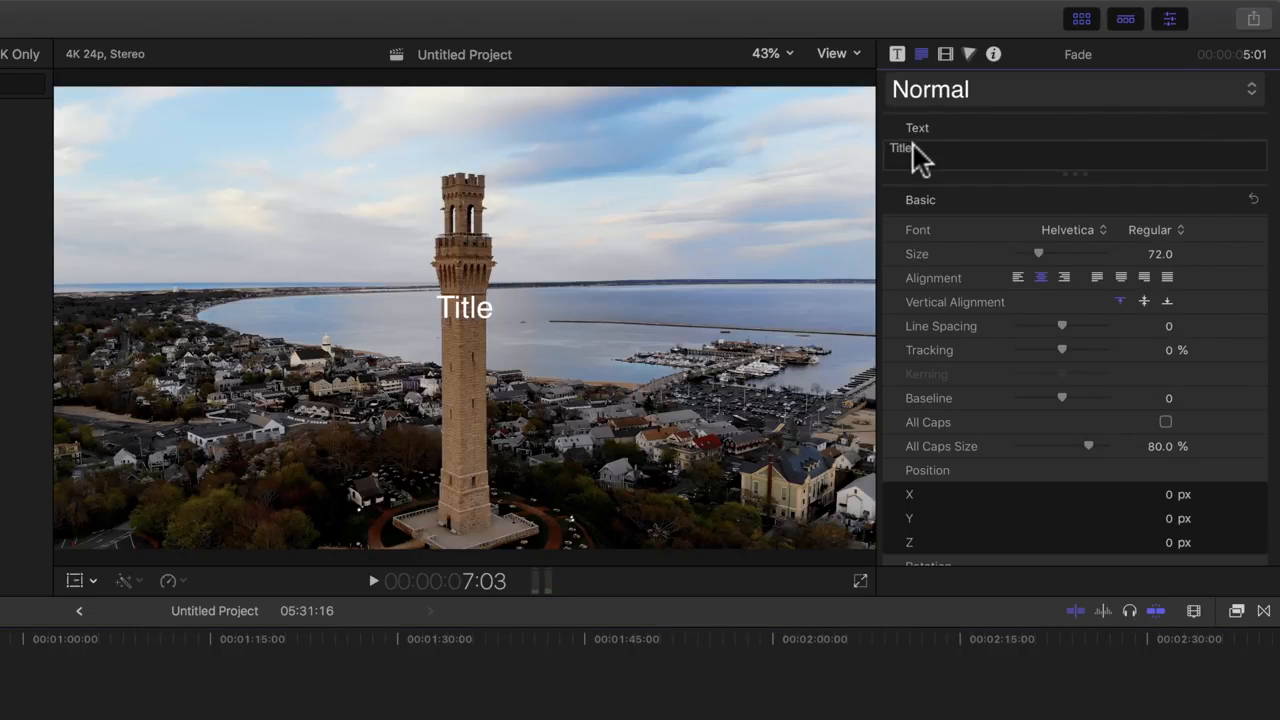
pyautogui.moveTo(912, 148); pyautogui.dragTo(874, 142)
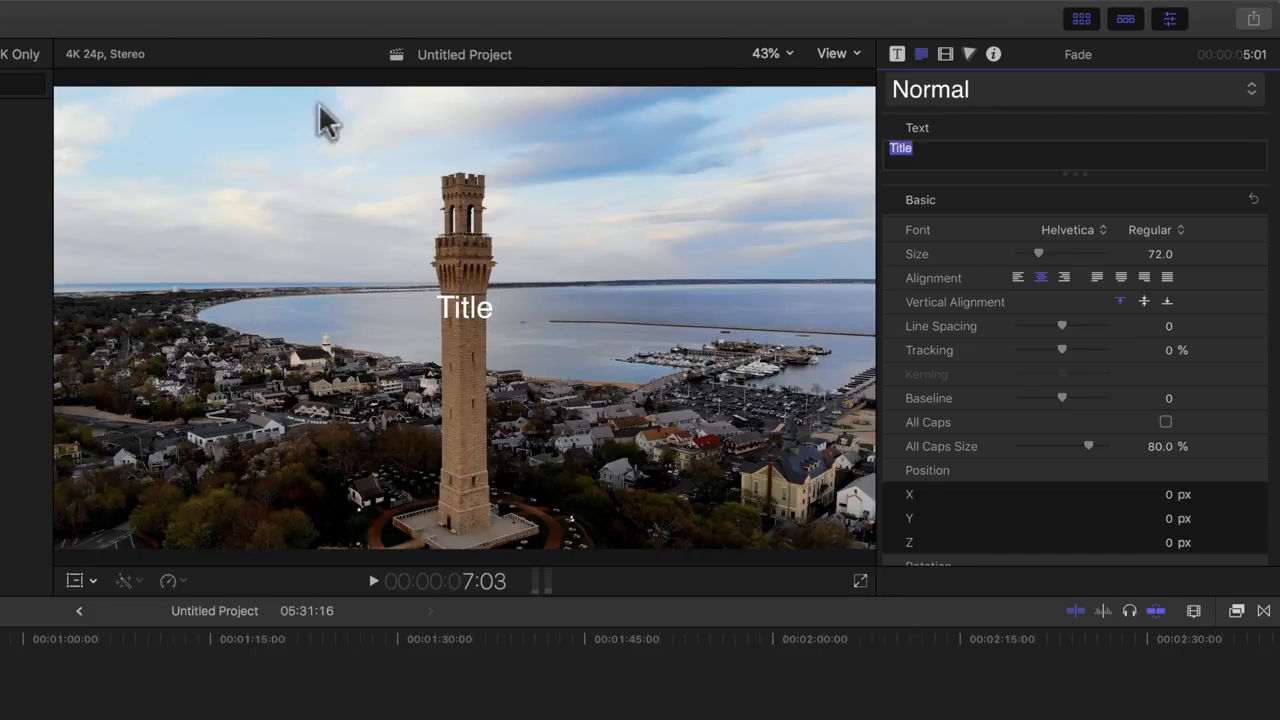
pyautogui.doubleClick(452, 310)
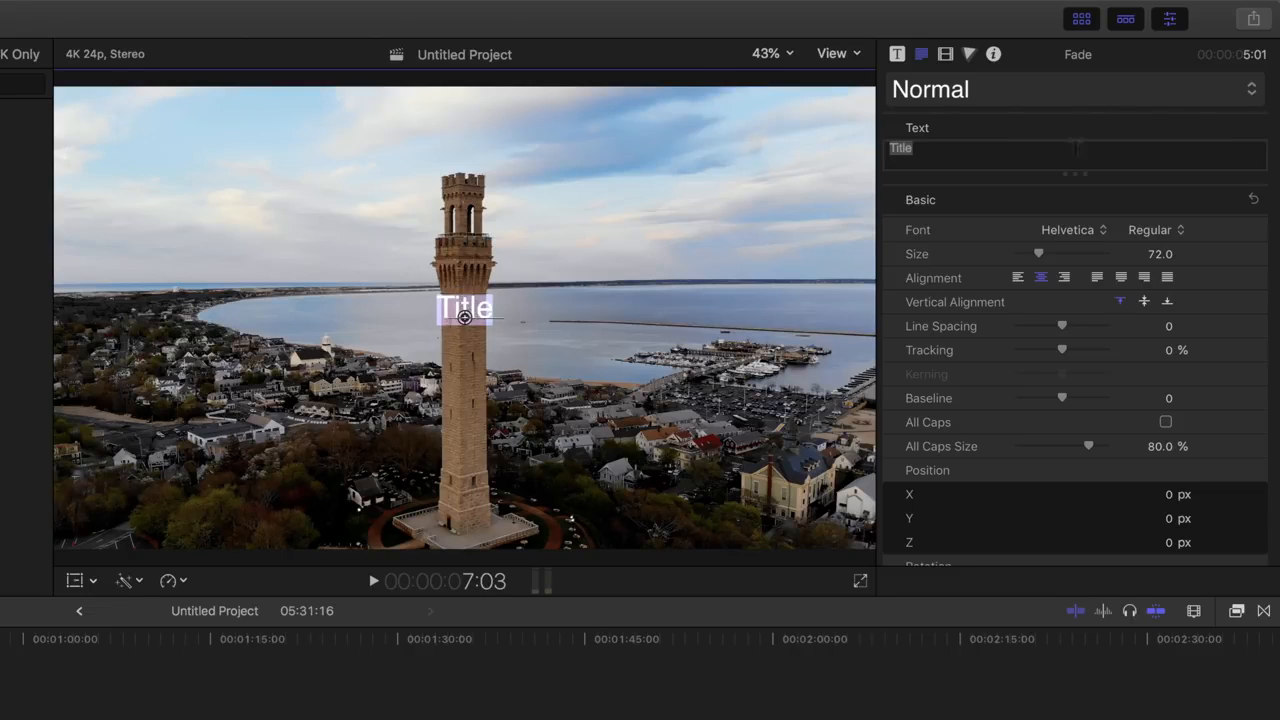
pyautogui.click(1003, 150)
pyautogui.click(1003, 150)
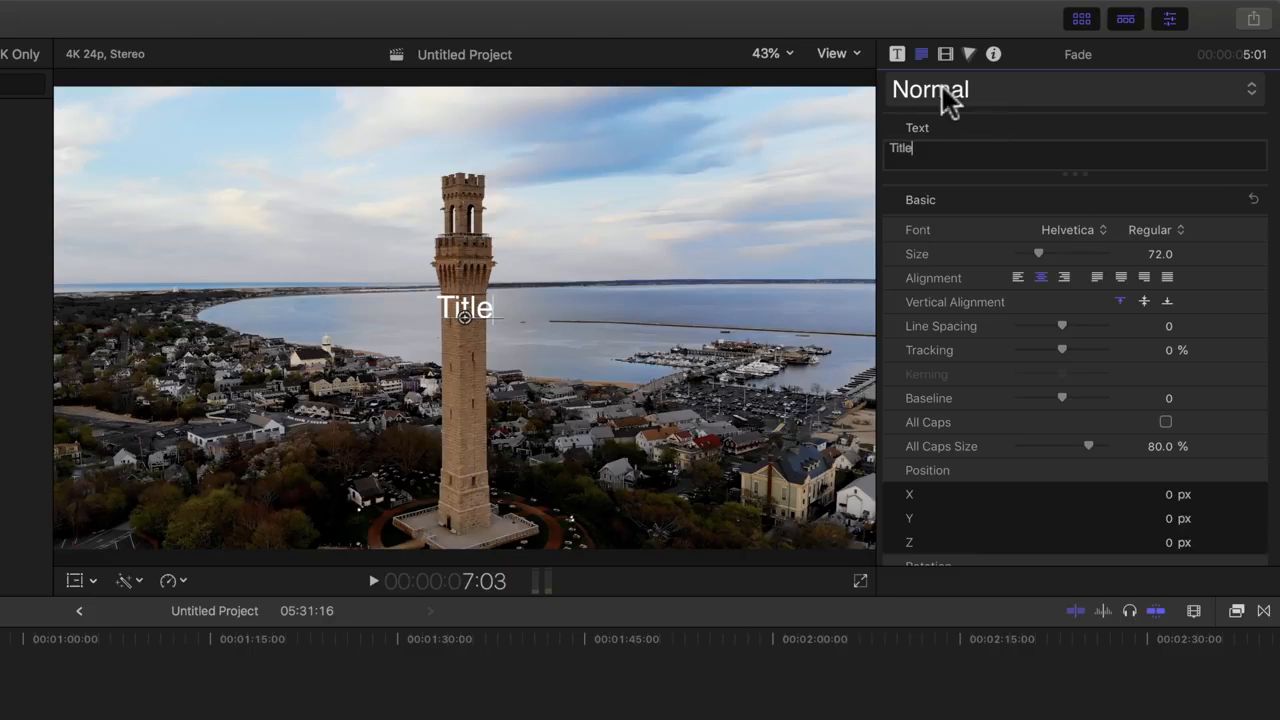
pyautogui.moveTo(945, 148); pyautogui.dragTo(846, 130)
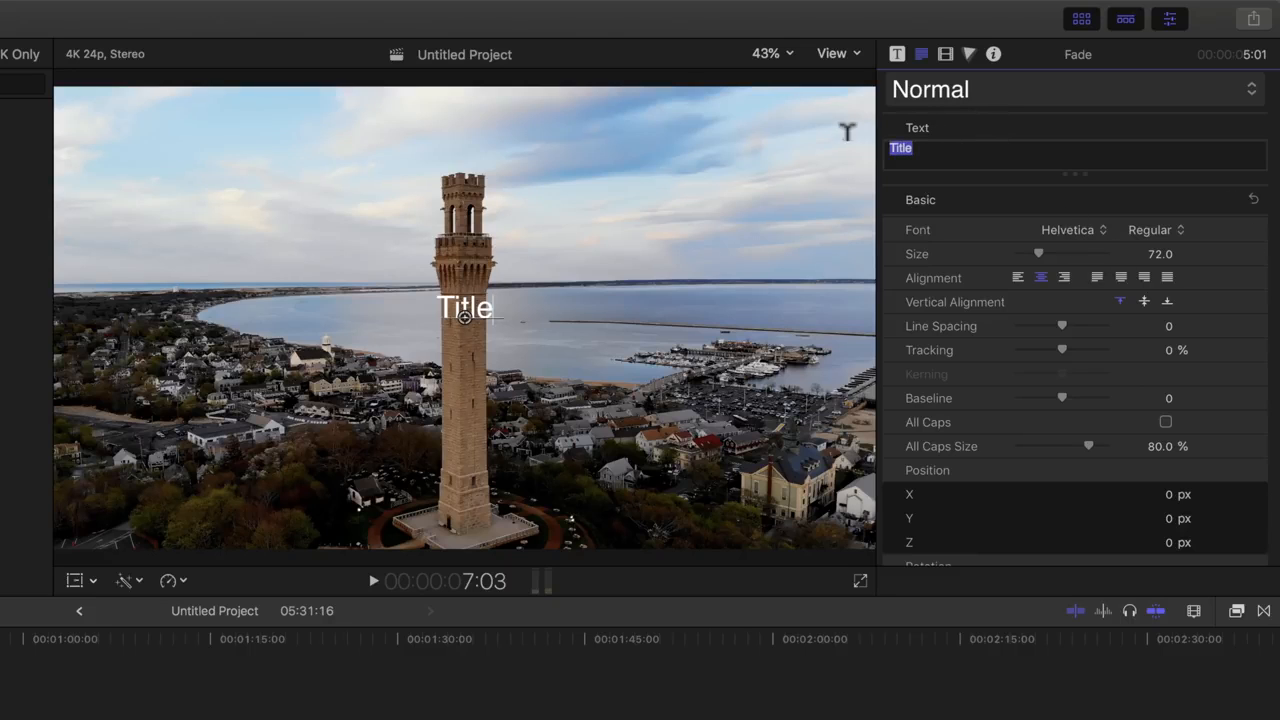
pyautogui.click(1073, 230)
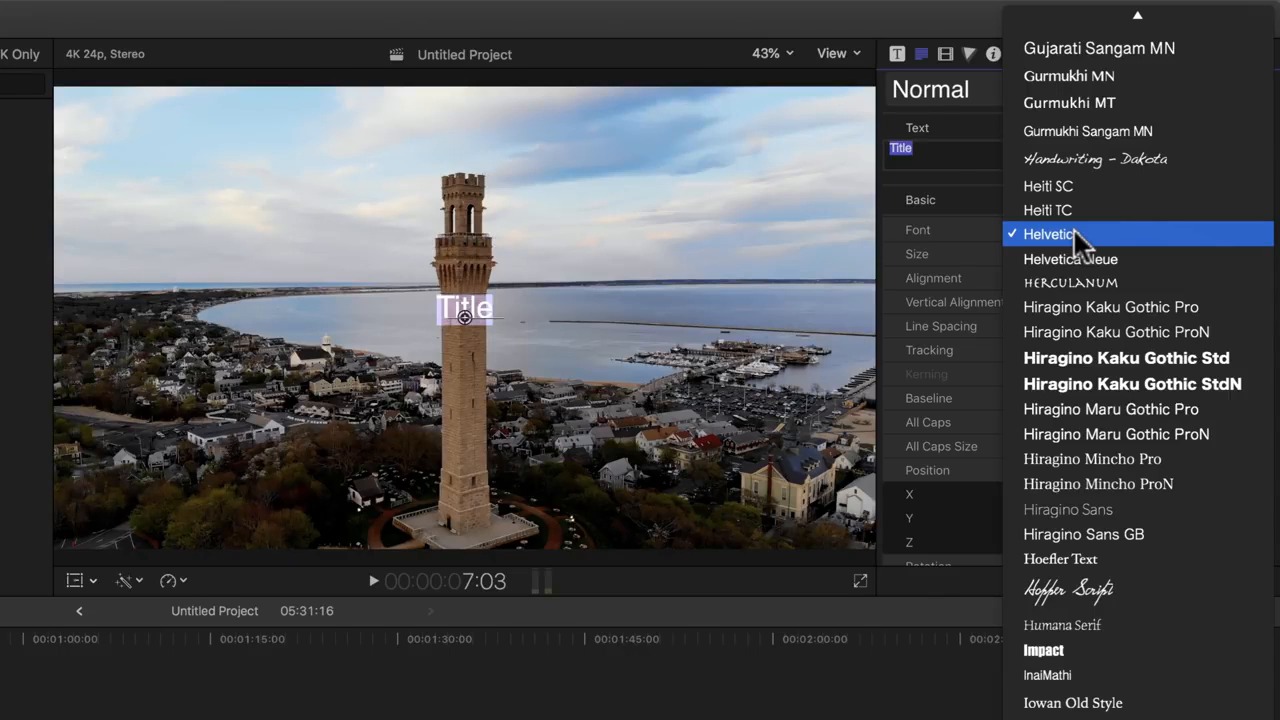
pyautogui.click(1070, 259)
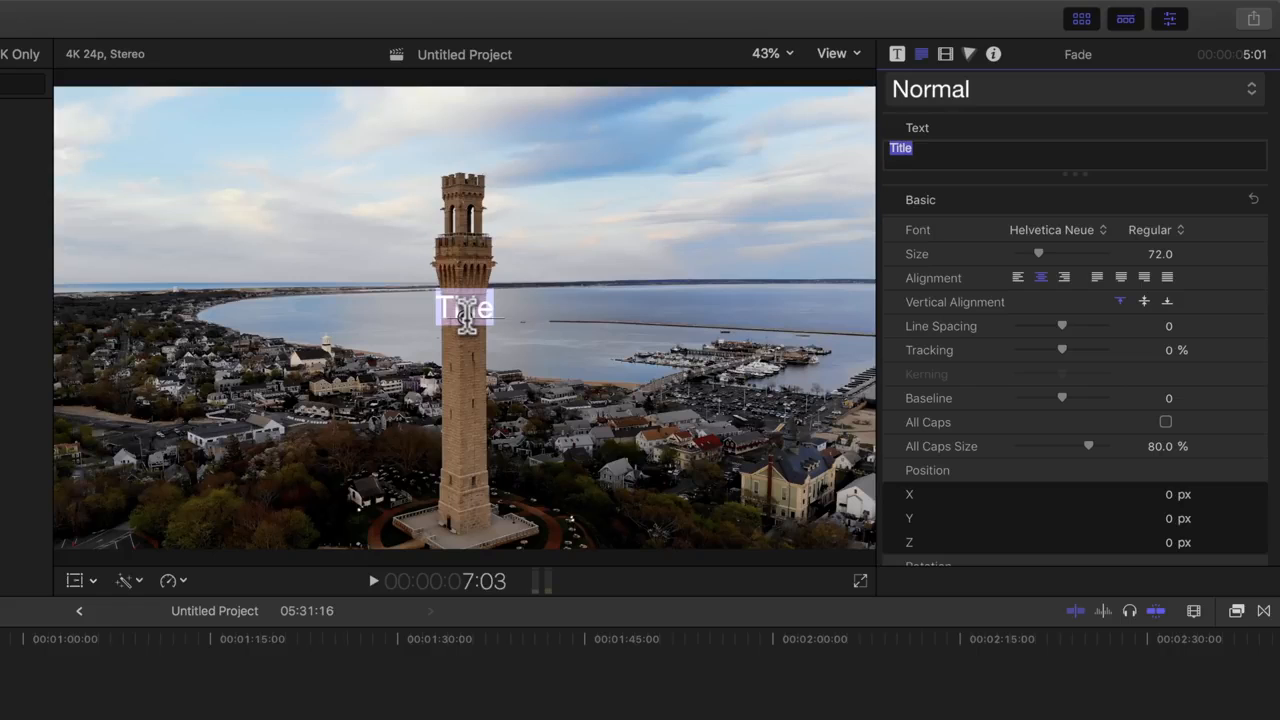
pyautogui.click(466, 315)
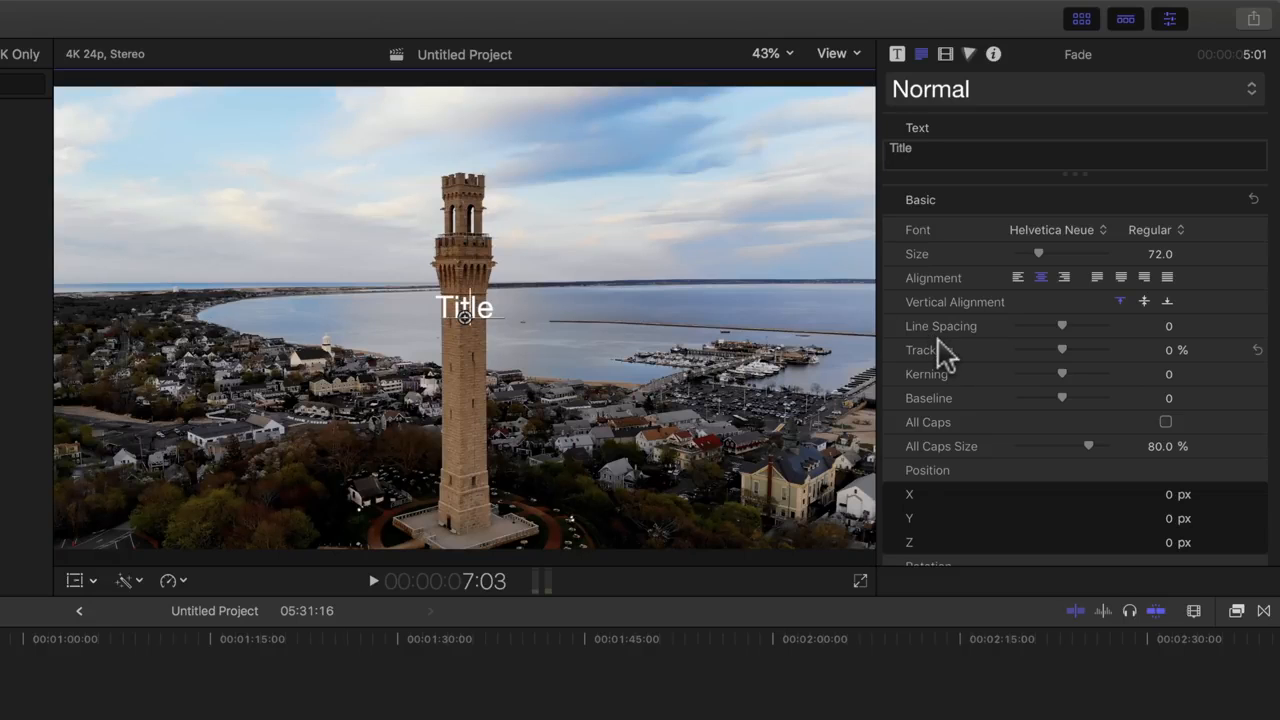
# Step: Reposition the Fade title's text in the lower-left of the frame, with X position -753.54 px and Y position -385.16 px
pyautogui.scroll(-2, 943, 351)
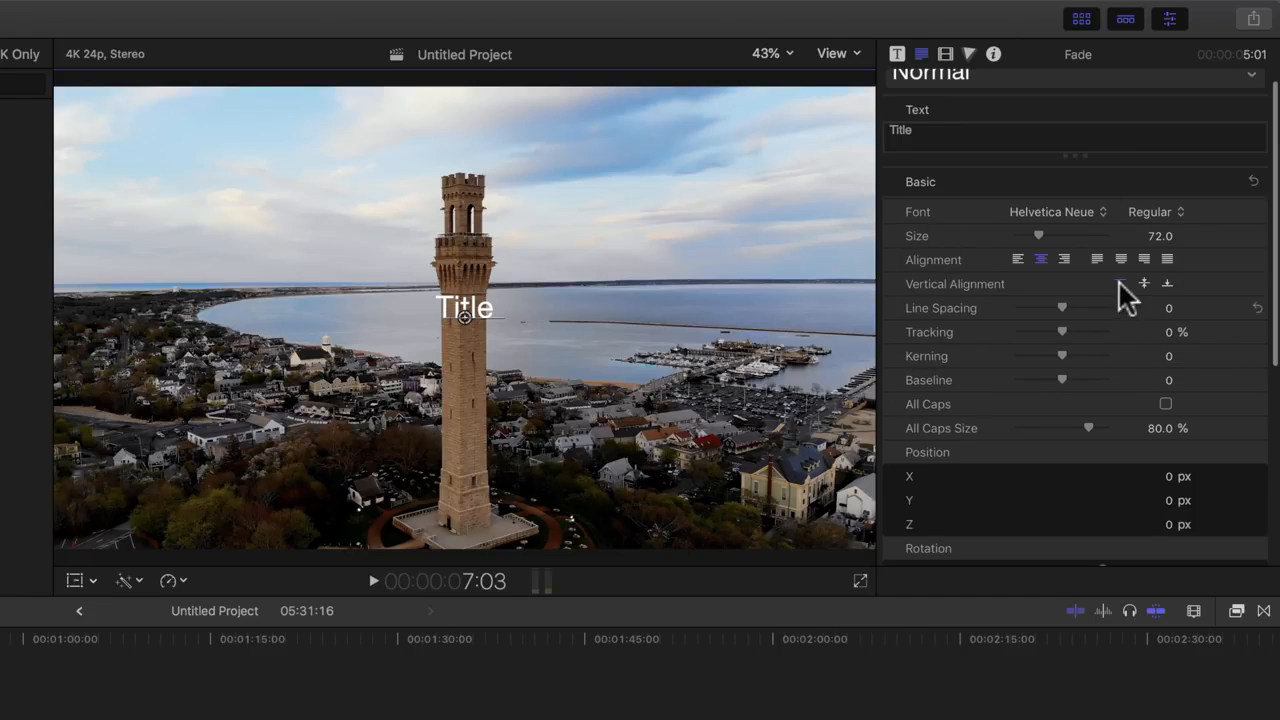
pyautogui.scroll(-5, 1055, 395)
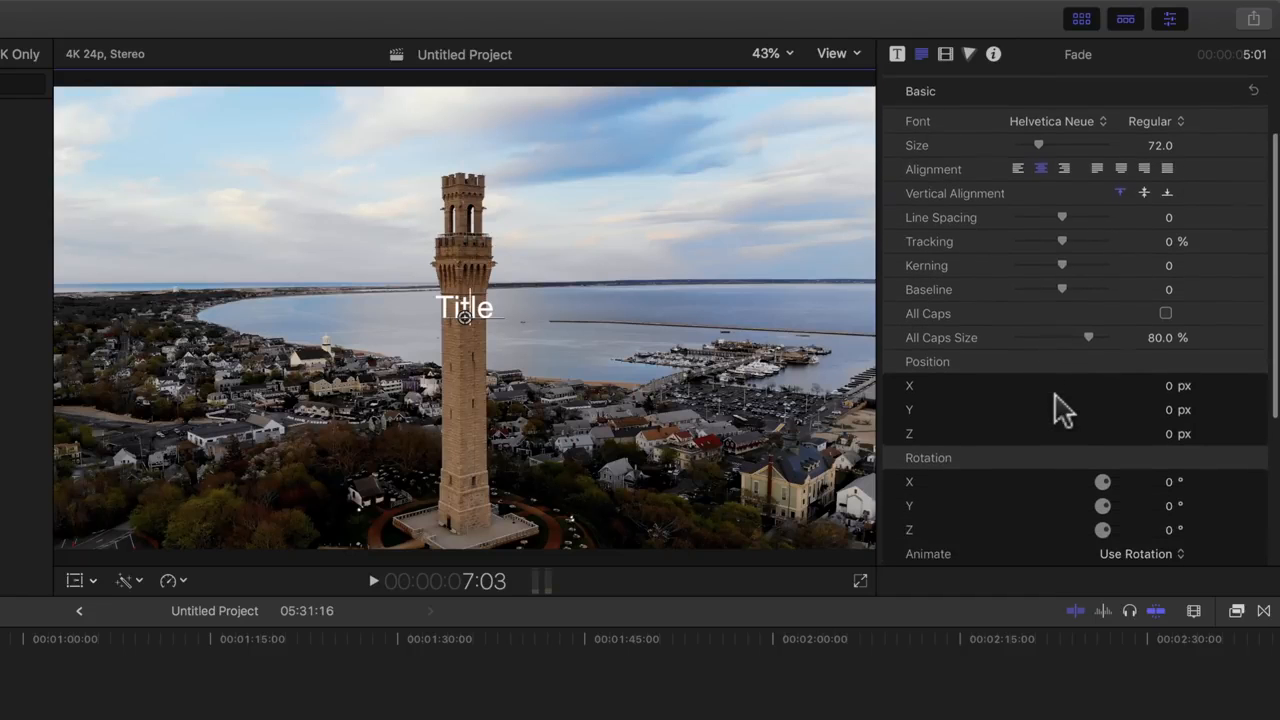
pyautogui.scroll(-1, 1062, 408)
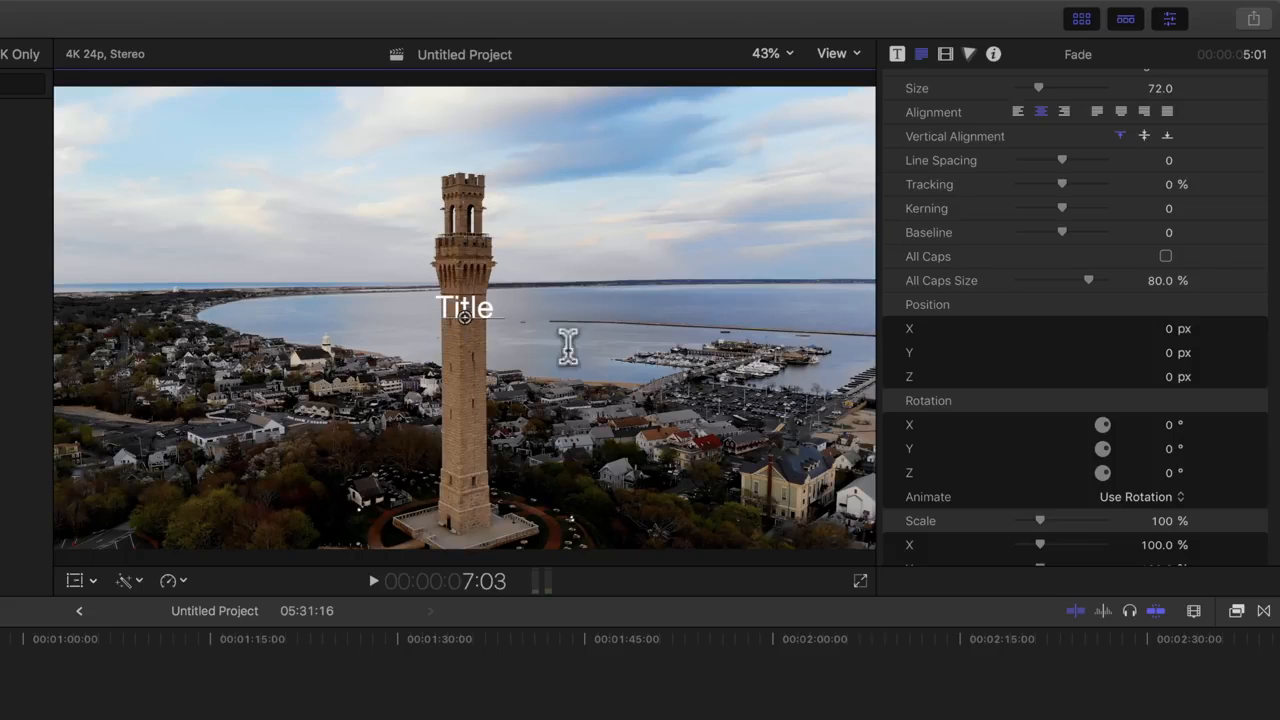
pyautogui.click(1165, 330)
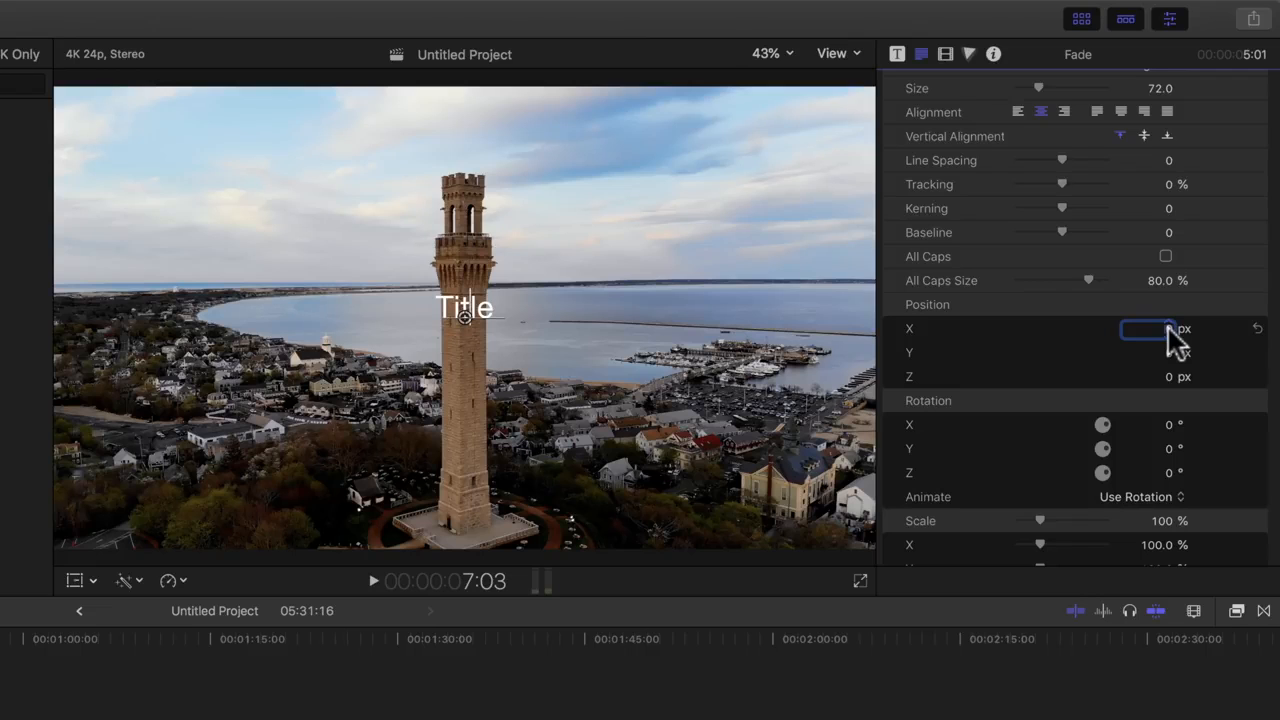
pyautogui.moveTo(1173, 340); pyautogui.dragTo(806, 340)
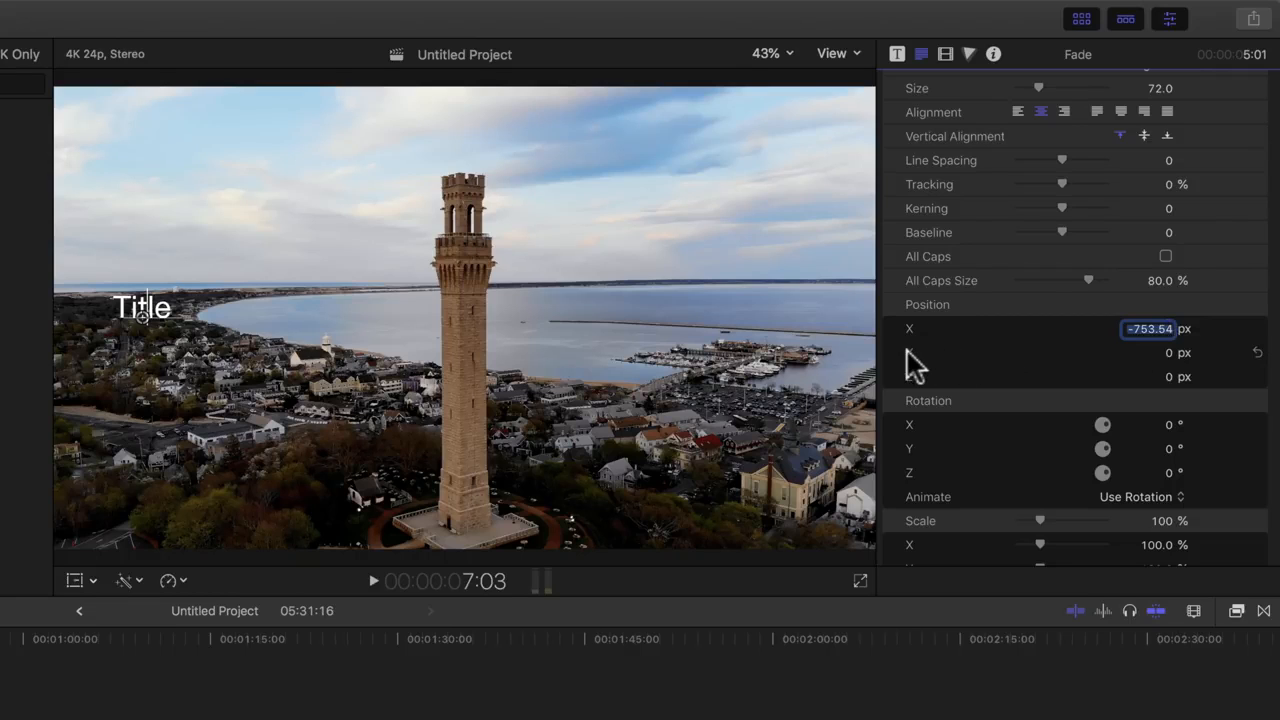
pyautogui.moveTo(1166, 352); pyautogui.dragTo(1139, 396)
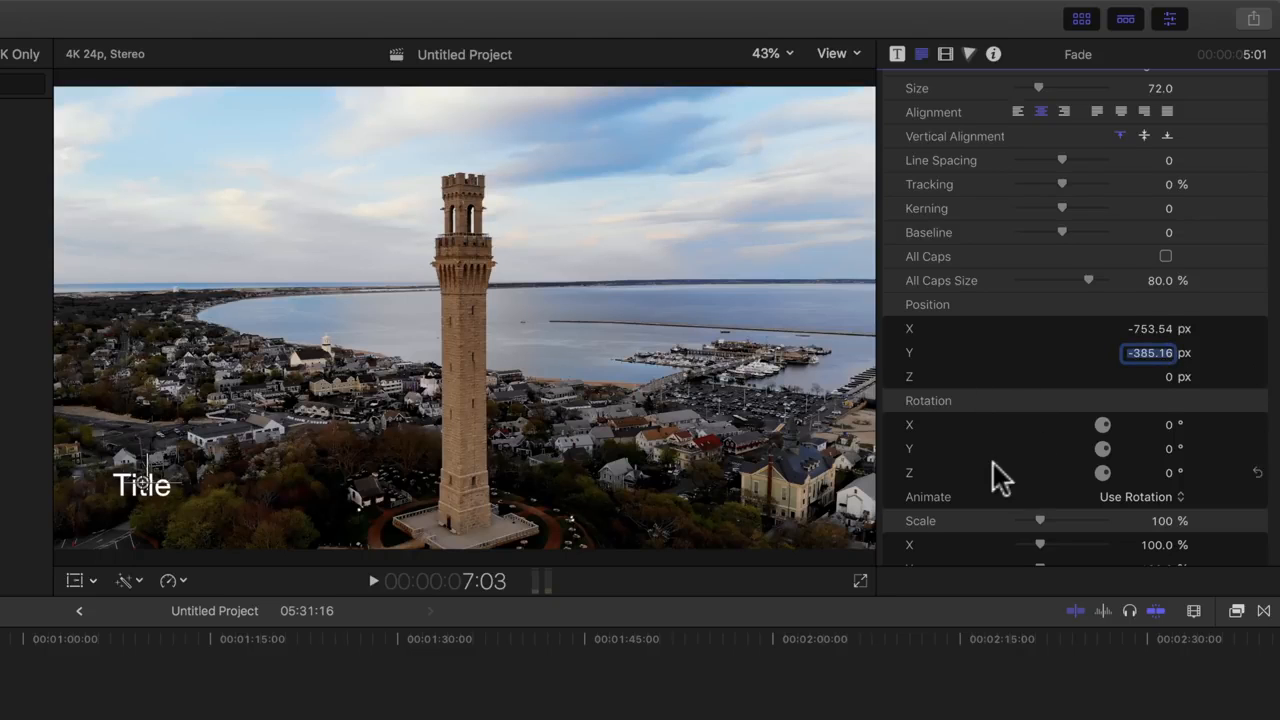
# Step: Enable 3D Text for the Fade title, look over its lighting and material options, and disable it again
pyautogui.scroll(-3, 1000, 478)
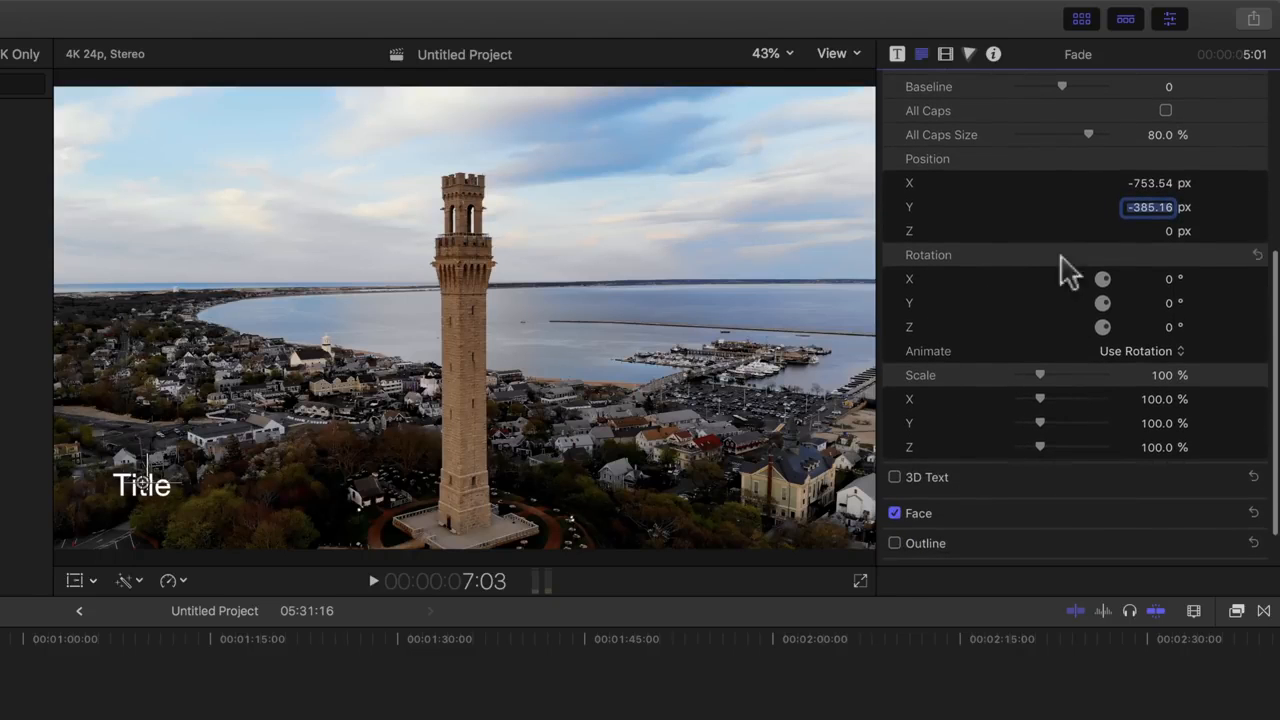
pyautogui.click(895, 477)
pyautogui.scroll(-2, 1110, 490)
pyautogui.scroll(-6, 1108, 490)
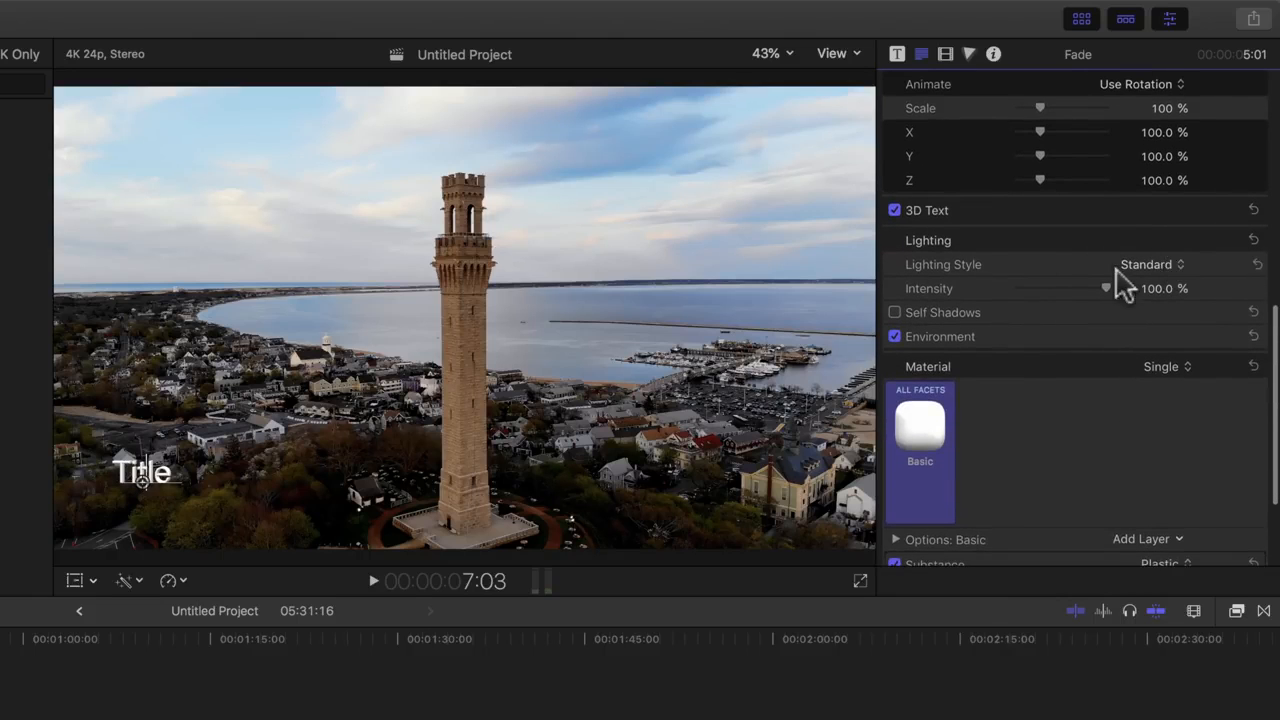
pyautogui.scroll(-4, 1112, 355)
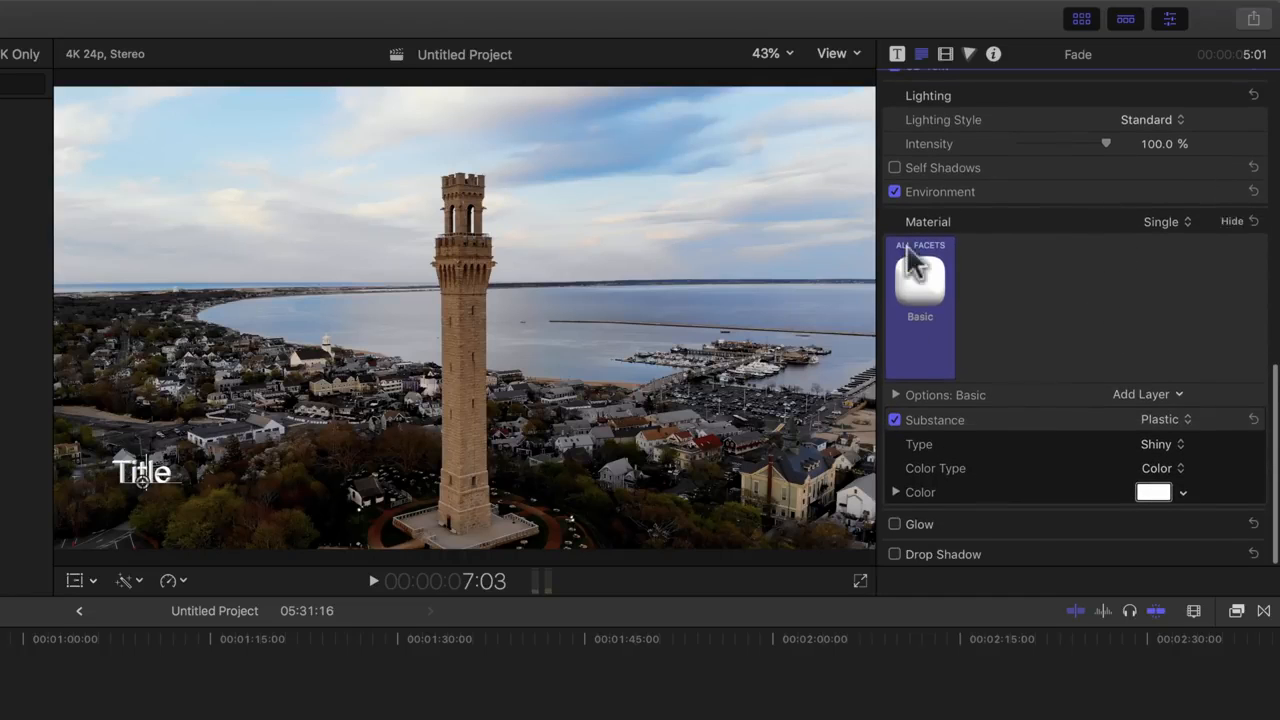
pyautogui.scroll(10, 1060, 350)
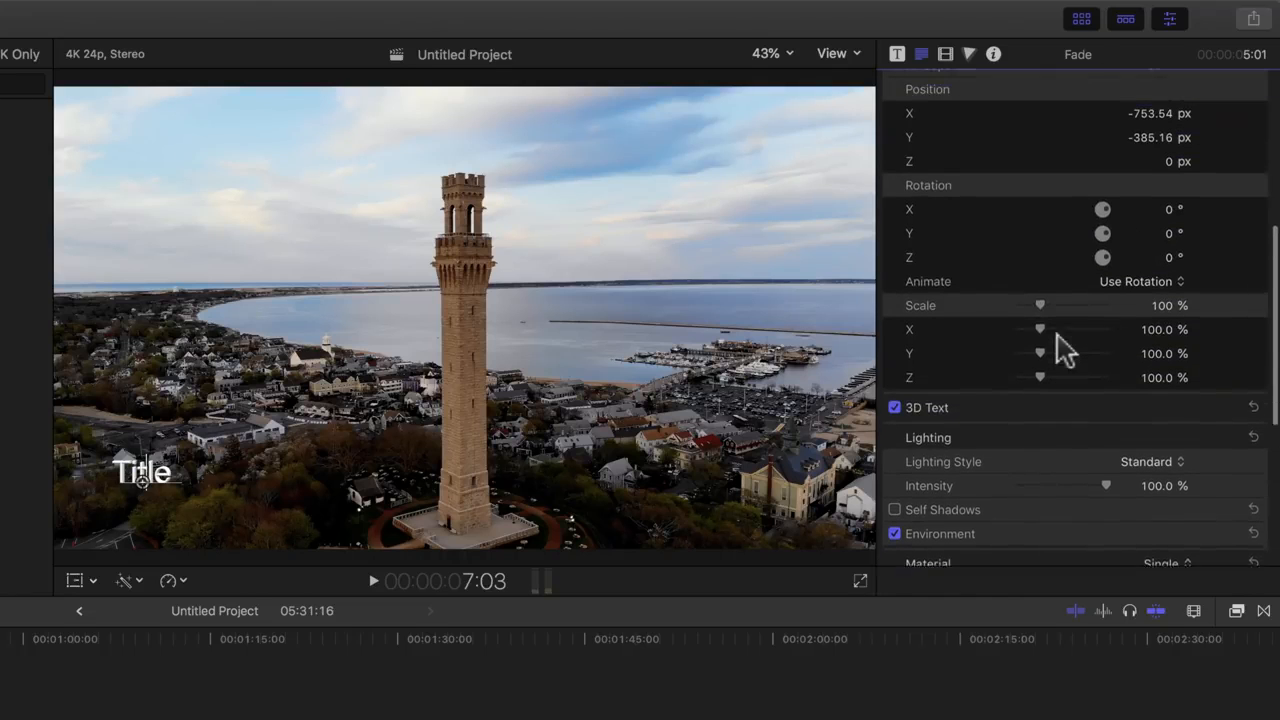
pyautogui.click(895, 427)
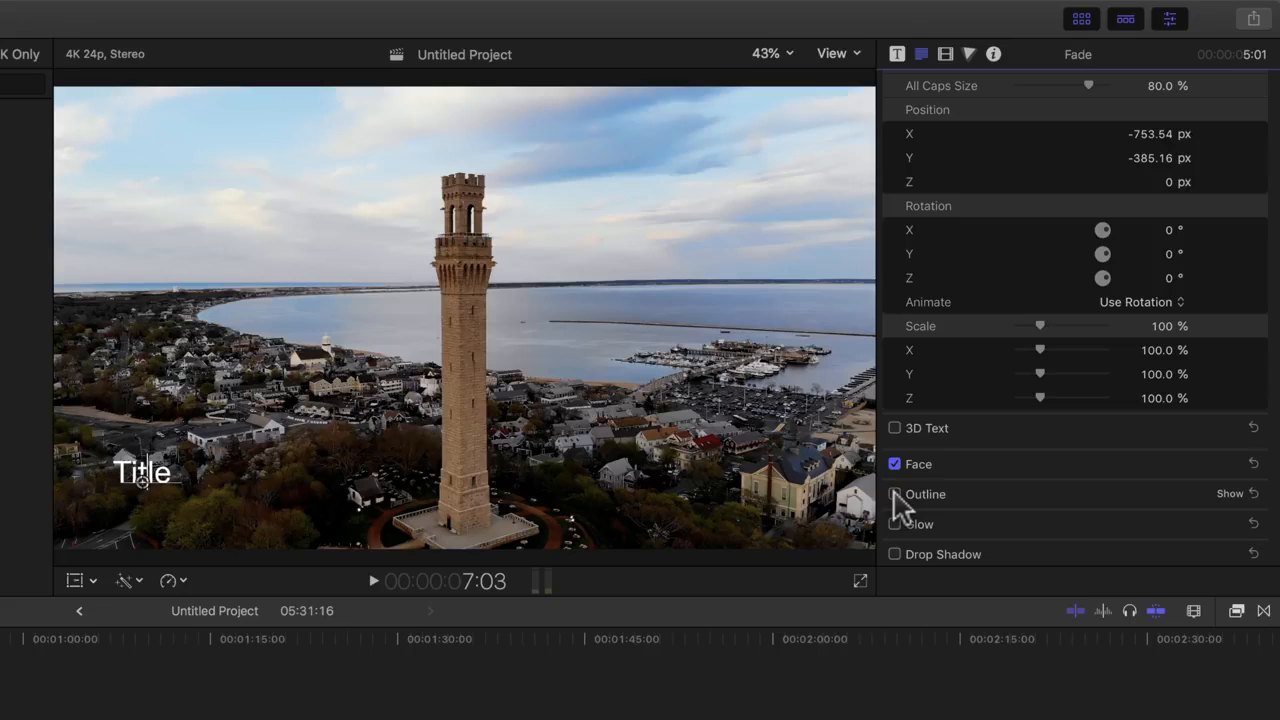
# Step: Enable Drop Shadow for the Fade title and look over its color, opacity, blur, distance and angle settings
pyautogui.click(895, 554)
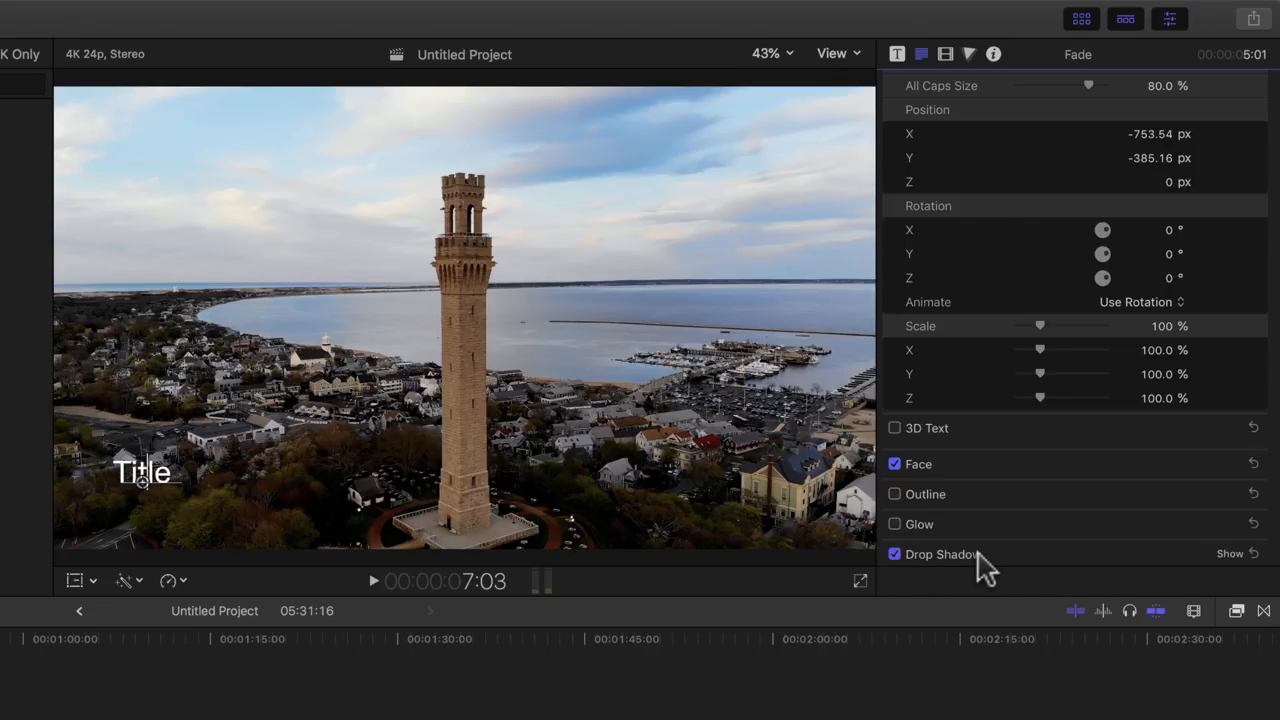
pyautogui.click(1231, 555)
pyautogui.scroll(-5, 1236, 572)
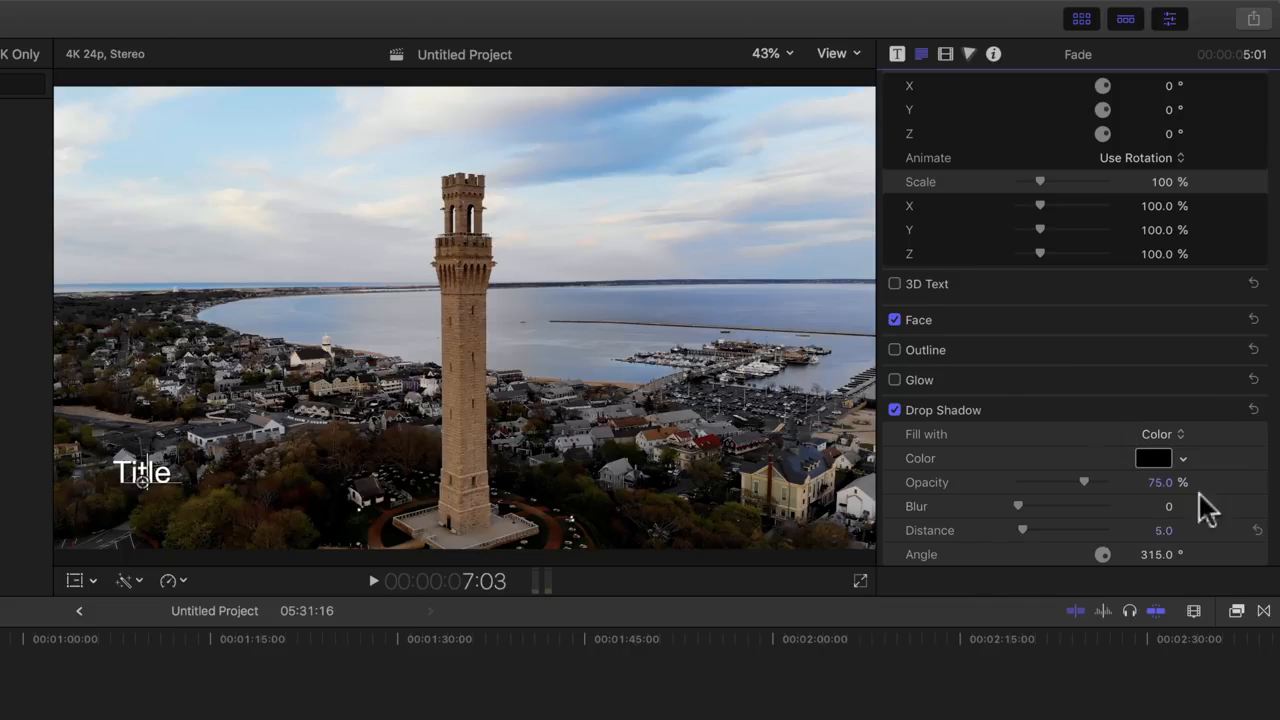
pyautogui.click(1233, 409)
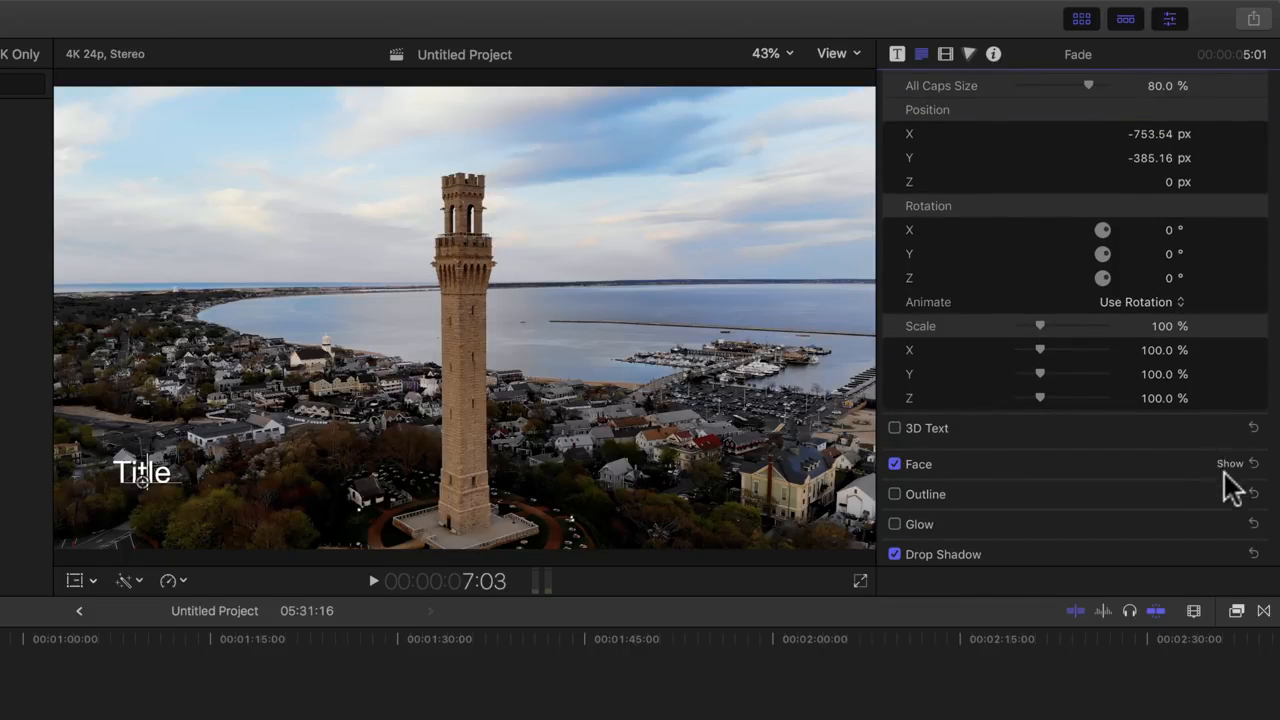
# Step: Duplicate the Fade title in the timeline and place the copy above the YUN00076 clip
pyautogui.moveTo(1230, 570)
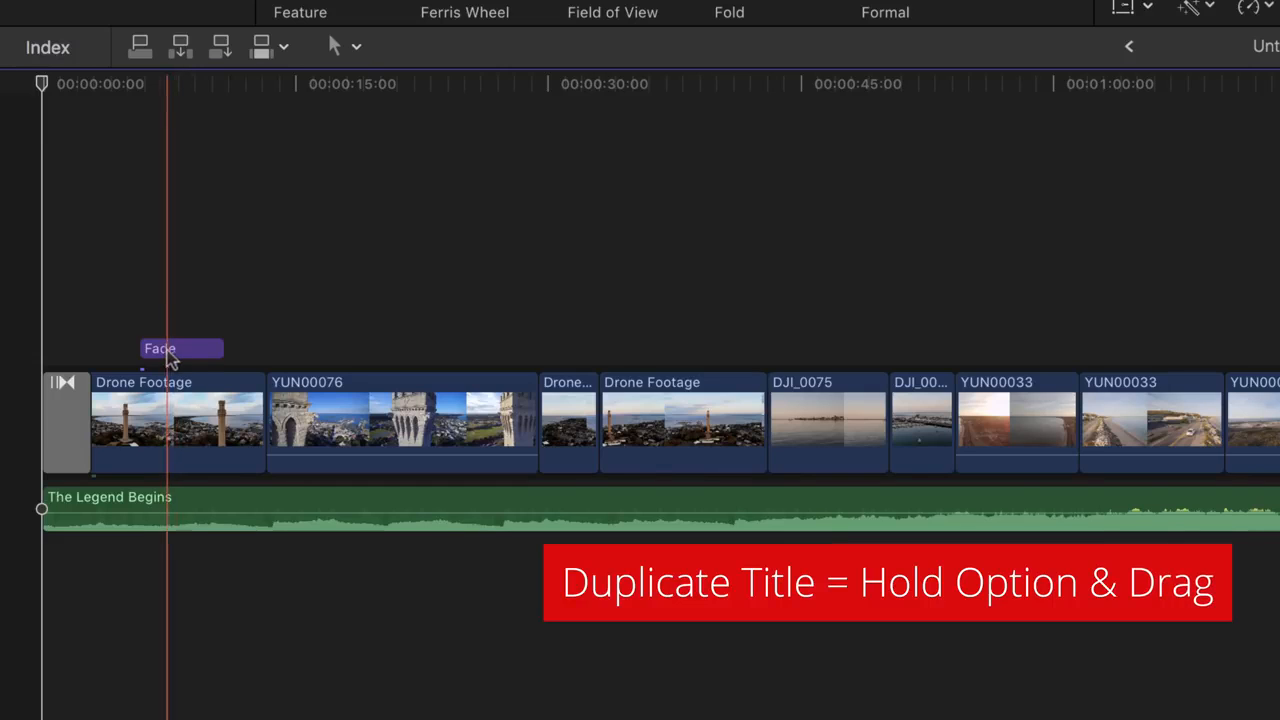
pyautogui.click(178, 350)
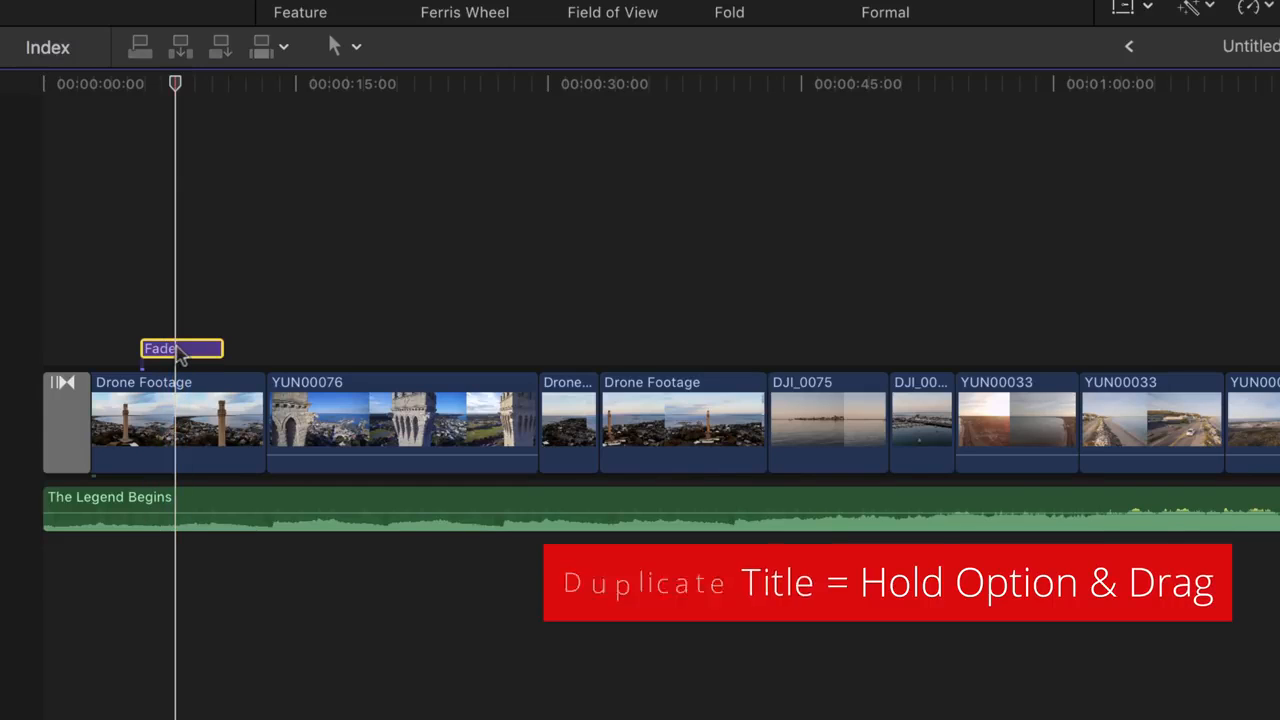
pyautogui.moveTo(178, 350); pyautogui.dragTo(324, 333)
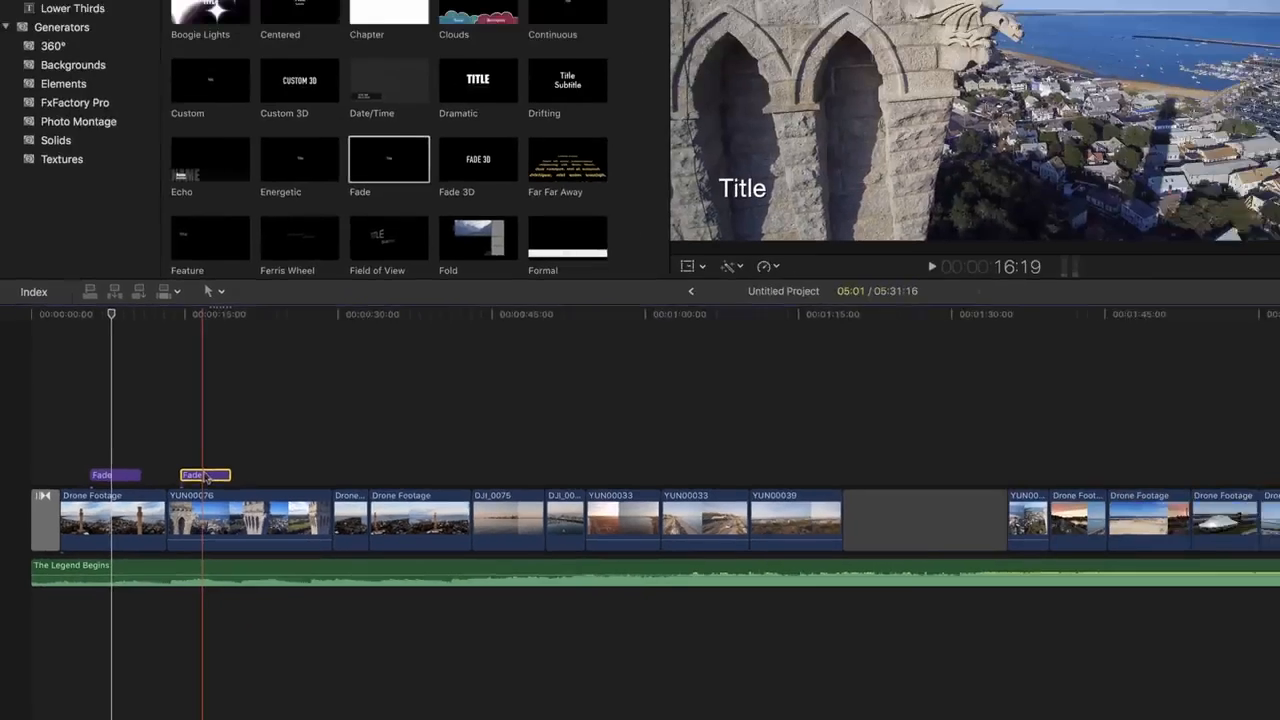
pyautogui.moveTo(325, 340); pyautogui.dragTo(431, 350)
pyautogui.moveTo(211, 520); pyautogui.dragTo(213, 522)
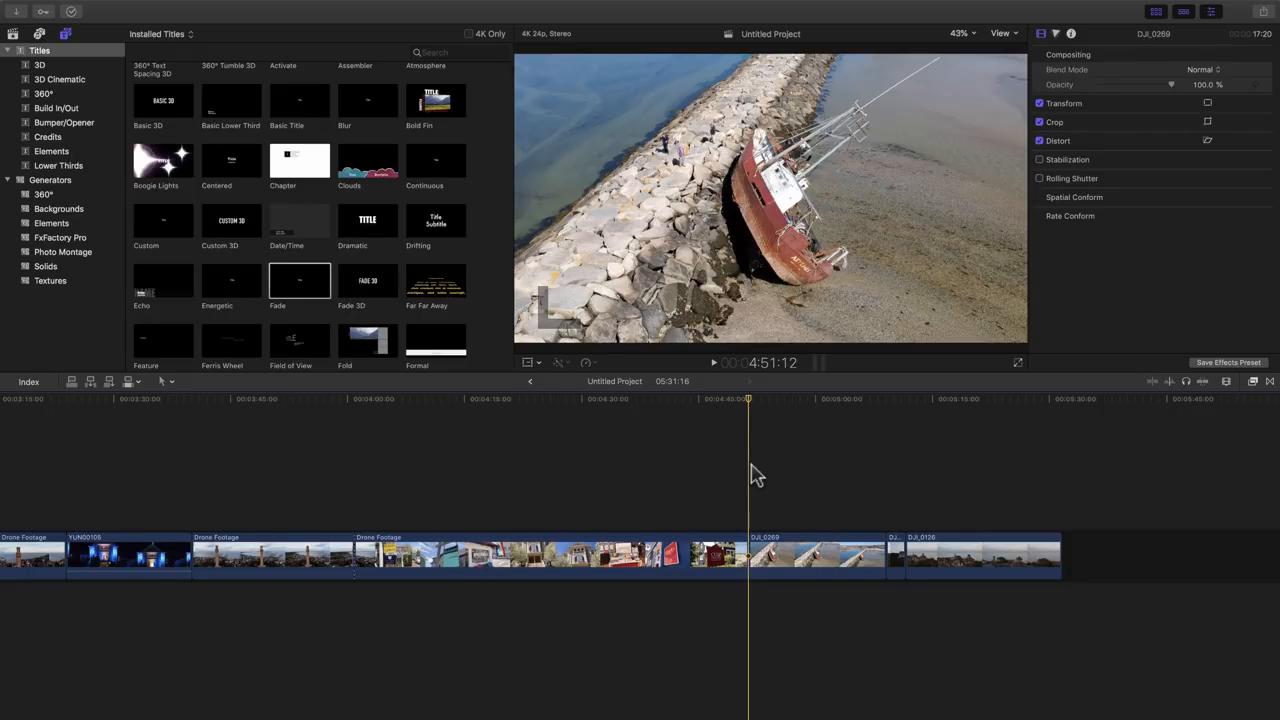
# Step: Play the DJI_0269 clip and return the playhead to its start at 4:51:12
pyautogui.press('space')
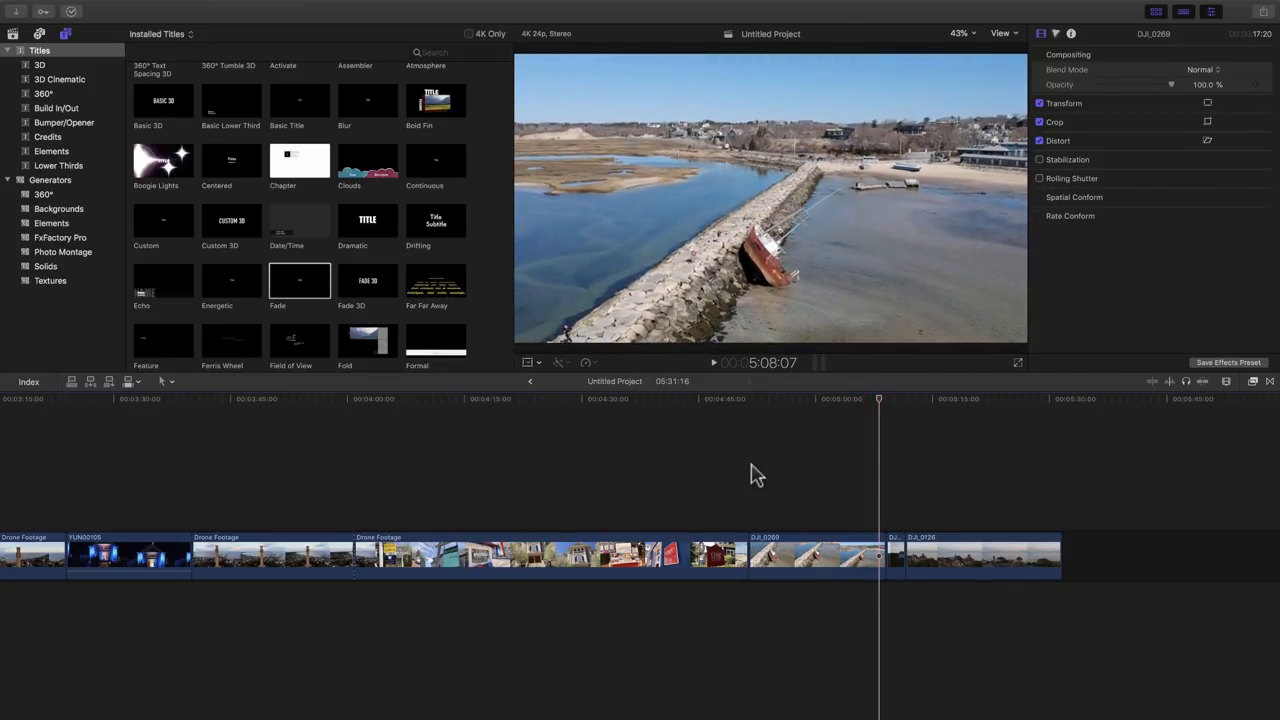
pyautogui.press('space')
pyautogui.click(750, 412)
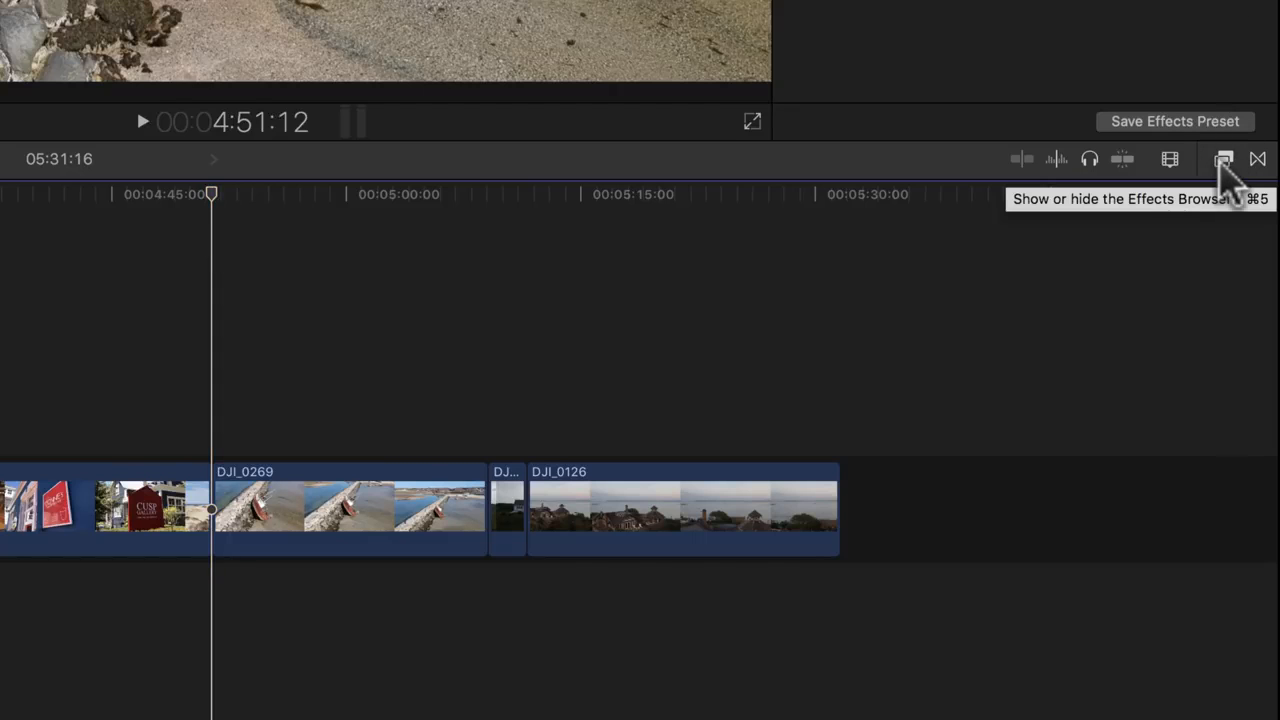
# Step: Show the effects browser and look through the installed video effects
pyautogui.click(1222, 163)
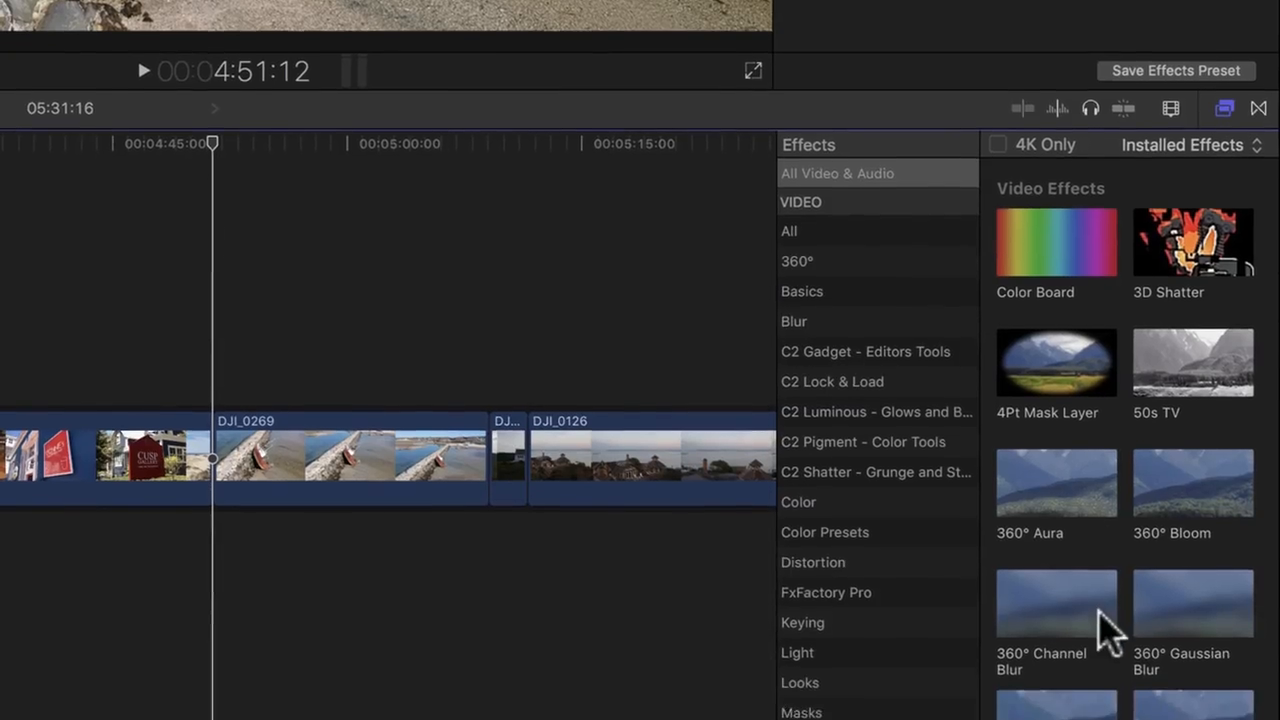
pyautogui.scroll(-15, 1105, 688)
pyautogui.scroll(-8, 1110, 570)
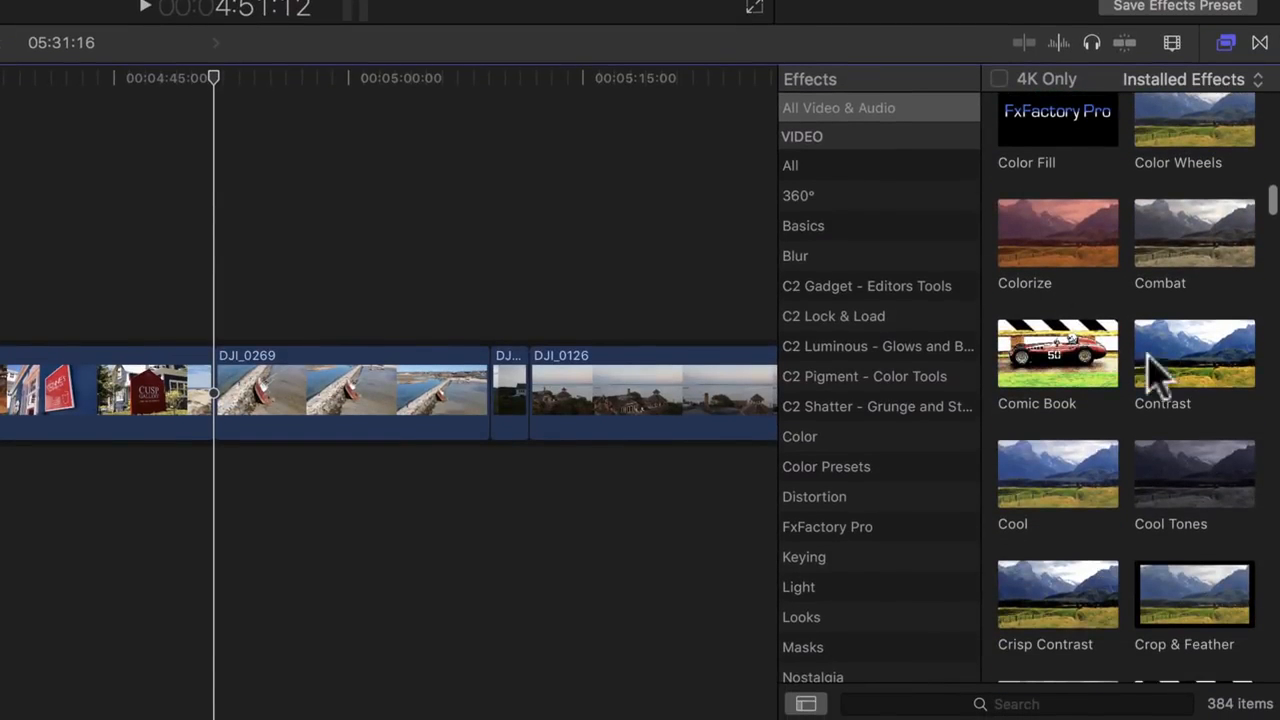
pyautogui.scroll(-8, 1120, 314)
pyautogui.scroll(-8, 1125, 325)
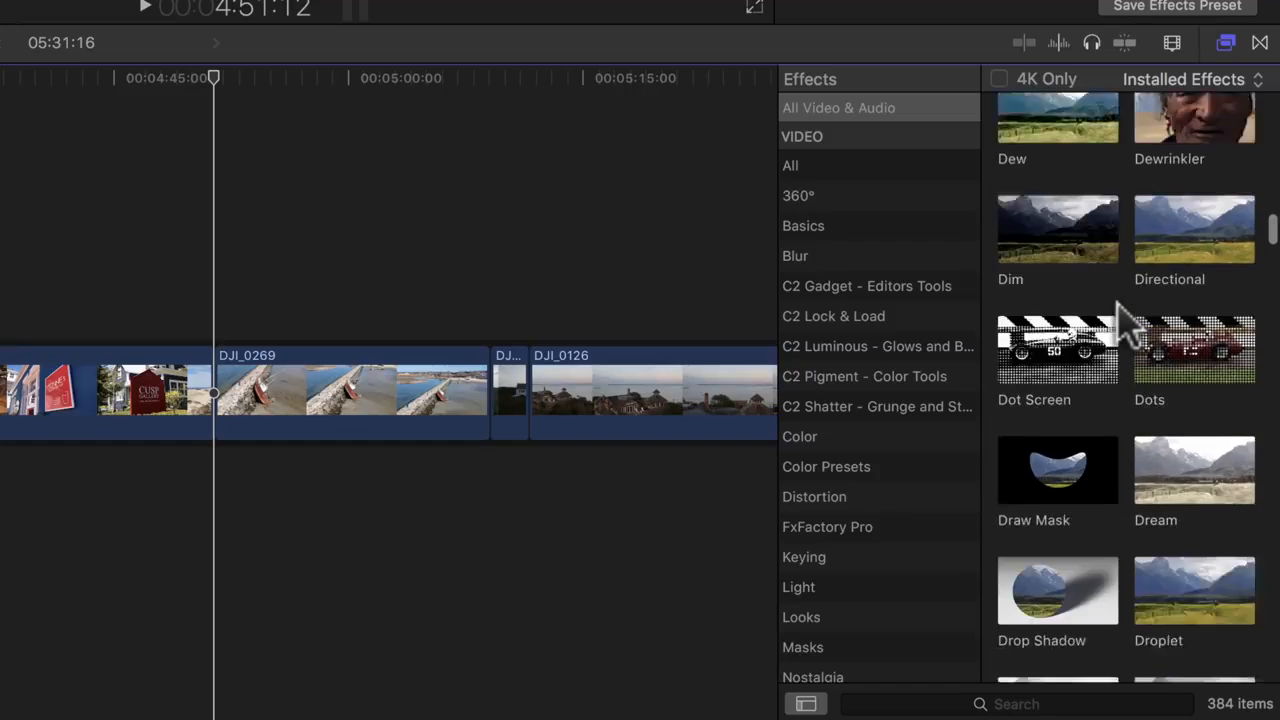
pyautogui.scroll(-8, 1117, 304)
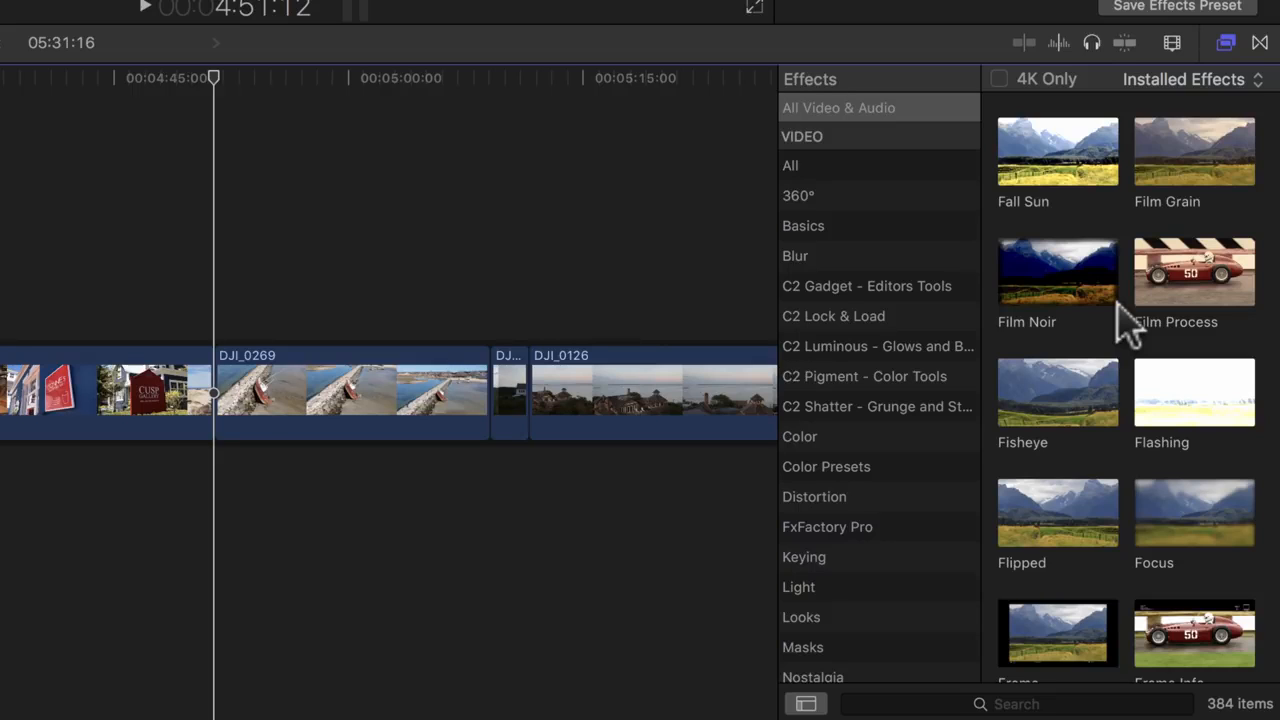
pyautogui.scroll(-3, 1155, 588)
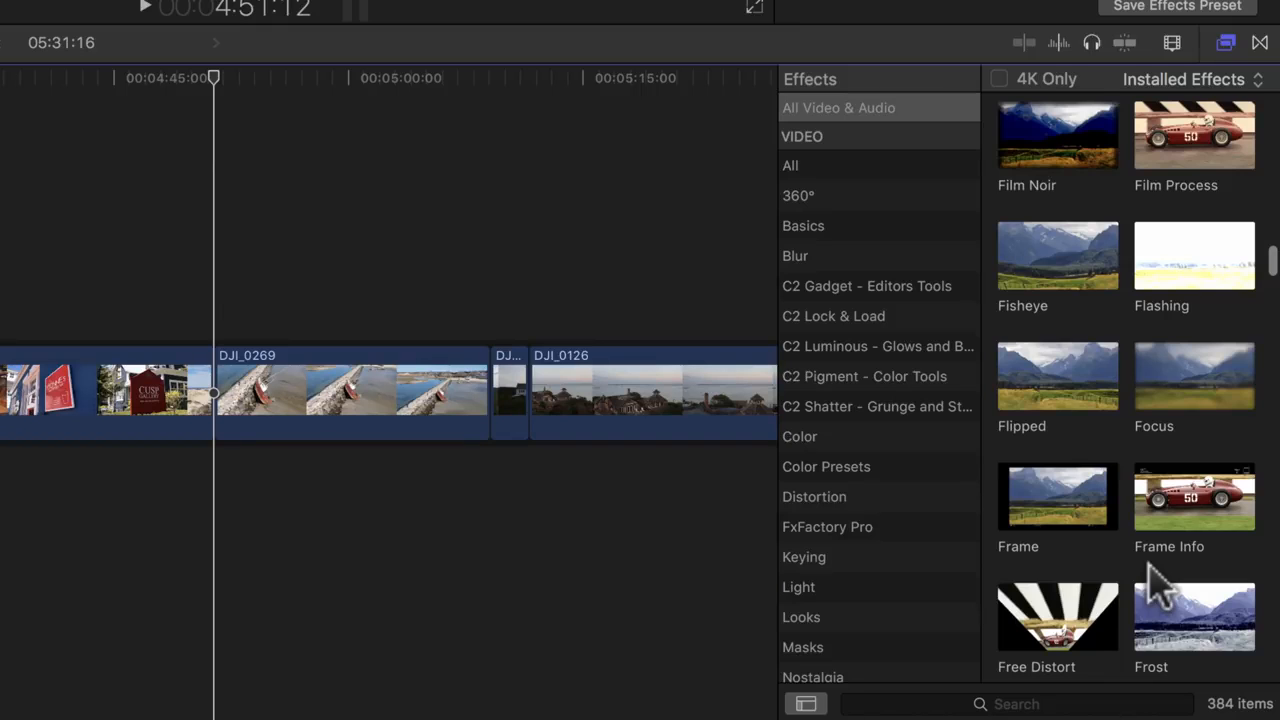
pyautogui.scroll(-7, 1150, 588)
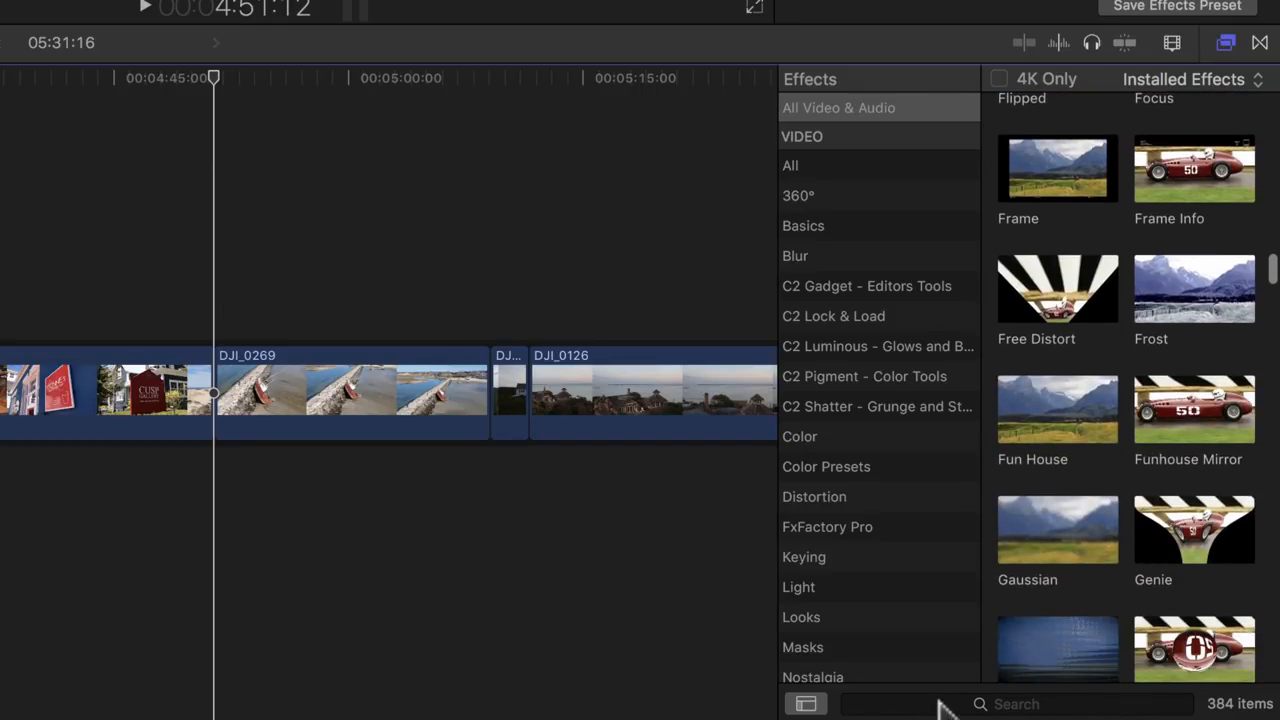
# Step: Search the effects for "vignette", apply Vignette to the DJI_0269 clip, and set its Size to 1.42 and Darken to 0.89
pyautogui.click(920, 704)
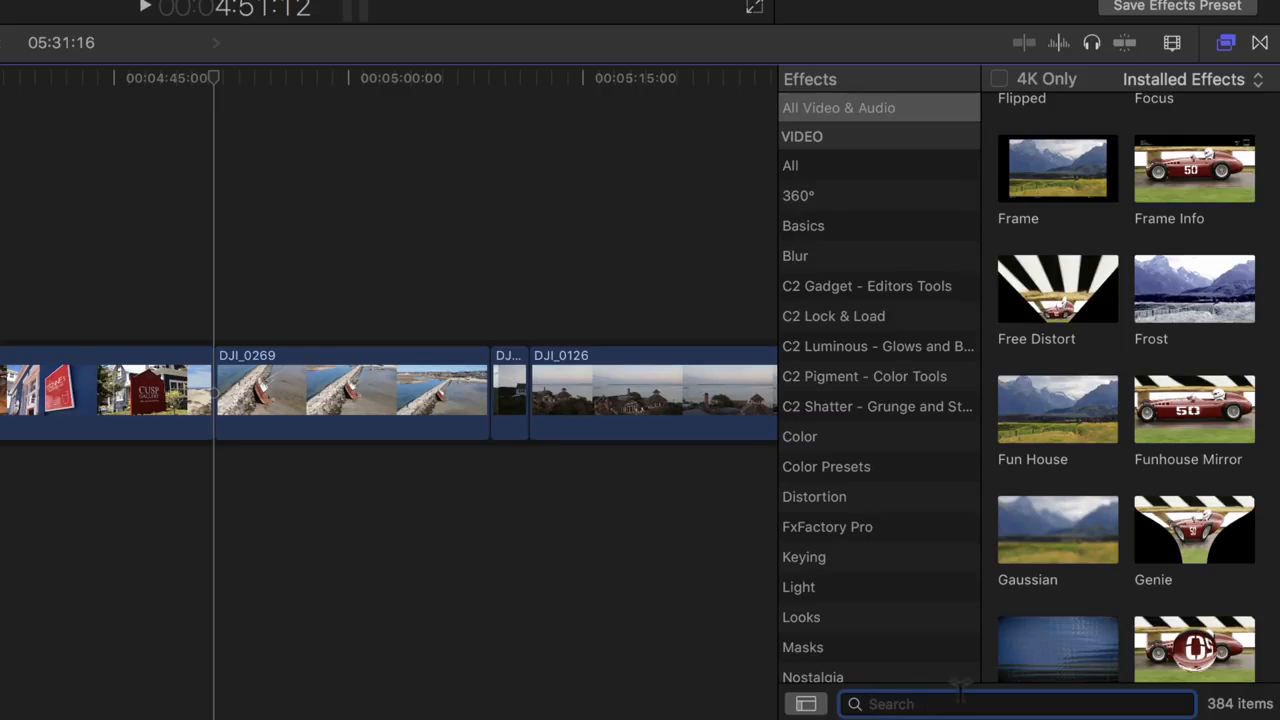
pyautogui.write('vignette')
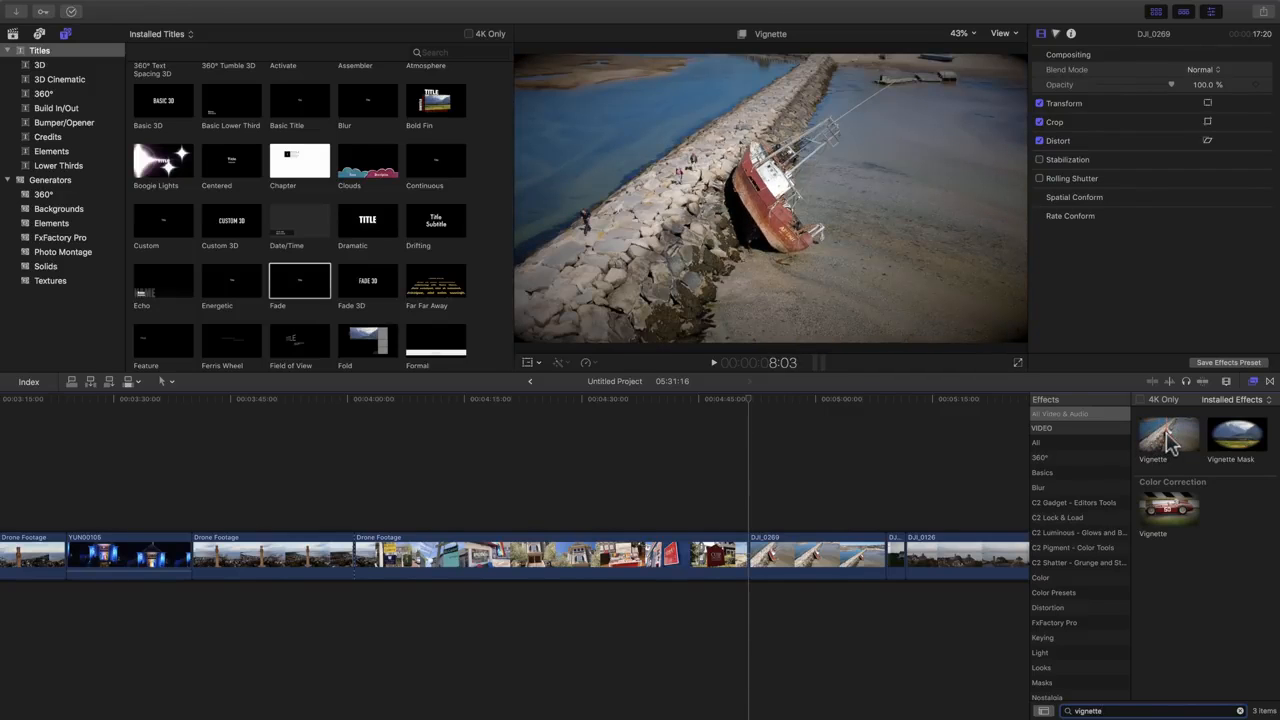
pyautogui.moveTo(1170, 440); pyautogui.dragTo(822, 563)
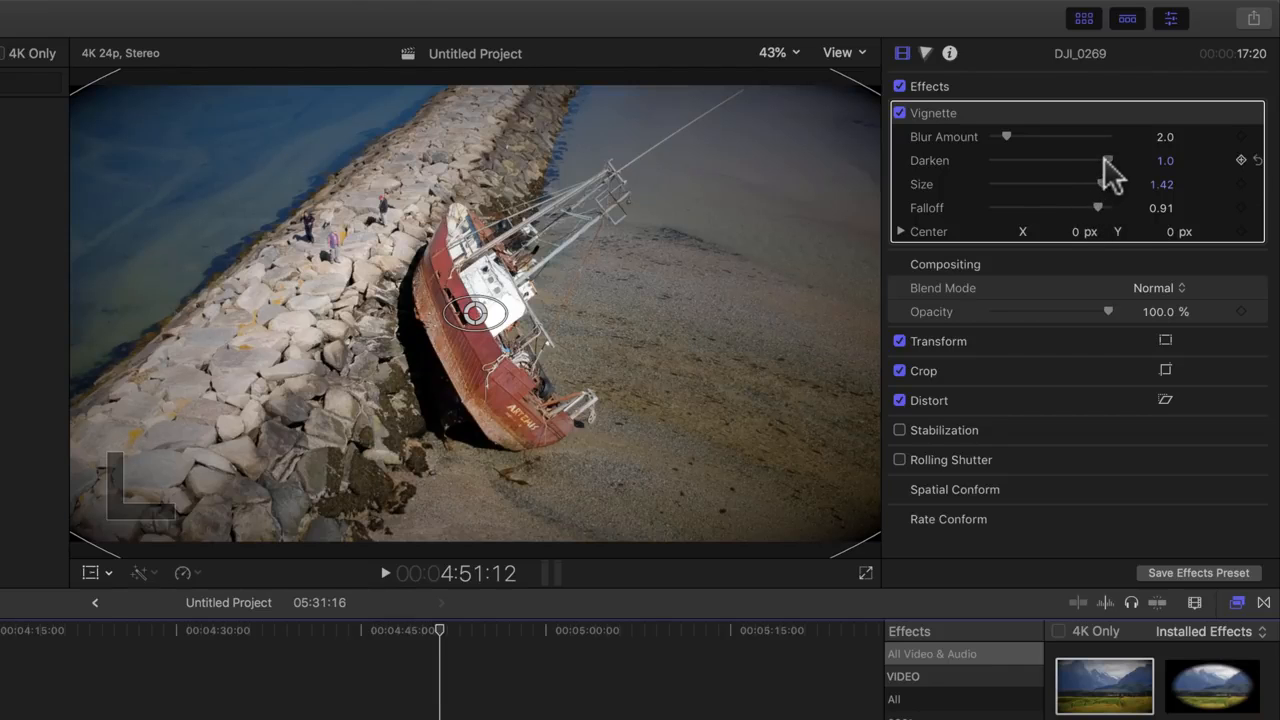
pyautogui.moveTo(1107, 162)
pyautogui.mouseDown()
pyautogui.moveTo(990, 166)
pyautogui.moveTo(1109, 174)
pyautogui.moveTo(1092, 180)
pyautogui.mouseUp()
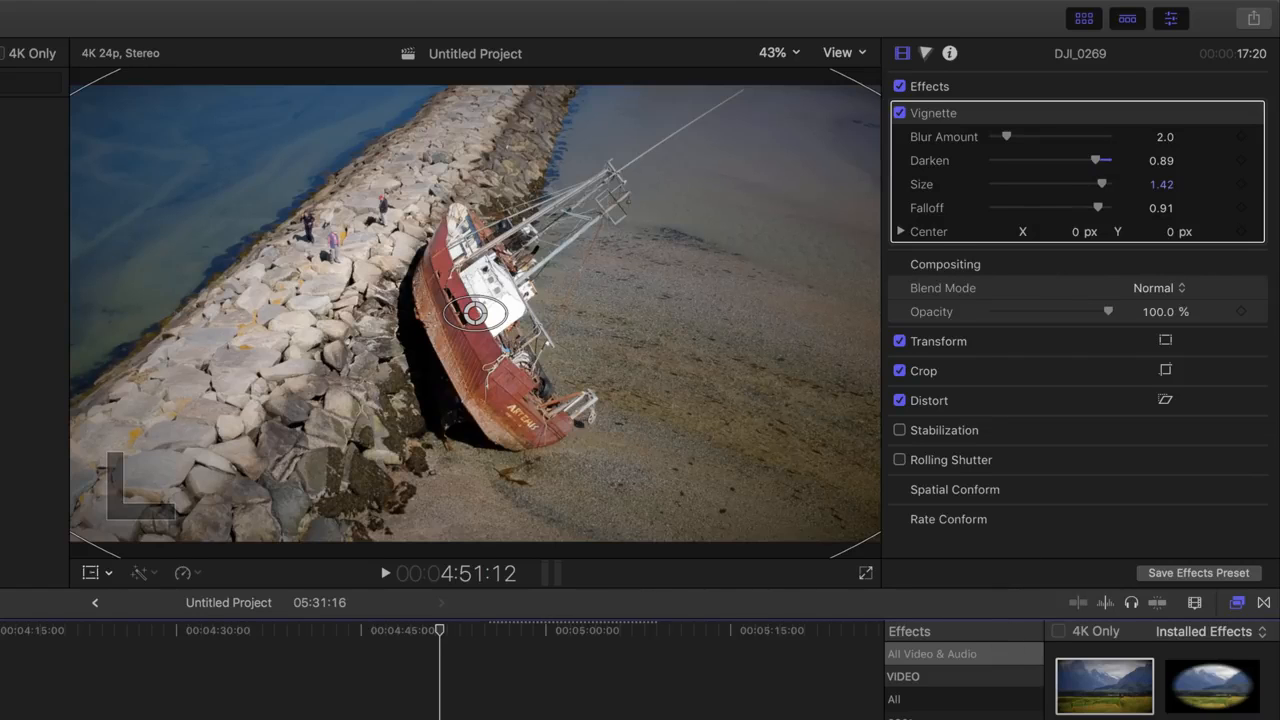
# Step: Connect the DJI_0126 clip beneath DJI_0269 and apply the Keyer effect from the Keying category to DJI_0269
pyautogui.click(1201, 706)
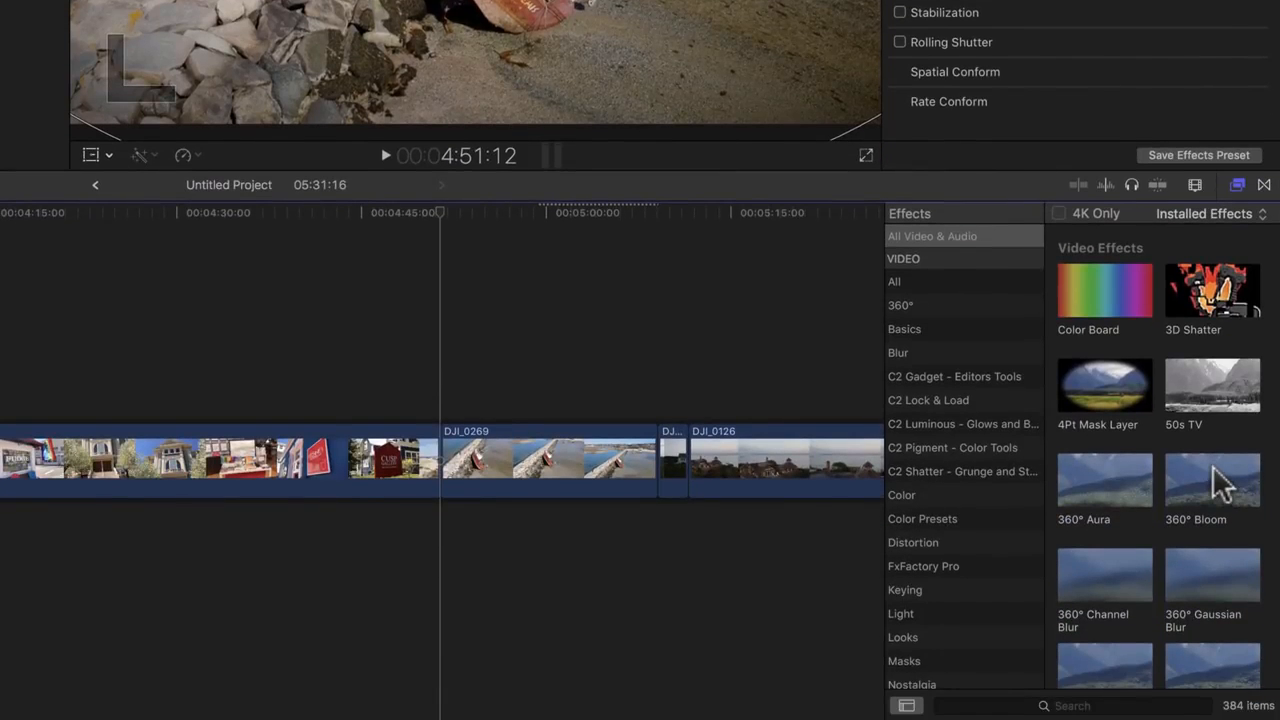
pyautogui.click(958, 589)
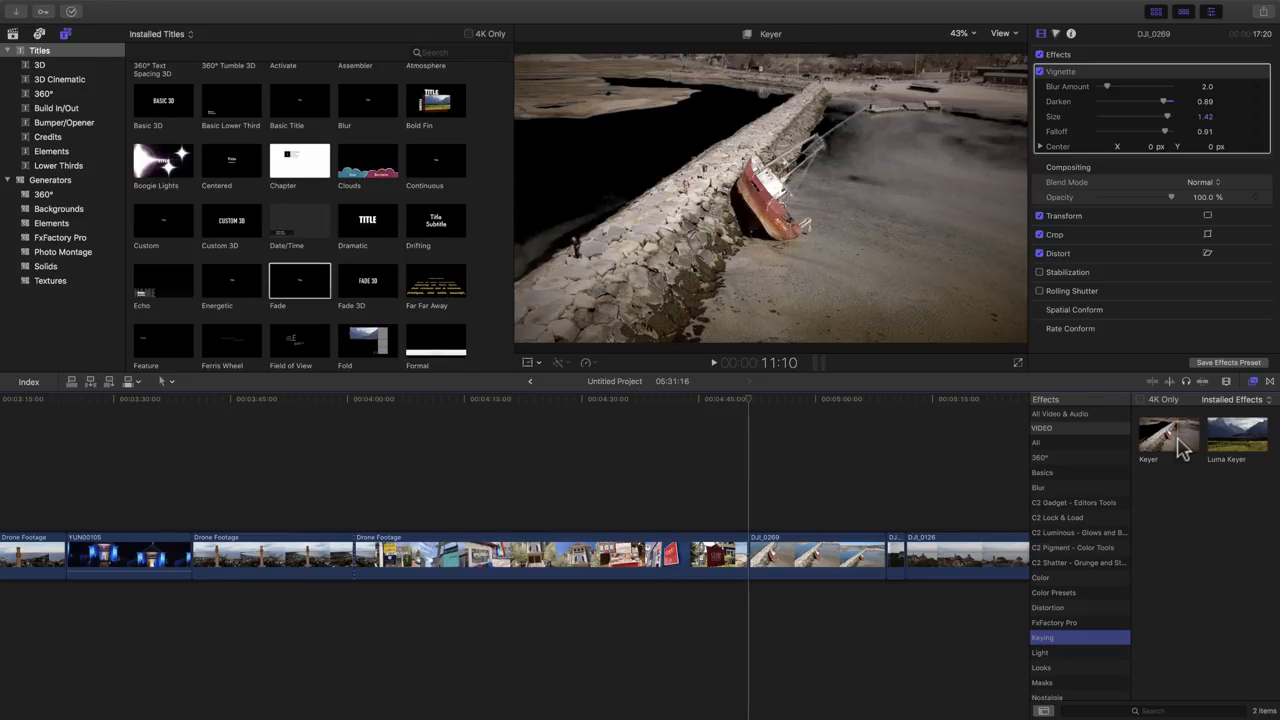
pyautogui.moveTo(986, 563); pyautogui.dragTo(840, 634)
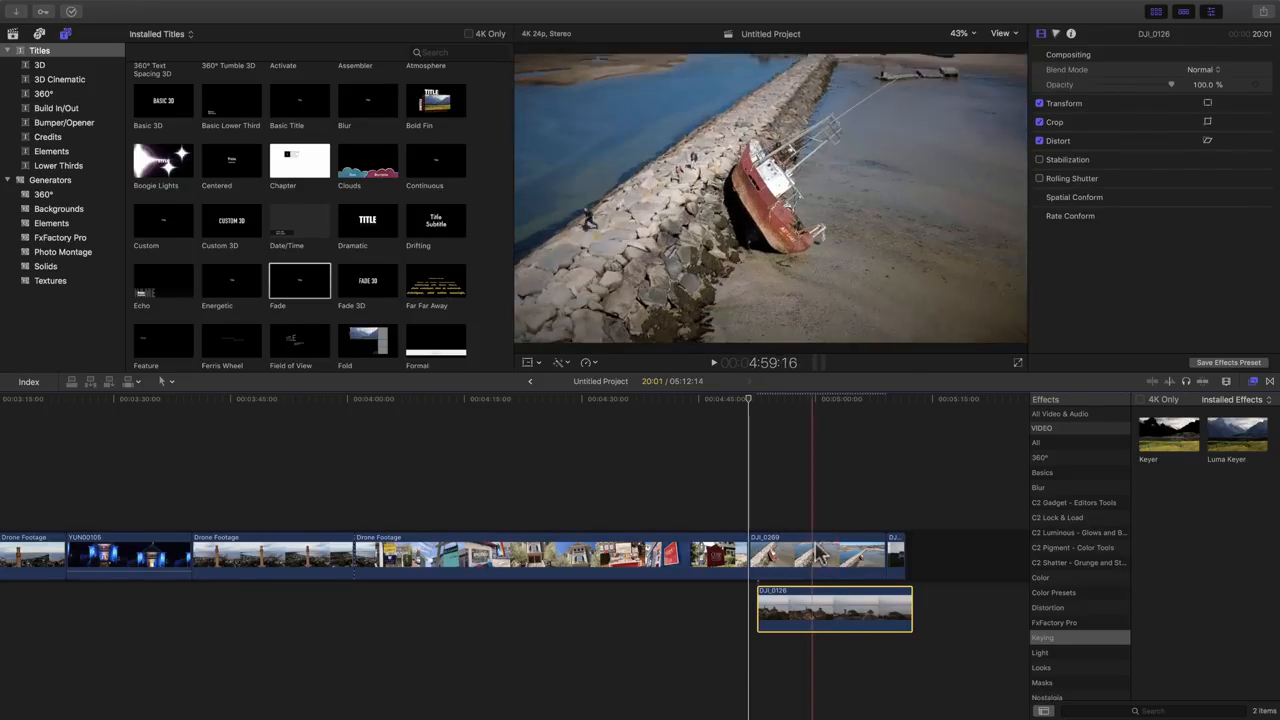
pyautogui.click(815, 555)
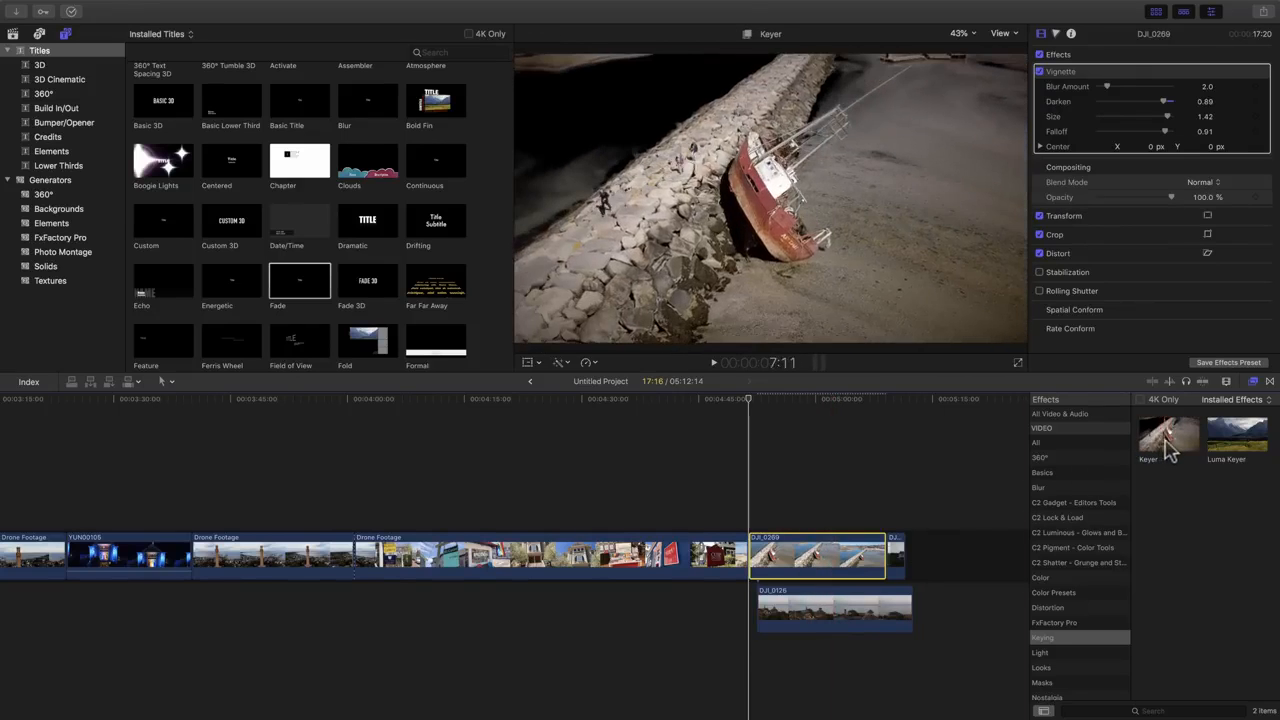
pyautogui.moveTo(1170, 452); pyautogui.dragTo(840, 555)
pyautogui.click(820, 530)
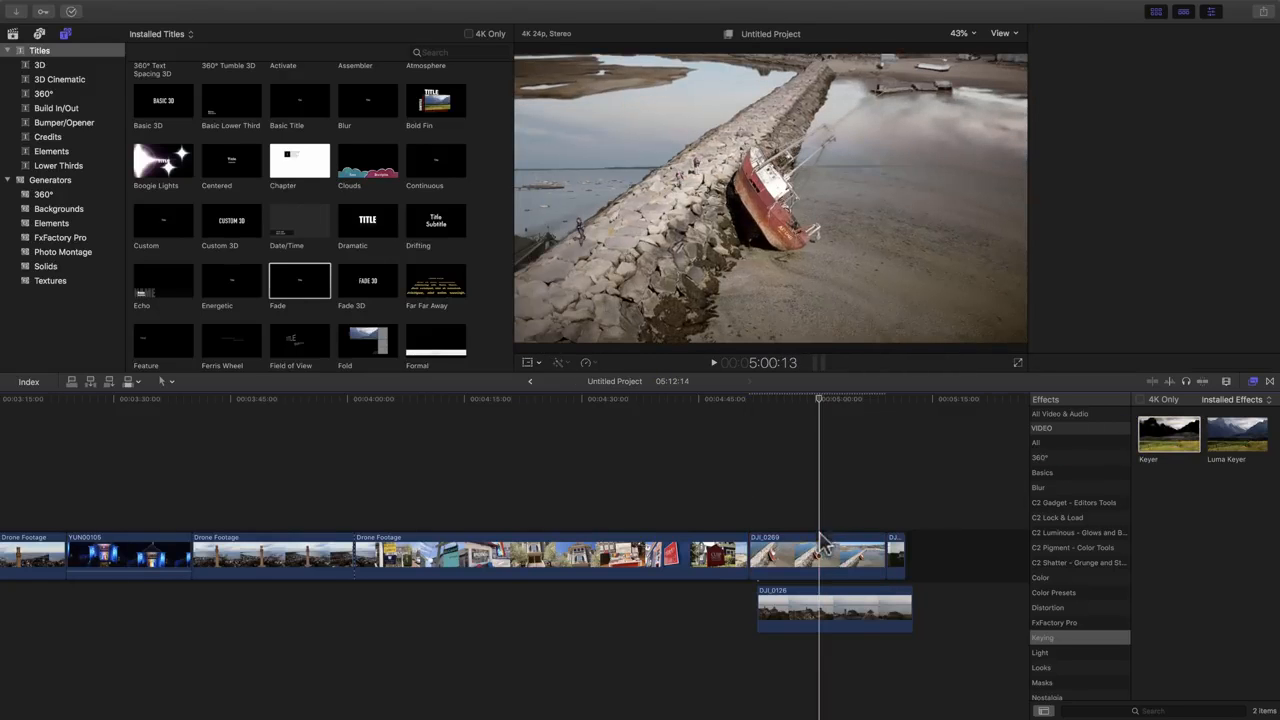
pyautogui.click(828, 558)
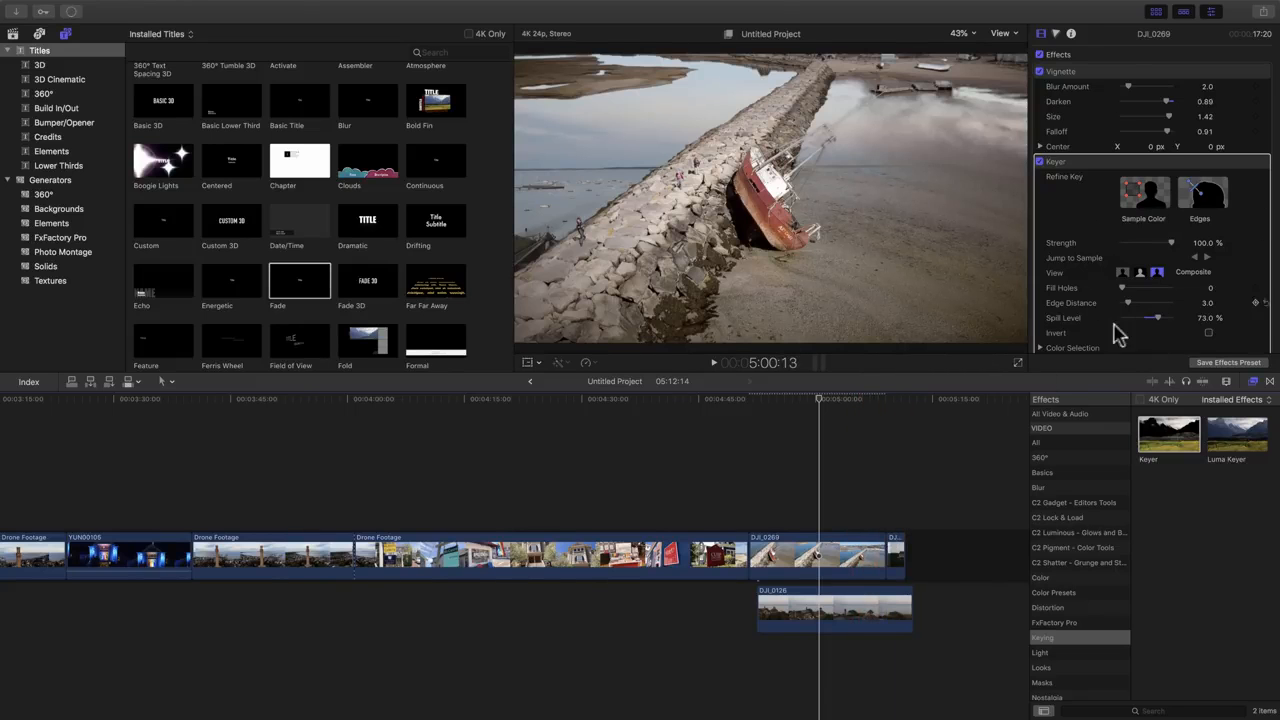
# Step: Delete the Keyer effect from DJI_0269 and move DJI_0126 back to the end of the main storyline
pyautogui.click(1067, 162)
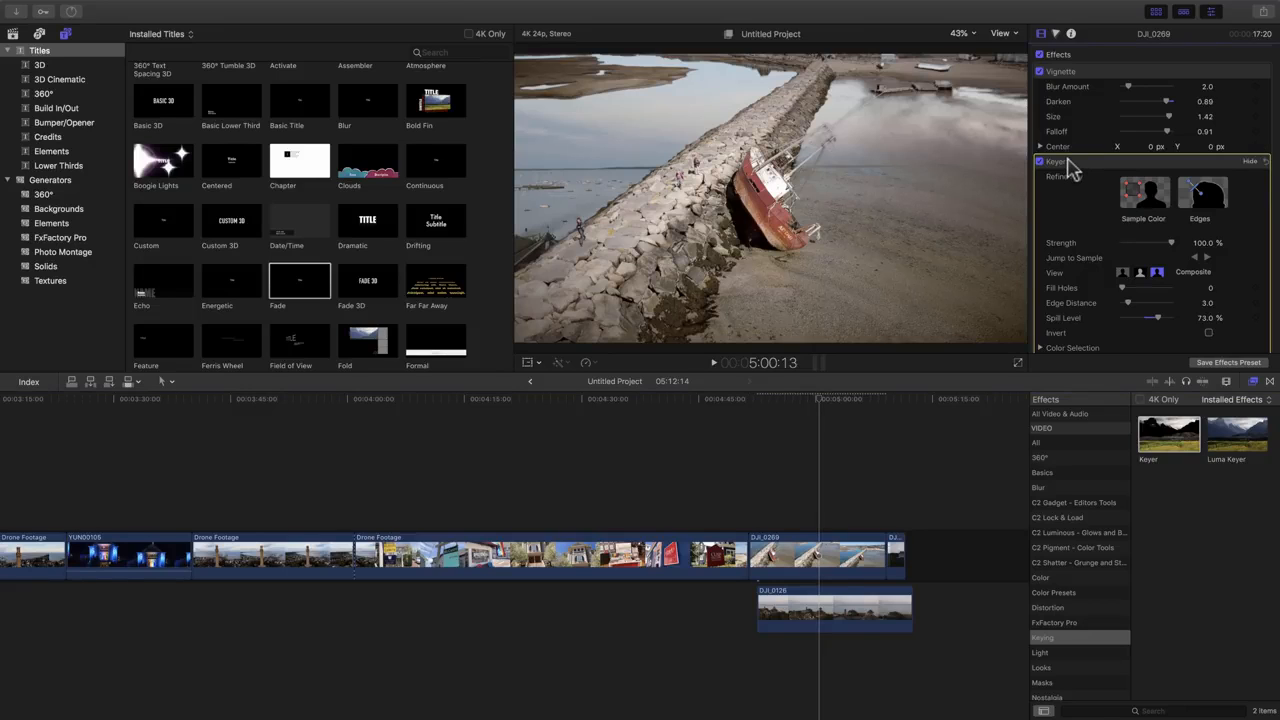
pyautogui.press('Delete')
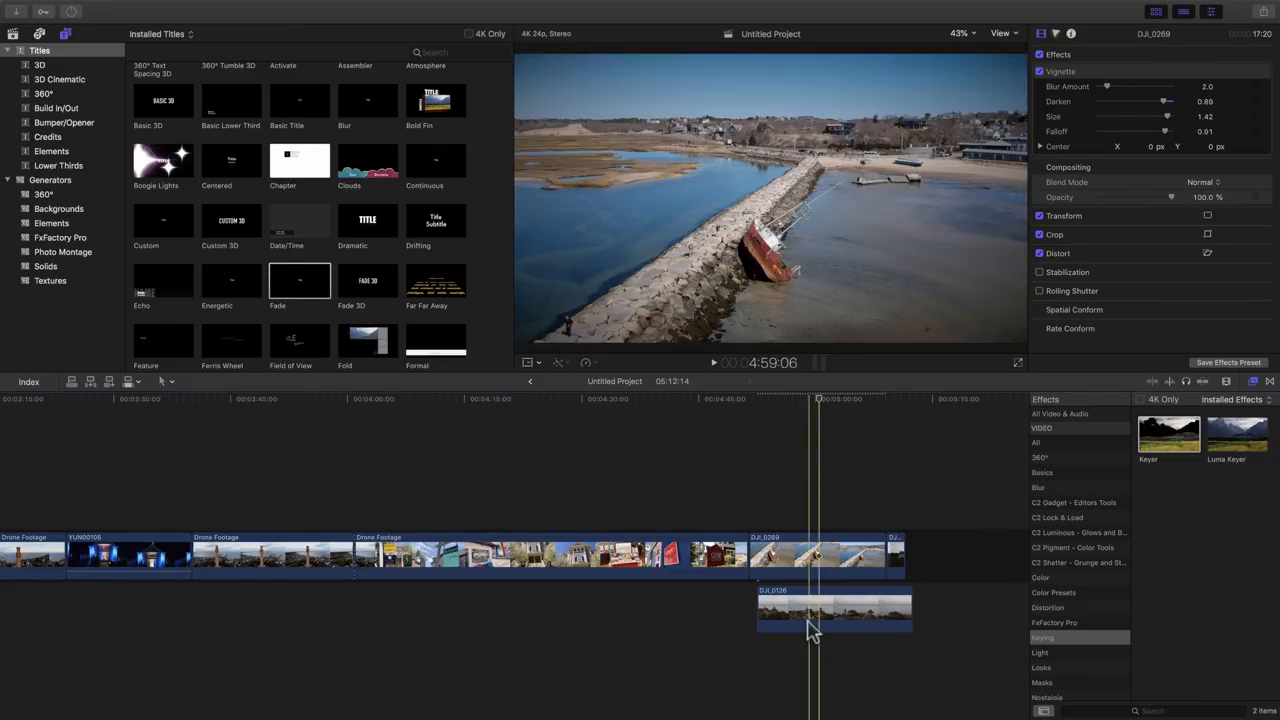
pyautogui.moveTo(811, 630); pyautogui.dragTo(971, 574)
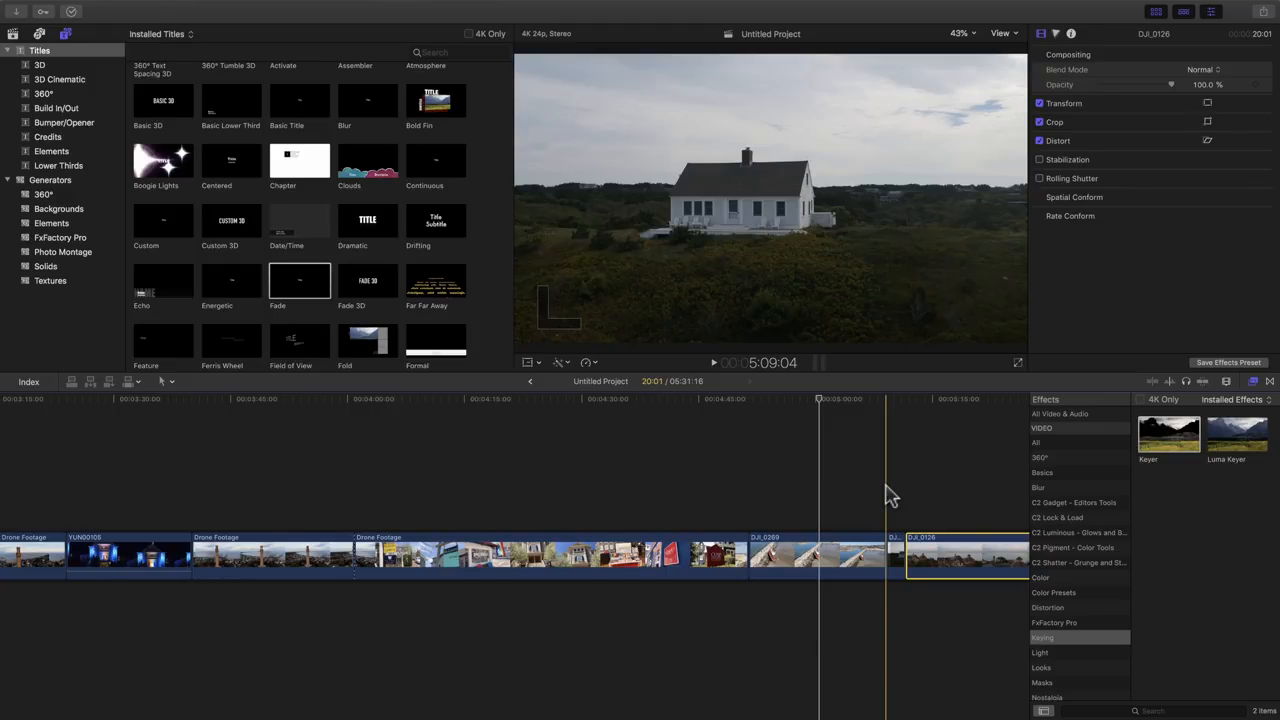
# Step: Start Match Color on the DJI_0269 clip, skim DJI_0126 for a reference frame, and cancel the match
pyautogui.click(820, 558)
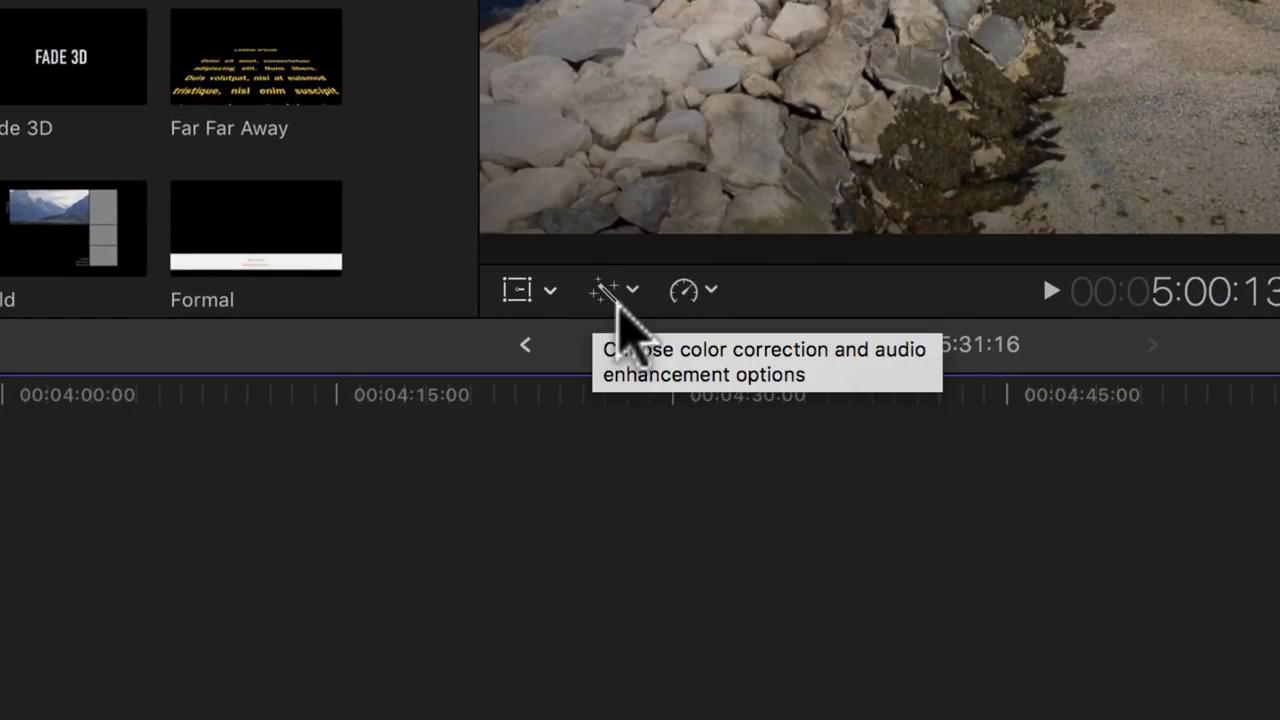
pyautogui.click(633, 291)
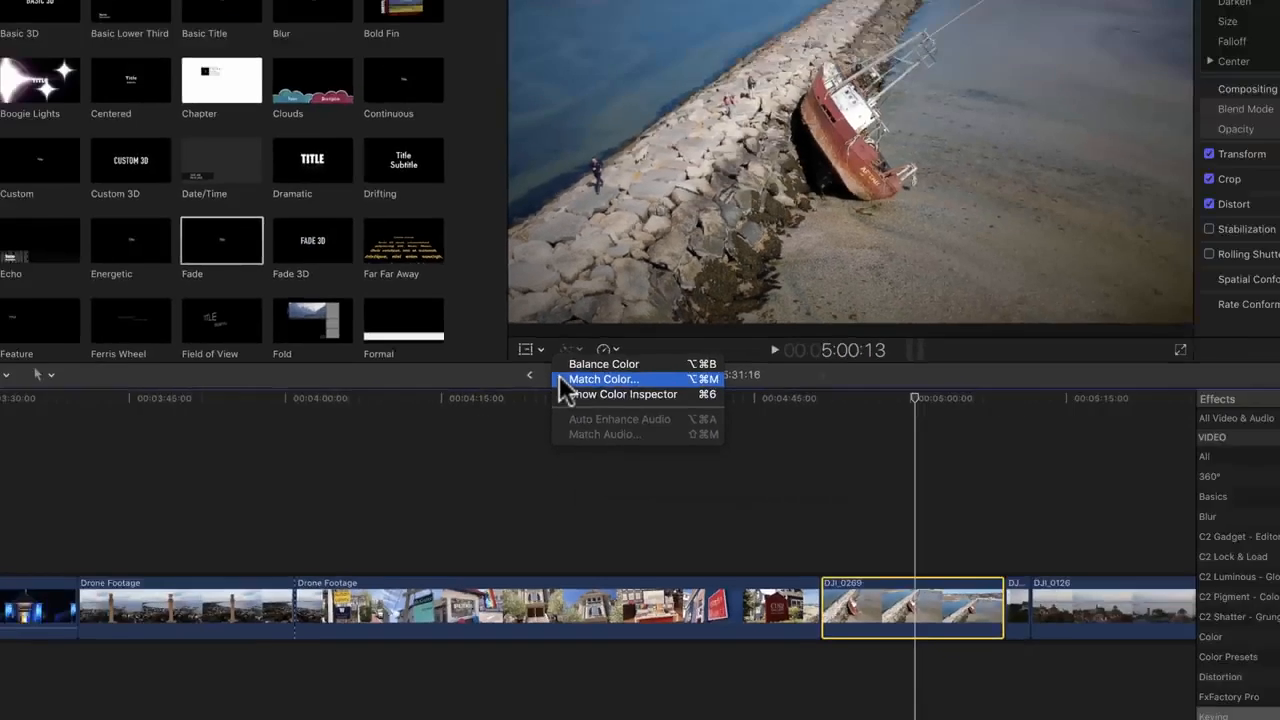
pyautogui.click(590, 352)
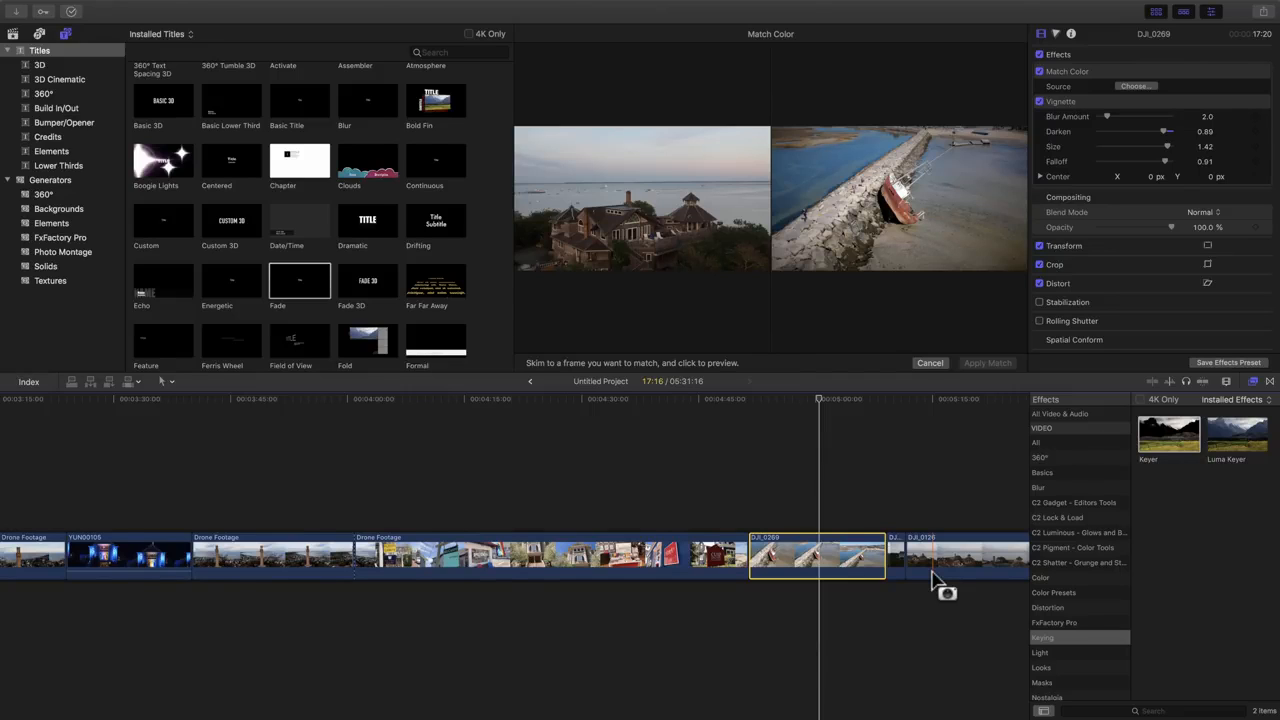
pyautogui.click(930, 363)
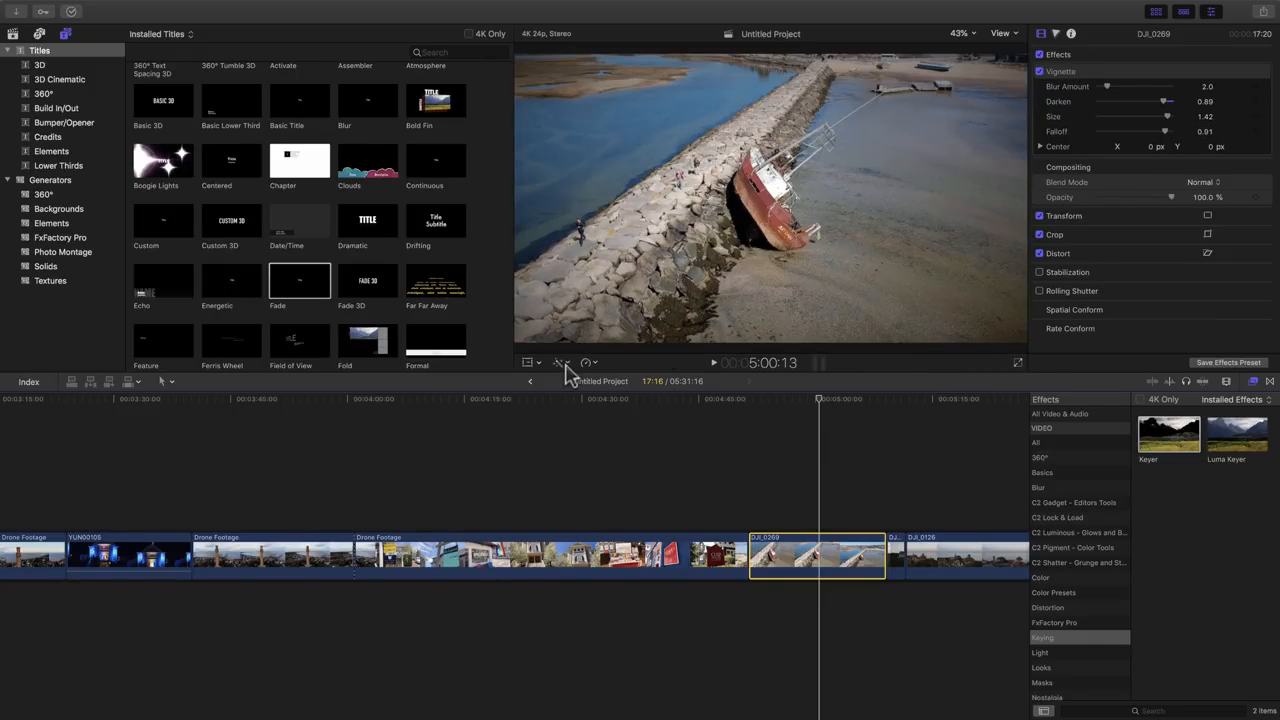
# Step: Add a Color Wheels correction to the DJI_0269 clip in the Color Inspector and bring up the available corrections again
pyautogui.click(561, 362)
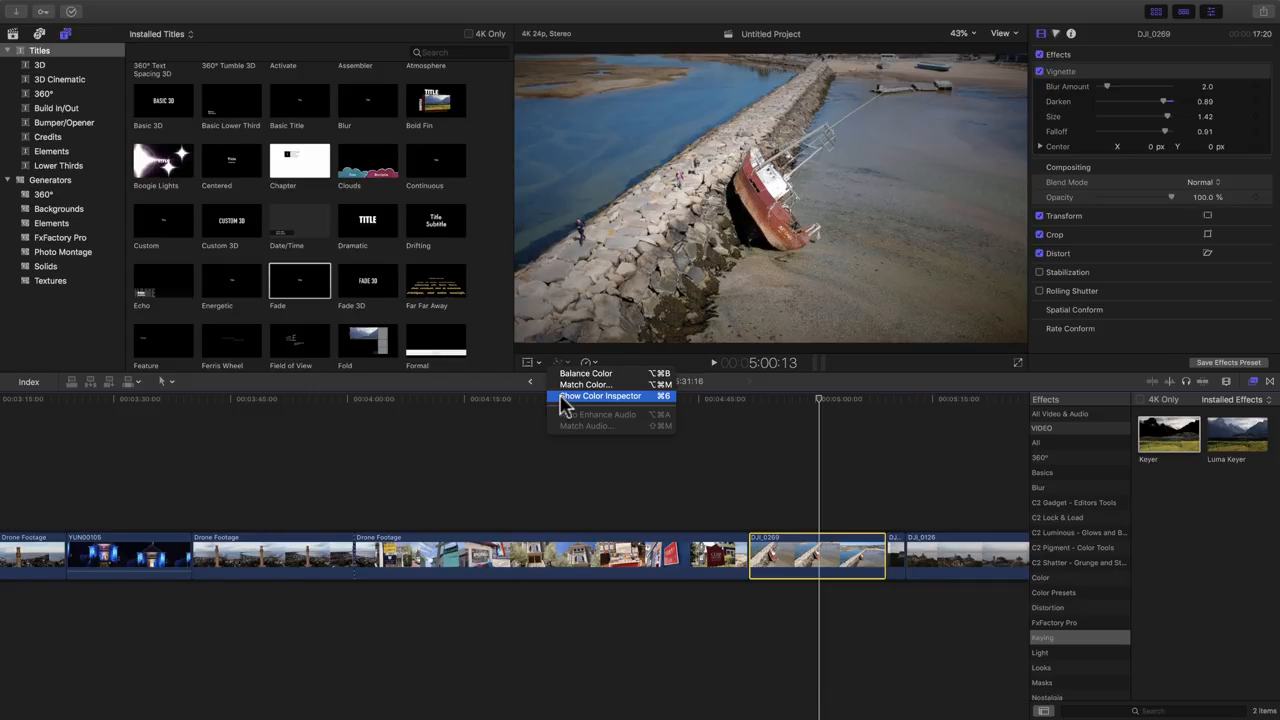
pyautogui.click(565, 396)
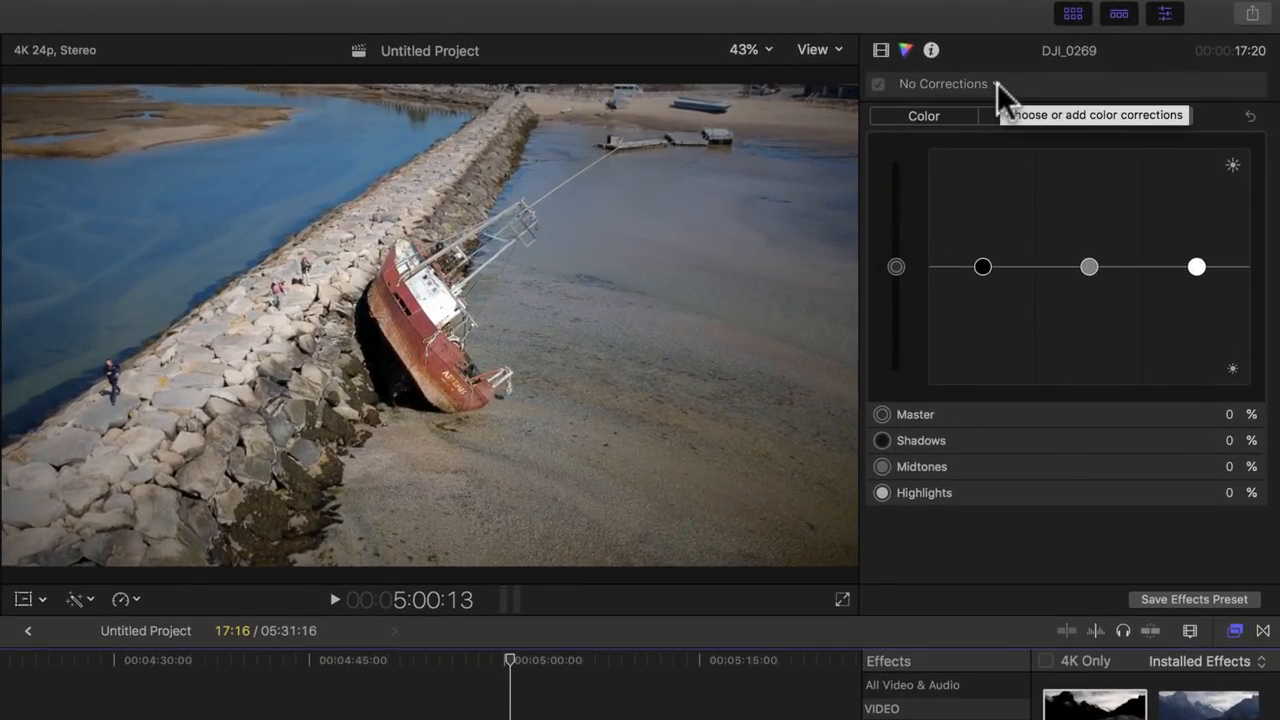
pyautogui.click(997, 84)
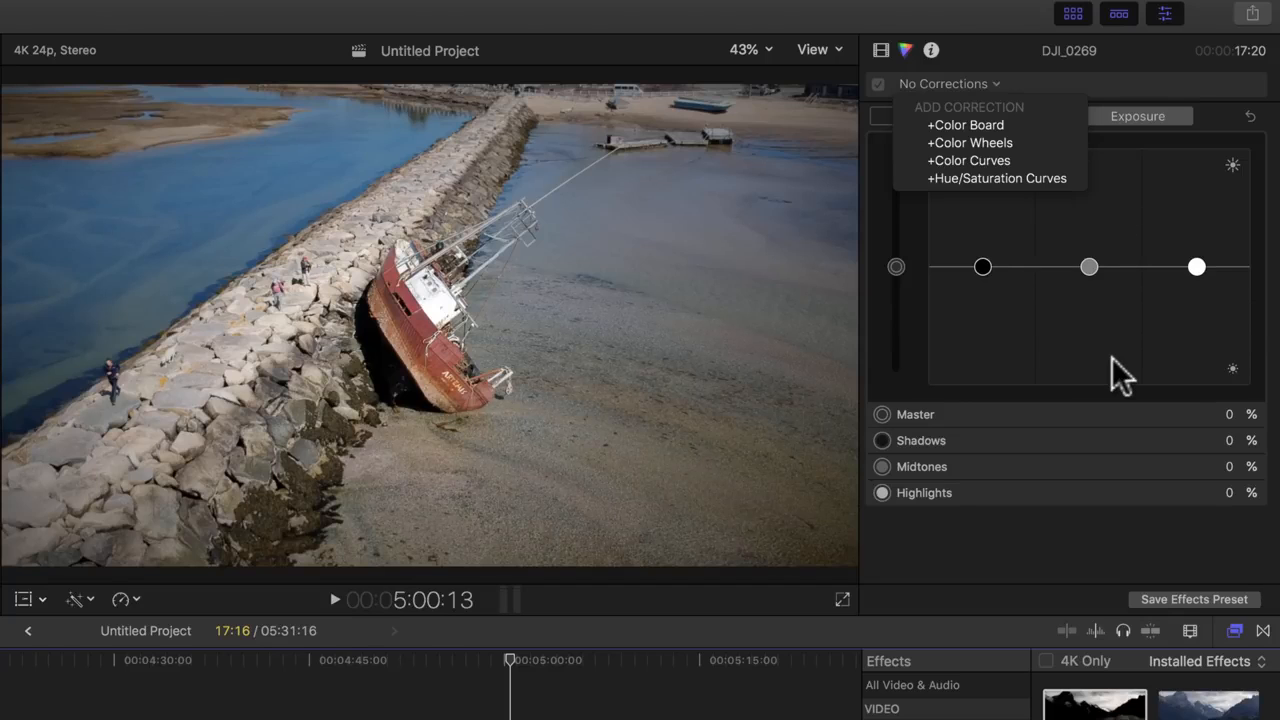
pyautogui.click(999, 140)
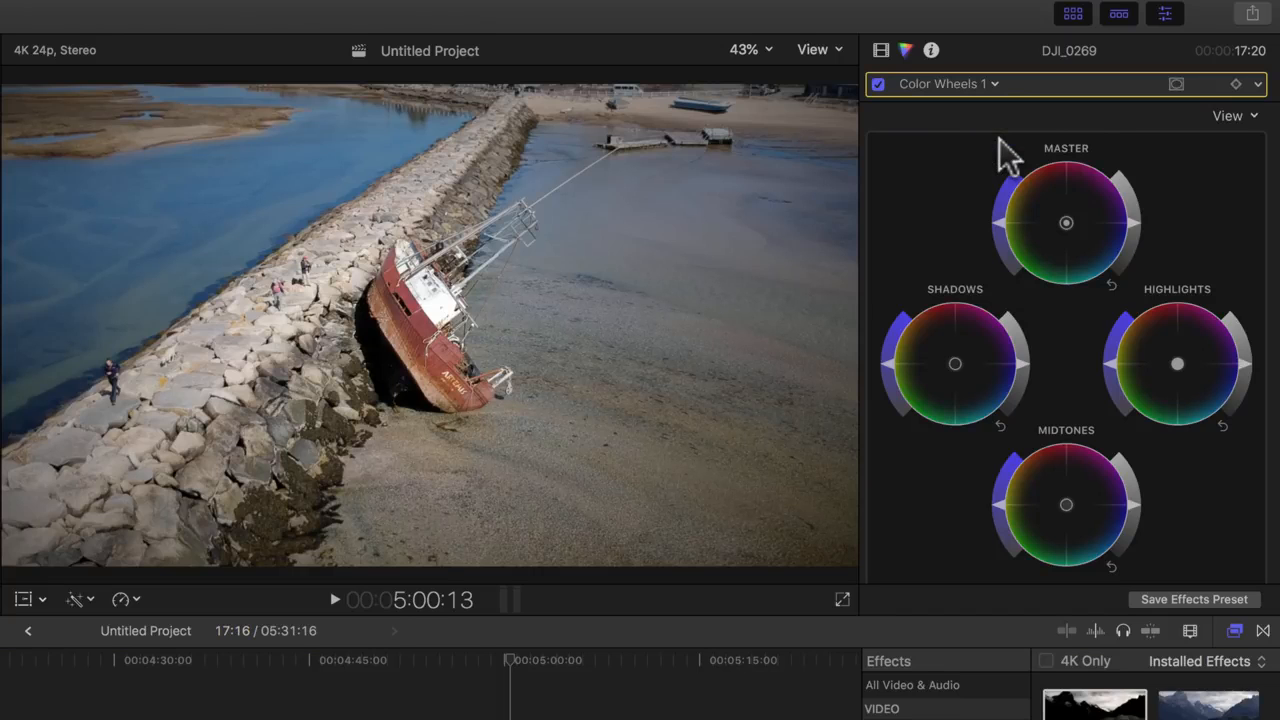
pyautogui.click(992, 83)
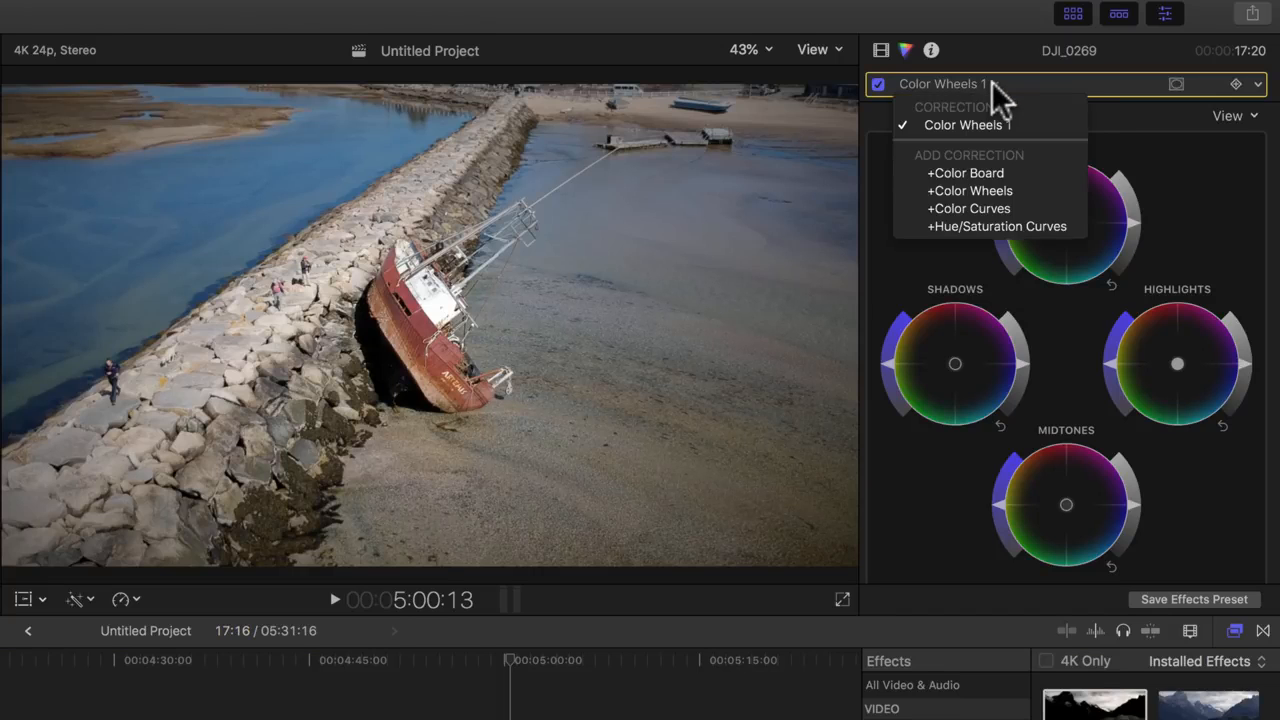
# Step: Add a Color Curves correction to the DJI_0269 clip and look over its luma, red, green and blue curves
pyautogui.click(934, 207)
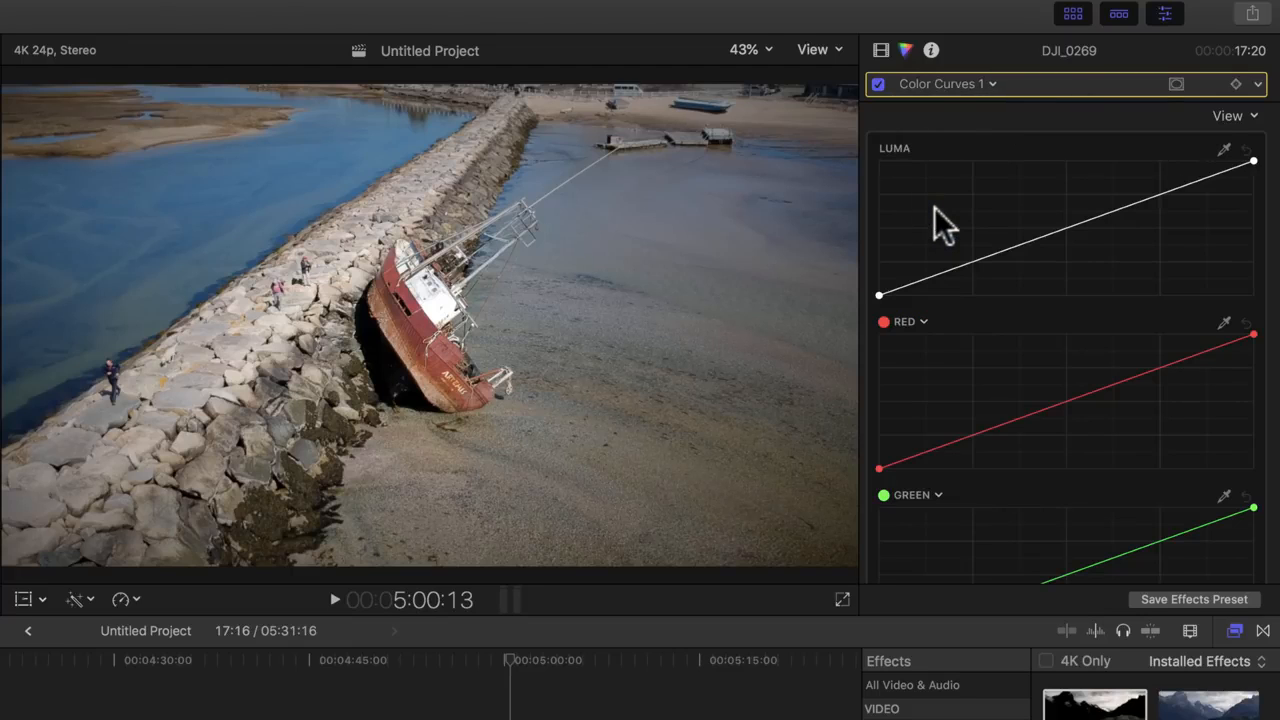
pyautogui.scroll(-5, 934, 207)
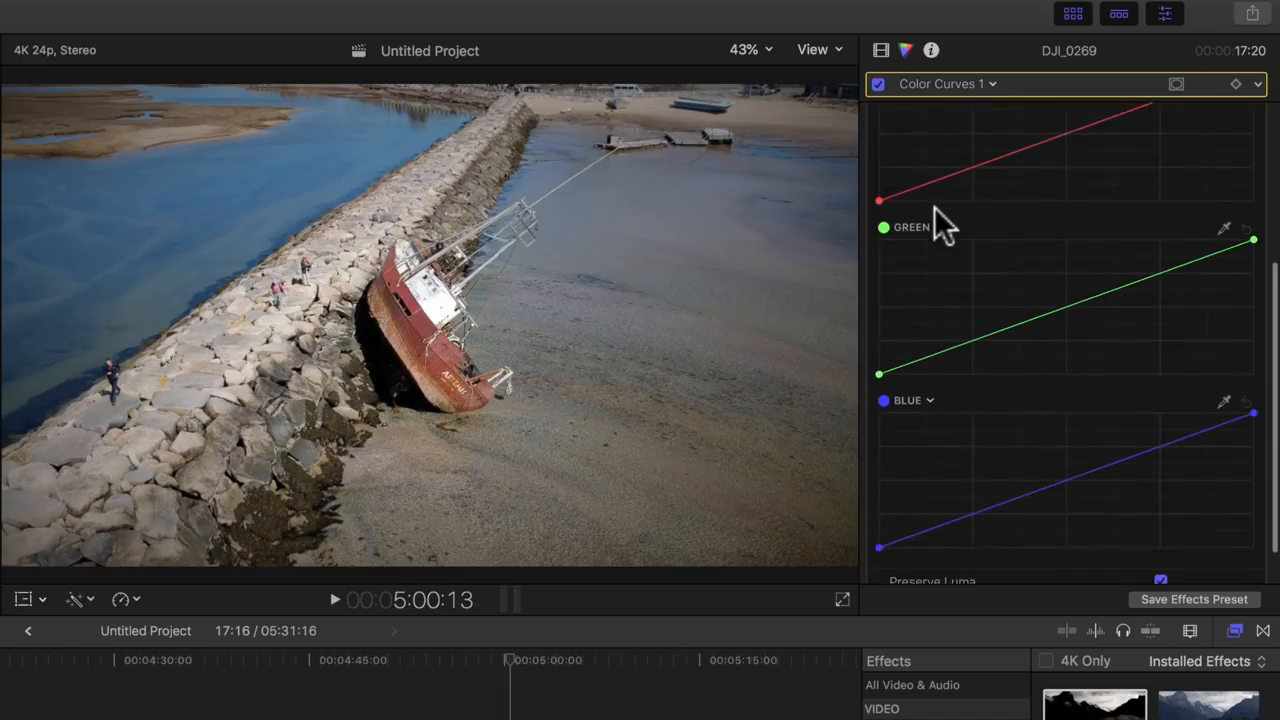
pyautogui.scroll(5, 934, 207)
# Step: Add a Color Board correction to the DJI_0269 clip and view its color, saturation and exposure controls
pyautogui.click(990, 82)
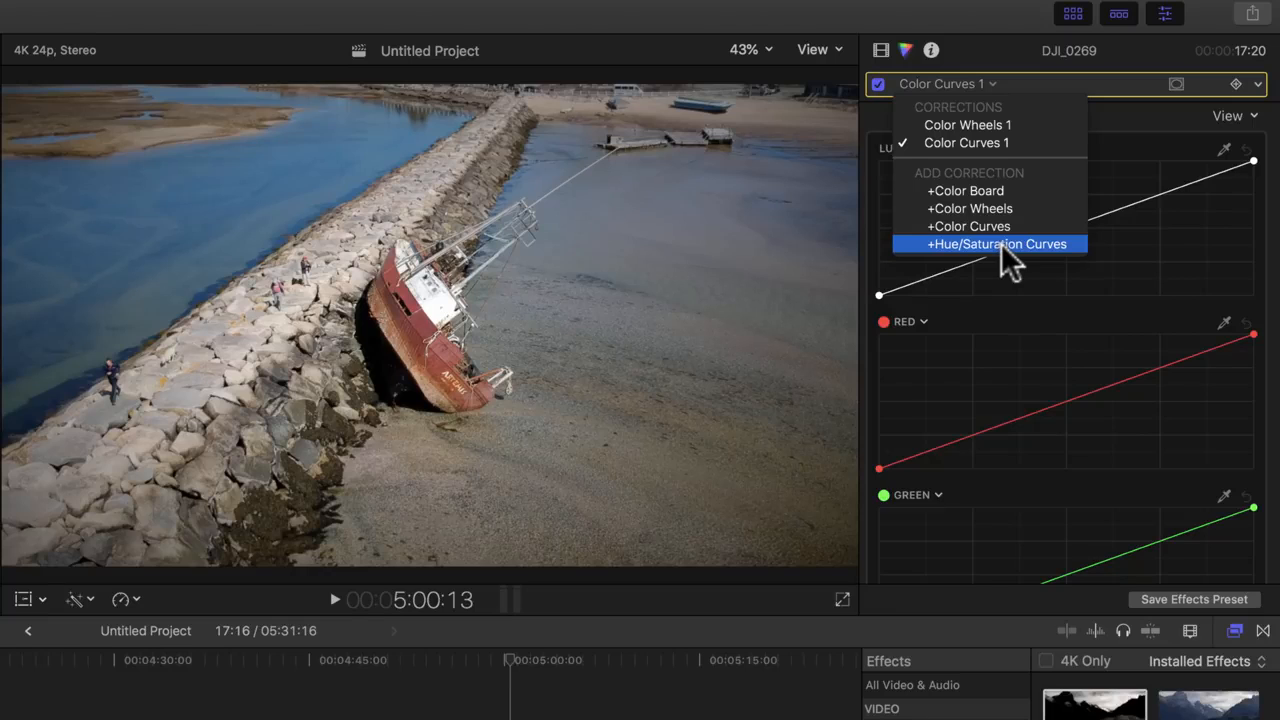
pyautogui.click(957, 192)
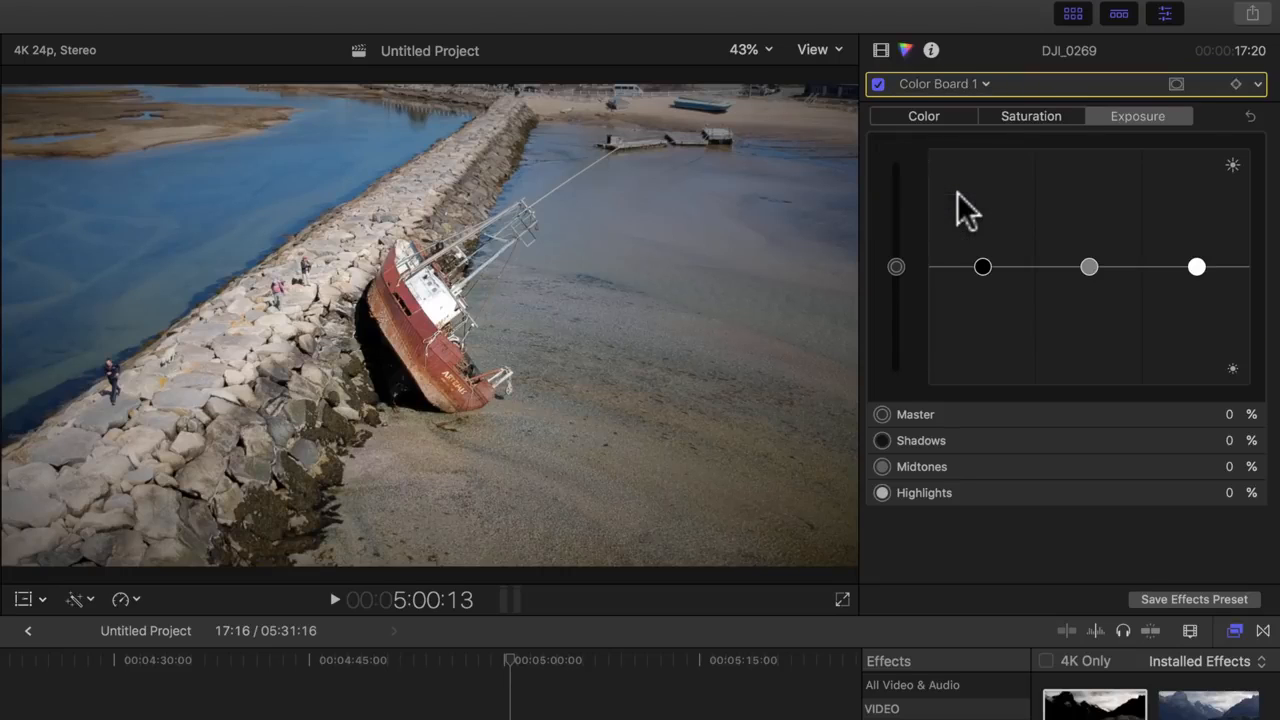
pyautogui.click(920, 118)
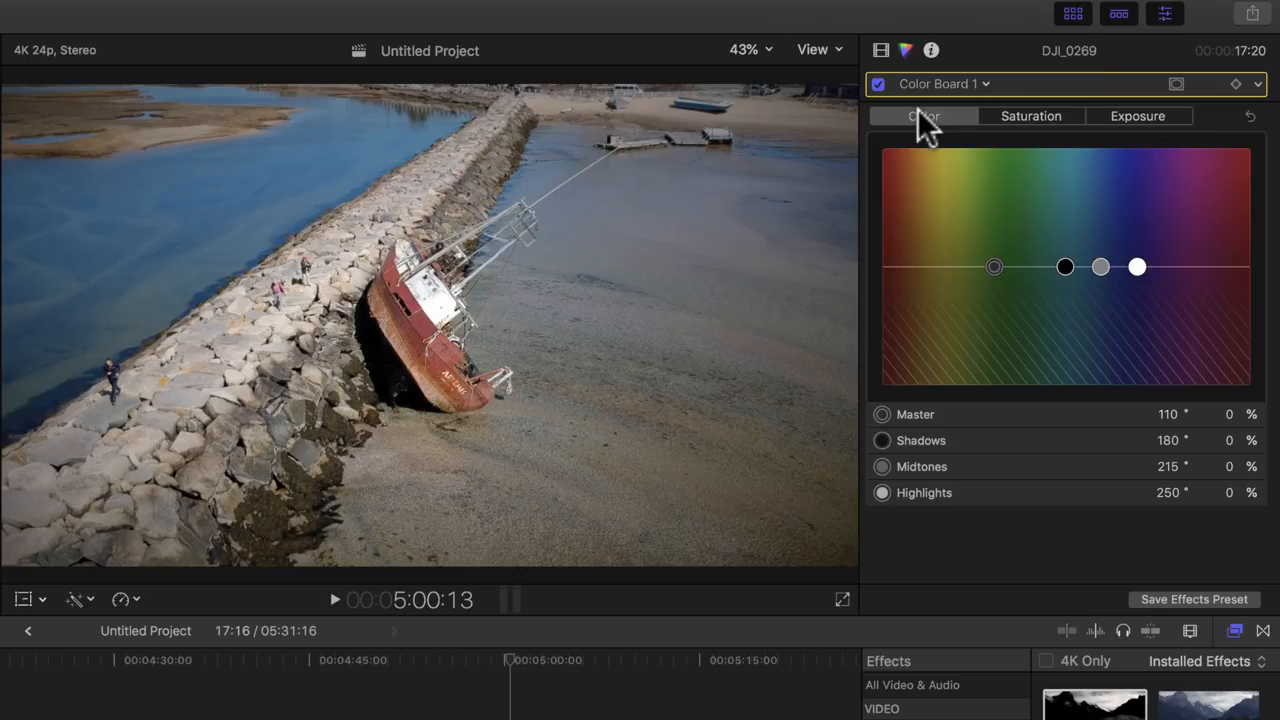
pyautogui.click(1035, 116)
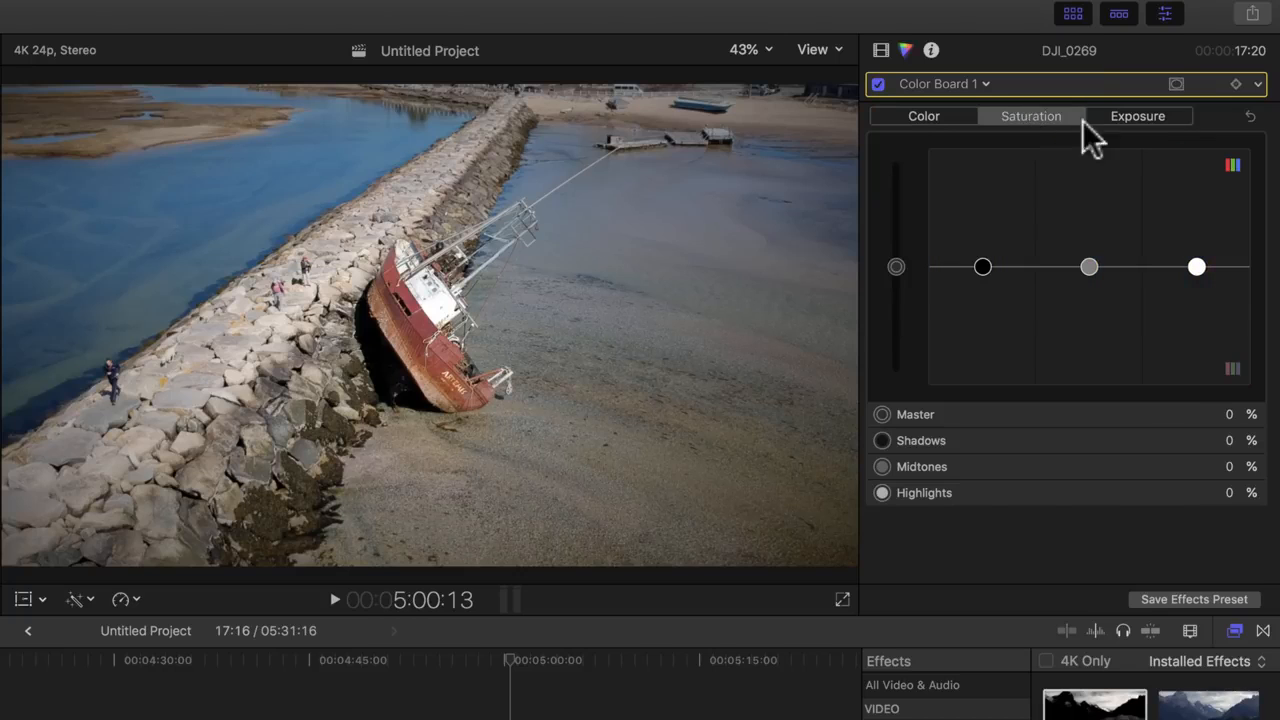
pyautogui.click(1158, 116)
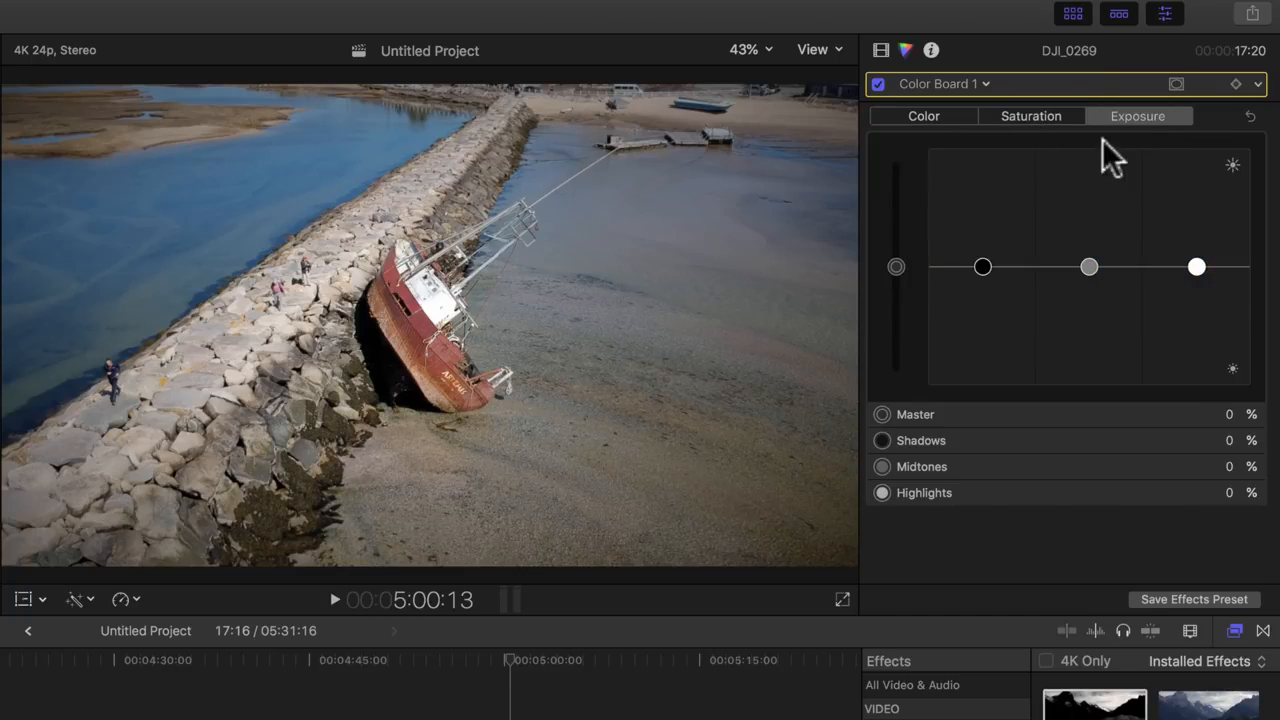
# Step: Examine the Color Board's master, shadows, midtones and highlights exposure controls, as well as its color controls
pyautogui.click(896, 267)
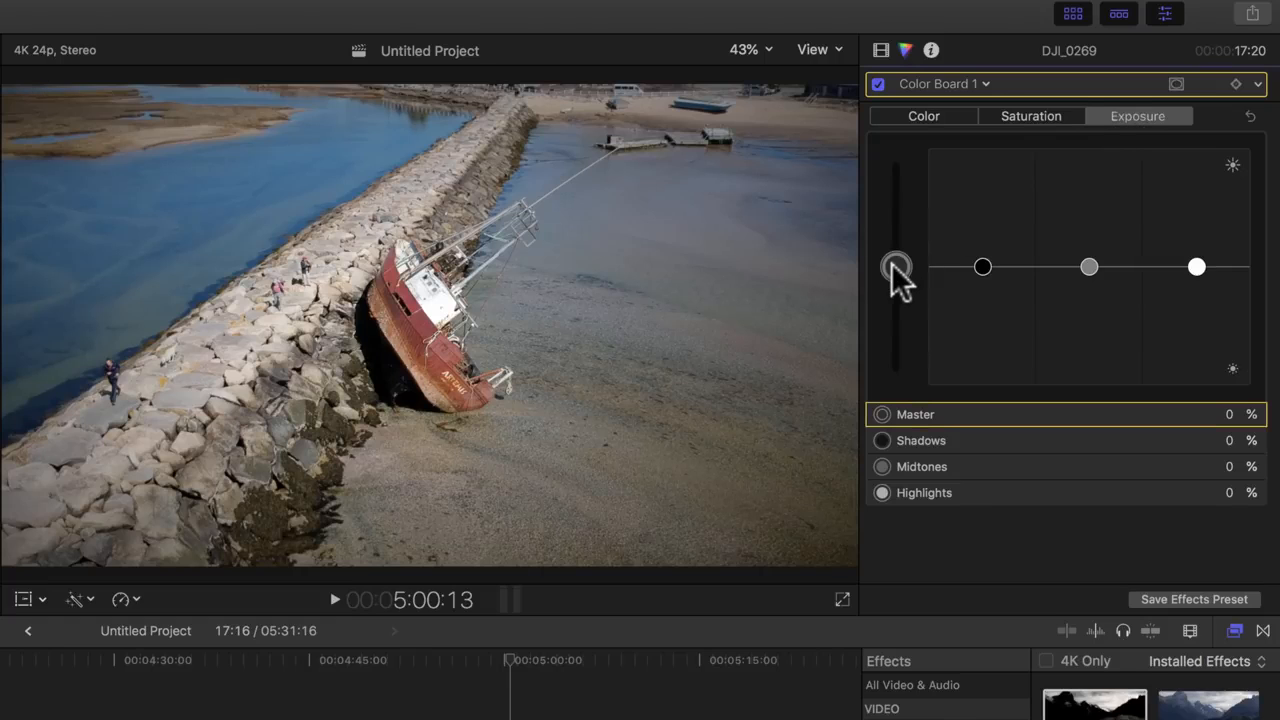
pyautogui.click(983, 267)
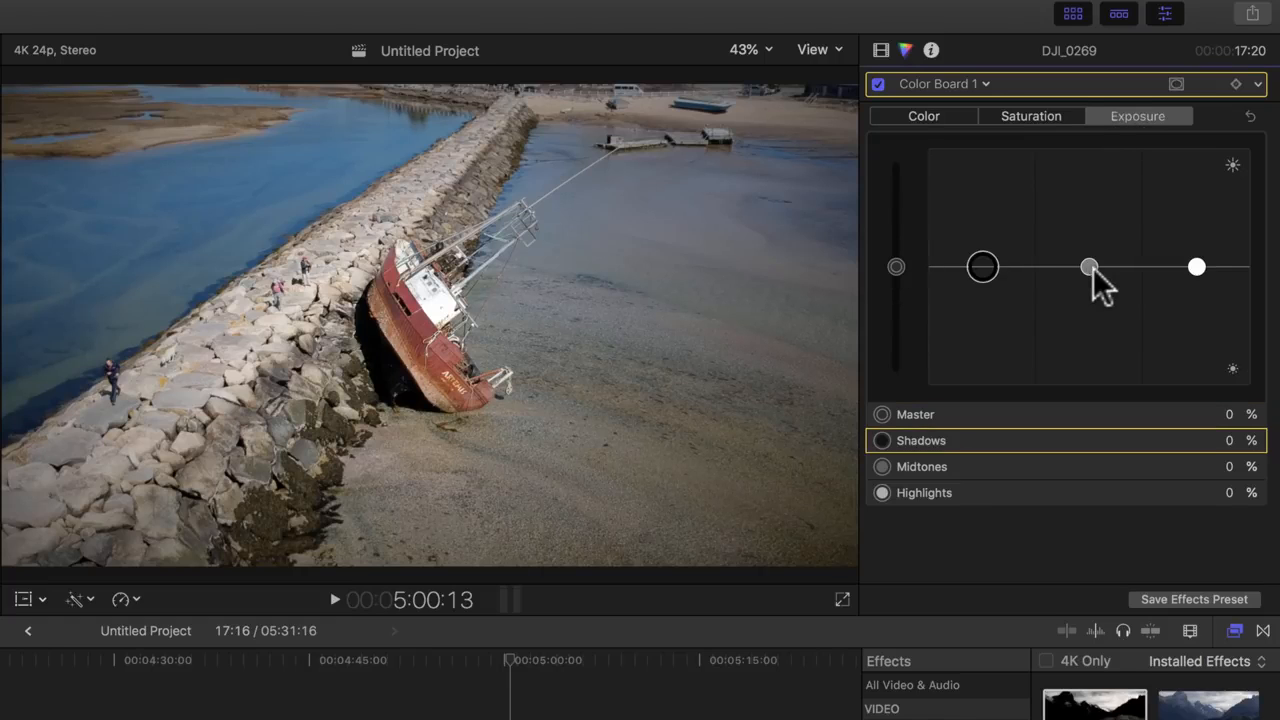
pyautogui.click(1089, 266)
pyautogui.click(1197, 267)
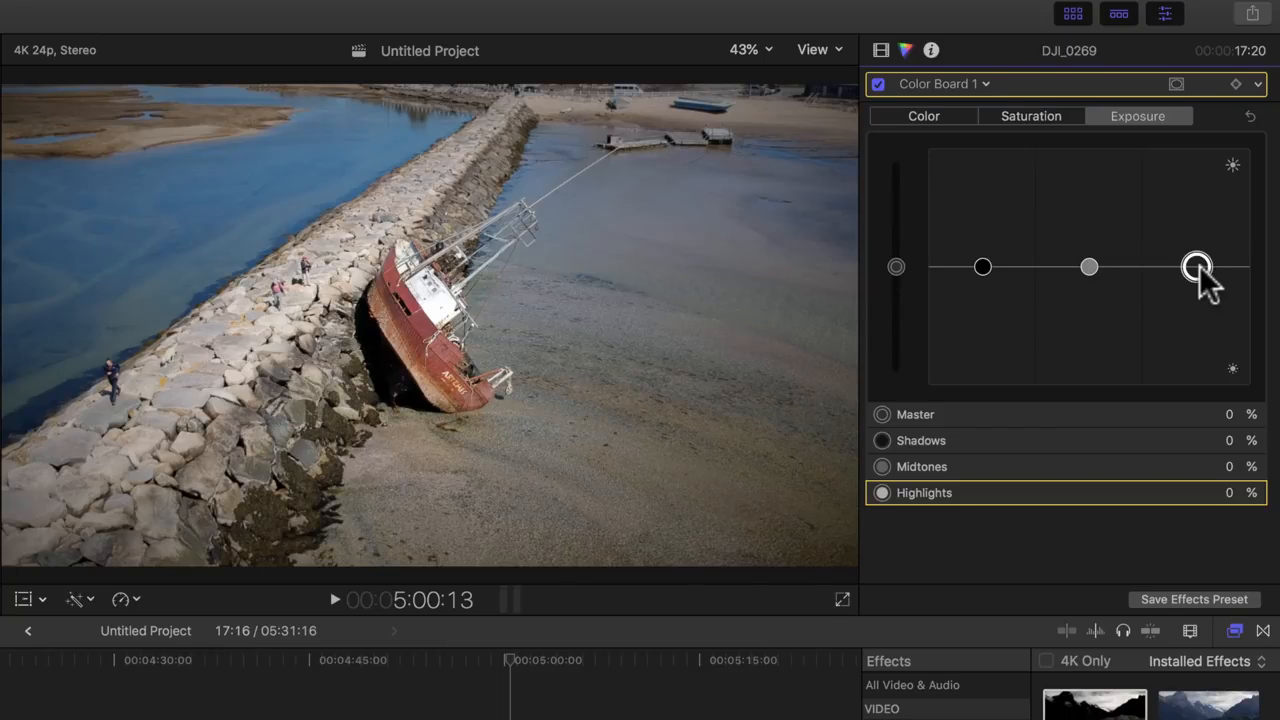
pyautogui.click(936, 114)
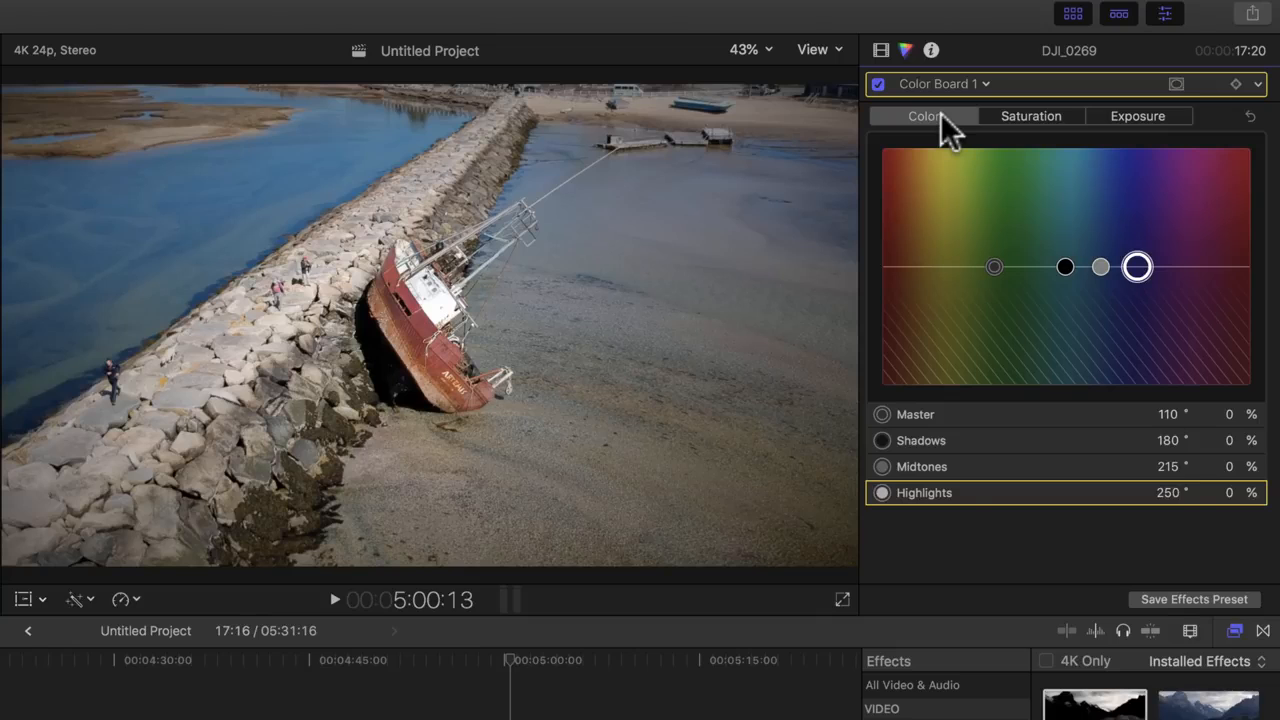
# Step: Set the Color Board saturation to 6% for shadows, 27% for midtones and 14% for highlights, then show the exposure controls
pyautogui.click(1026, 117)
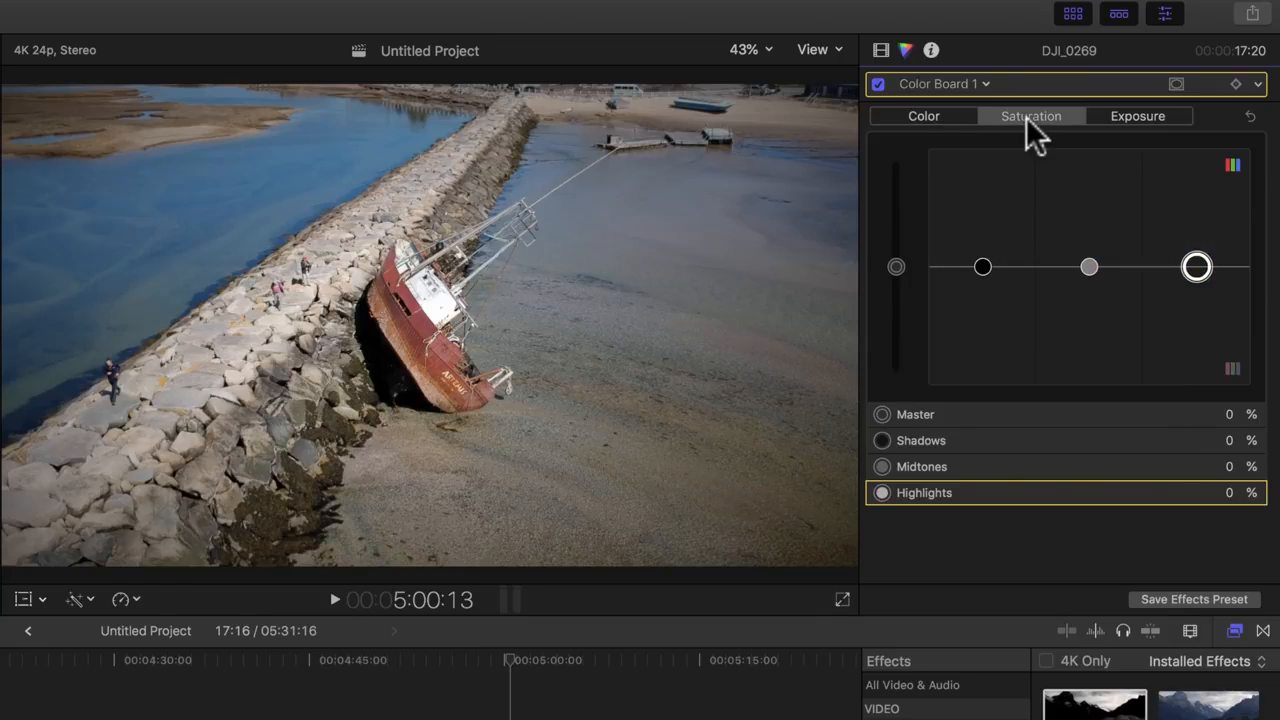
pyautogui.moveTo(984, 266)
pyautogui.mouseDown()
pyautogui.moveTo(986, 154)
pyautogui.moveTo(989, 277)
pyautogui.moveTo(986, 262)
pyautogui.mouseUp()
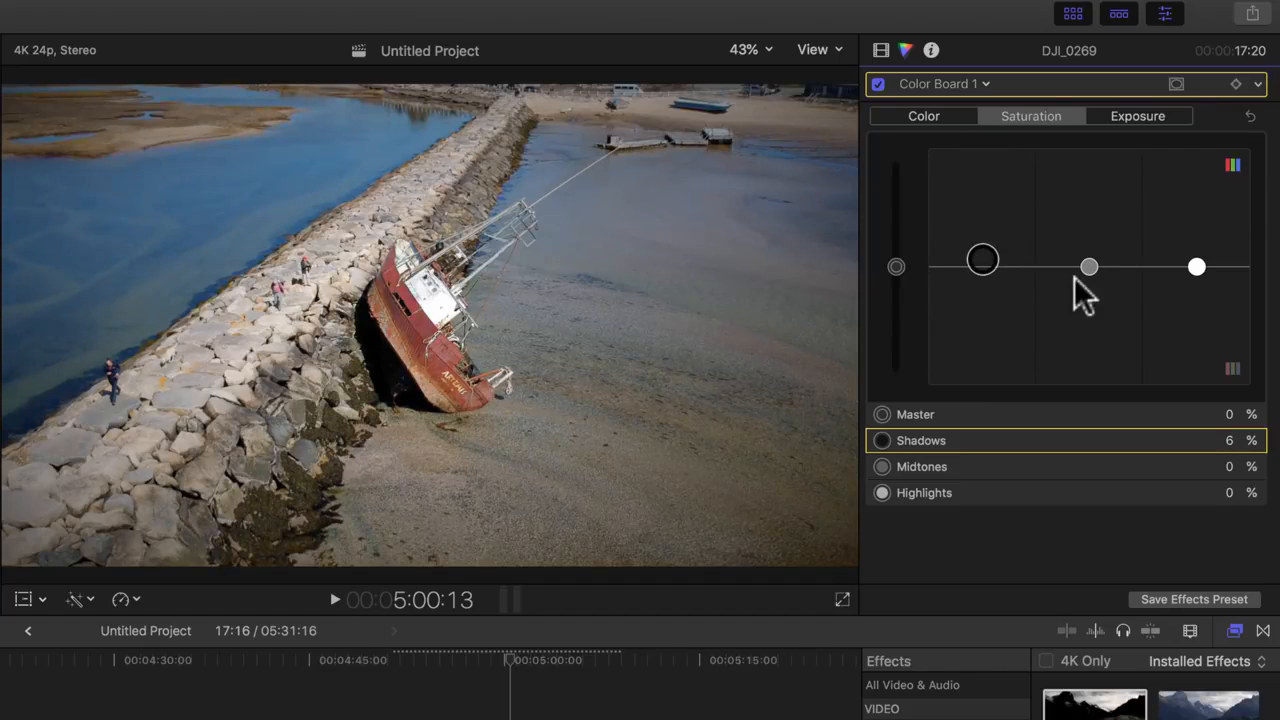
pyautogui.moveTo(1088, 262); pyautogui.dragTo(1080, 226)
pyautogui.moveTo(1198, 270)
pyautogui.mouseDown()
pyautogui.moveTo(1198, 210)
pyautogui.moveTo(1204, 310)
pyautogui.moveTo(1198, 256)
pyautogui.mouseUp()
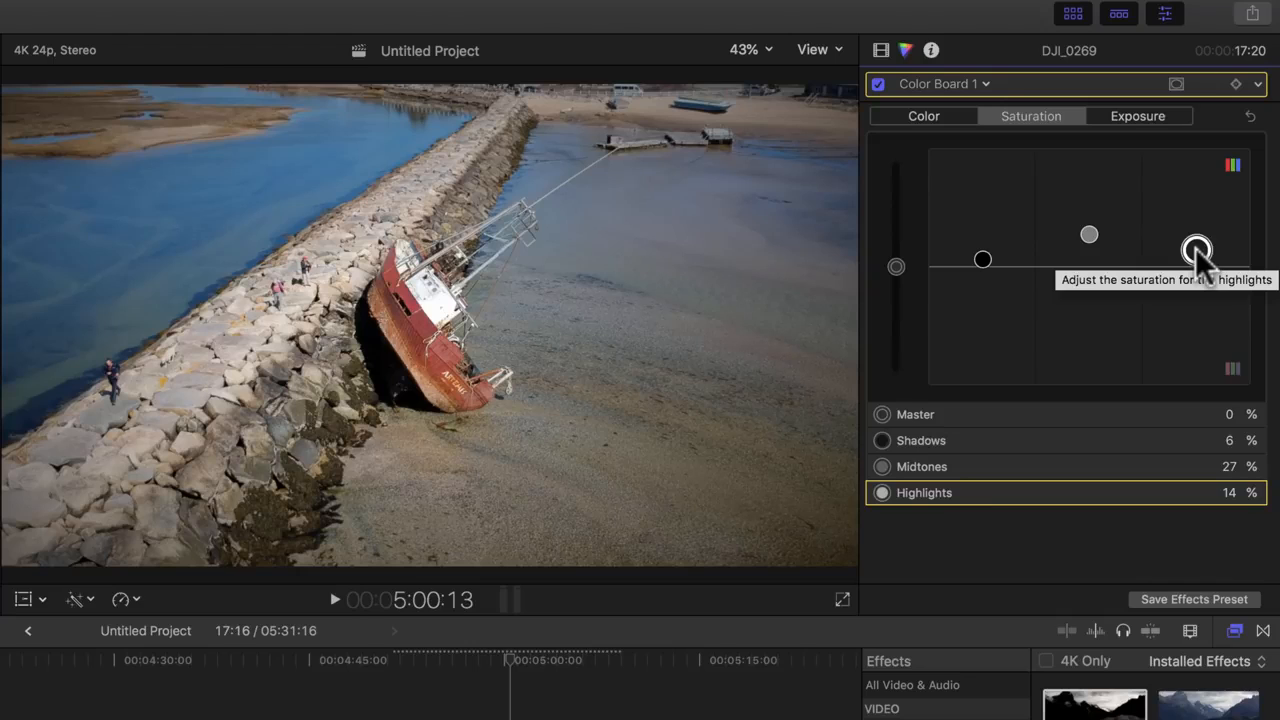
pyautogui.click(1118, 122)
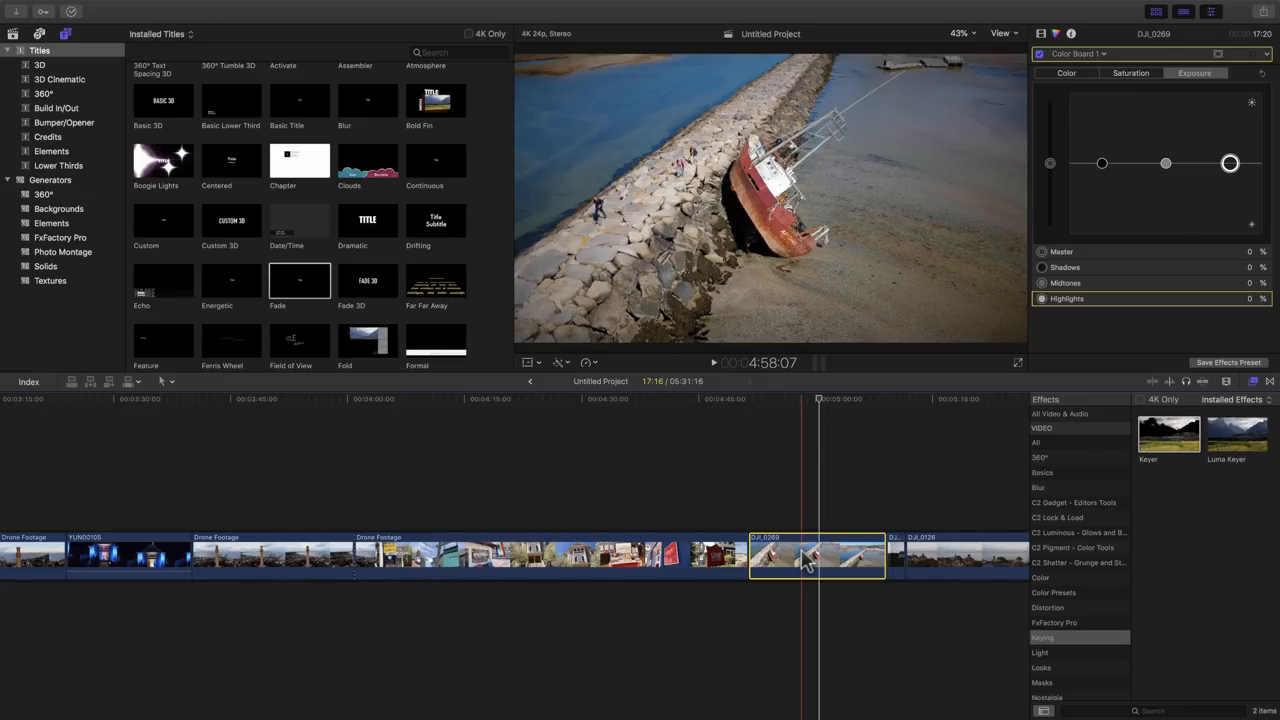
# Step: Paste all effects copied from DJI_0269 onto the DJI_0126 clip and undo the paste
pyautogui.hscroll(5, 808, 560)
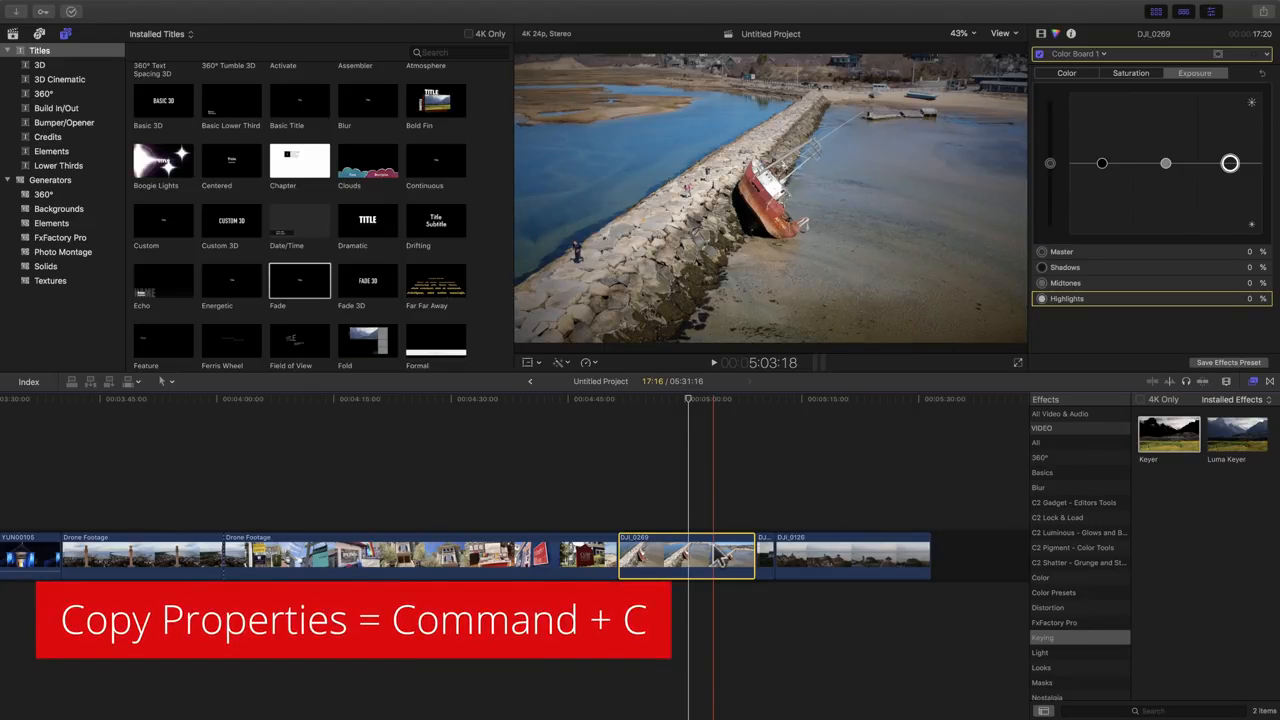
pyautogui.click(844, 560)
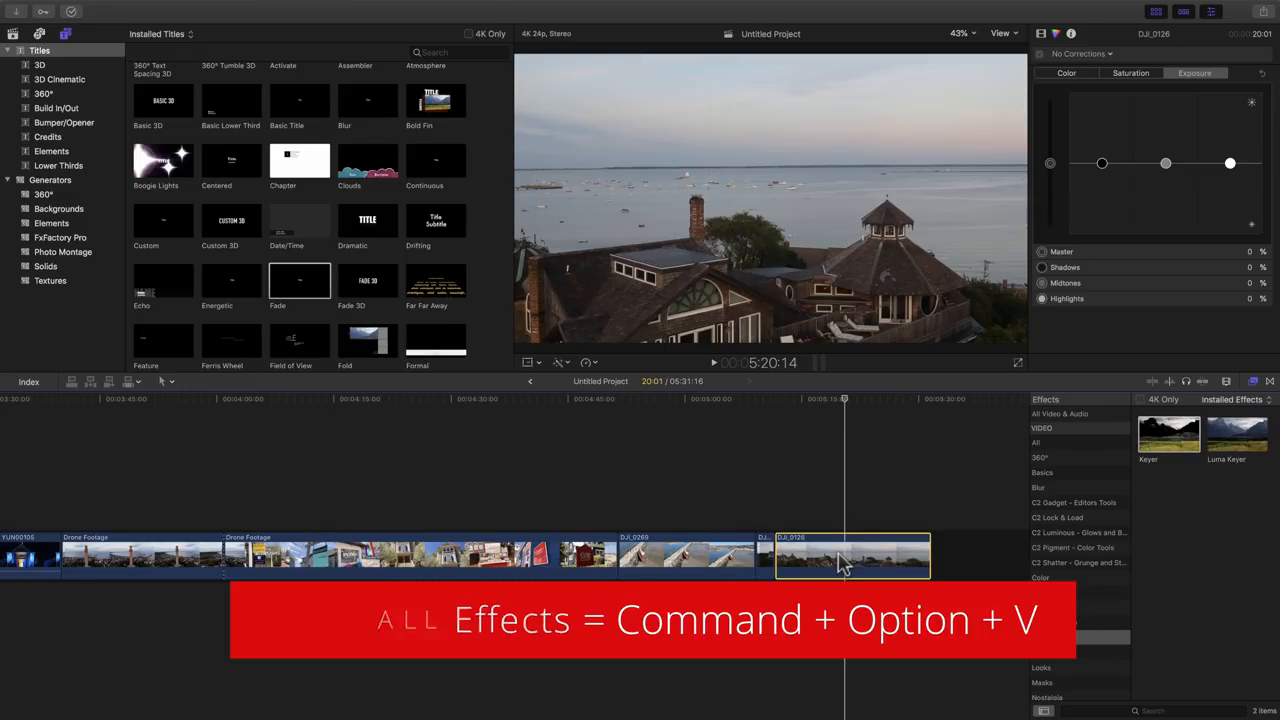
pyautogui.press('super+alt+v')
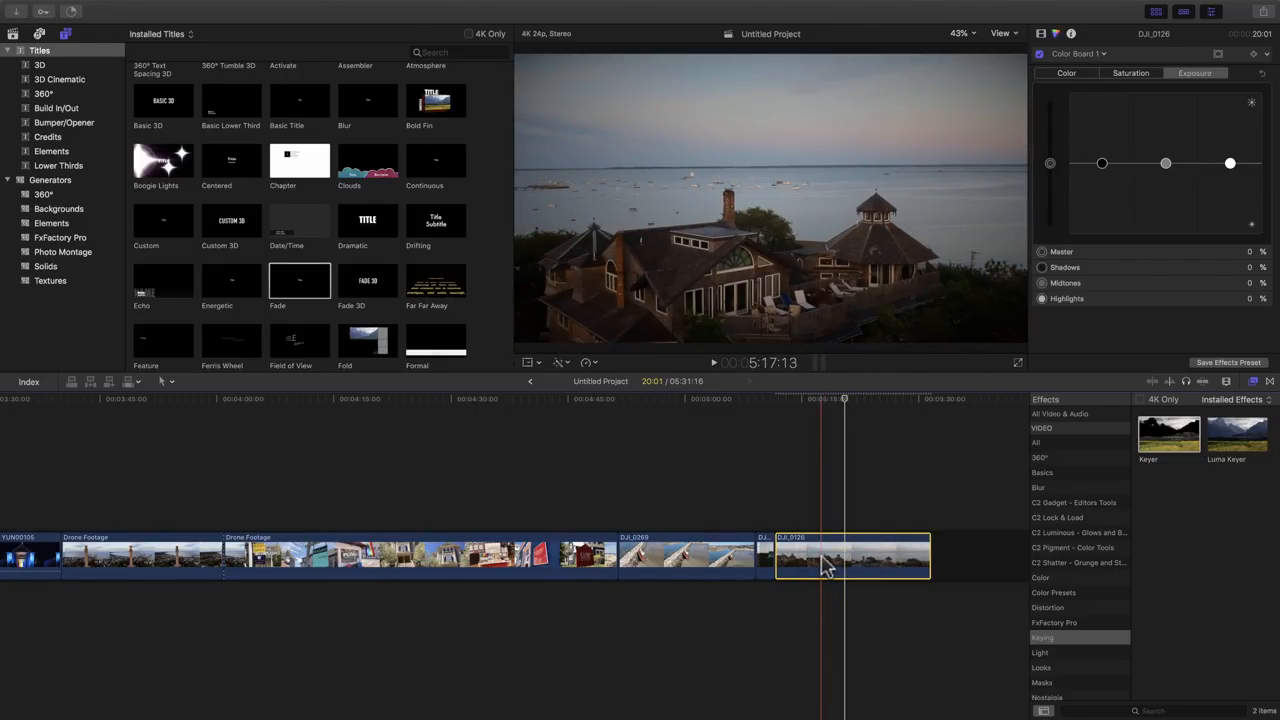
pyautogui.press('super+z')
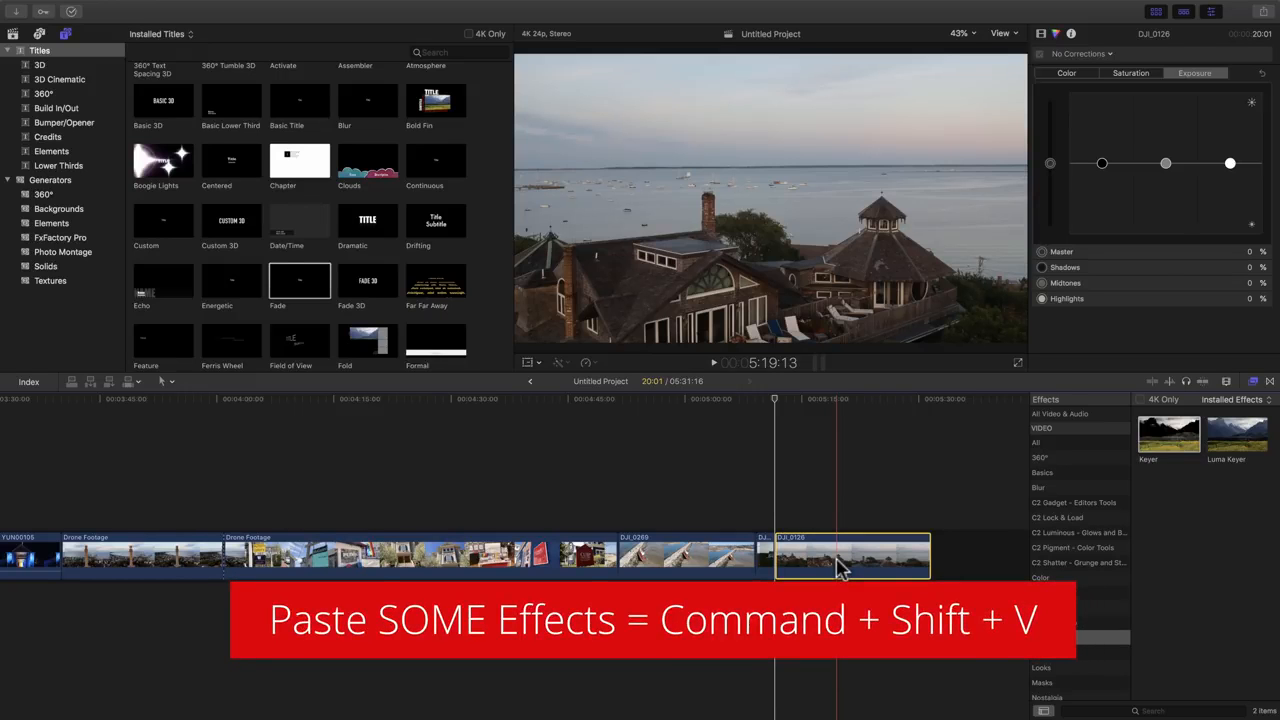
# Step: Paste only the Color Wheels 1, Color Curves 1 and Color Board 1 effects from DJI_0269 onto DJI_0126, leaving out Vignette
pyautogui.press('super+shift+v')
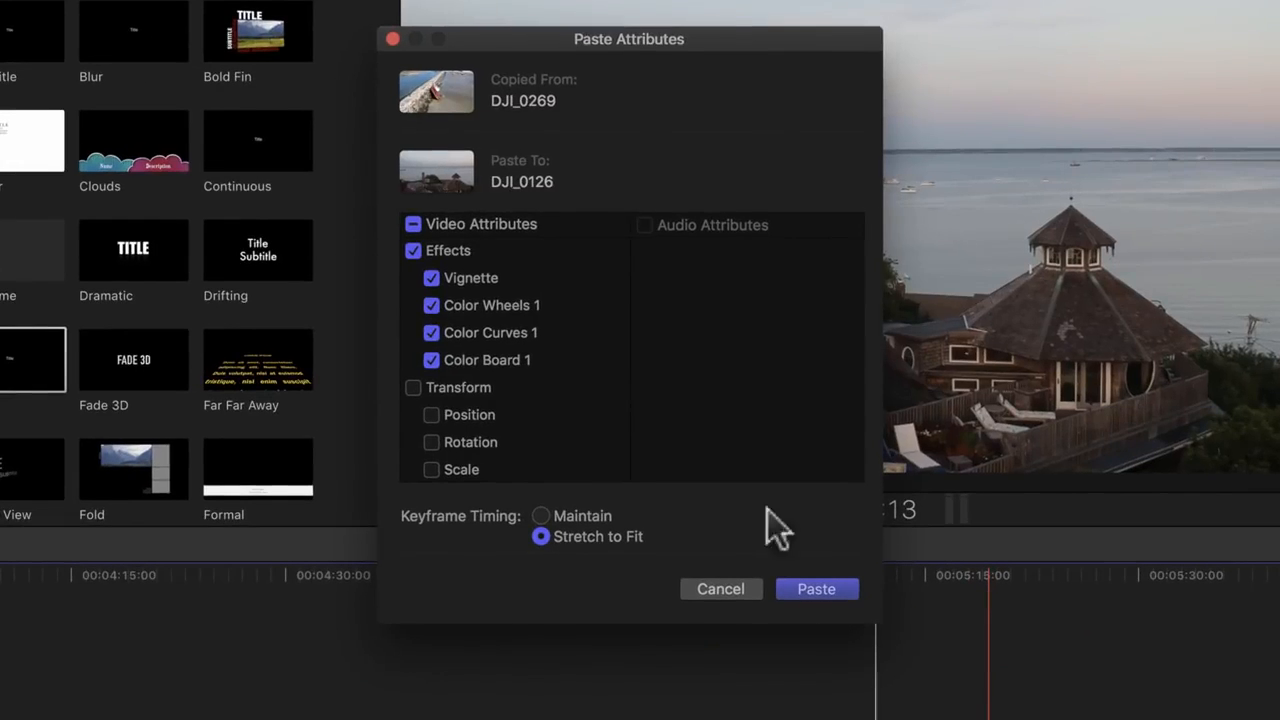
pyautogui.scroll(-3, 471, 323)
pyautogui.scroll(-3, 471, 323)
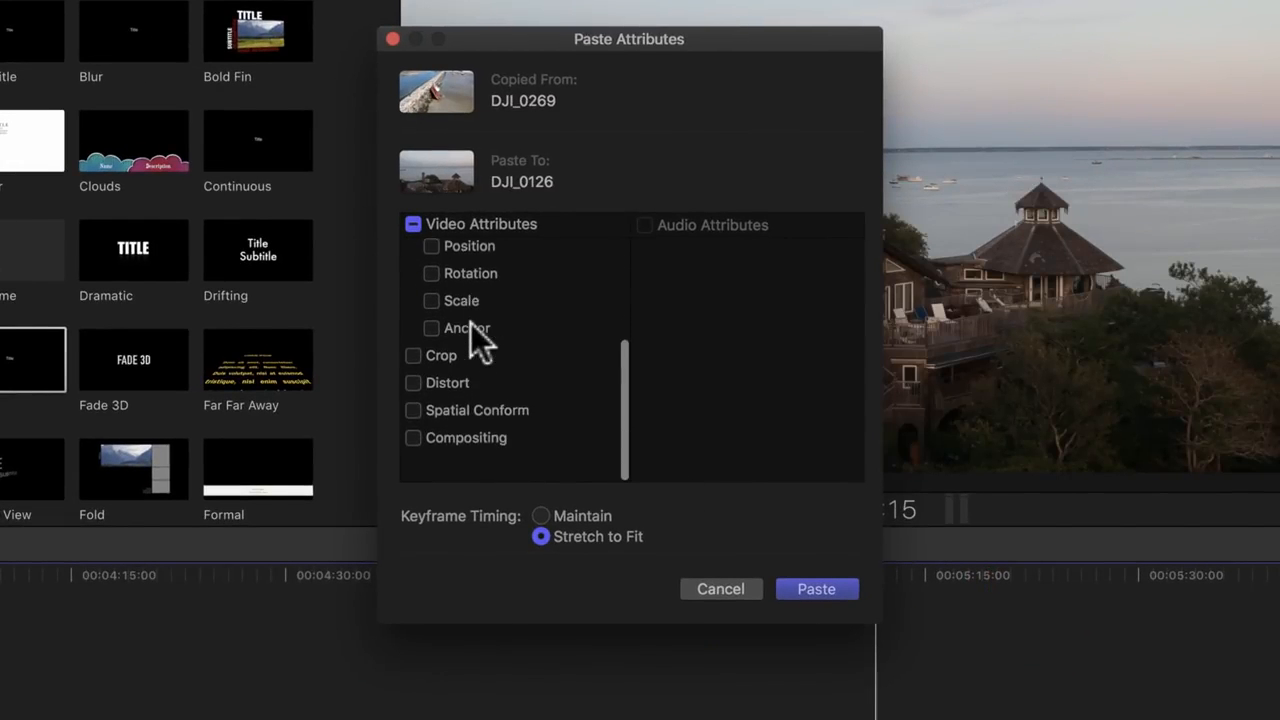
pyautogui.scroll(5, 471, 323)
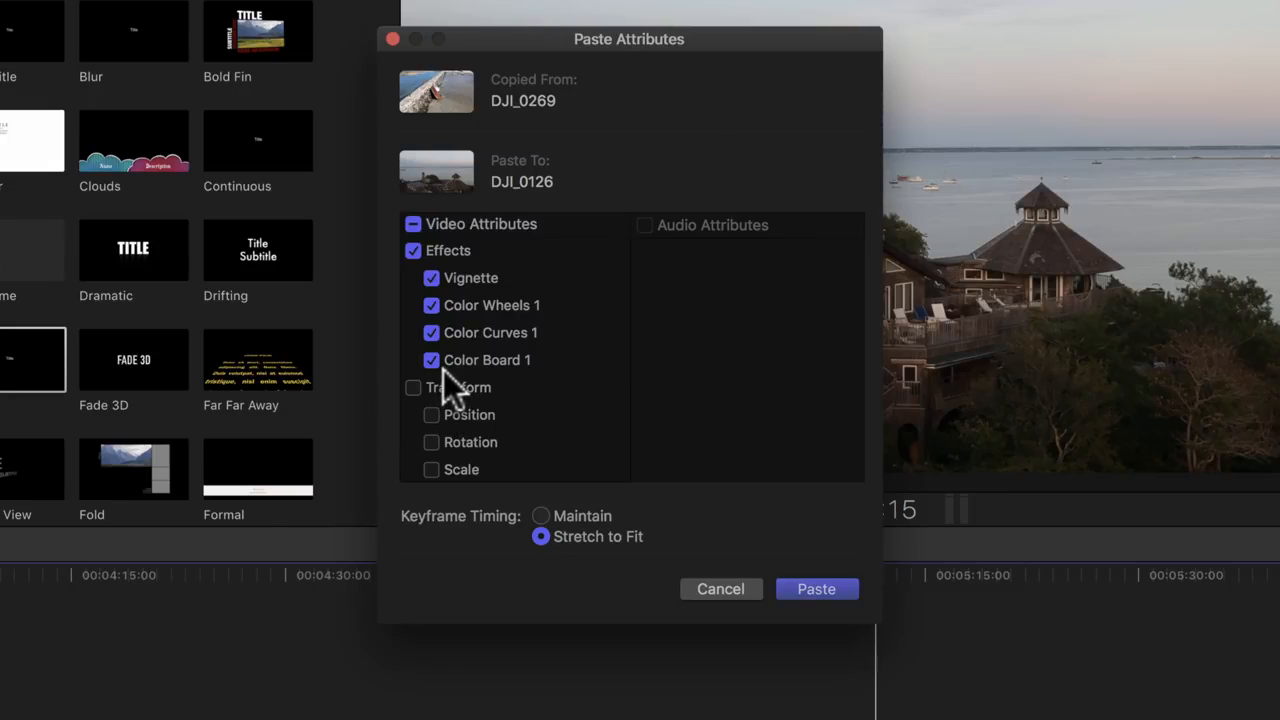
pyautogui.click(432, 277)
pyautogui.click(810, 589)
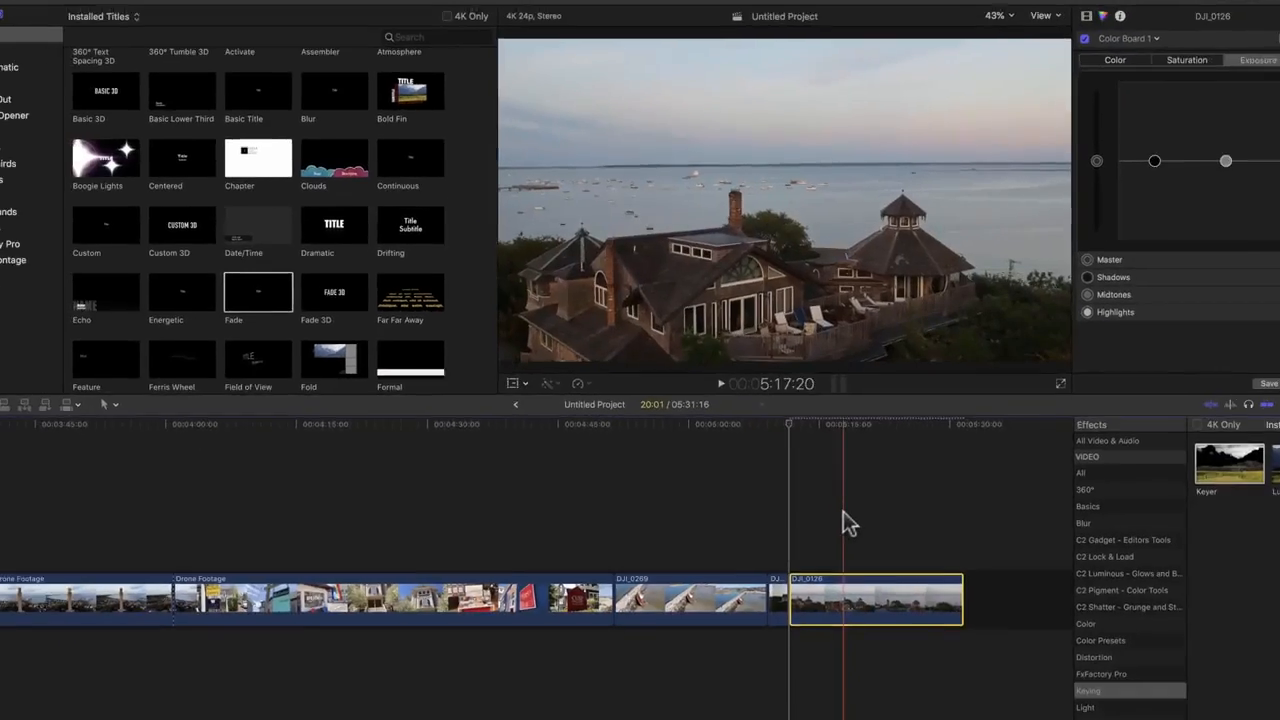
# Step: Select the DJI_0126 clip and review its applied effects in the video inspector
pyautogui.click(967, 719)
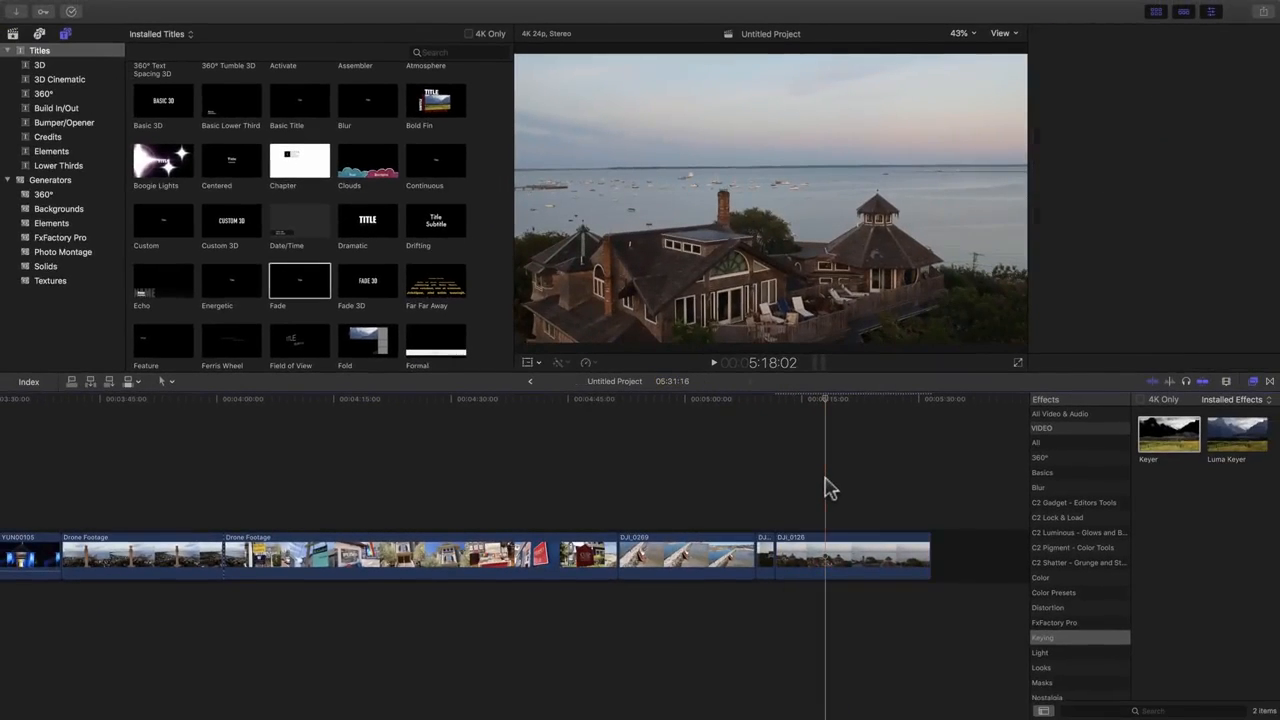
pyautogui.press('super+6')
pyautogui.click(865, 563)
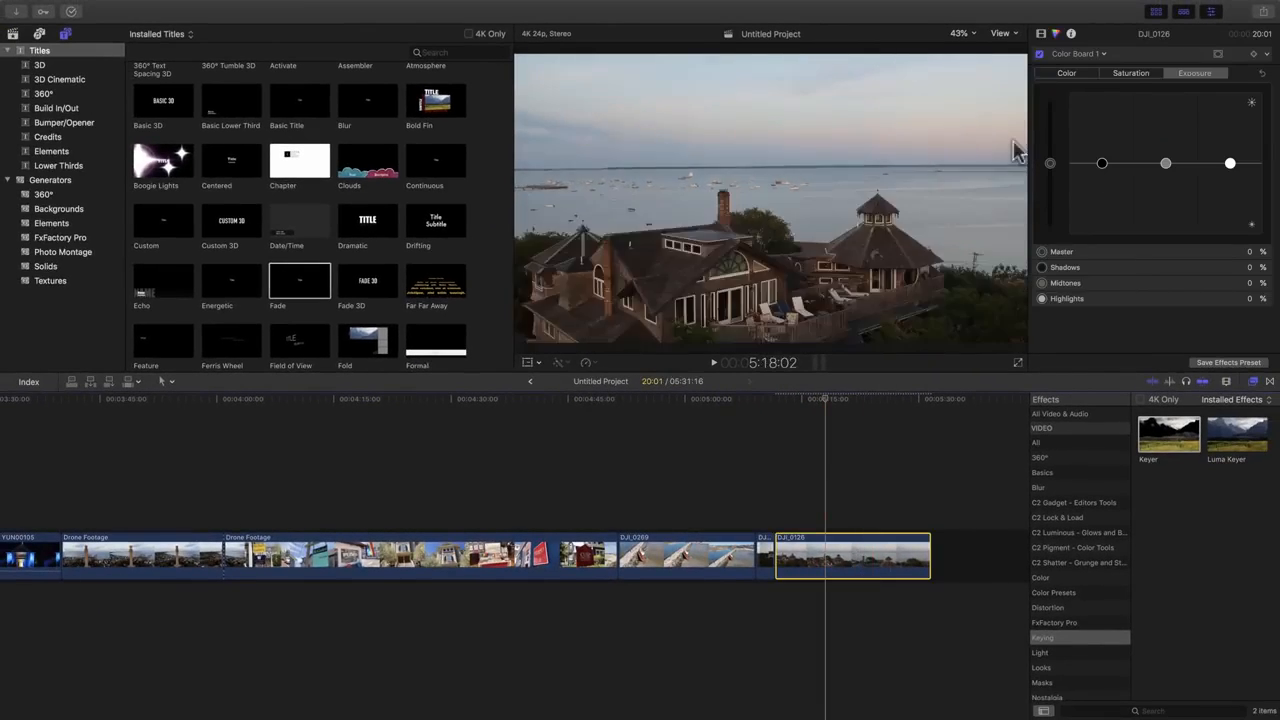
pyautogui.click(1041, 34)
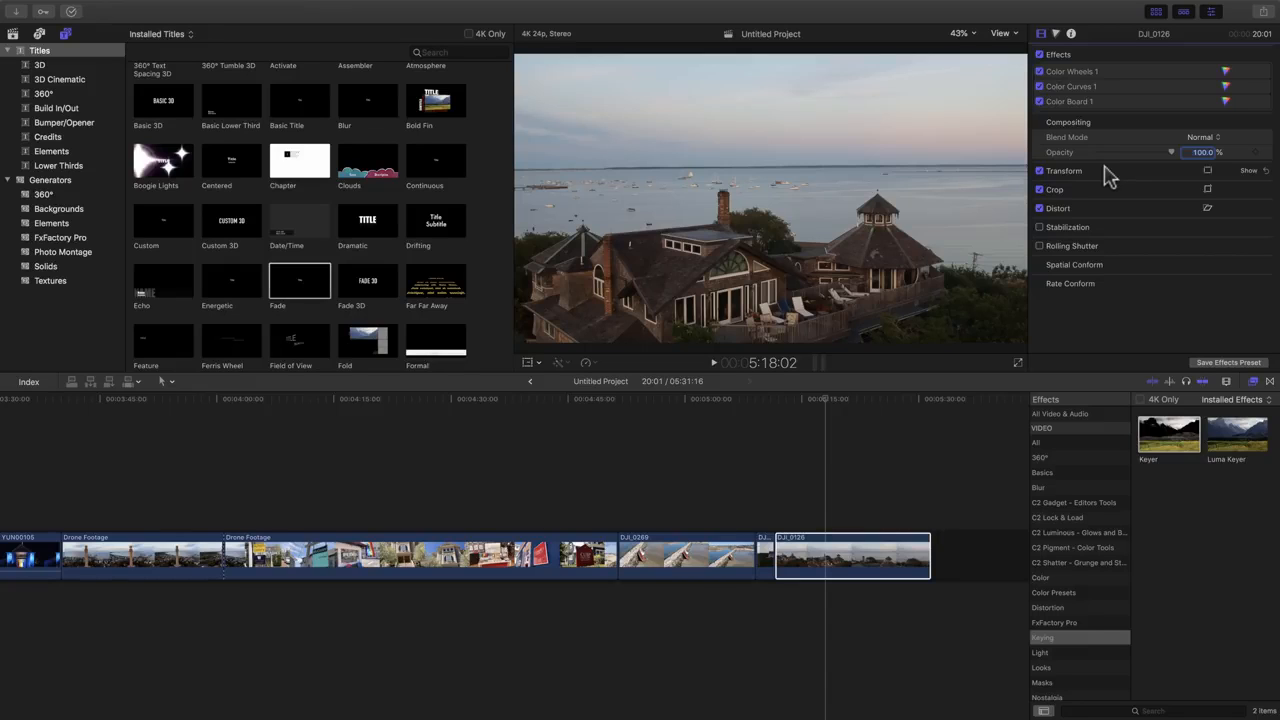
# Step: Save the DJI_0269 clip's vignette and color effects as an effects preset named "Cinema Glory" in the Basics category
pyautogui.click(826, 426)
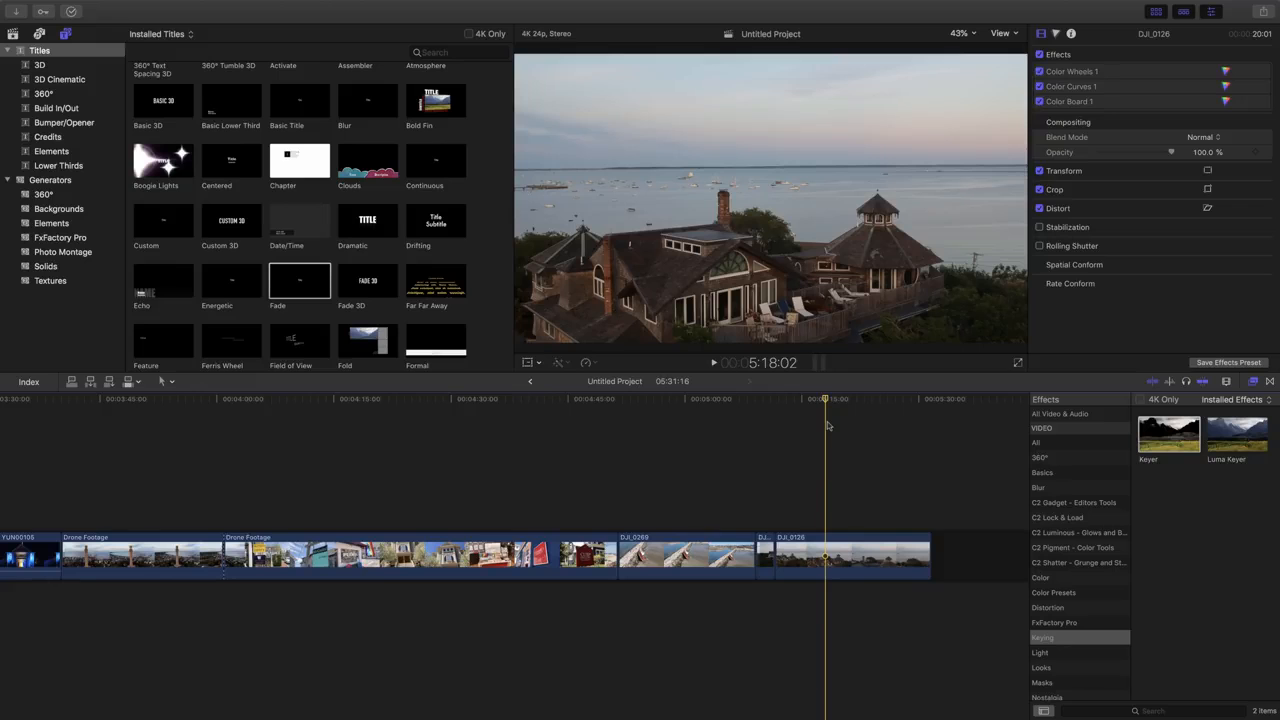
pyautogui.click(686, 555)
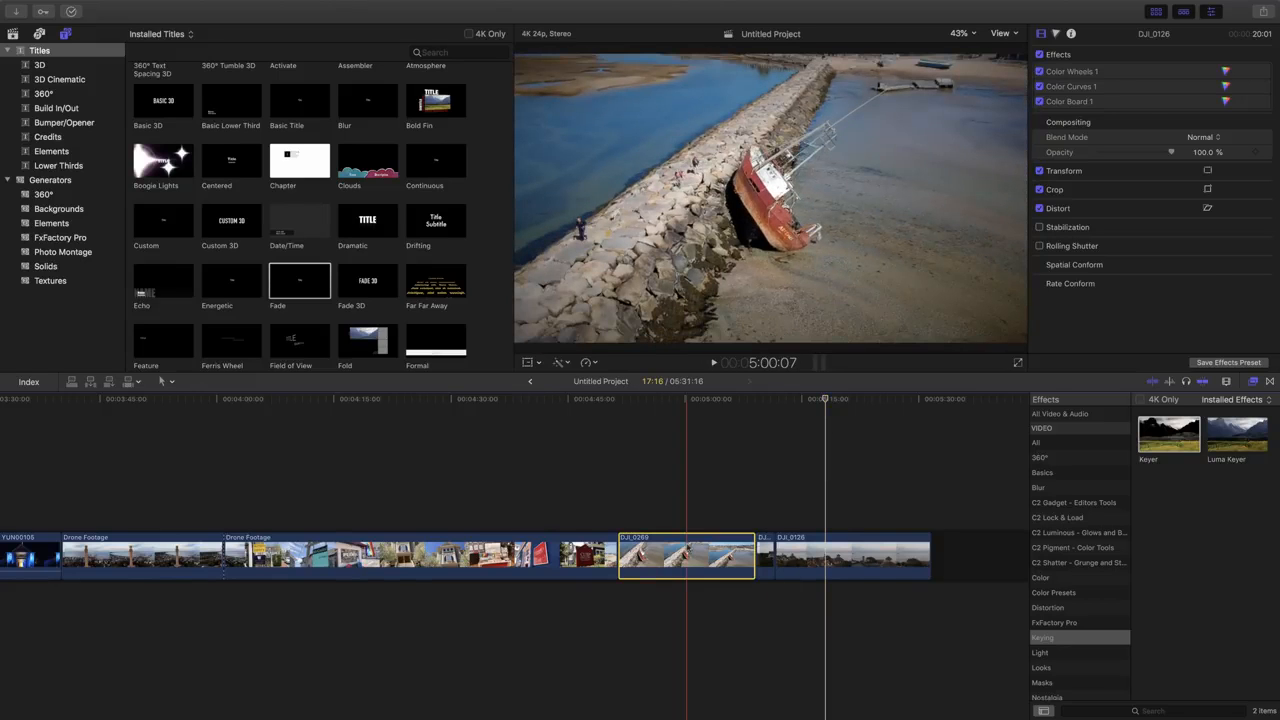
pyautogui.click(686, 520)
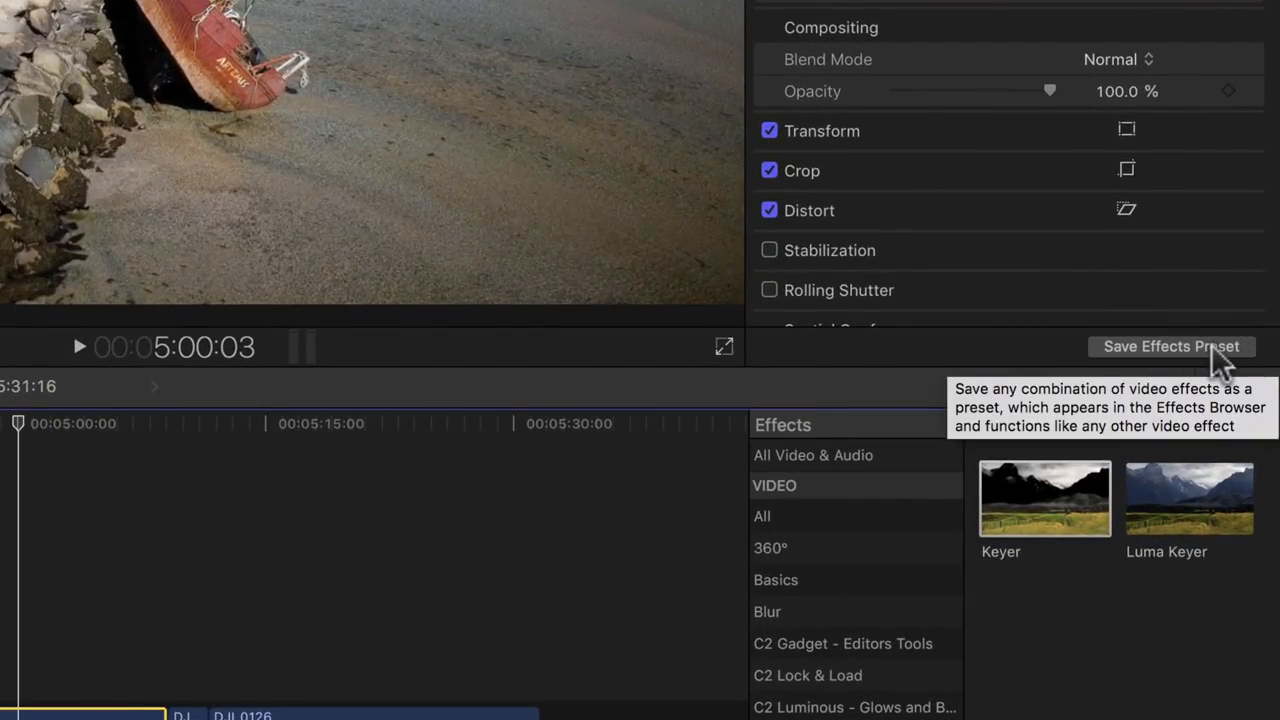
pyautogui.click(1244, 346)
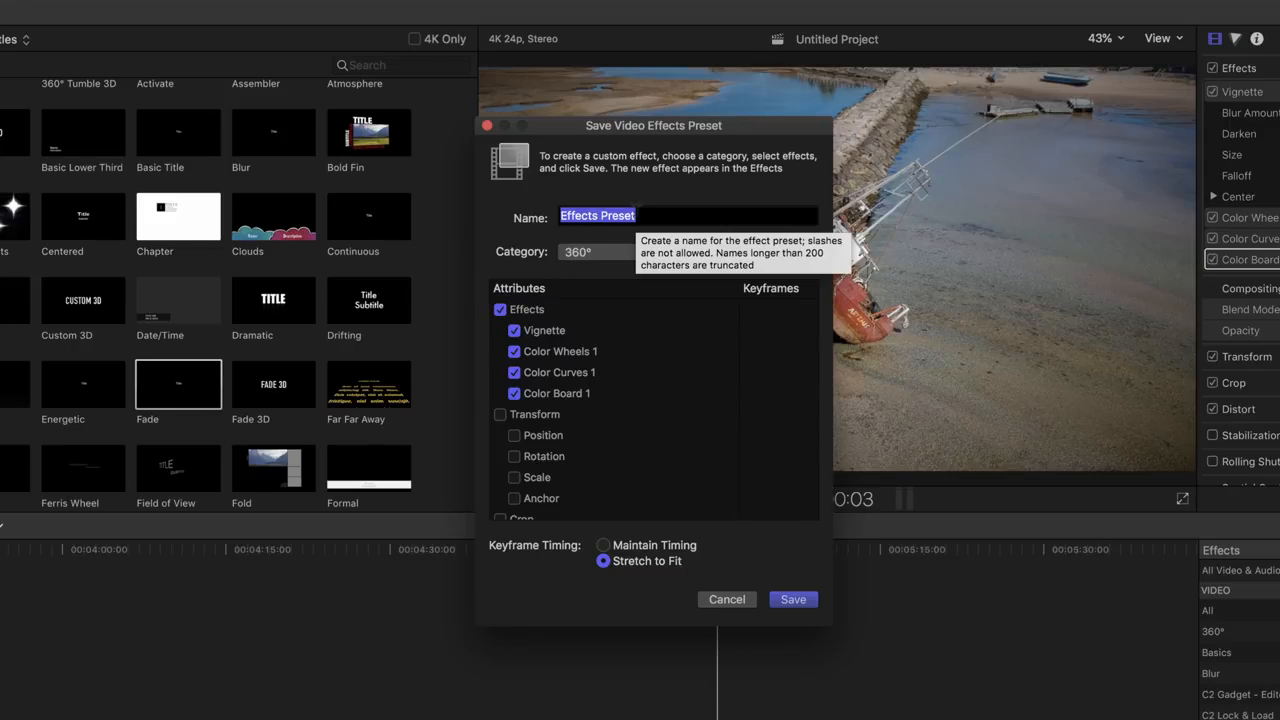
pyautogui.write('Cinema Glory')
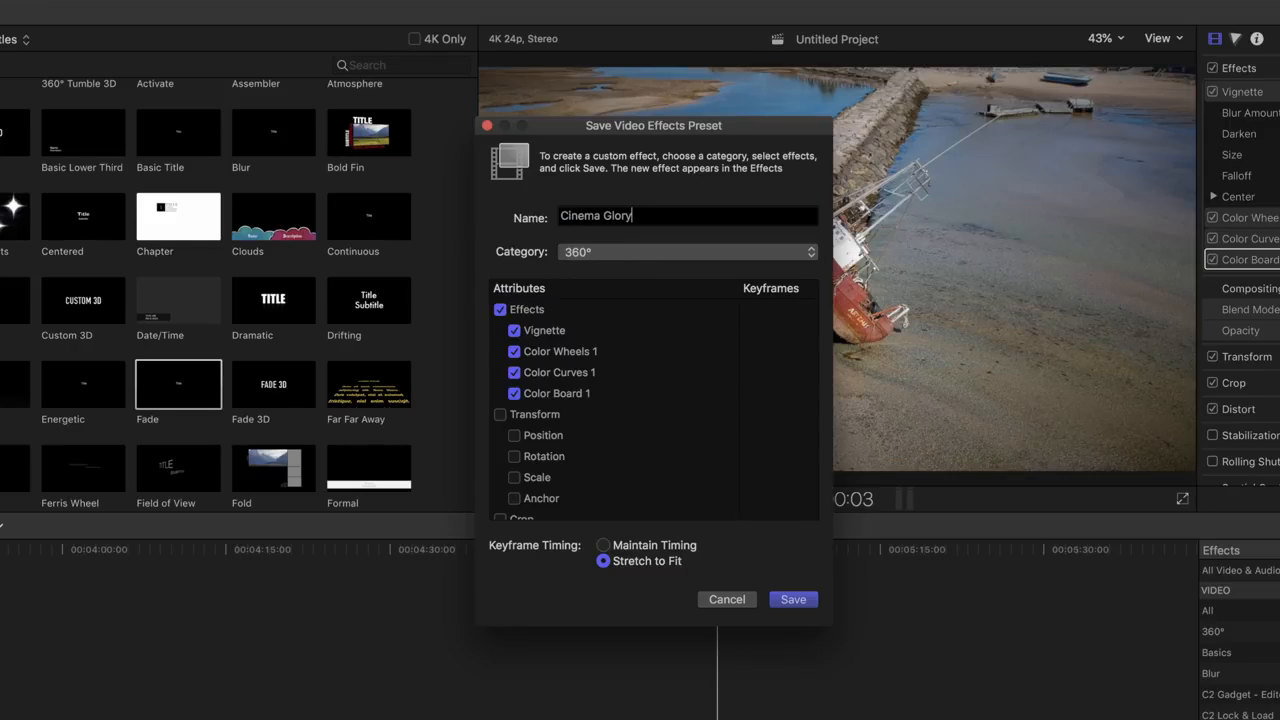
pyautogui.click(560, 253)
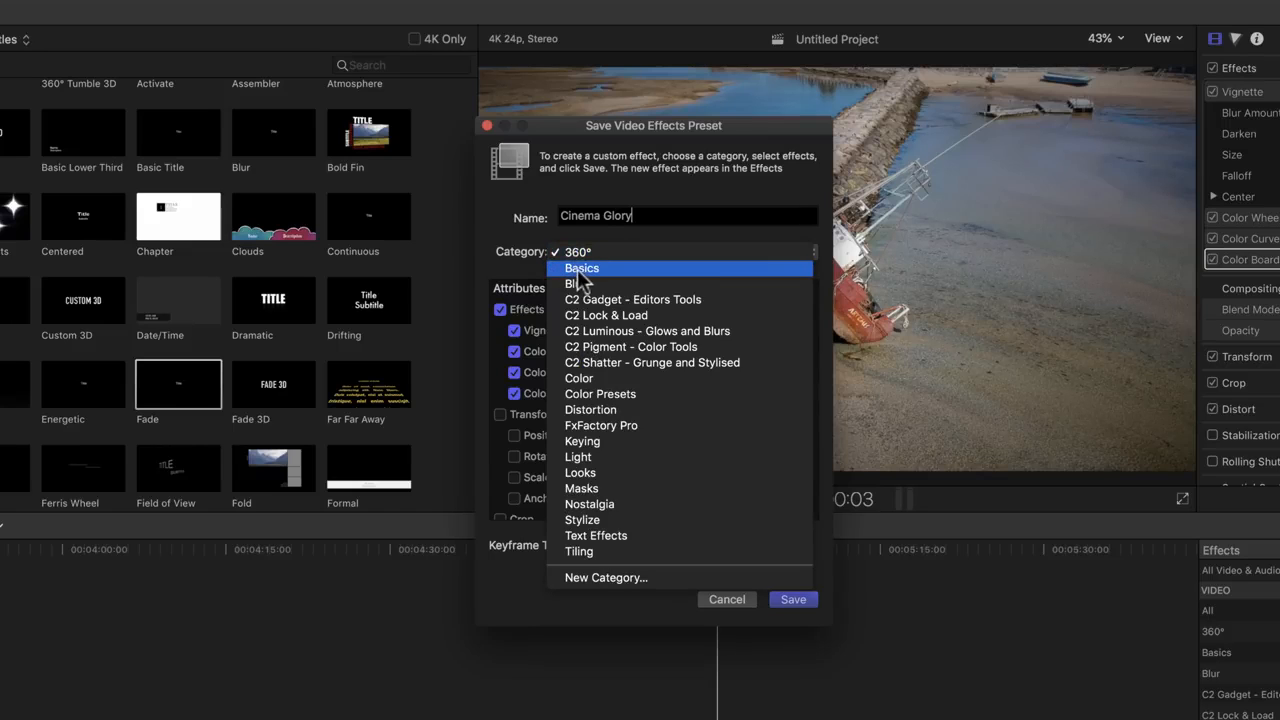
pyautogui.click(614, 269)
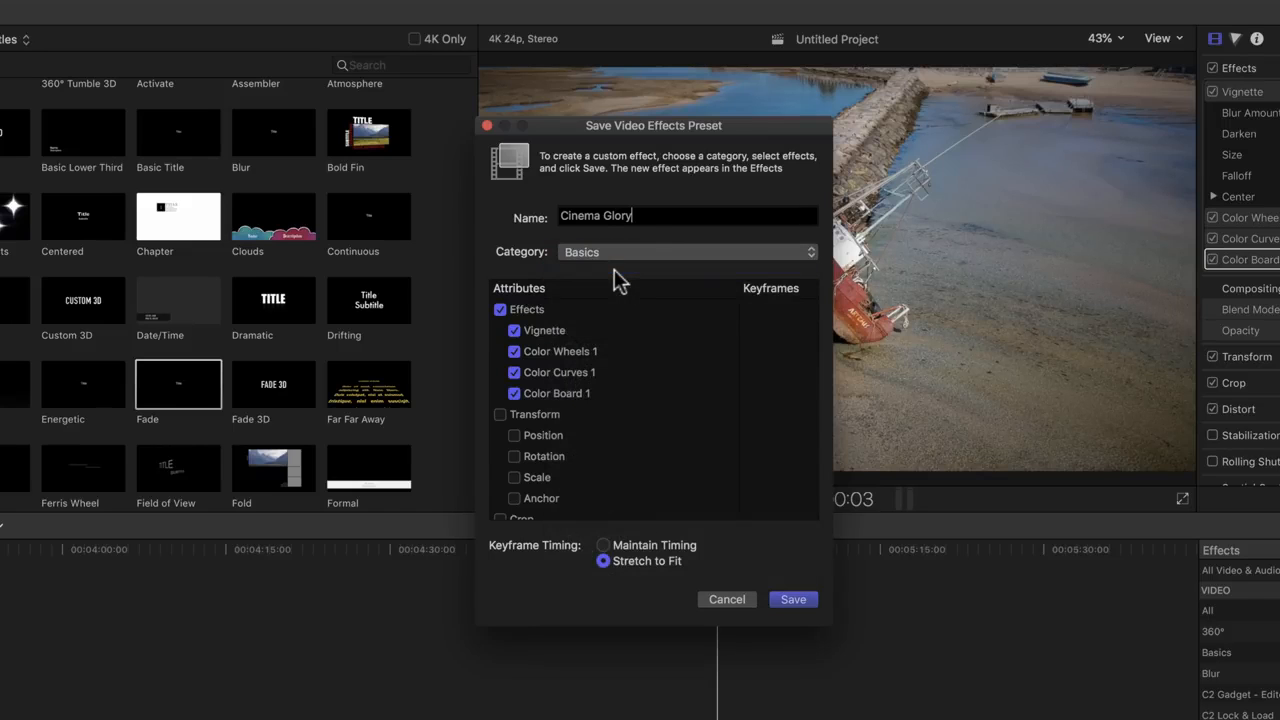
pyautogui.click(794, 600)
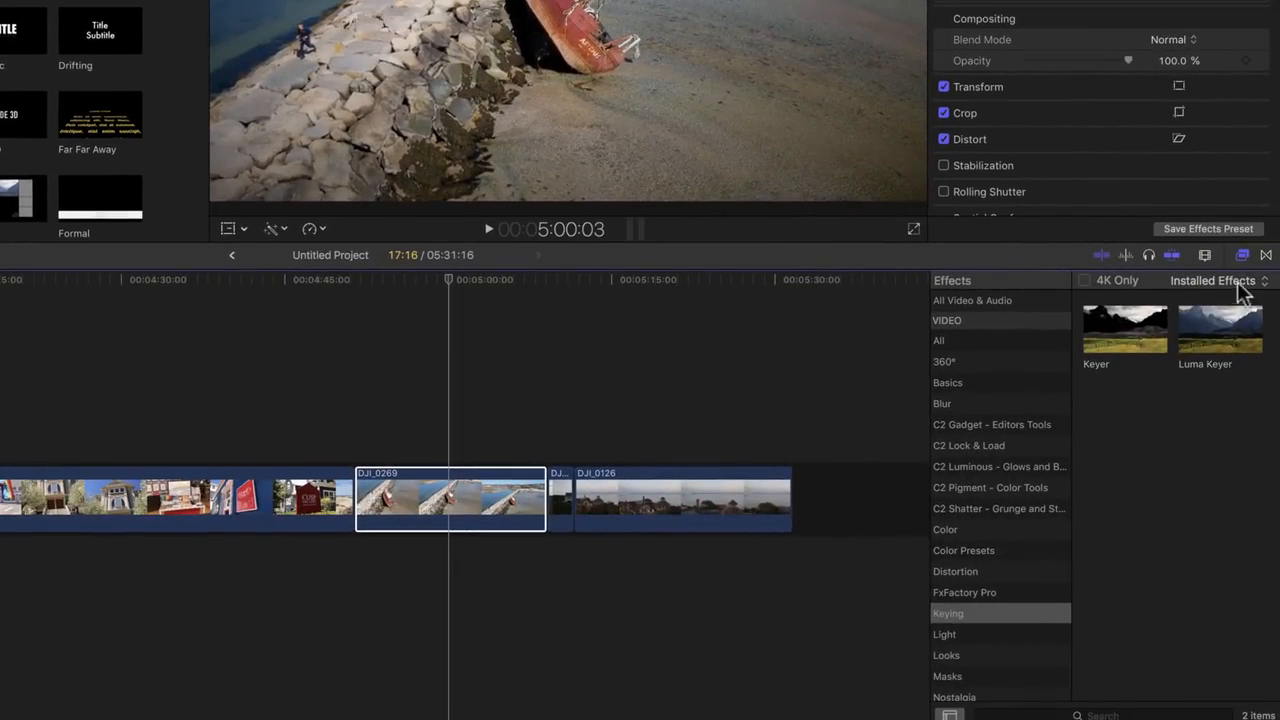
# Step: Show the Basics category in the effects browser to look for the saved preset
pyautogui.click(1150, 715)
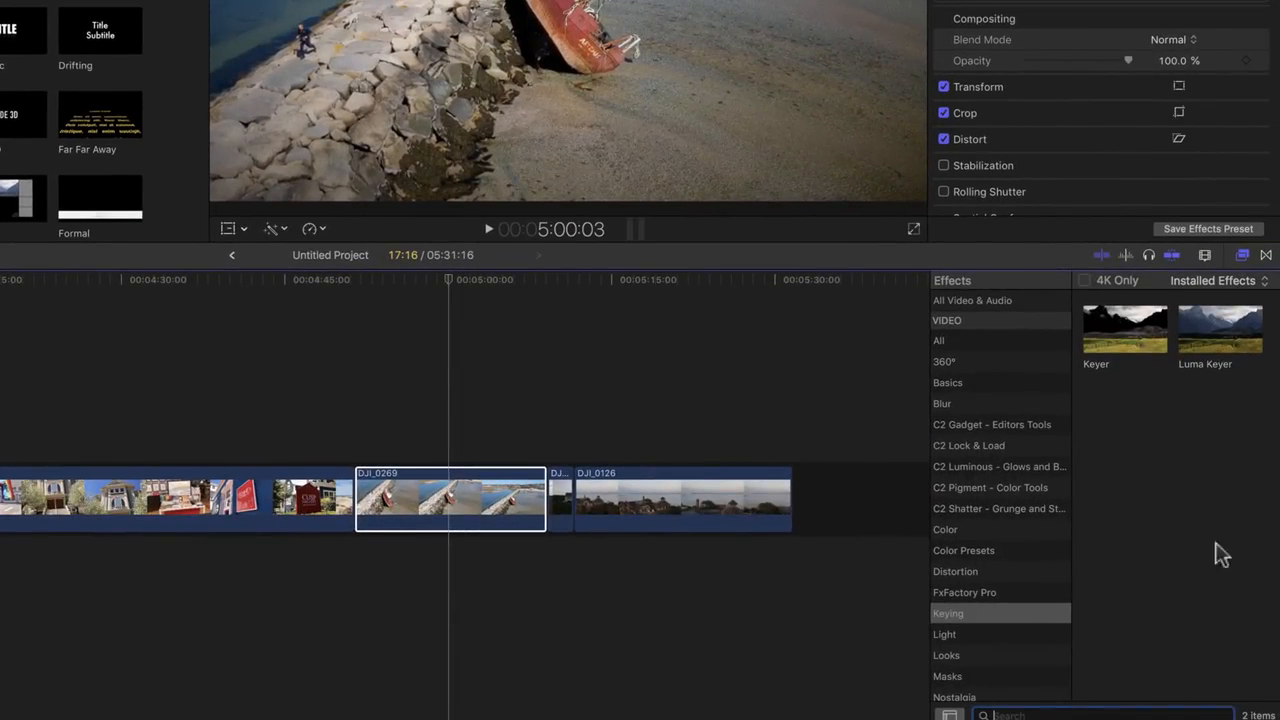
pyautogui.click(983, 381)
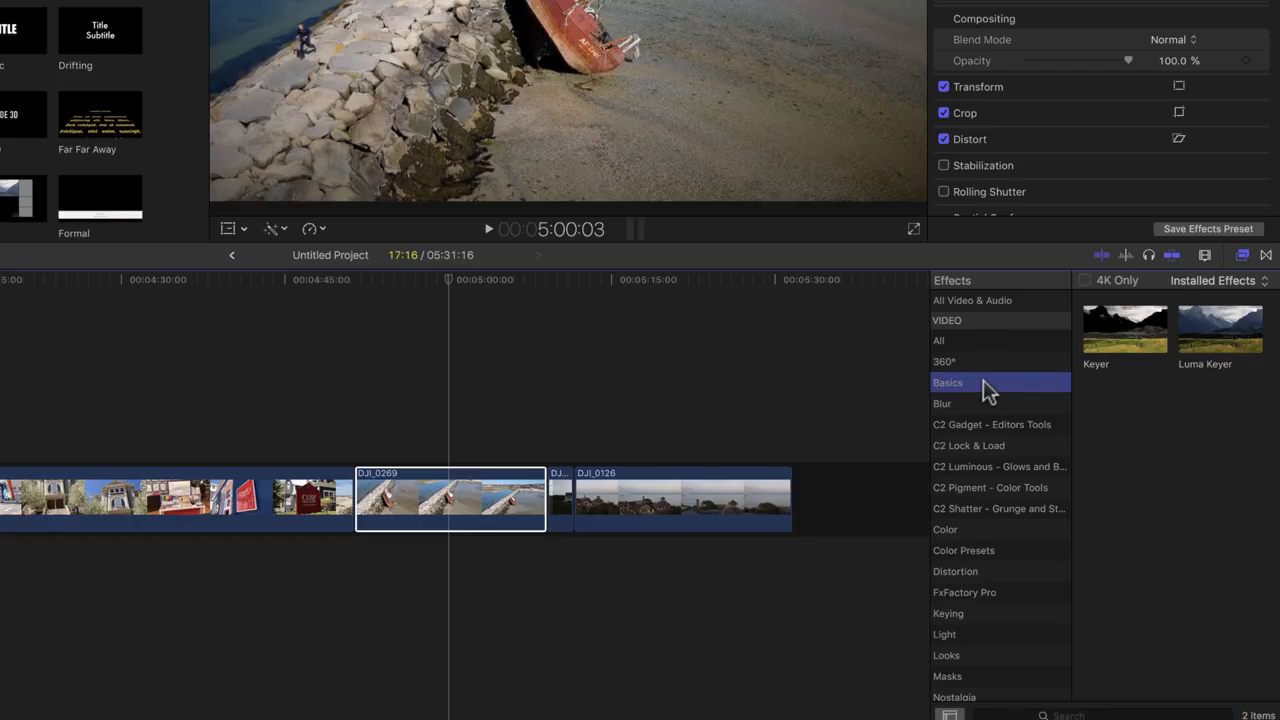
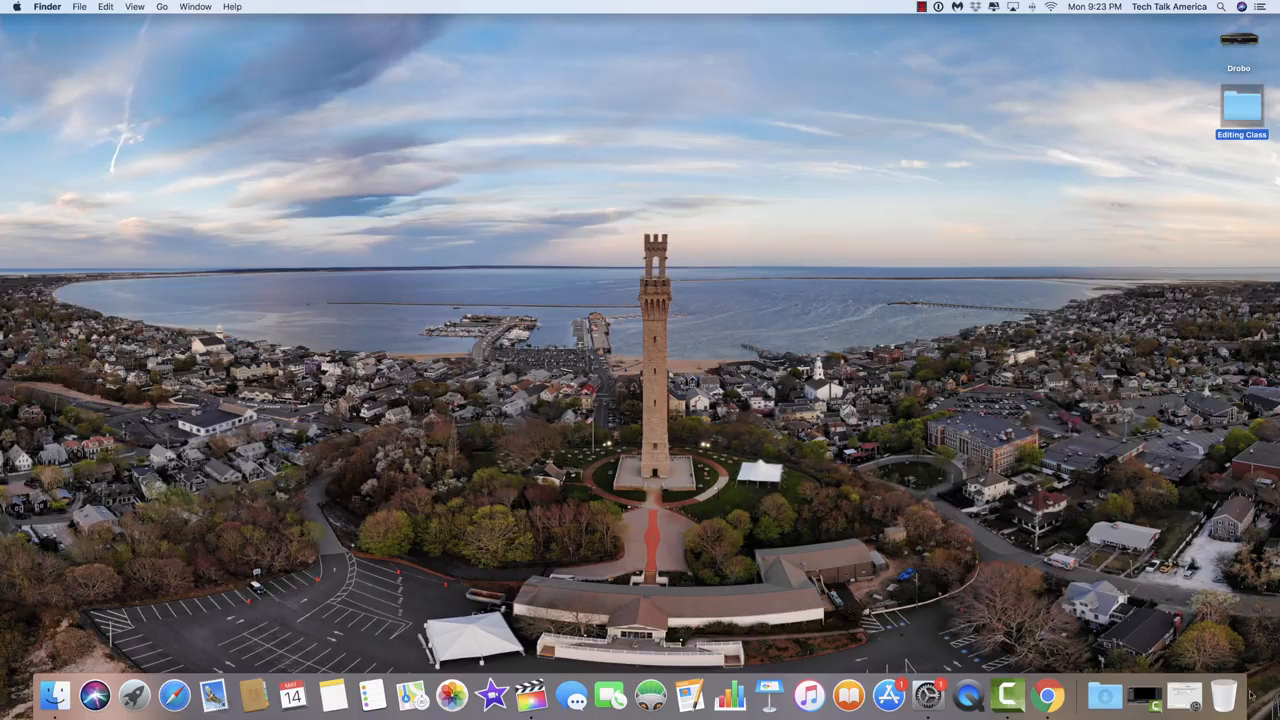
# Step: Switch to System Preferences and set the Night Shift schedule to Off in the Displays settings
pyautogui.click(1184, 697)
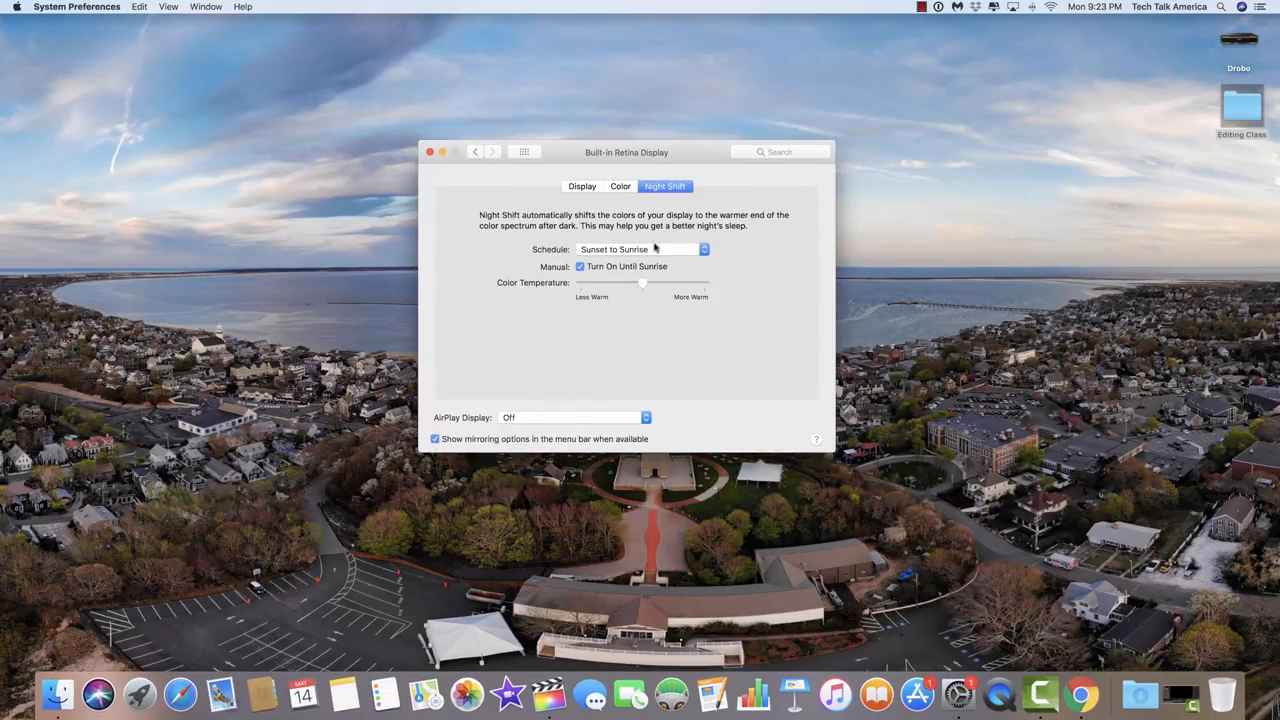
pyautogui.click(524, 152)
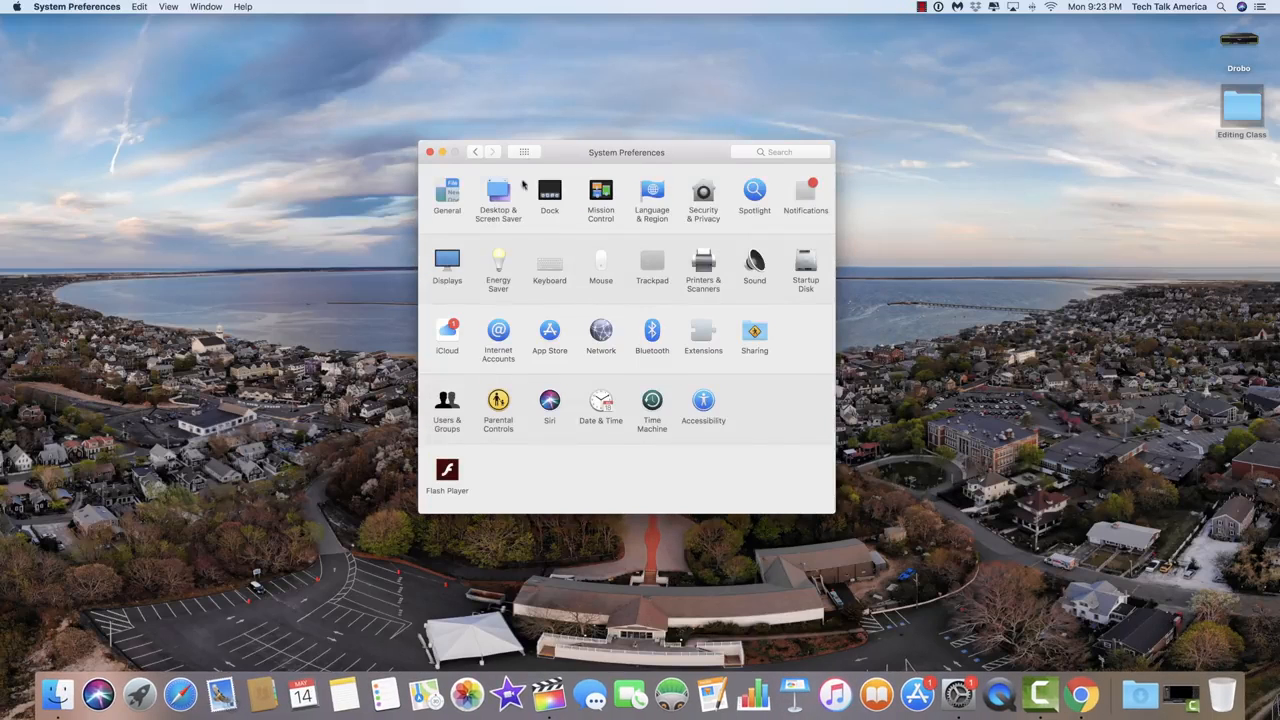
pyautogui.click(447, 265)
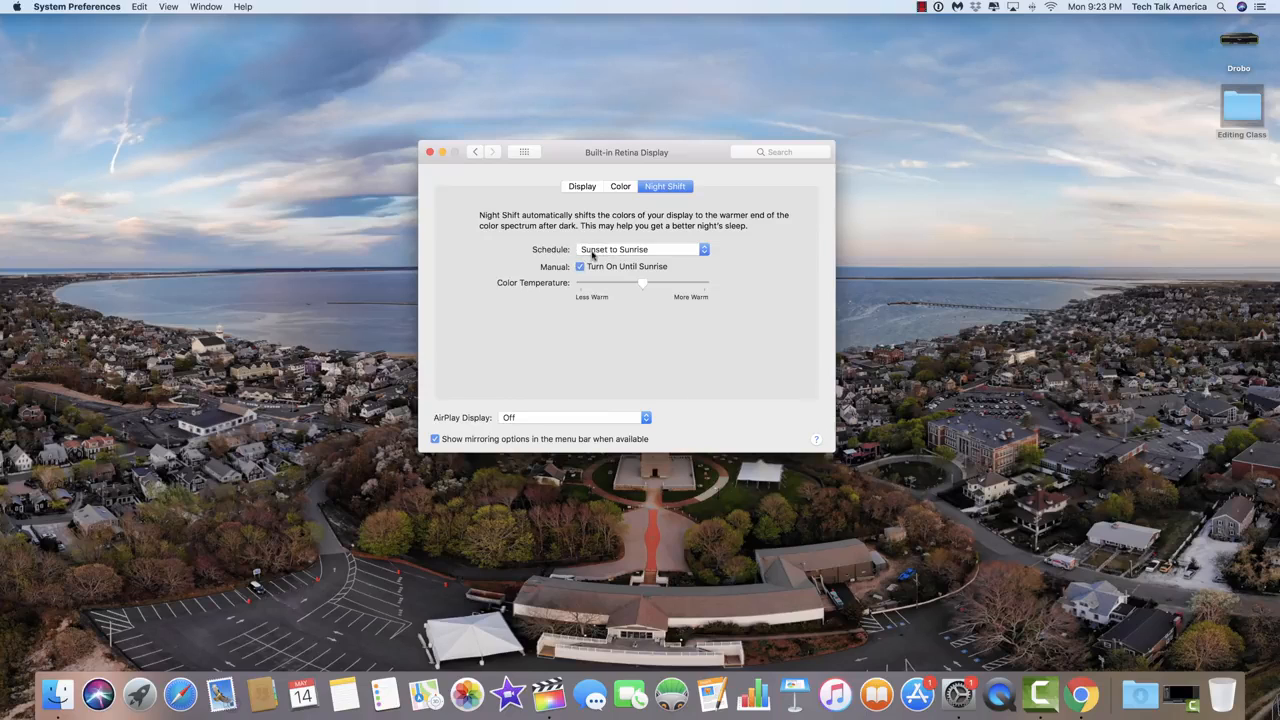
pyautogui.click(633, 255)
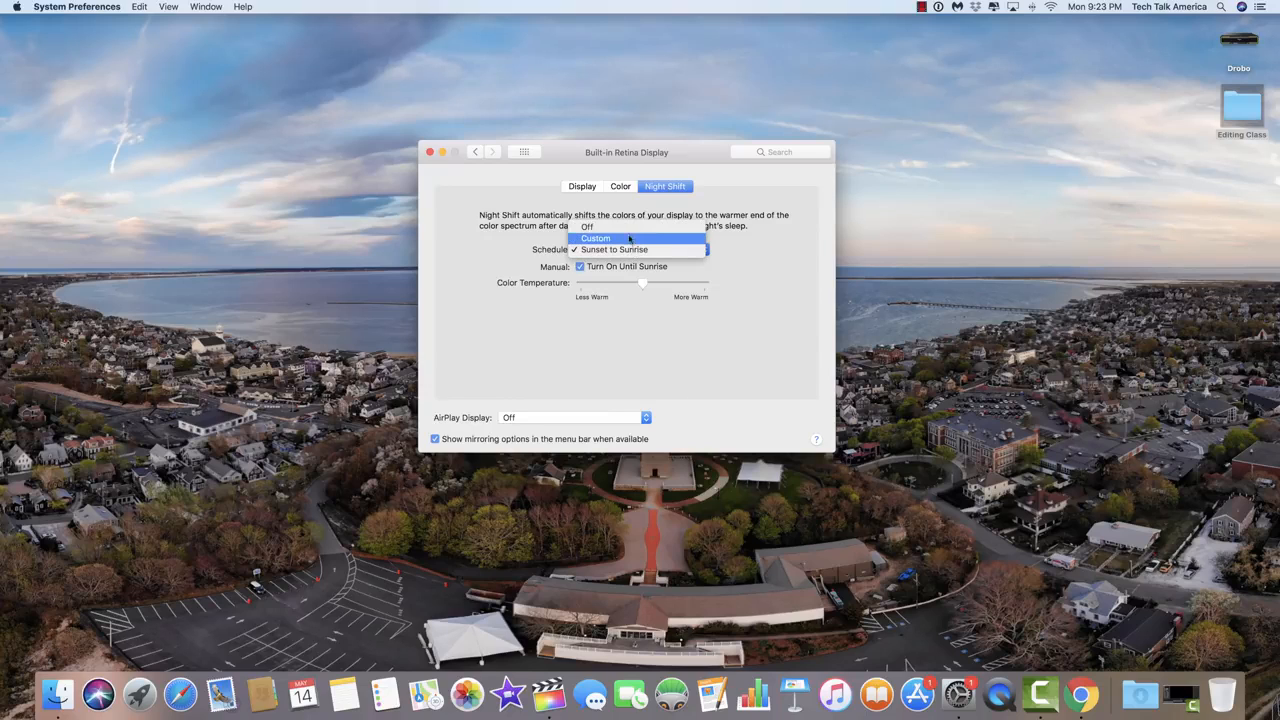
pyautogui.click(632, 226)
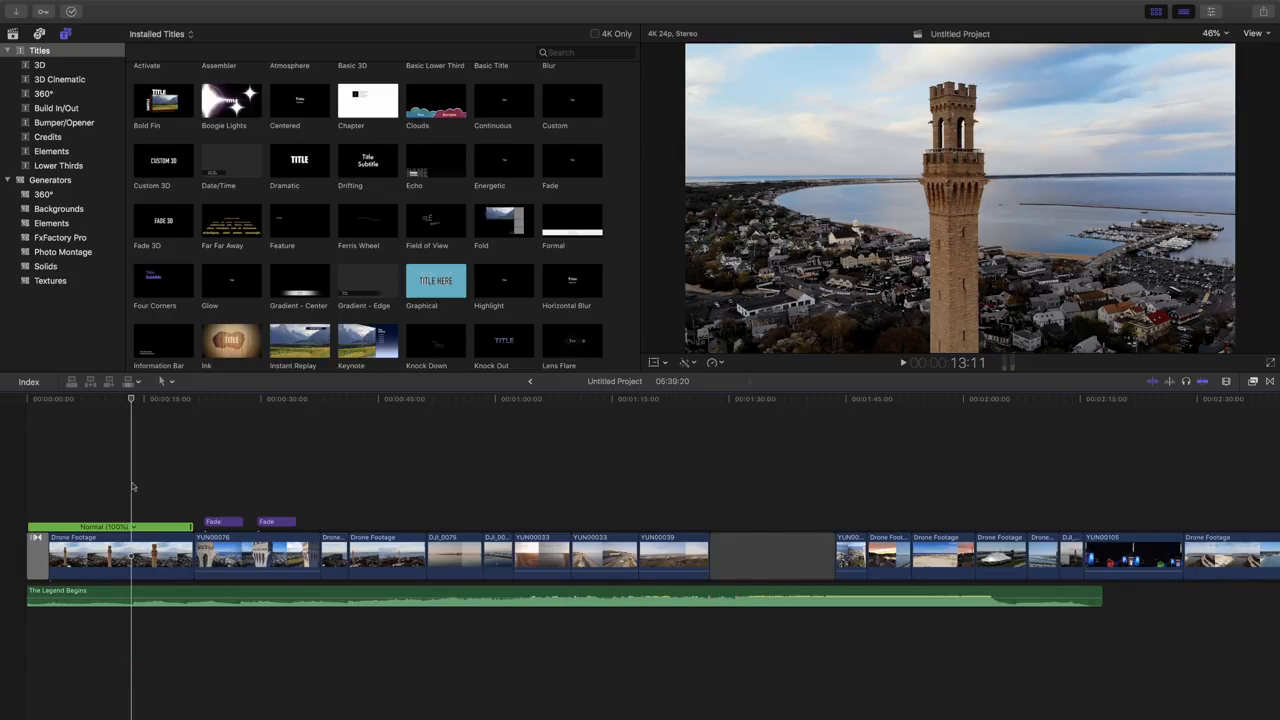
# Step: Slow the first Drone Footage clip to 50% and shorten it in the retime editor to a fast speed of 113%
pyautogui.click(108, 570)
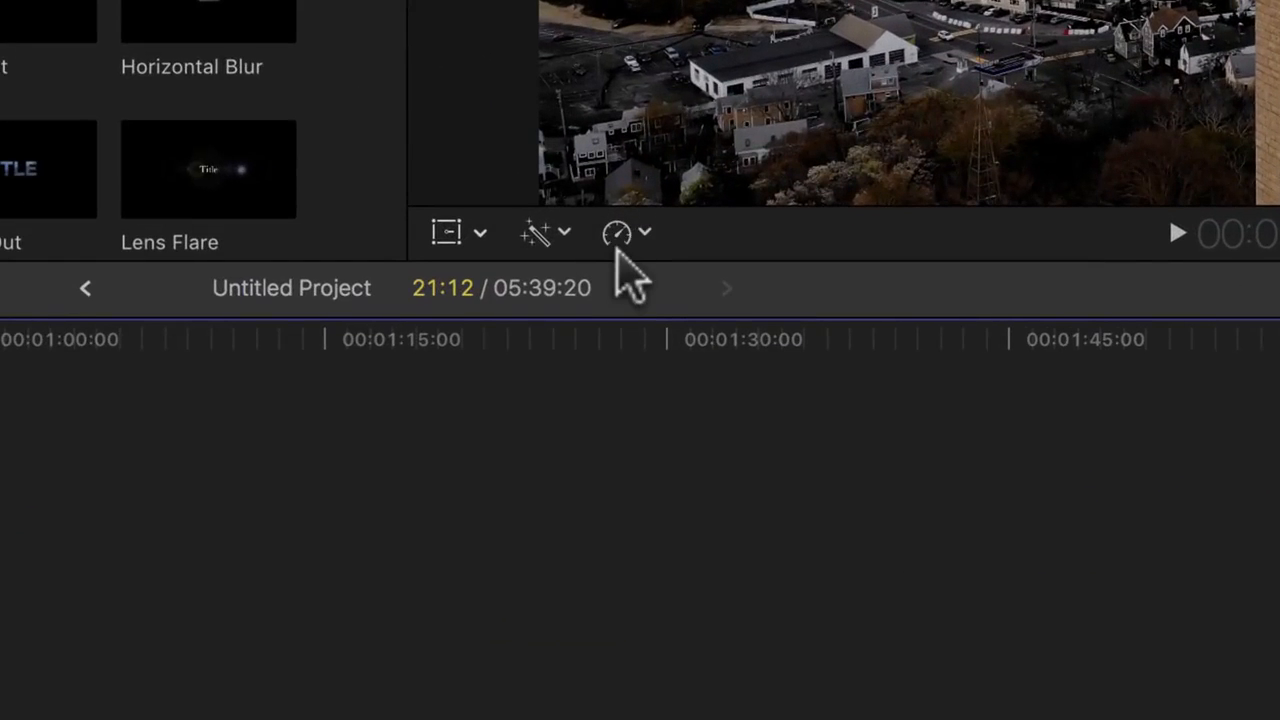
pyautogui.press('super+r')
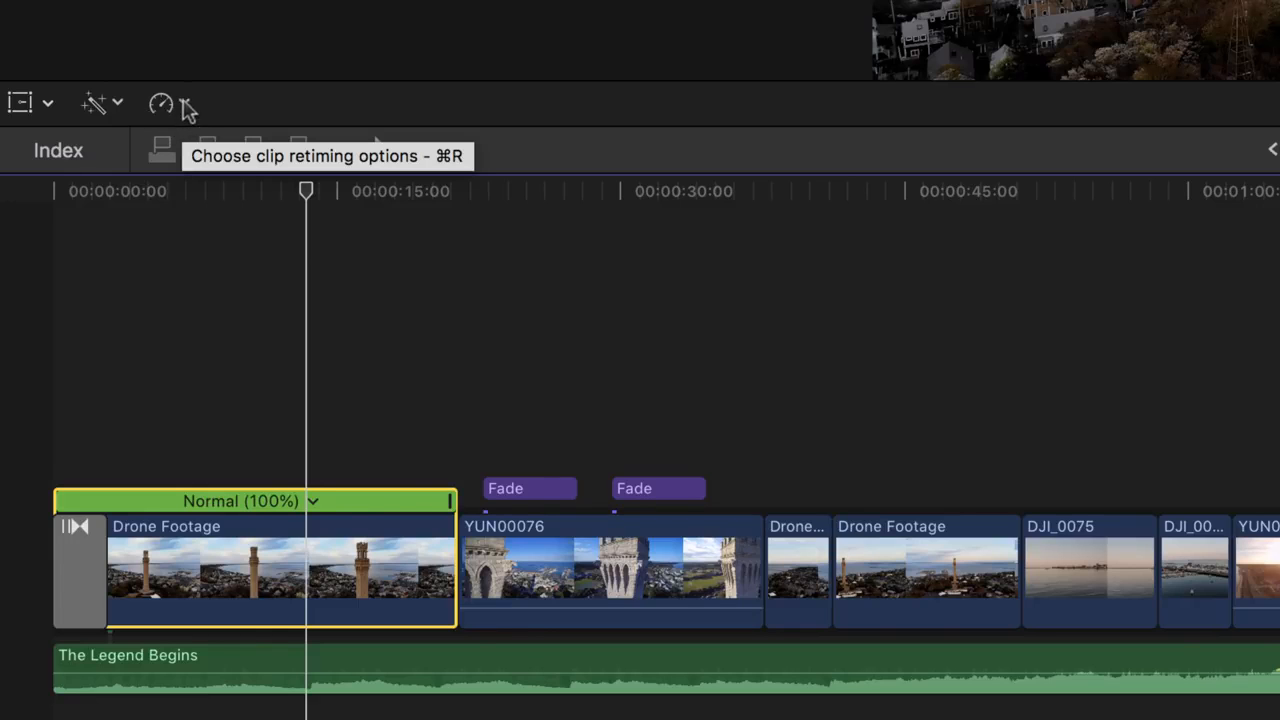
pyautogui.click(184, 105)
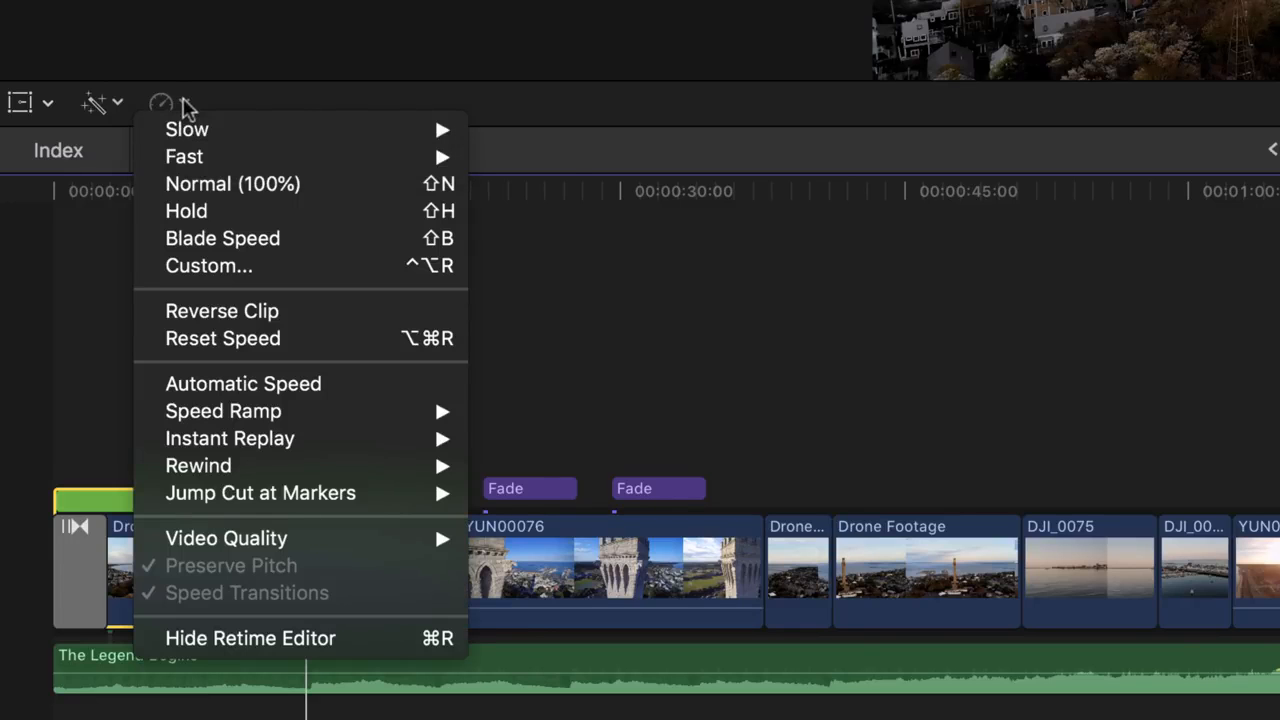
pyautogui.moveTo(177, 127)
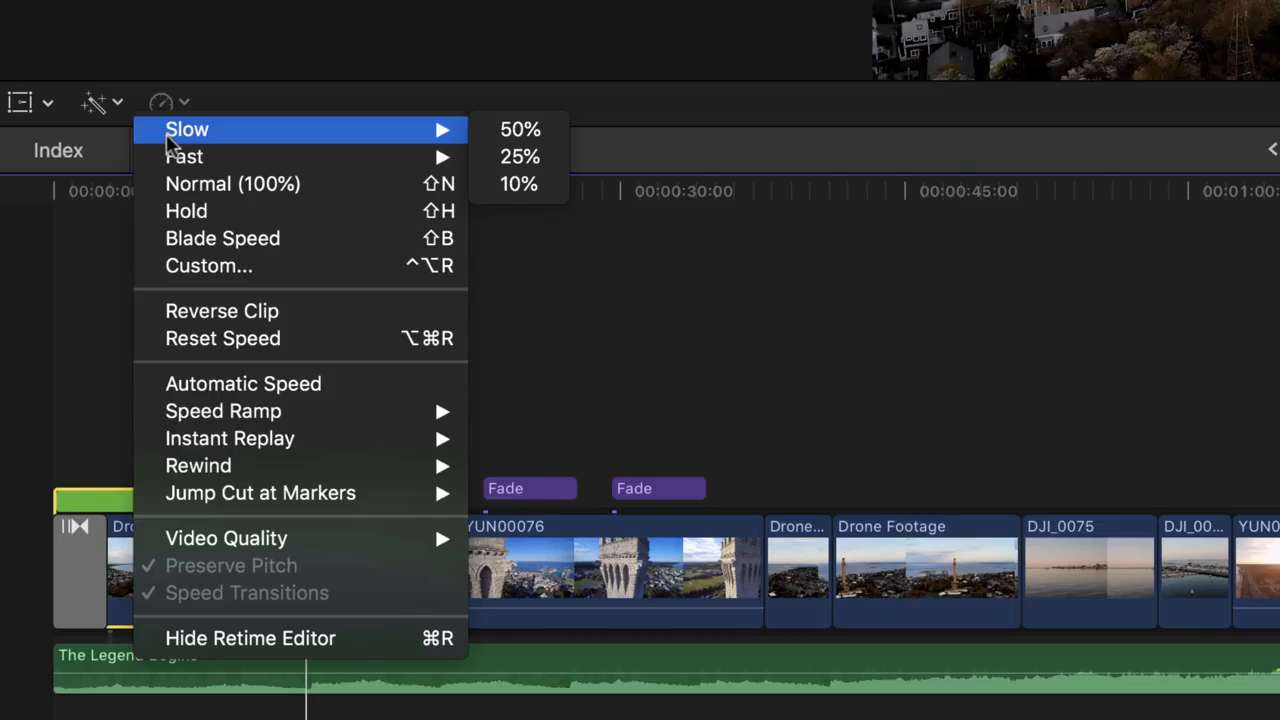
pyautogui.moveTo(157, 153)
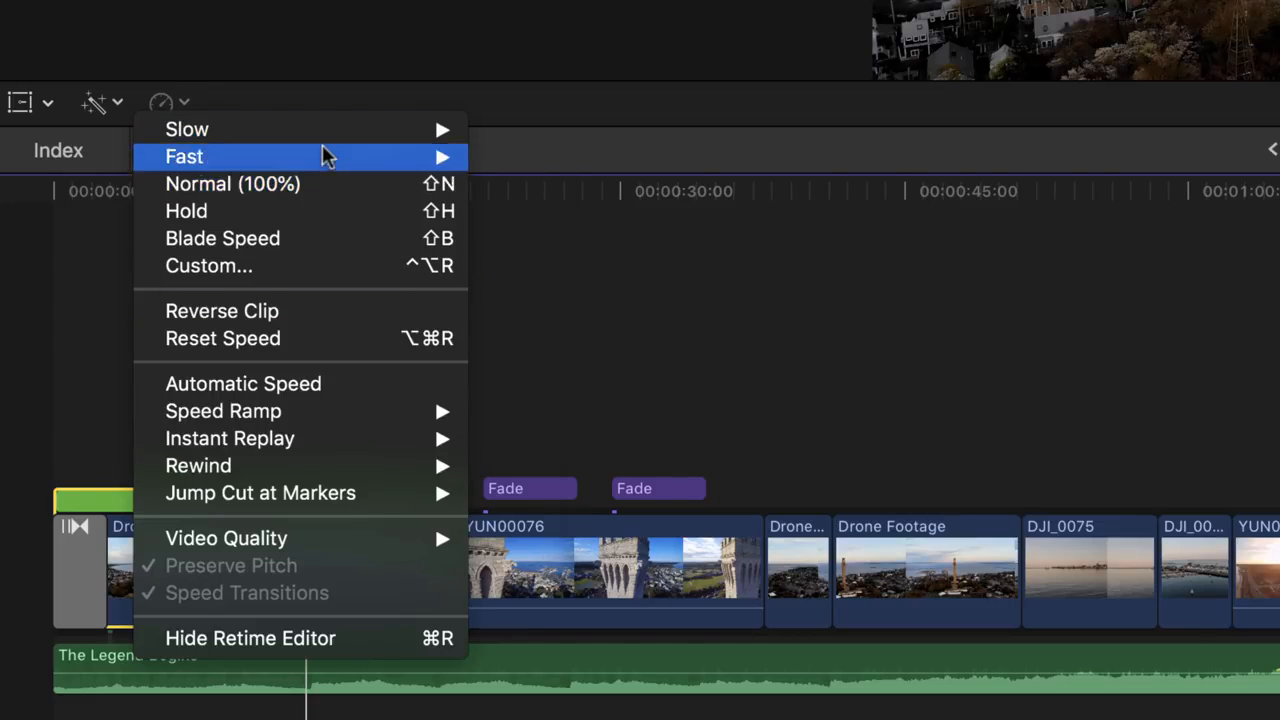
pyautogui.moveTo(323, 136)
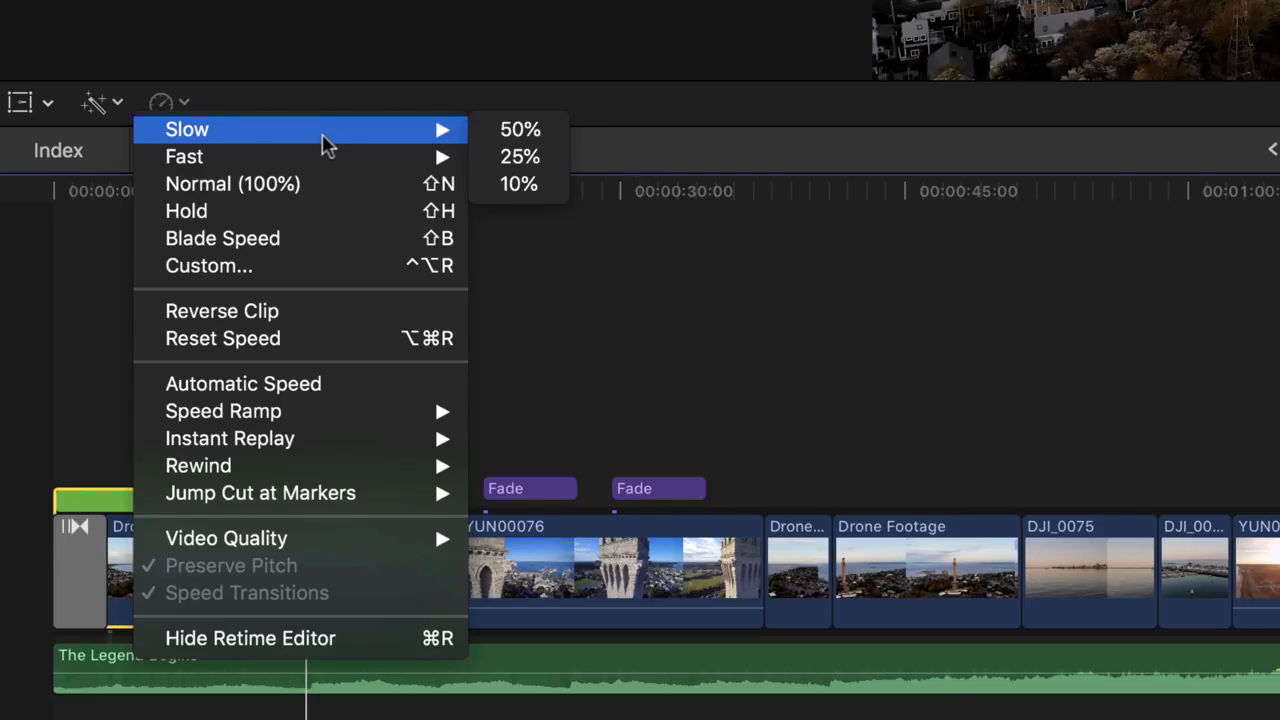
pyautogui.click(520, 133)
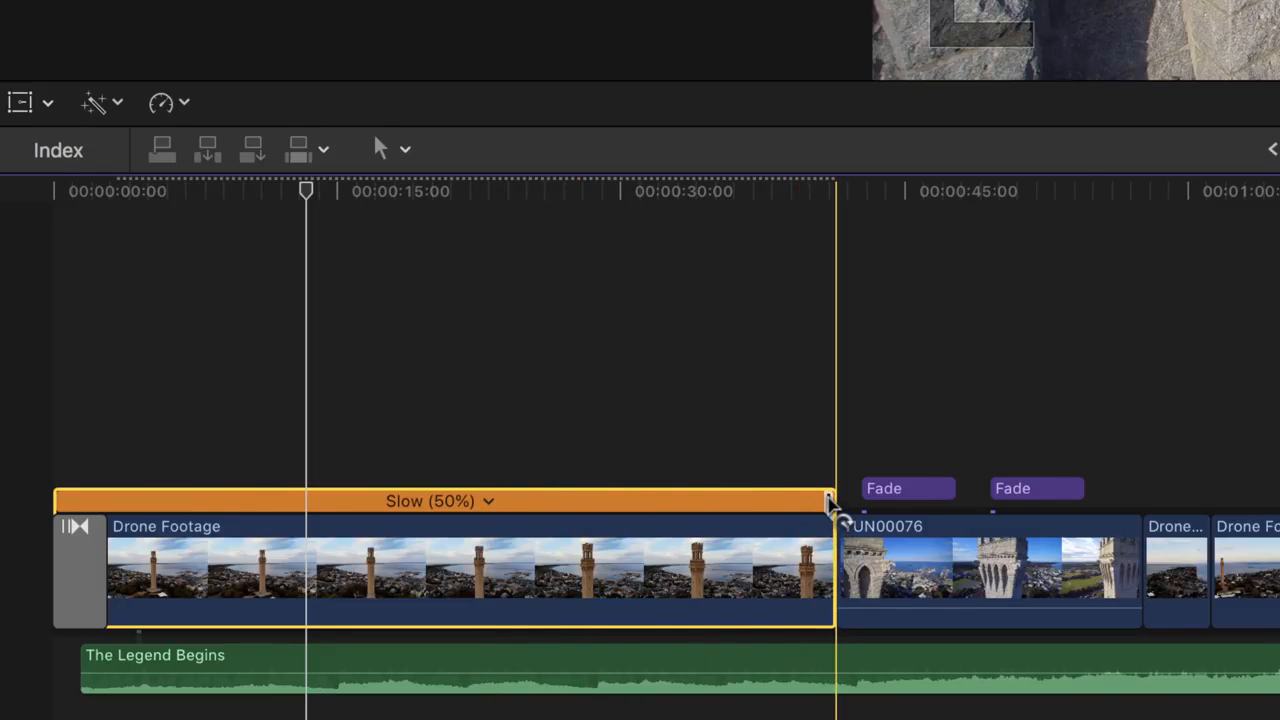
pyautogui.moveTo(828, 502); pyautogui.dragTo(408, 500)
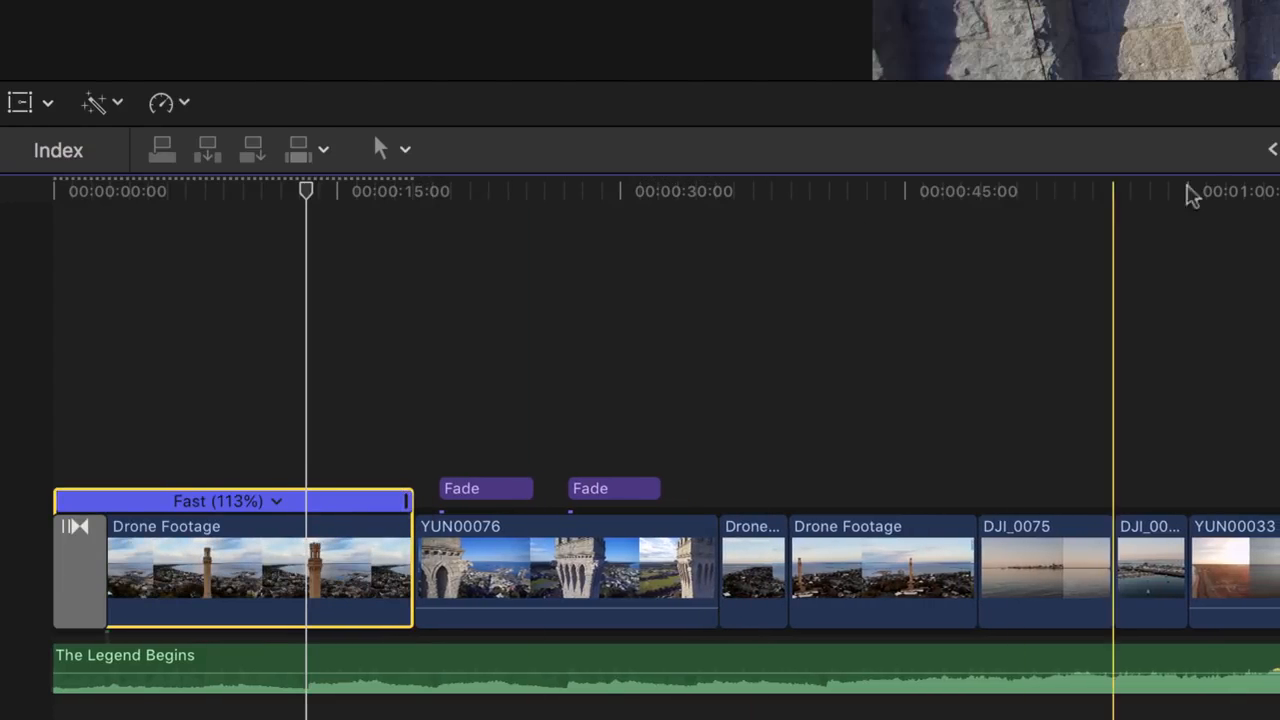
# Step: Set the retiming video quality of the first Drone Footage clip to Frame Blending
pyautogui.click(161, 106)
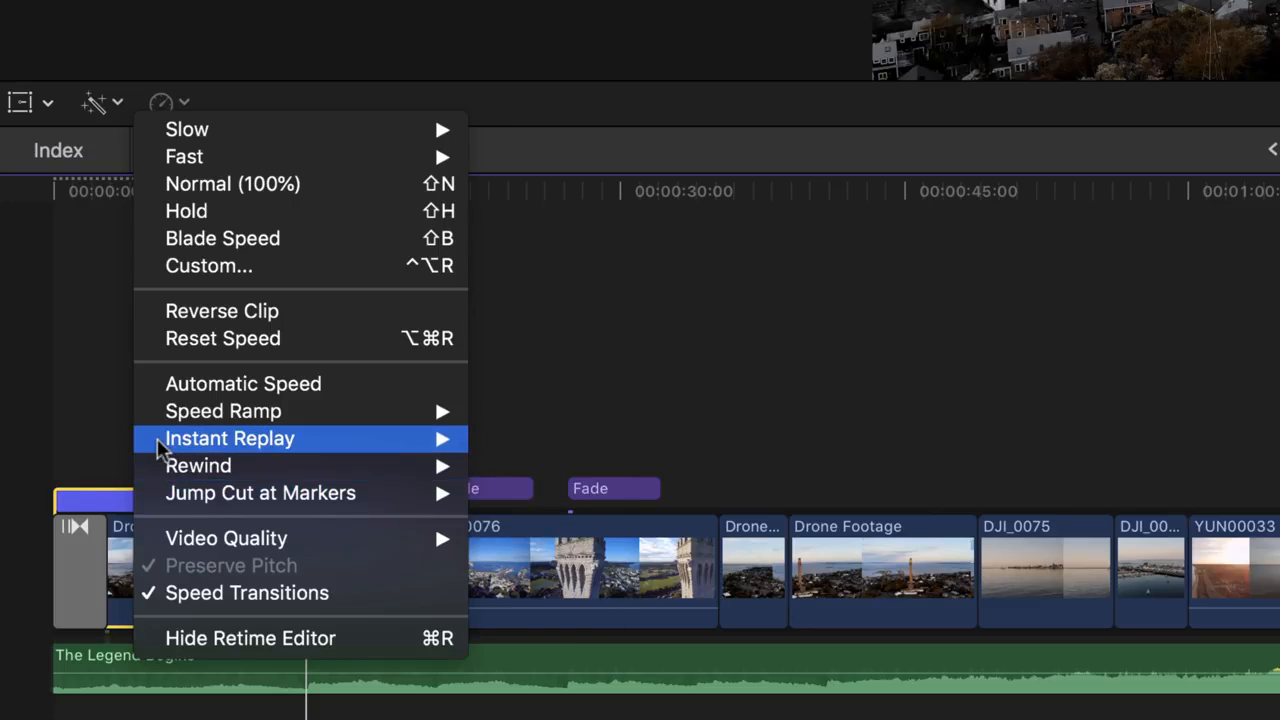
pyautogui.moveTo(160, 444)
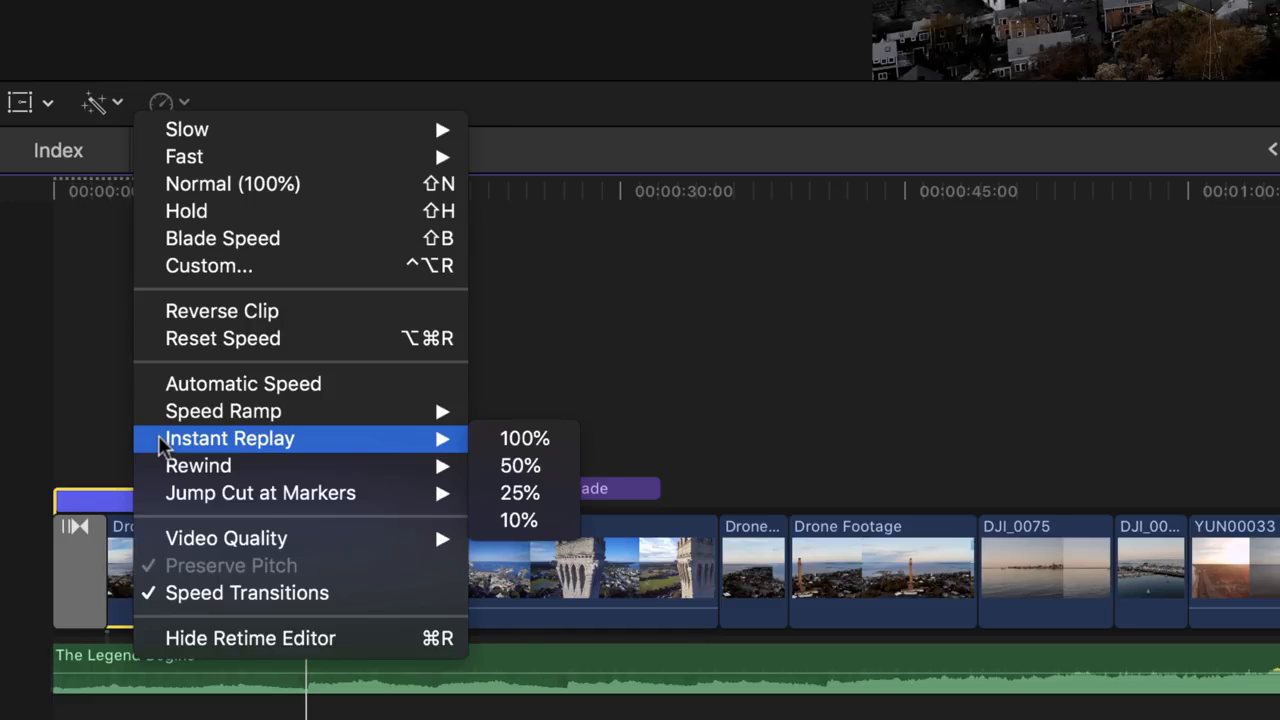
pyautogui.moveTo(166, 414)
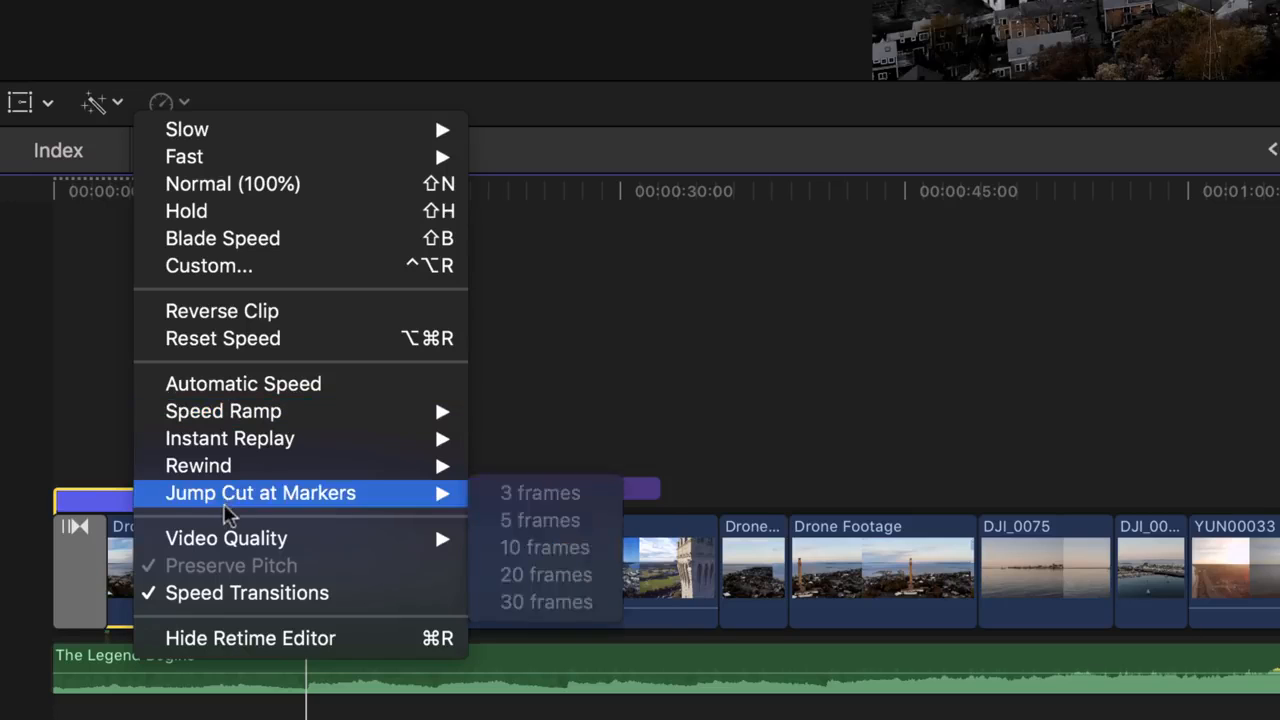
pyautogui.moveTo(205, 545)
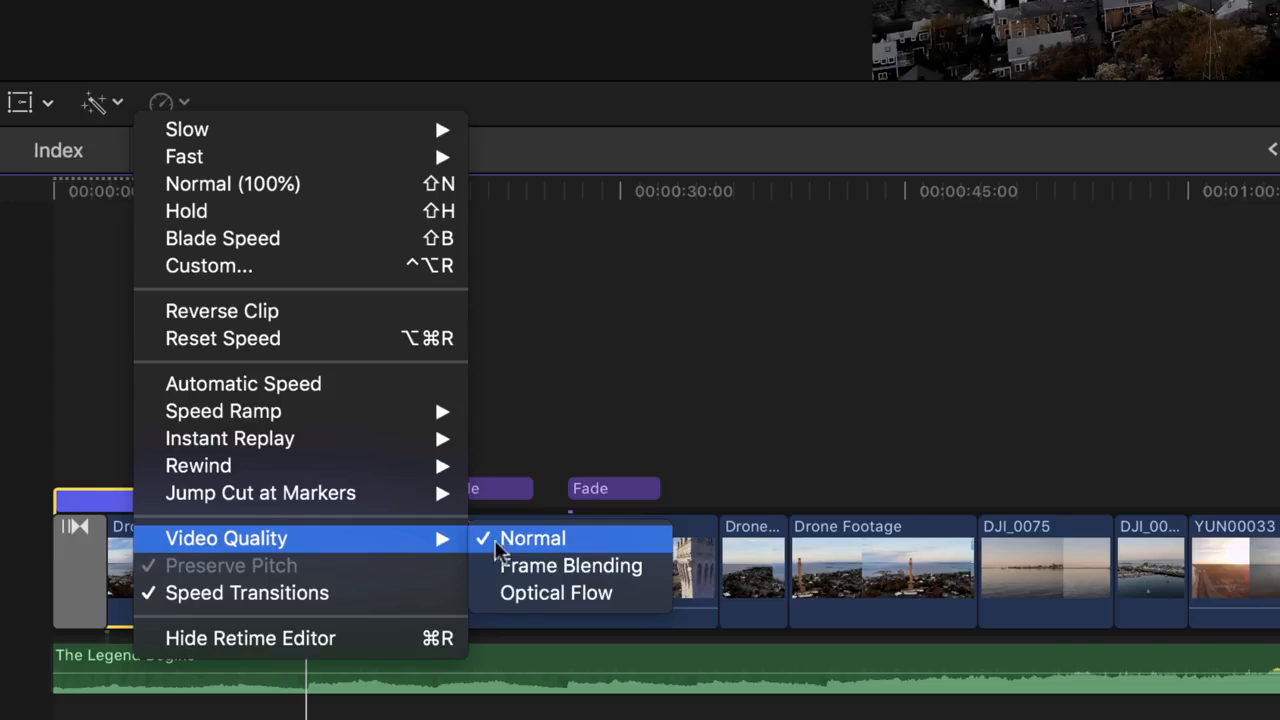
pyautogui.click(626, 565)
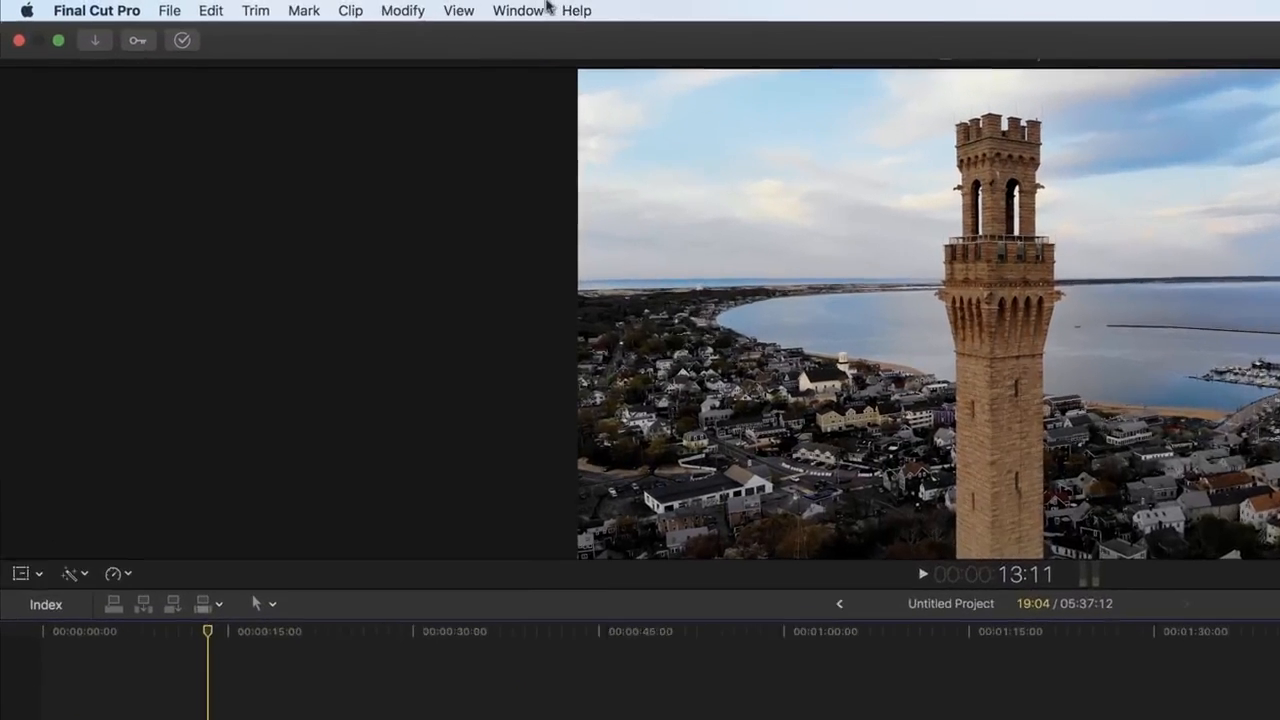
# Step: Open the Record Voiceover tool, place the playhead at 13:18 as the recording start, and expand the advanced recording options
pyautogui.click(339, 5)
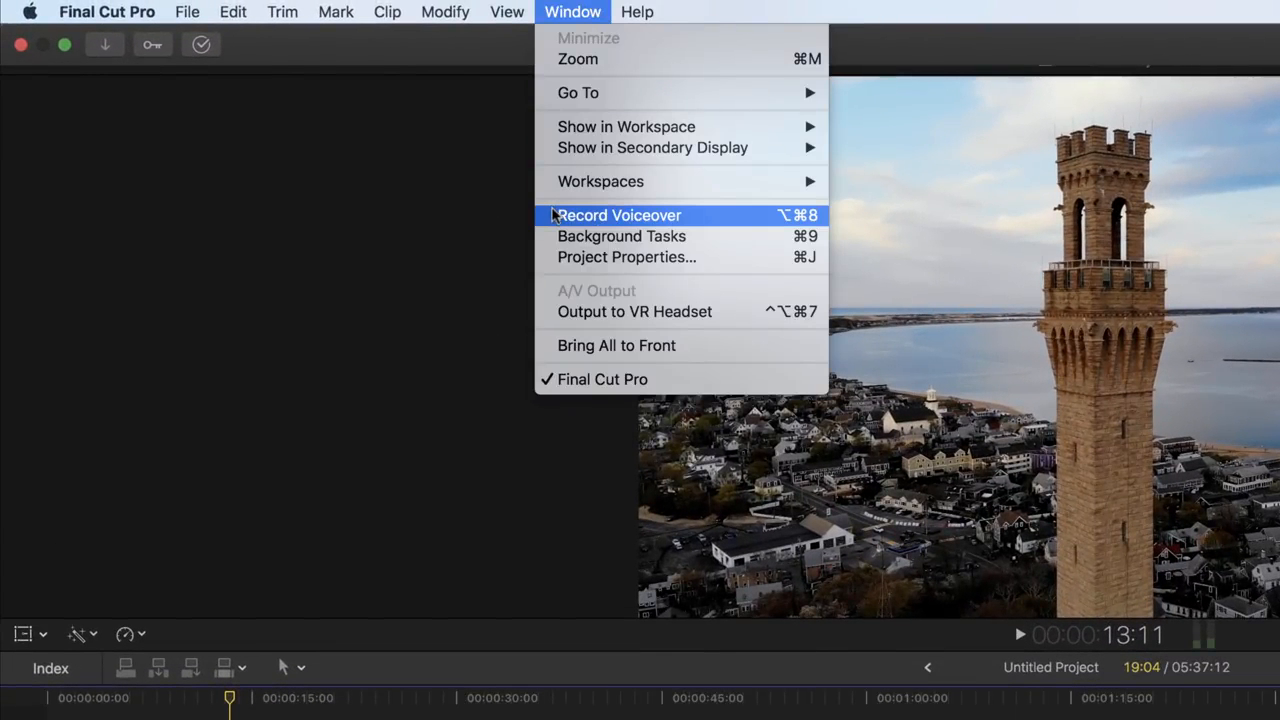
pyautogui.click(668, 218)
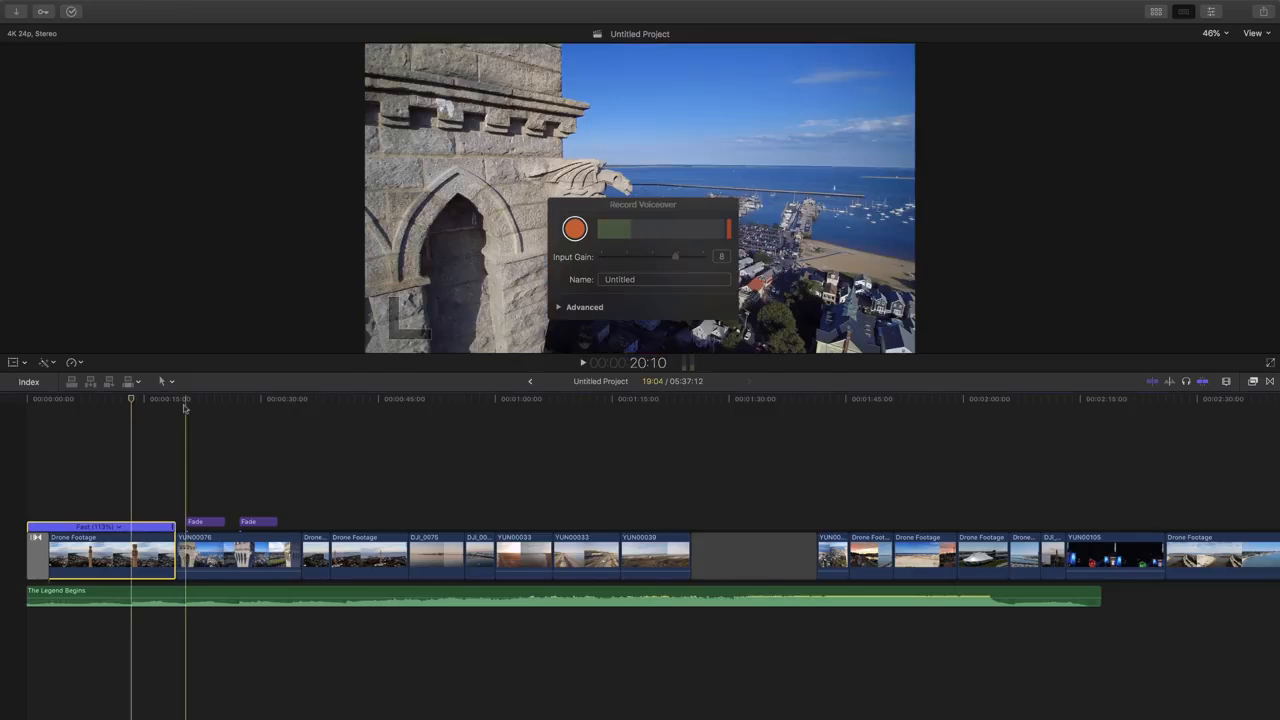
pyautogui.click(132, 400)
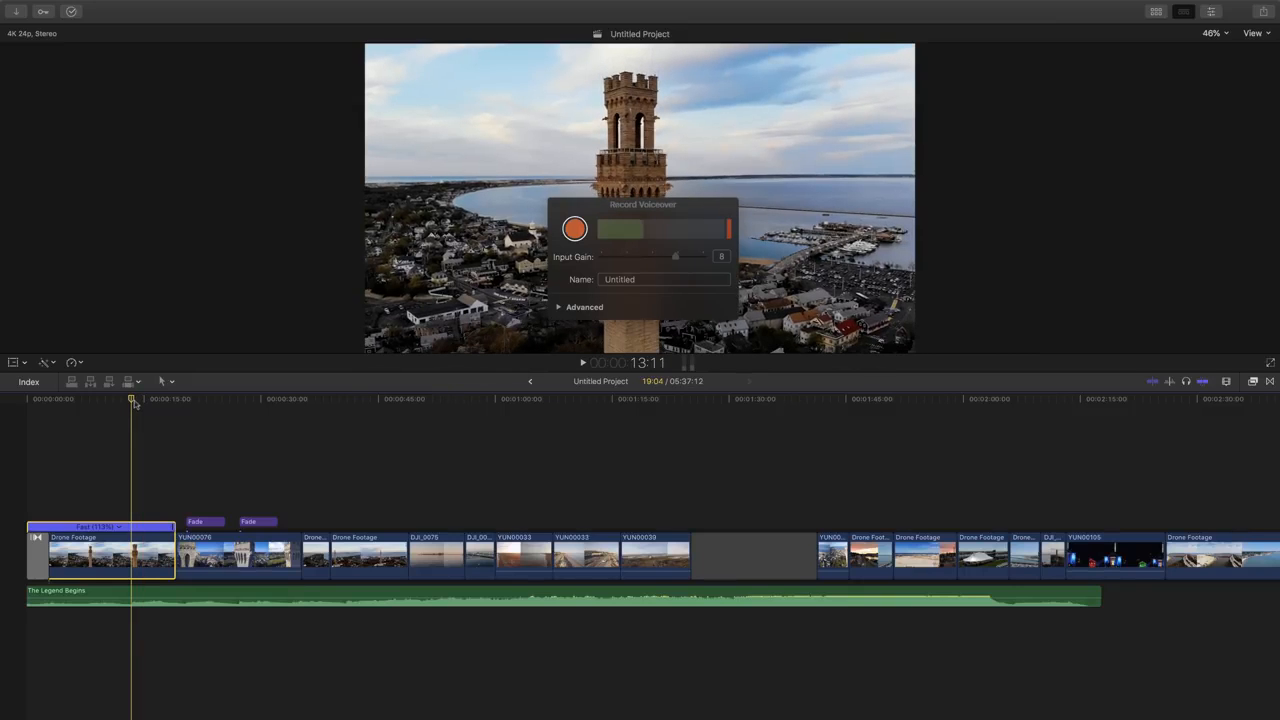
pyautogui.moveTo(133, 401); pyautogui.dragTo(135, 401)
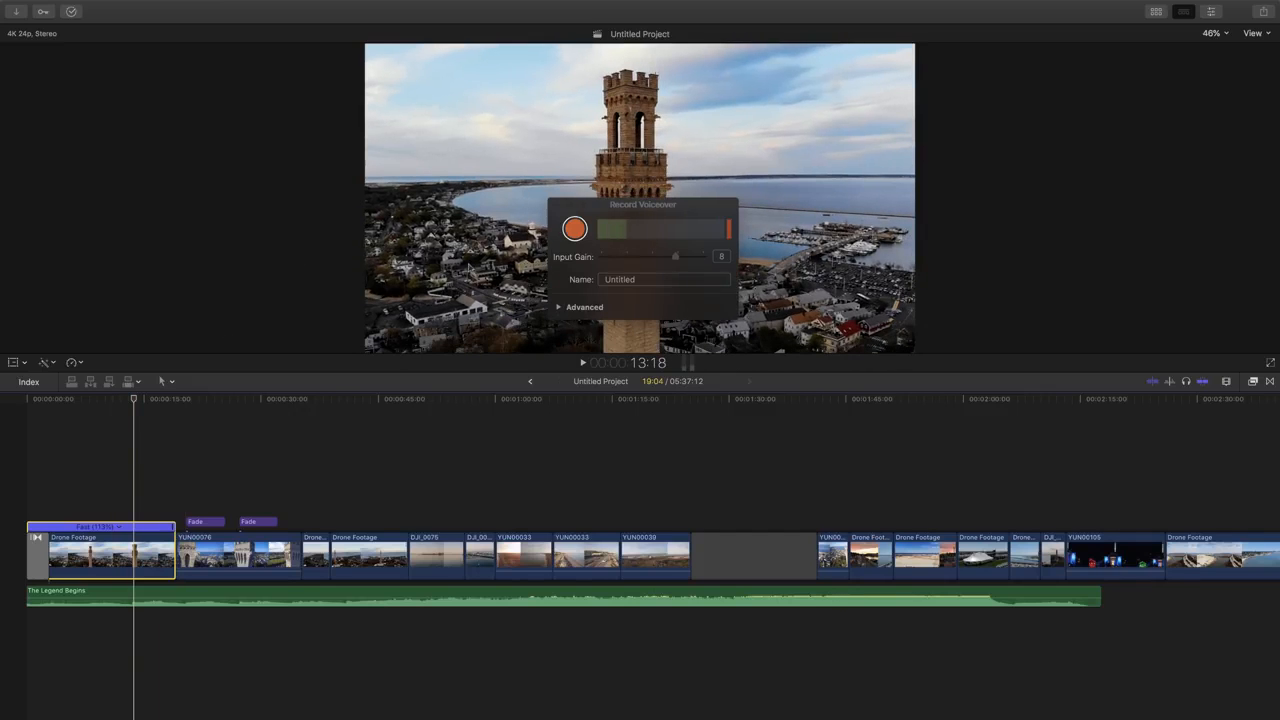
pyautogui.click(559, 310)
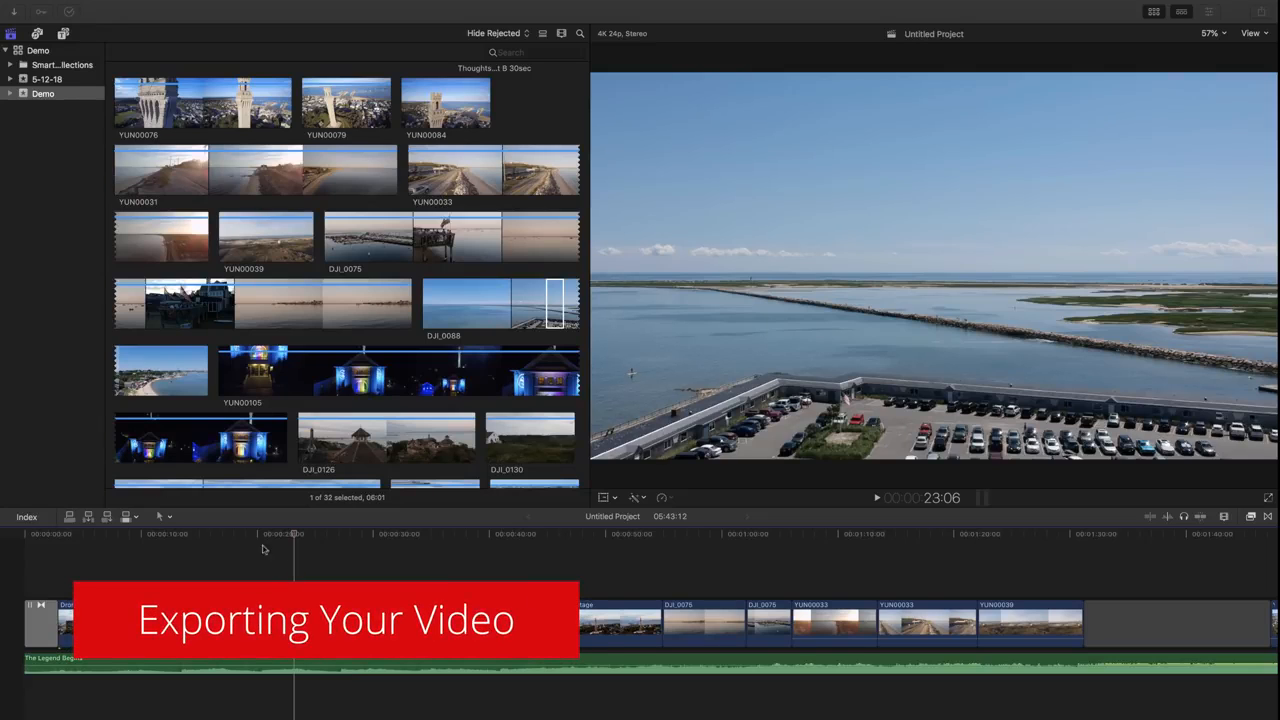
# Step: Review the available Share destinations for exporting the project, including Master File, and leave without exporting
pyautogui.moveTo(28, 8)
pyautogui.click(104, 7)
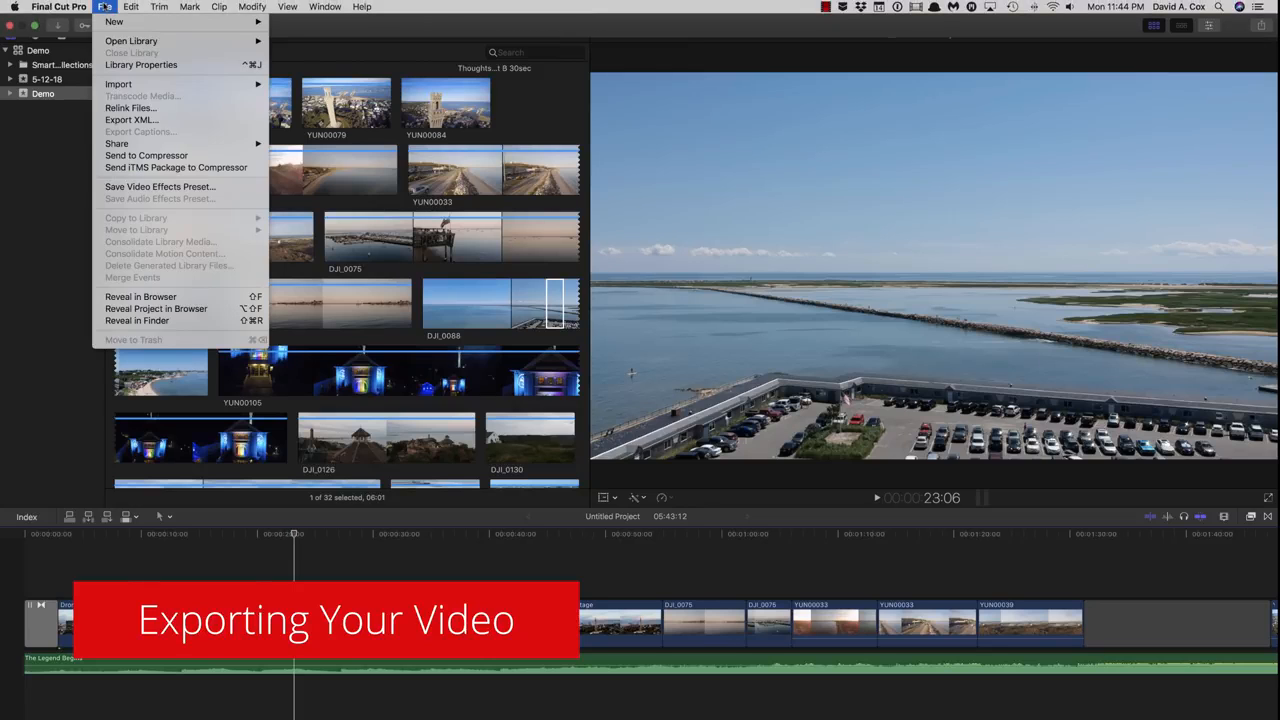
pyautogui.moveTo(108, 145)
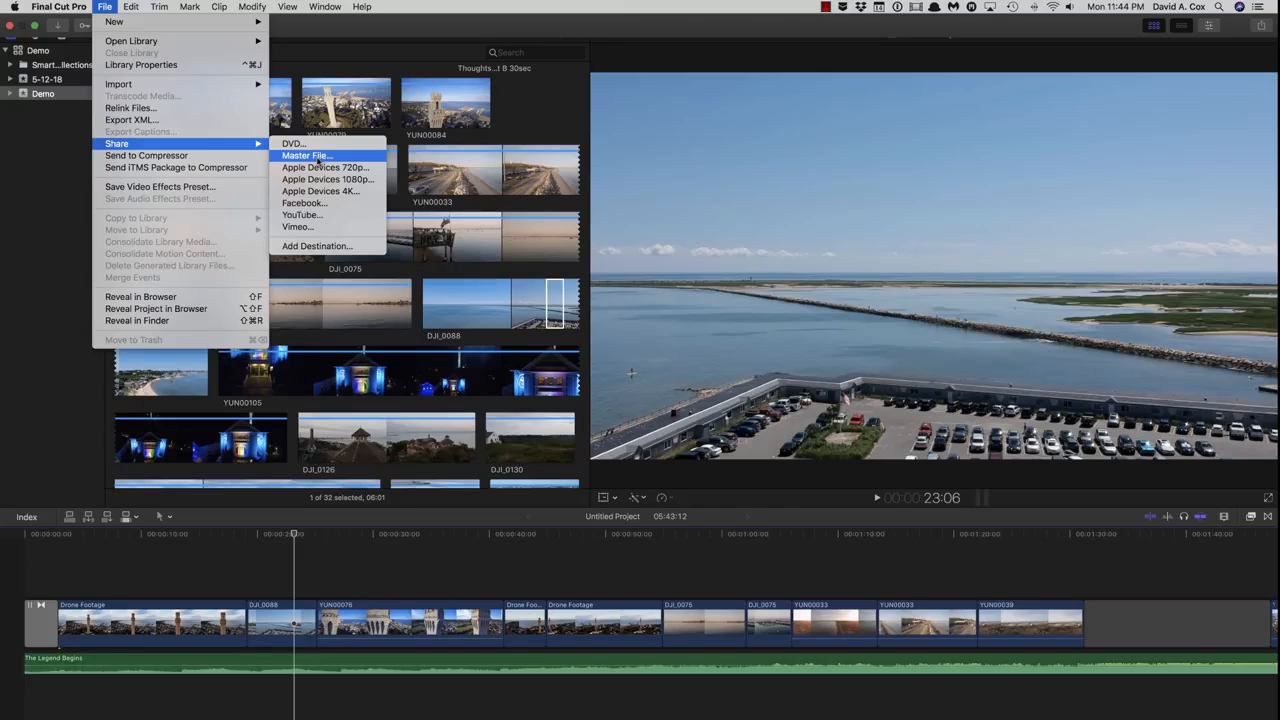
pyautogui.click(491, 586)
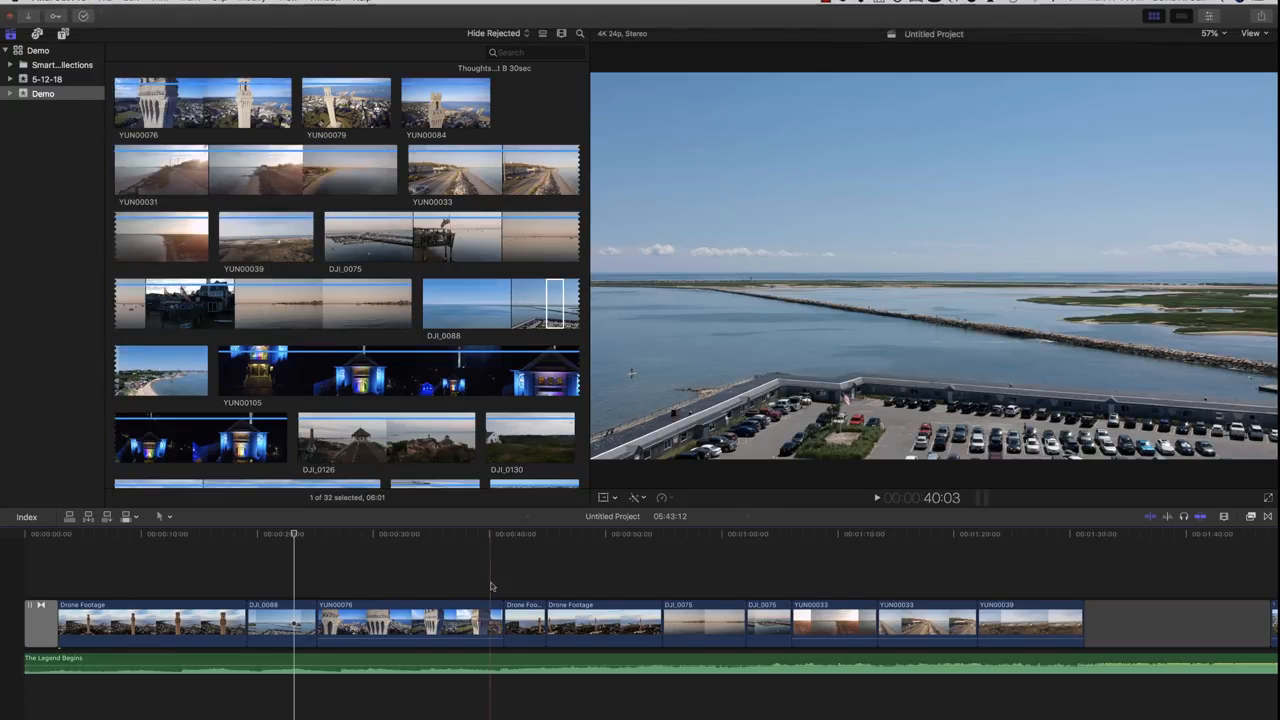
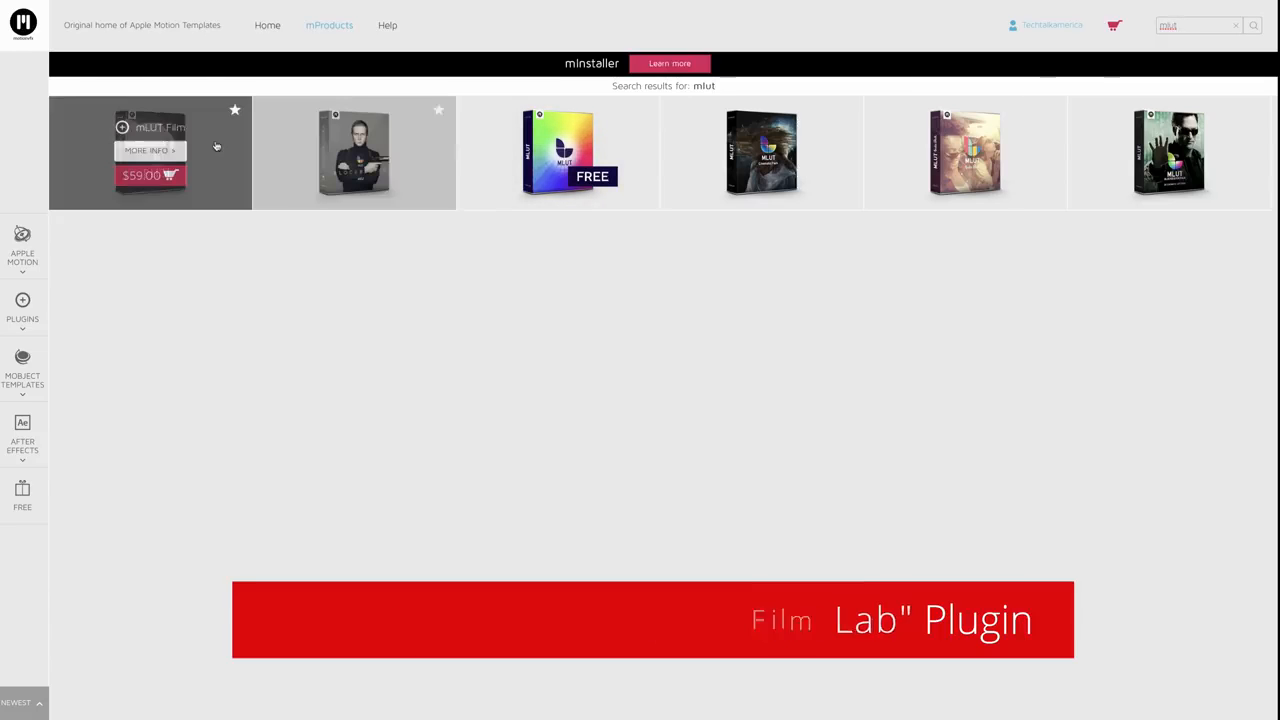
# Step: Switch to the motionVFX website, open the mLUT Film product page and read down to its preview video
pyautogui.moveTo(219, 147)
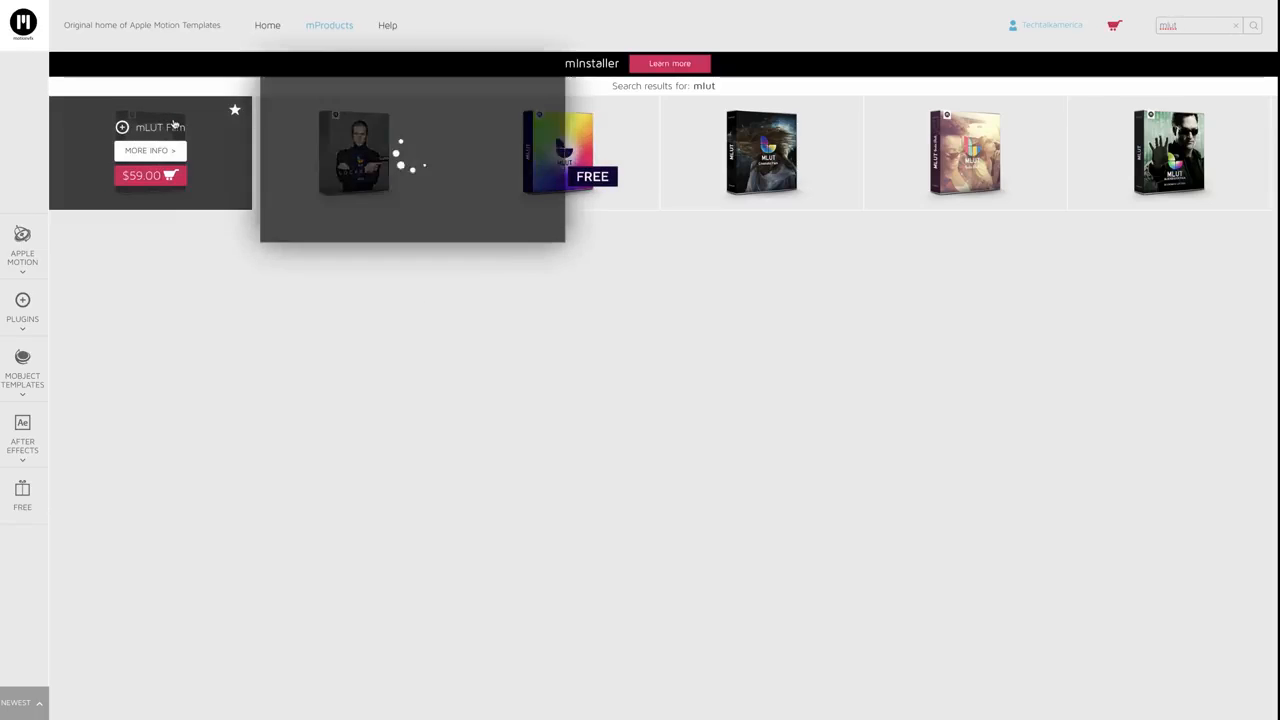
pyautogui.click(172, 125)
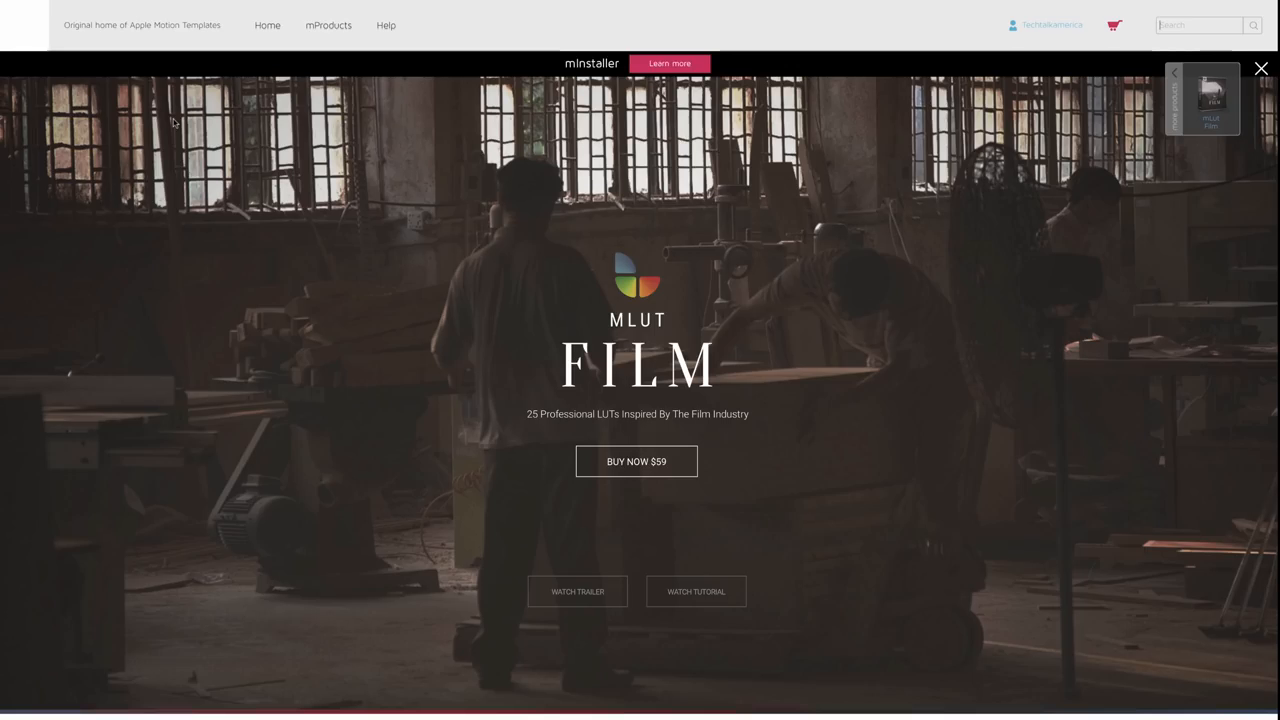
pyautogui.scroll(-3, 281, 403)
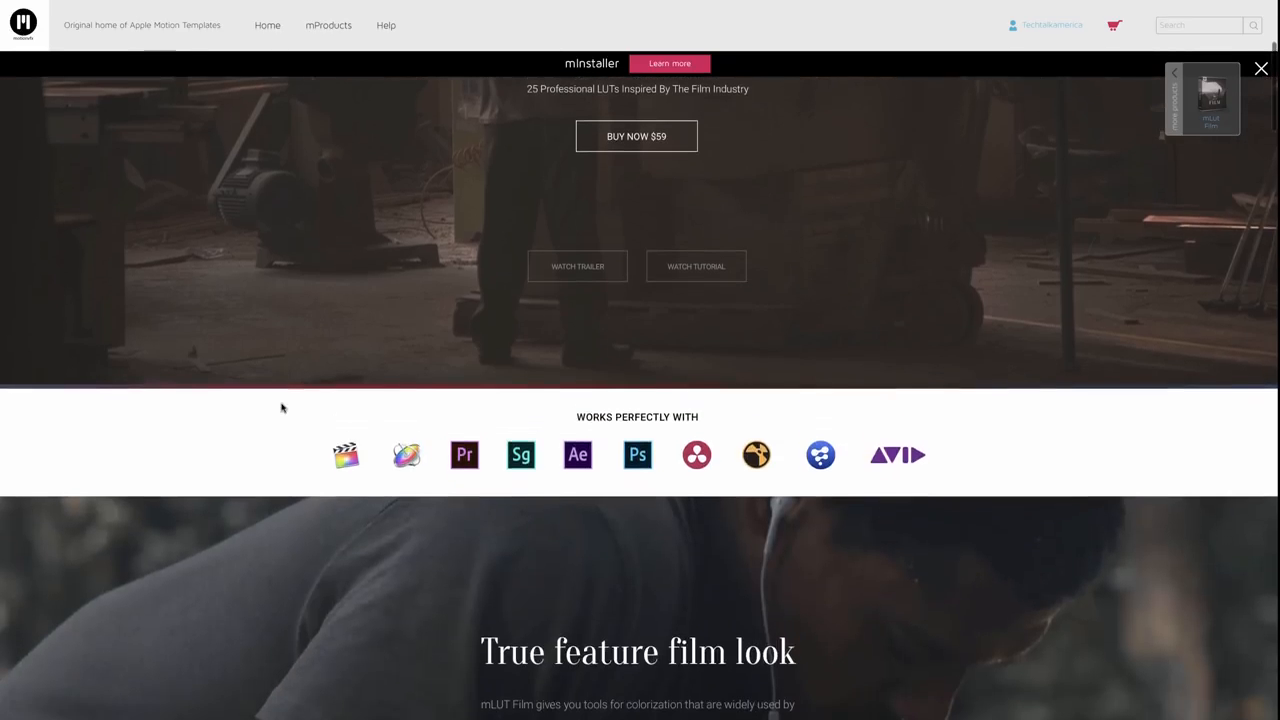
pyautogui.scroll(-4, 281, 407)
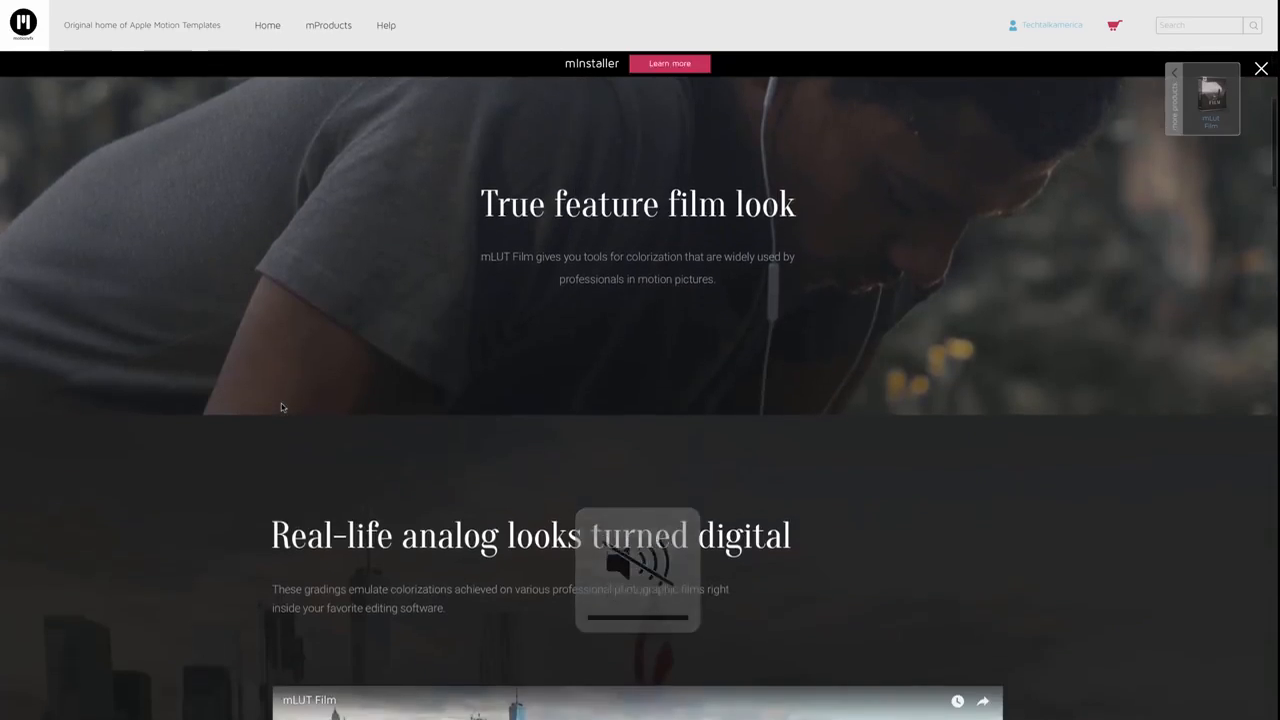
pyautogui.scroll(-5, 281, 407)
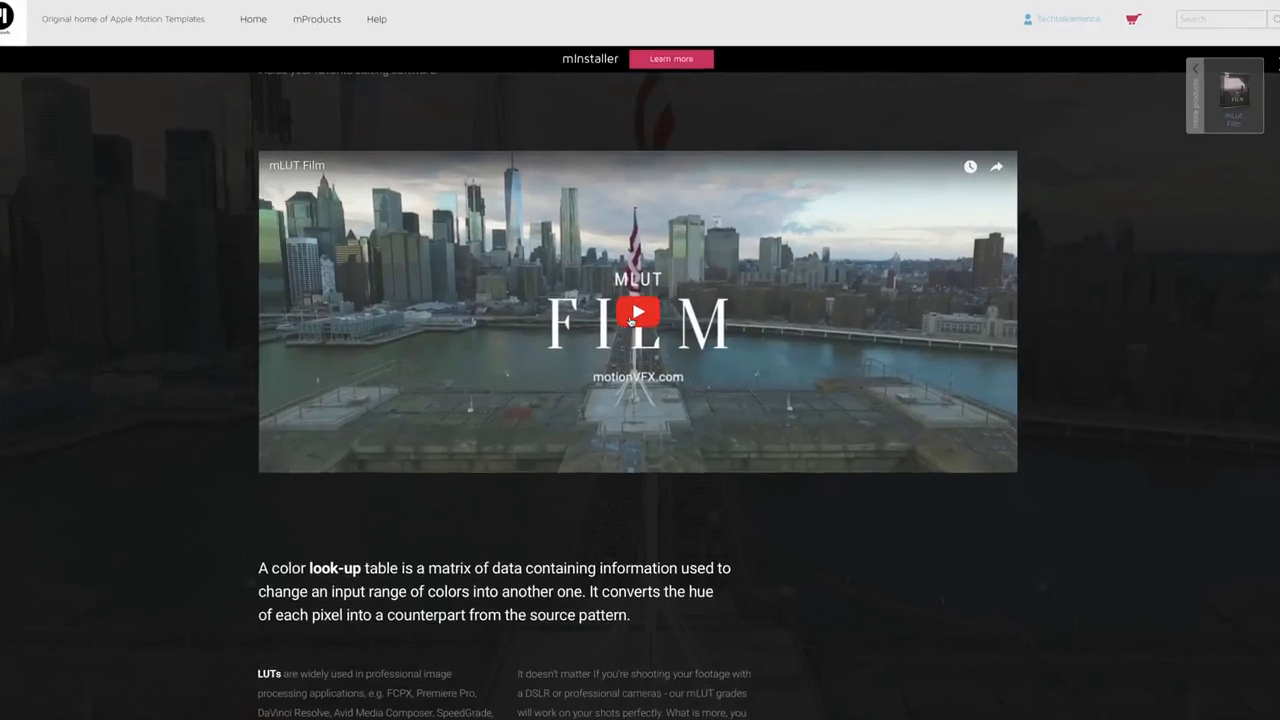
# Step: Play the mLUT Film preview video, pause it at the before-and-after forest shot and return to the start of the product page
pyautogui.click(631, 316)
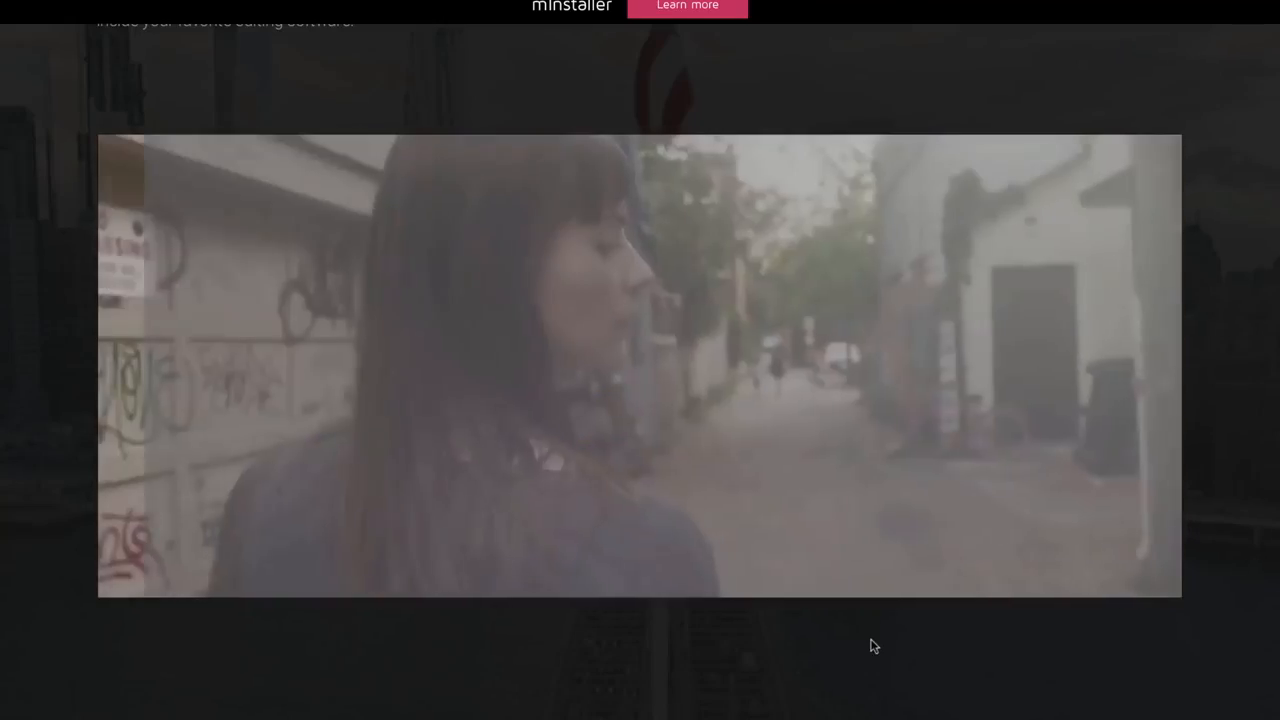
pyautogui.moveTo(845, 416)
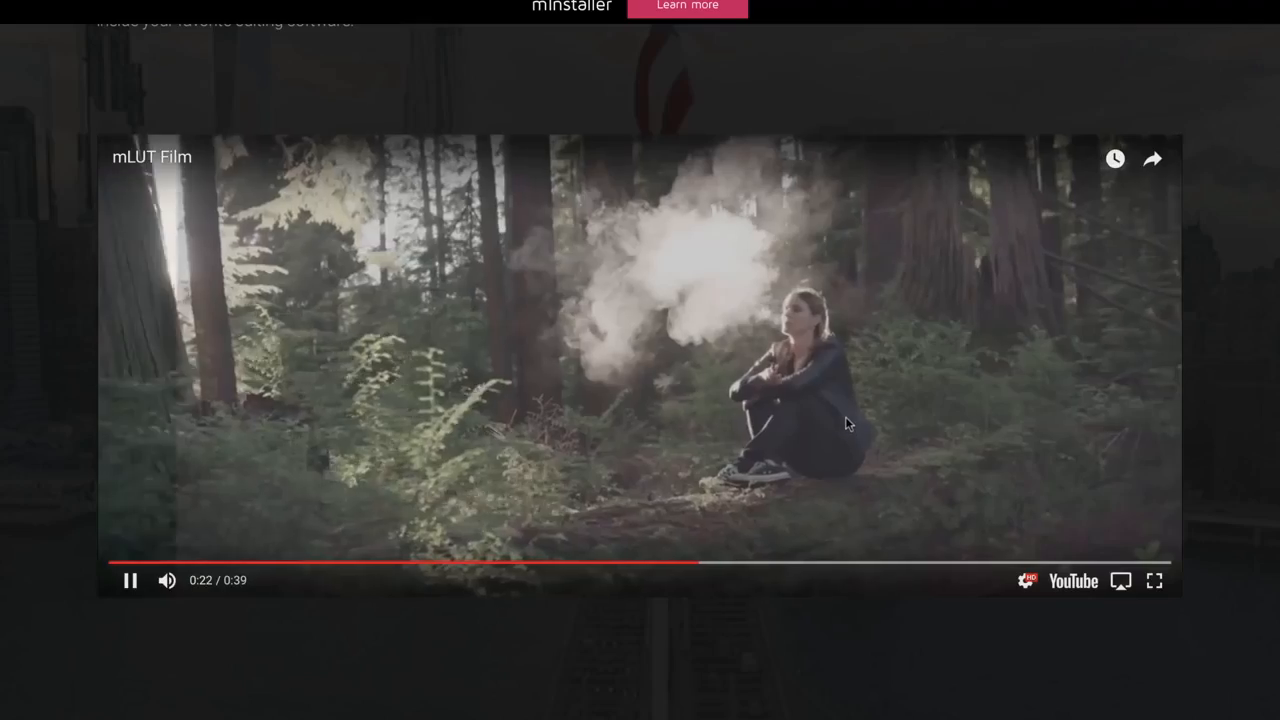
pyautogui.press('space')
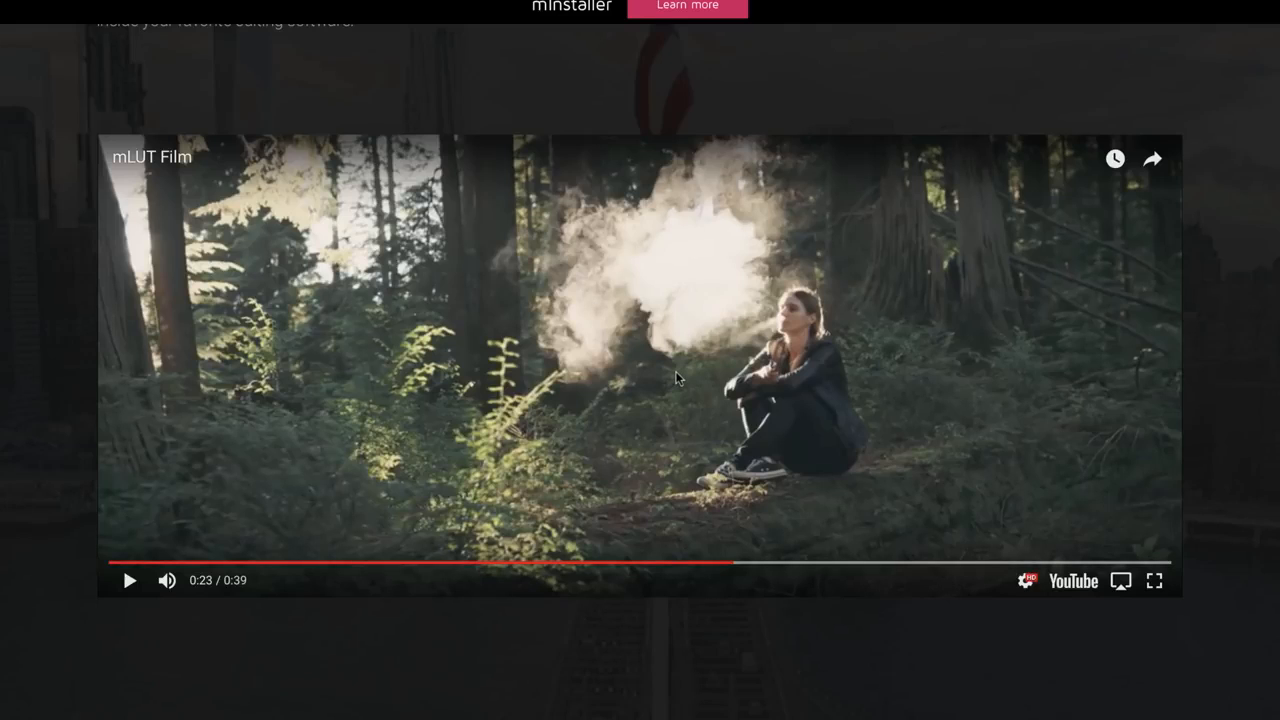
pyautogui.scroll(3, 676, 378)
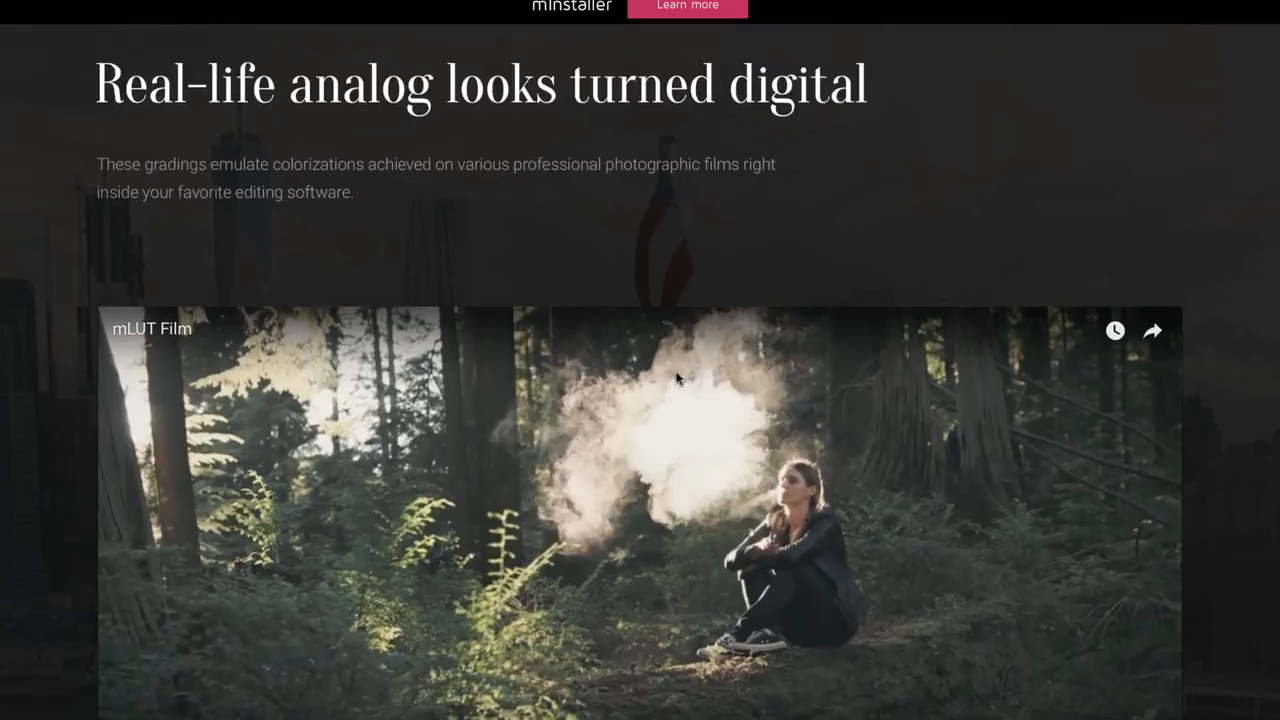
pyautogui.scroll(10, 676, 378)
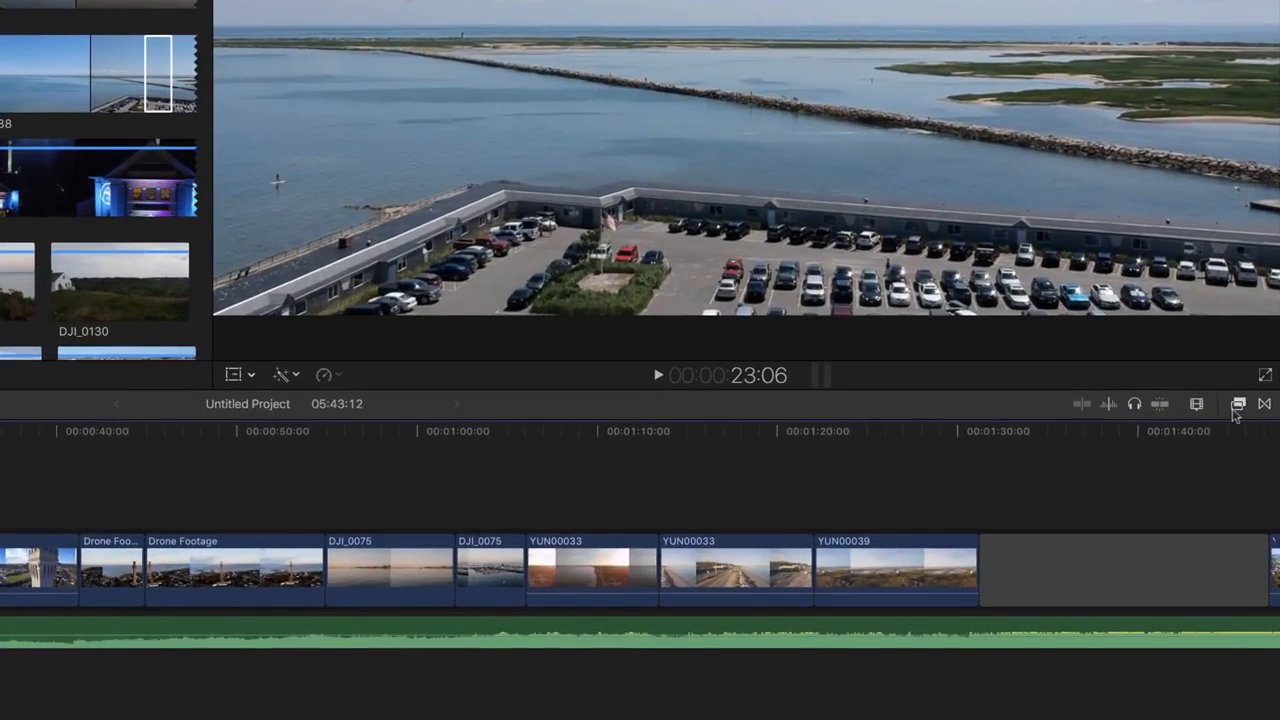
# Step: Switch to Final Cut Pro and show the mLut category of the installed video effects
pyautogui.click(1236, 408)
pyautogui.scroll(10, 961, 549)
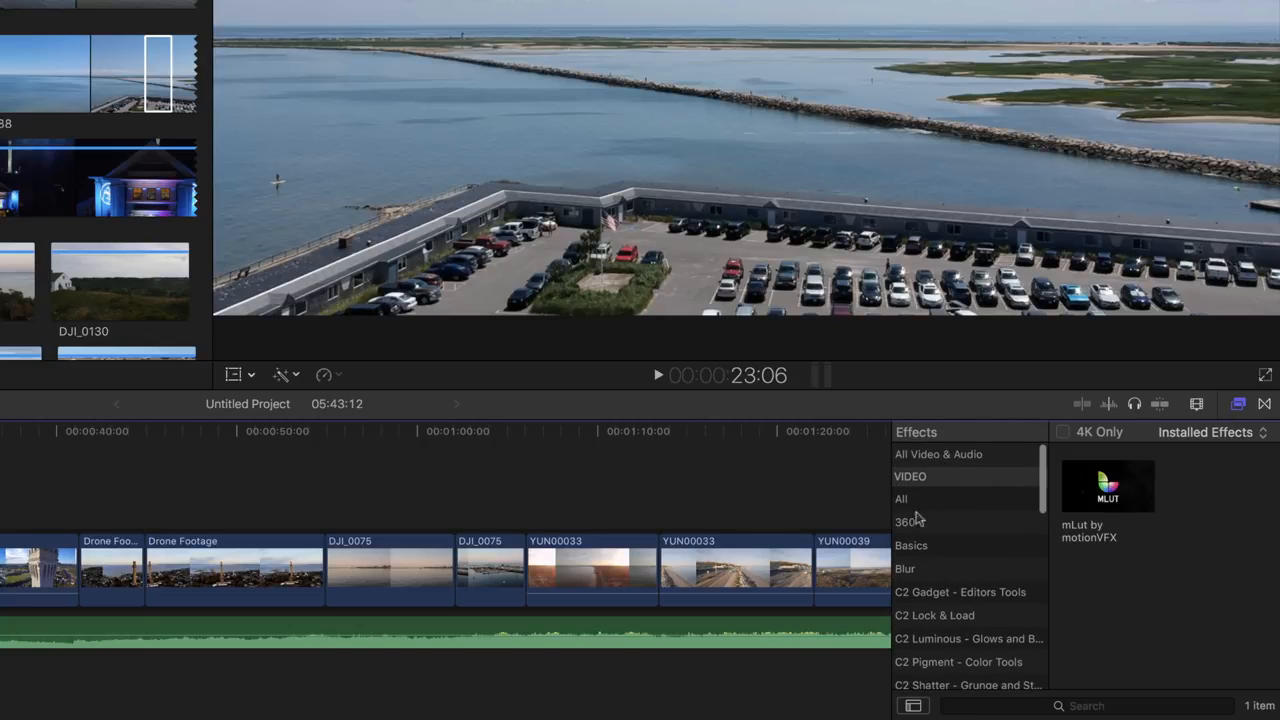
pyautogui.scroll(-8, 986, 617)
pyautogui.click(924, 632)
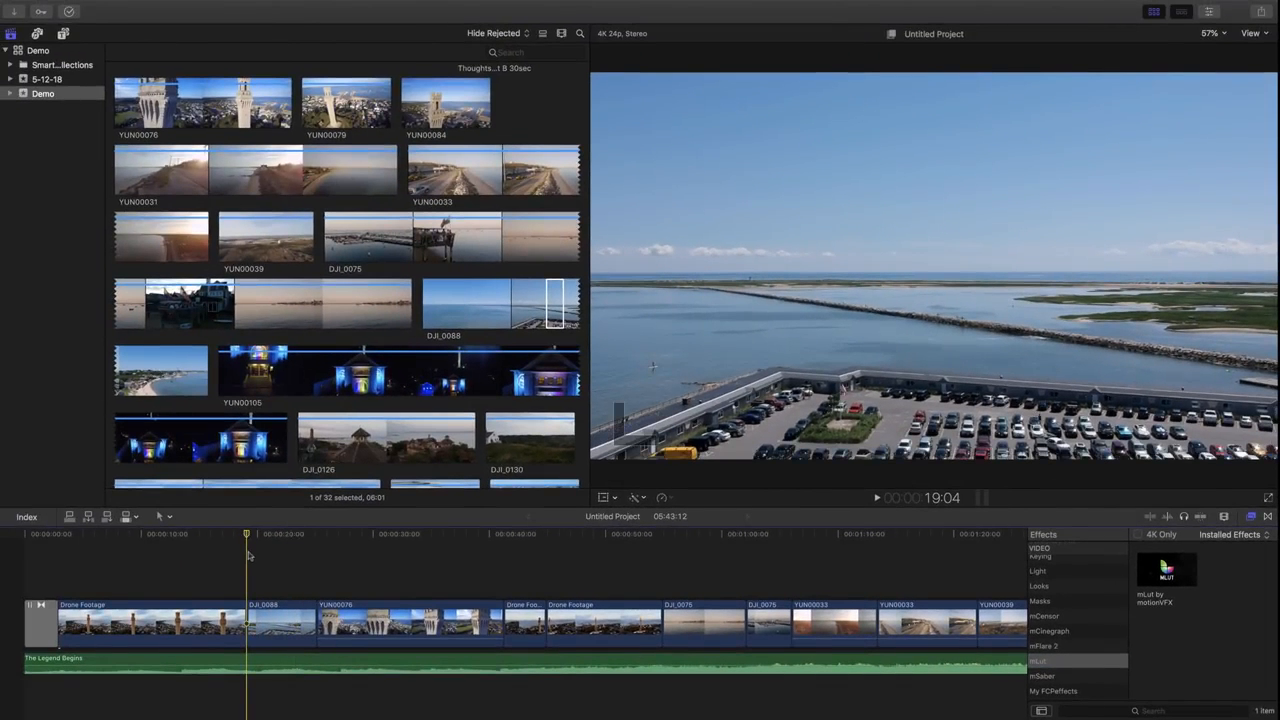
# Step: Play the DJI_0088 clip in the timeline and return the playhead to its start at 19:04
pyautogui.press('space')
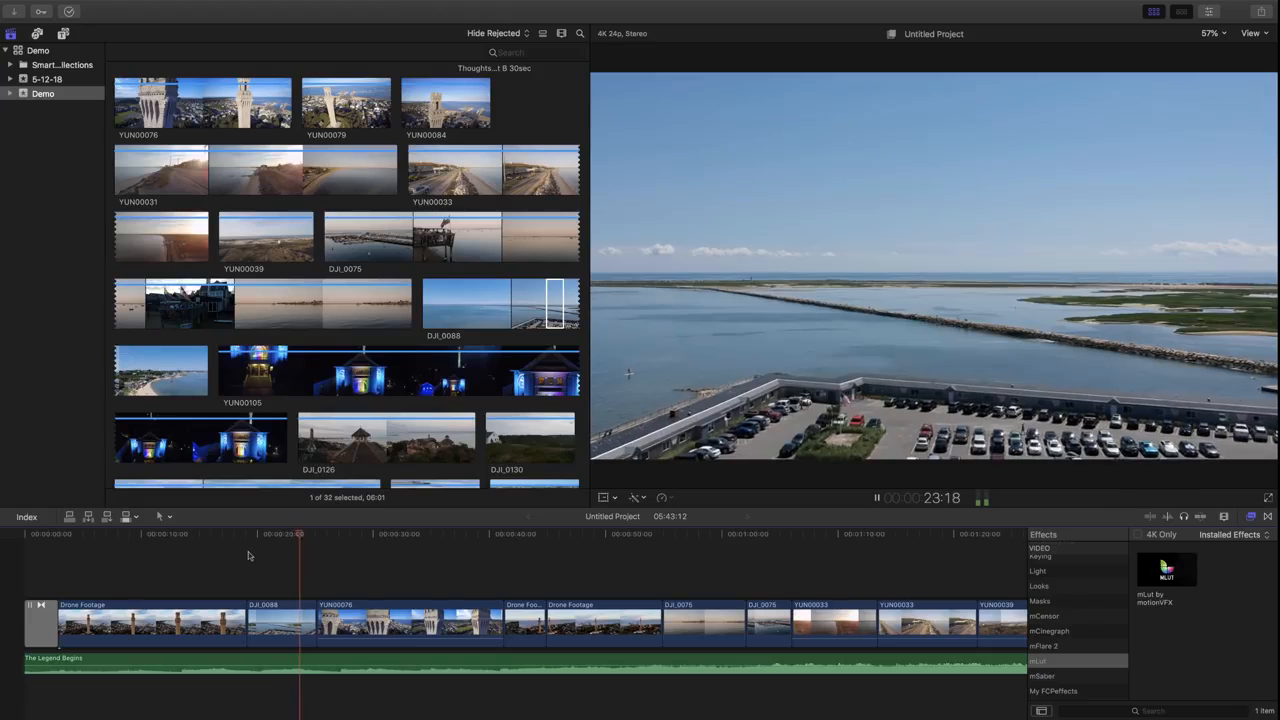
pyautogui.press('space')
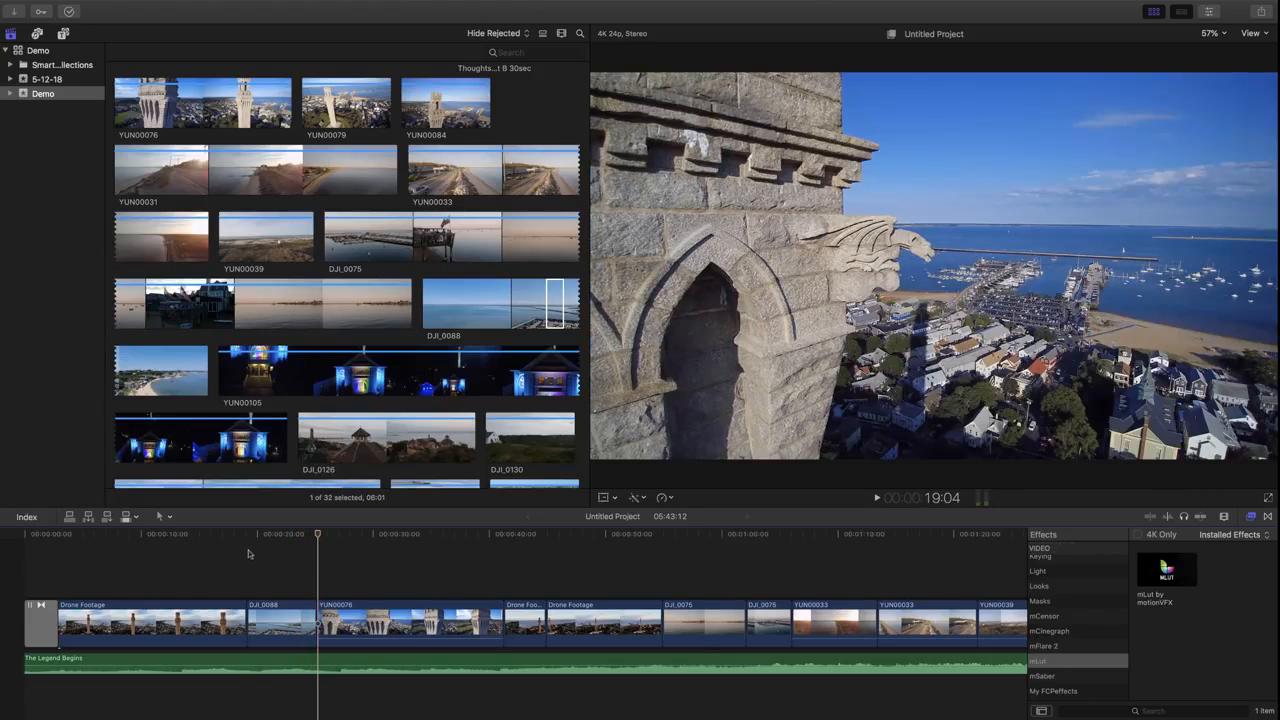
pyautogui.click(251, 541)
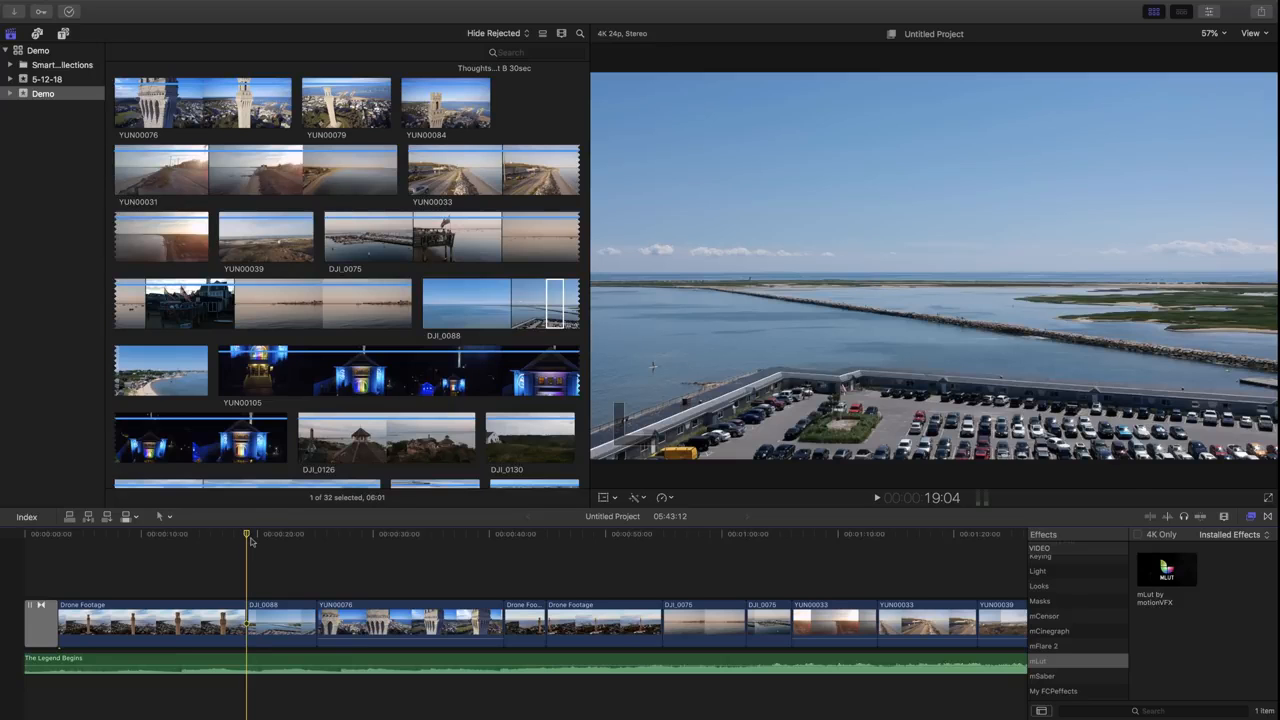
# Step: Apply the mLut by motionVFX effect to the DJI_0088 clip and show its settings with the media browser hidden
pyautogui.click(1165, 568)
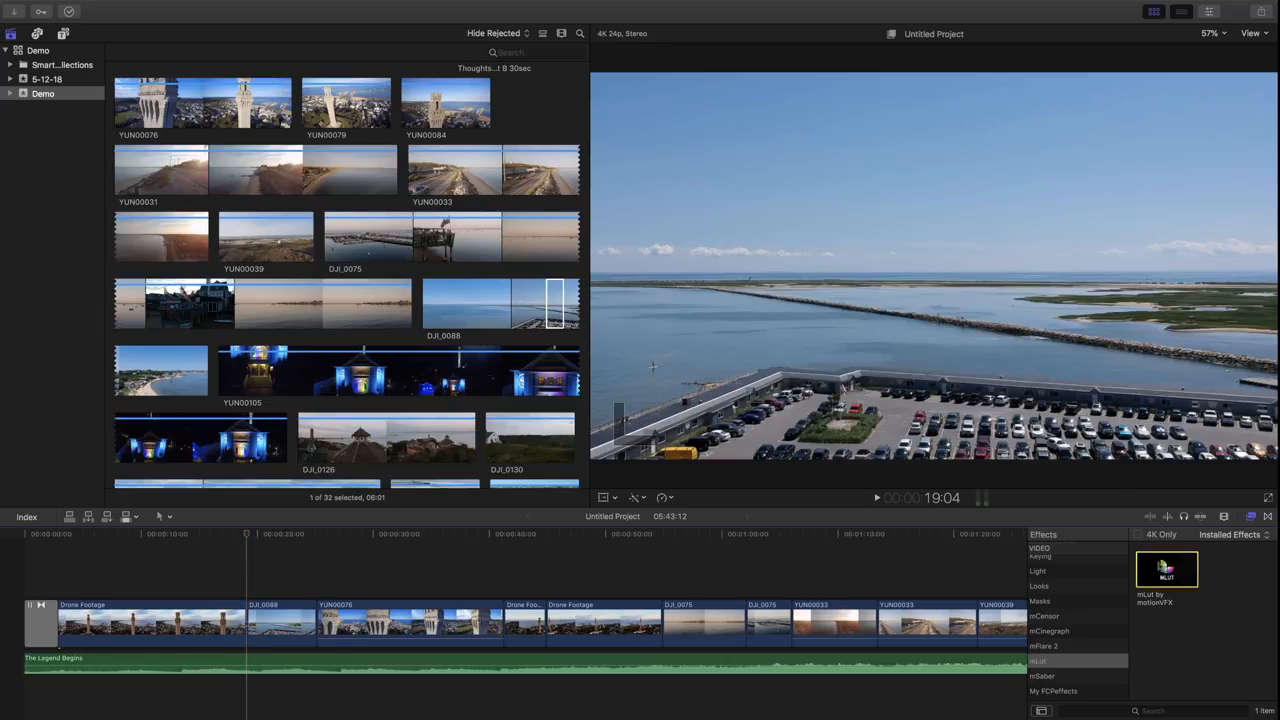
pyautogui.moveTo(1165, 568); pyautogui.dragTo(287, 611)
pyautogui.click(1151, 13)
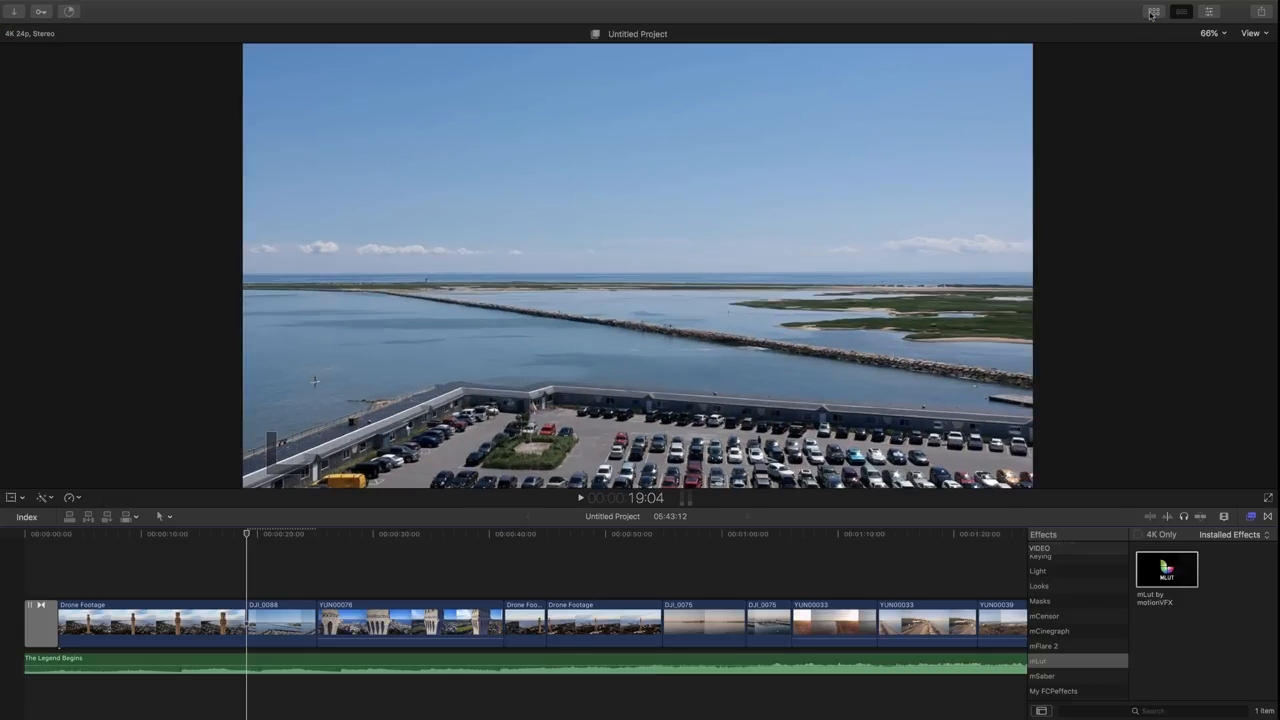
pyautogui.click(1210, 12)
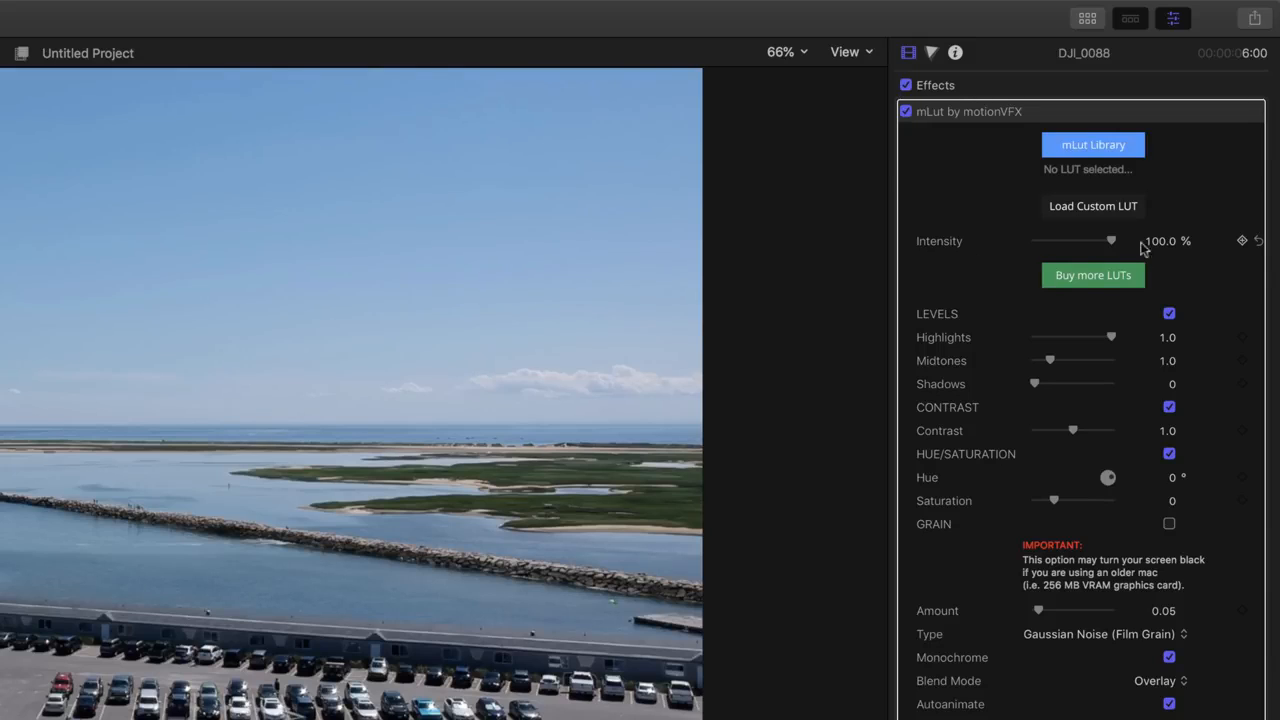
# Step: Set the mLut effect's intensity on the DJI_0088 clip to 40.06 %
pyautogui.click(1073, 243)
pyautogui.moveTo(1073, 245); pyautogui.dragTo(1066, 245)
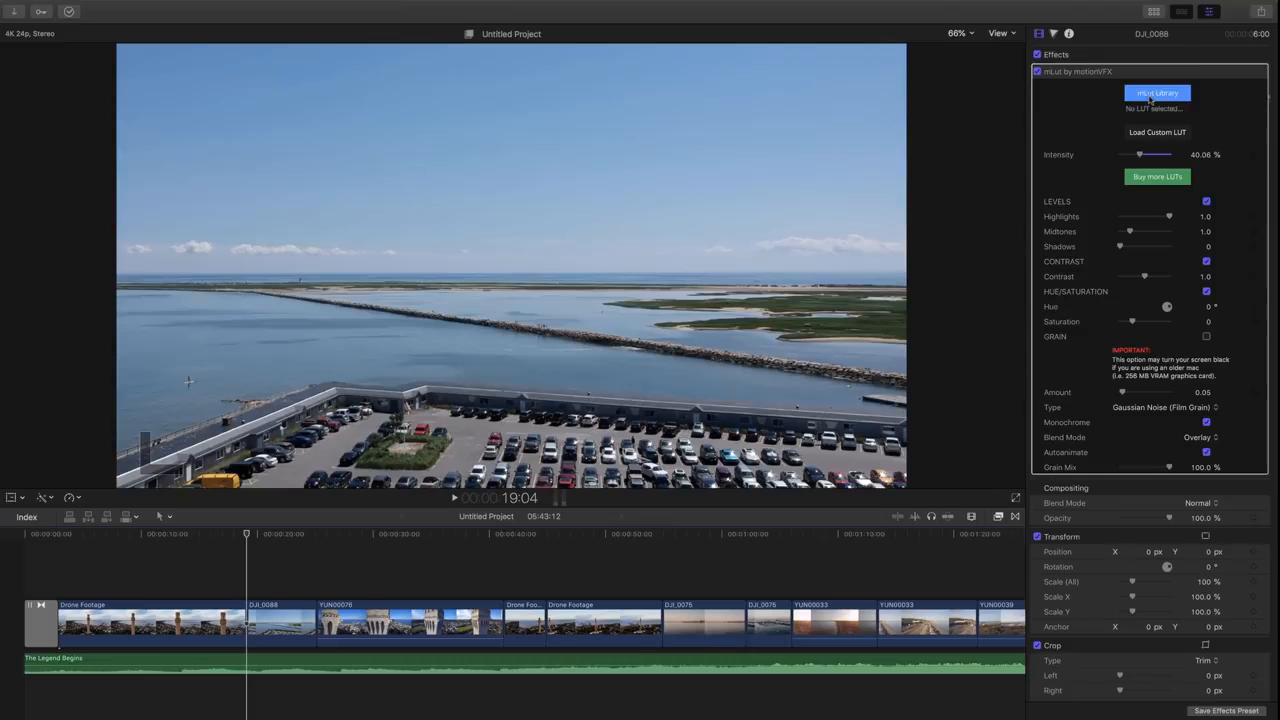
# Step: Open the mLut Library, browse its LUT packs and choose the Alice In Wonderland LUT from Blockbuster 2
pyautogui.click(1150, 98)
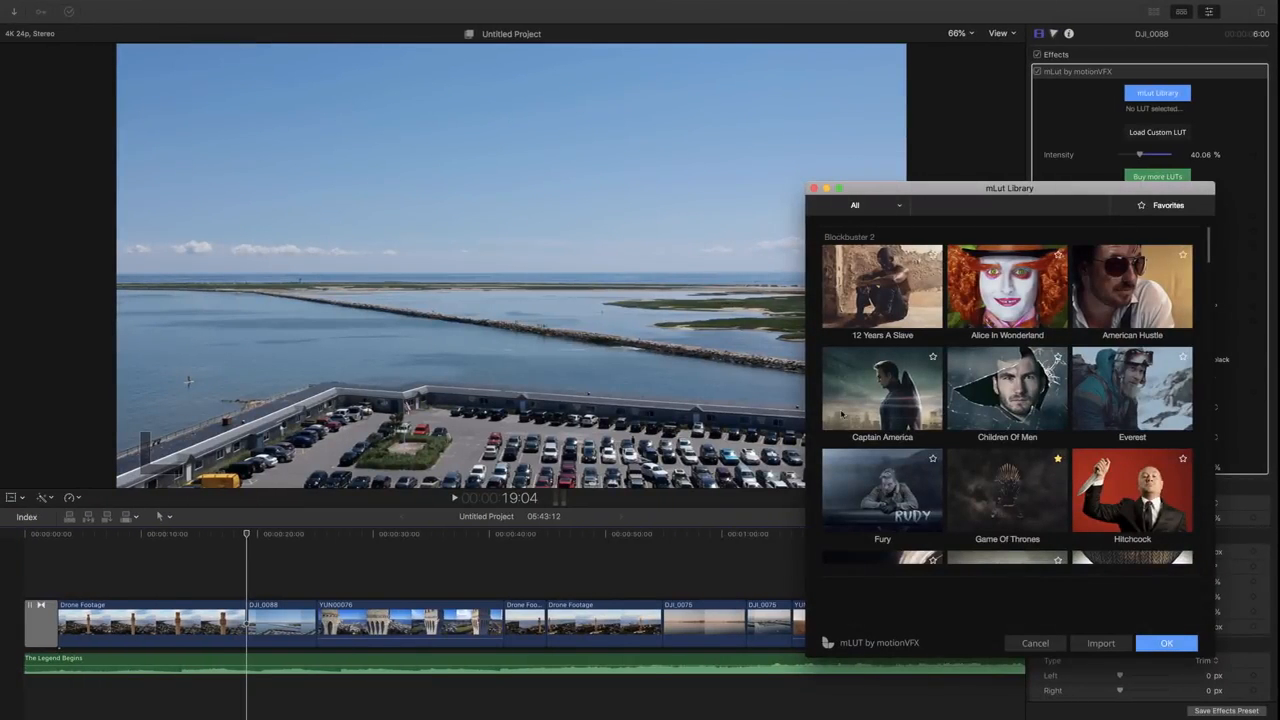
pyautogui.scroll(-15, 1008, 506)
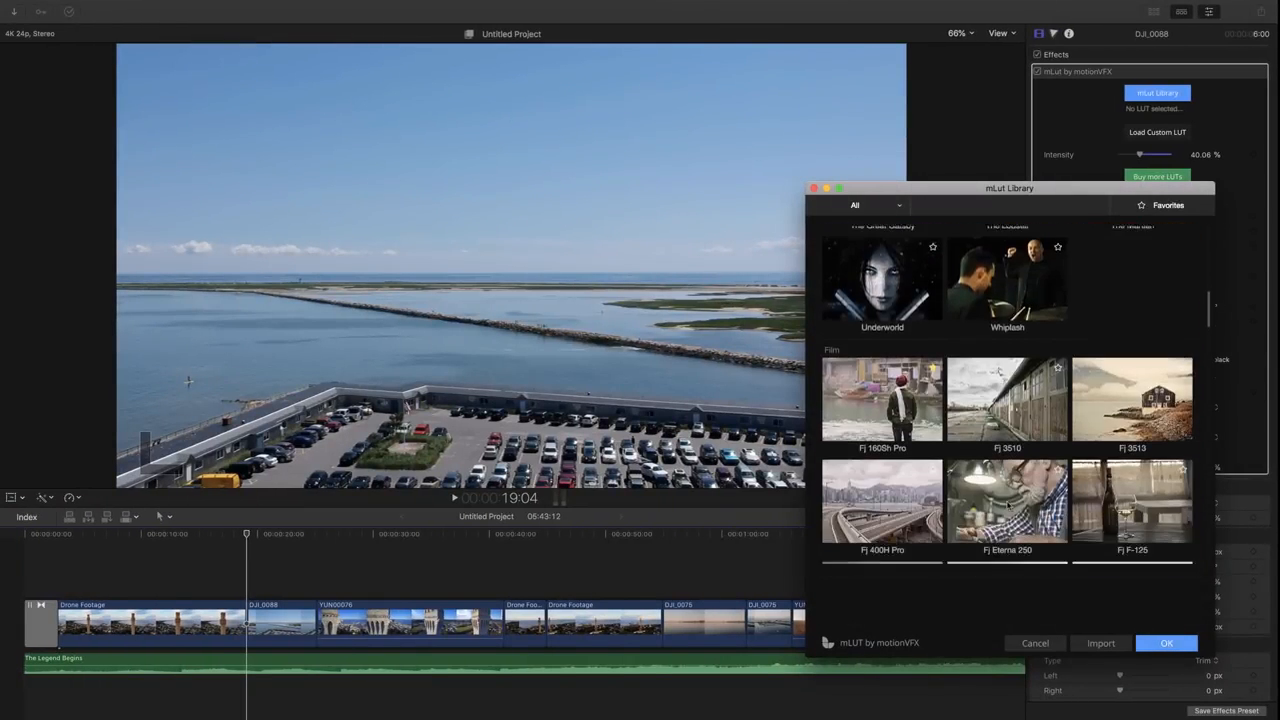
pyautogui.scroll(10, 1008, 506)
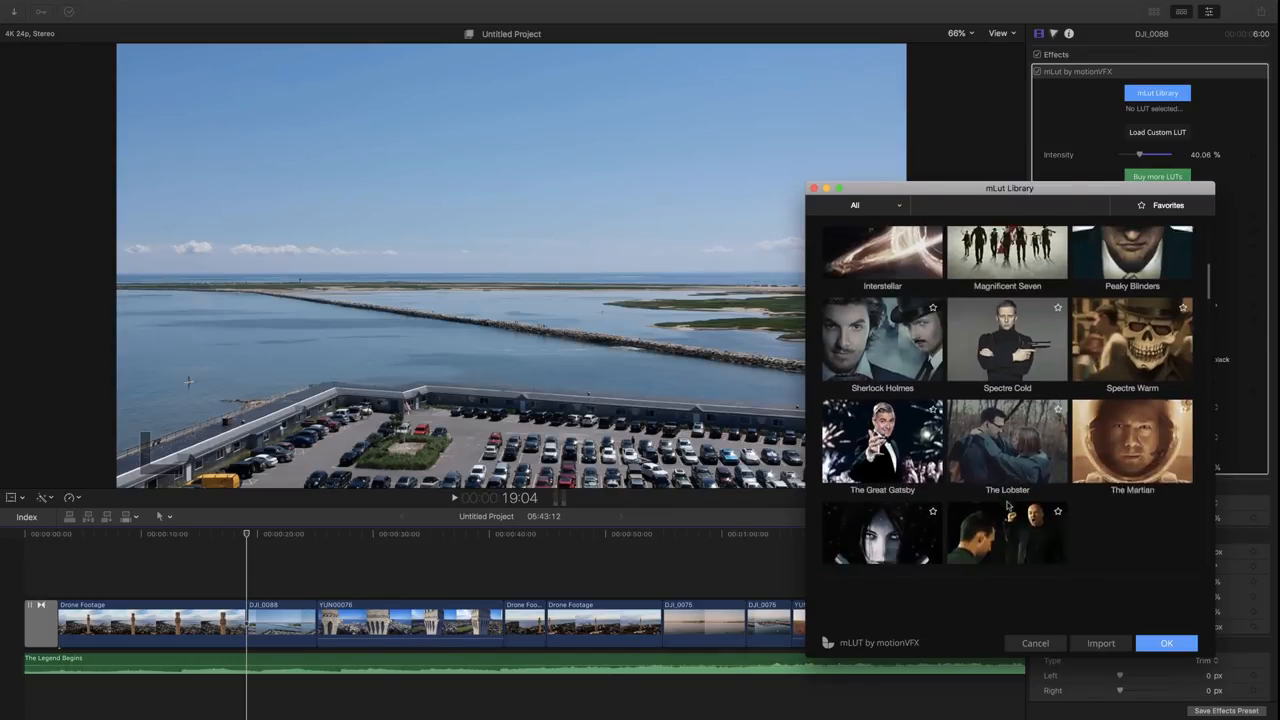
pyautogui.scroll(5, 1006, 505)
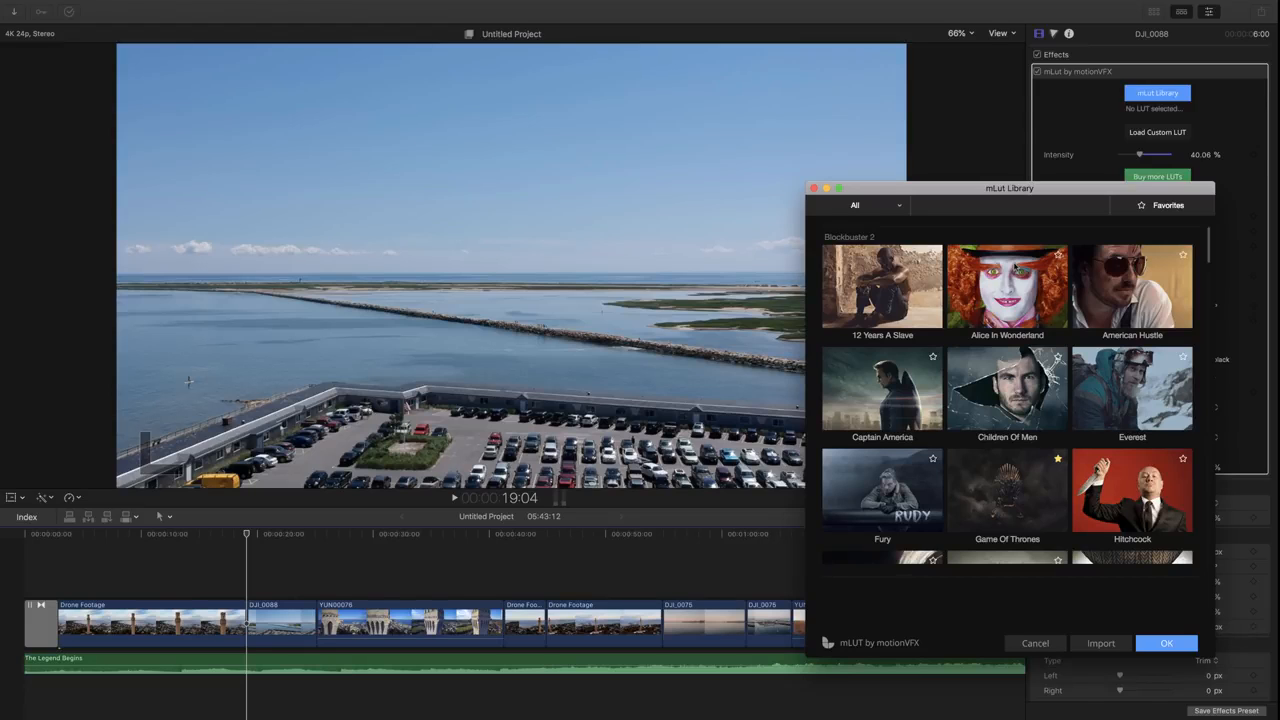
pyautogui.click(1014, 267)
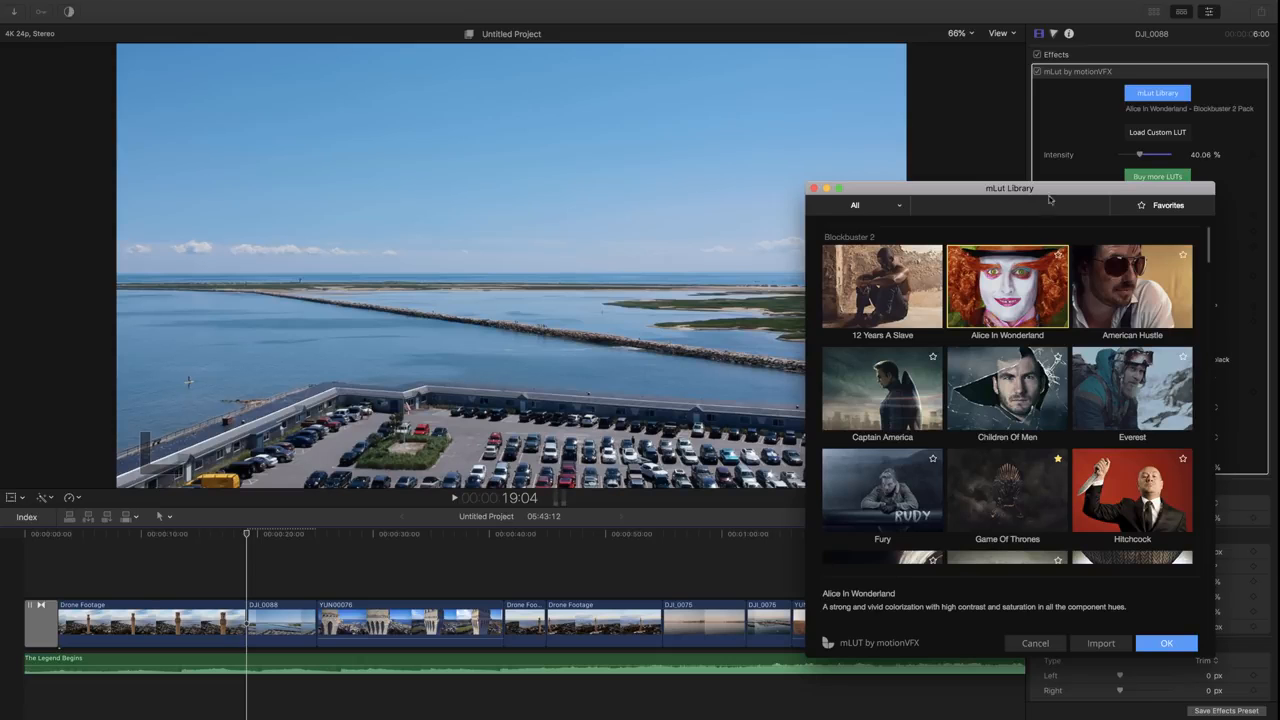
# Step: Set the mLut intensity to 100 % with the library window moved out of the way, and confirm the chosen LUT
pyautogui.moveTo(1059, 188); pyautogui.dragTo(923, 5)
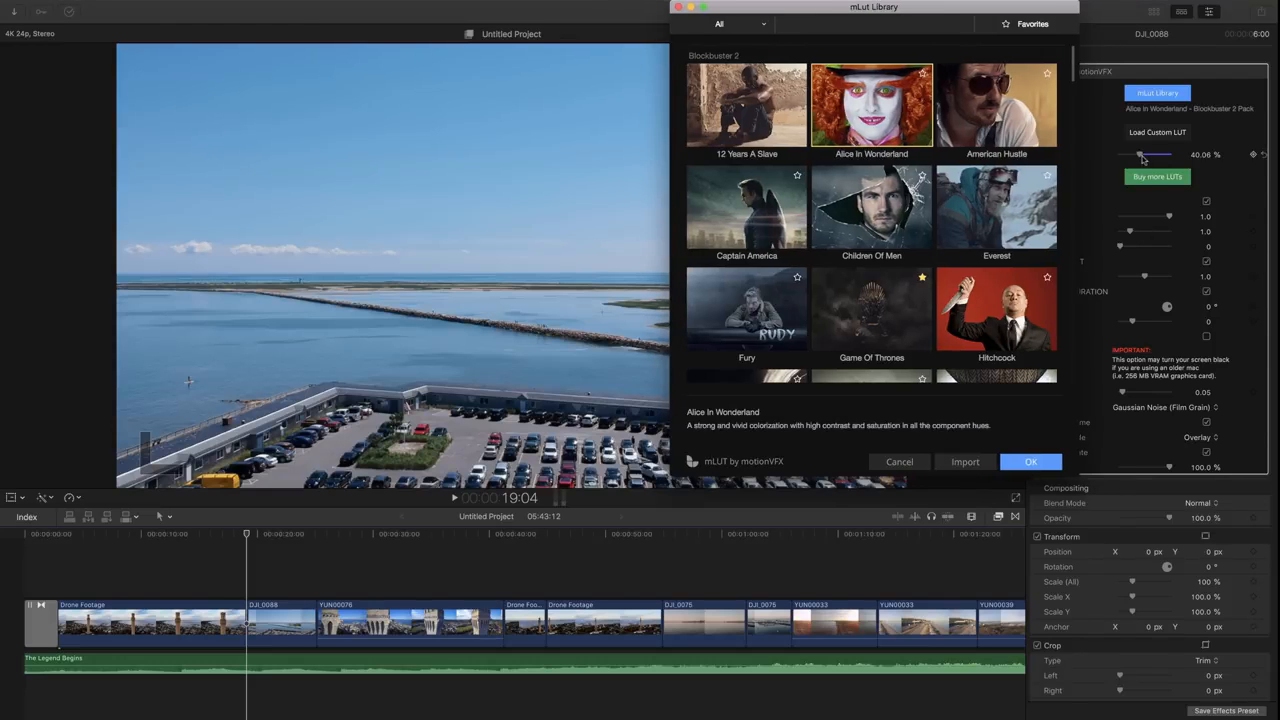
pyautogui.moveTo(1140, 157); pyautogui.dragTo(1184, 154)
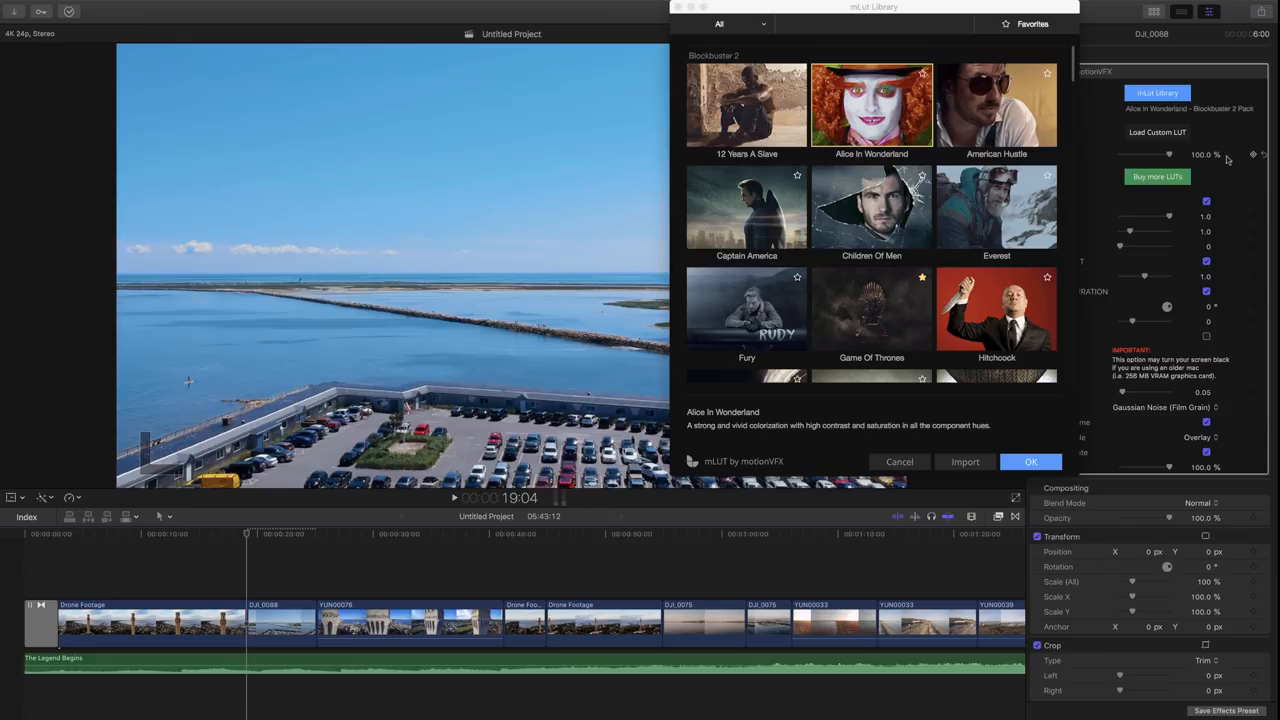
pyautogui.click(904, 22)
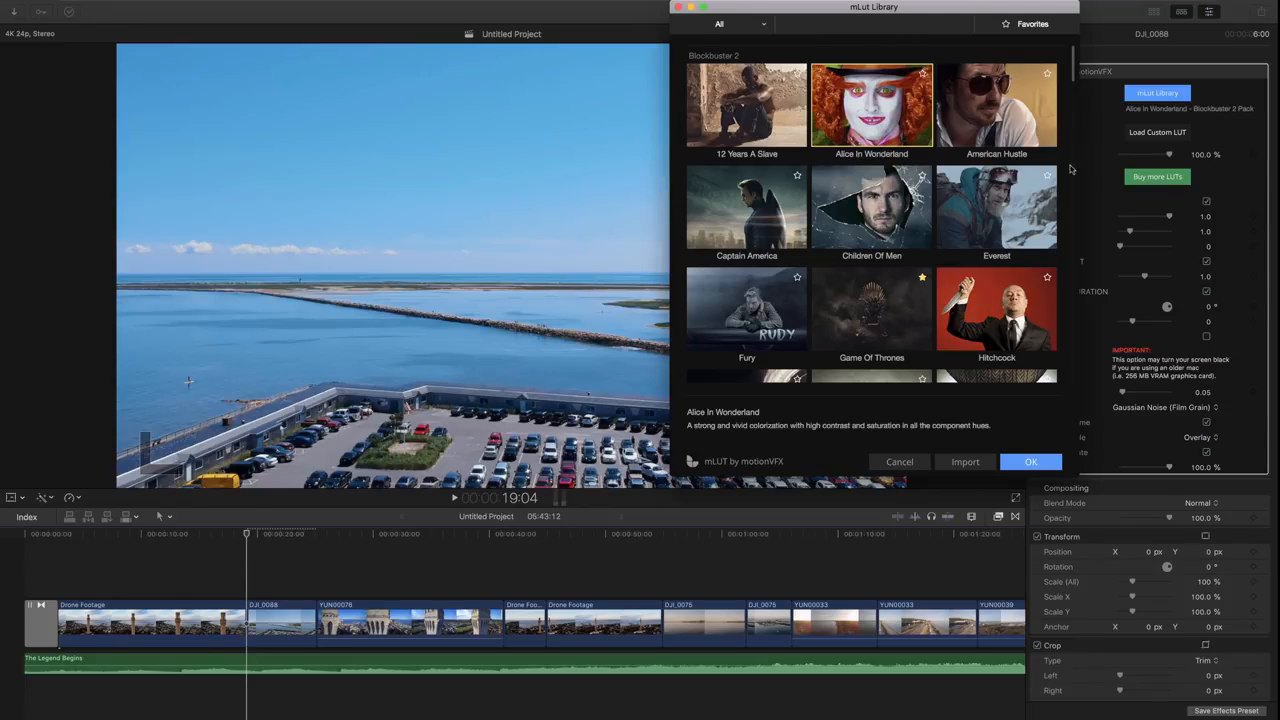
pyautogui.moveTo(981, 17); pyautogui.dragTo(1046, 69)
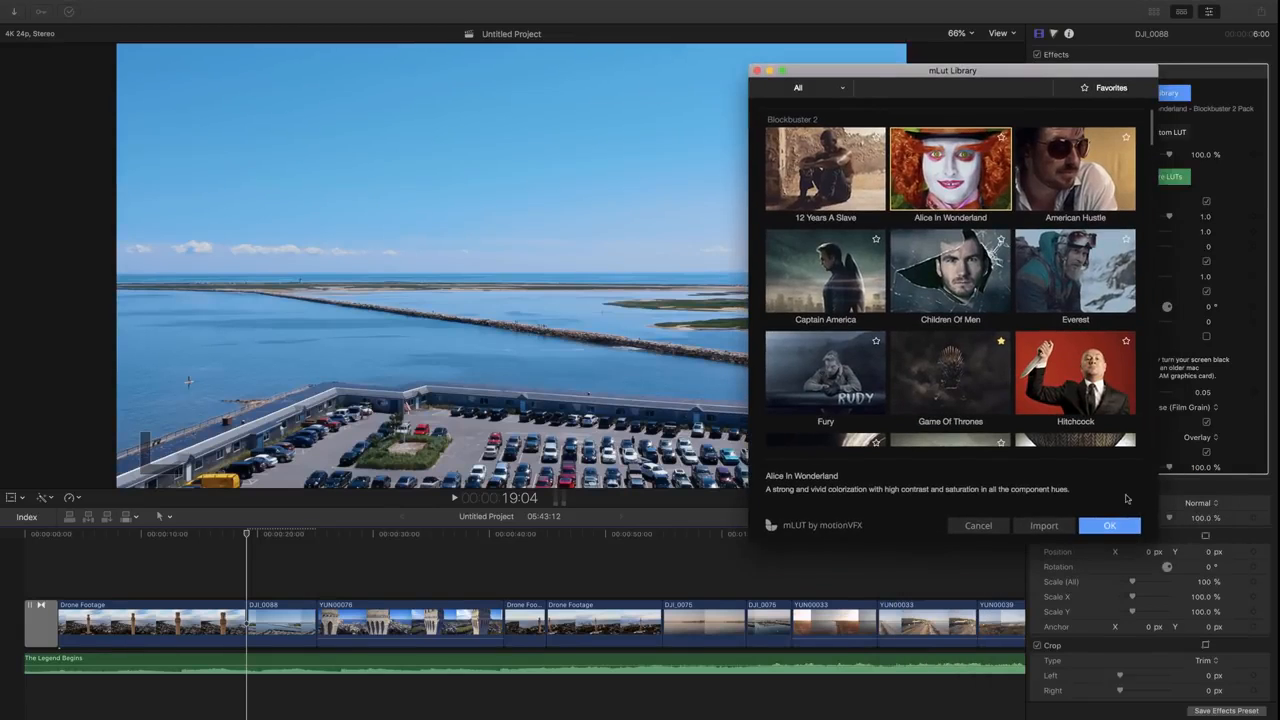
pyautogui.click(1122, 533)
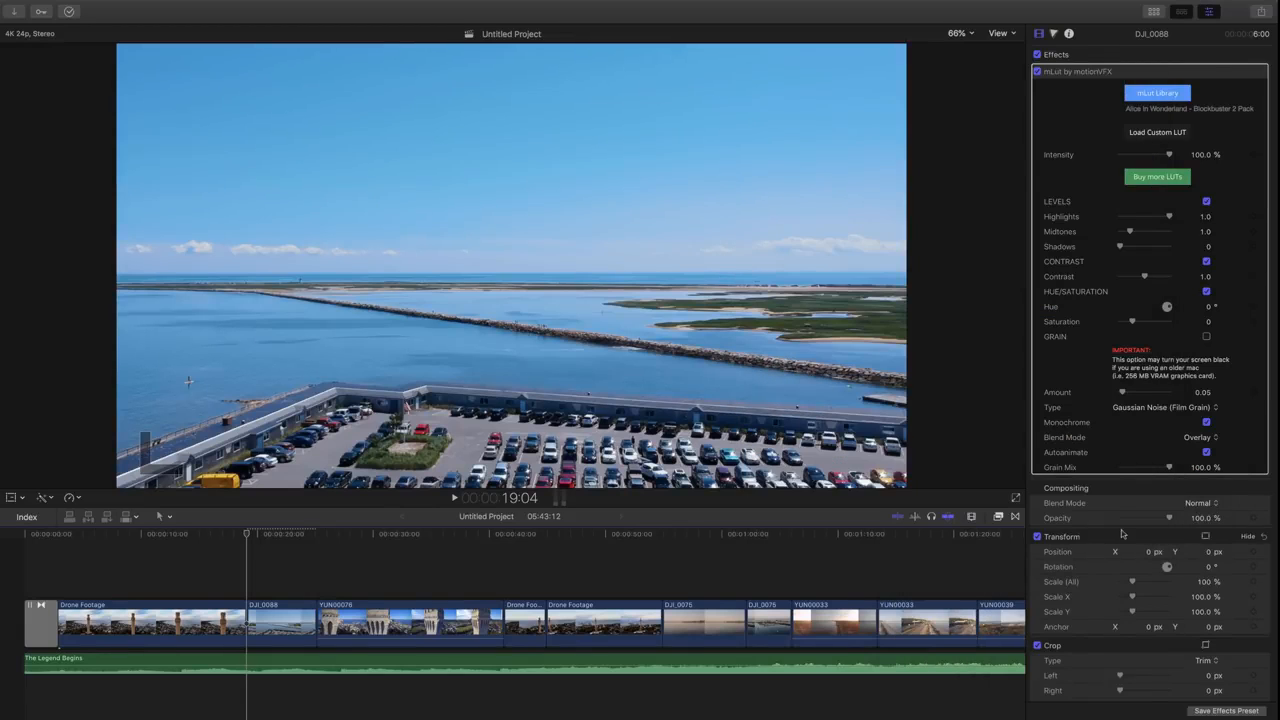
# Step: Compare the DJI_0088 clip with the mLut effect off and on, leaving the effect enabled
pyautogui.click(1037, 72)
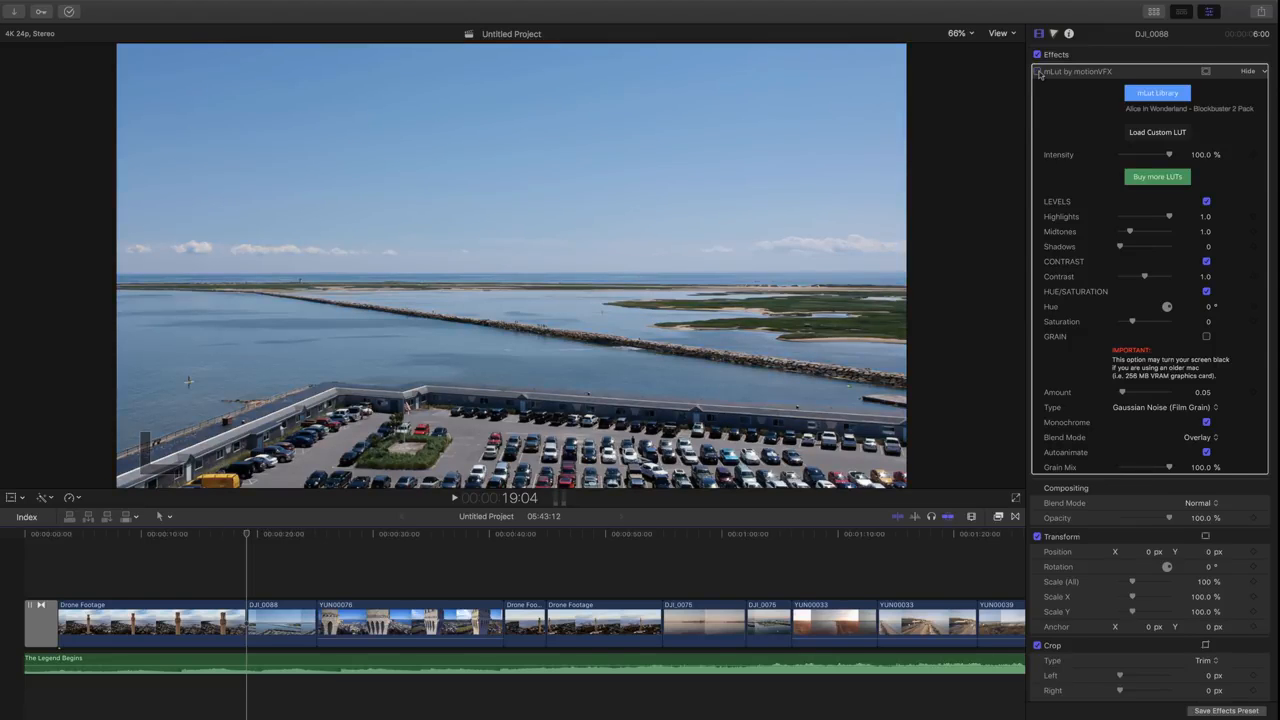
pyautogui.click(1038, 72)
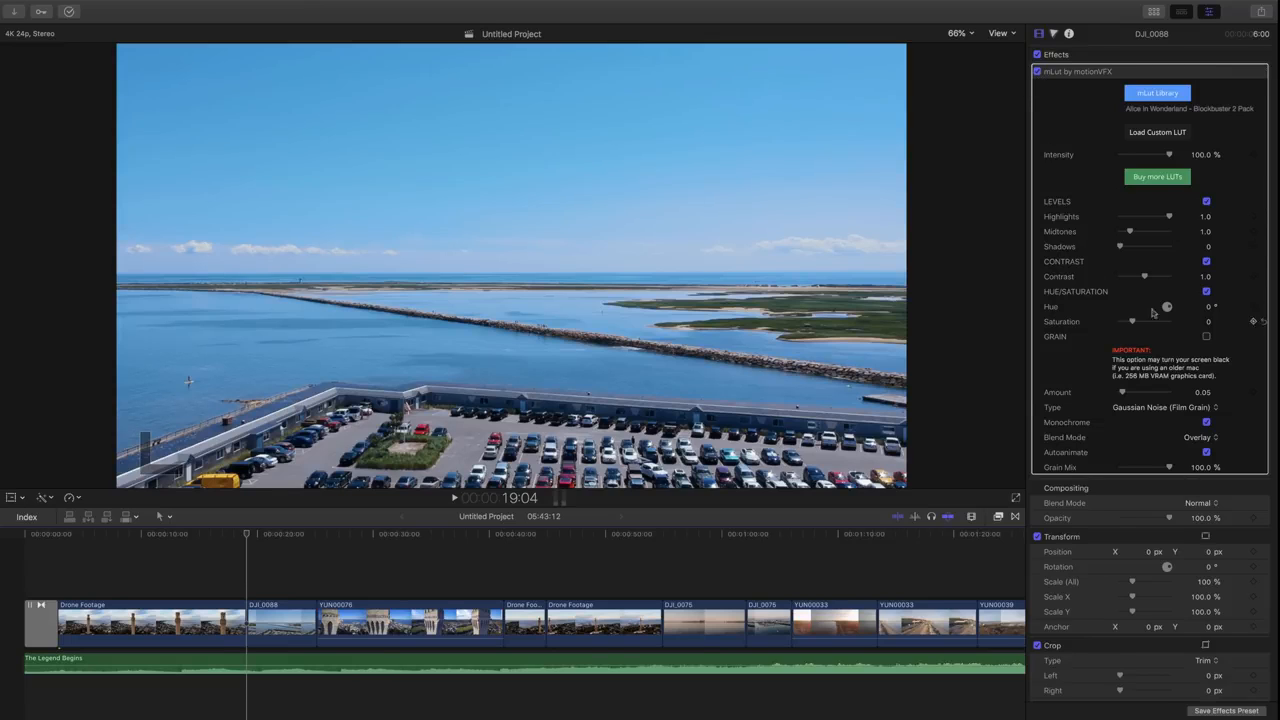
pyautogui.scroll(-3, 1160, 336)
pyautogui.scroll(3, 1160, 336)
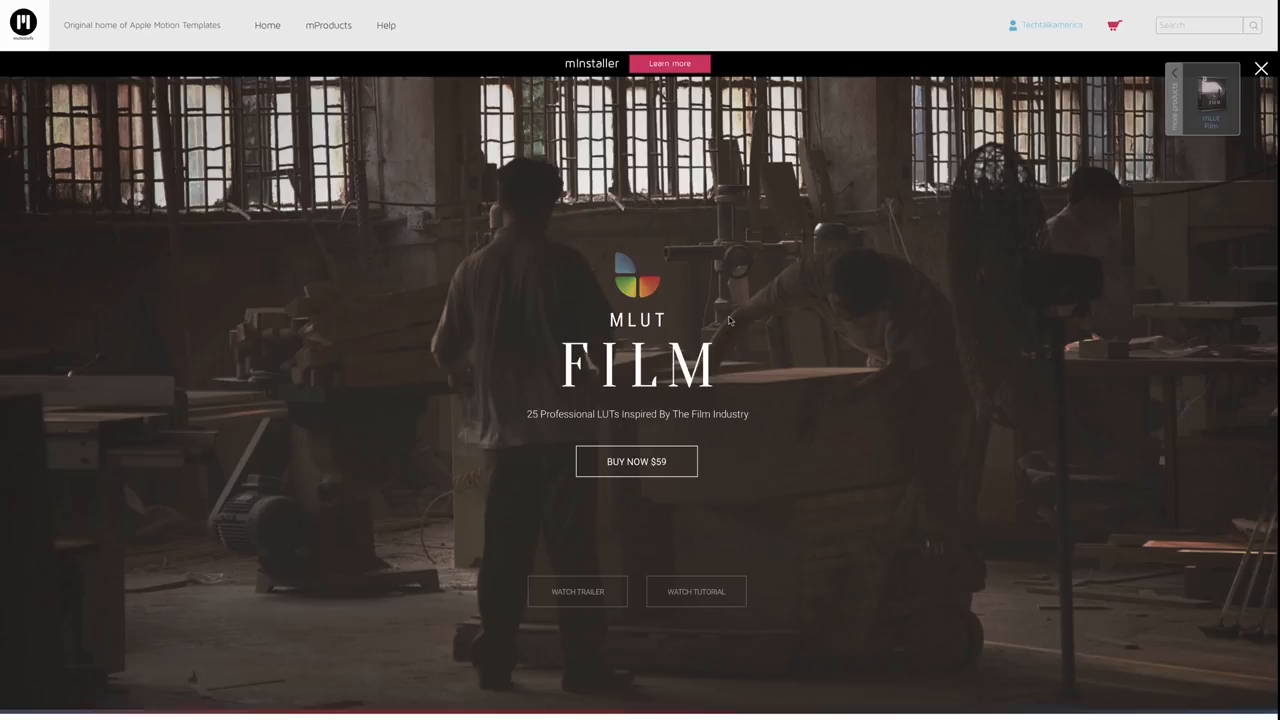
# Step: Switch to Safari, open the mTuber product page and play its demo video from the start, pausing it at 00:13
pyautogui.moveTo(369, 5)
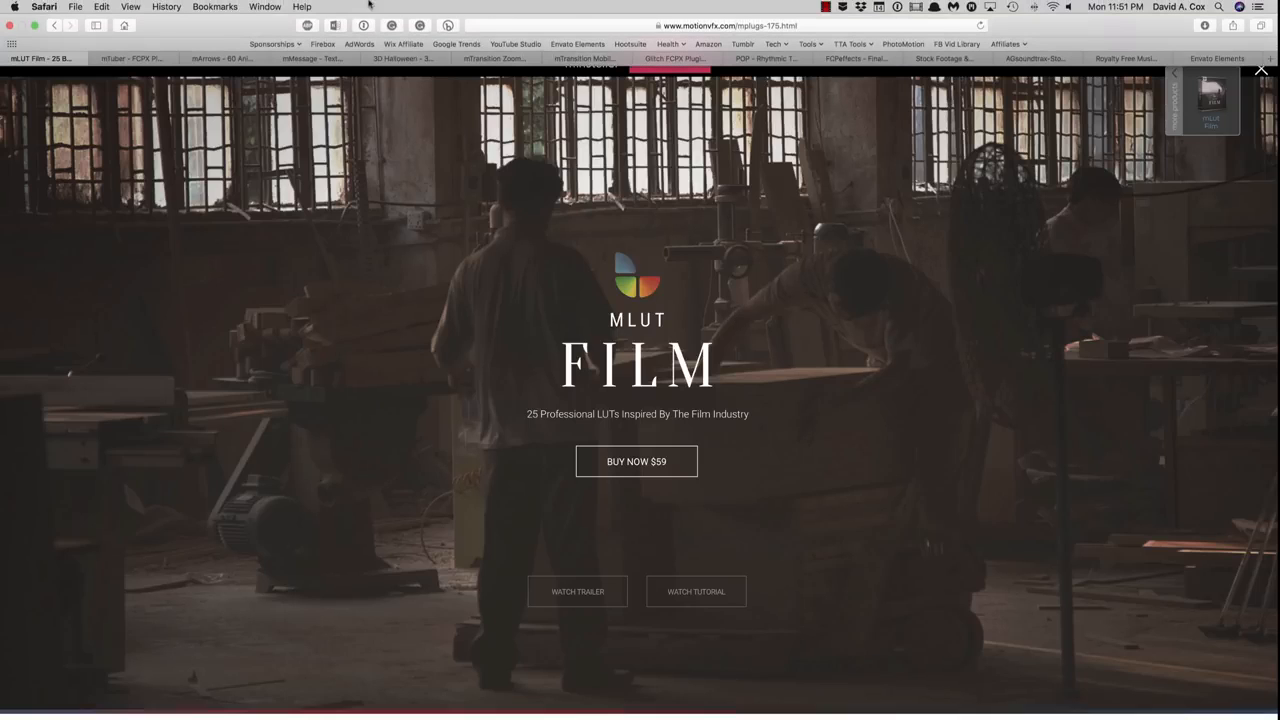
pyautogui.click(125, 59)
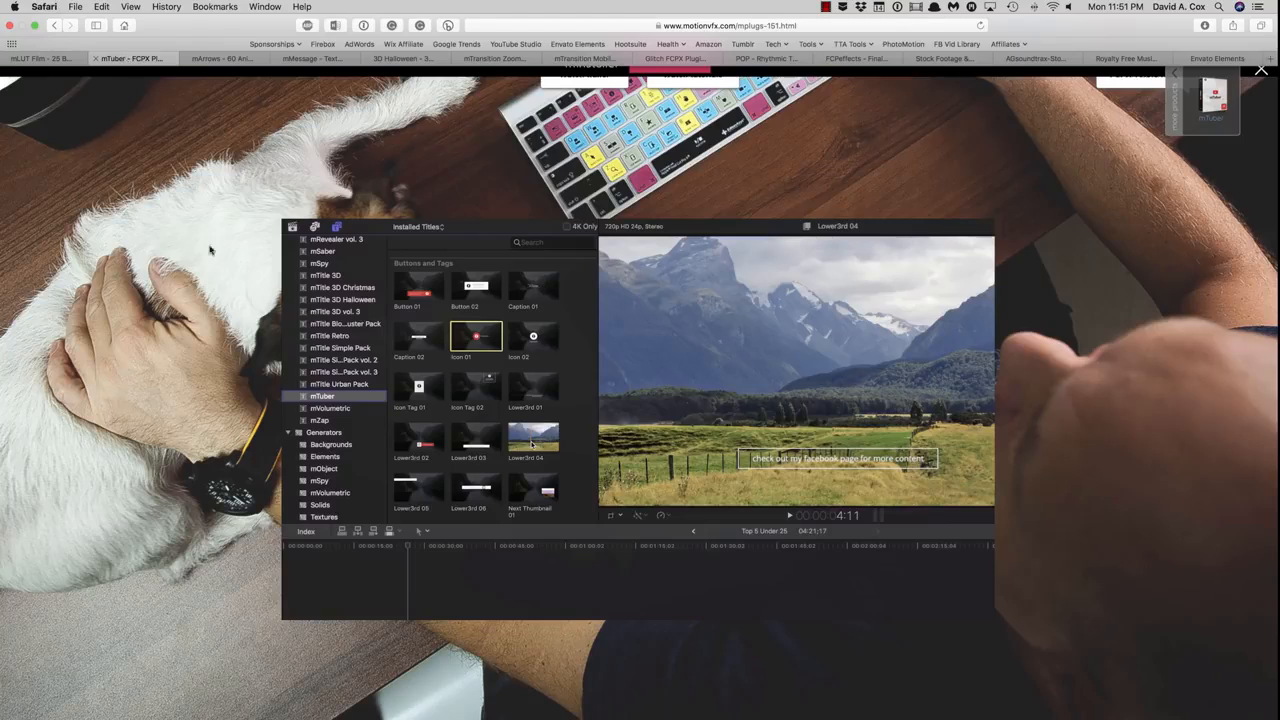
pyautogui.moveTo(368, 600)
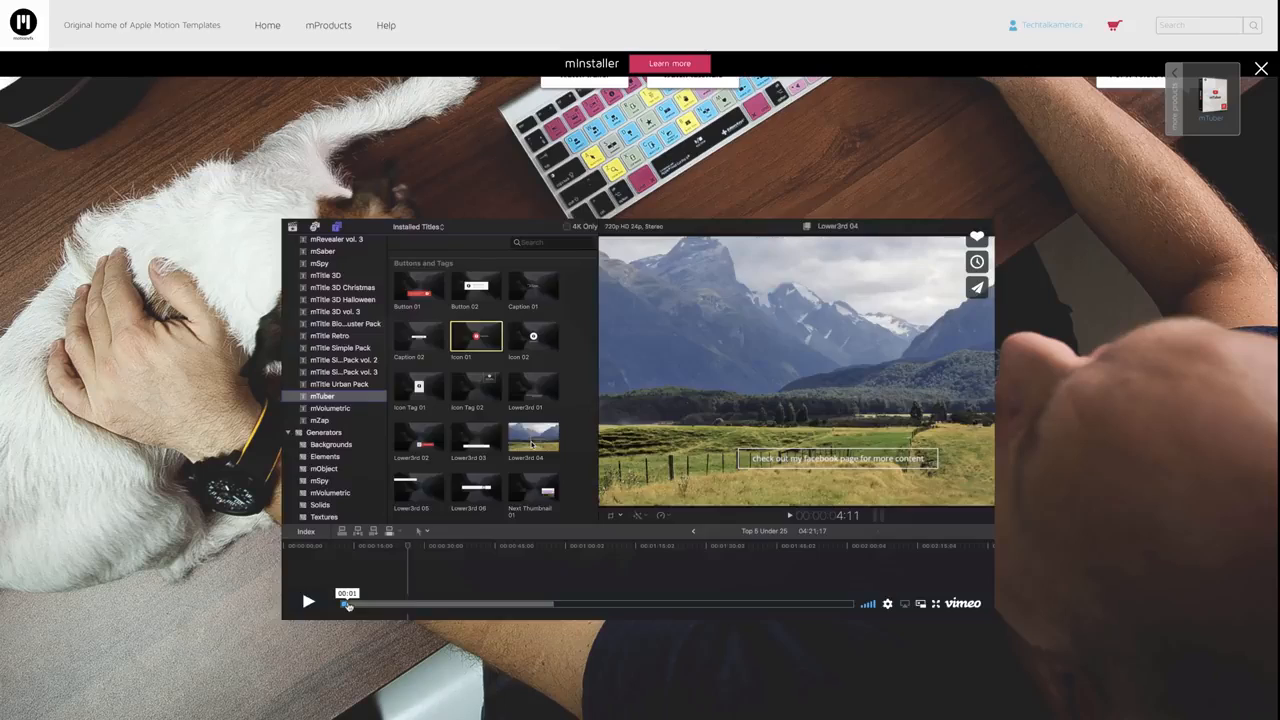
pyautogui.click(343, 603)
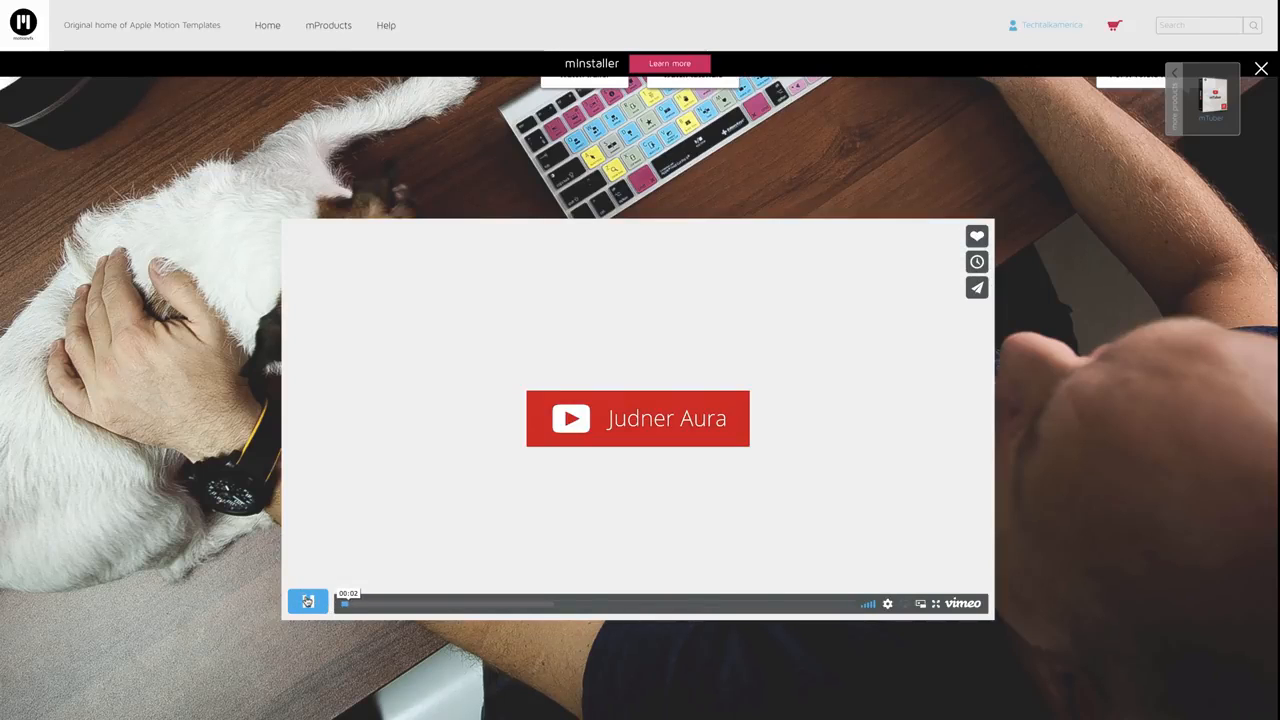
pyautogui.click(308, 601)
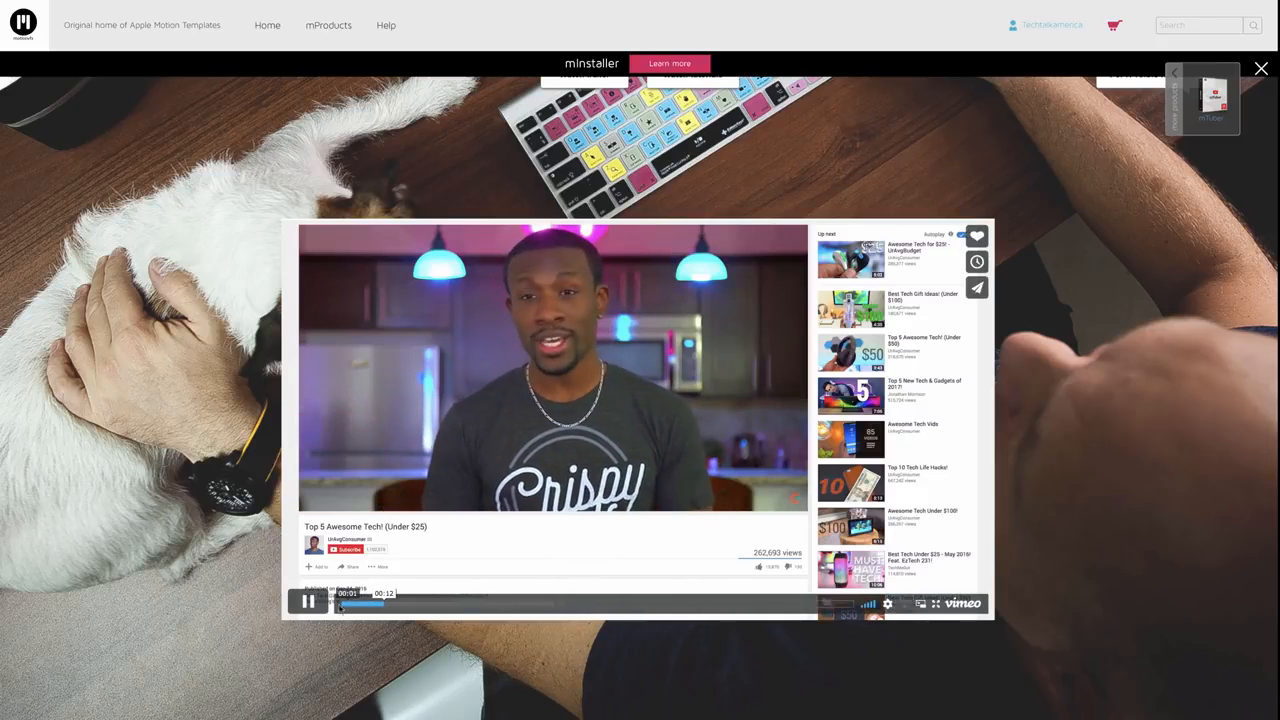
pyautogui.click(304, 605)
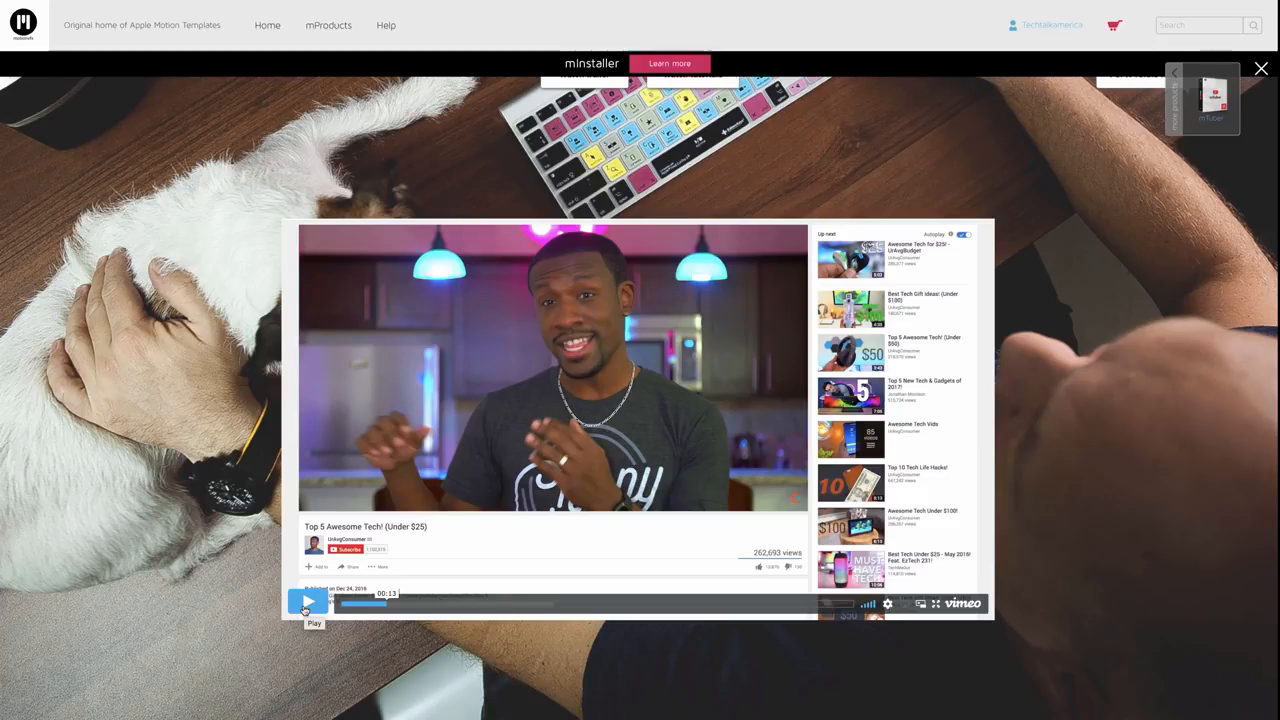
pyautogui.scroll(3, 303, 610)
pyautogui.scroll(5, 303, 612)
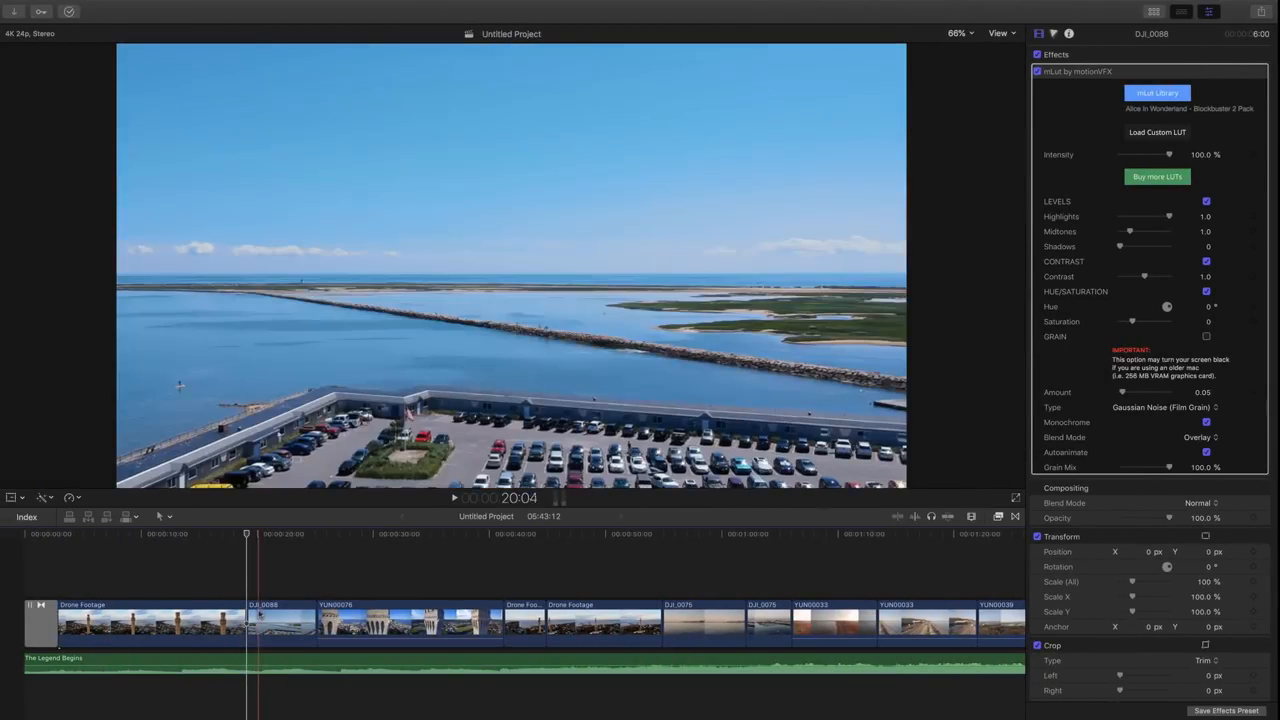
# Step: Return to Final Cut Pro, hide the inspector and show the mTuber category of installed titles
pyautogui.click(258, 616)
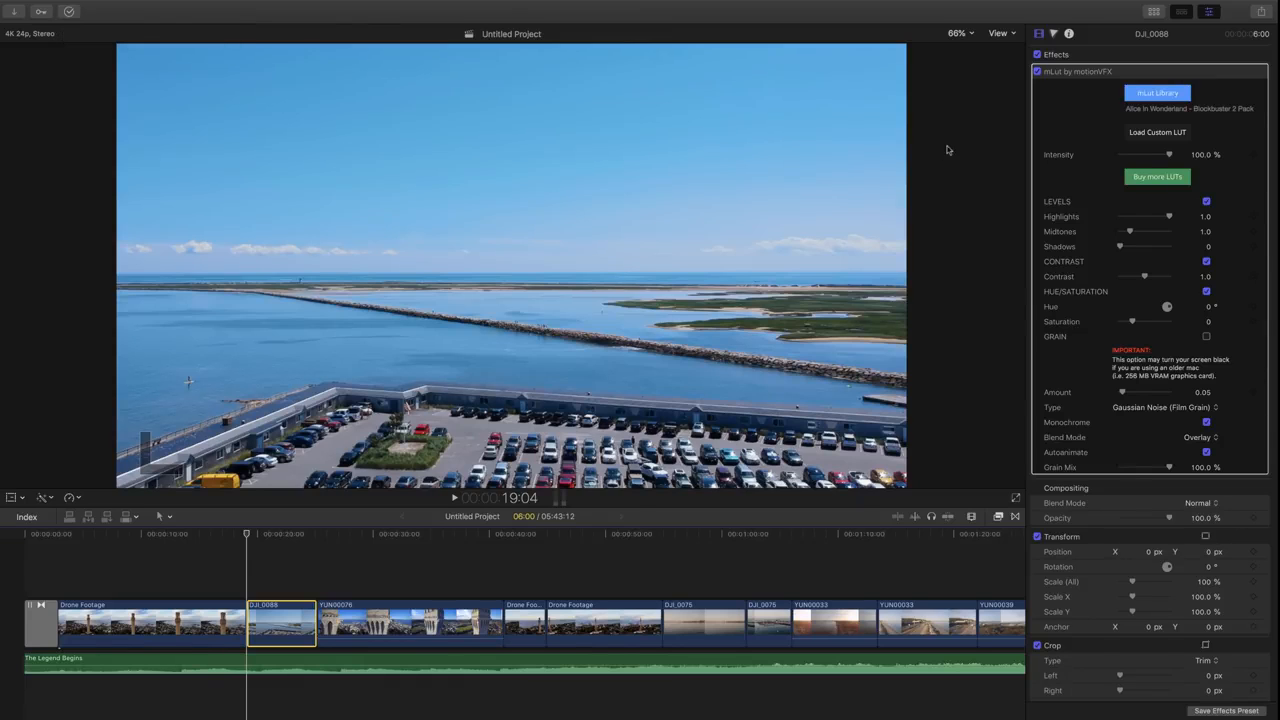
pyautogui.click(1210, 12)
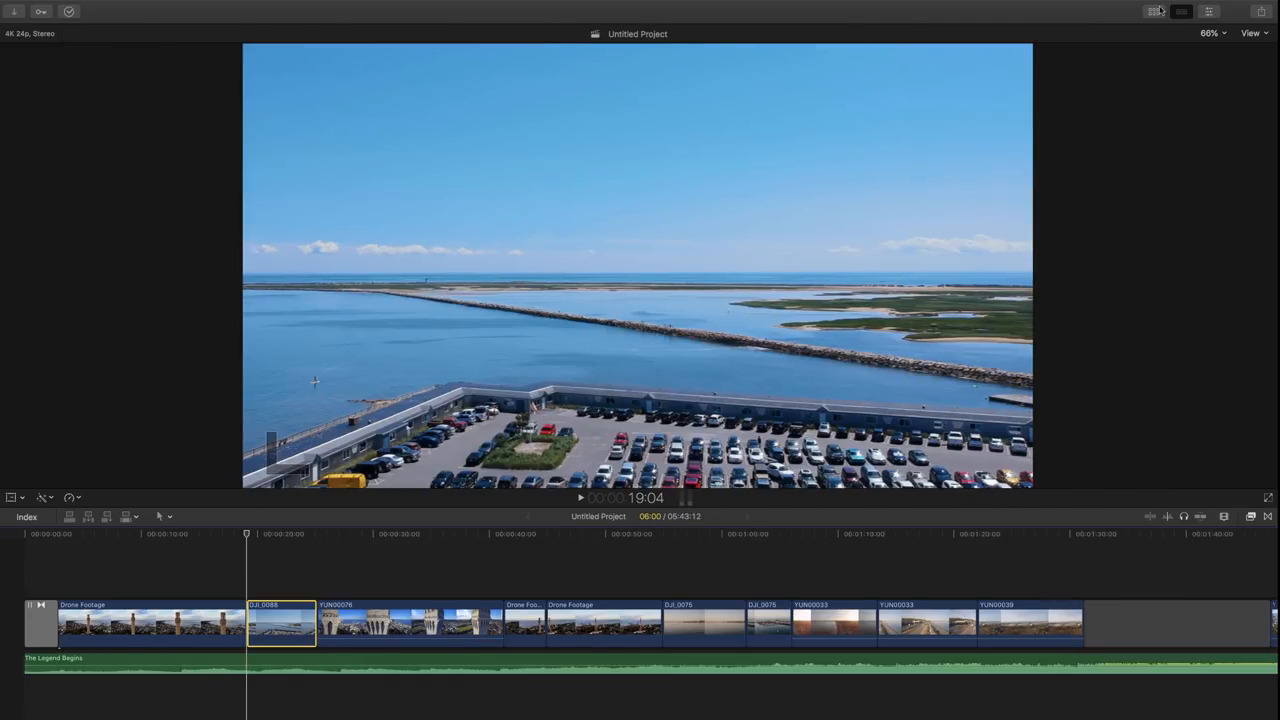
pyautogui.click(1155, 12)
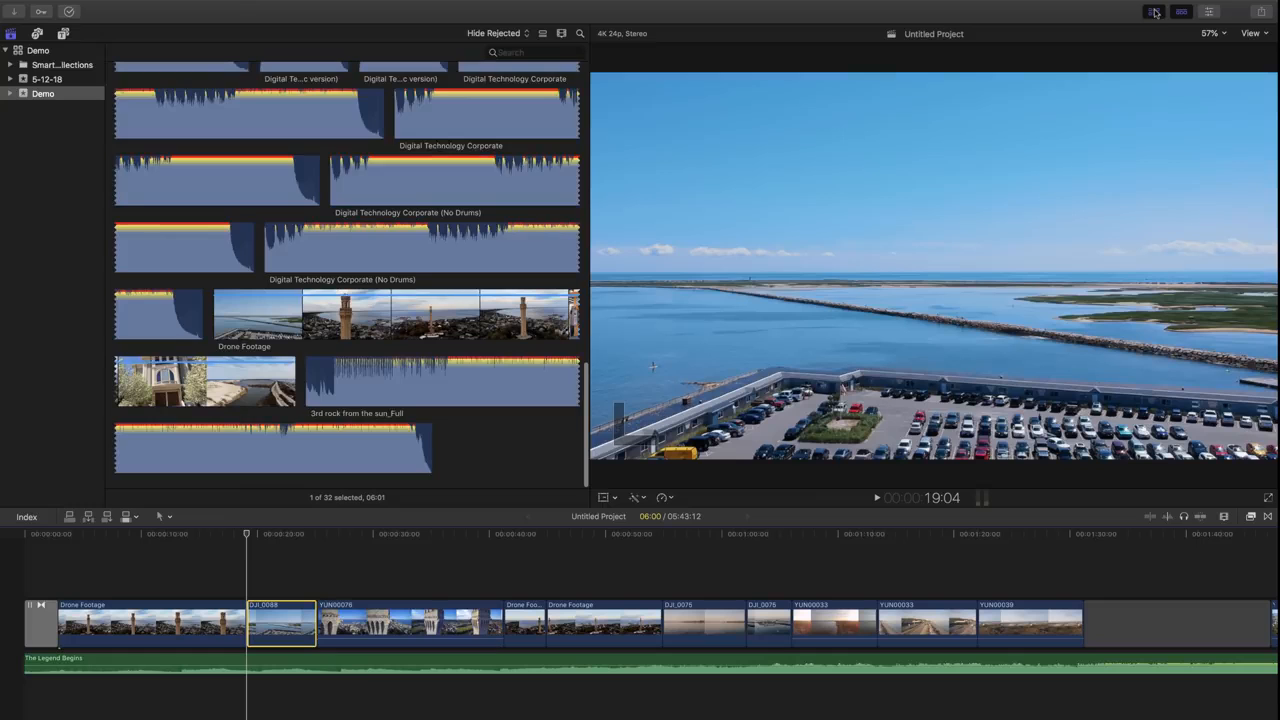
pyautogui.click(63, 34)
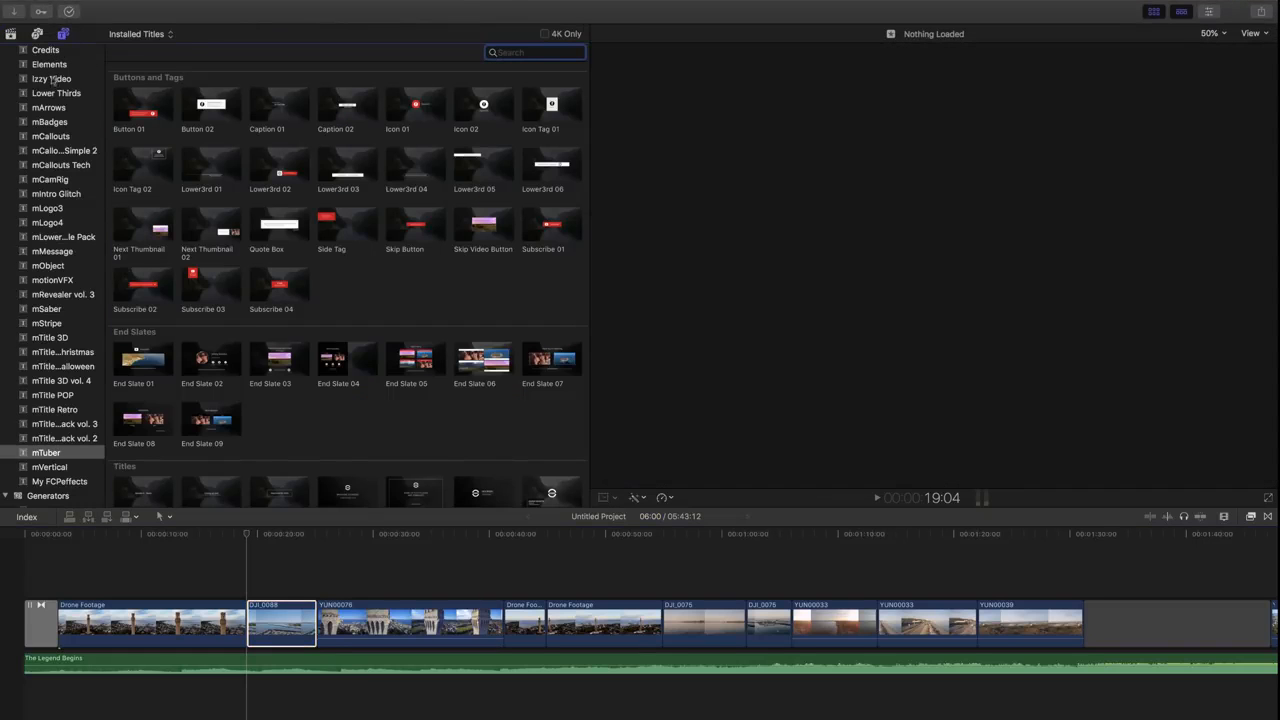
pyautogui.scroll(5, 35, 412)
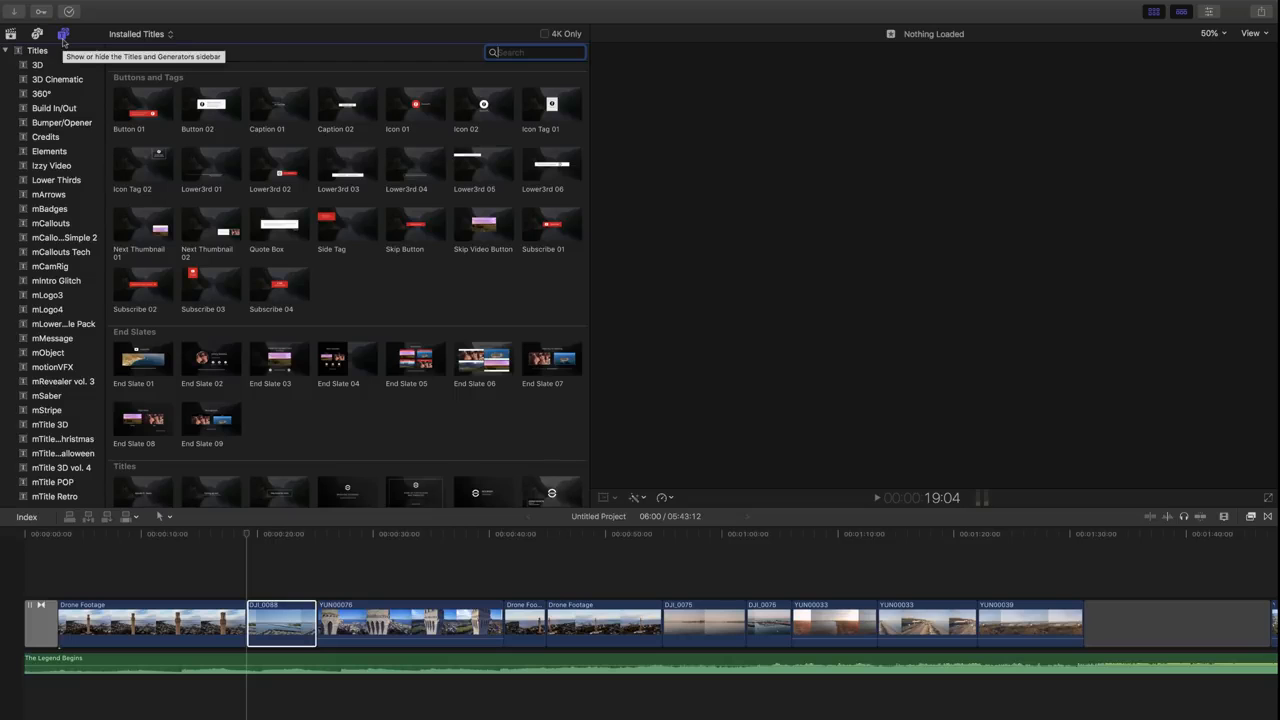
pyautogui.scroll(-5, 42, 358)
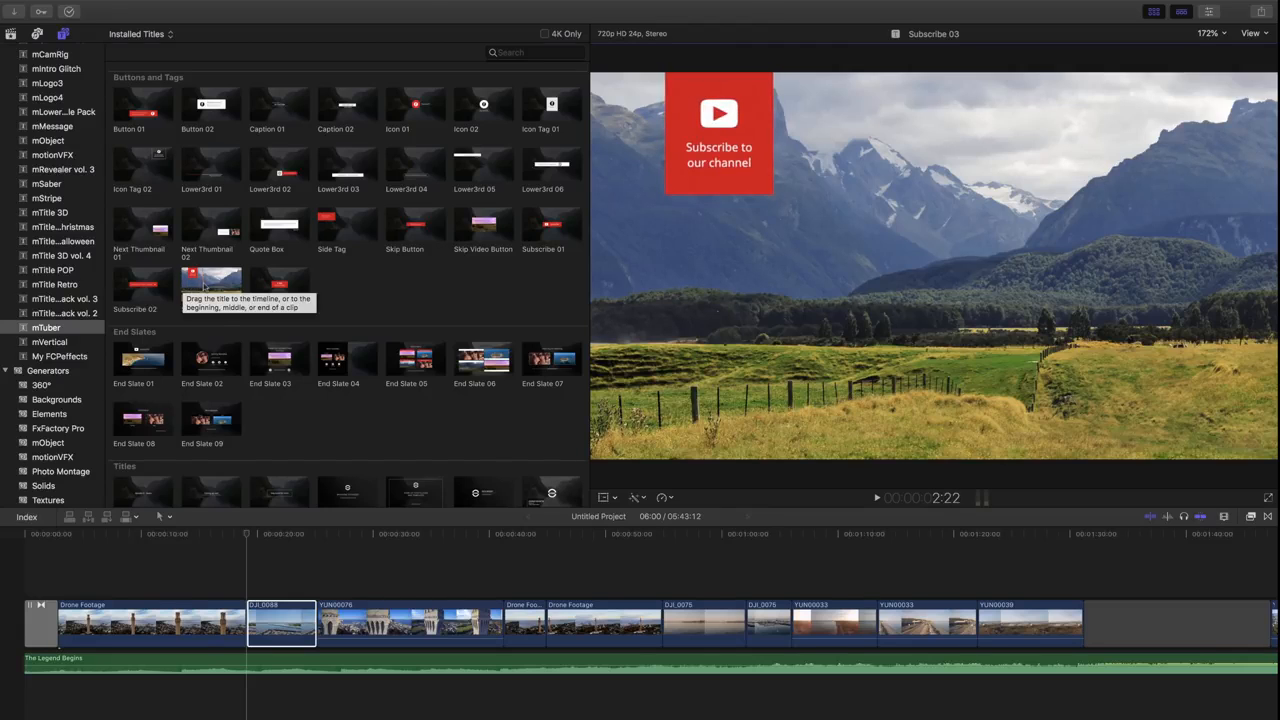
# Step: Place the Subscribe 03 title above the start of the DJI_0088 clip, preview it and shorten it to 4:22
pyautogui.moveTo(204, 286); pyautogui.dragTo(245, 580)
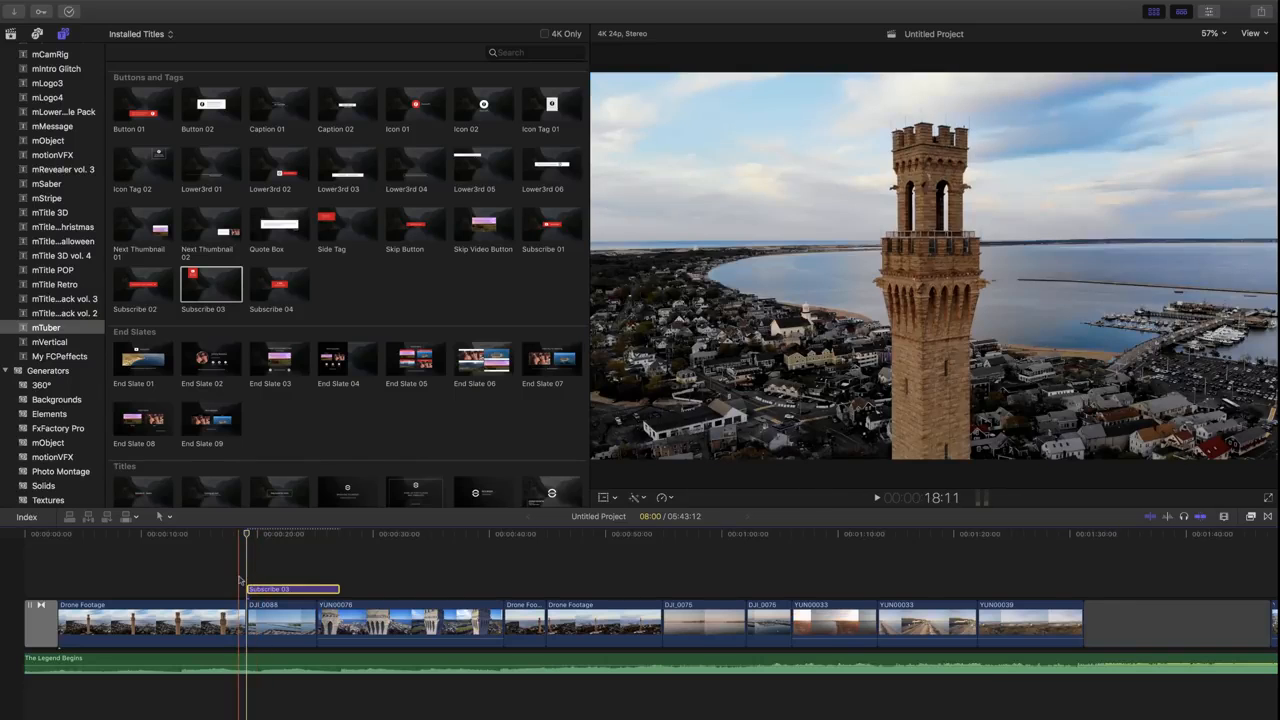
pyautogui.press('space')
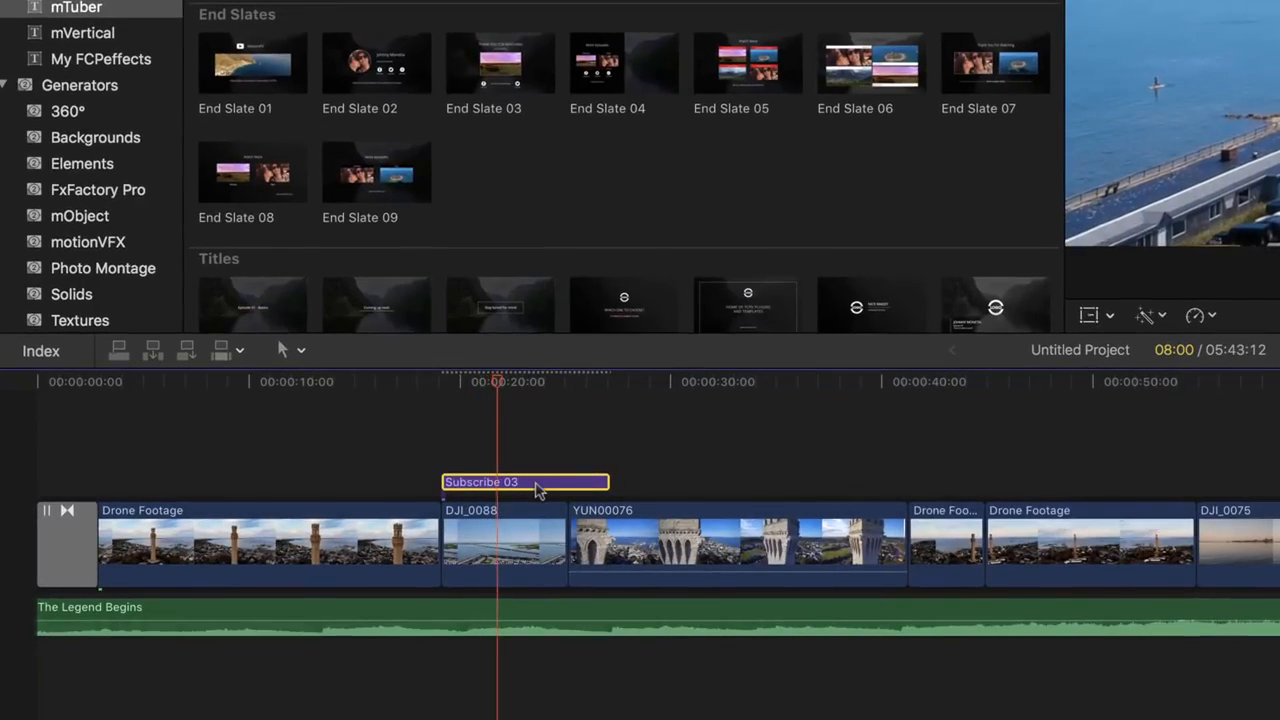
pyautogui.press('space')
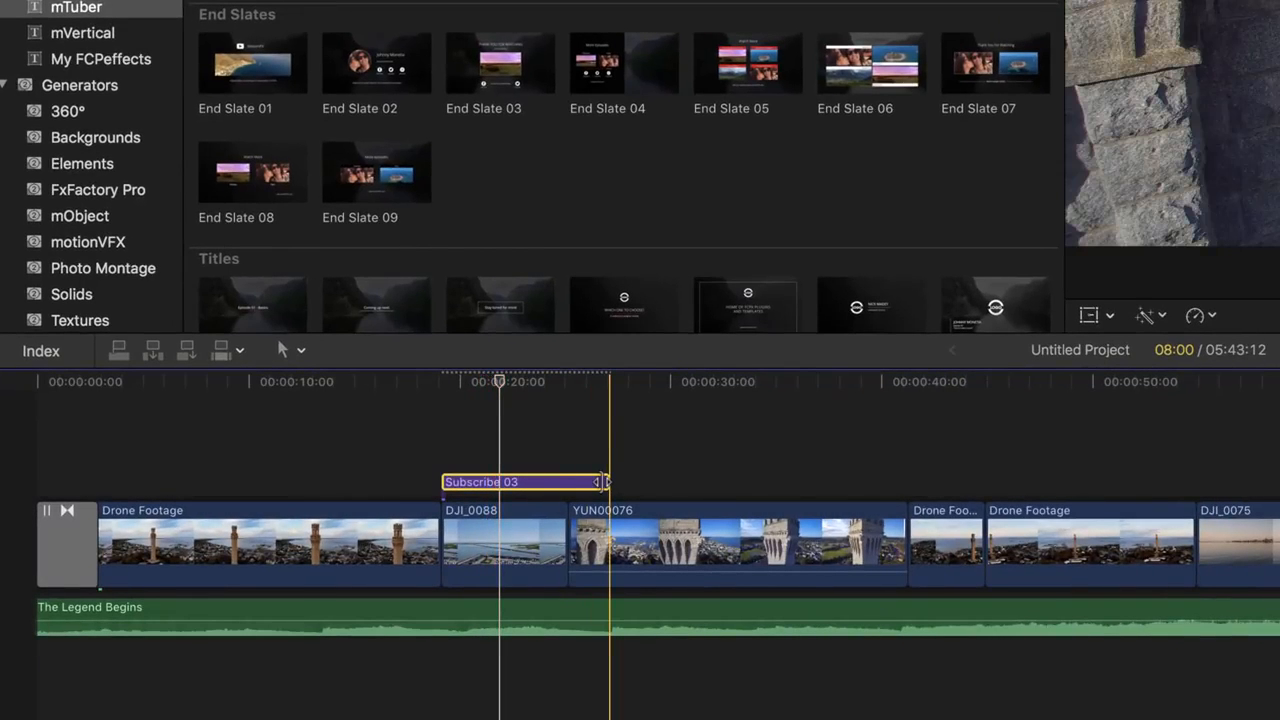
pyautogui.moveTo(604, 482); pyautogui.dragTo(538, 482)
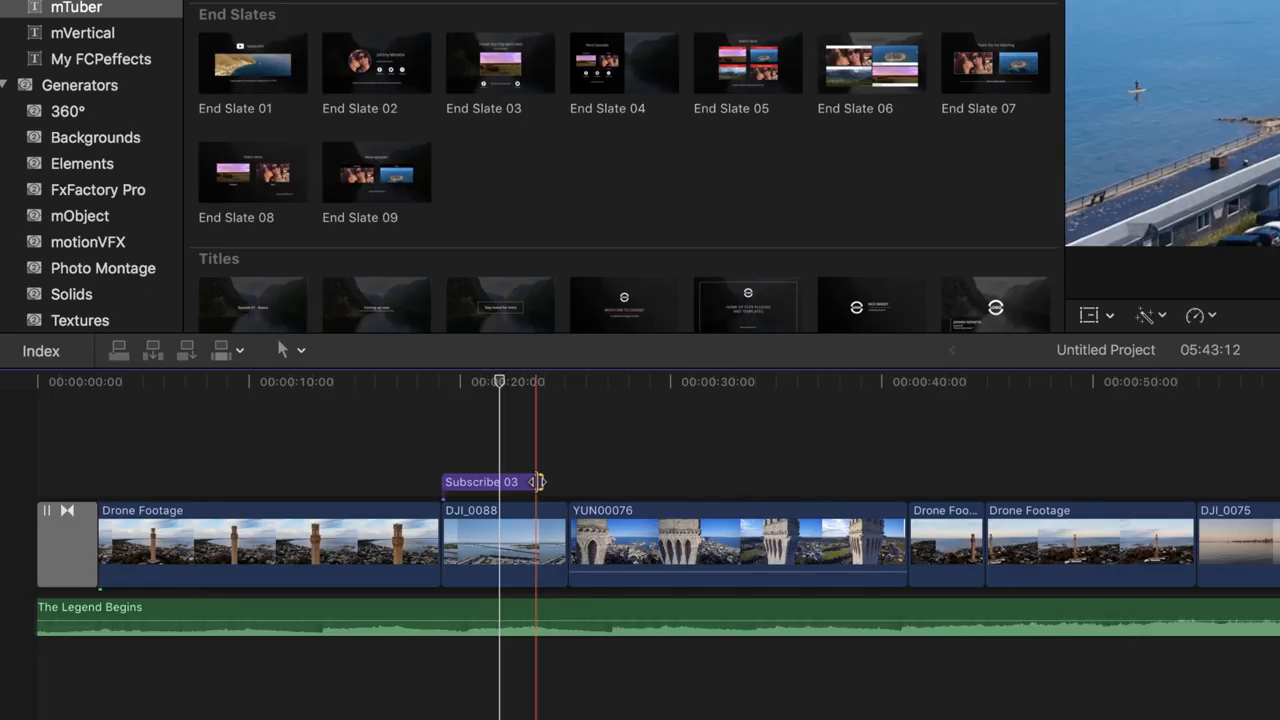
# Step: Set the Subscribe 03 title's tag color to blue and change its text to "Subscribe to my channel"
pyautogui.click(512, 482)
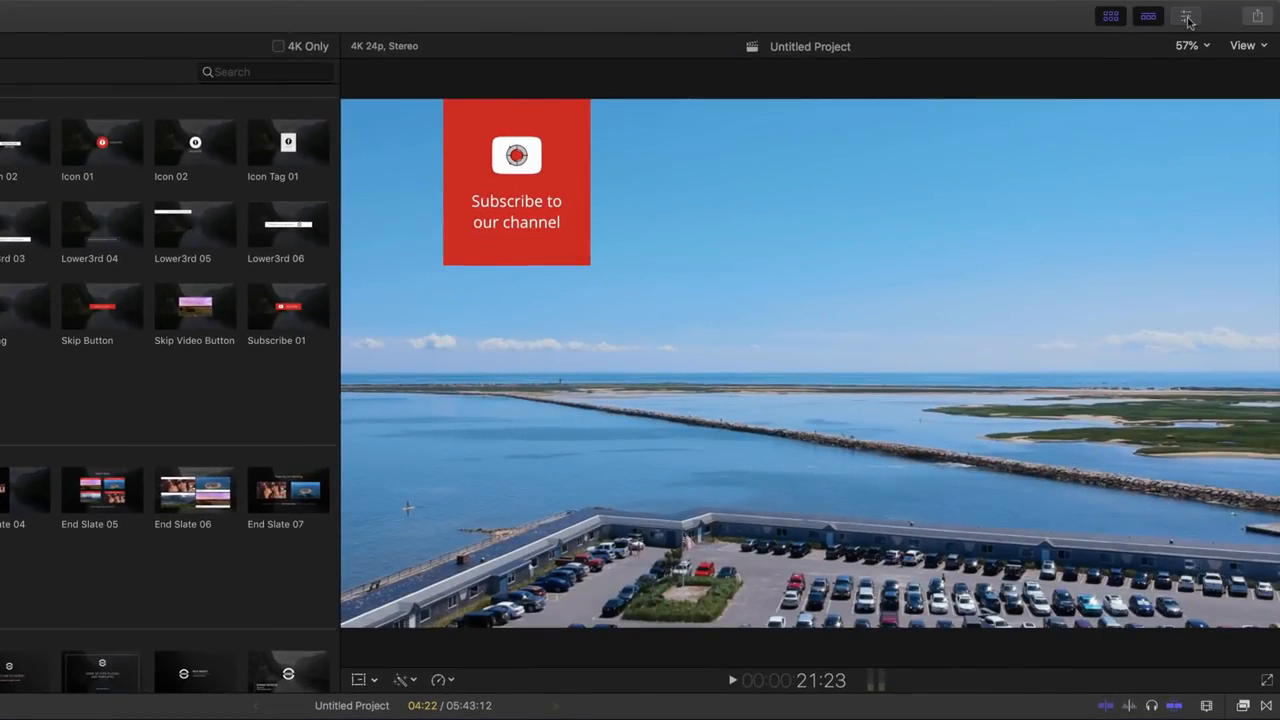
pyautogui.click(1187, 17)
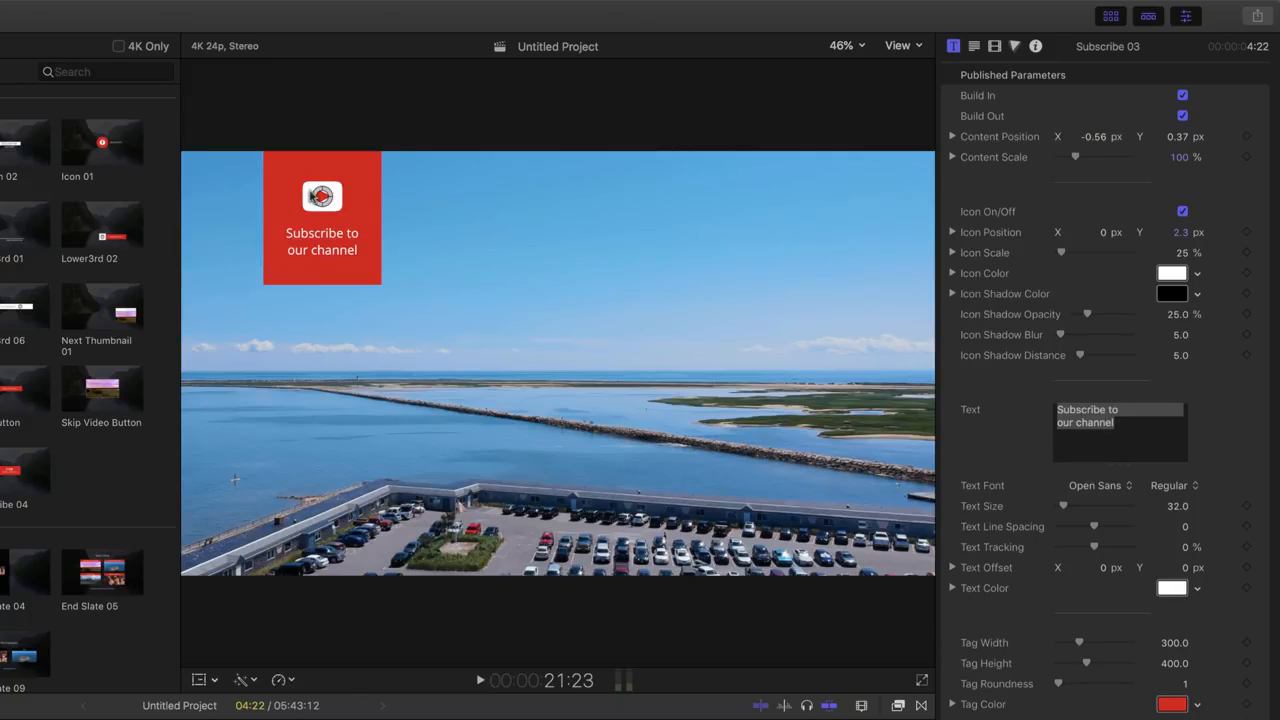
pyautogui.click(1172, 704)
pyautogui.moveTo(0, 699); pyautogui.dragTo(0, 719)
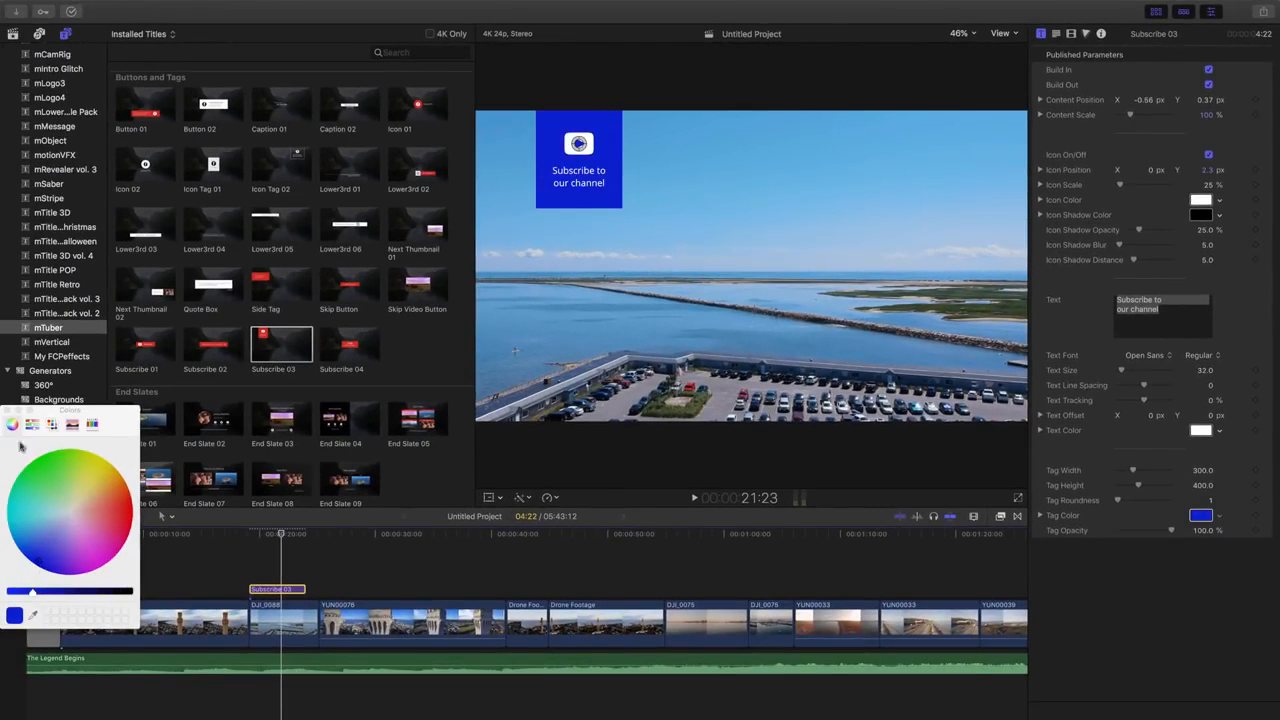
pyautogui.click(8, 411)
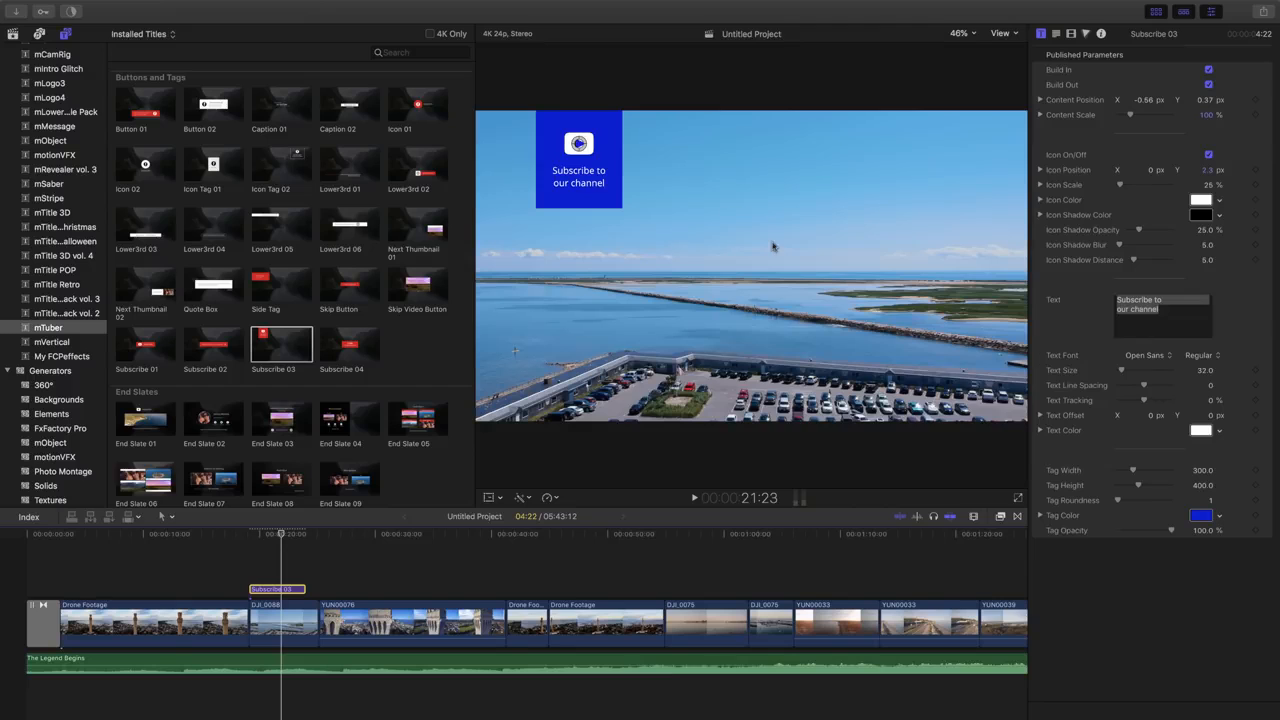
pyautogui.click(1136, 325)
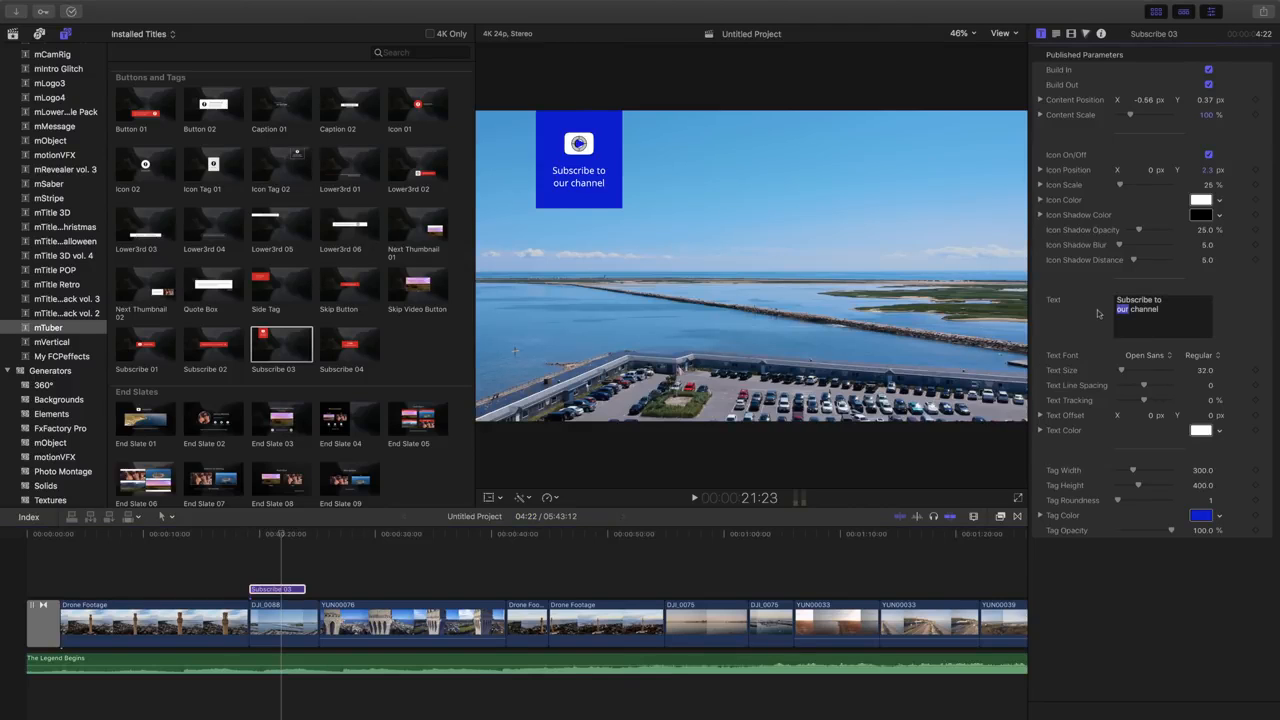
pyautogui.write('my')
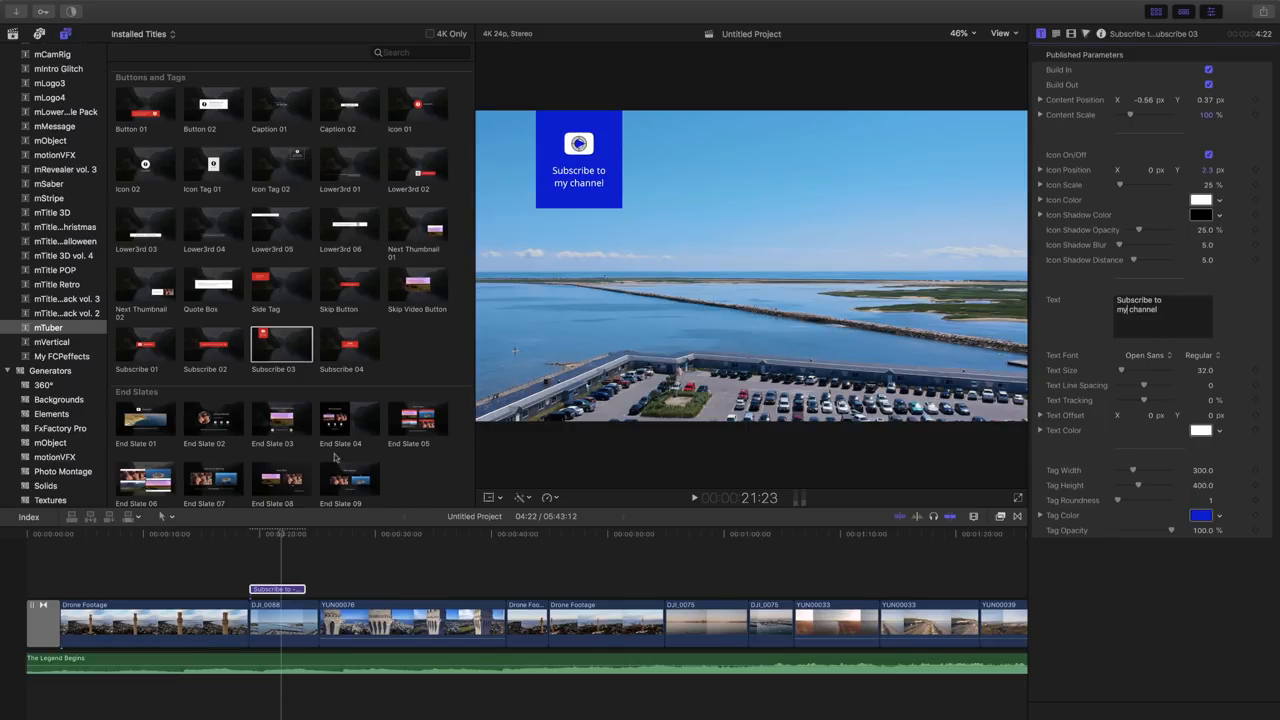
# Step: Look through the remaining mTuber templates, previewing the end slates and browsing the titles and tools
pyautogui.click(305, 286)
pyautogui.scroll(-3, 300, 400)
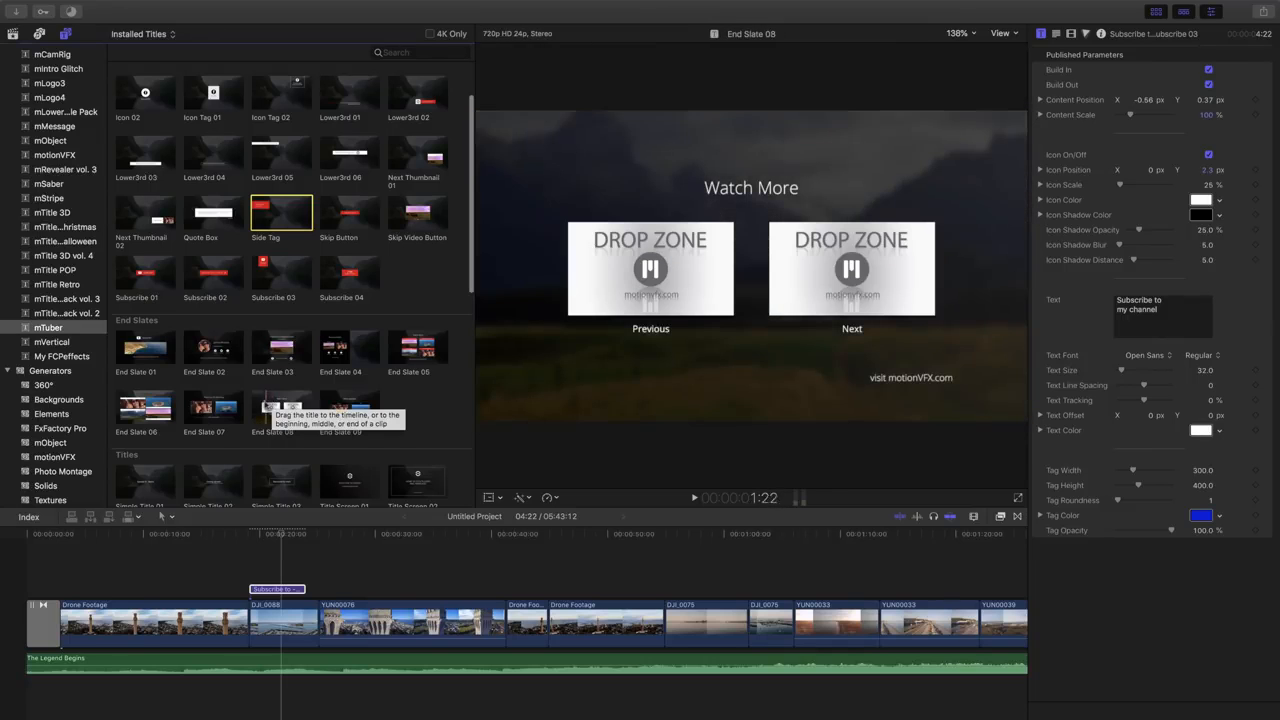
pyautogui.scroll(-4, 200, 410)
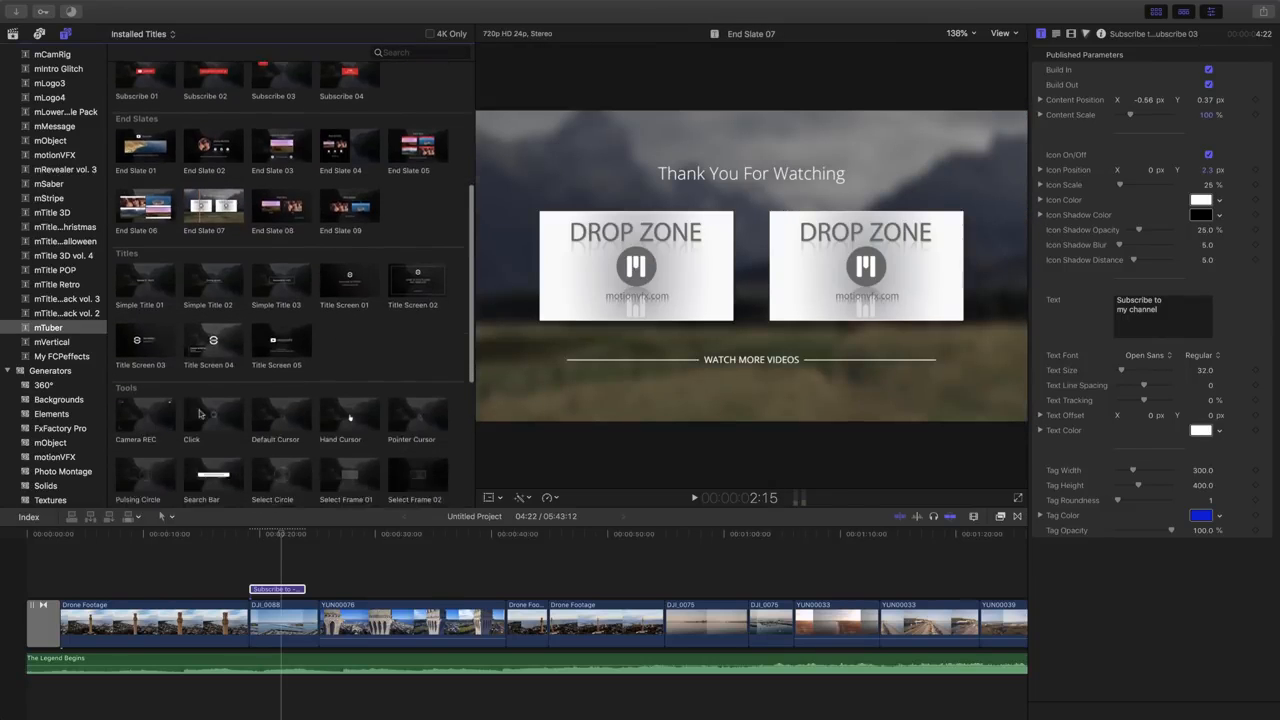
pyautogui.scroll(-5, 199, 413)
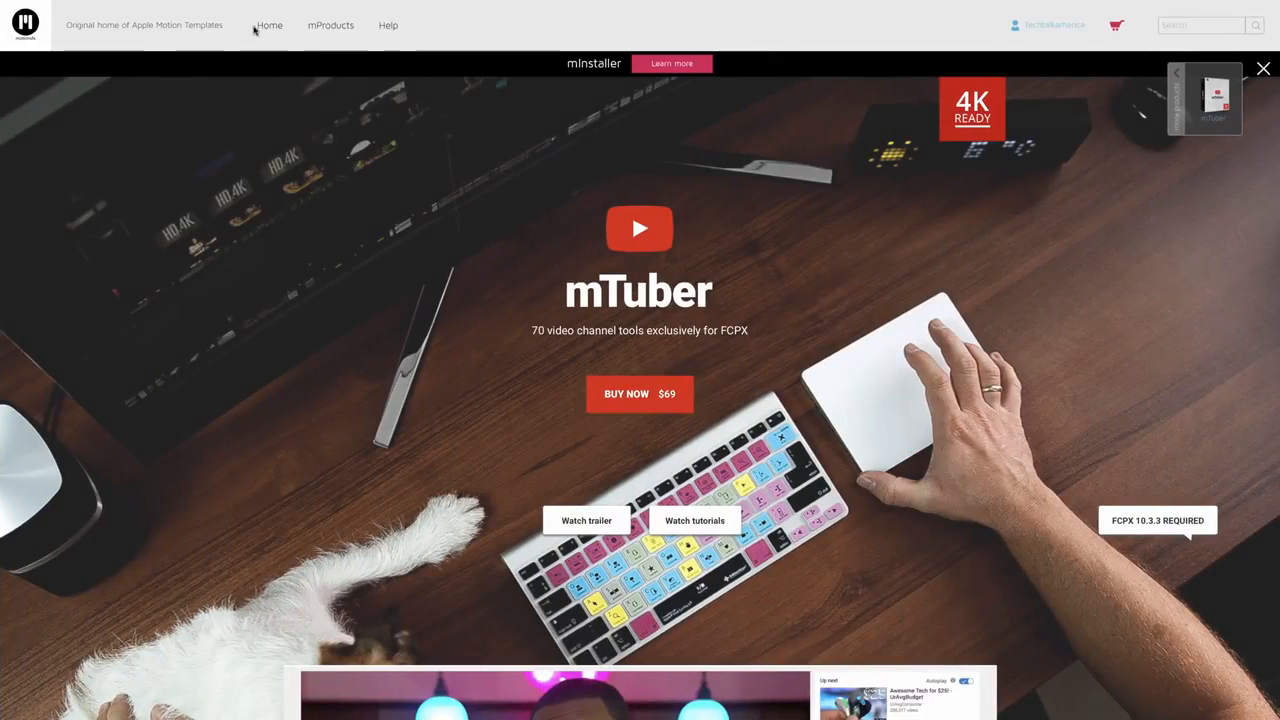
# Step: Switch to Safari, open the mArrows product page, then play and pause its demo video
pyautogui.moveTo(258, 5)
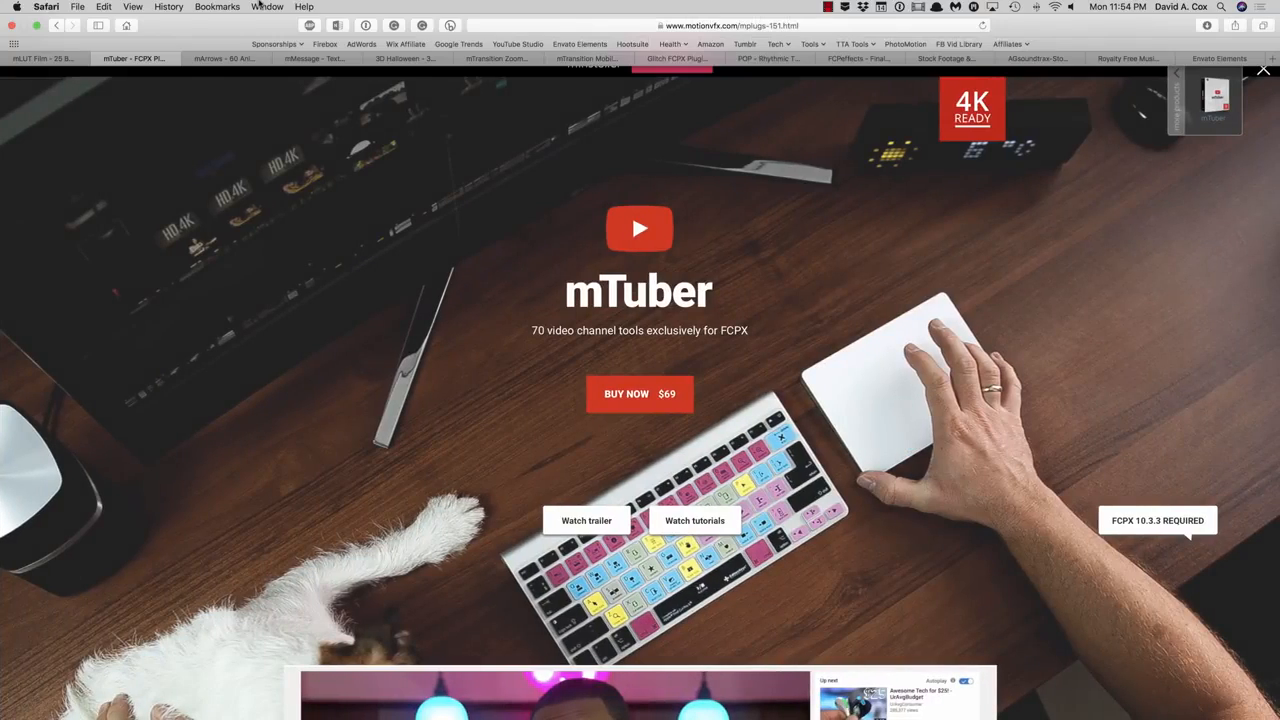
pyautogui.click(222, 59)
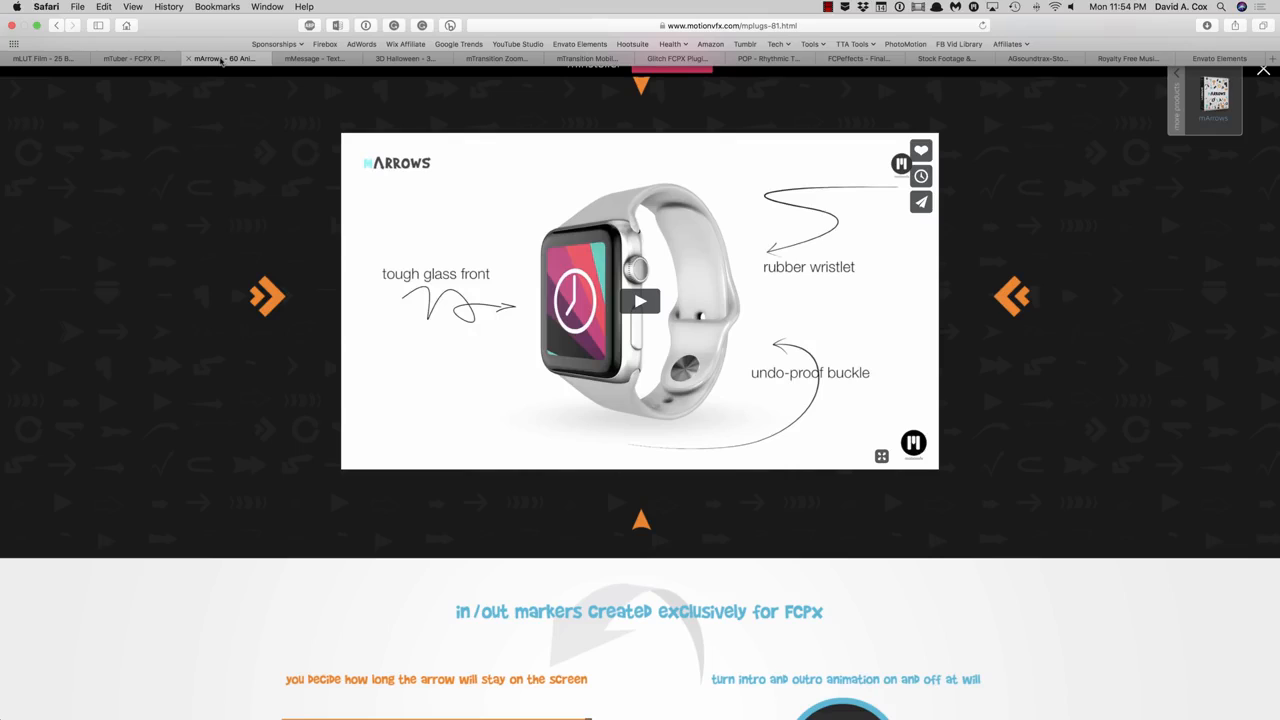
pyautogui.scroll(5, 203, 213)
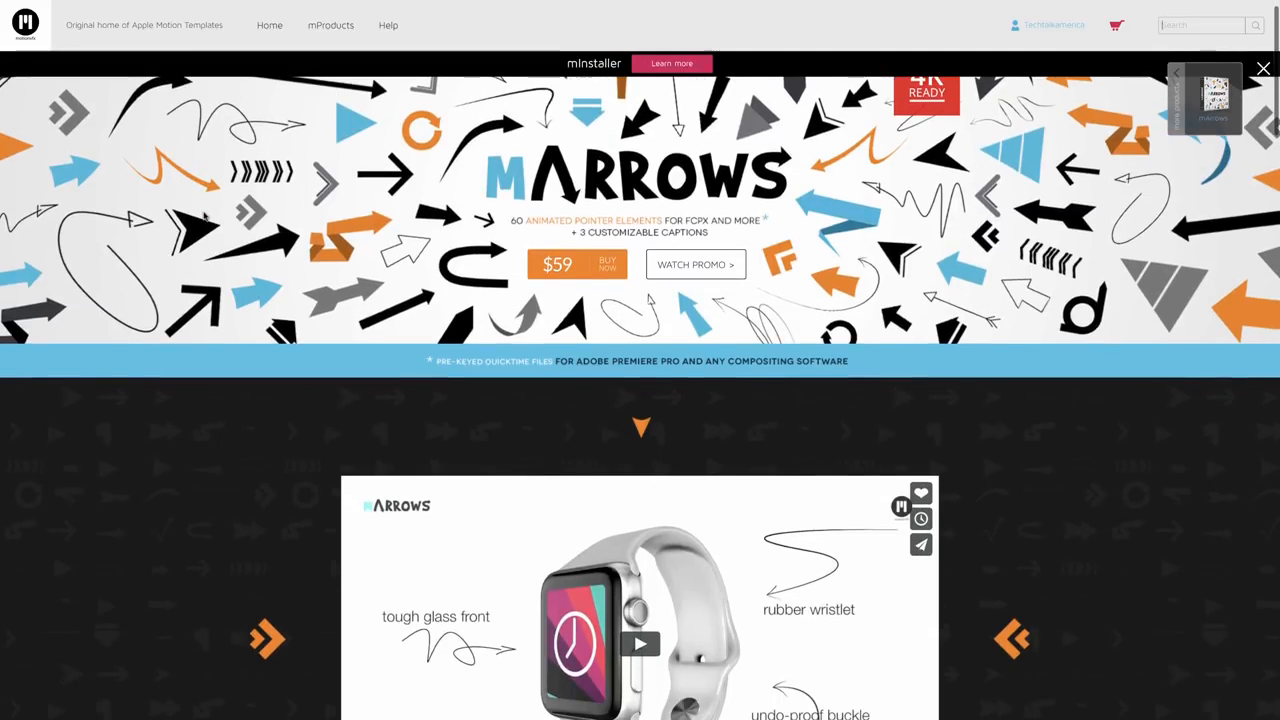
pyautogui.scroll(-1, 203, 214)
pyautogui.scroll(2, 203, 213)
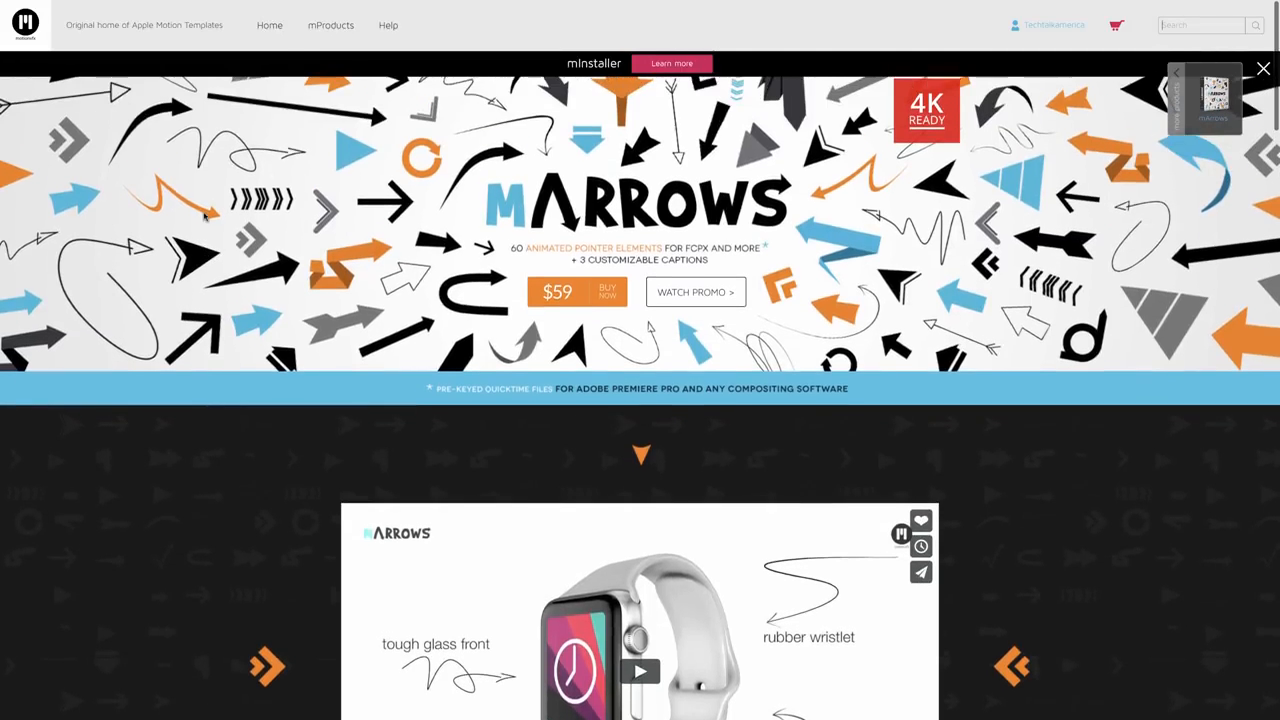
pyautogui.scroll(-5, 203, 215)
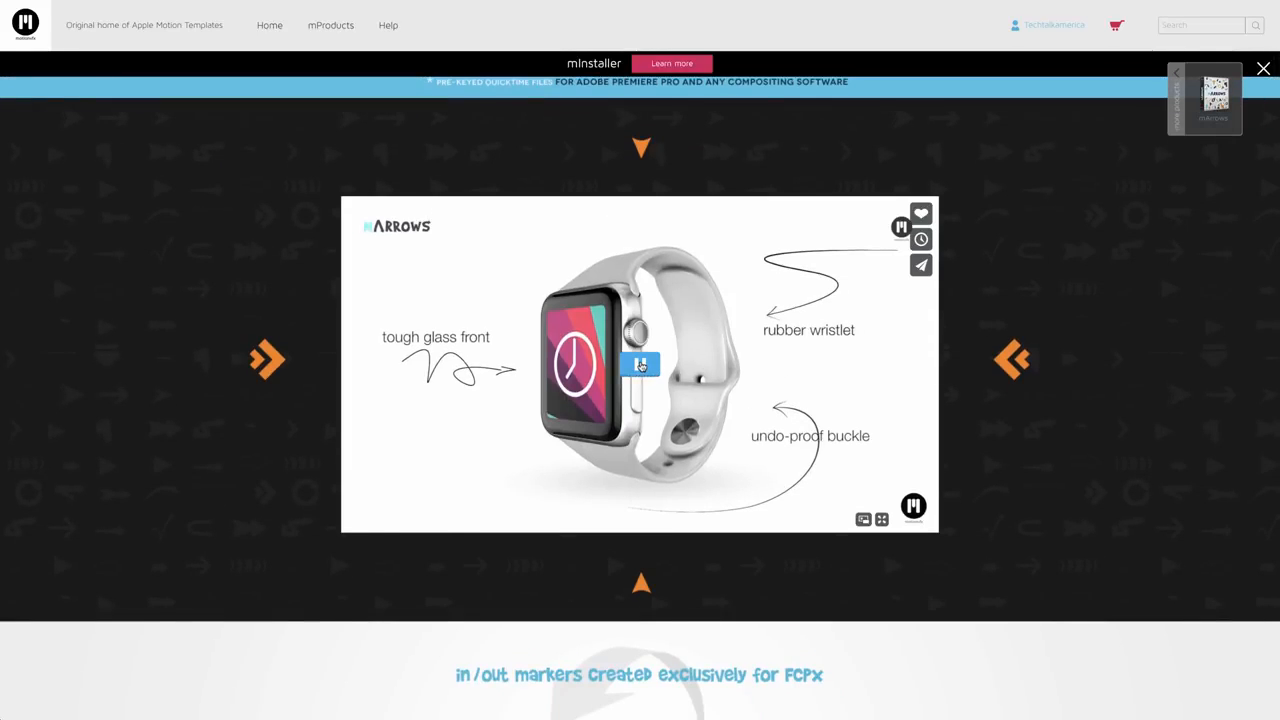
pyautogui.click(640, 365)
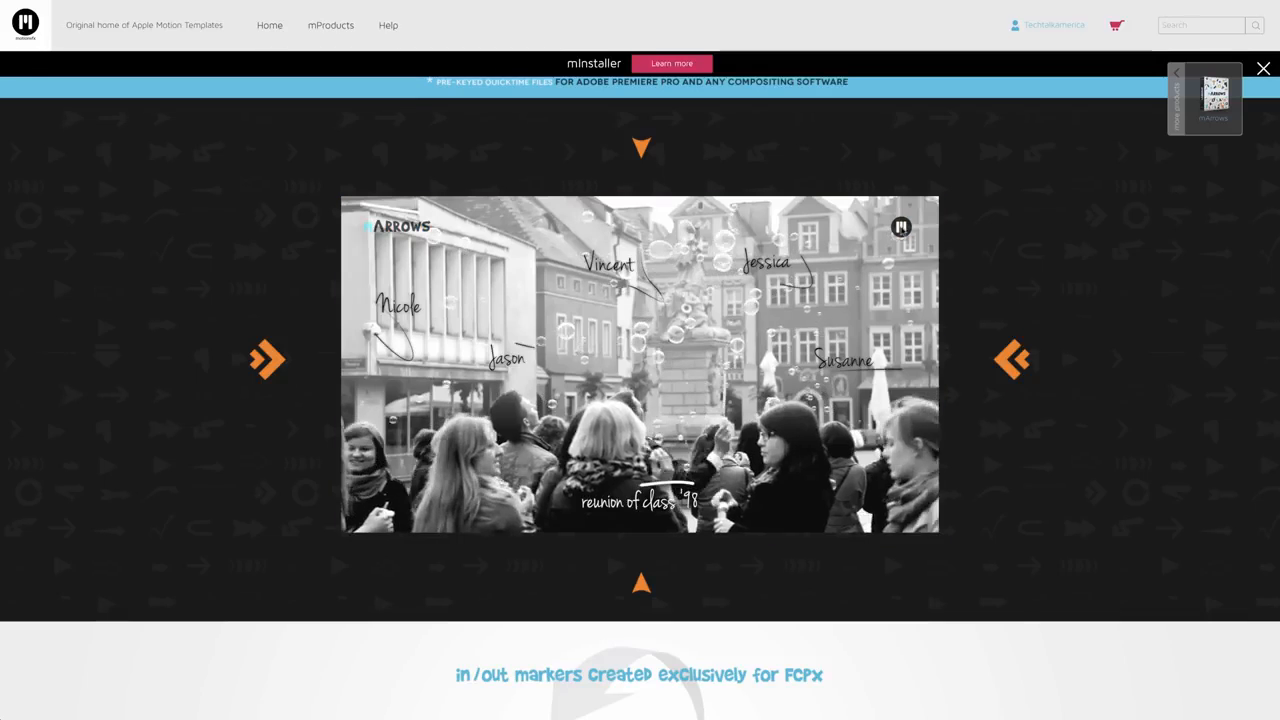
pyautogui.click(630, 370)
pyautogui.scroll(3, 600, 440)
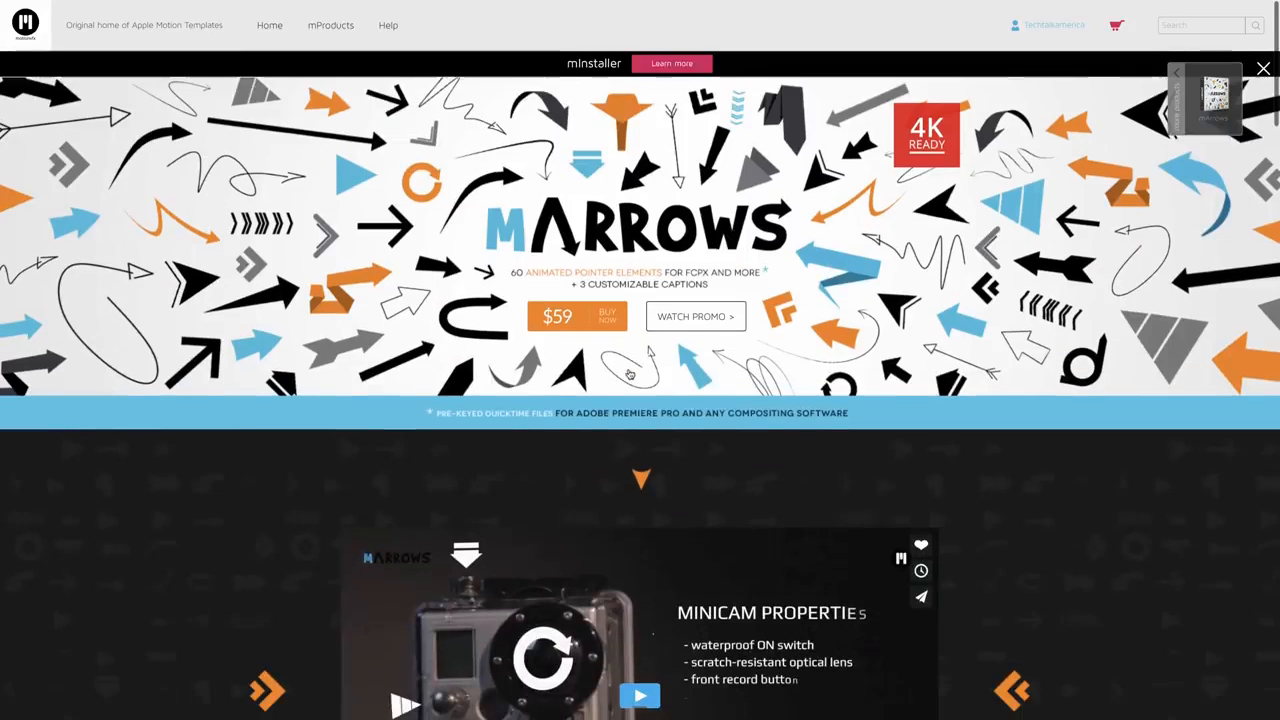
# Step: Open the mMessage product page and play its demo video from the start for a few seconds
pyautogui.moveTo(316, 2)
pyautogui.click(316, 58)
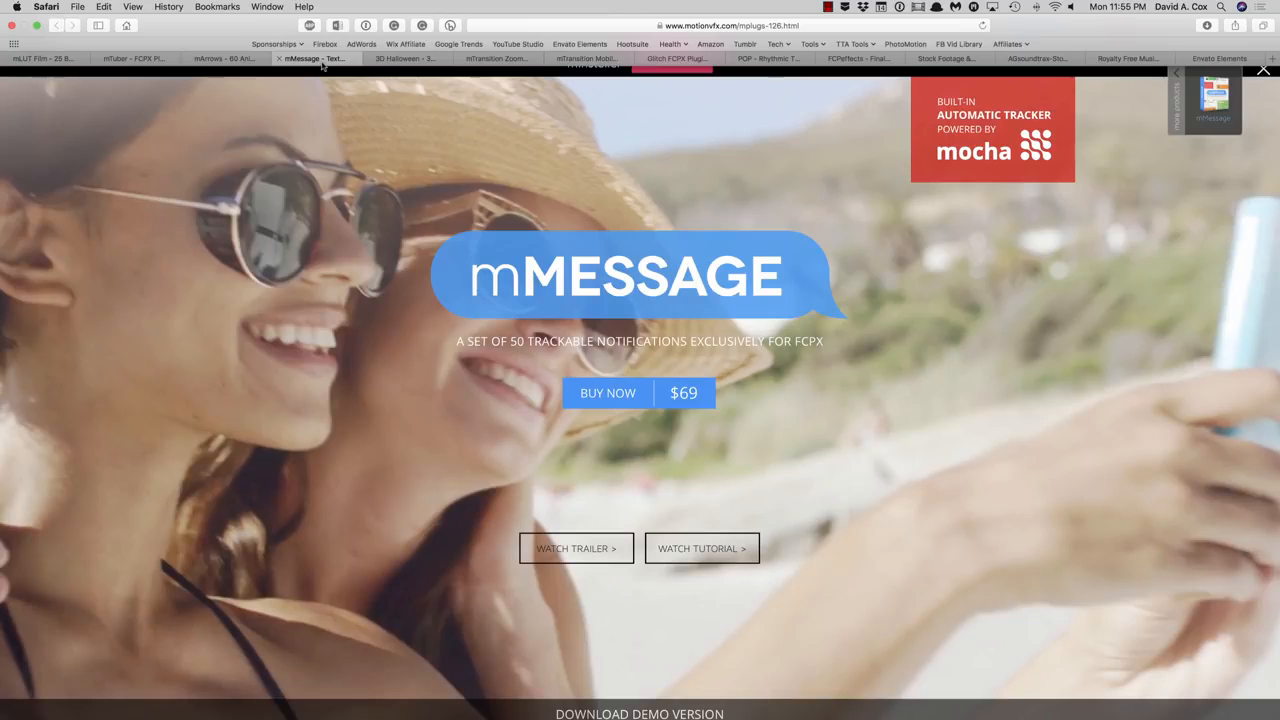
pyautogui.scroll(-2, 334, 383)
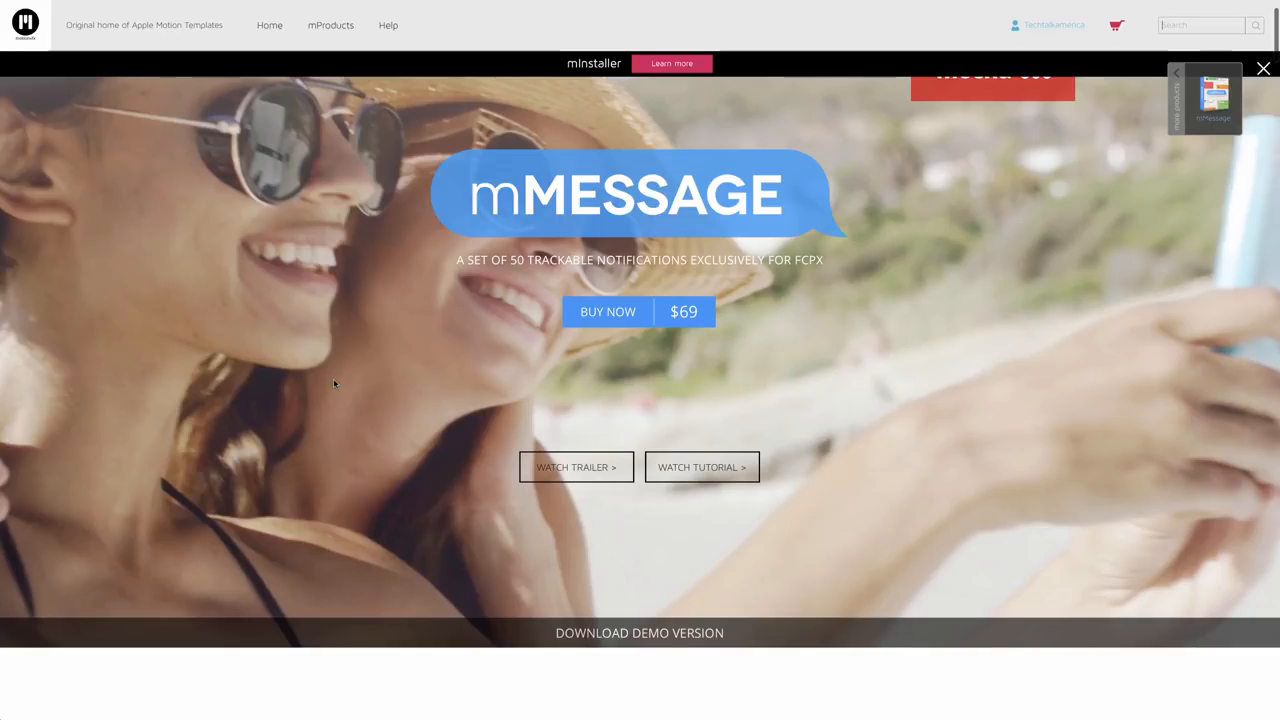
pyautogui.scroll(-5, 334, 383)
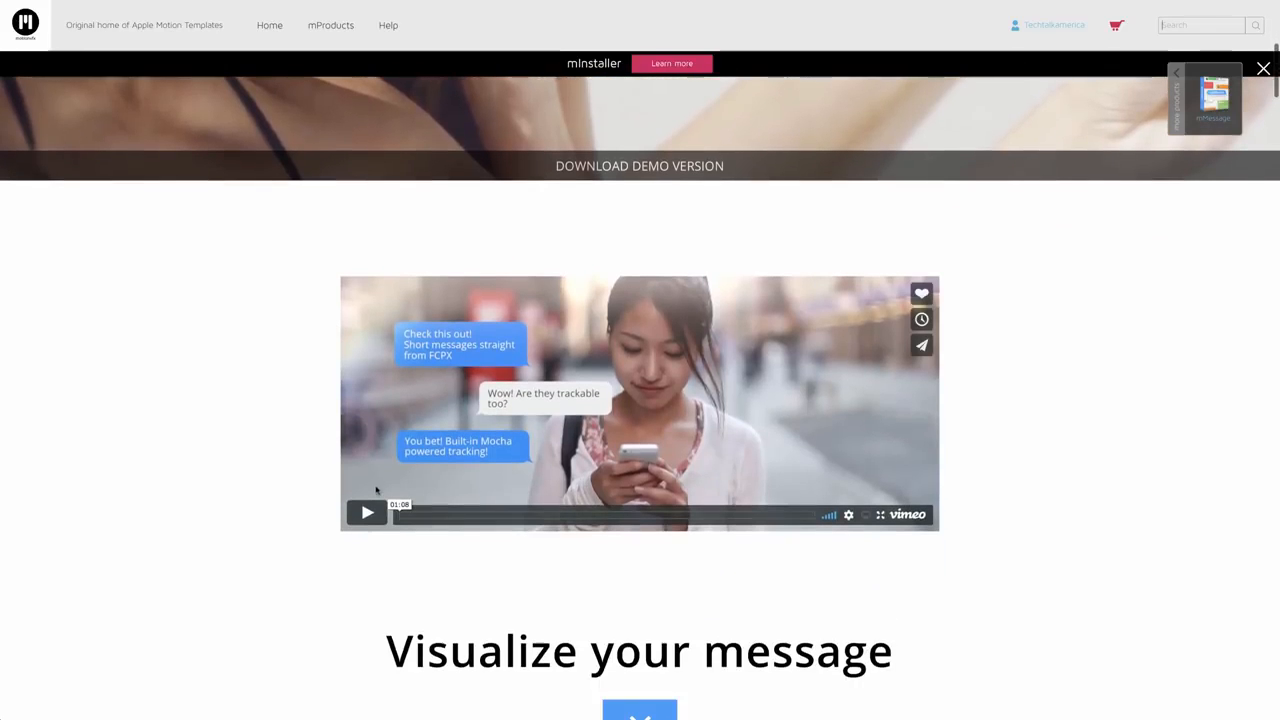
pyautogui.click(368, 512)
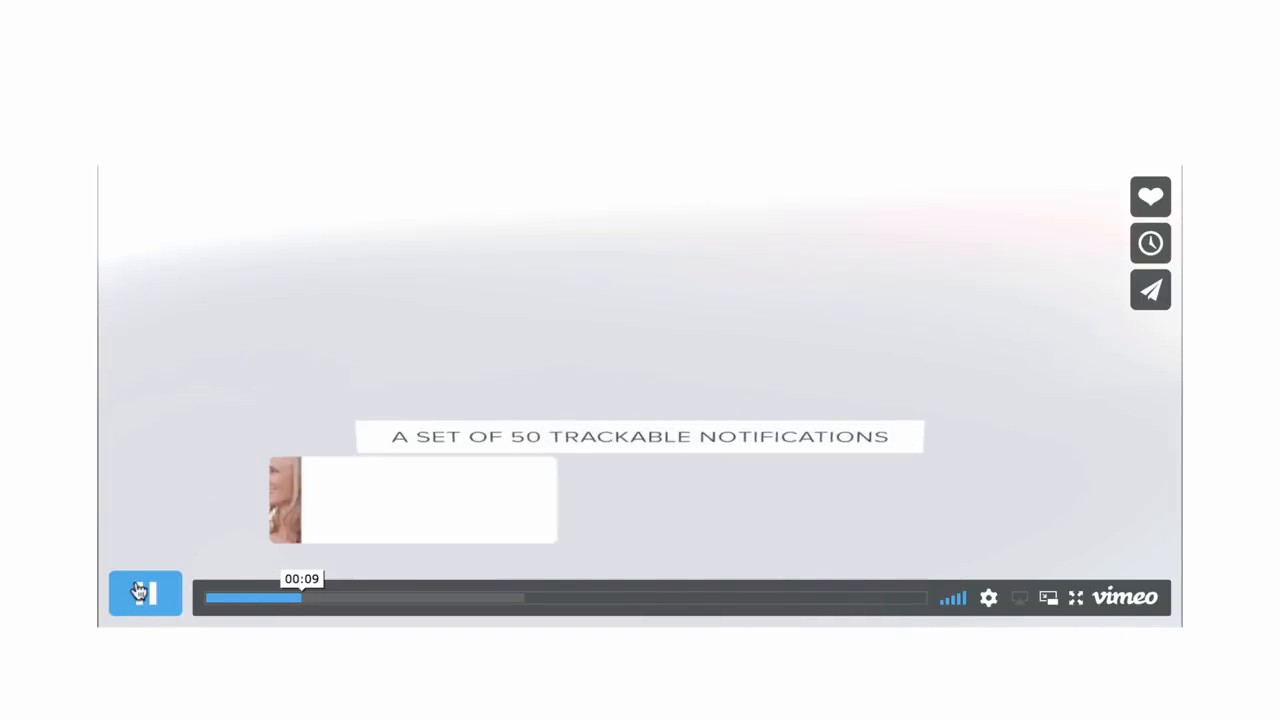
pyautogui.click(145, 594)
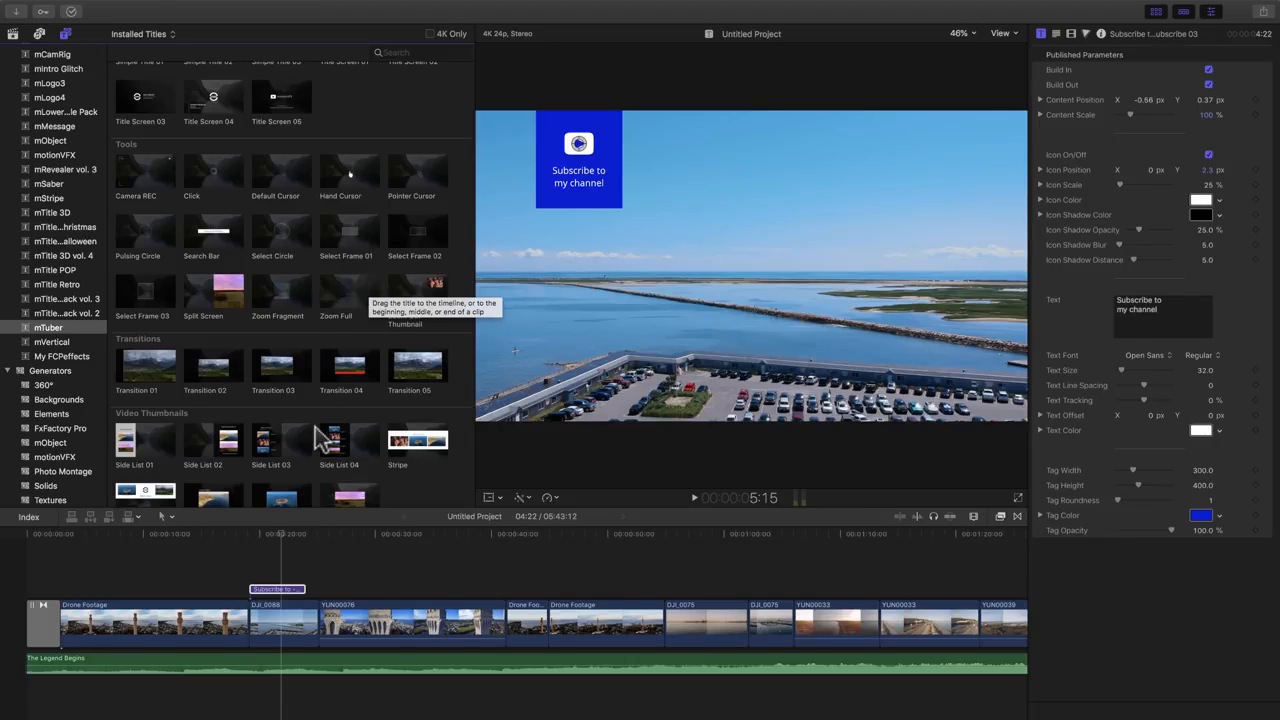
# Step: Select the second YUN00033 clip in the Final Cut Pro timeline, briefly checking the plugin pages in Safari before returning
pyautogui.hscroll(5, 586, 615)
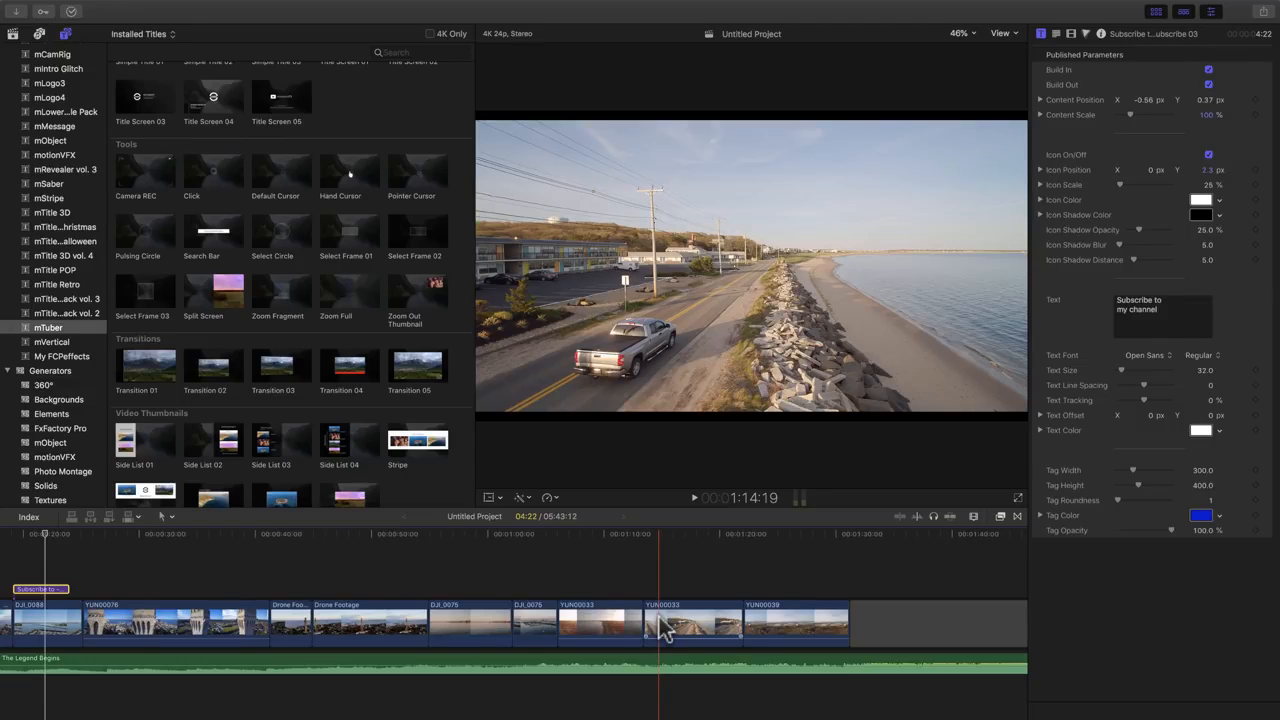
pyautogui.click(664, 630)
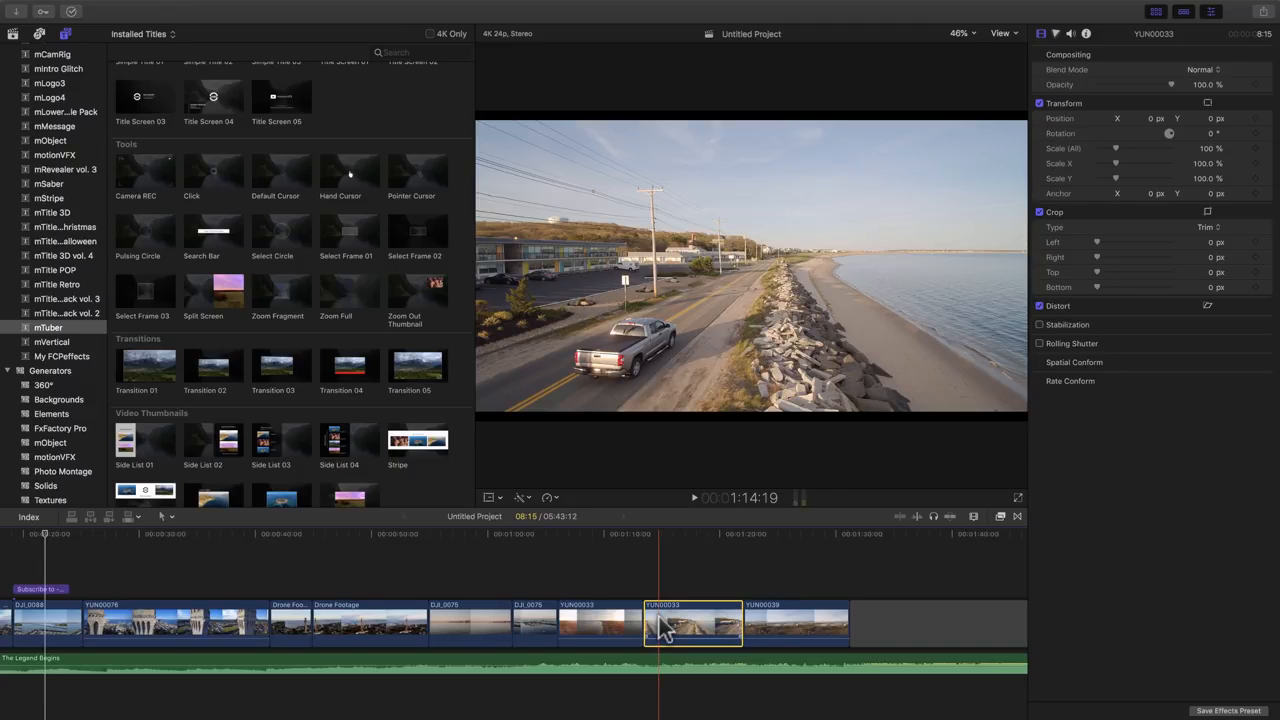
pyautogui.hotkey('ctrl', 'Right')
pyautogui.moveTo(278, 1)
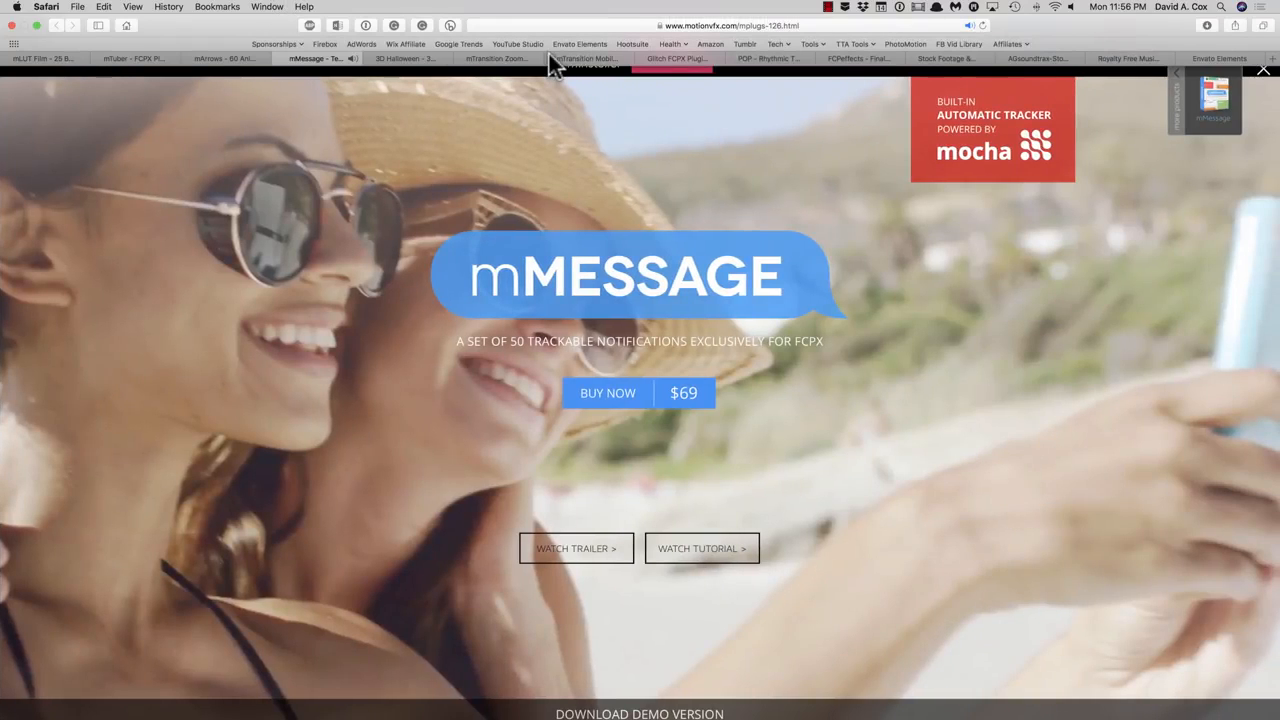
pyautogui.hotkey('ctrl', 'Left')
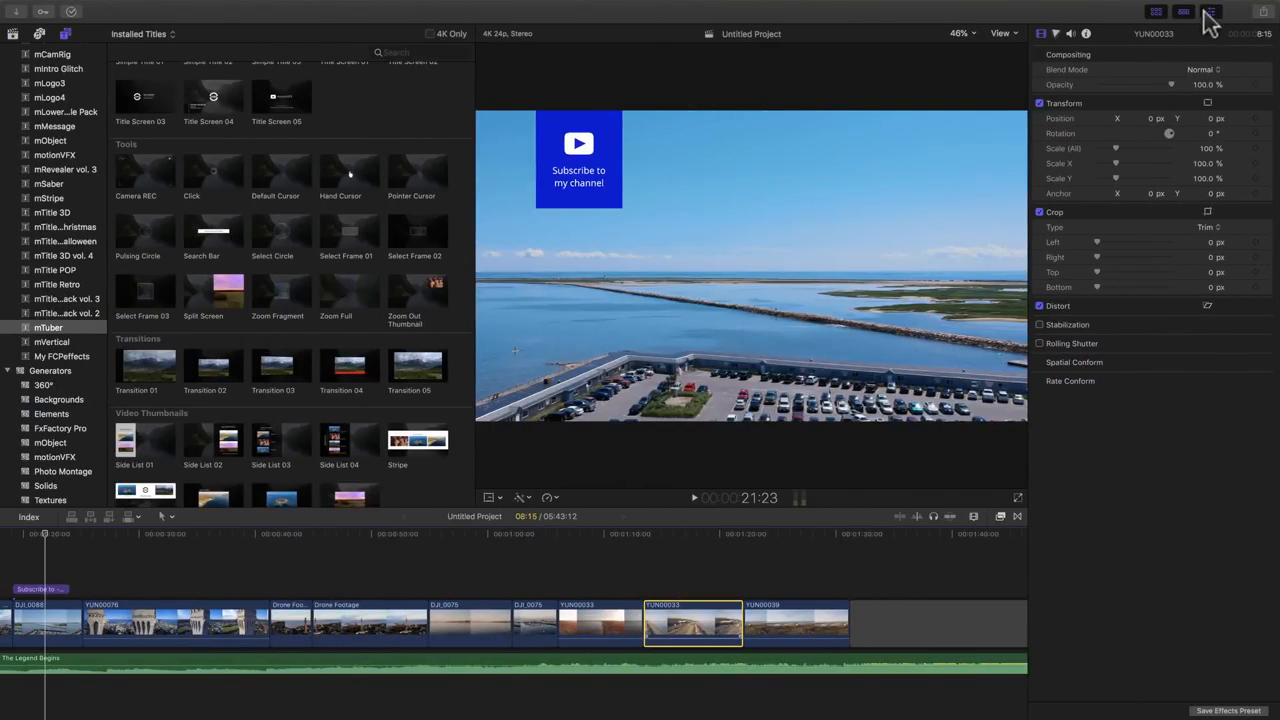
# Step: Show the mCensor video effects and hide the inspector and the media browser to enlarge the viewer
pyautogui.click(1001, 517)
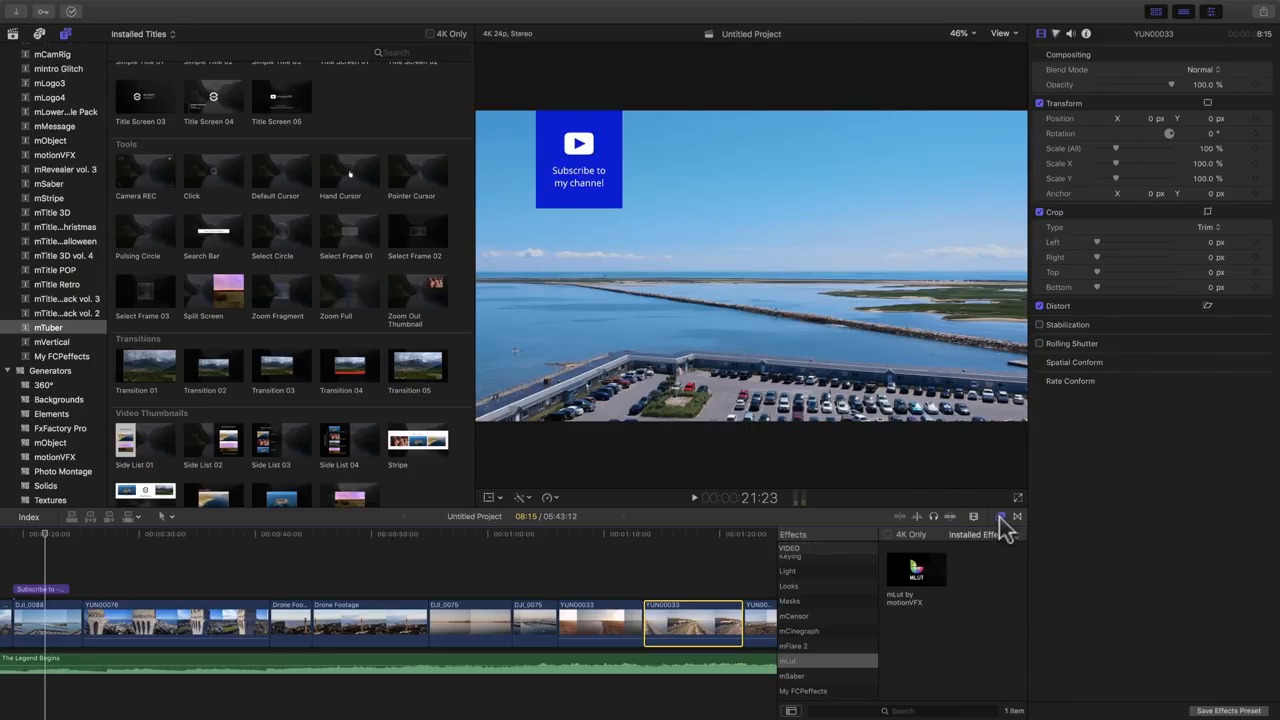
pyautogui.scroll(2, 845, 645)
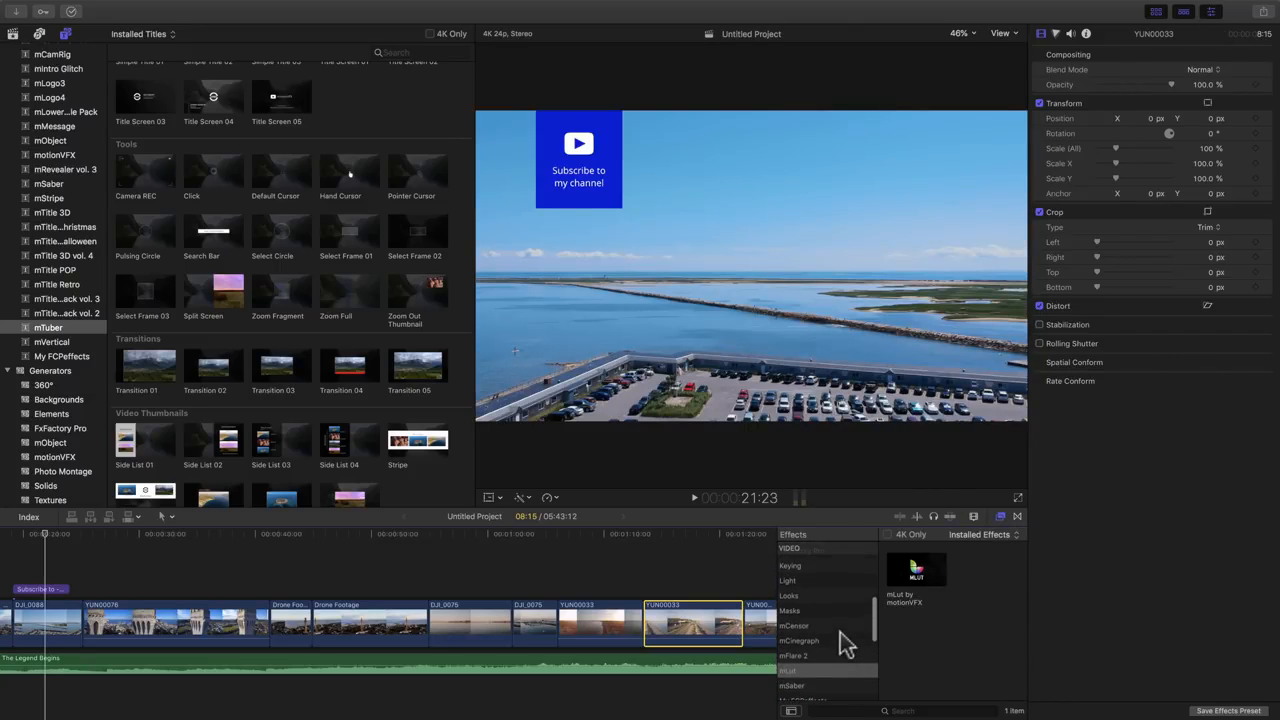
pyautogui.click(840, 640)
pyautogui.click(837, 628)
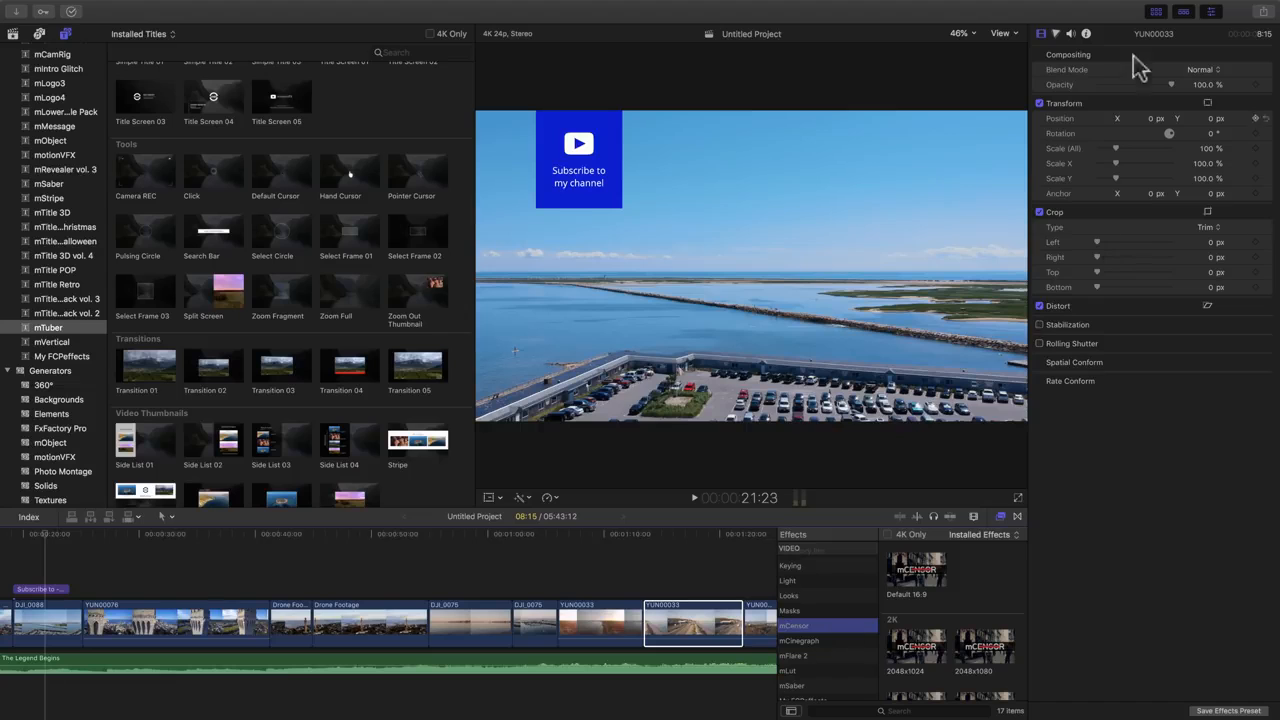
pyautogui.click(1212, 12)
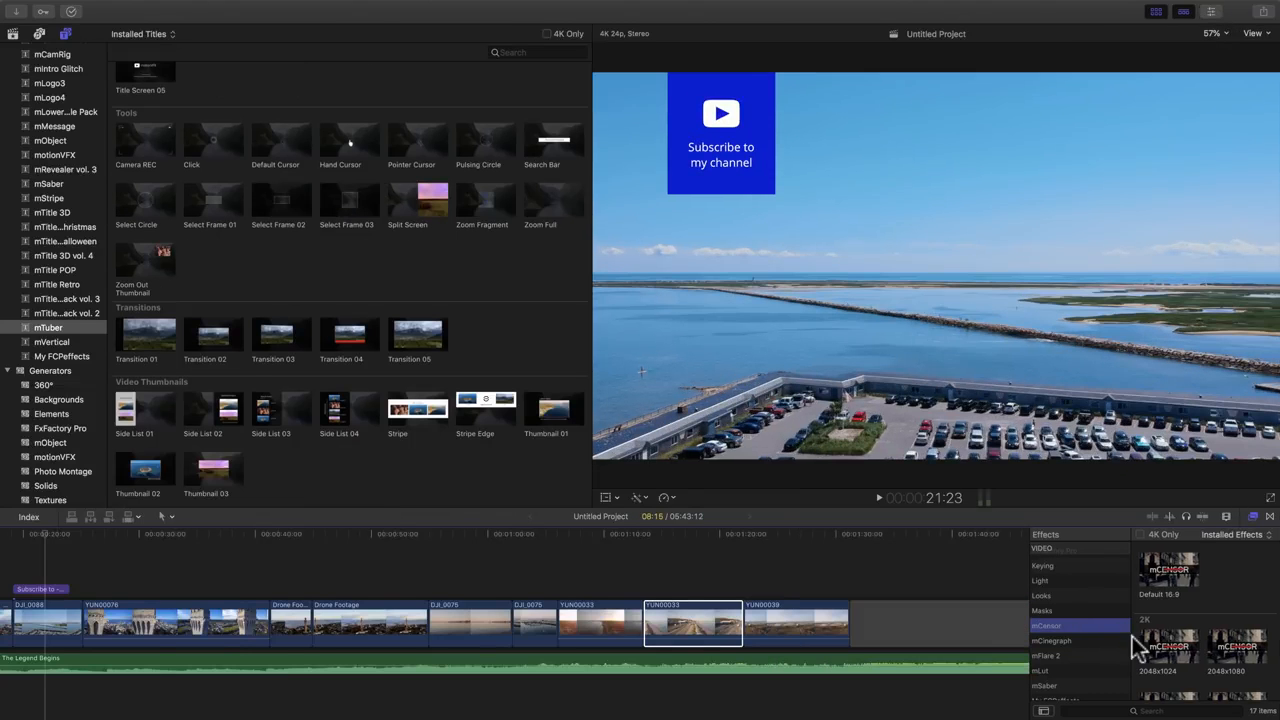
pyautogui.click(1155, 12)
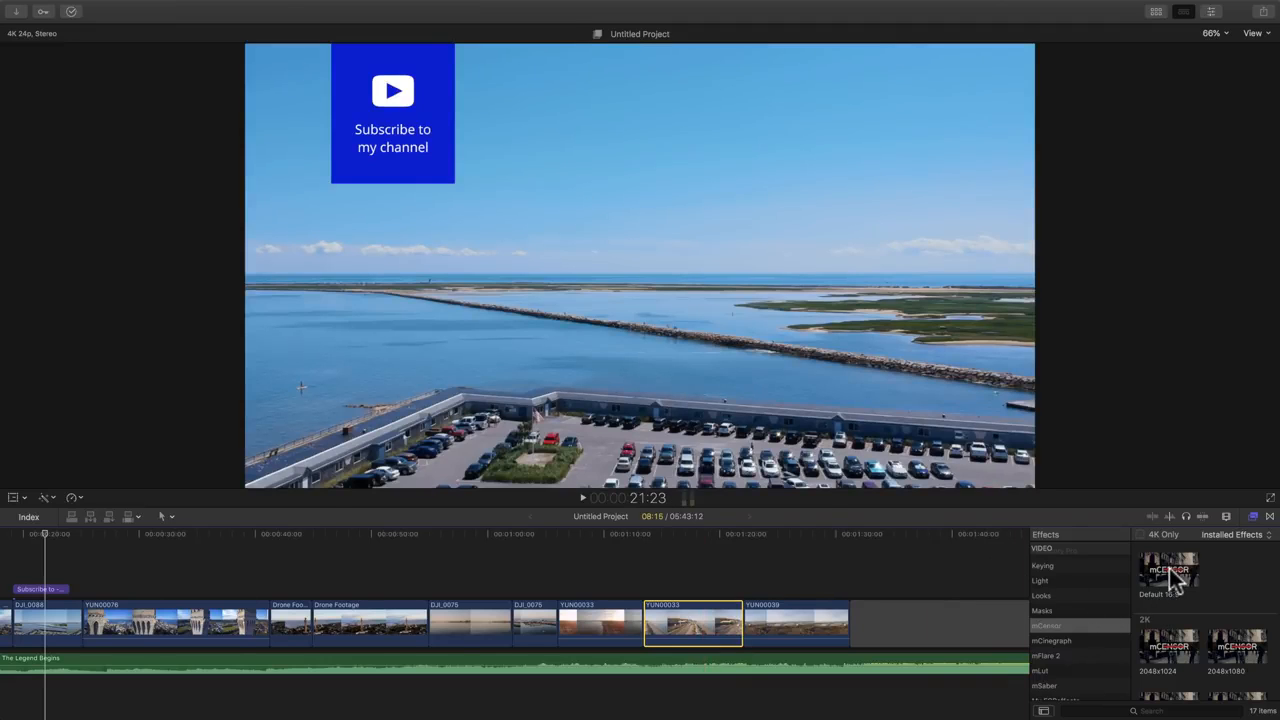
# Step: Apply the mCensor Default 16:9 effect to the second YUN00033 clip and park the playhead at 1:14:11
pyautogui.click(1172, 580)
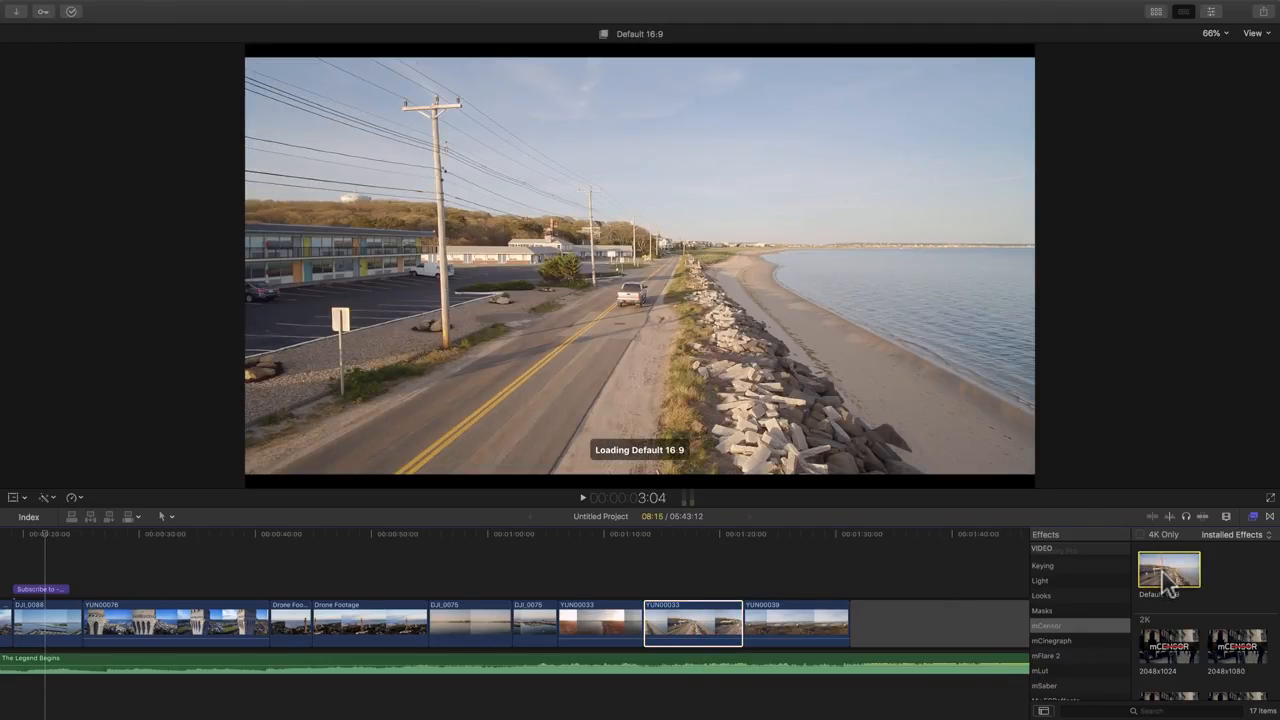
pyautogui.moveTo(1172, 585); pyautogui.dragTo(686, 632)
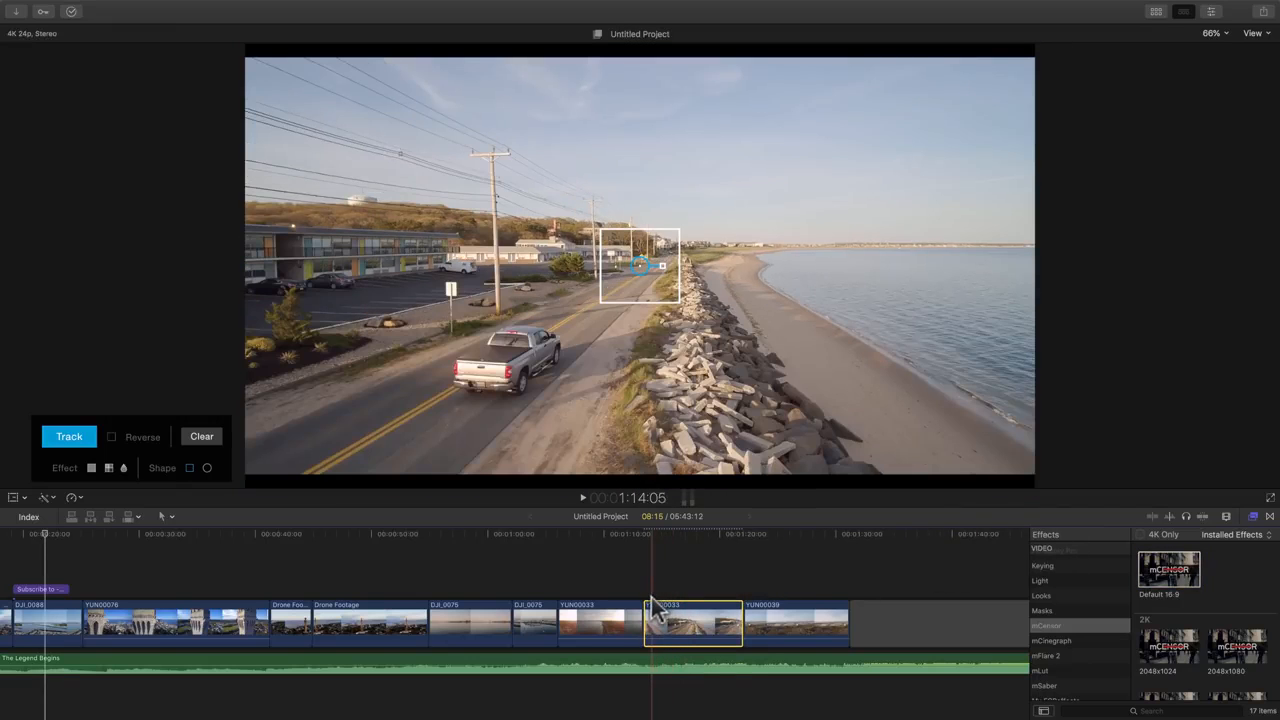
pyautogui.click(650, 603)
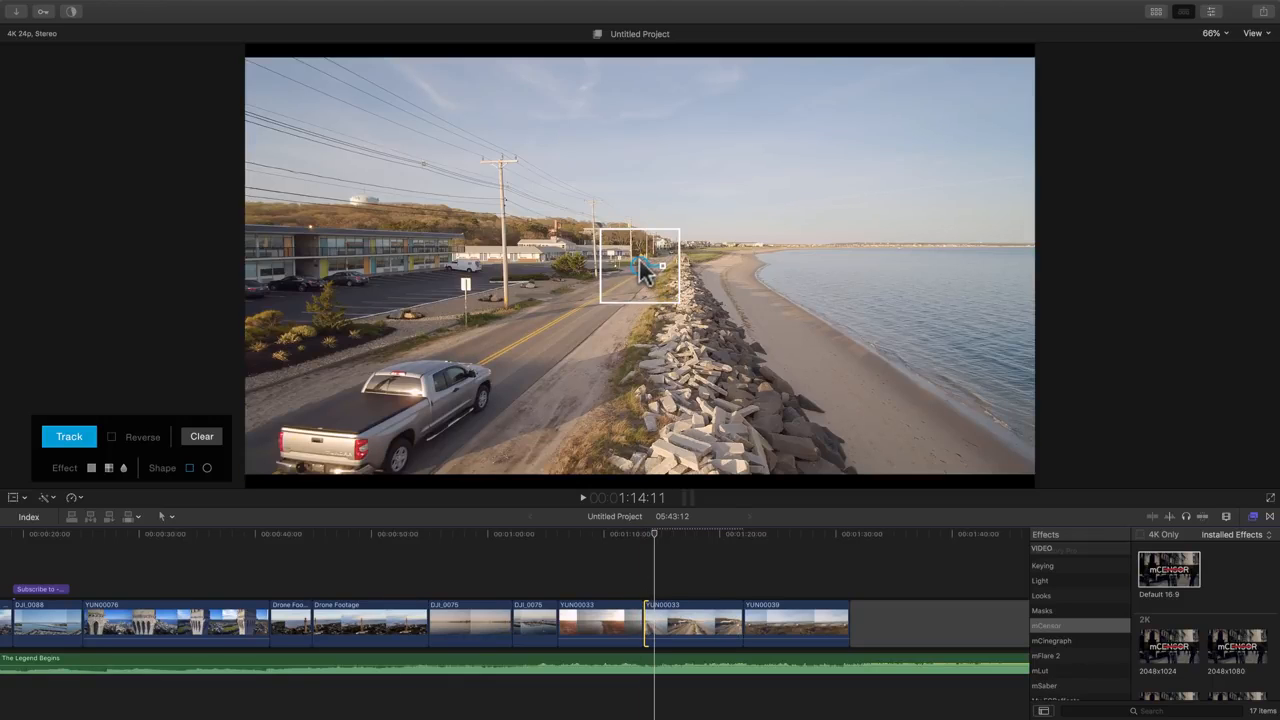
# Step: Move the censor box onto the silver pickup's rear license plate and shrink it to cover just the plate
pyautogui.click(643, 270)
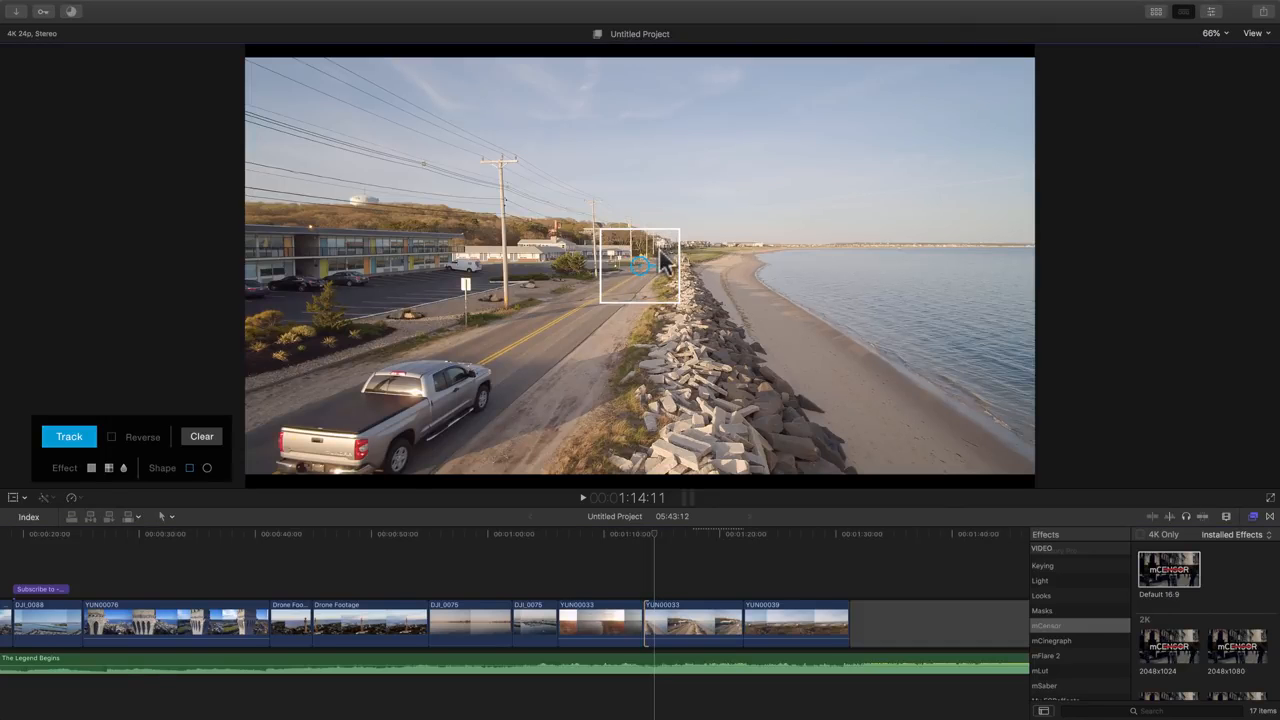
pyautogui.moveTo(660, 262); pyautogui.dragTo(322, 438)
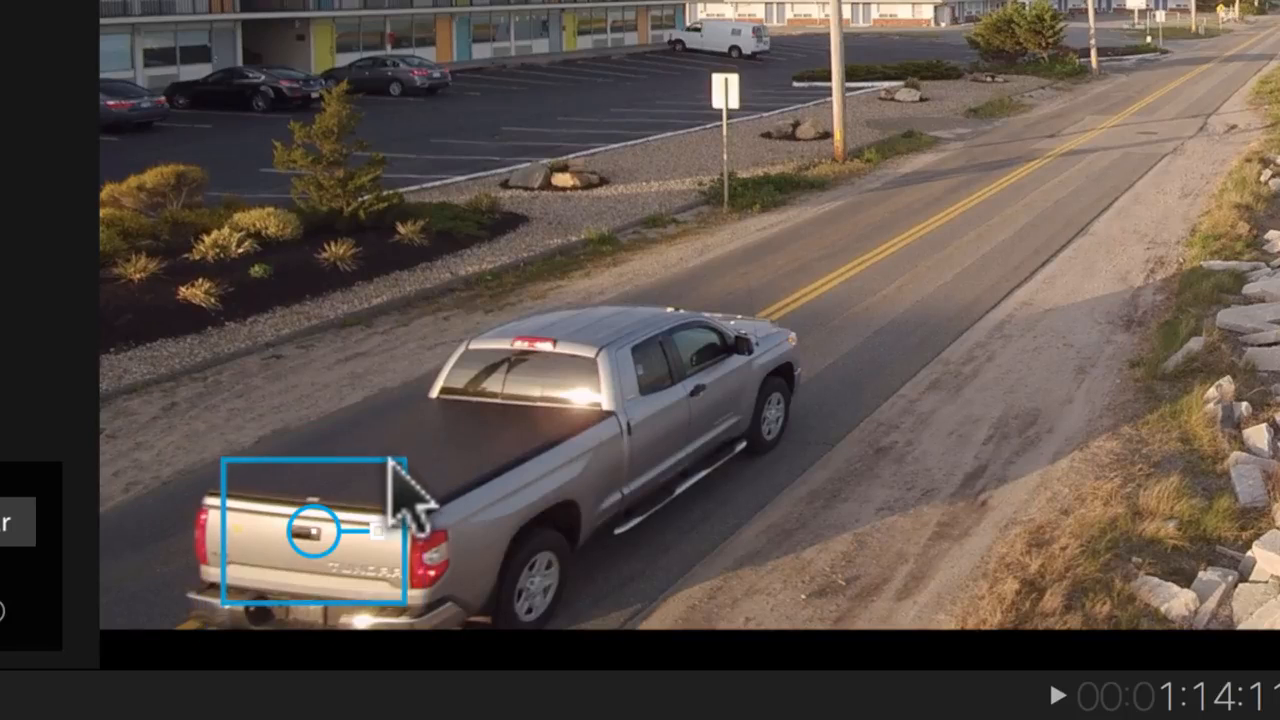
pyautogui.moveTo(390, 460); pyautogui.dragTo(298, 600)
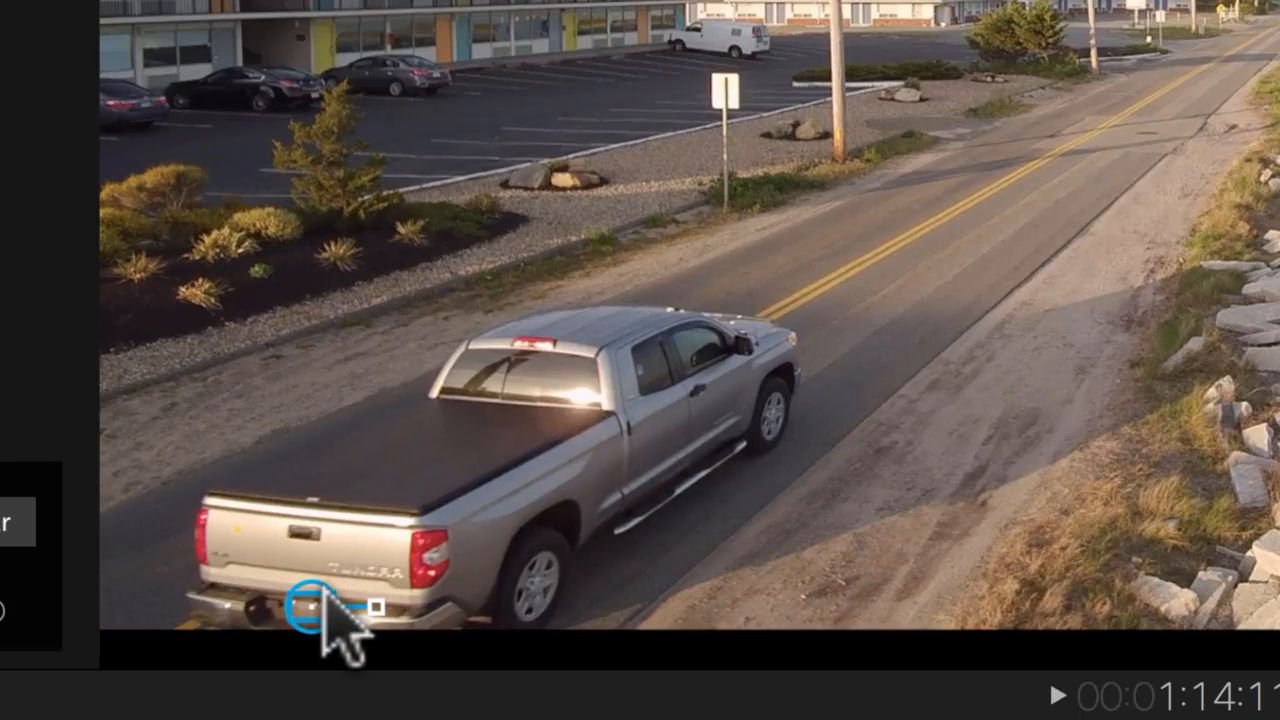
pyautogui.moveTo(302, 592); pyautogui.dragTo(298, 594)
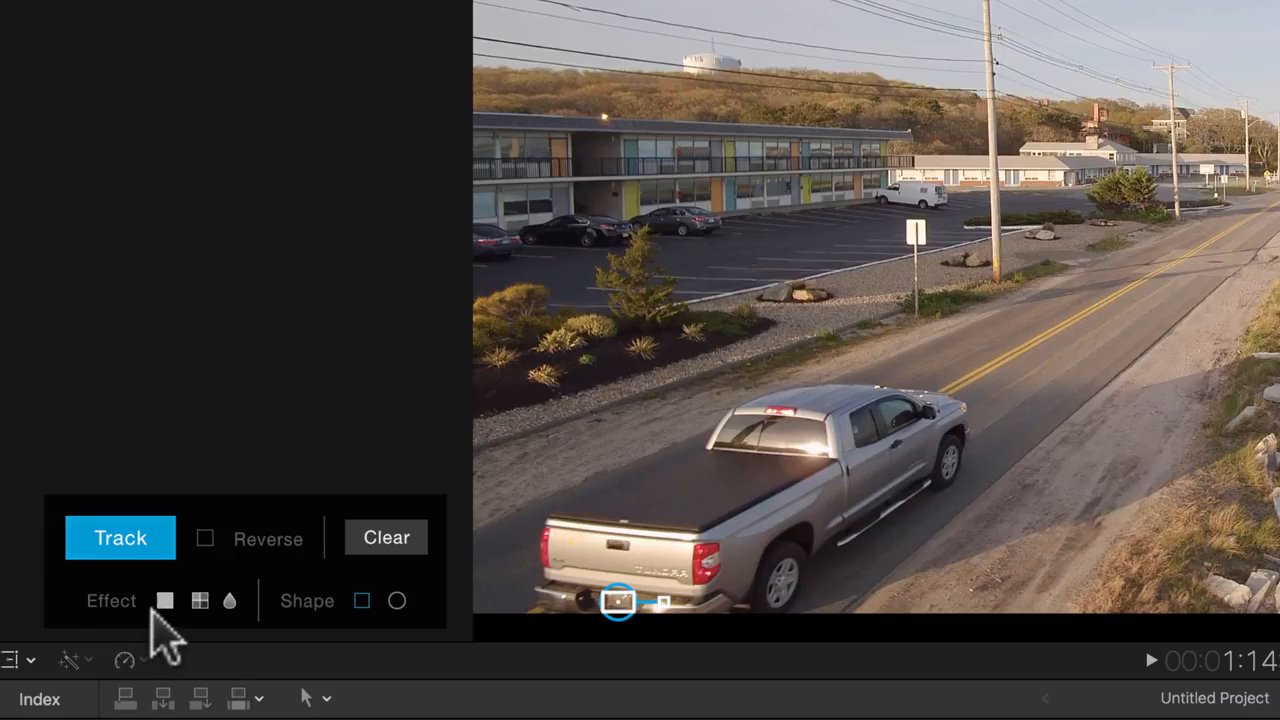
# Step: Compare the censor styles, choose the droplet blur effect and track the license plate forward through the clip
pyautogui.click(228, 602)
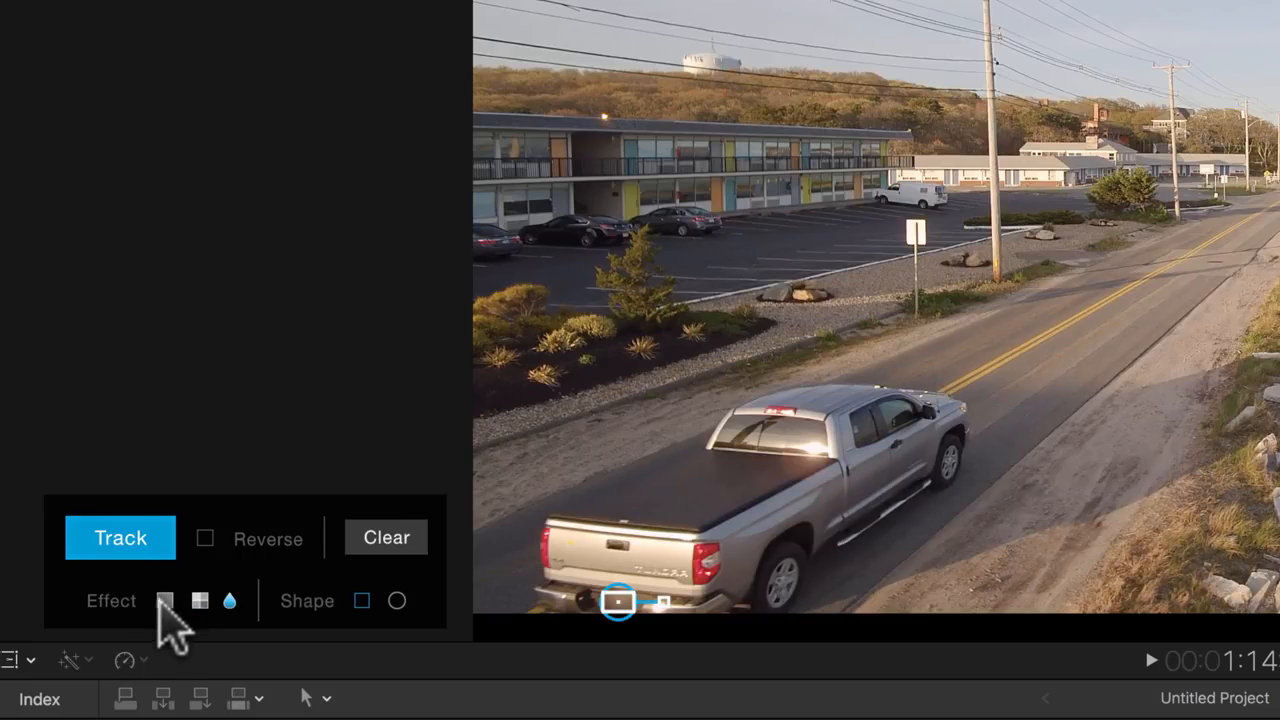
pyautogui.click(163, 599)
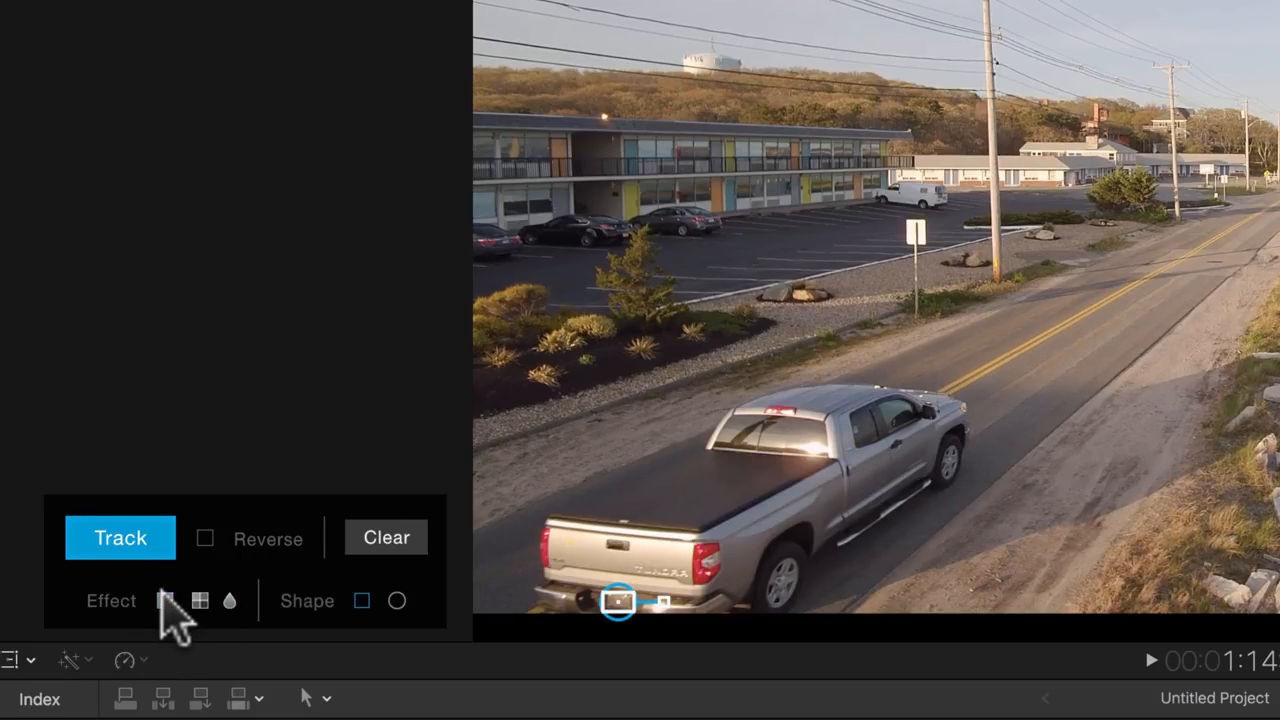
pyautogui.click(229, 599)
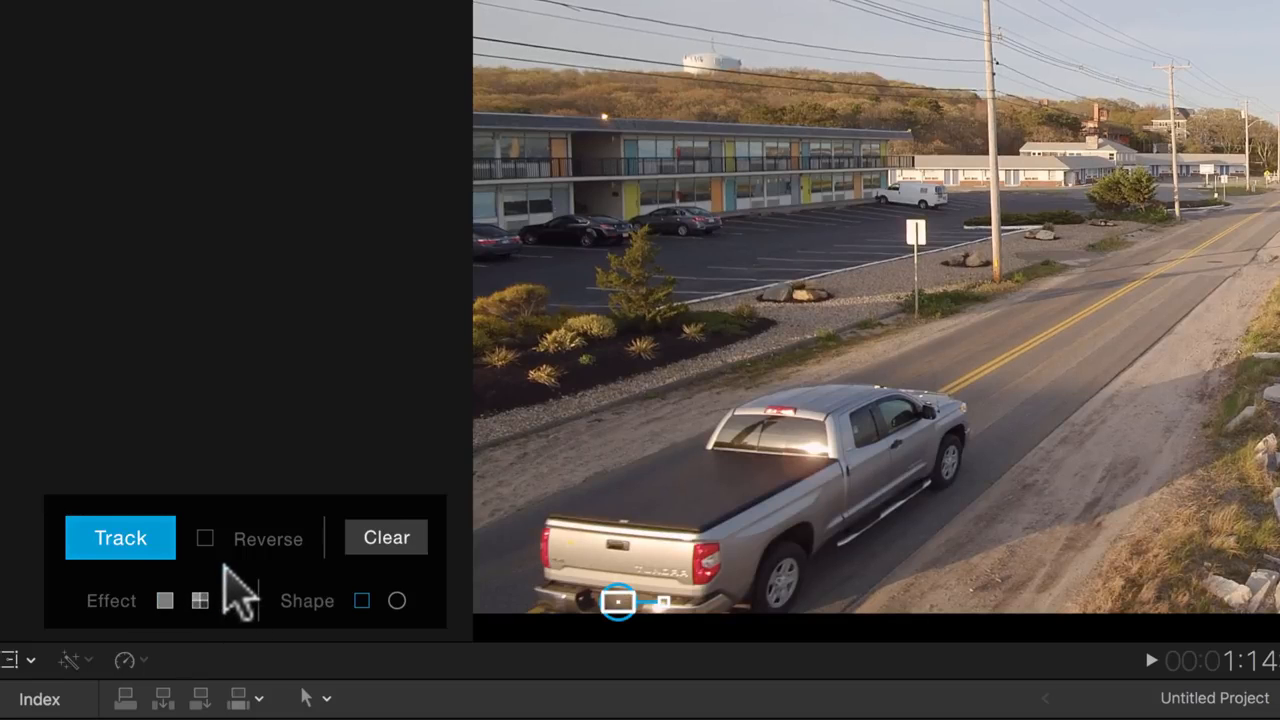
pyautogui.click(118, 545)
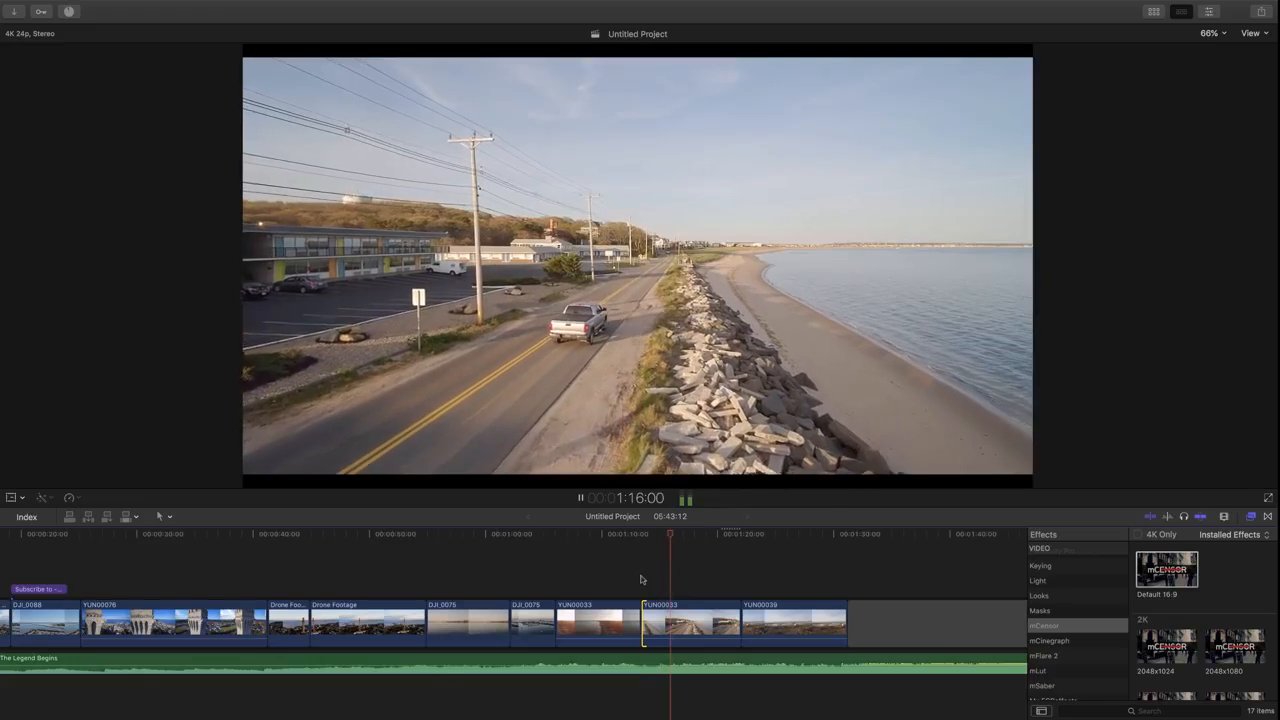
# Step: Play the tracked clip in short stretches up to 1:19:05 to check that the blur follows the plate
pyautogui.press('space')
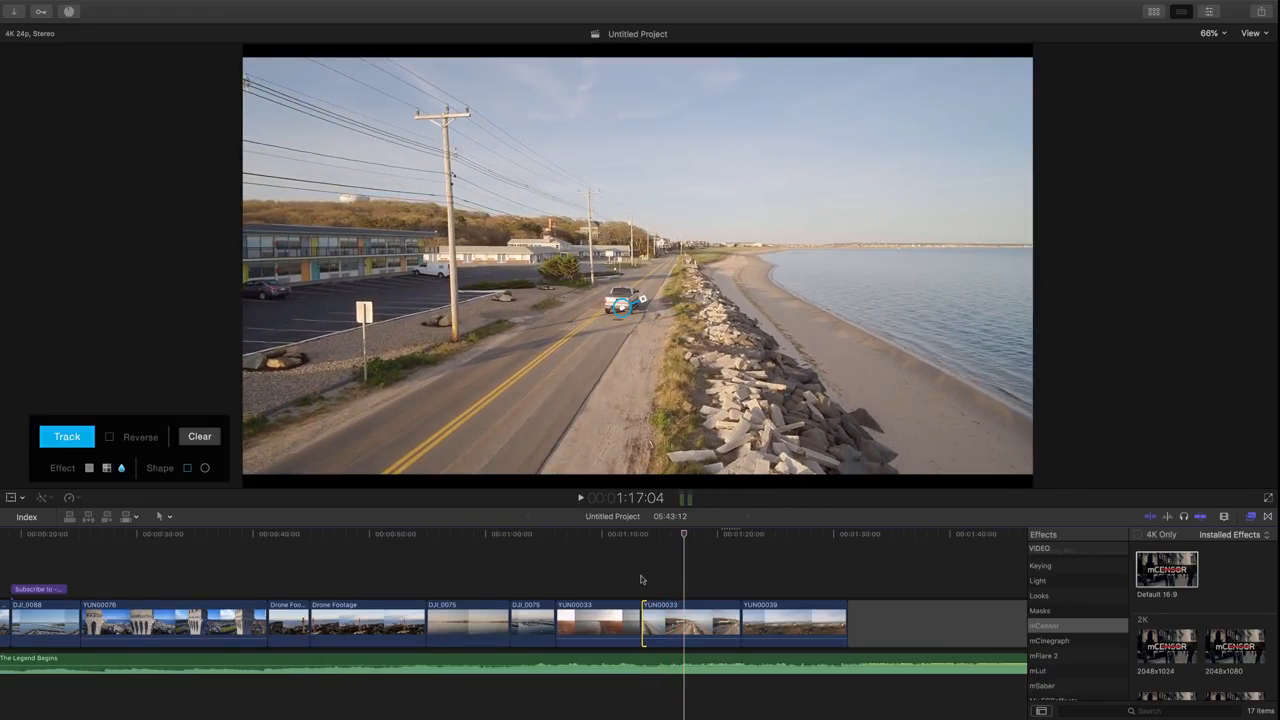
pyautogui.press('space')
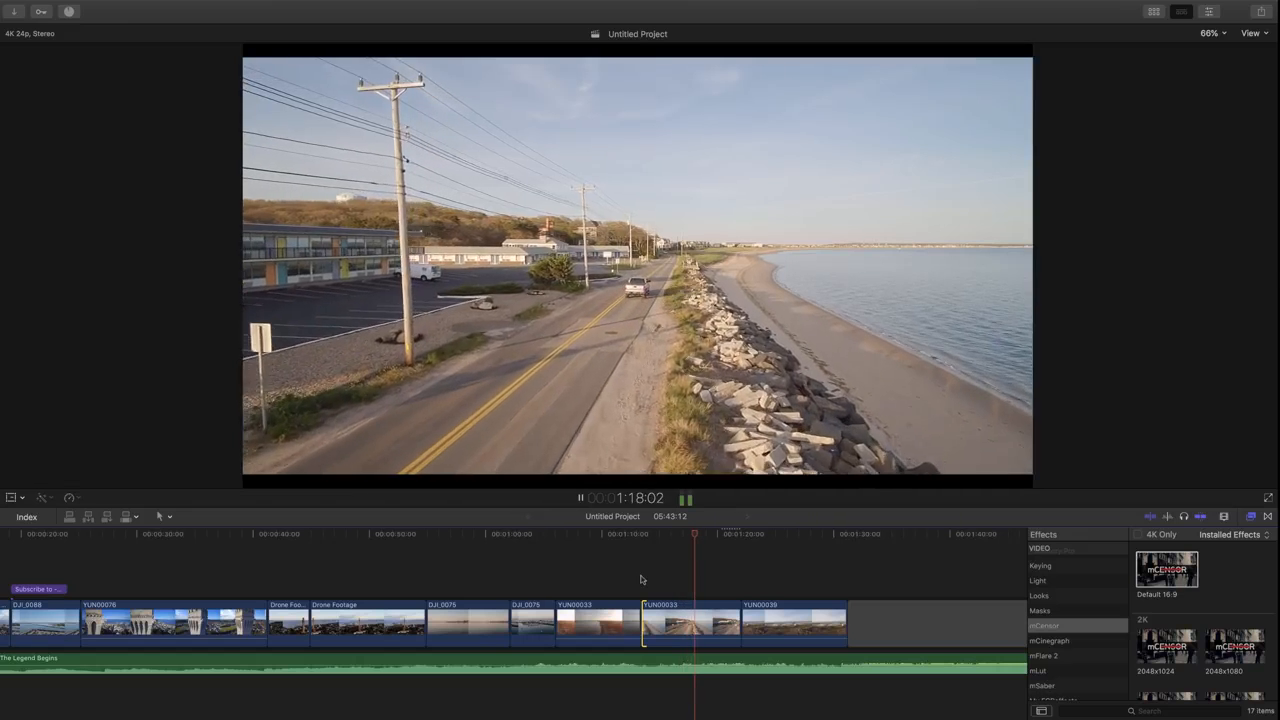
pyautogui.press('space')
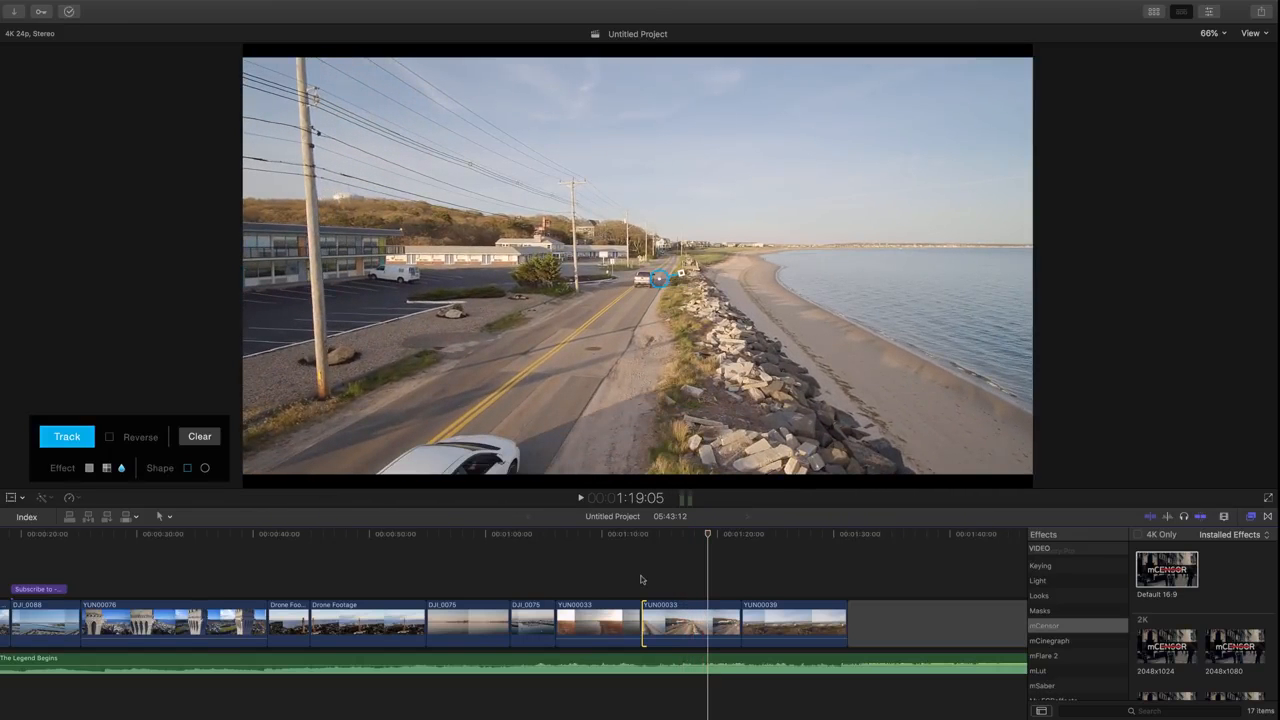
# Step: Switch to Safari, open the mTitle 3D Halloween product page, and watch and pause its demo video
pyautogui.press('super+Tab')
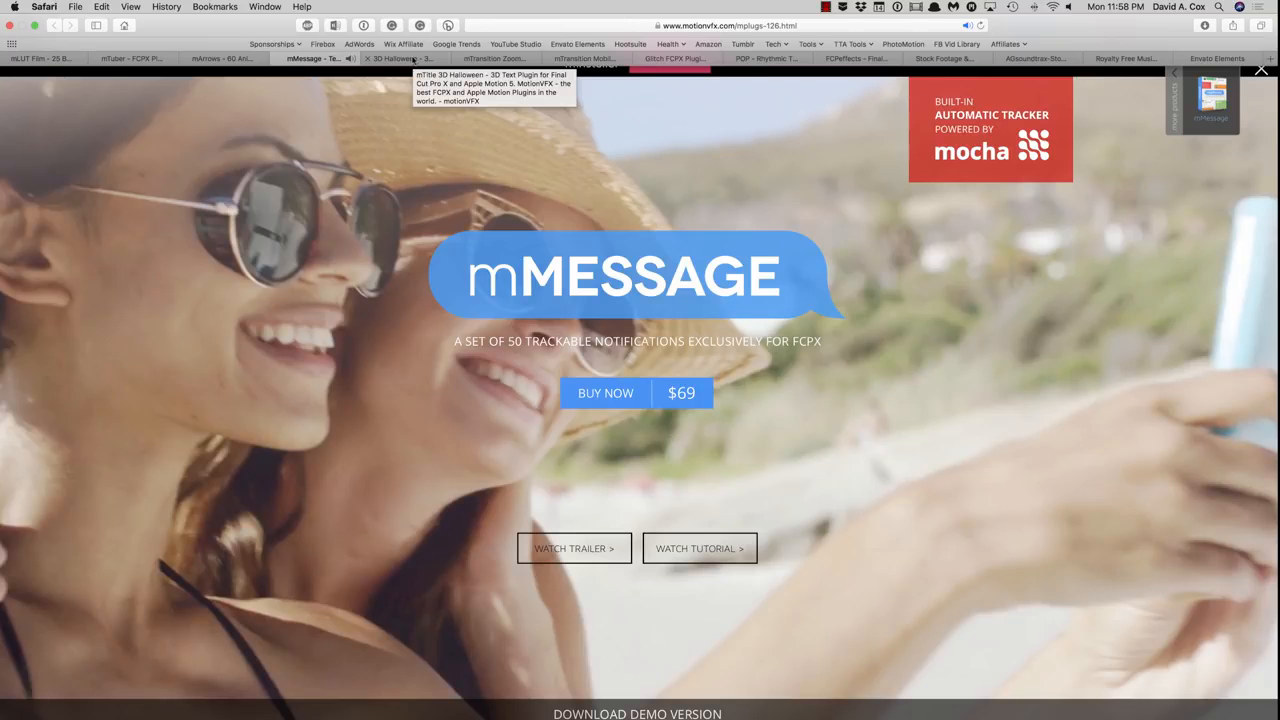
pyautogui.click(412, 60)
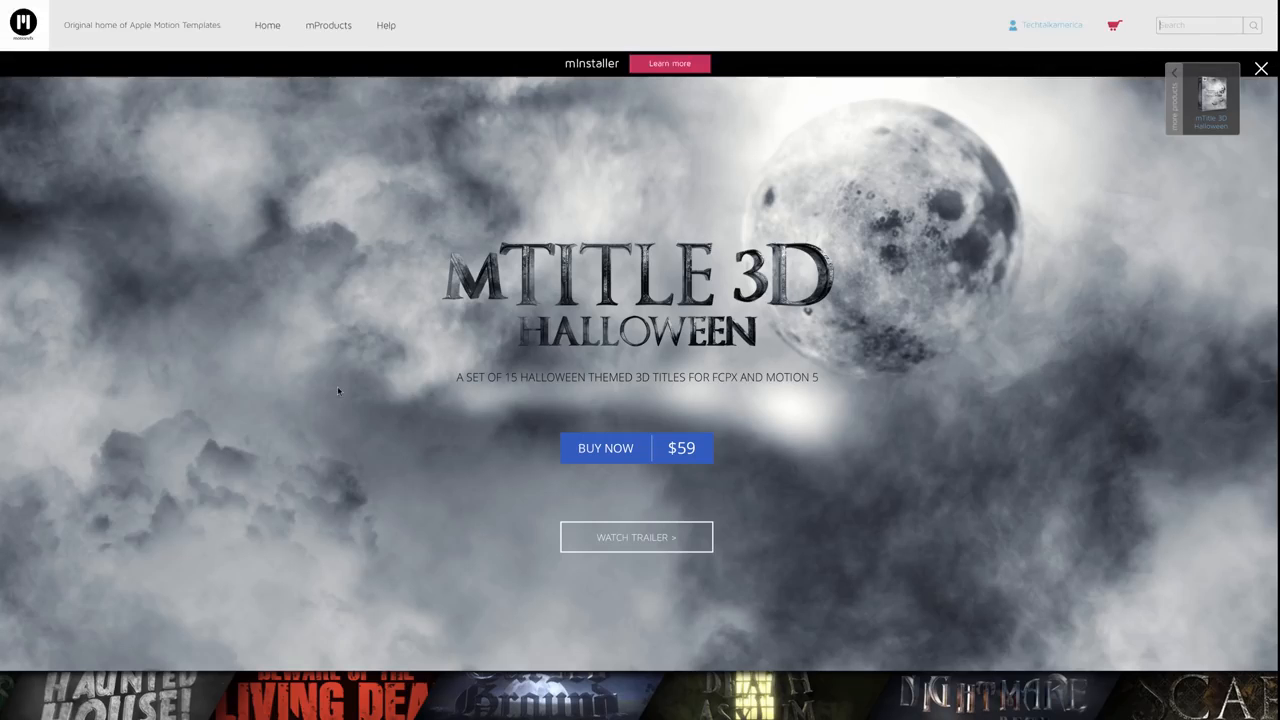
pyautogui.scroll(-6, 331, 531)
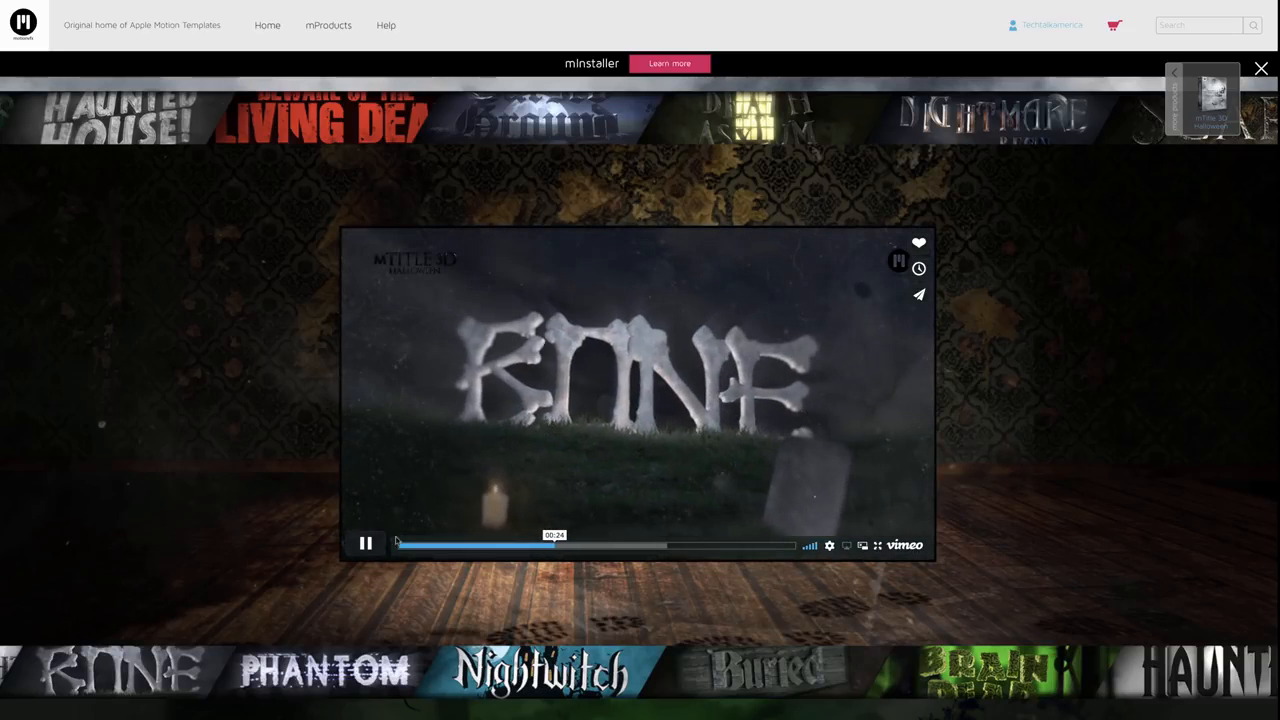
pyautogui.click(366, 546)
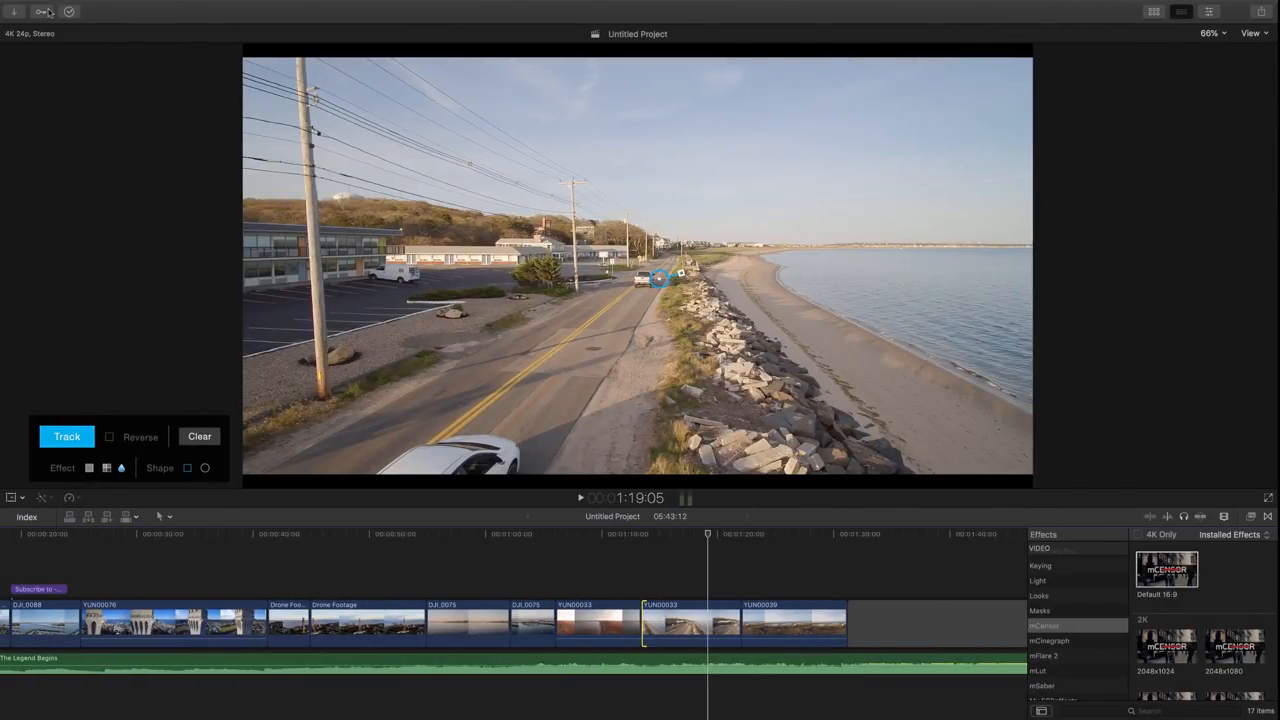
# Step: Return to Final Cut Pro, bring back the titles browser and show the mTitle 3D Halloween category
pyautogui.click(1154, 12)
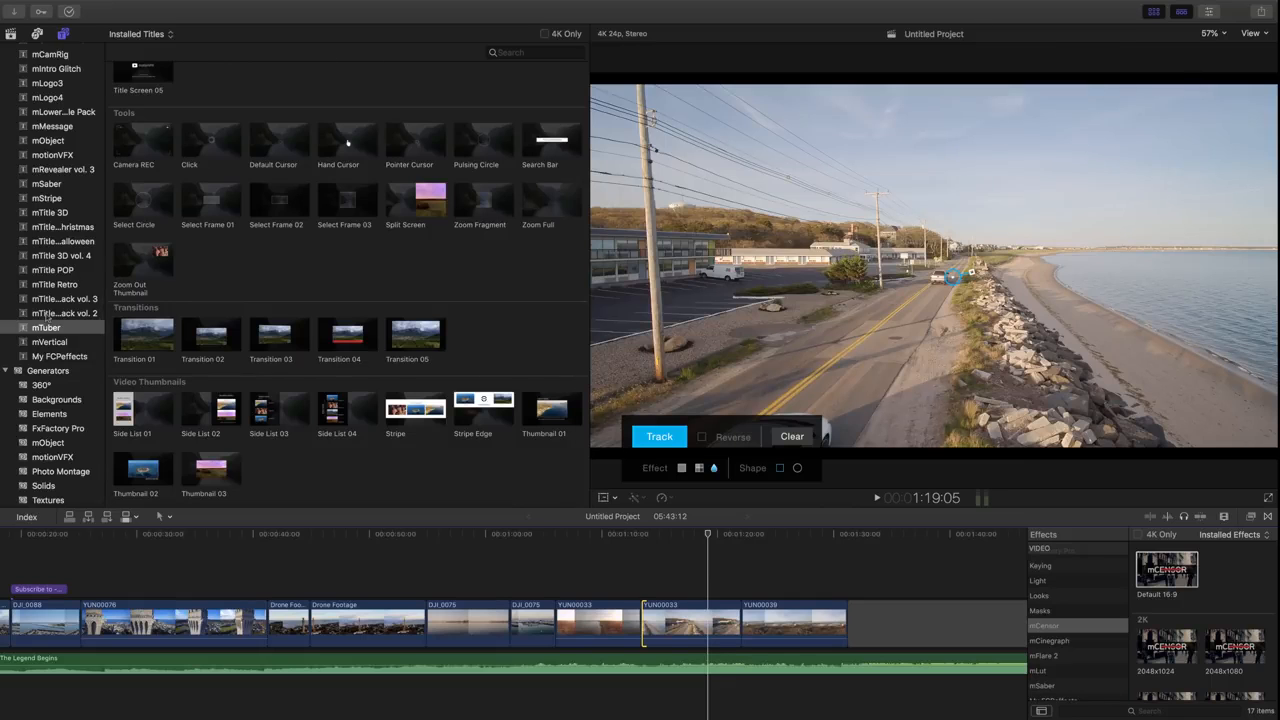
pyautogui.scroll(2, 45, 263)
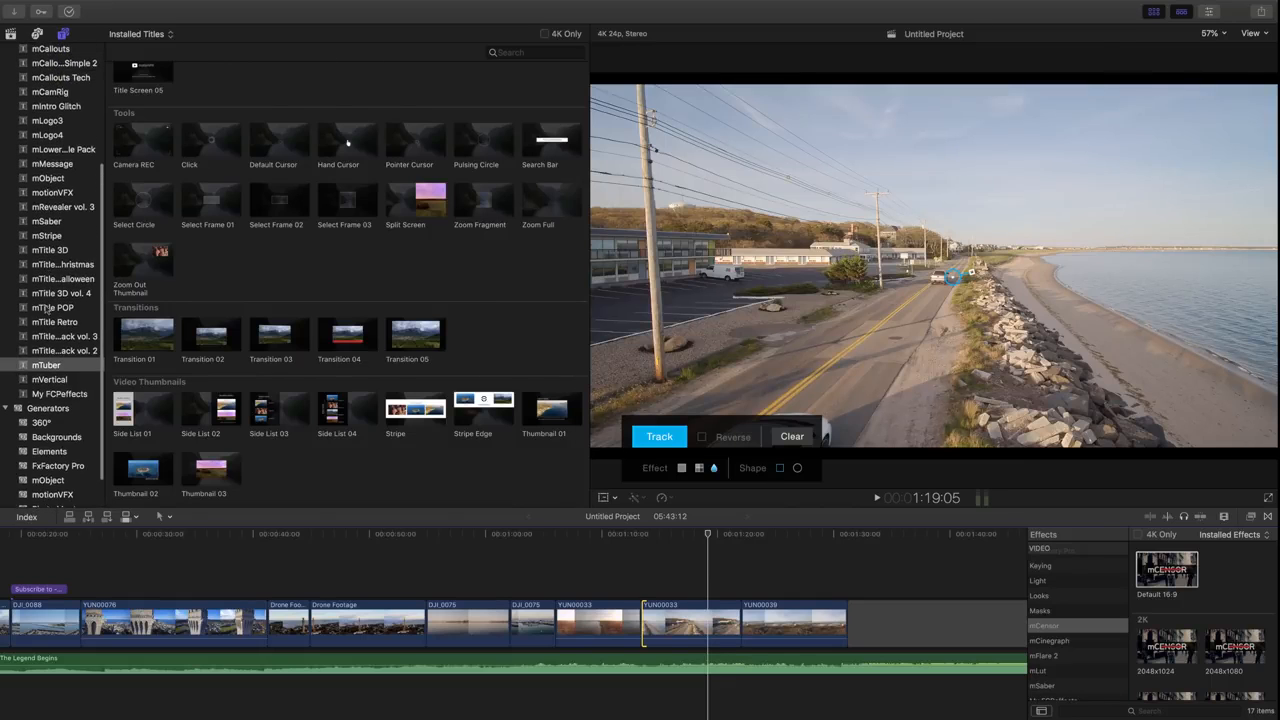
pyautogui.scroll(5, 45, 308)
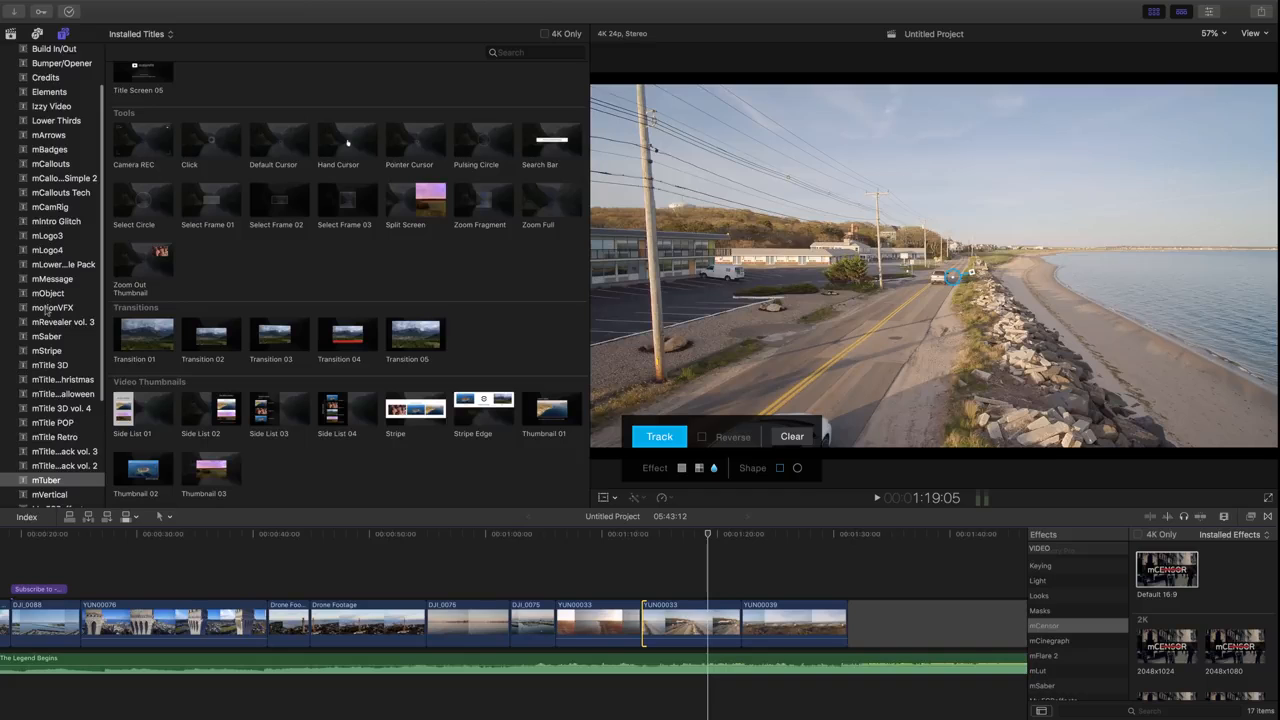
pyautogui.scroll(3, 60, 280)
pyautogui.scroll(-5, 58, 330)
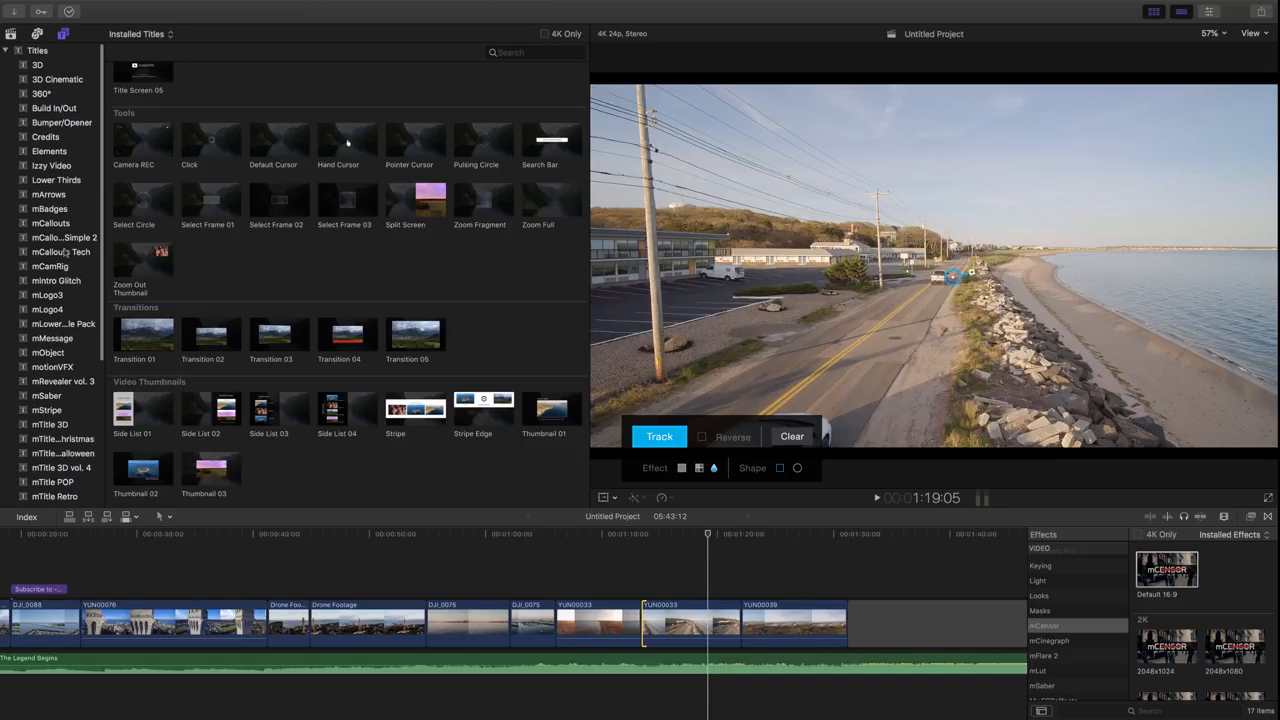
pyautogui.click(54, 368)
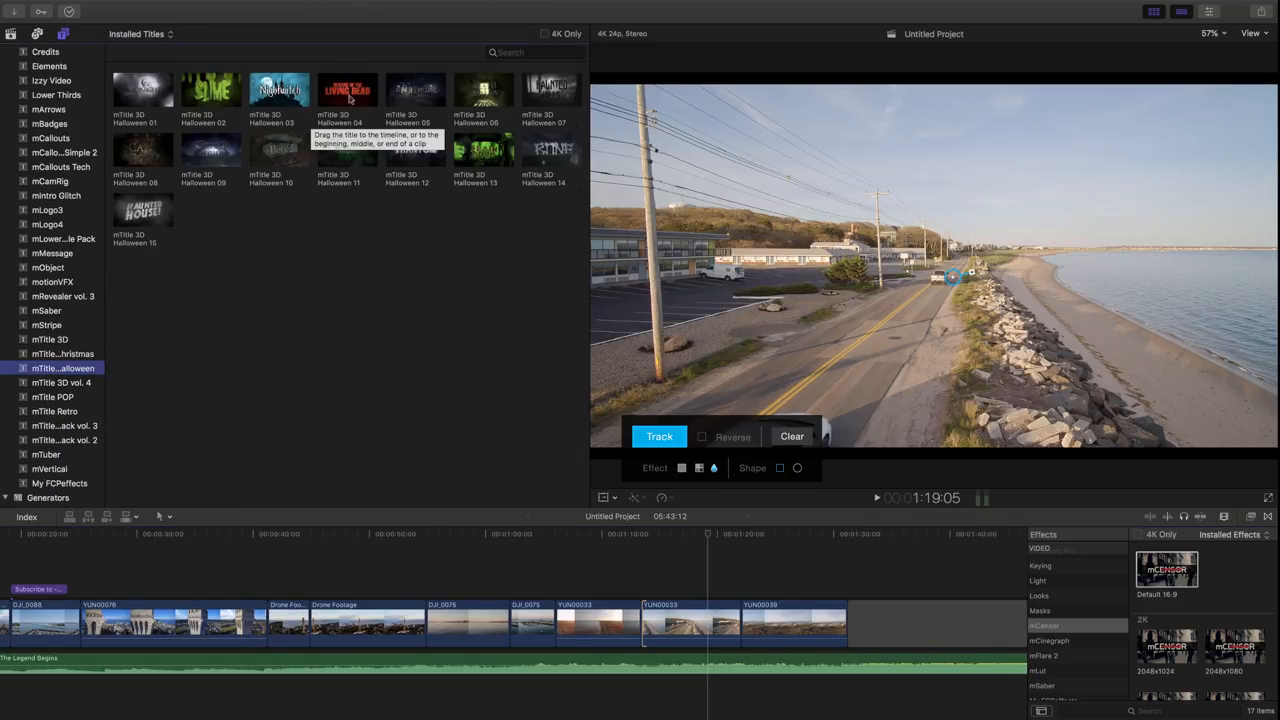
# Step: Preview the Halloween 02 and 01 titles, and add mTitle 3D Halloween 01 above the gap after the YUN00039 clip
pyautogui.click(213, 90)
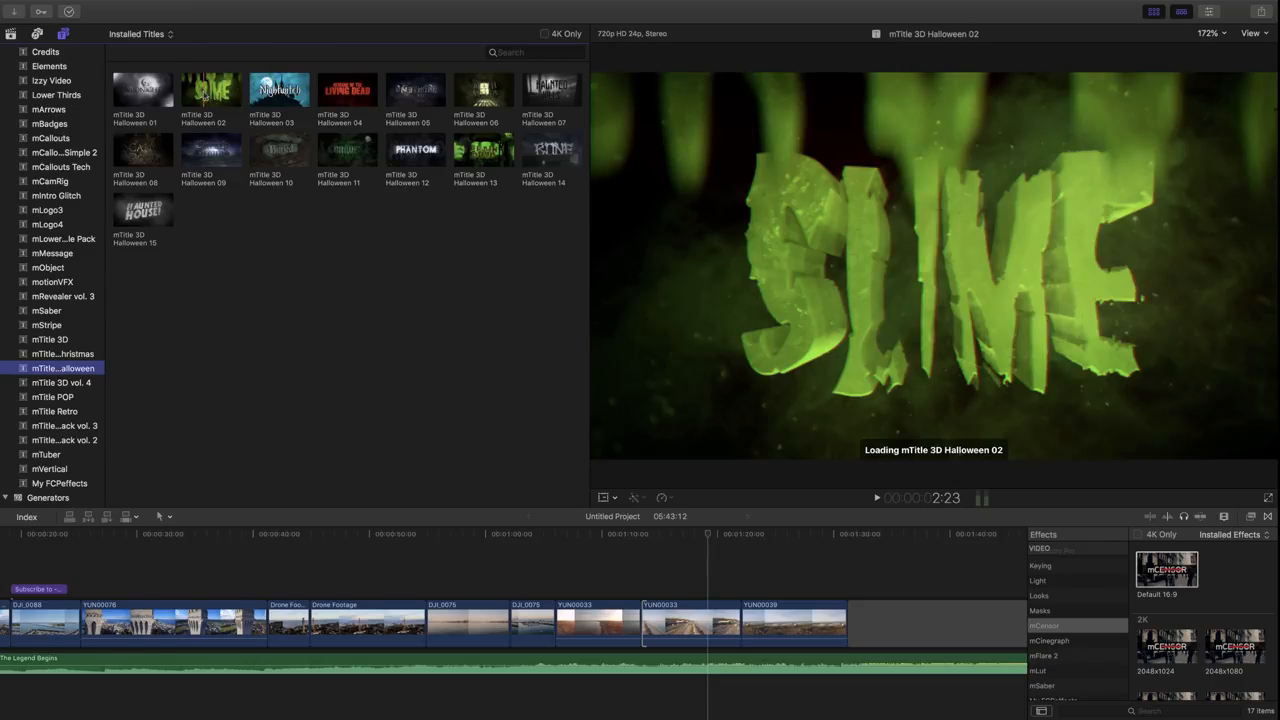
pyautogui.click(130, 88)
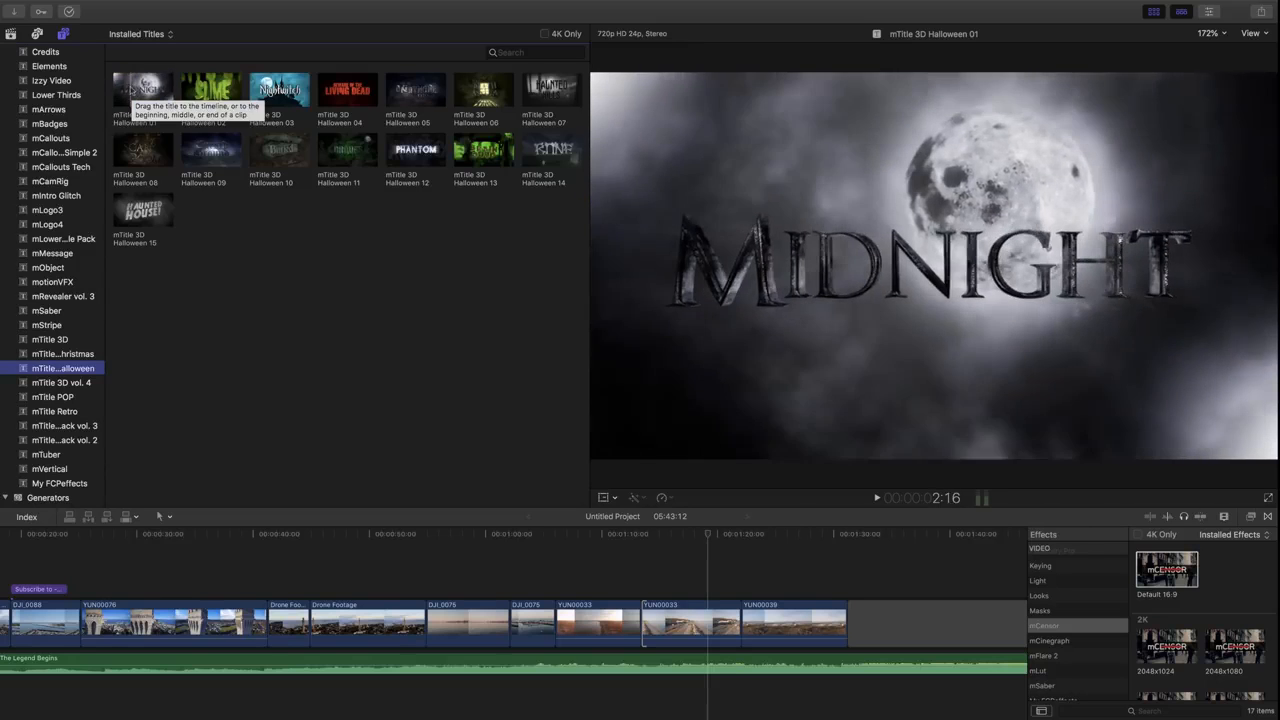
pyautogui.moveTo(124, 90); pyautogui.dragTo(862, 592)
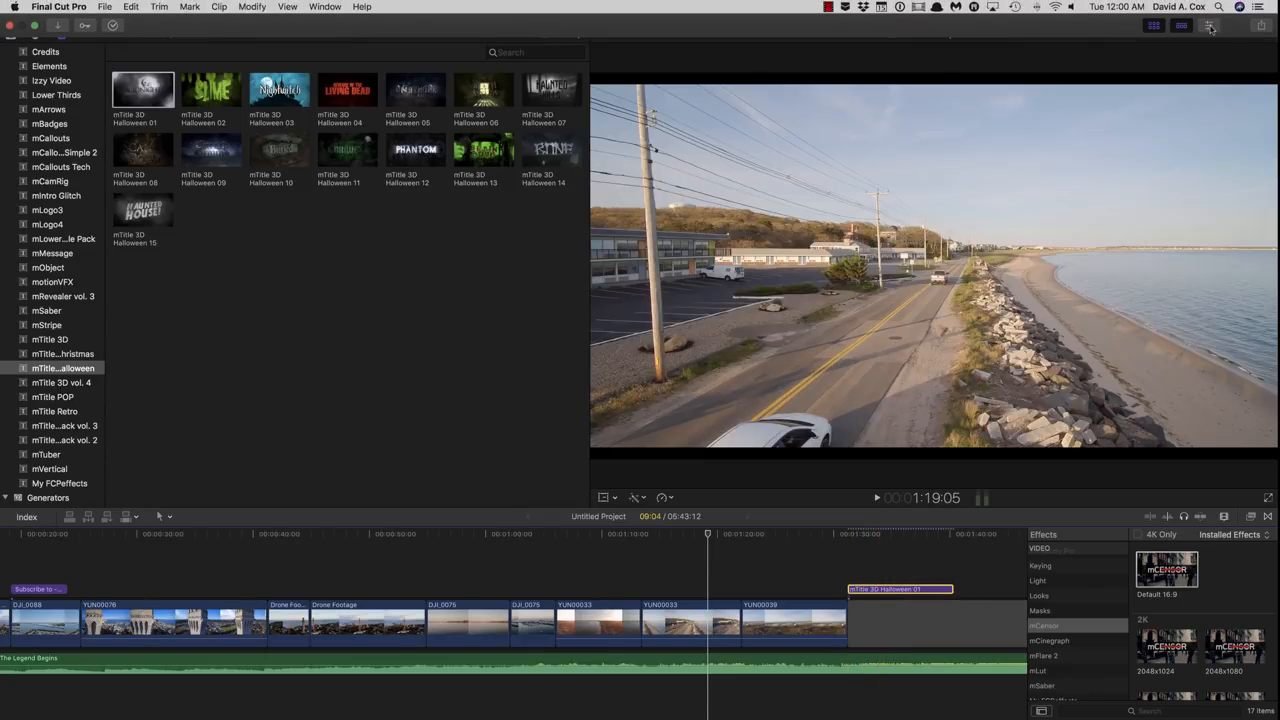
# Step: Show the inspector for the mTitle 3D Halloween 01 title and replace its text with a production credit using the creator's name
pyautogui.click(1209, 27)
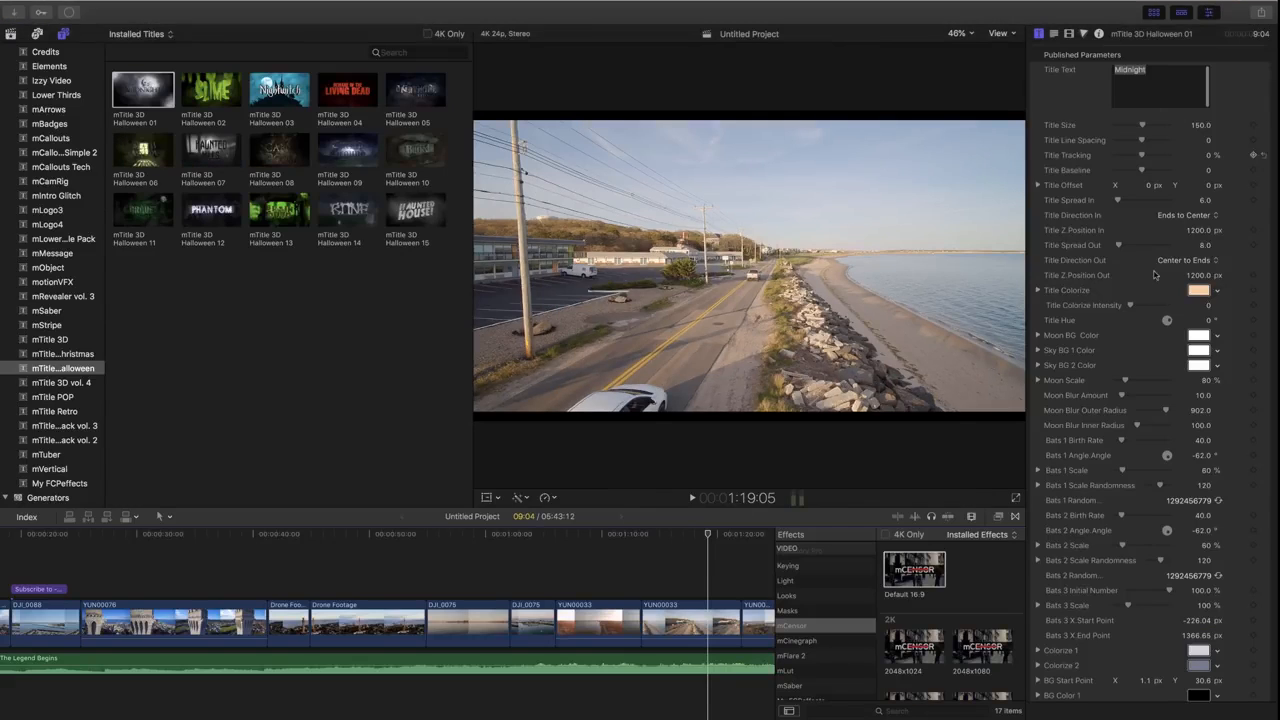
pyautogui.hscroll(5, 560, 601)
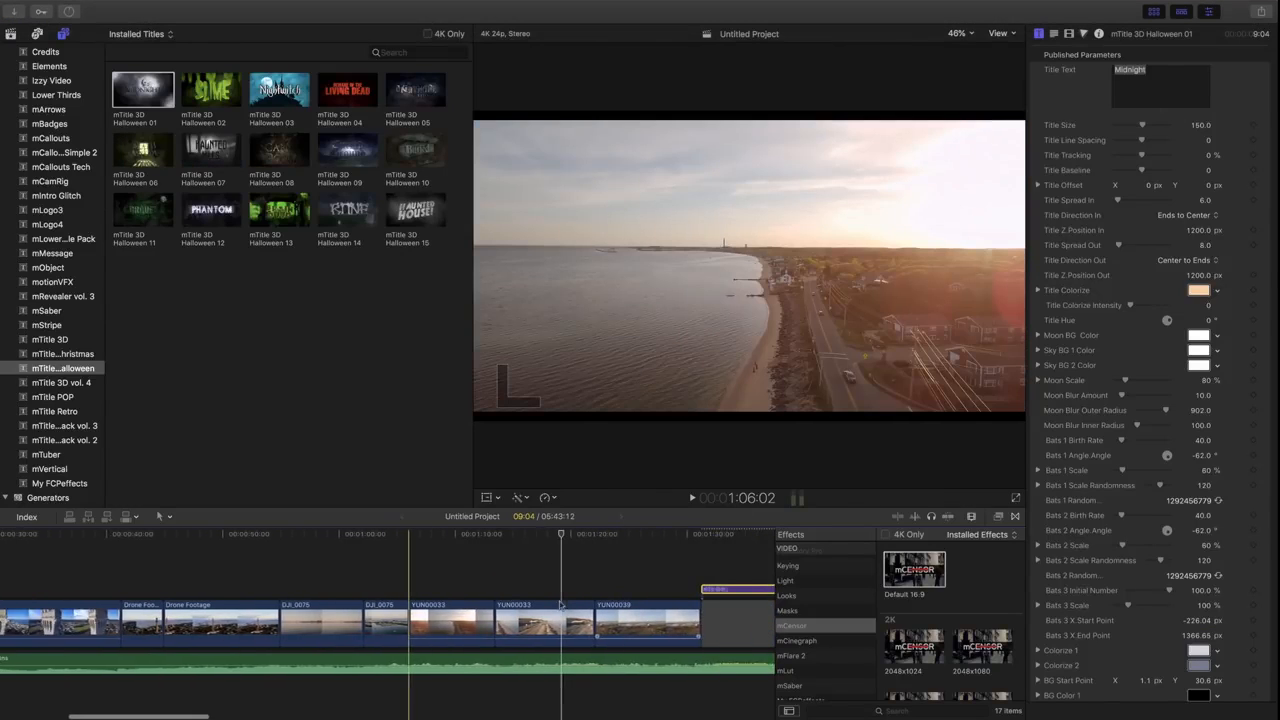
pyautogui.click(608, 592)
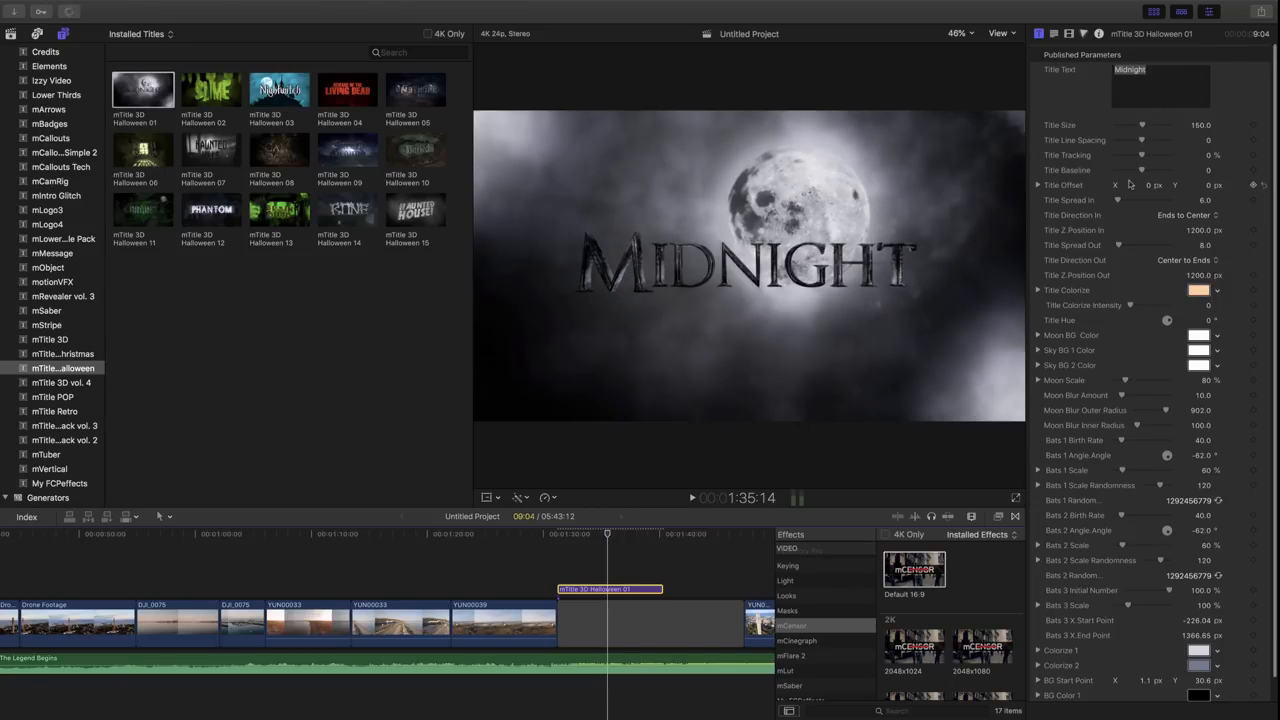
pyautogui.click(1130, 69)
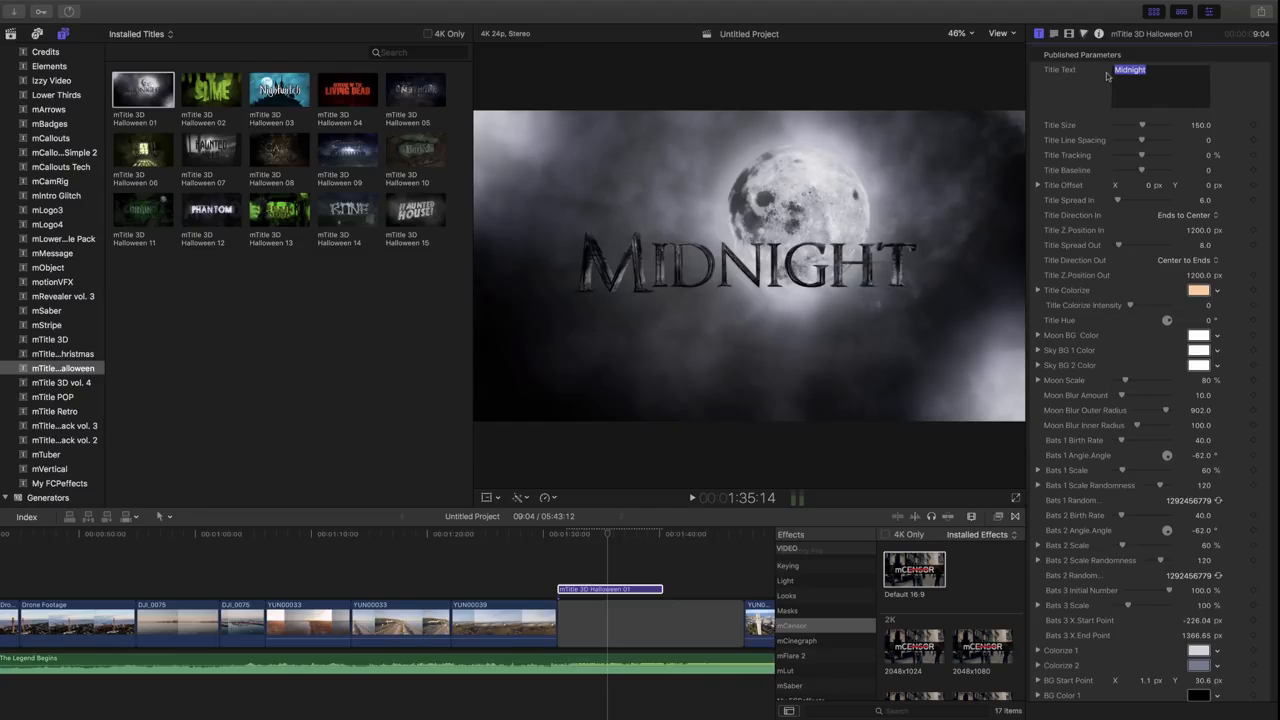
pyautogui.write('A David A> C')
pyautogui.press('BackSpace')
pyautogui.press('BackSpace')
pyautogui.press('BackSpace')
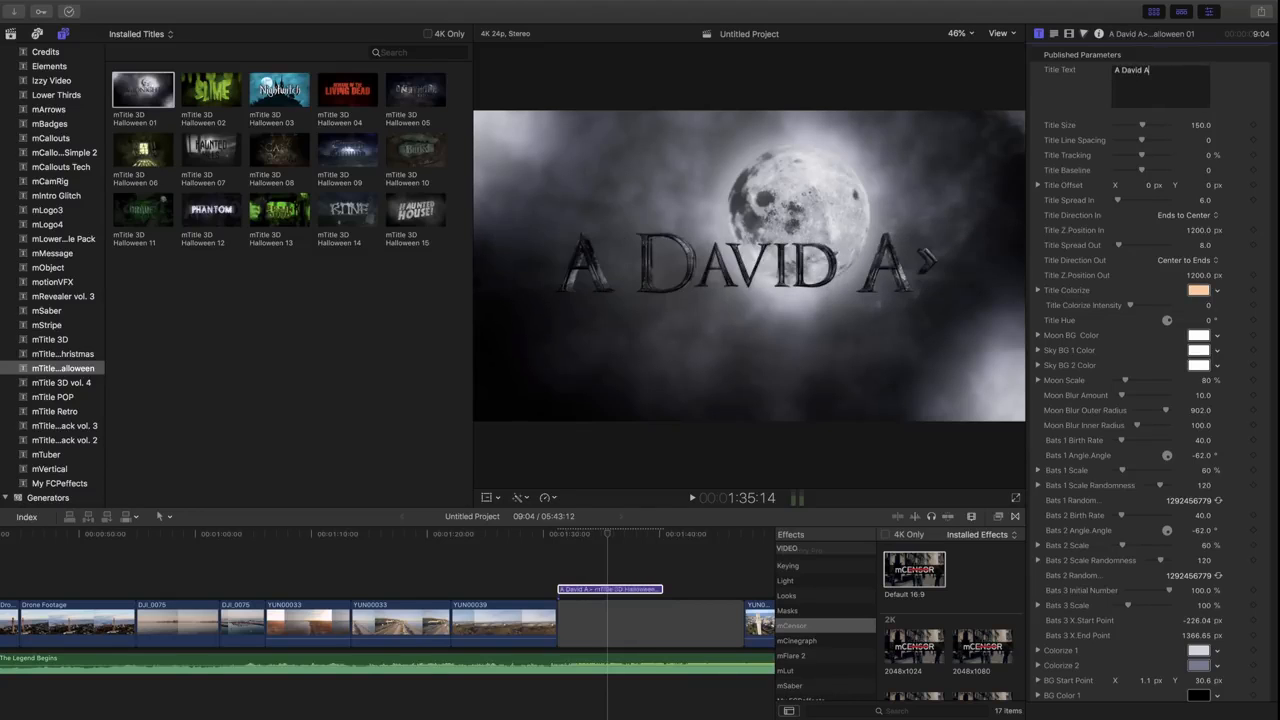
pyautogui.write('. Cox Production')
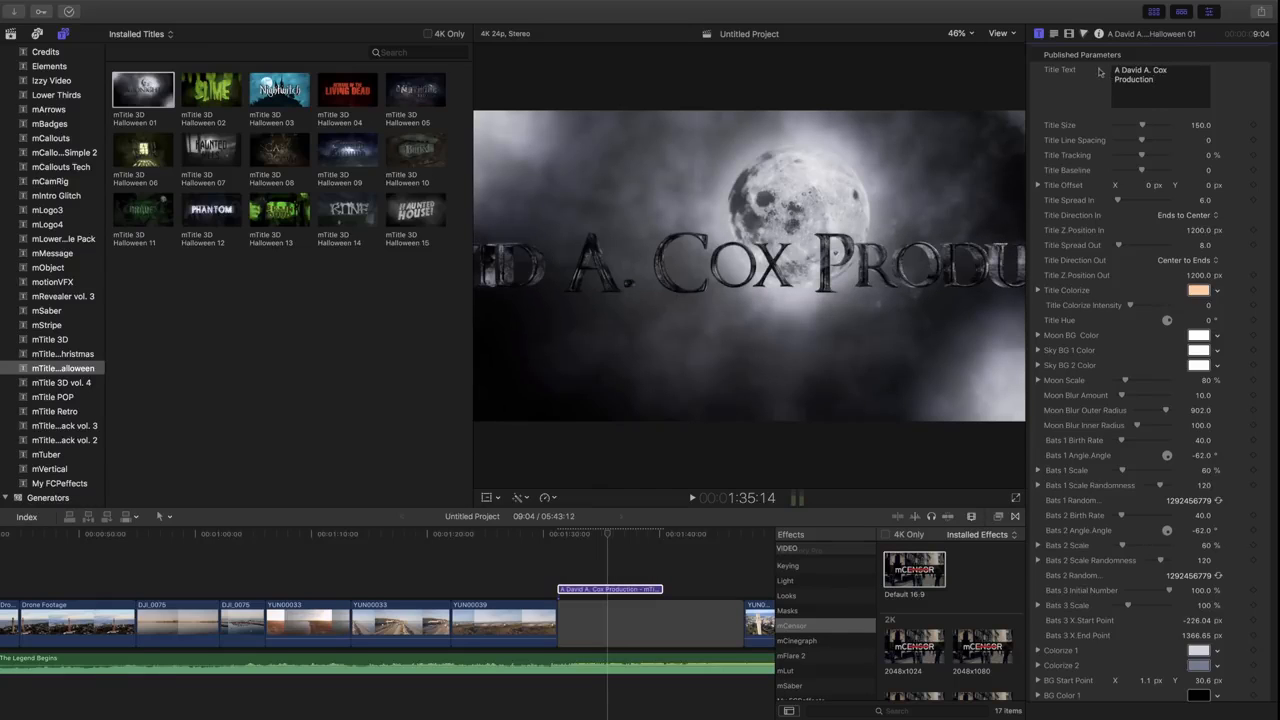
# Step: Reduce the Halloween title's size to 57 and put the word Production on a second line
pyautogui.press('super+a')
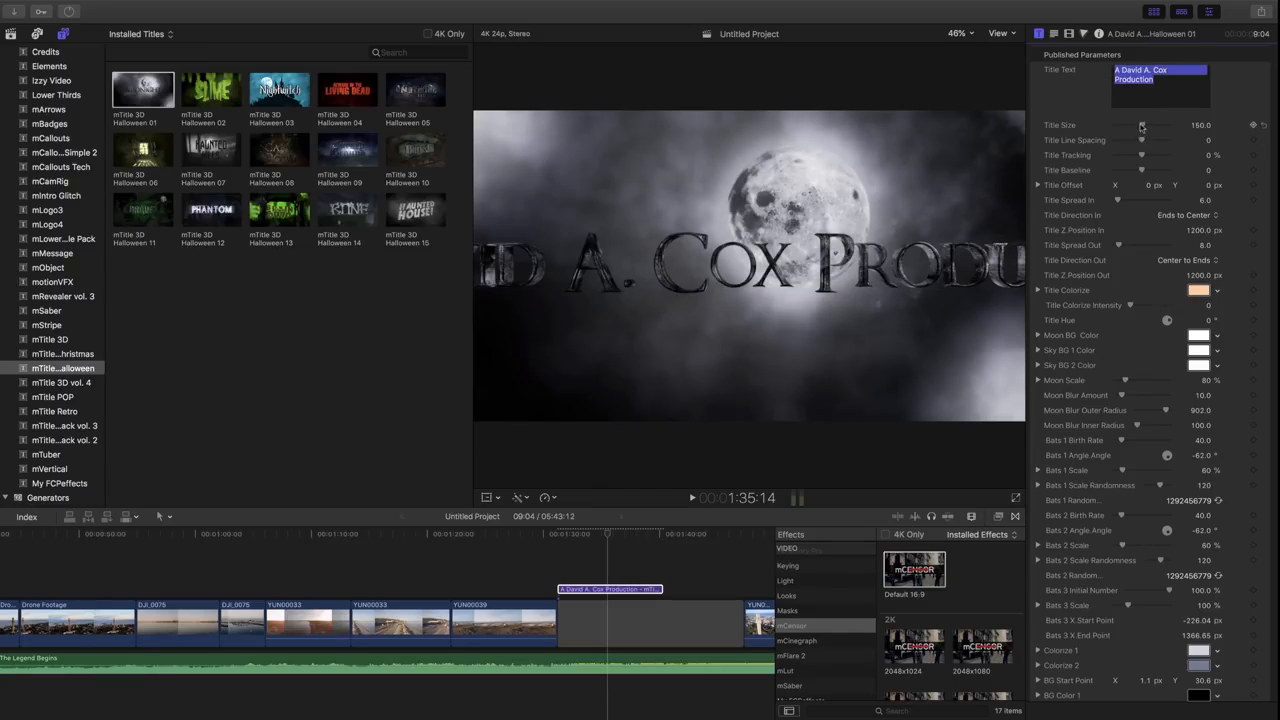
pyautogui.moveTo(1136, 126); pyautogui.dragTo(1124, 125)
pyautogui.click(1136, 79)
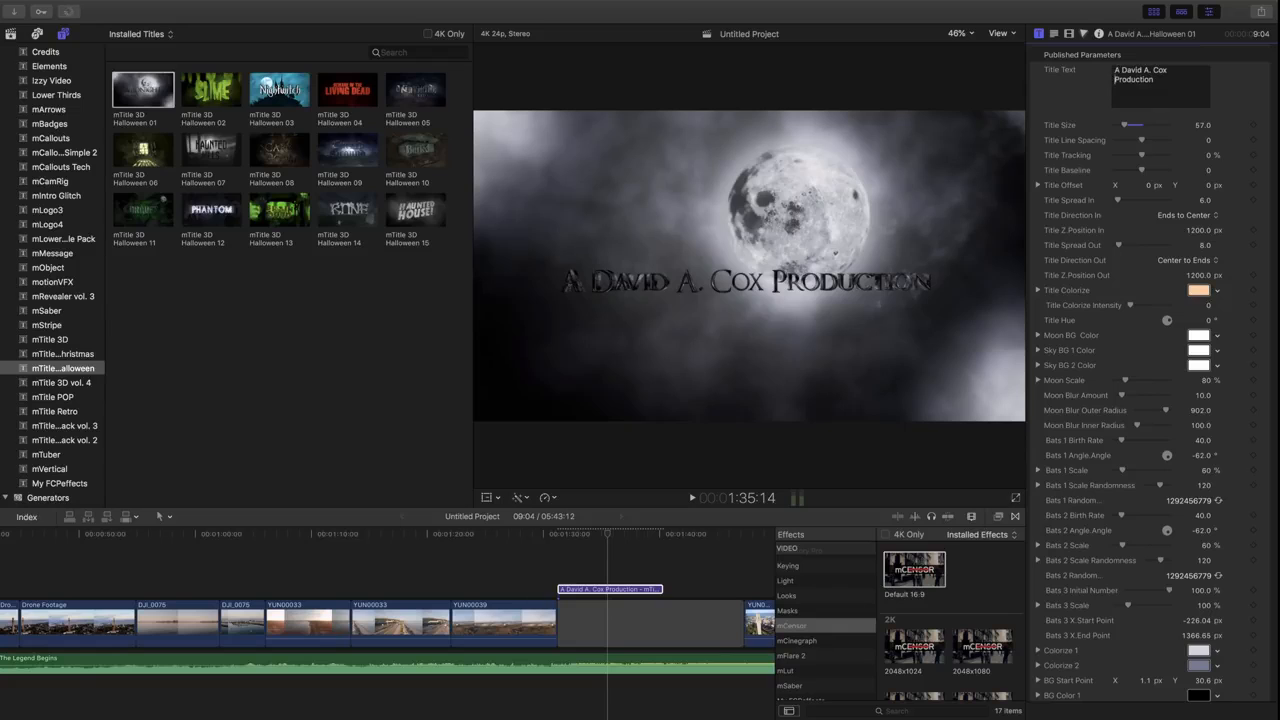
pyautogui.press('Return')
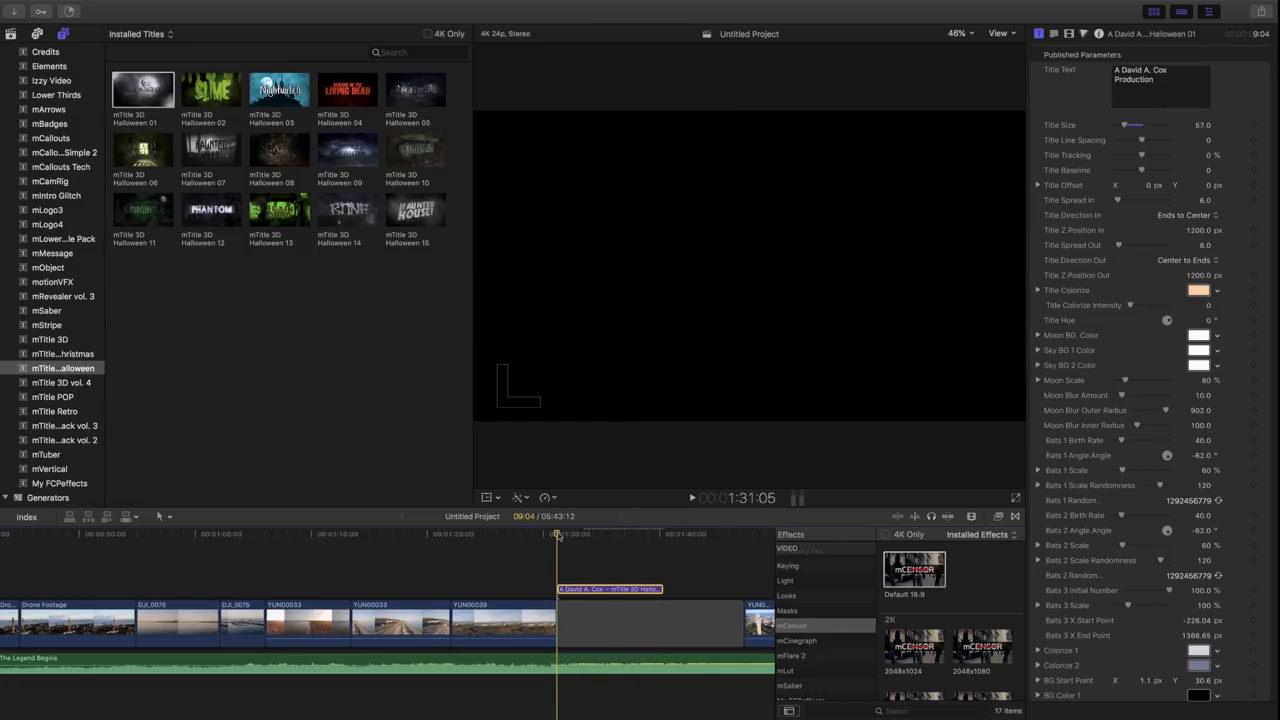
# Step: Play the Halloween title from its start to 1:38:17 and enlarge its Moon Scale to 282%
pyautogui.press('space')
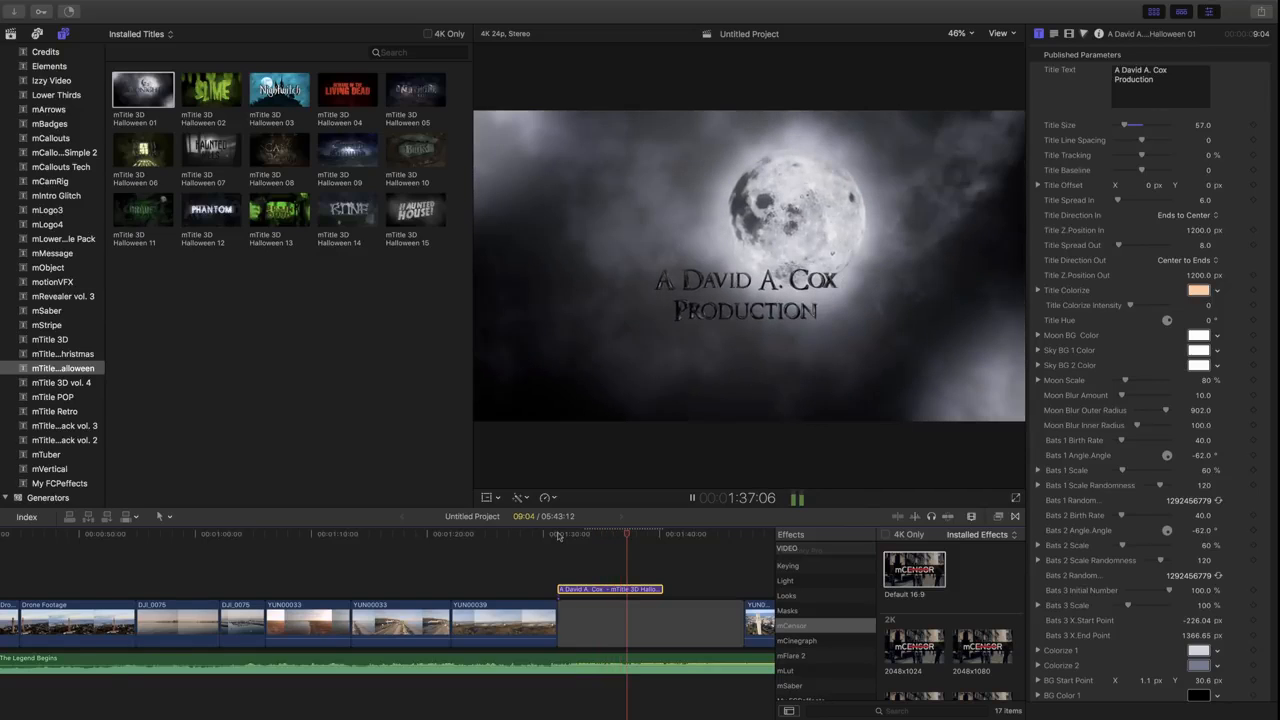
pyautogui.press('space')
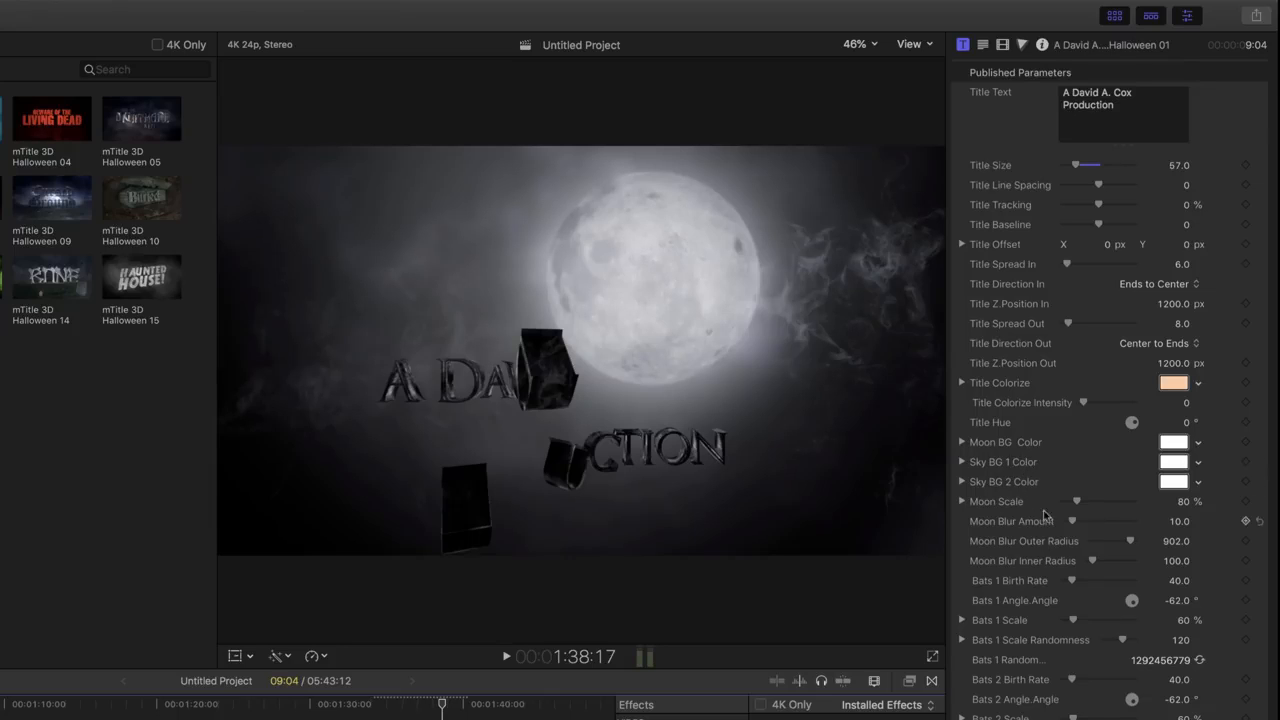
pyautogui.click(1094, 502)
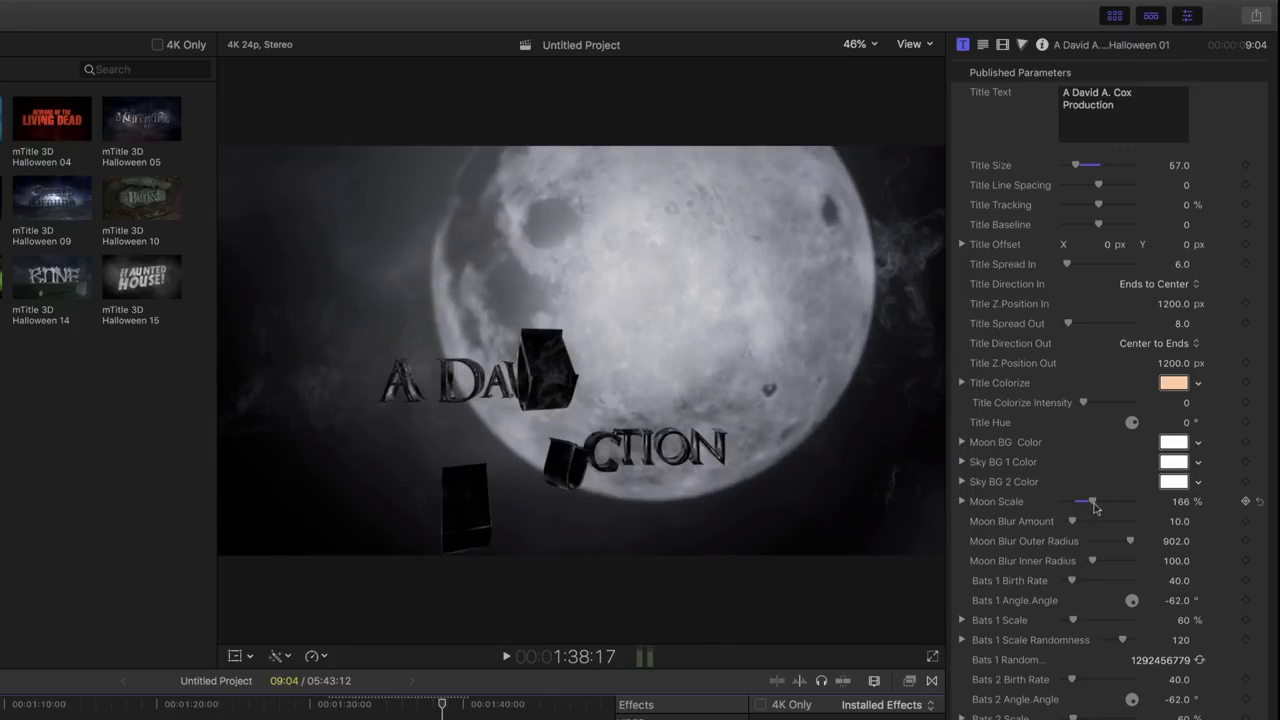
pyautogui.moveTo(1098, 507)
pyautogui.mouseDown()
pyautogui.moveTo(1081, 503)
pyautogui.moveTo(1116, 507)
pyautogui.mouseUp()
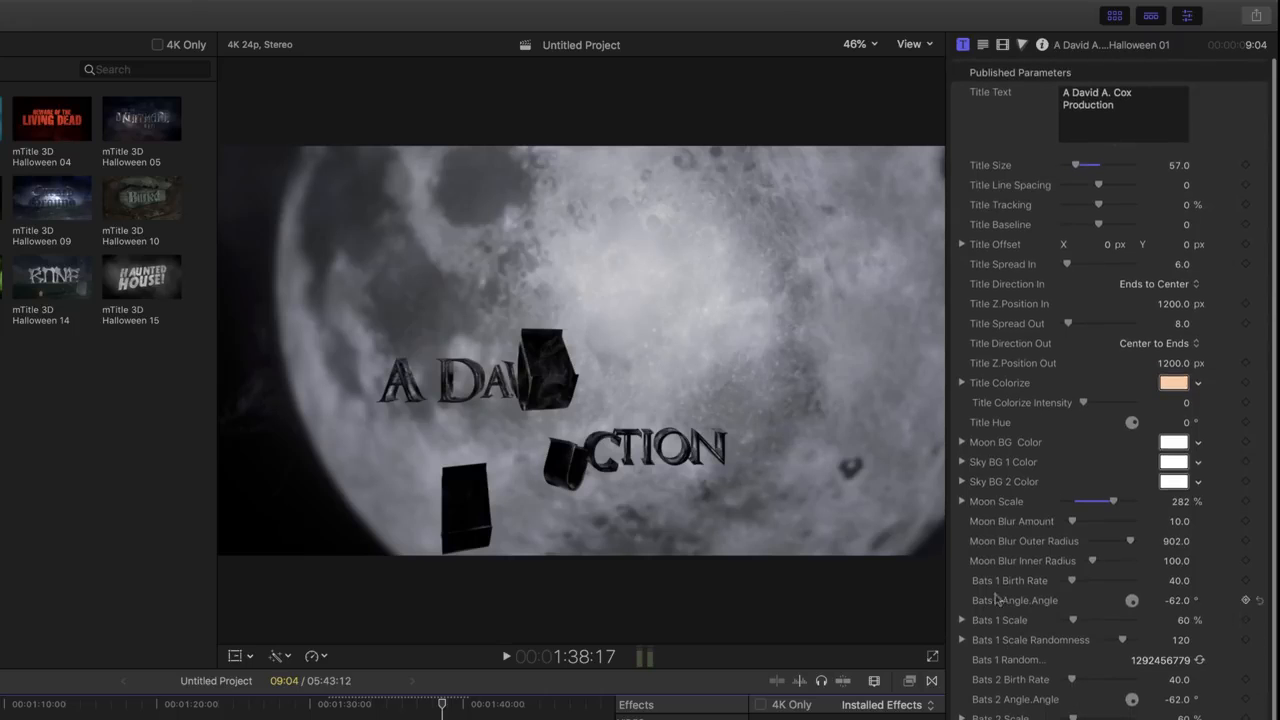
# Step: At 1:32:18 in the Halloween title, set Bats 1 Scale to 301% and Bats 1 Birth Rate to 88
pyautogui.click(344, 708)
pyautogui.click(351, 708)
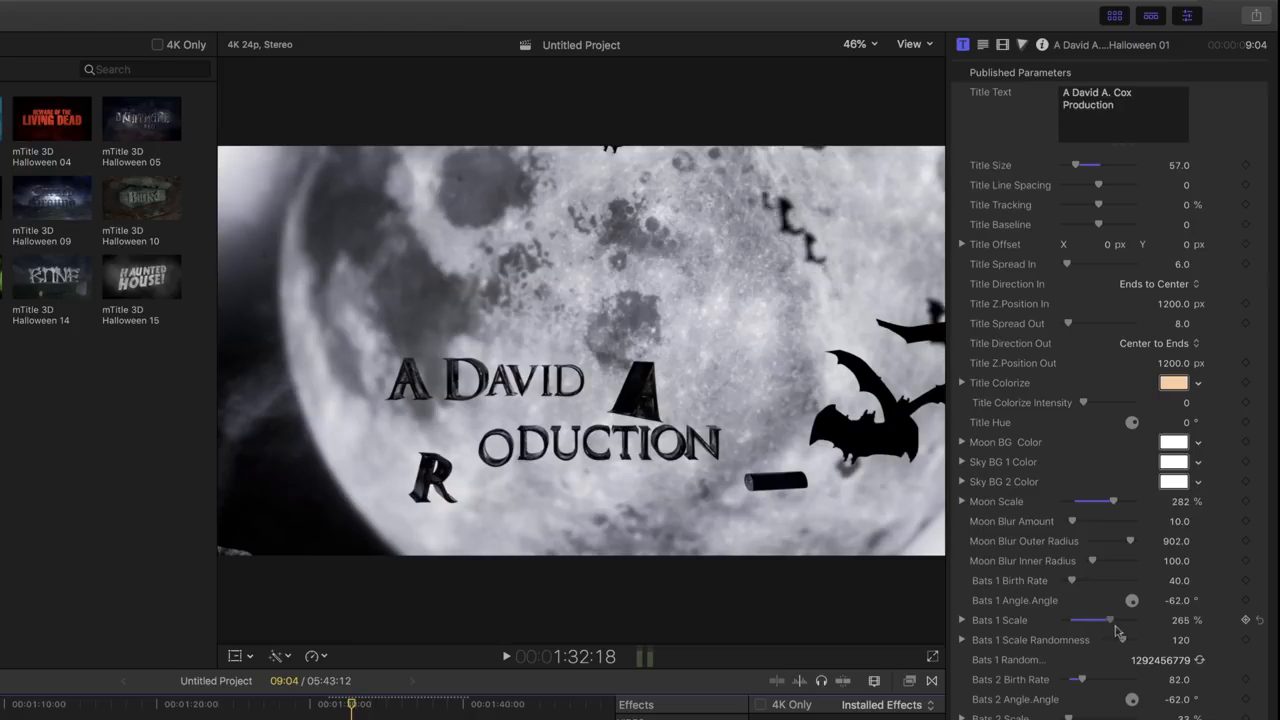
pyautogui.moveTo(1117, 630); pyautogui.dragTo(1121, 632)
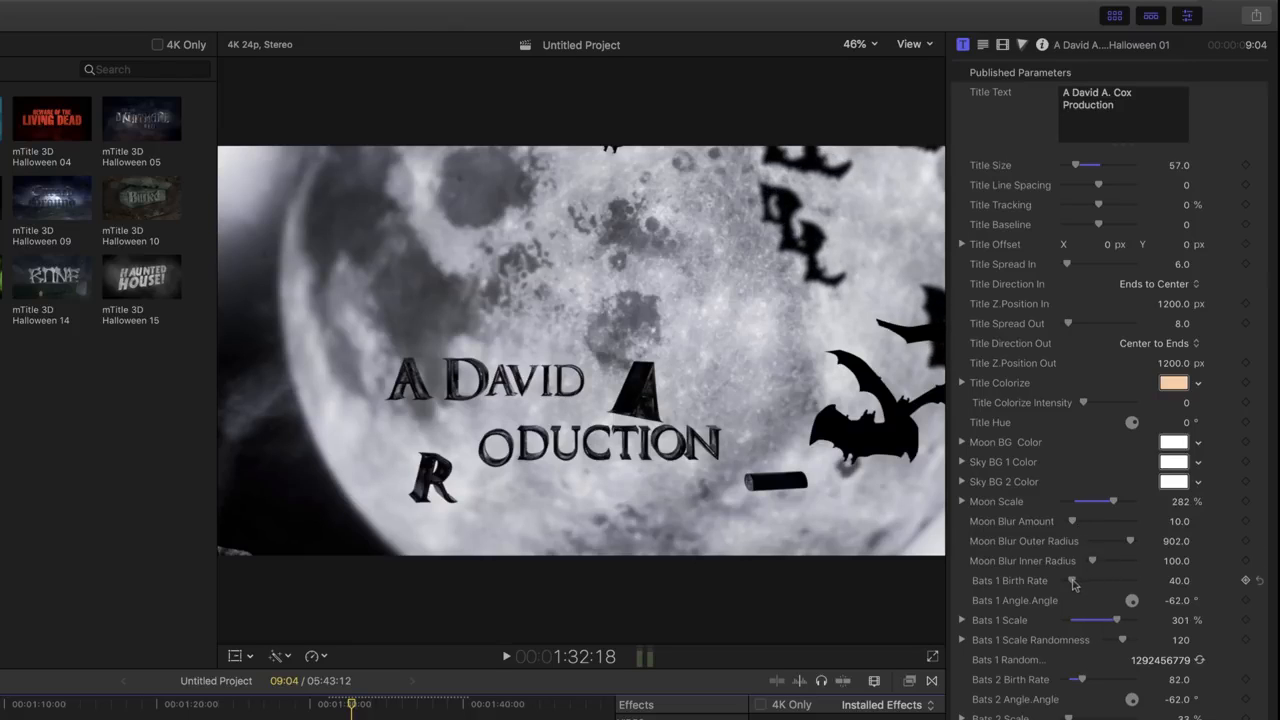
pyautogui.moveTo(1073, 585)
pyautogui.mouseDown()
pyautogui.moveTo(1100, 588)
pyautogui.moveTo(1060, 589)
pyautogui.moveTo(1085, 592)
pyautogui.mouseUp()
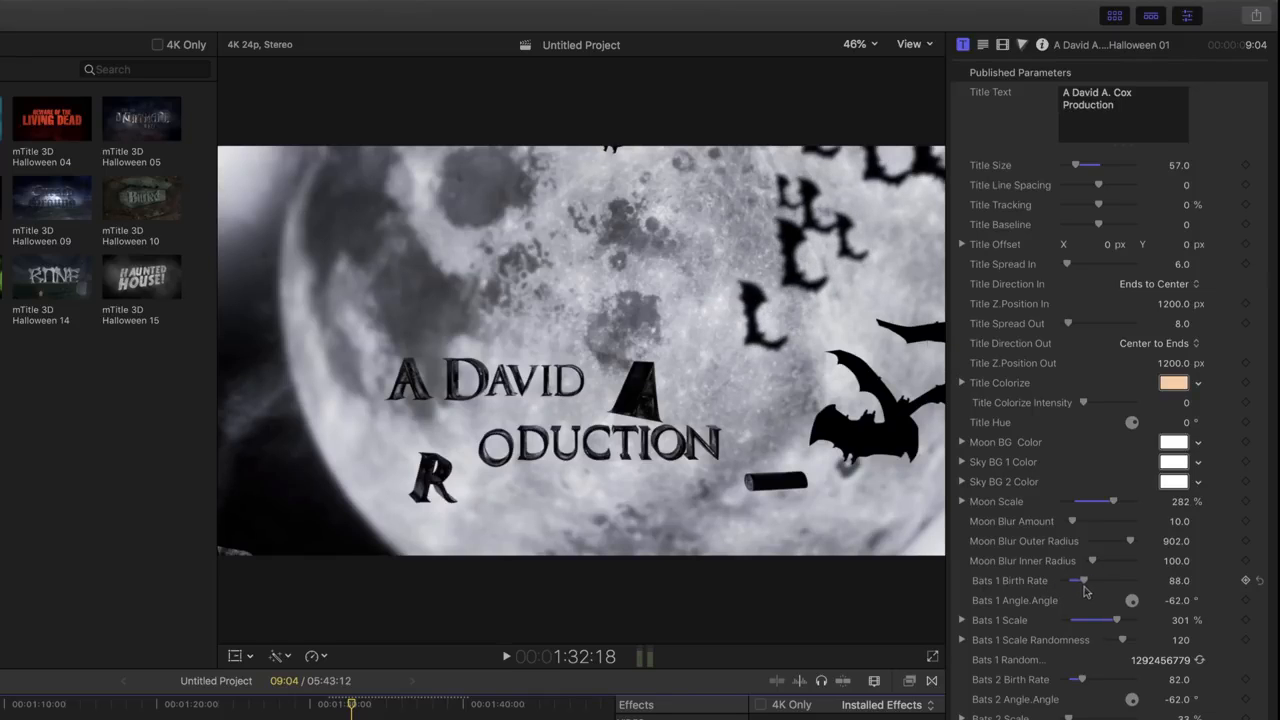
pyautogui.scroll(-2, 1085, 592)
pyautogui.scroll(2, 1085, 592)
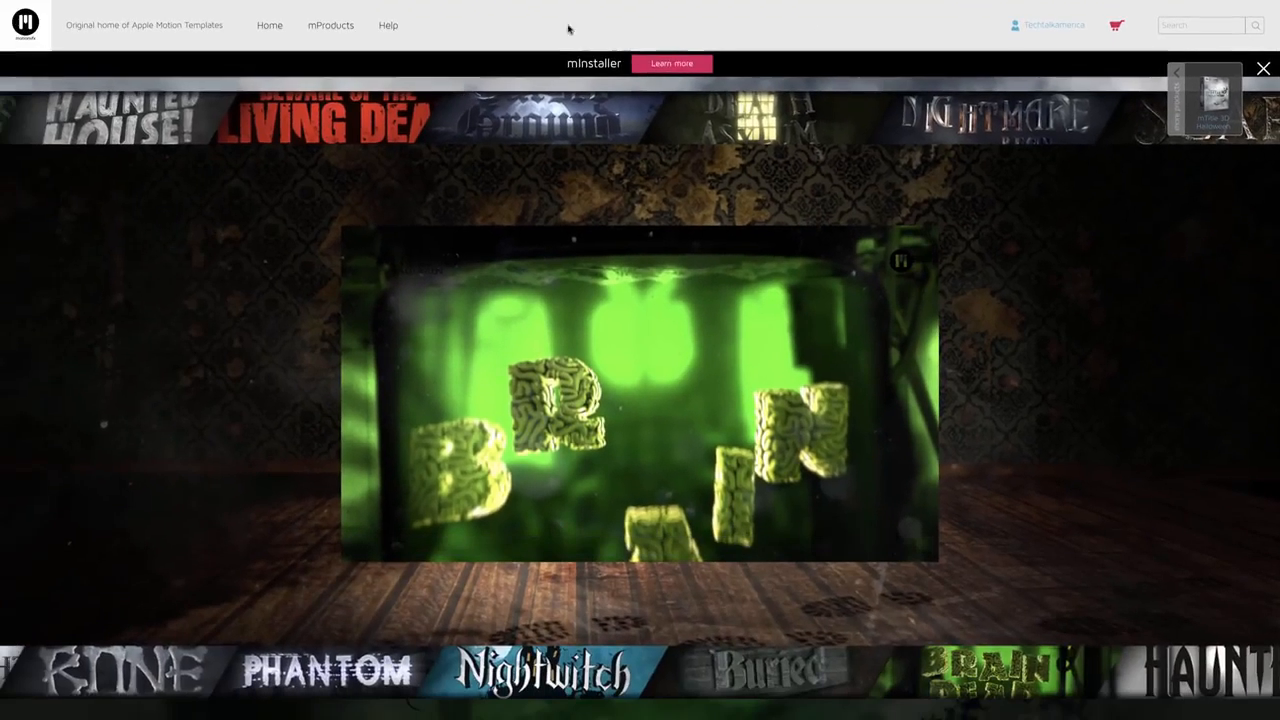
# Step: Switch to Safari, open the mTransition Zoom product page and watch part of its trailer
pyautogui.moveTo(627, 5)
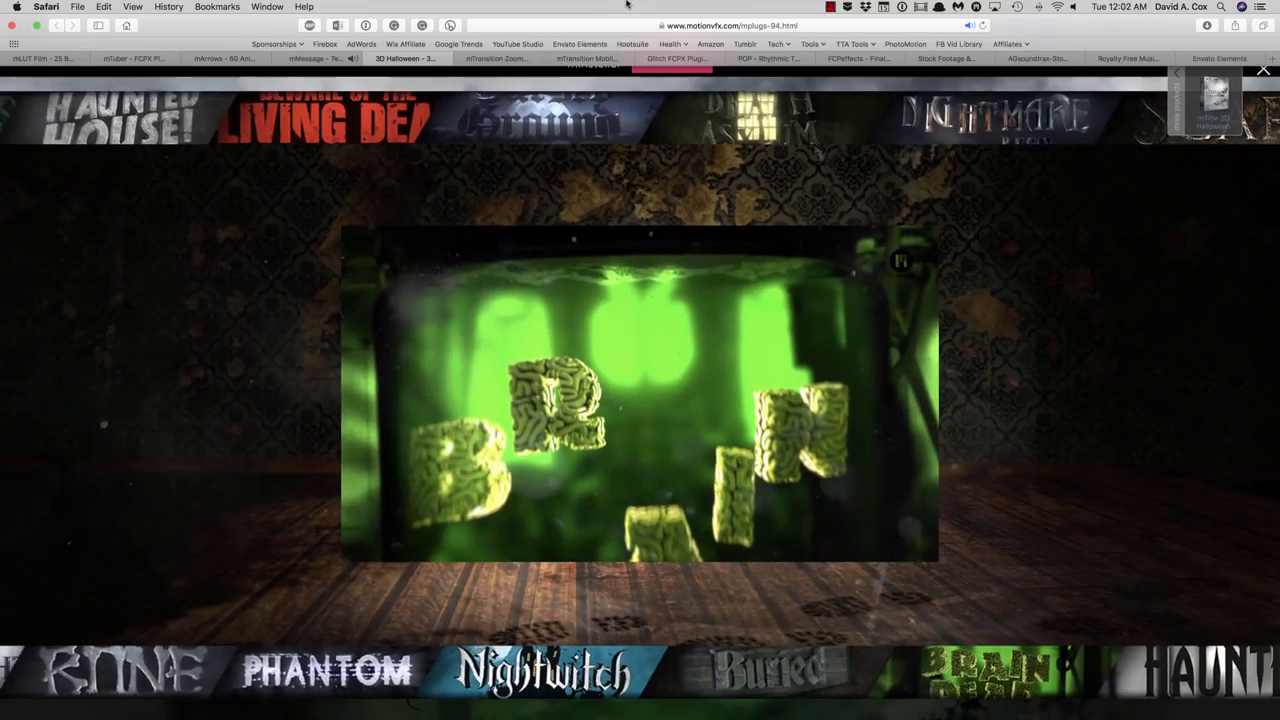
pyautogui.click(495, 59)
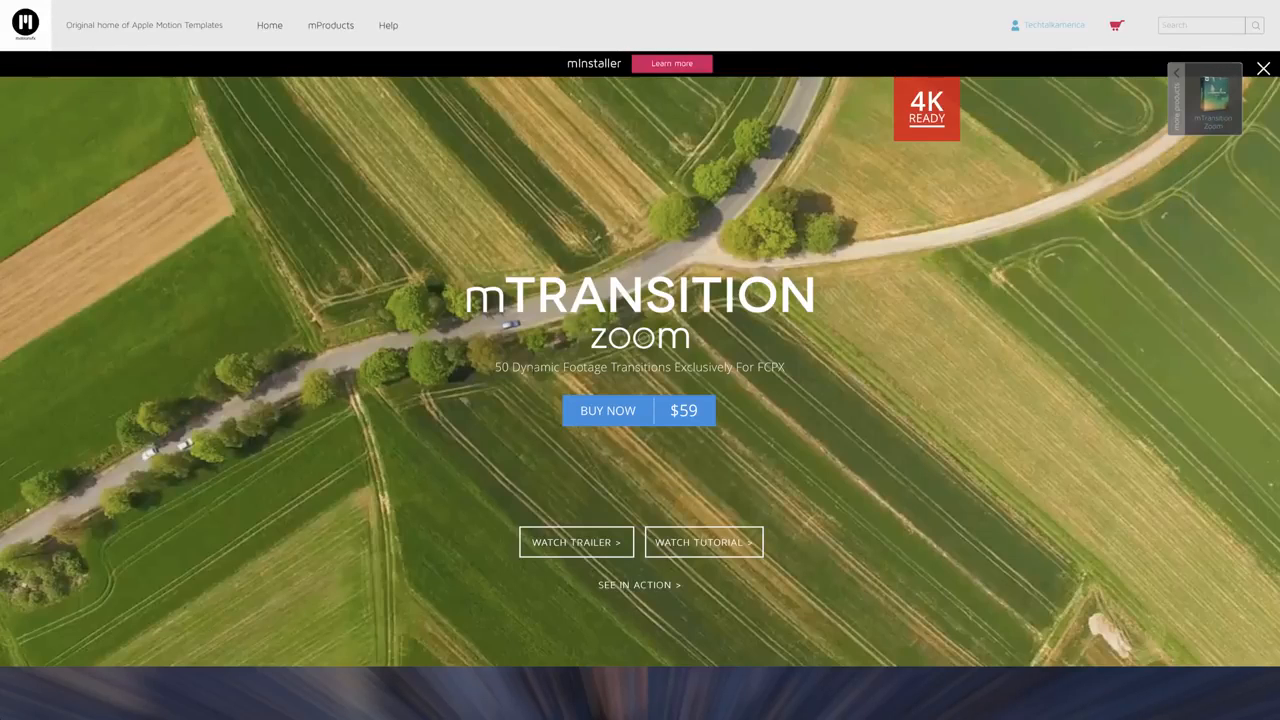
pyautogui.scroll(-4, 640, 400)
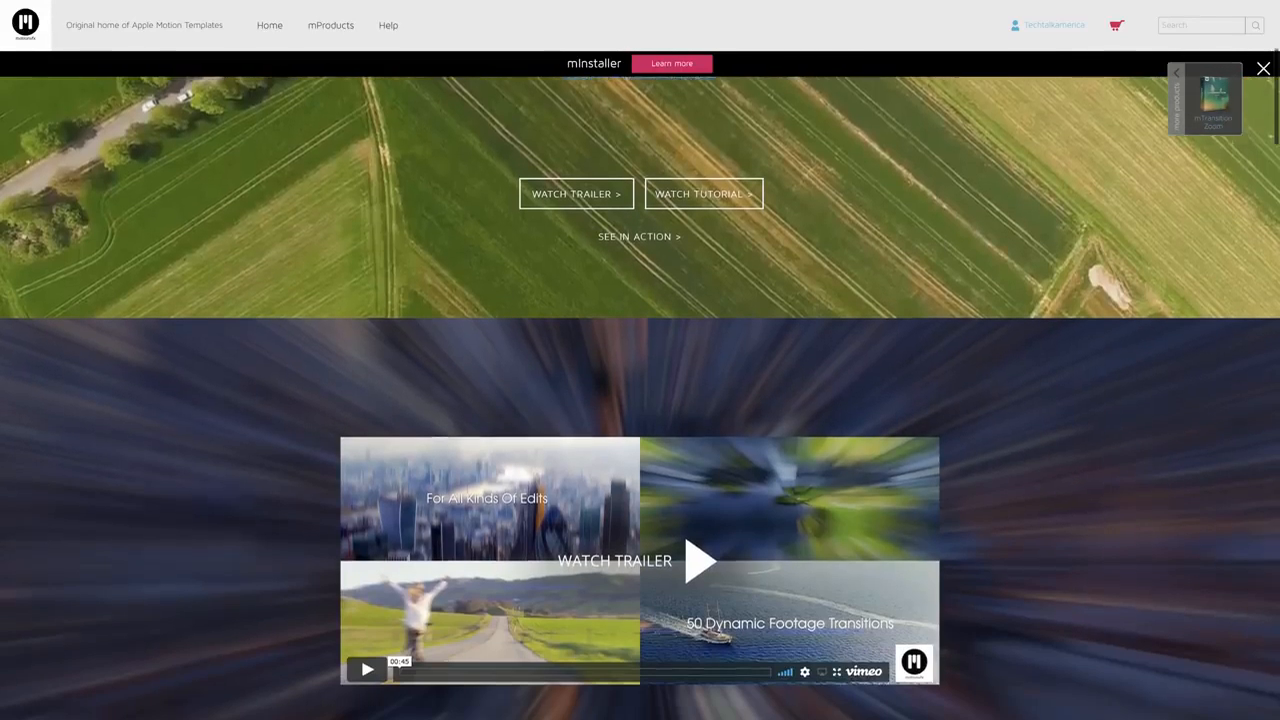
pyautogui.scroll(-1, 533, 378)
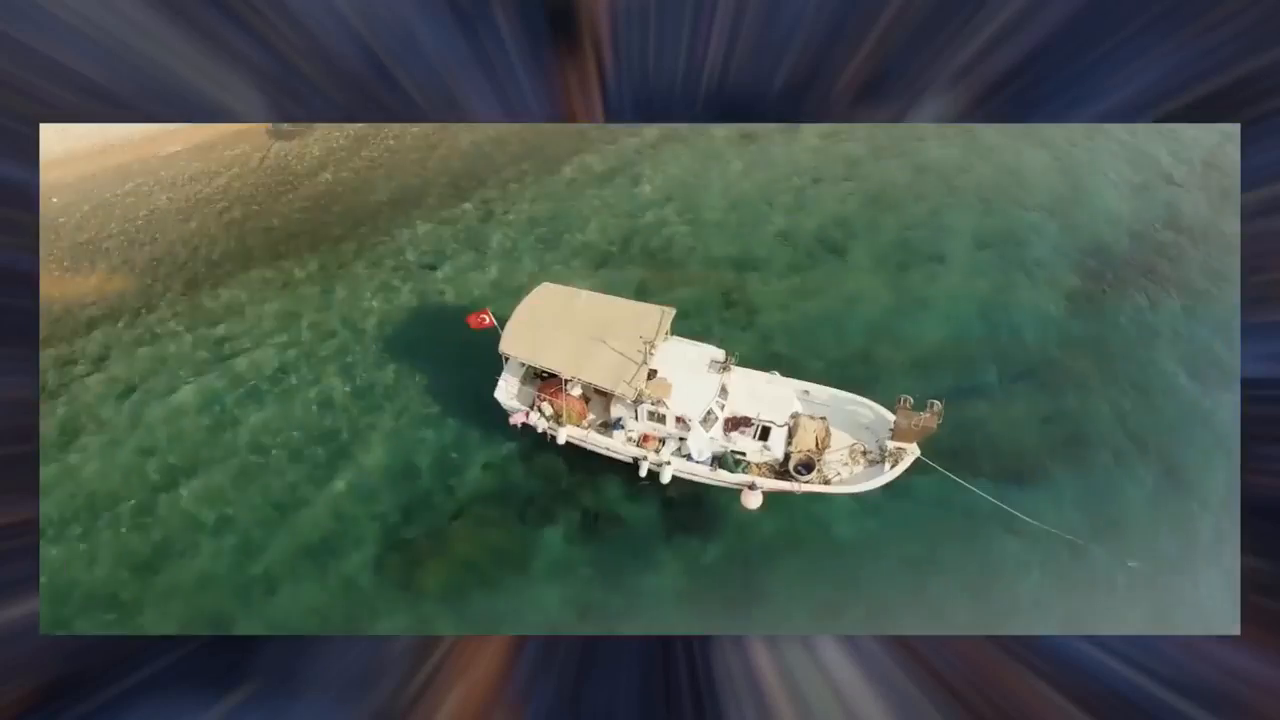
pyautogui.press('Escape')
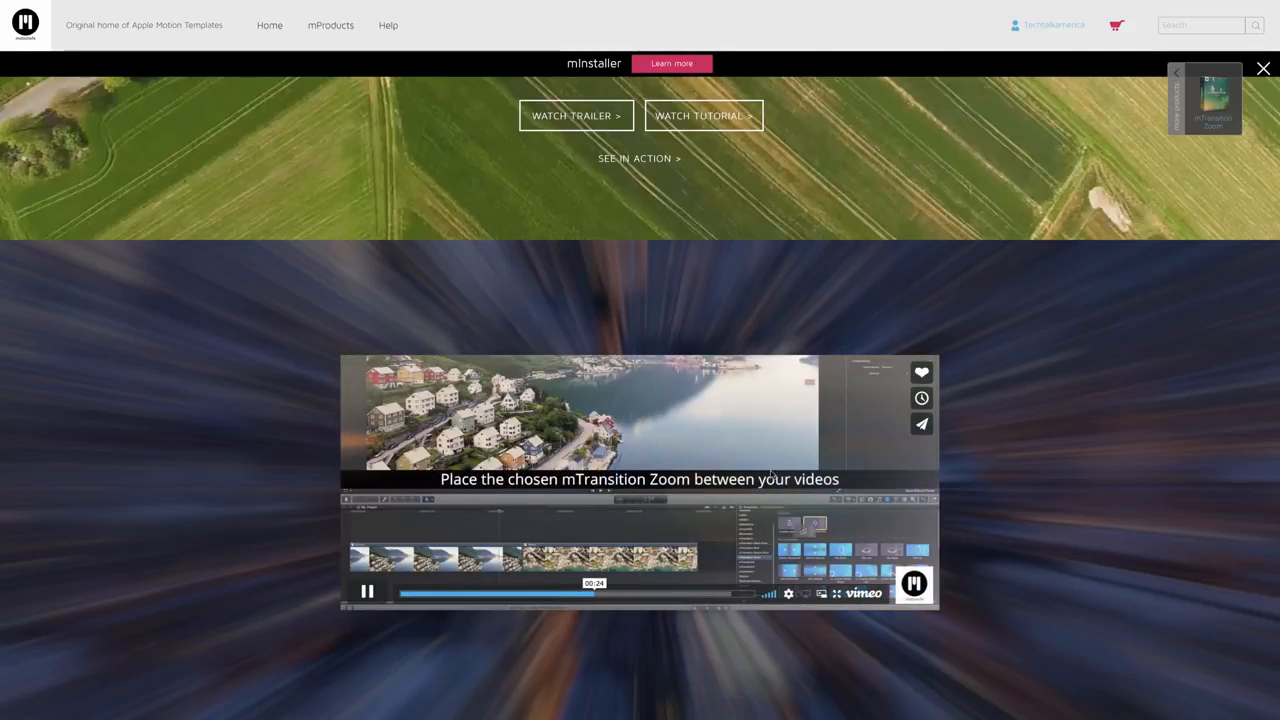
pyautogui.scroll(5, 570, 378)
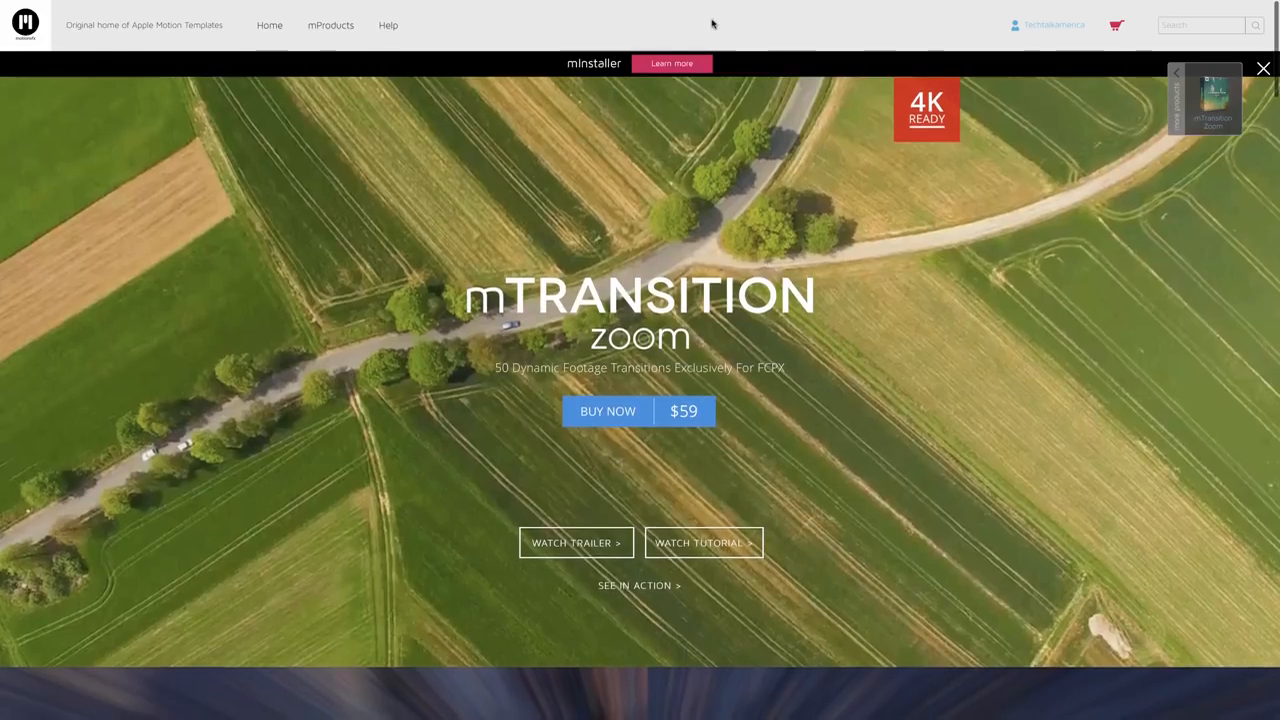
# Step: Open the mTransition Mobile product page, play its trailer and pause it after the opening part
pyautogui.moveTo(757, 4)
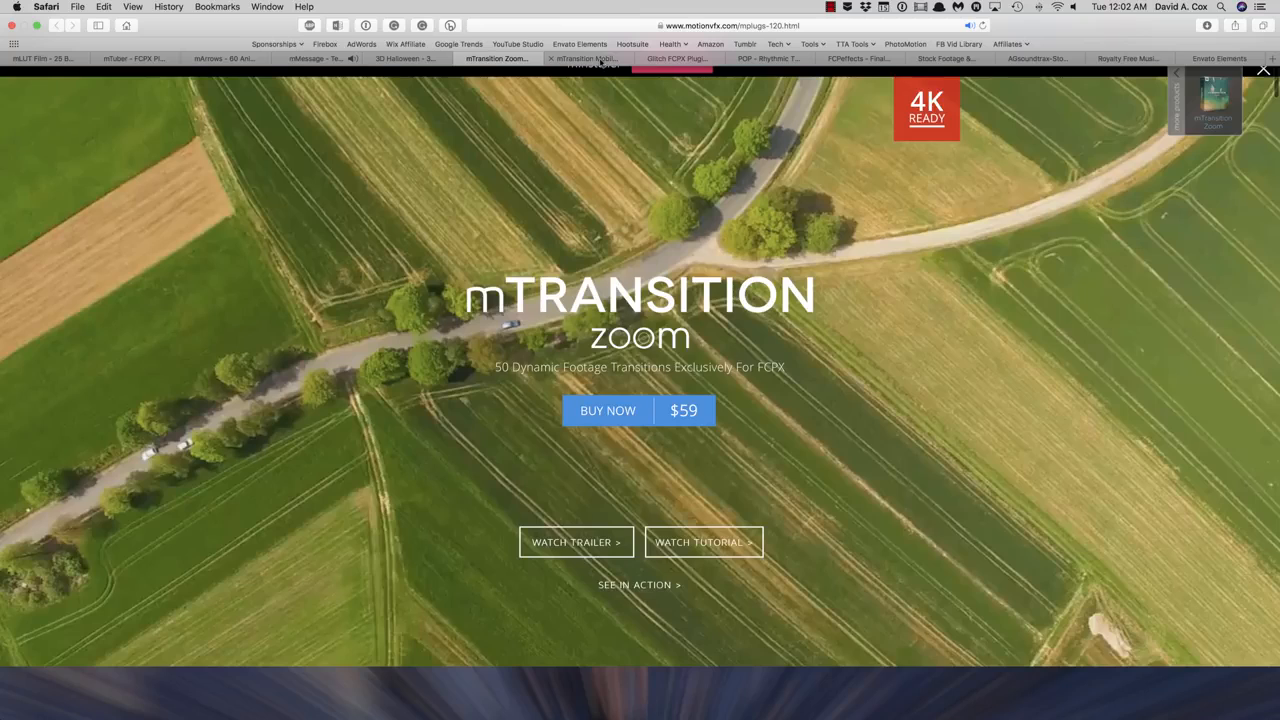
pyautogui.click(600, 60)
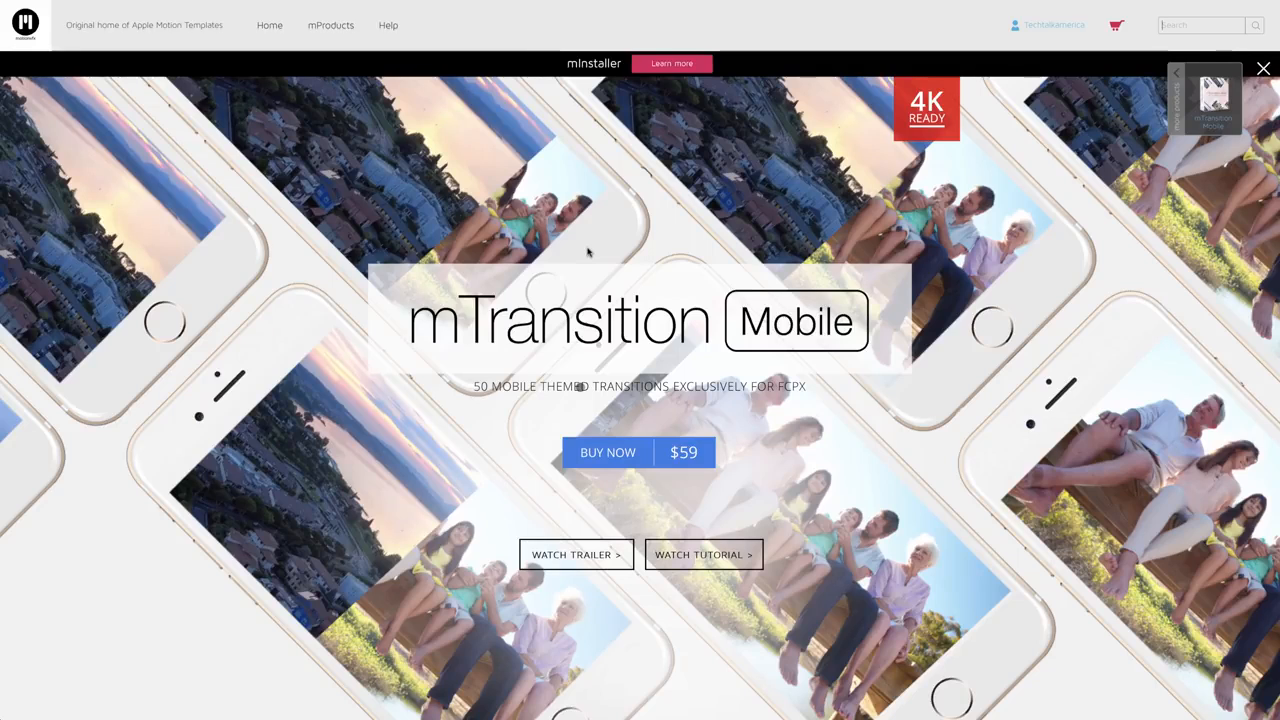
pyautogui.scroll(-10, 588, 252)
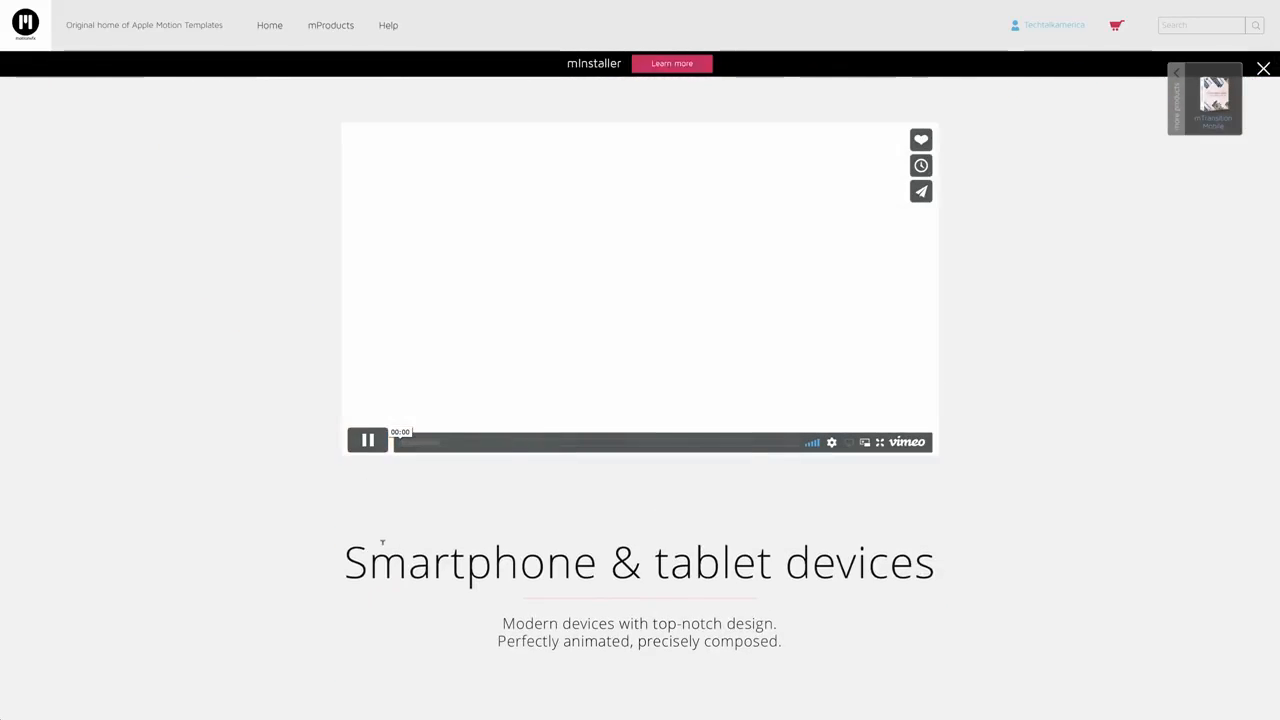
pyautogui.scroll(2, 382, 542)
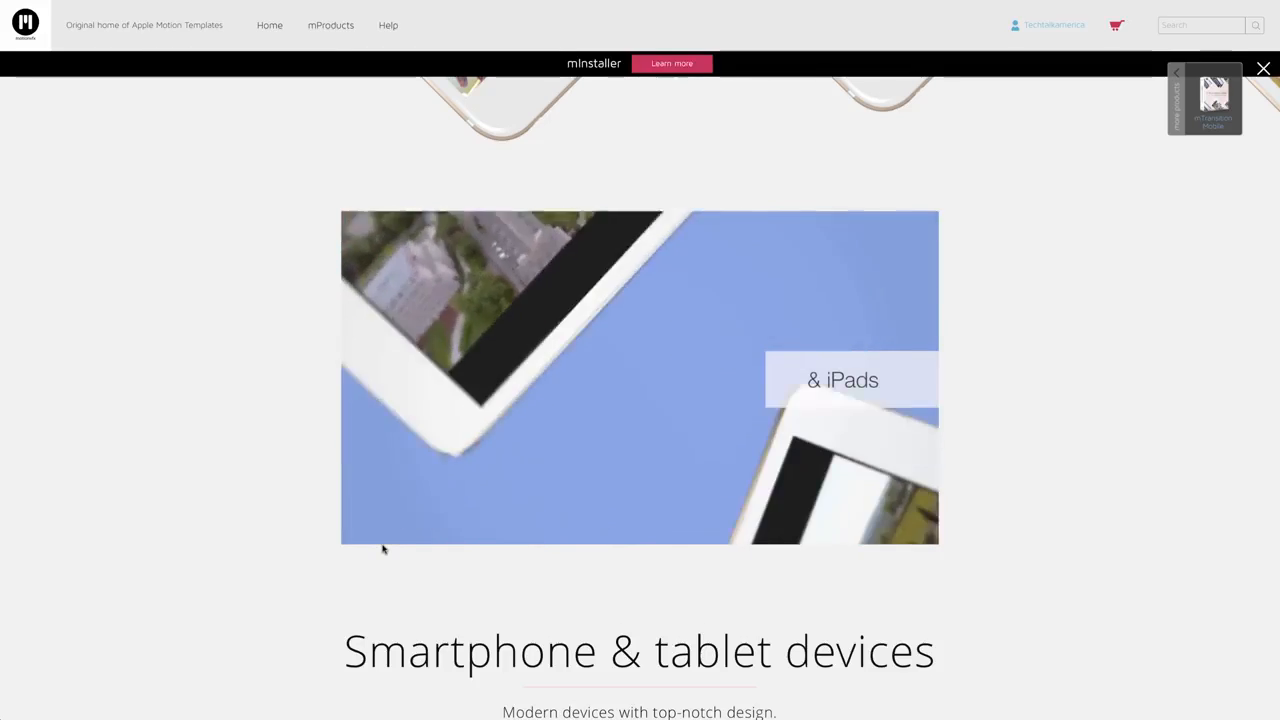
pyautogui.click(368, 530)
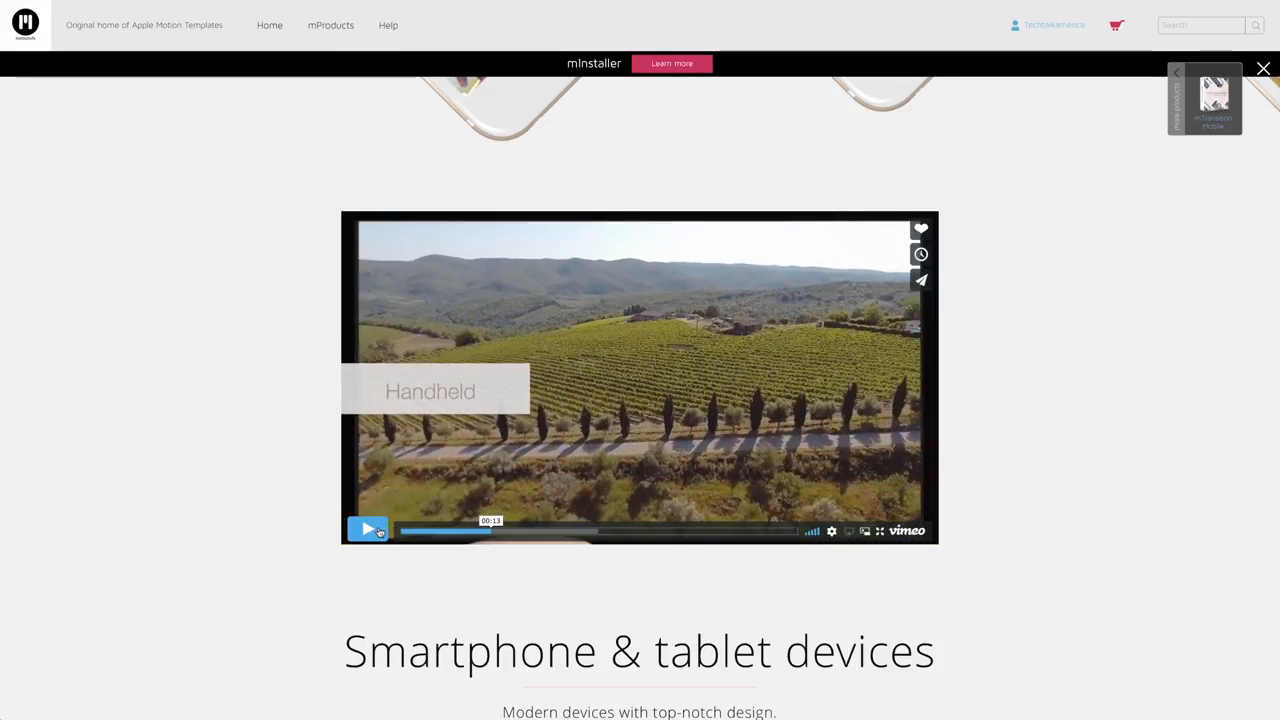
pyautogui.scroll(5, 378, 532)
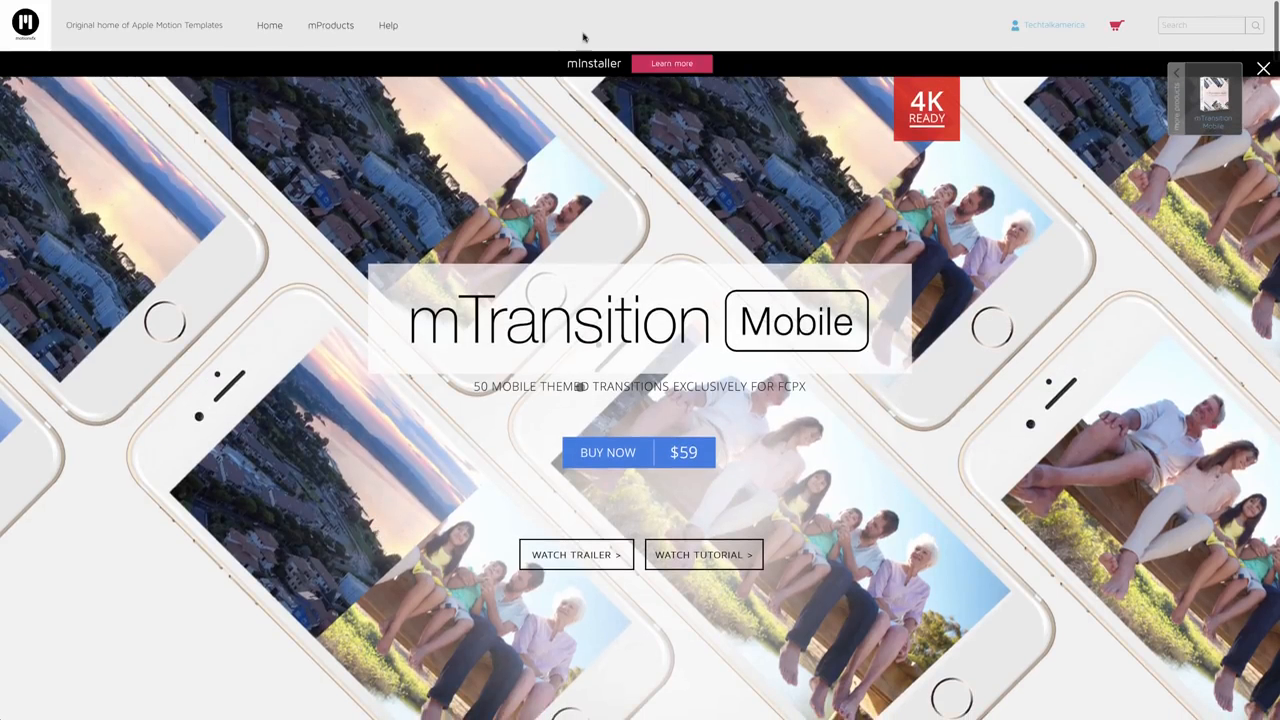
# Step: Open the Glitch FCPX plugin product page and watch its trailer
pyautogui.moveTo(484, 5)
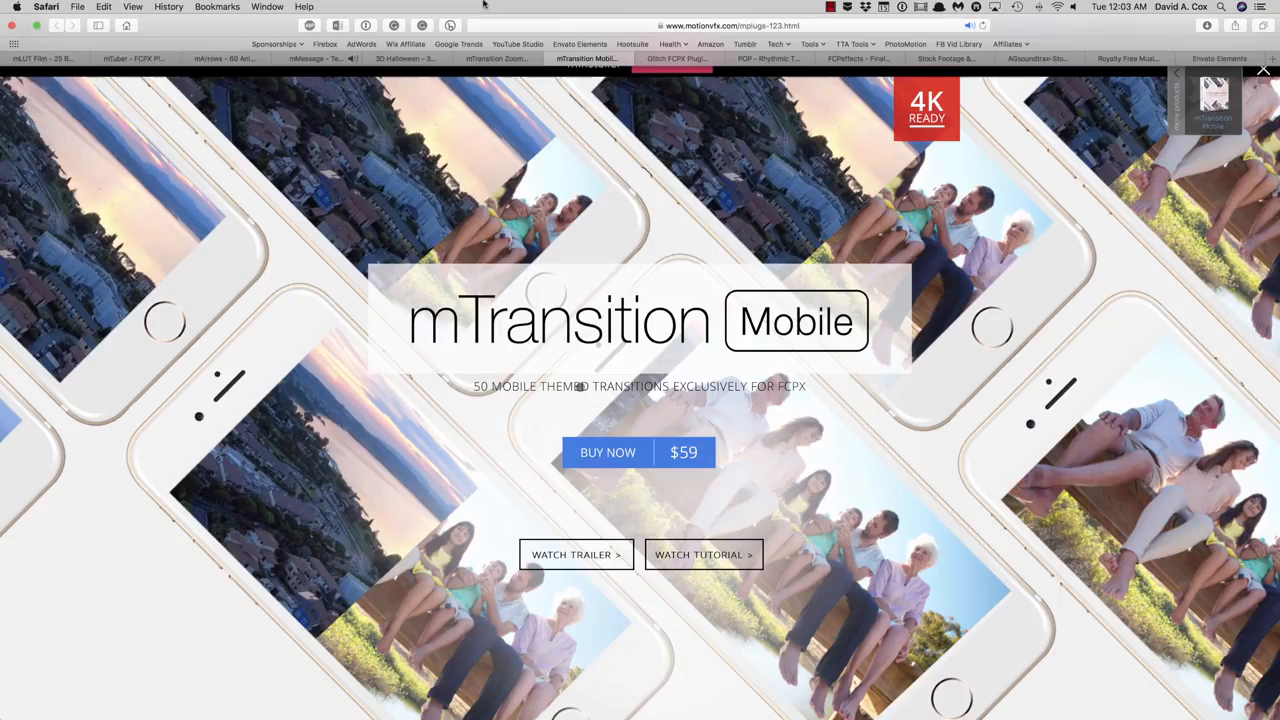
pyautogui.click(700, 61)
pyautogui.scroll(-5, 640, 360)
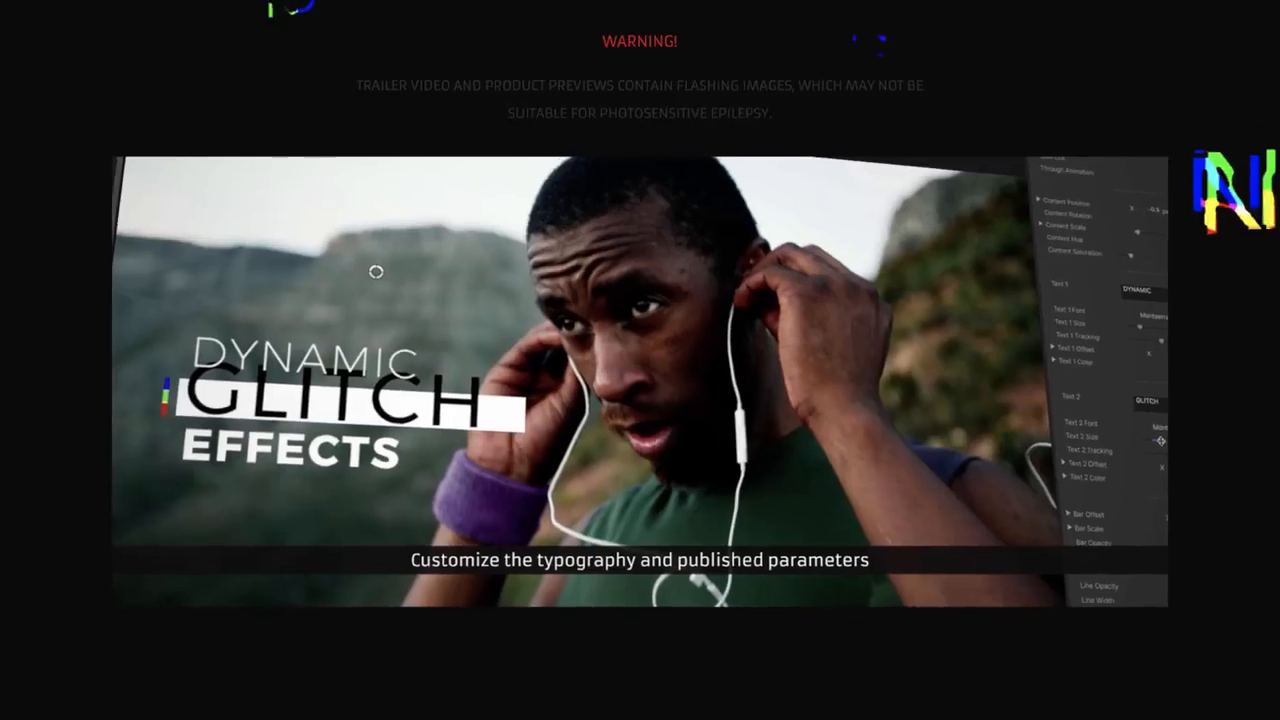
pyautogui.press('Escape')
# Step: Open the mTitle POP product page, watch its trailer and return to the page's header
pyautogui.click(768, 58)
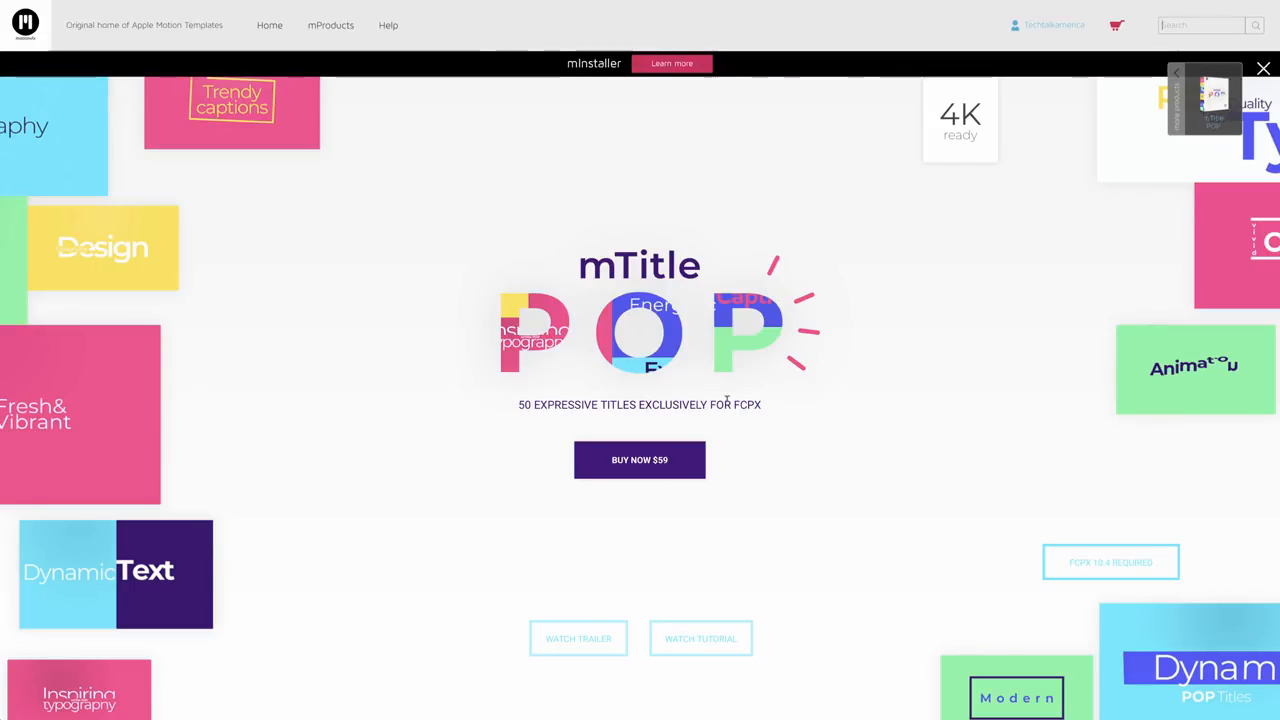
pyautogui.click(578, 638)
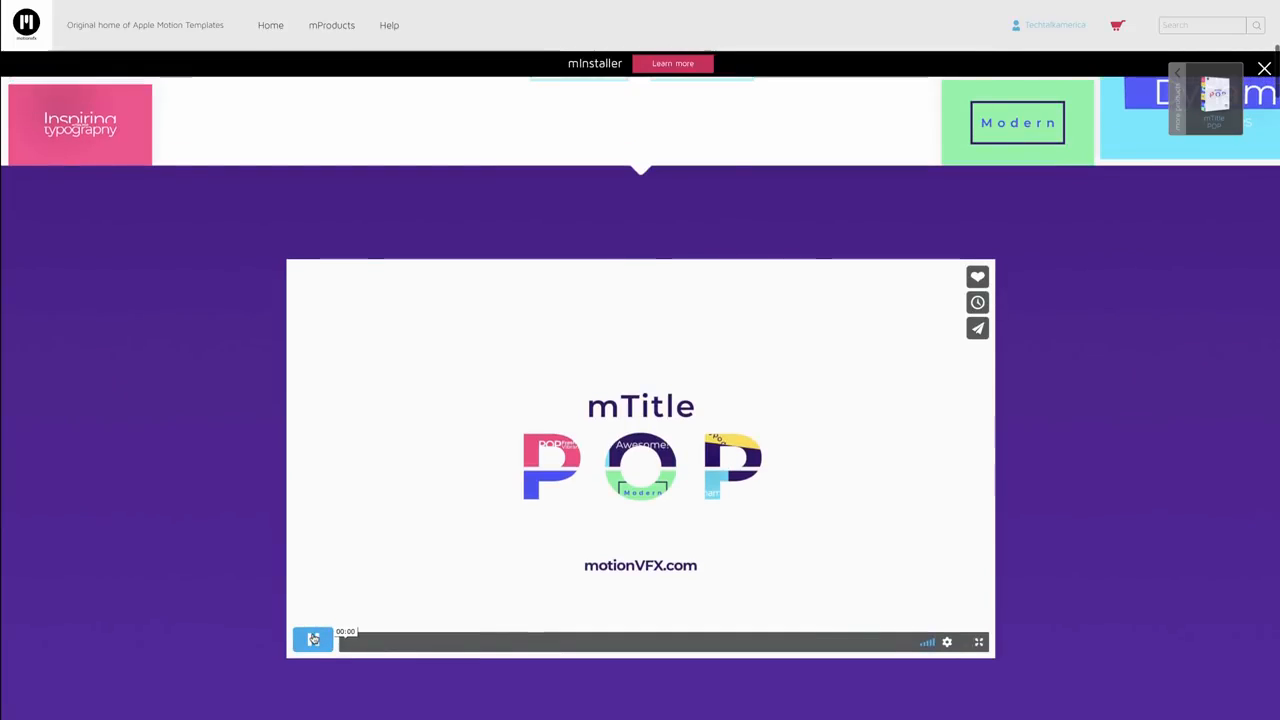
pyautogui.click(313, 638)
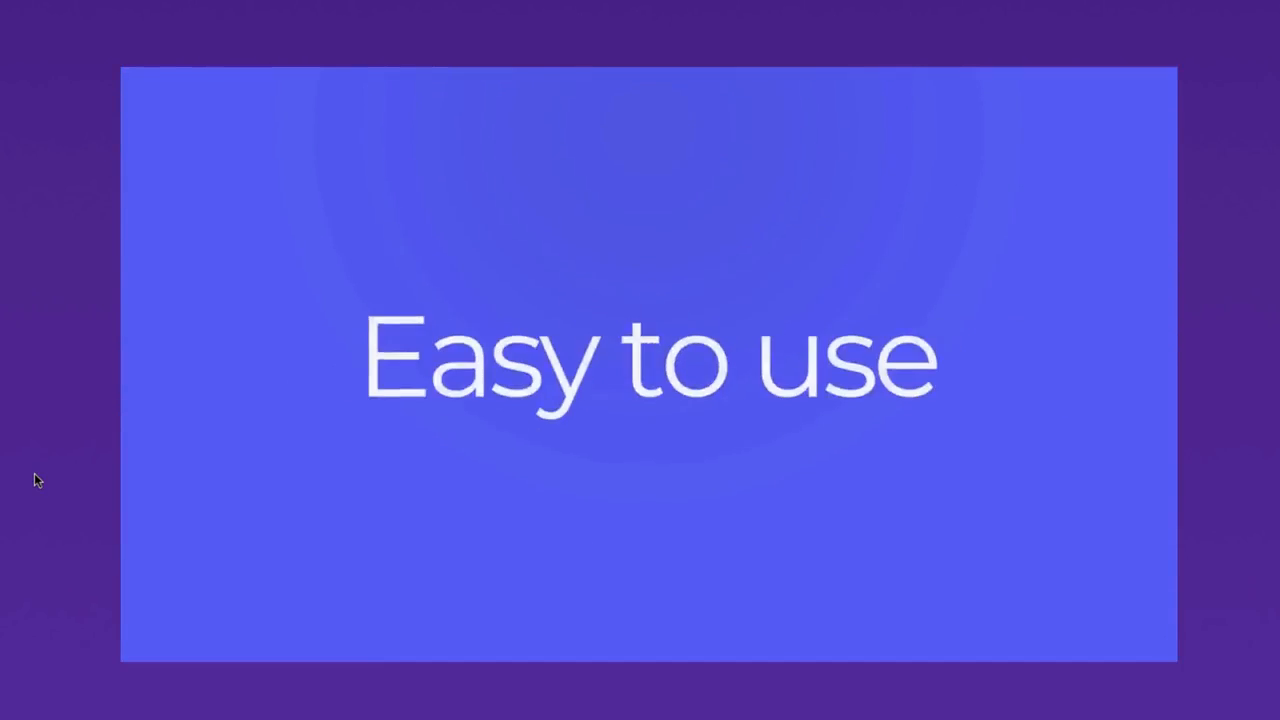
pyautogui.click(34, 480)
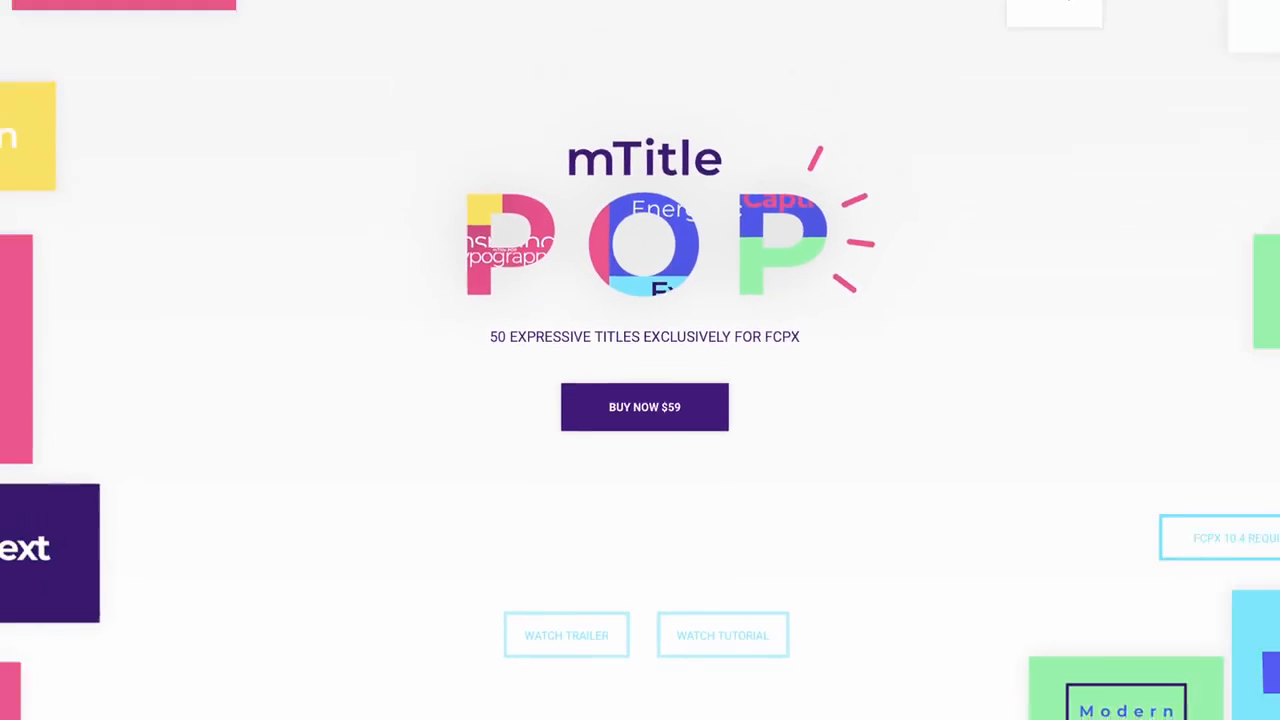
# Step: Open the FCPeffects.com home page and look through its catalogue of Final Cut Pro X plugins, returning to the page header
pyautogui.click(846, 61)
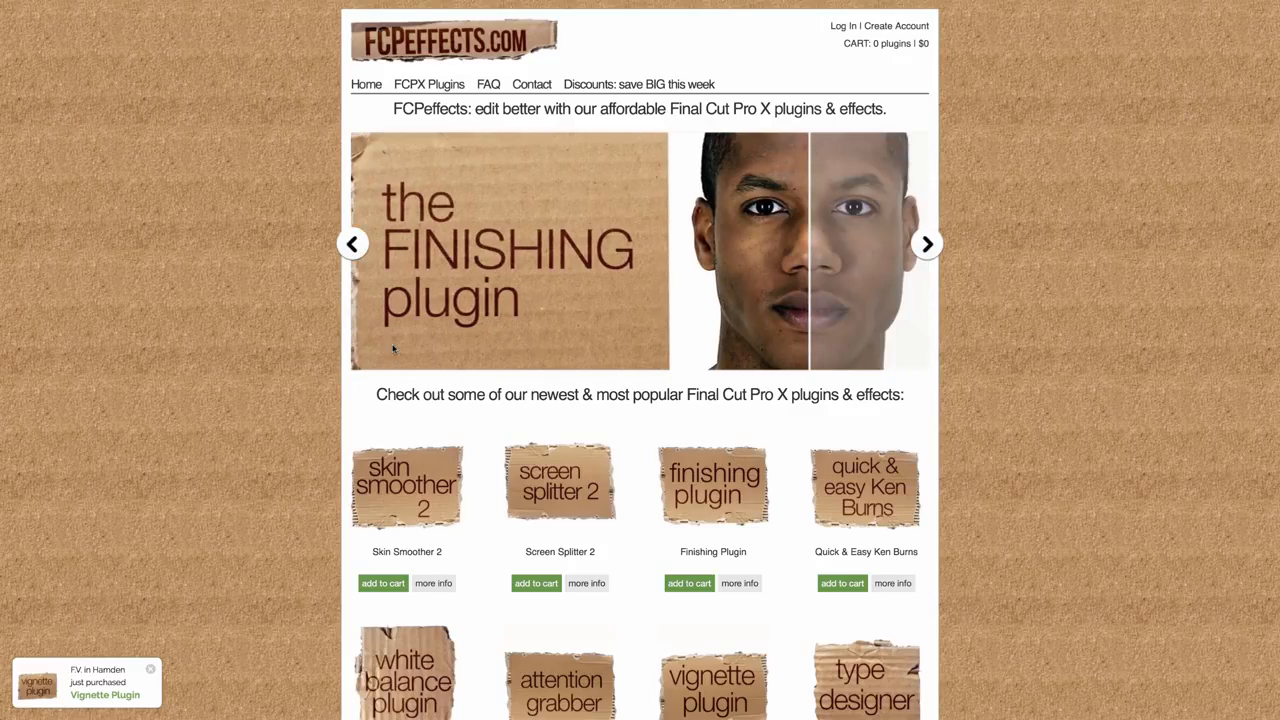
pyautogui.scroll(-8, 394, 348)
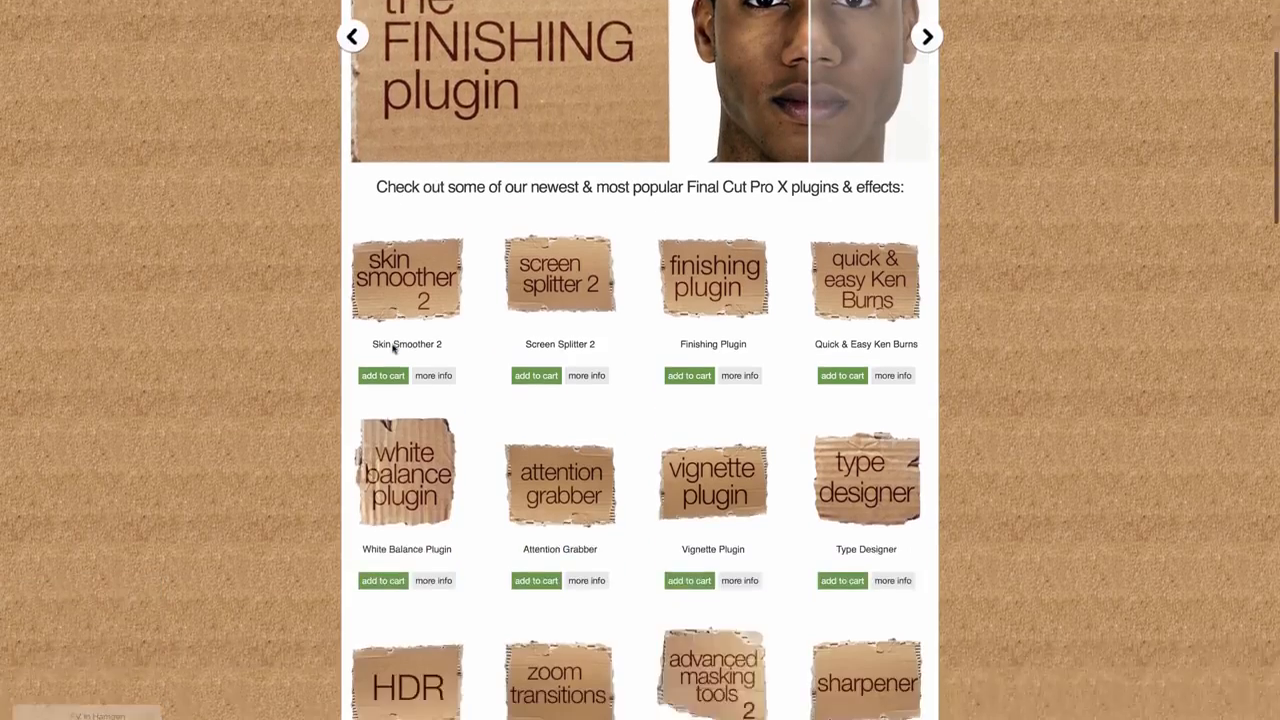
pyautogui.scroll(-6, 395, 348)
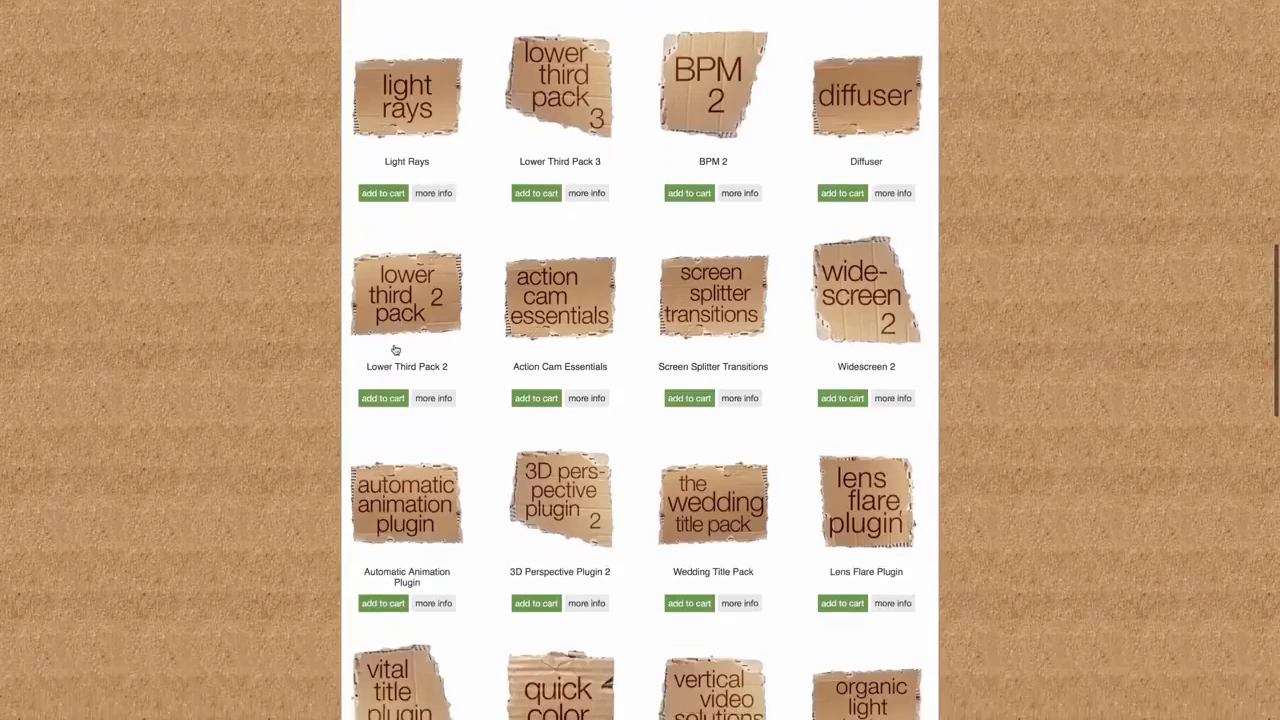
pyautogui.scroll(-5, 395, 349)
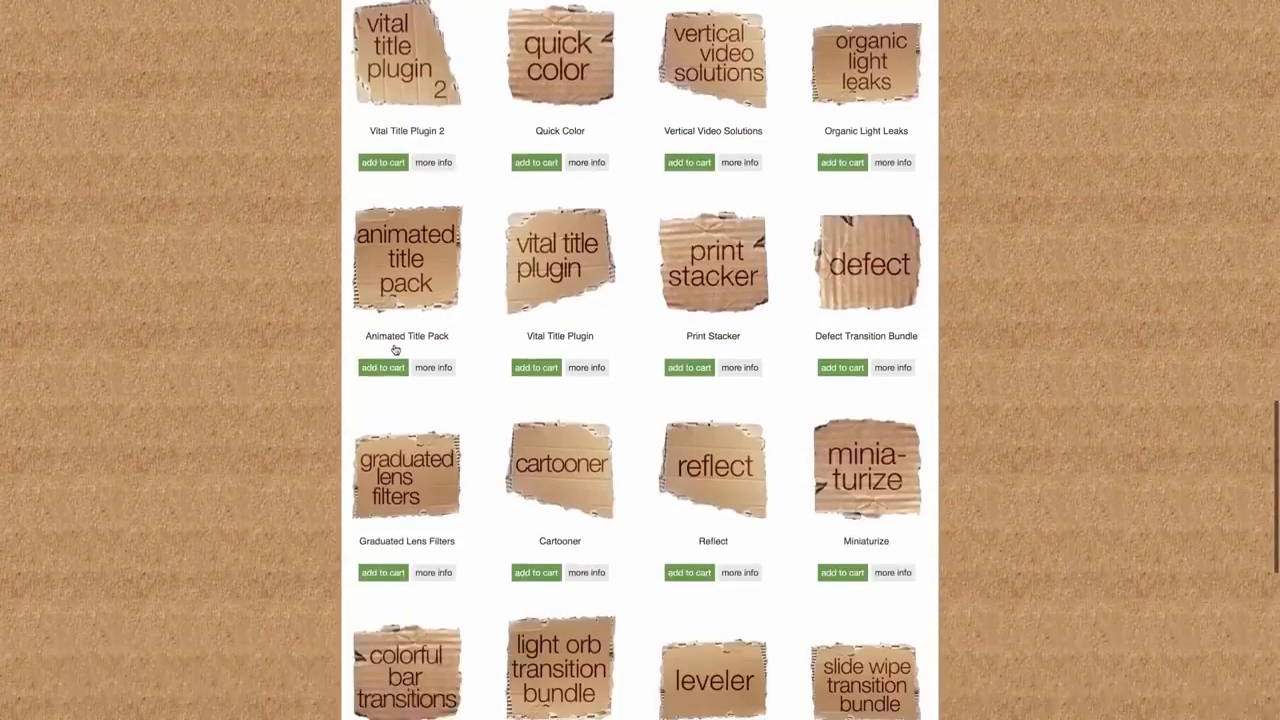
pyautogui.scroll(4, 395, 348)
pyautogui.scroll(2, 395, 348)
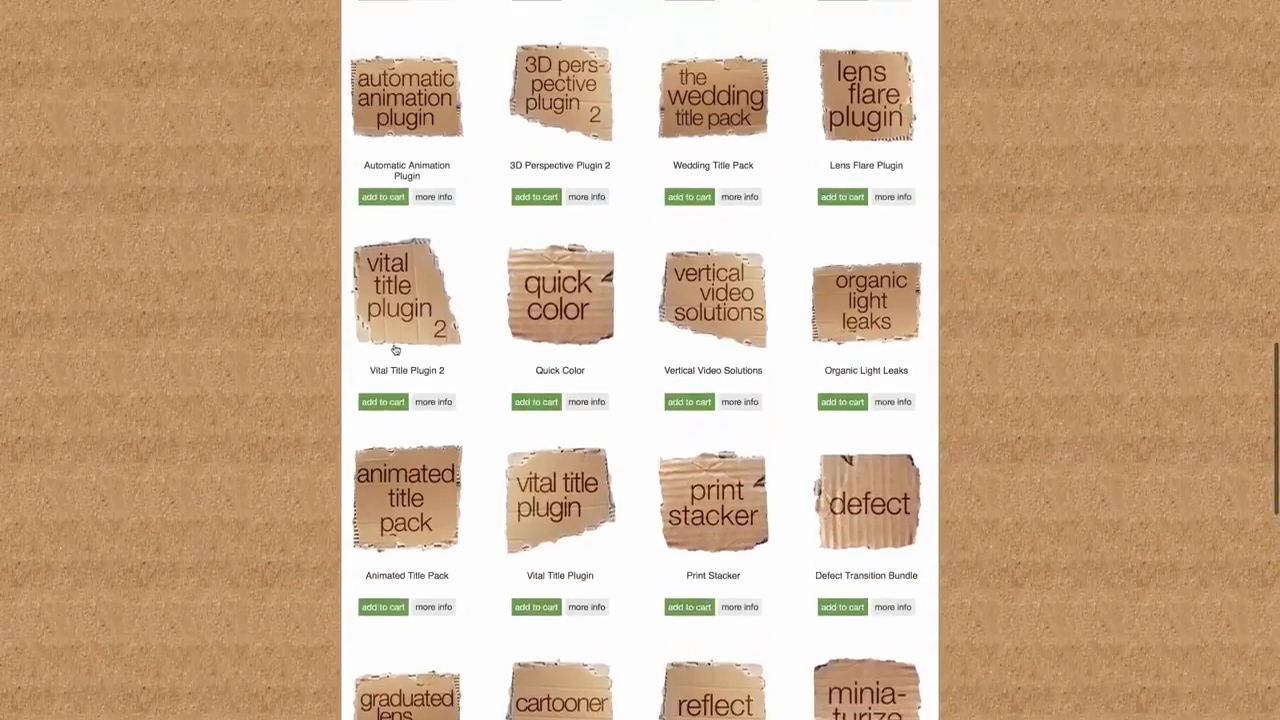
pyautogui.scroll(2, 395, 350)
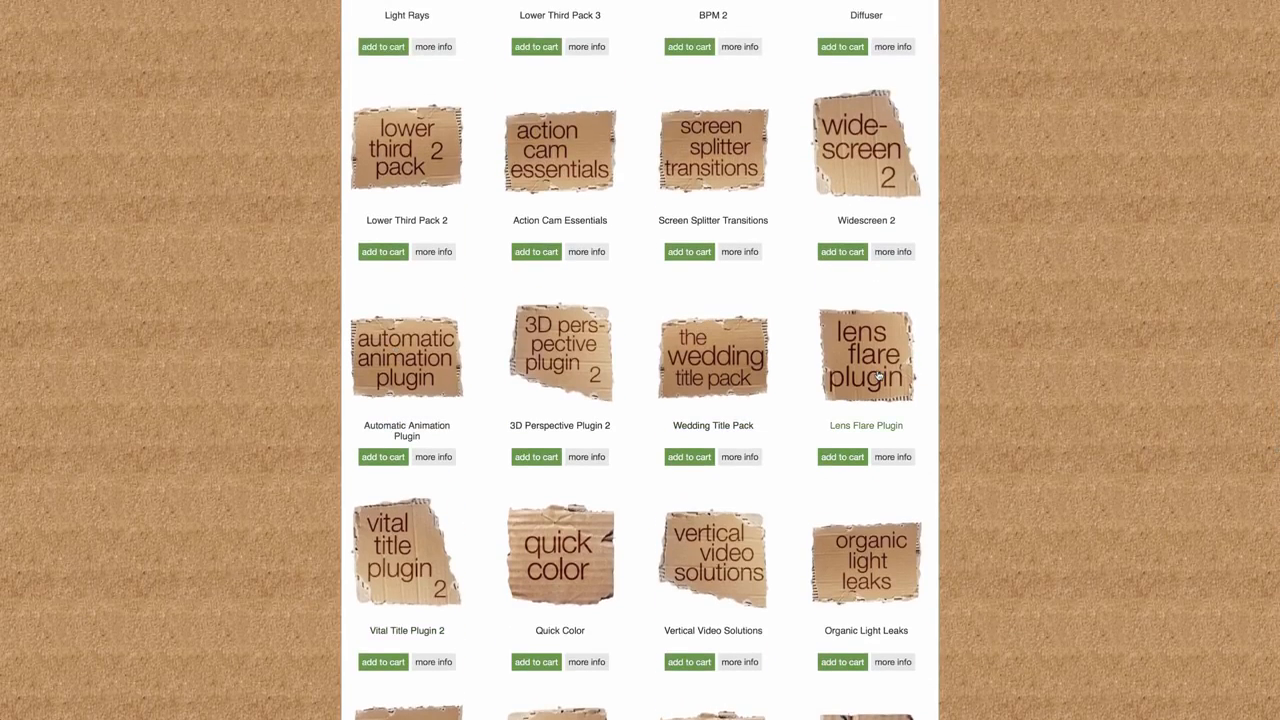
pyautogui.scroll(10, 878, 376)
pyautogui.scroll(-3, 878, 375)
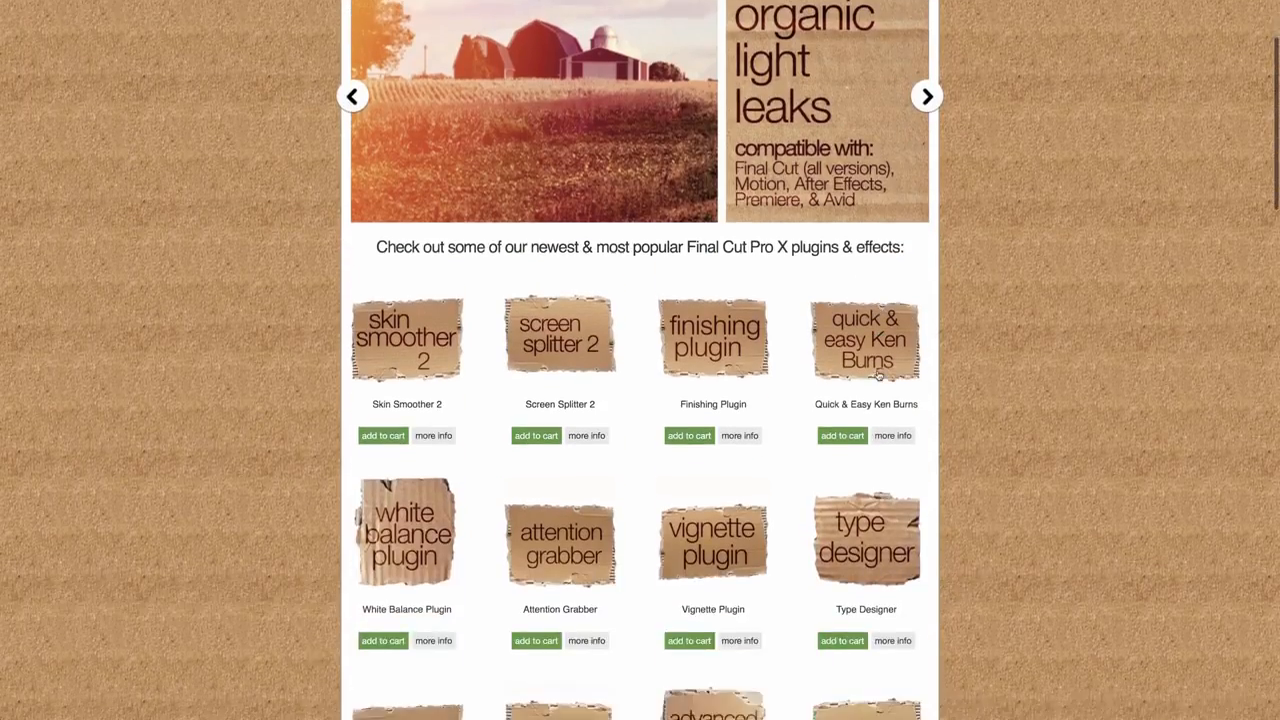
pyautogui.scroll(3, 878, 375)
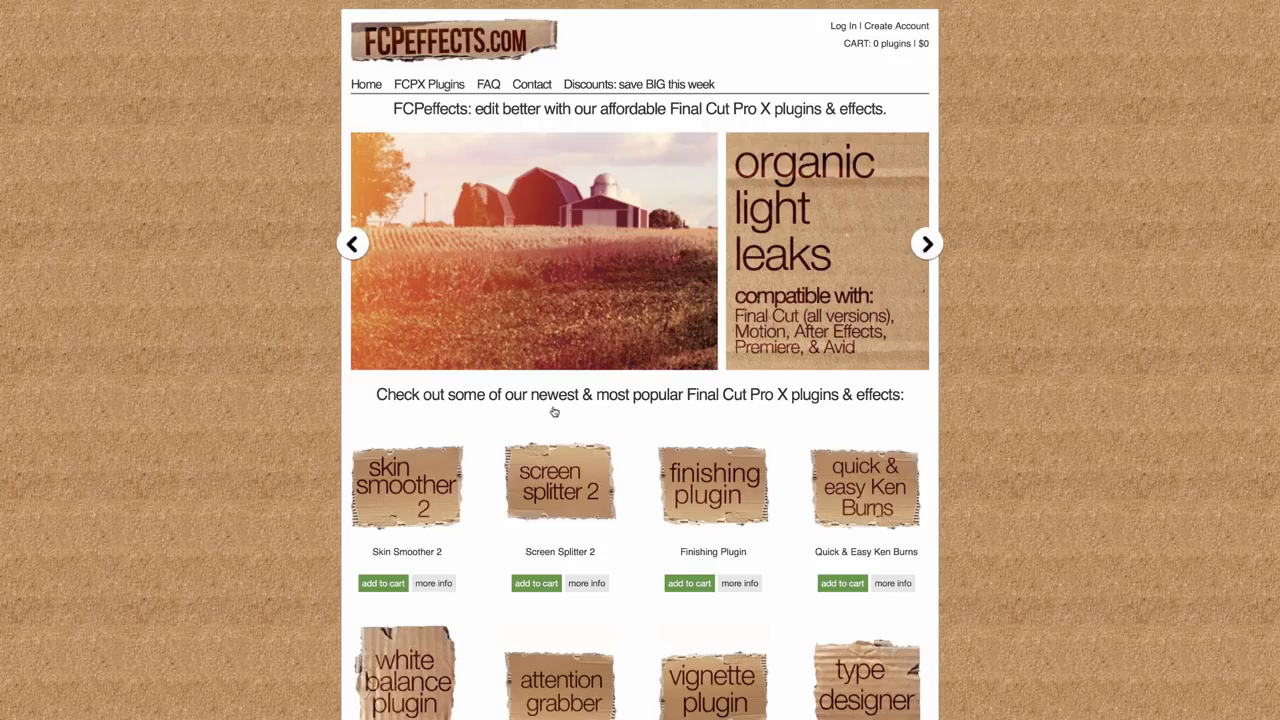
# Step: Open the Skin Smoother 2 plugin page and review its new features, sample image and pricing
pyautogui.click(391, 496)
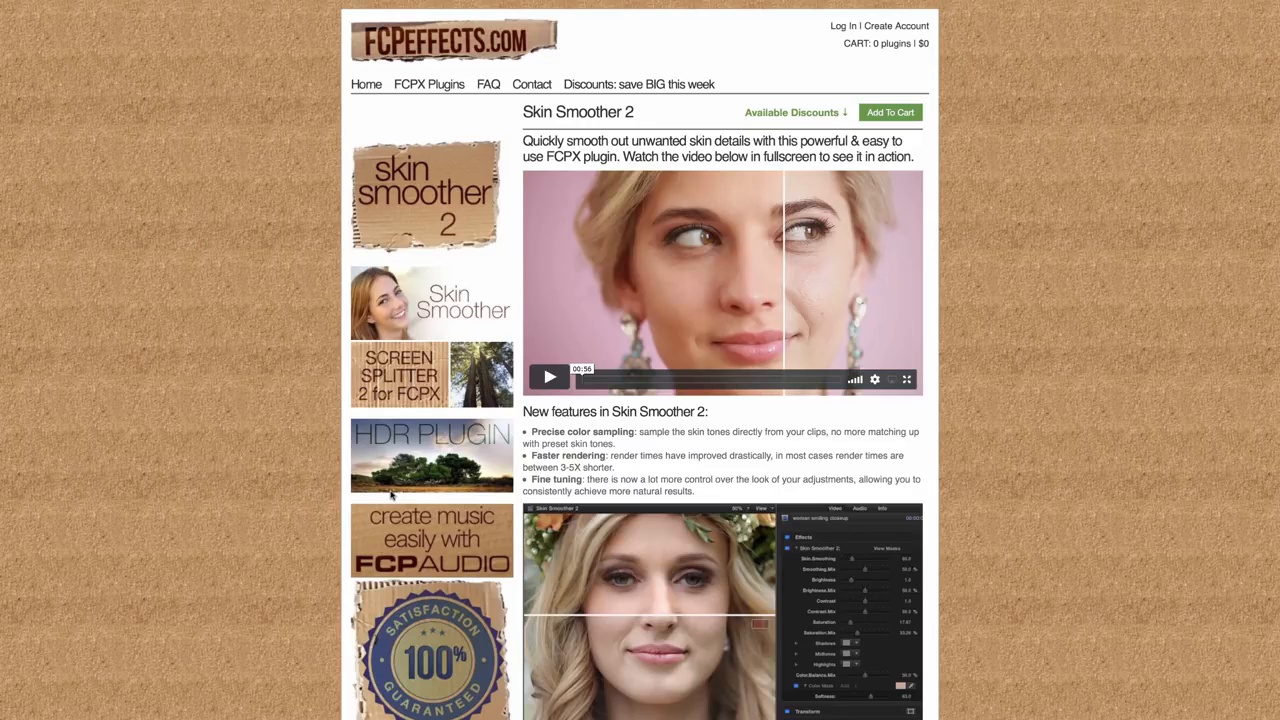
pyautogui.scroll(-2, 391, 494)
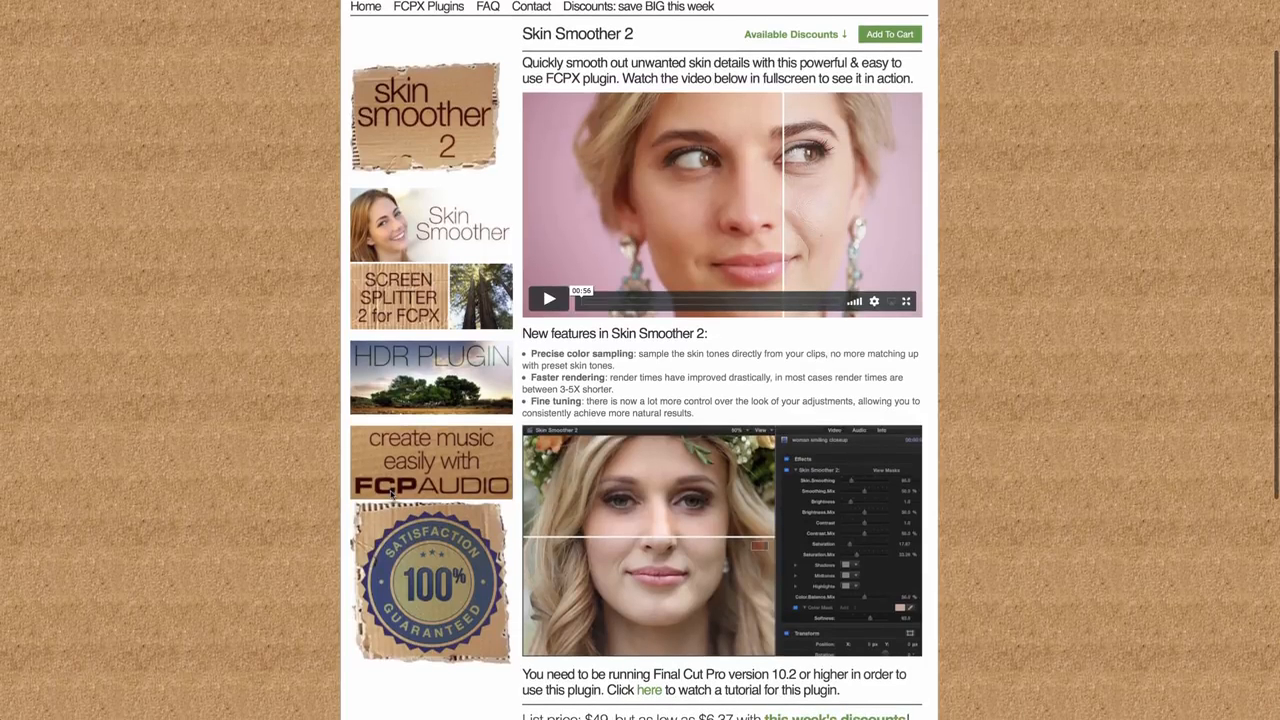
pyautogui.scroll(-2, 392, 492)
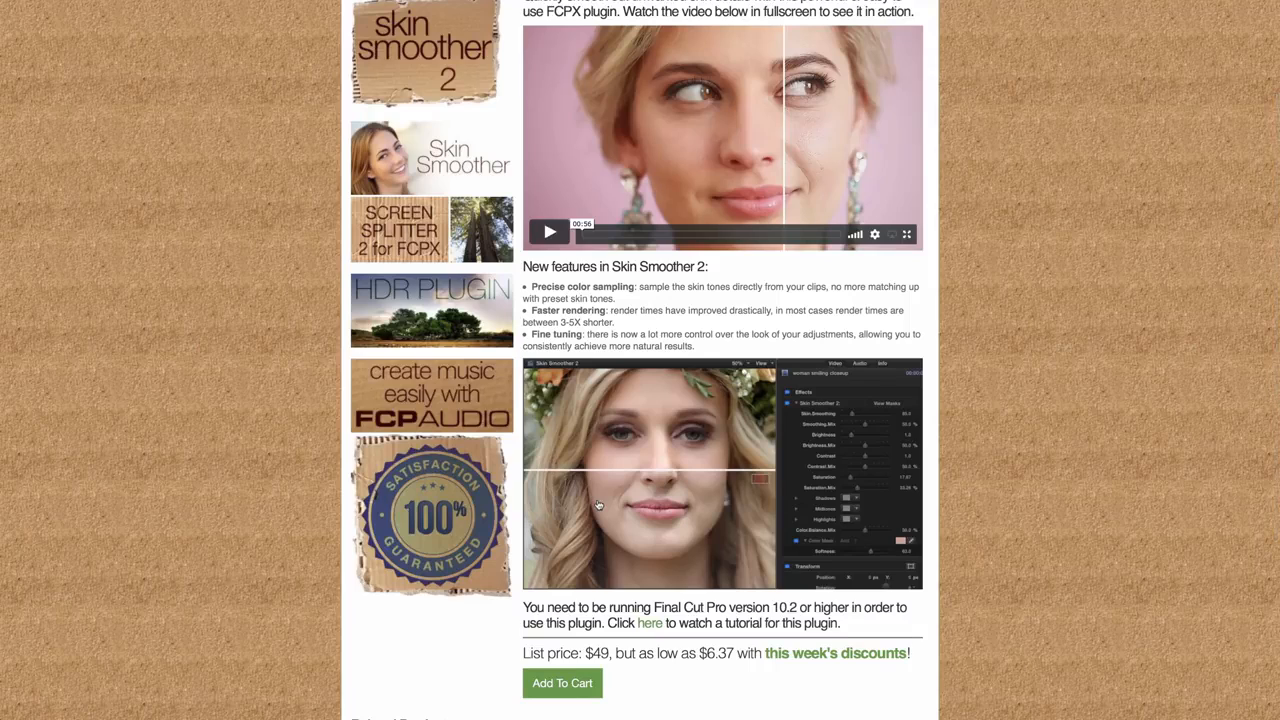
pyautogui.scroll(-2, 597, 505)
pyautogui.scroll(5, 597, 505)
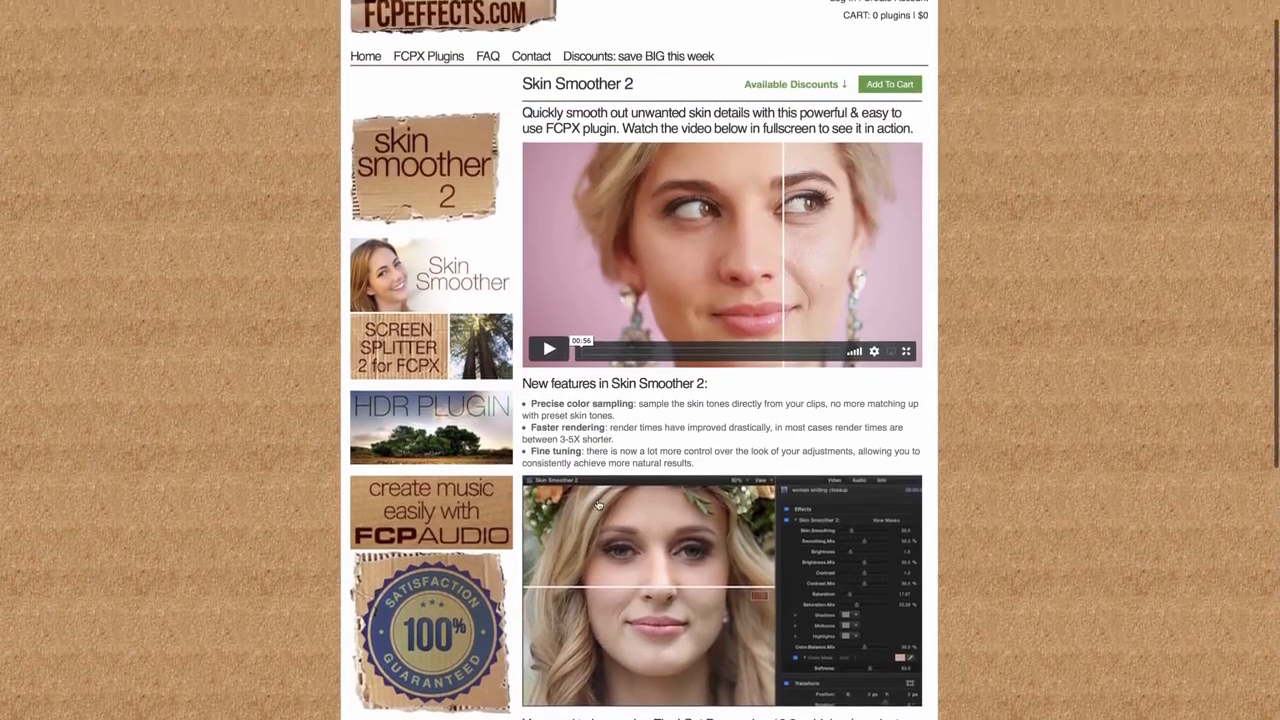
pyautogui.scroll(1, 598, 505)
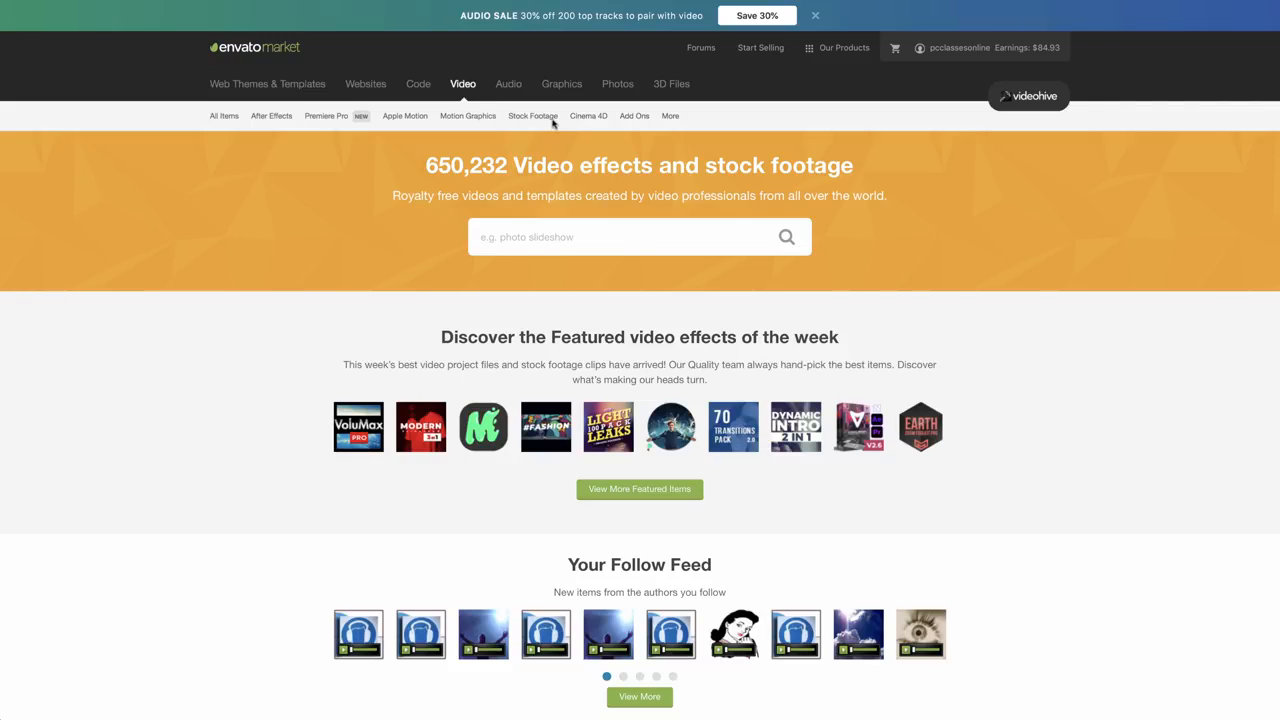
# Step: On the VideoHive marketplace, open the Kids category of stock footage and browse the clips on its first page
pyautogui.moveTo(527, 117)
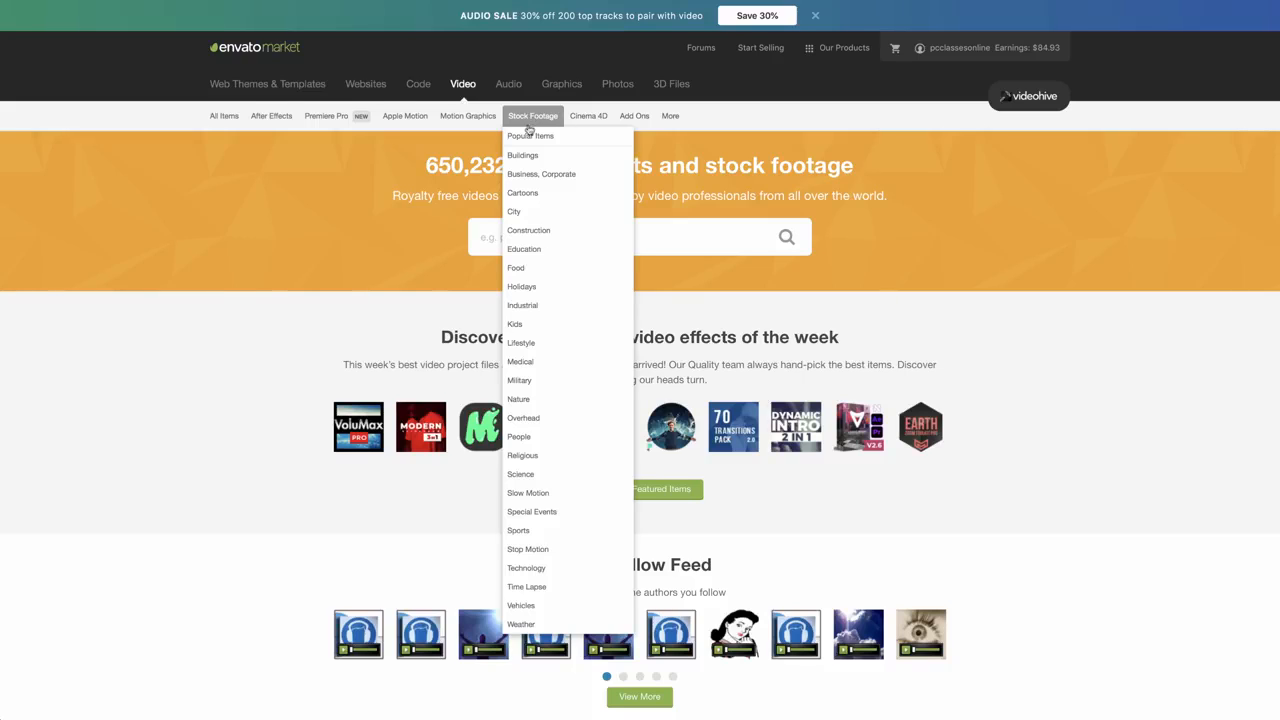
pyautogui.click(514, 326)
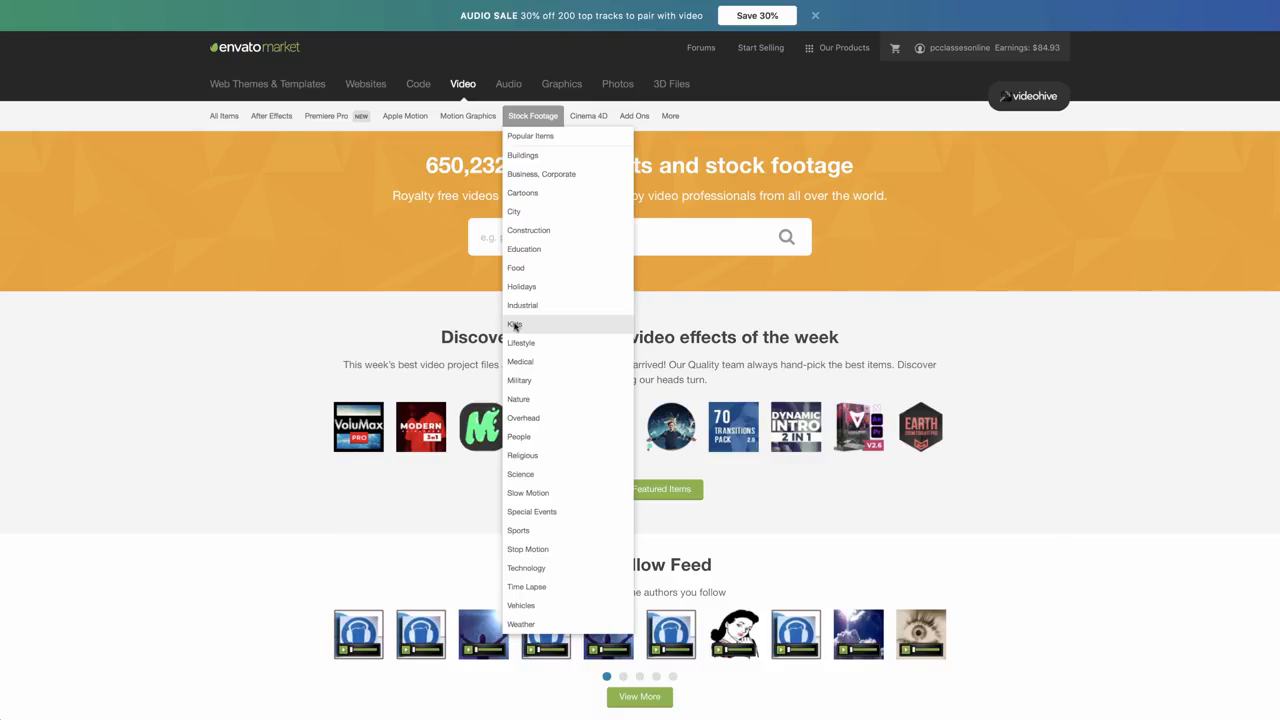
pyautogui.scroll(-6, 744, 395)
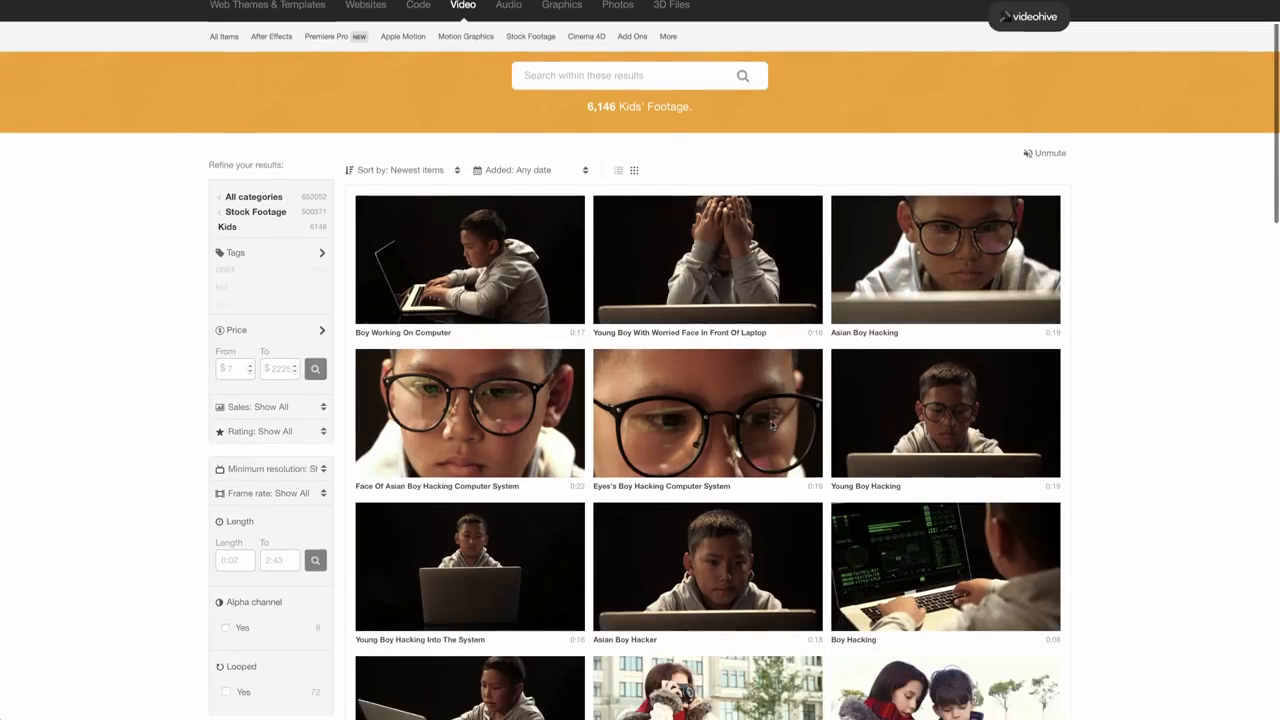
pyautogui.scroll(-4, 840, 494)
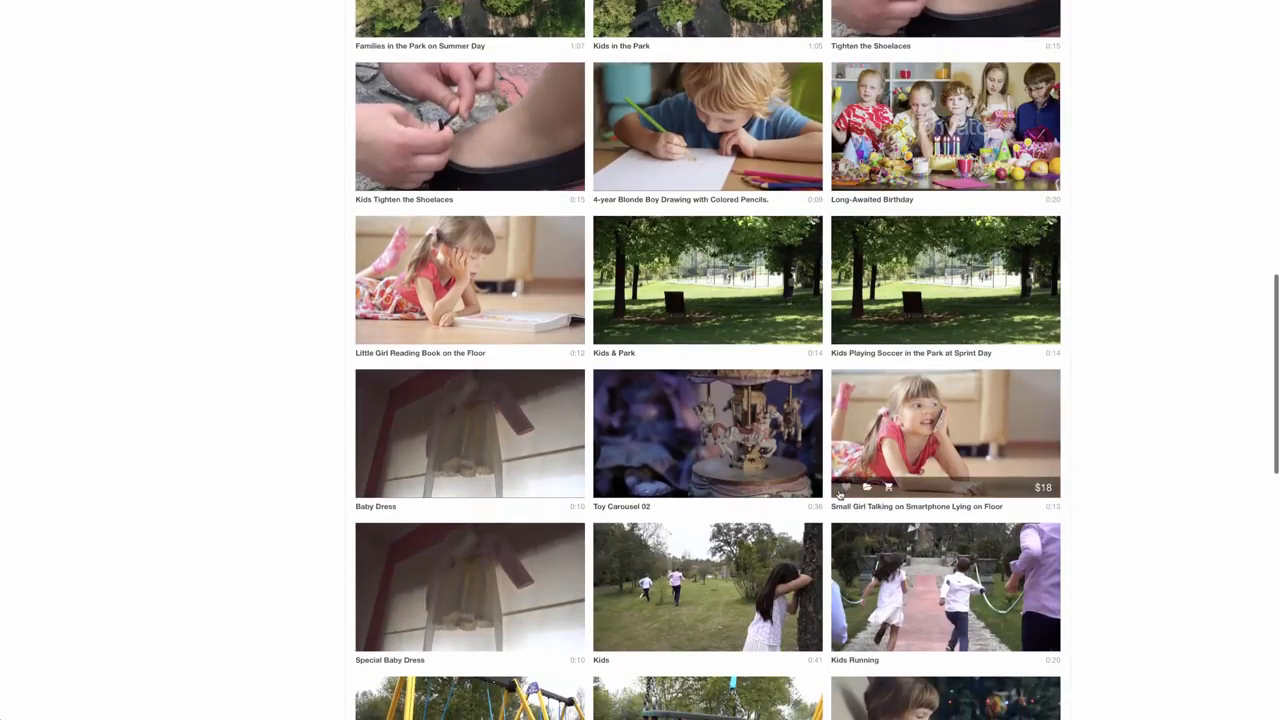
pyautogui.scroll(-4, 840, 494)
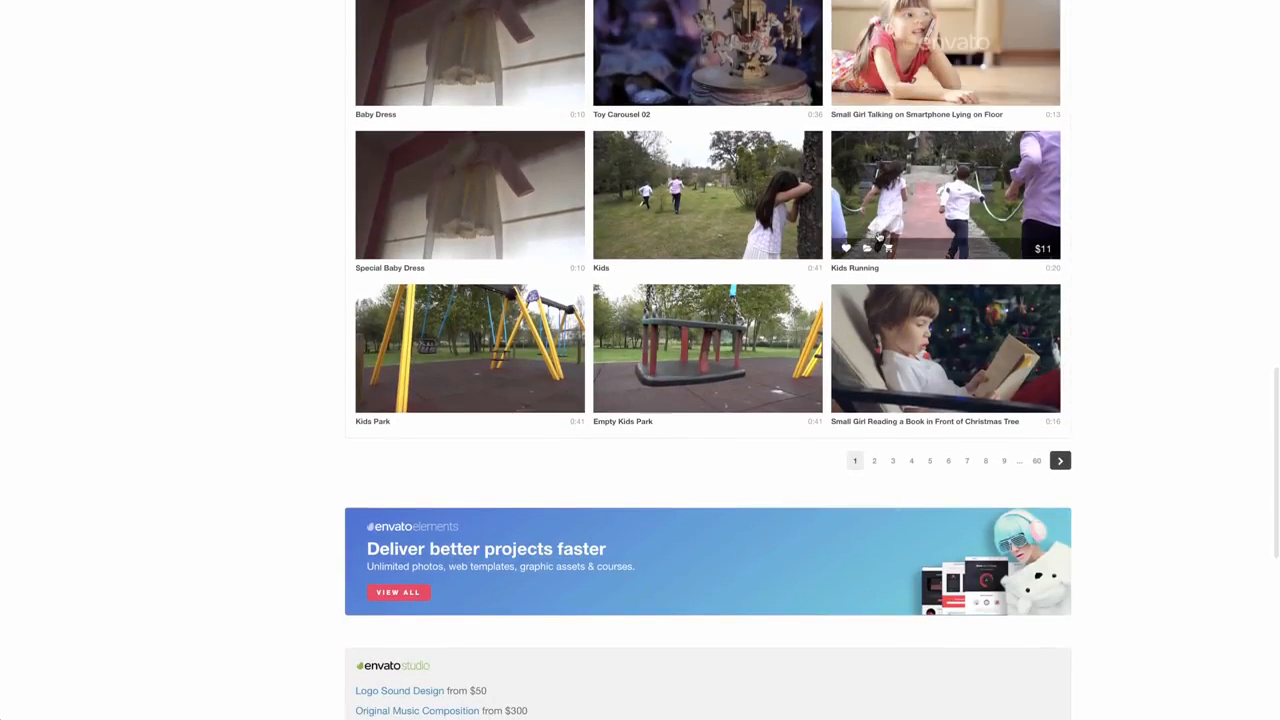
pyautogui.scroll(15, 878, 236)
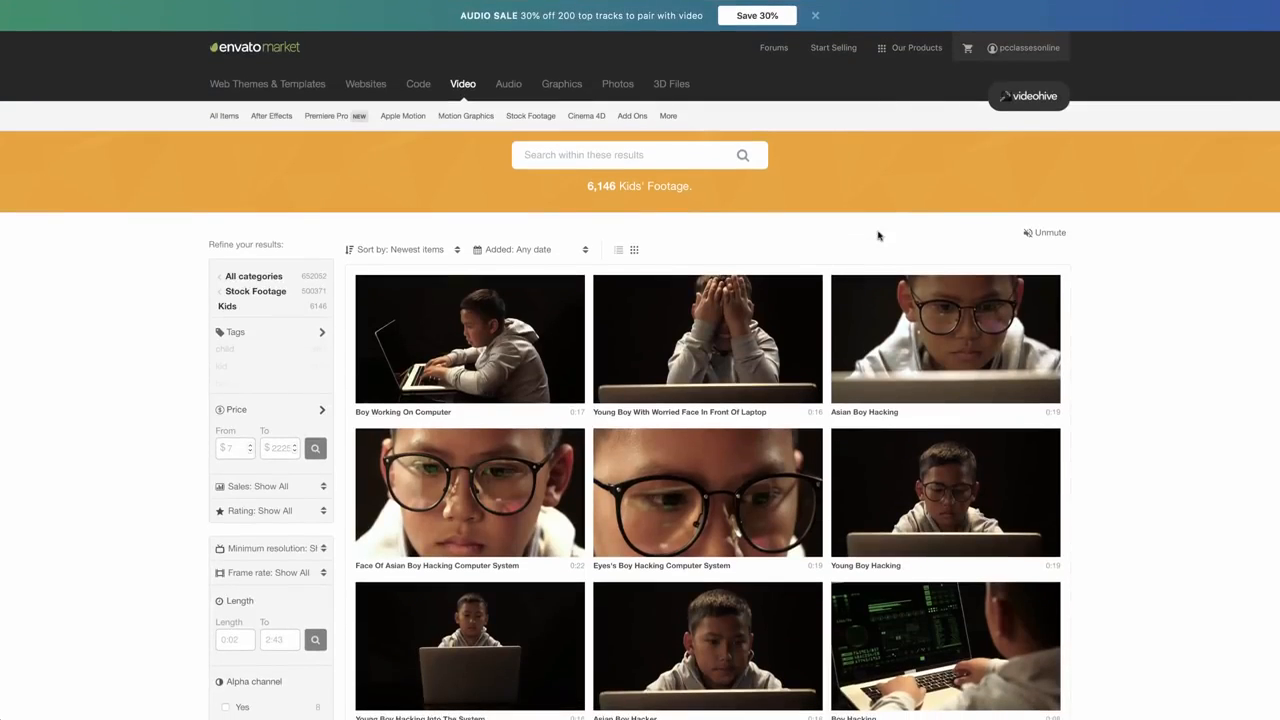
pyautogui.scroll(-5, 878, 236)
pyautogui.scroll(-1, 878, 236)
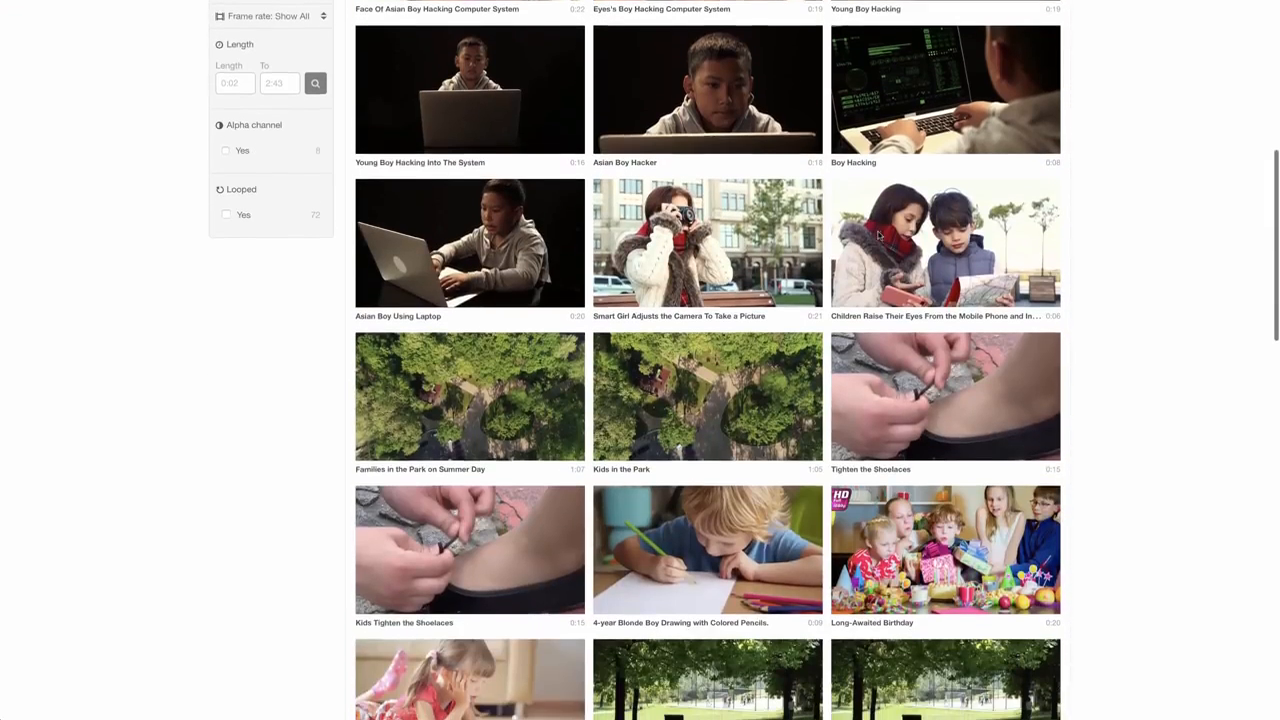
pyautogui.scroll(-2, 878, 236)
pyautogui.scroll(-2, 878, 236)
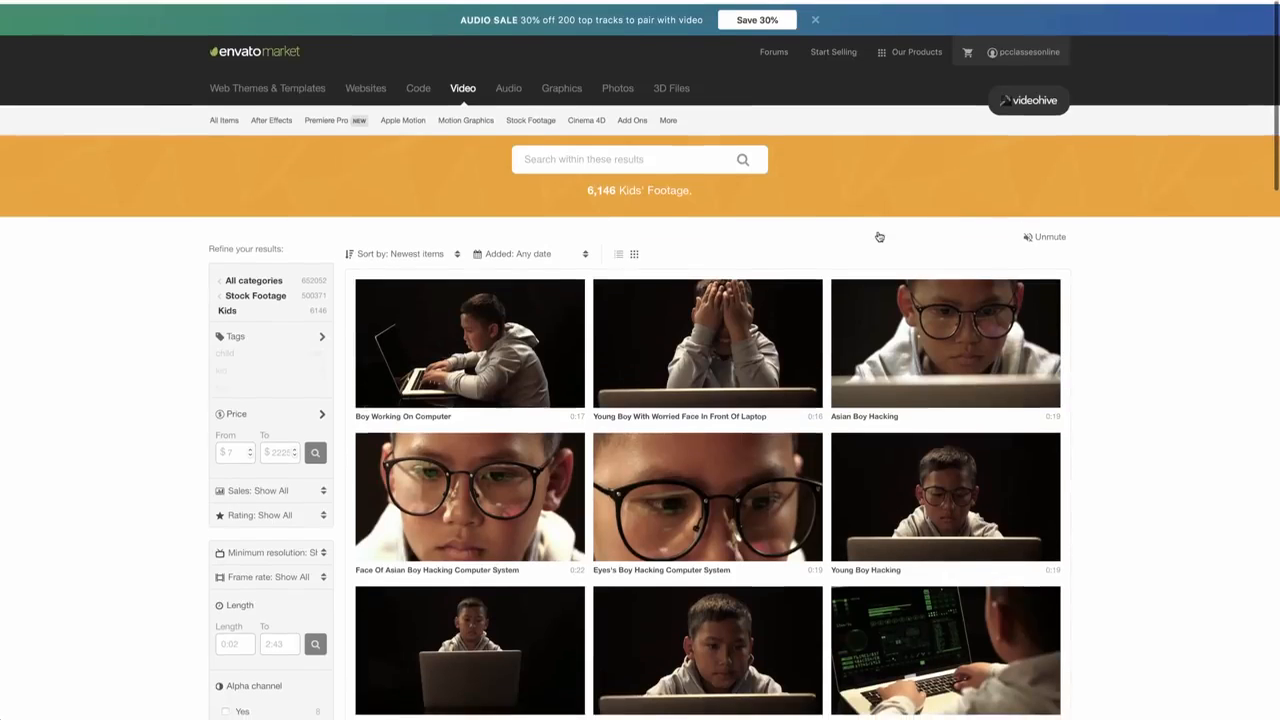
pyautogui.moveTo(680, 117)
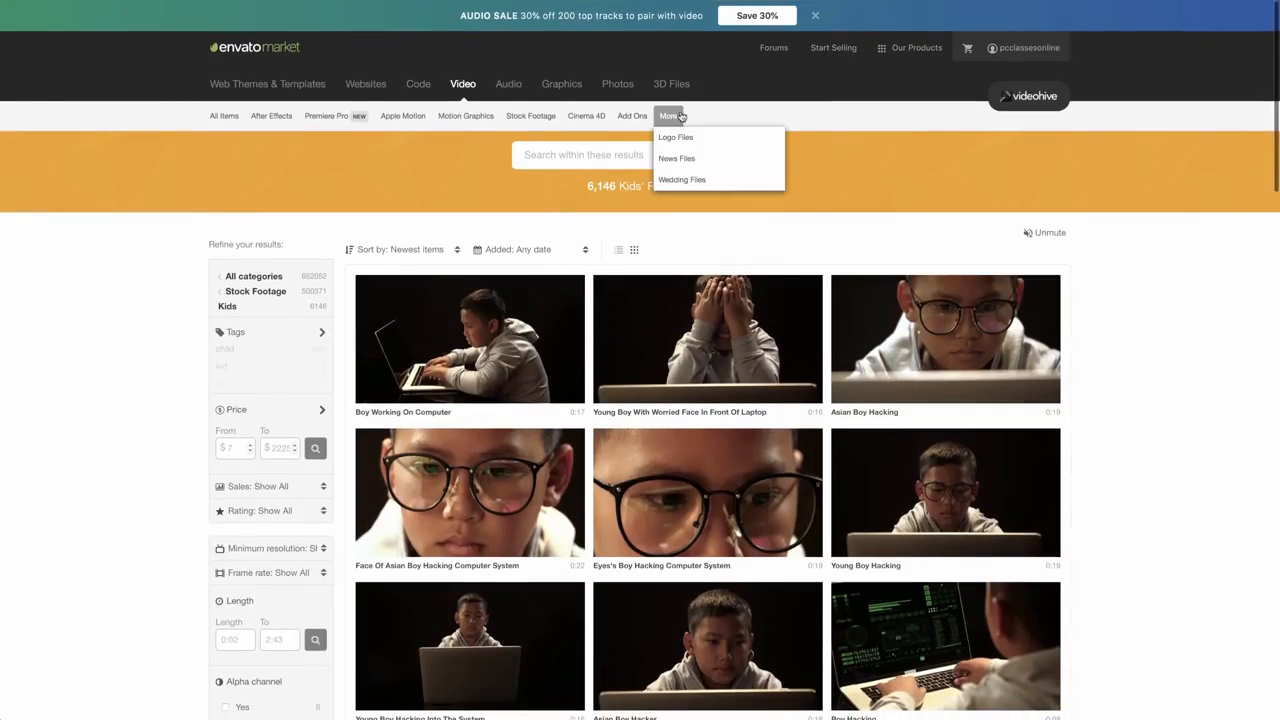
pyautogui.click(620, 155)
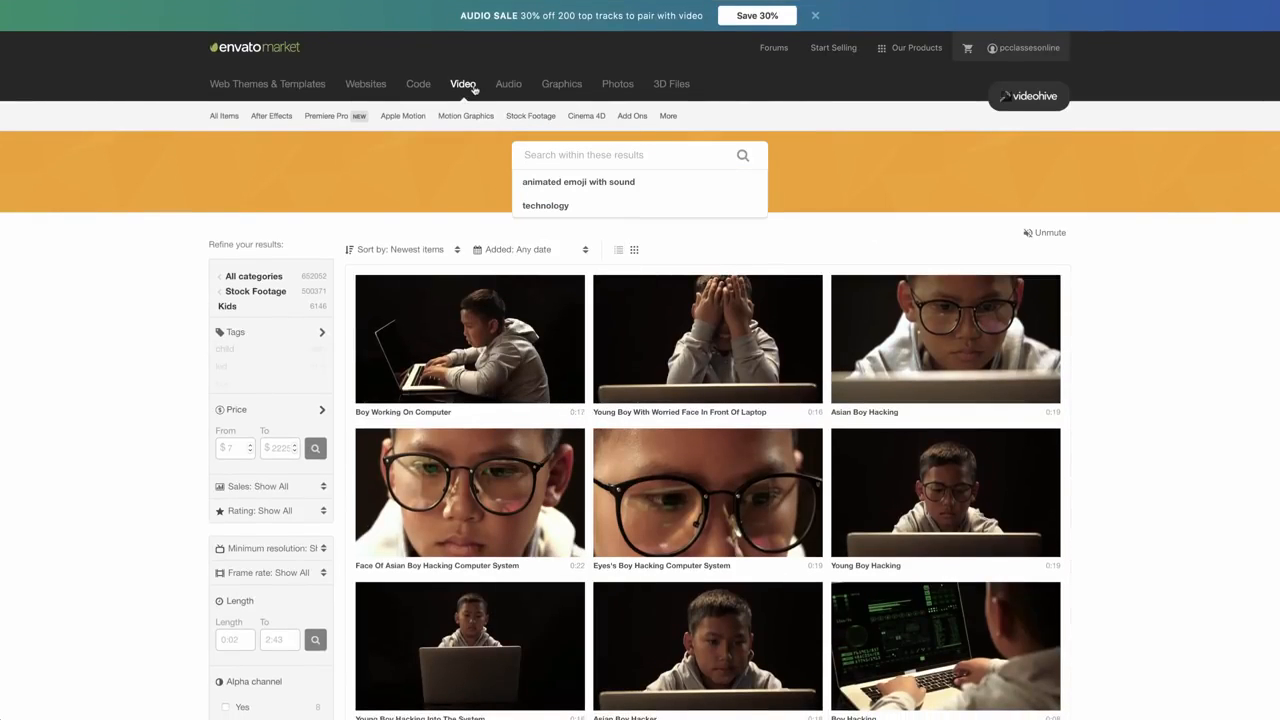
pyautogui.moveTo(562, 118)
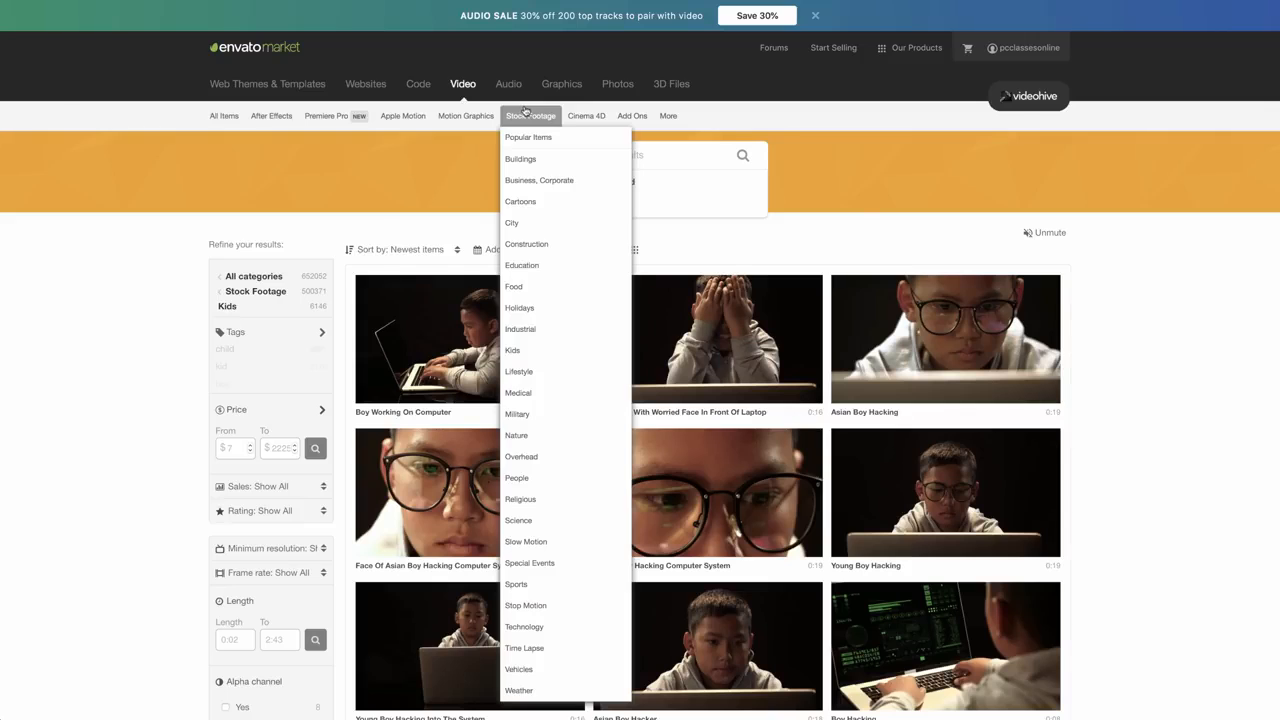
# Step: Open VideoHive's After Effects templates, search them for "logo" and look through the first page of results
pyautogui.click(266, 117)
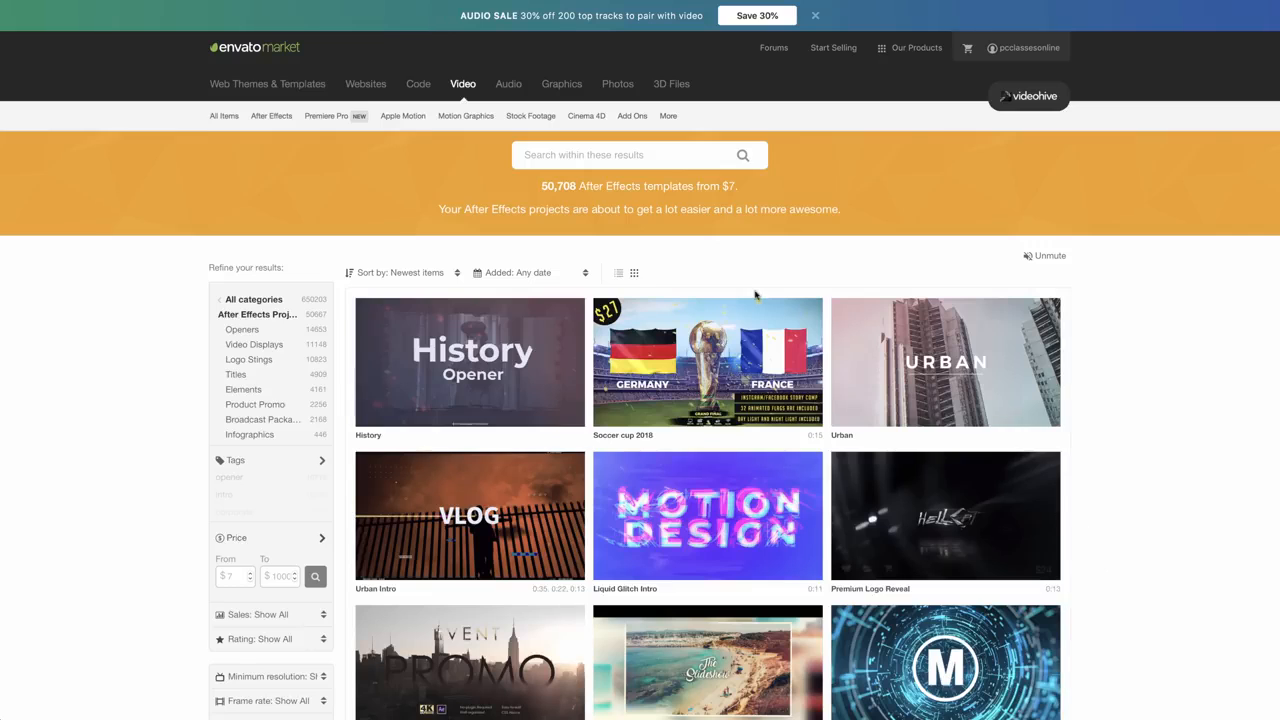
pyautogui.click(661, 154)
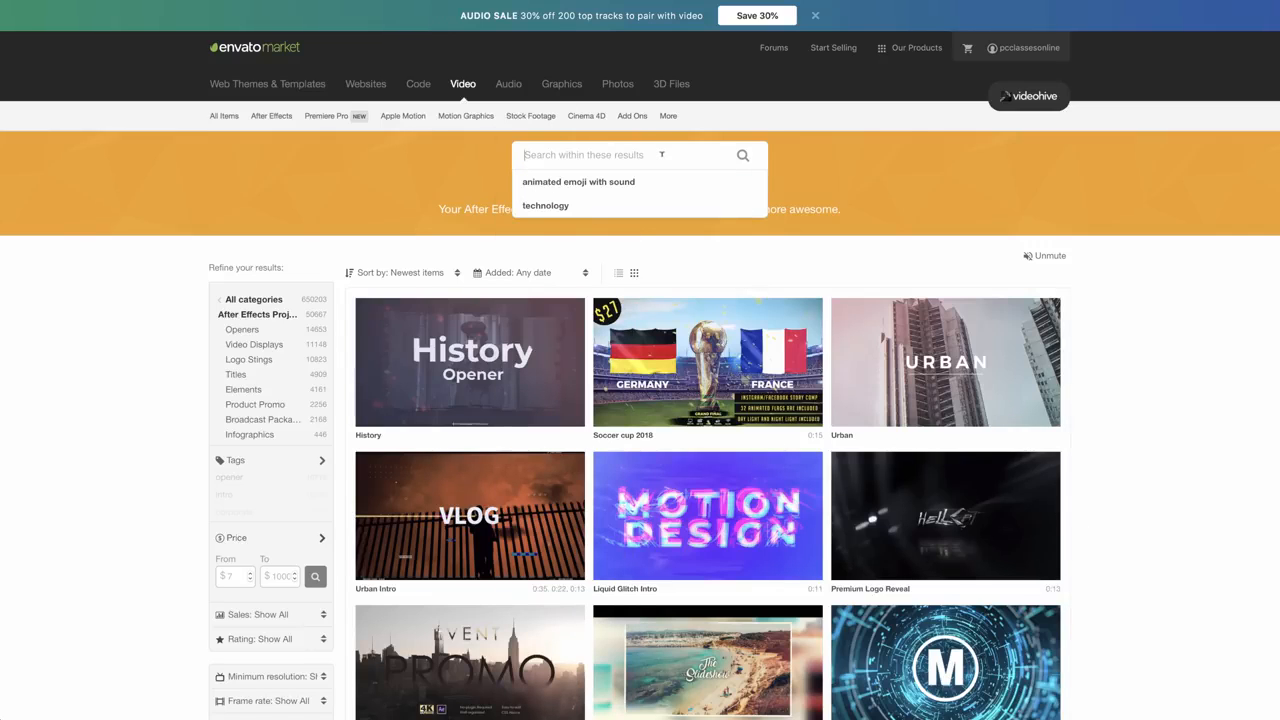
pyautogui.write('logo')
pyautogui.press('Return')
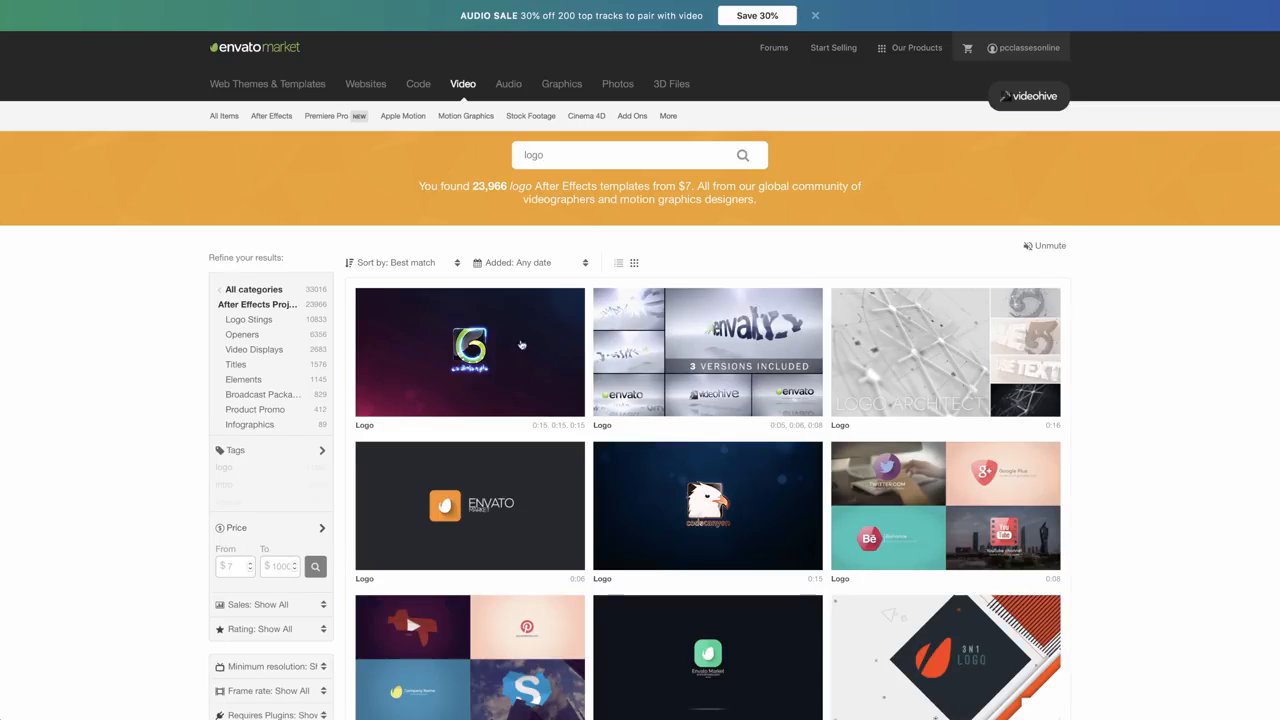
pyautogui.scroll(-10, 515, 393)
pyautogui.scroll(-2, 515, 393)
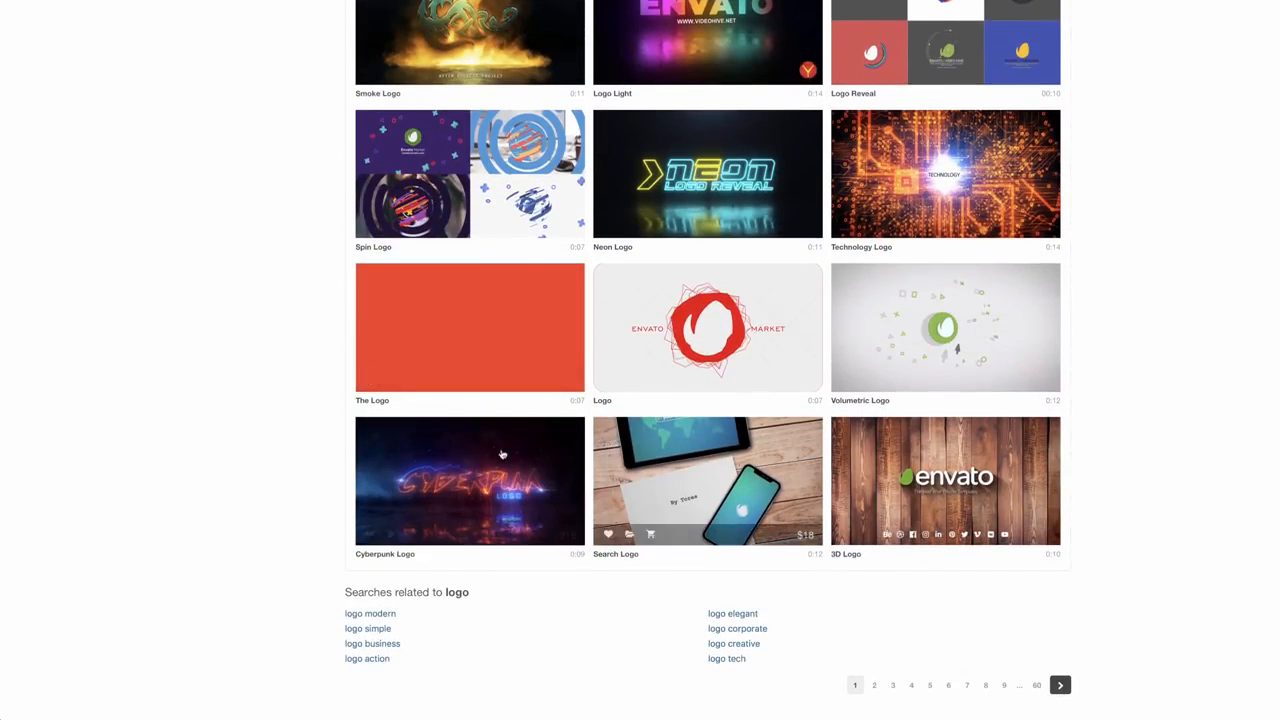
# Step: Open the Cyberpunk Logo template's page, watch its preview video and close the player
pyautogui.click(468, 462)
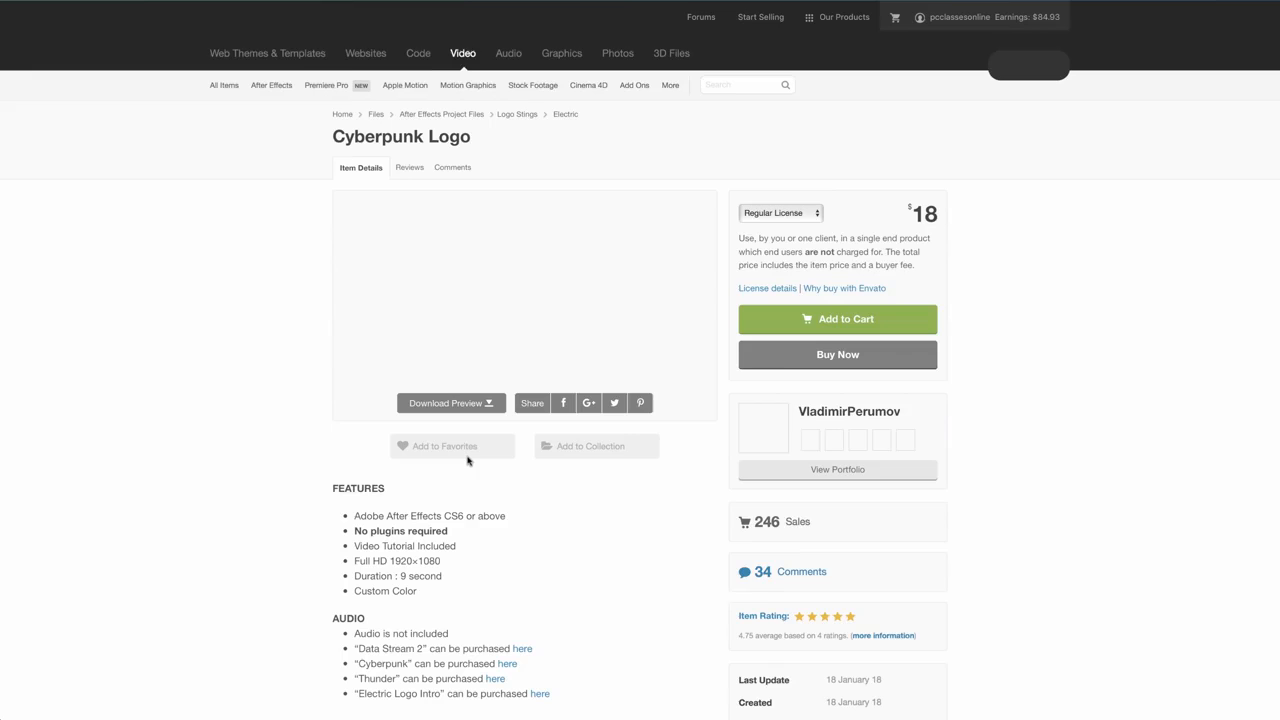
pyautogui.click(524, 334)
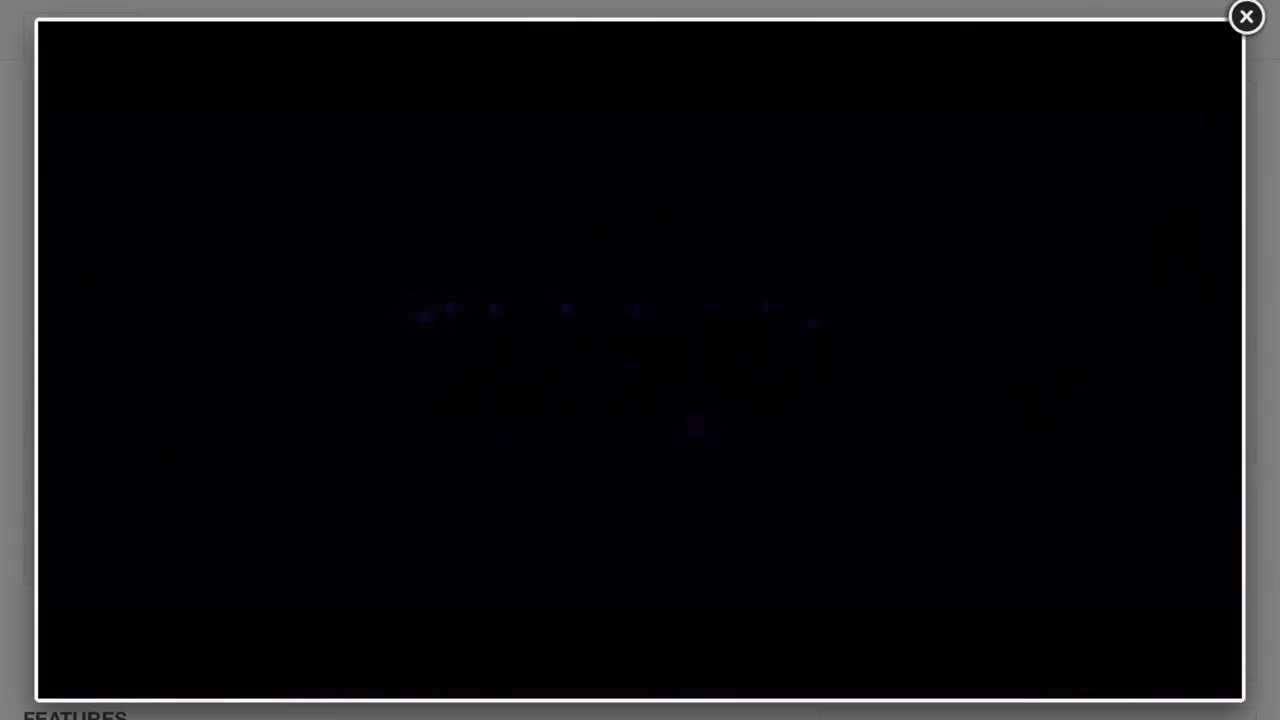
pyautogui.click(1246, 16)
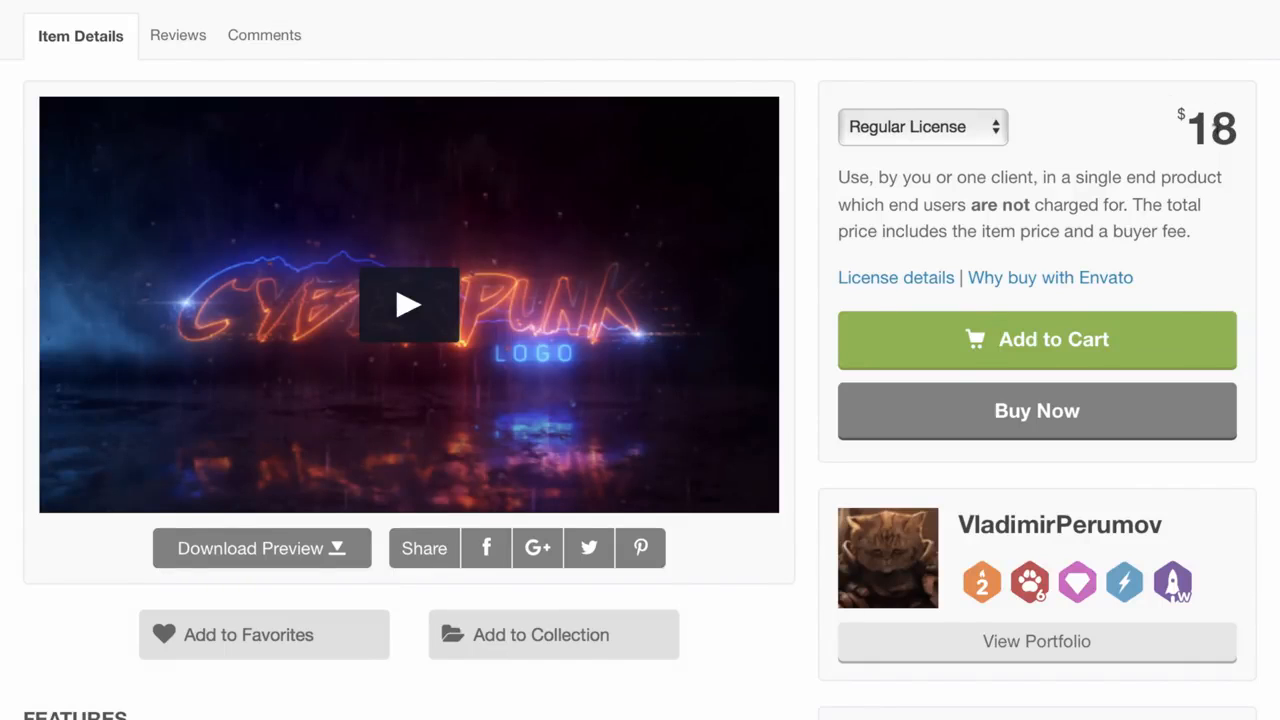
# Step: Choose the Extended License for the Cyberpunk Logo template
pyautogui.click(995, 128)
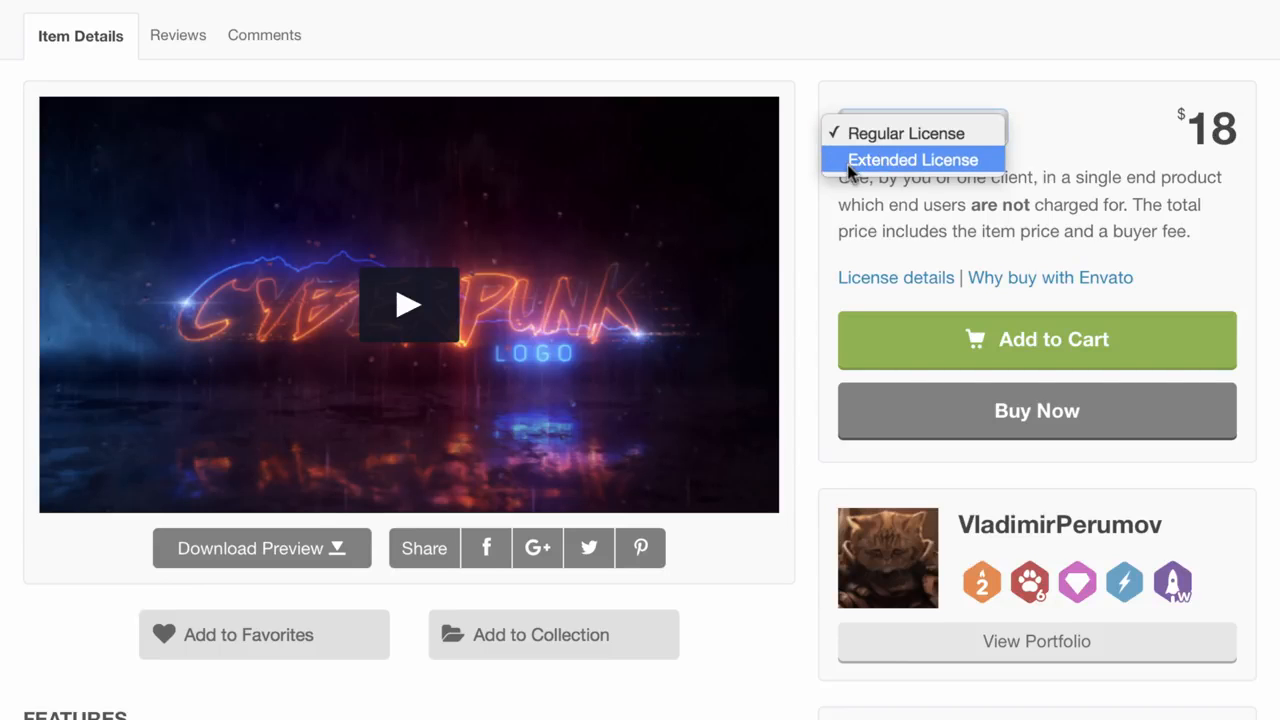
pyautogui.click(945, 160)
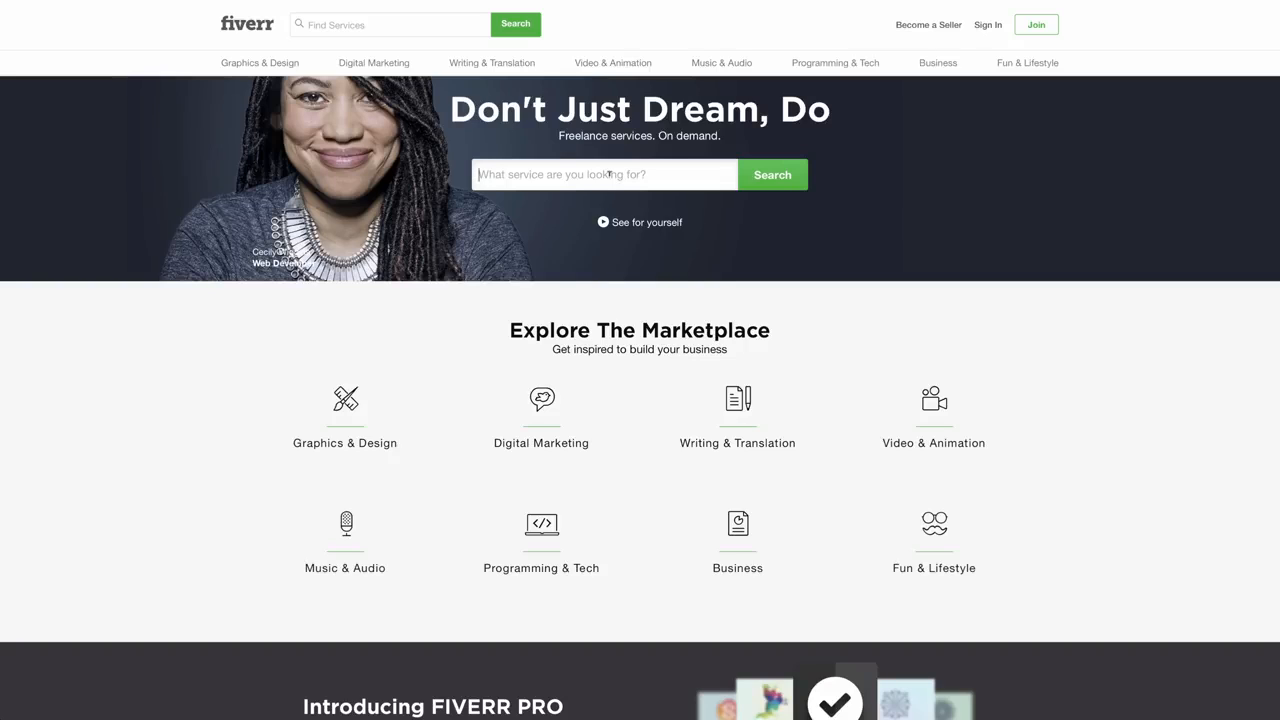
# Step: Search the Fiverr marketplace for "videohive" services
pyautogui.write('videohive')
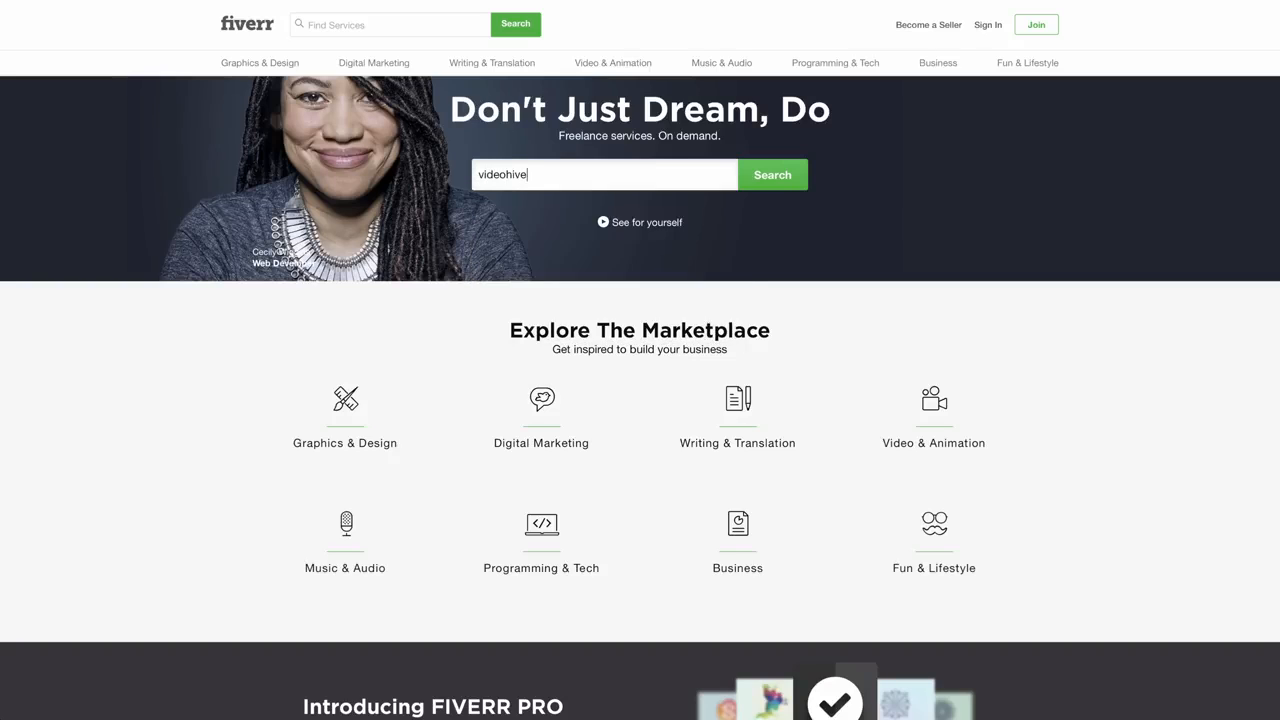
pyautogui.press('Return')
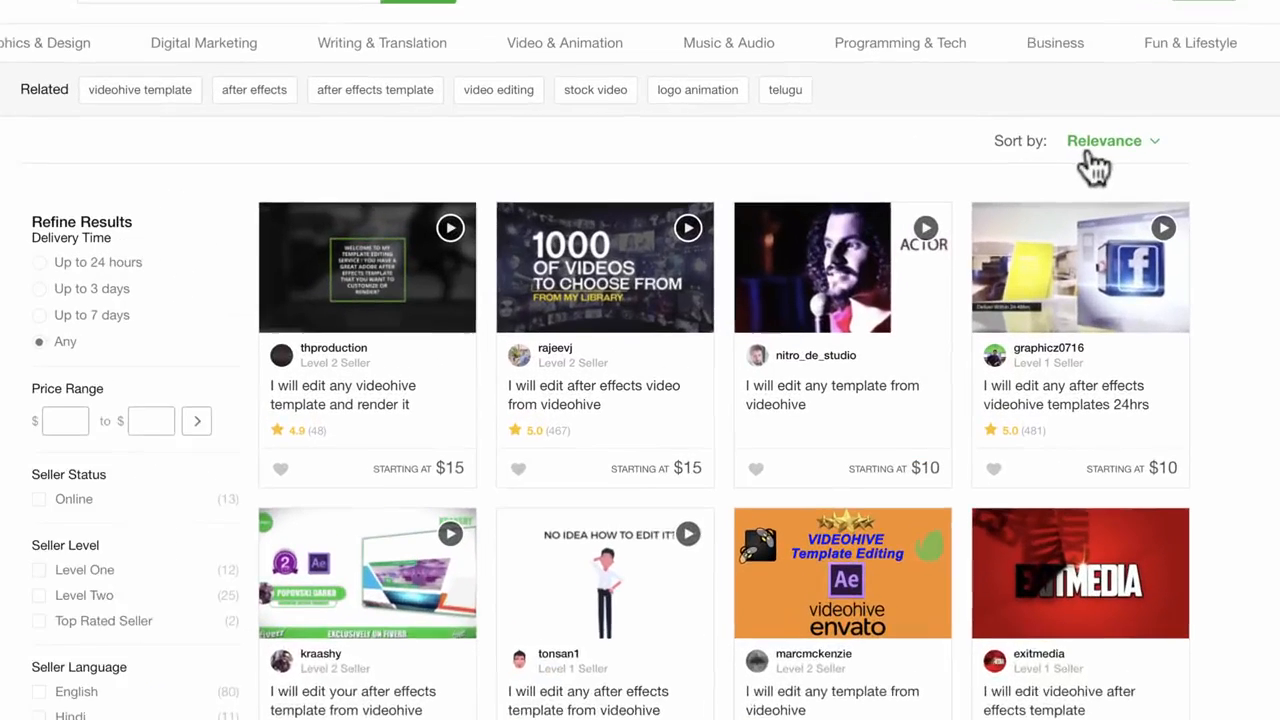
# Step: Sort the Fiverr "videohive" service results by Best Selling
pyautogui.click(1160, 145)
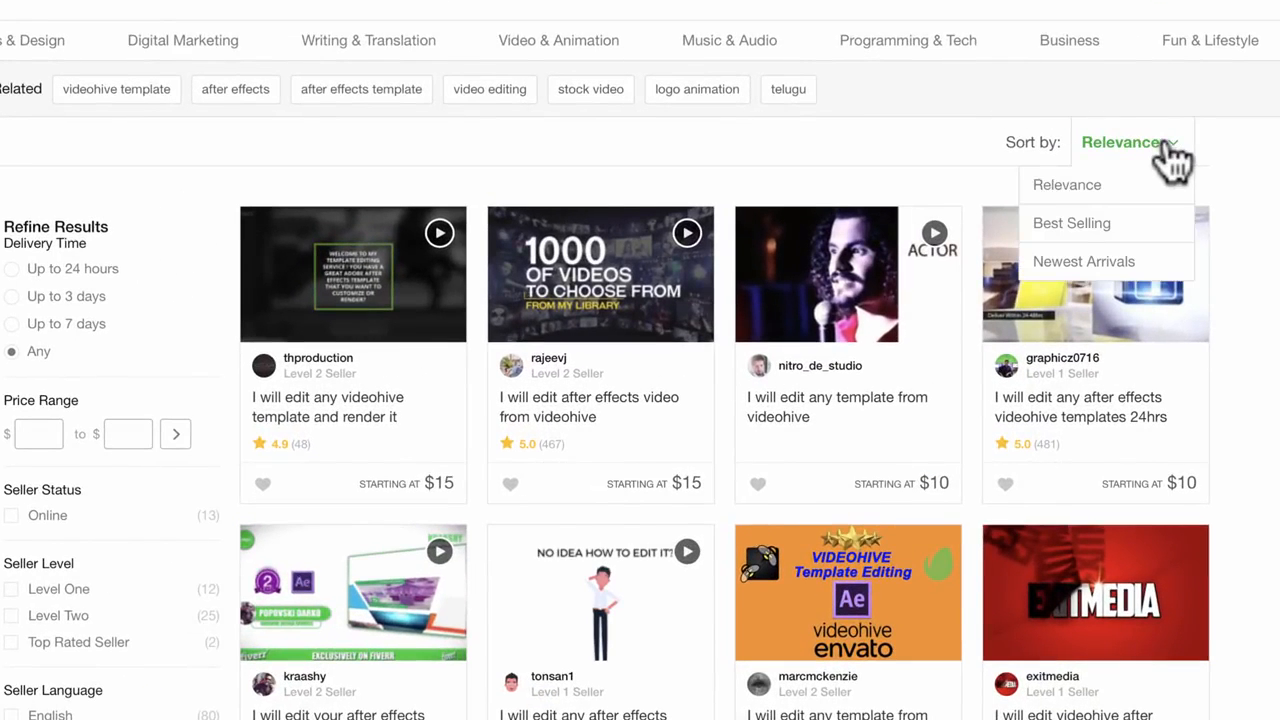
pyautogui.click(1128, 230)
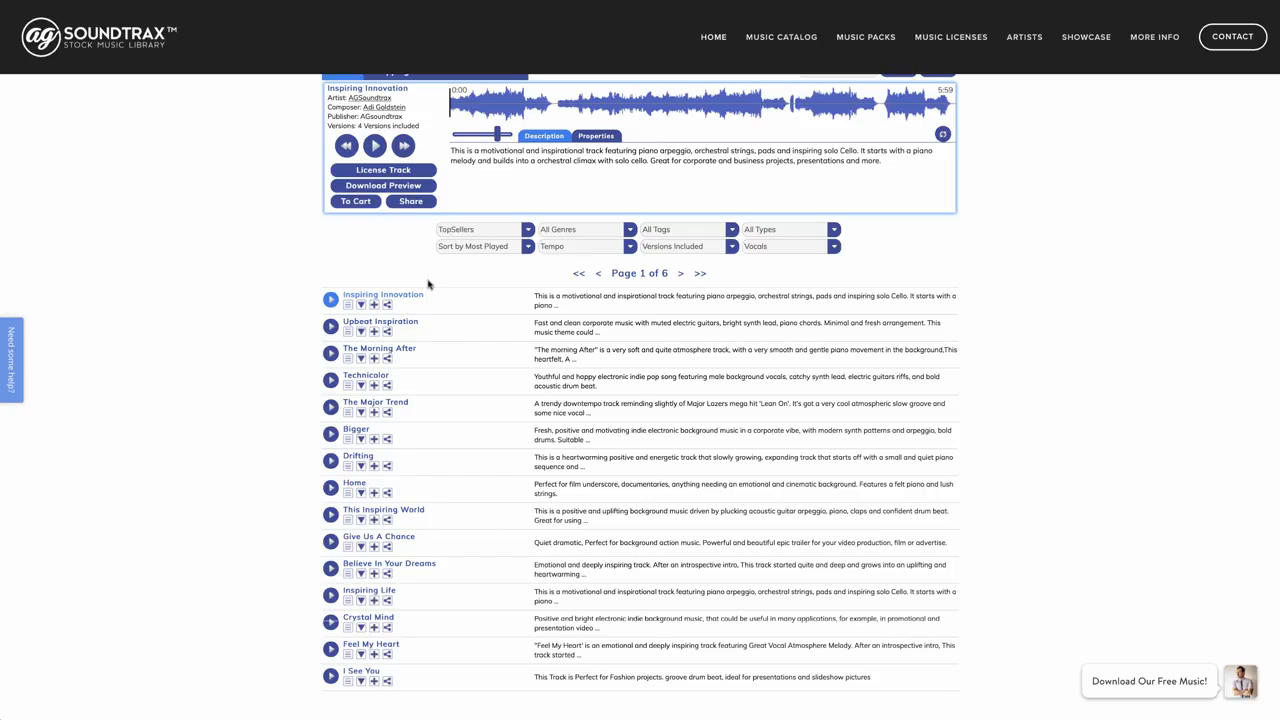
# Step: Look over the AGsoundtrax stock music track list and the AudioJungle home page of royalty-free music and audio
pyautogui.scroll(15, 428, 285)
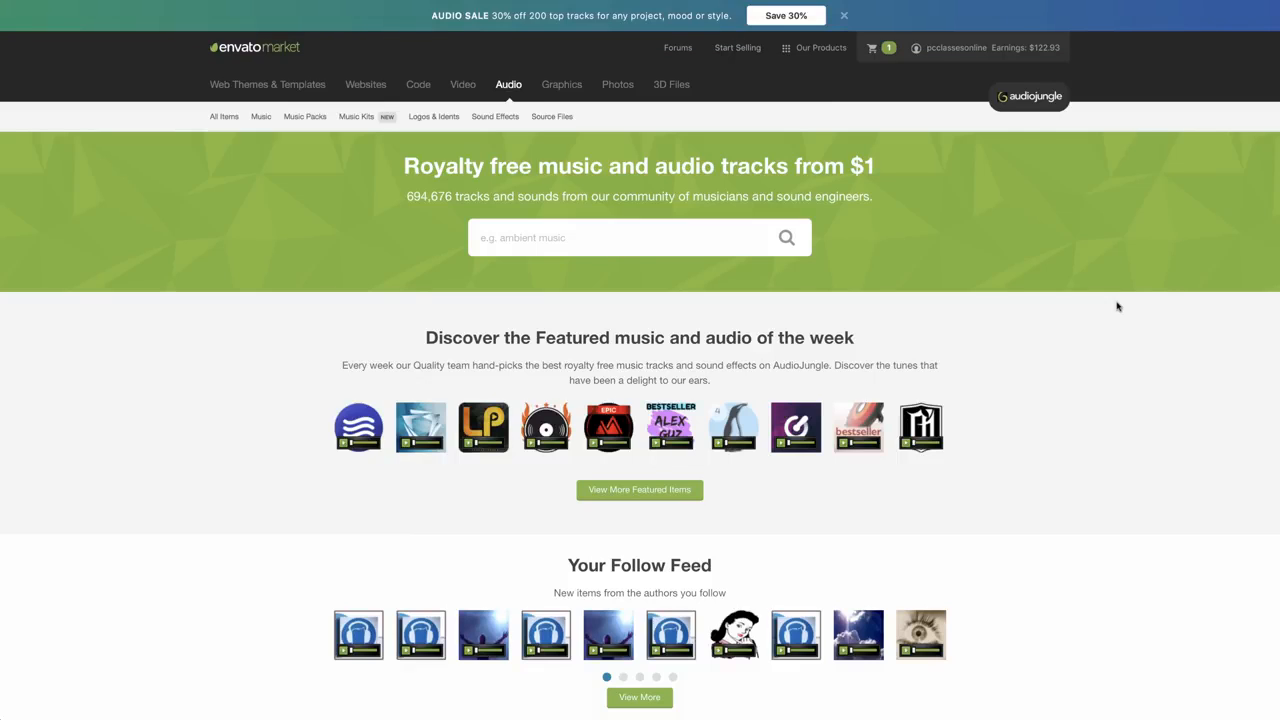
pyautogui.scroll(-1, 1118, 306)
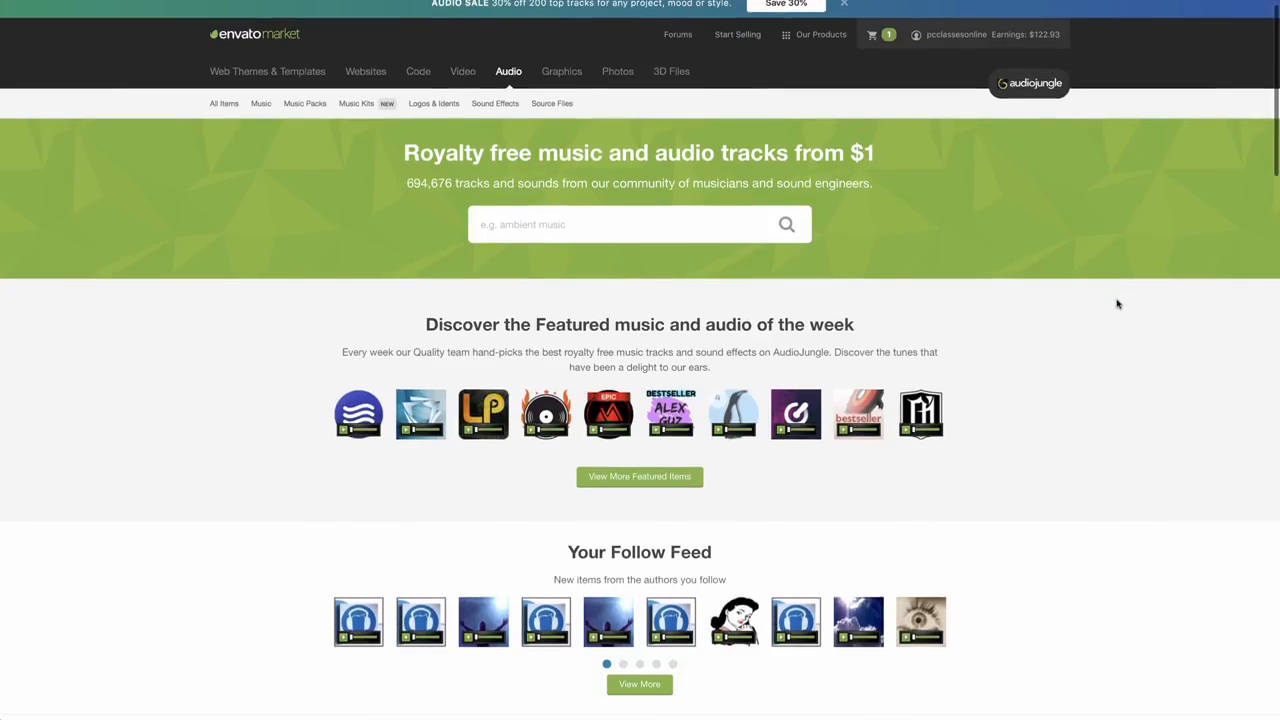
pyautogui.scroll(1, 1118, 304)
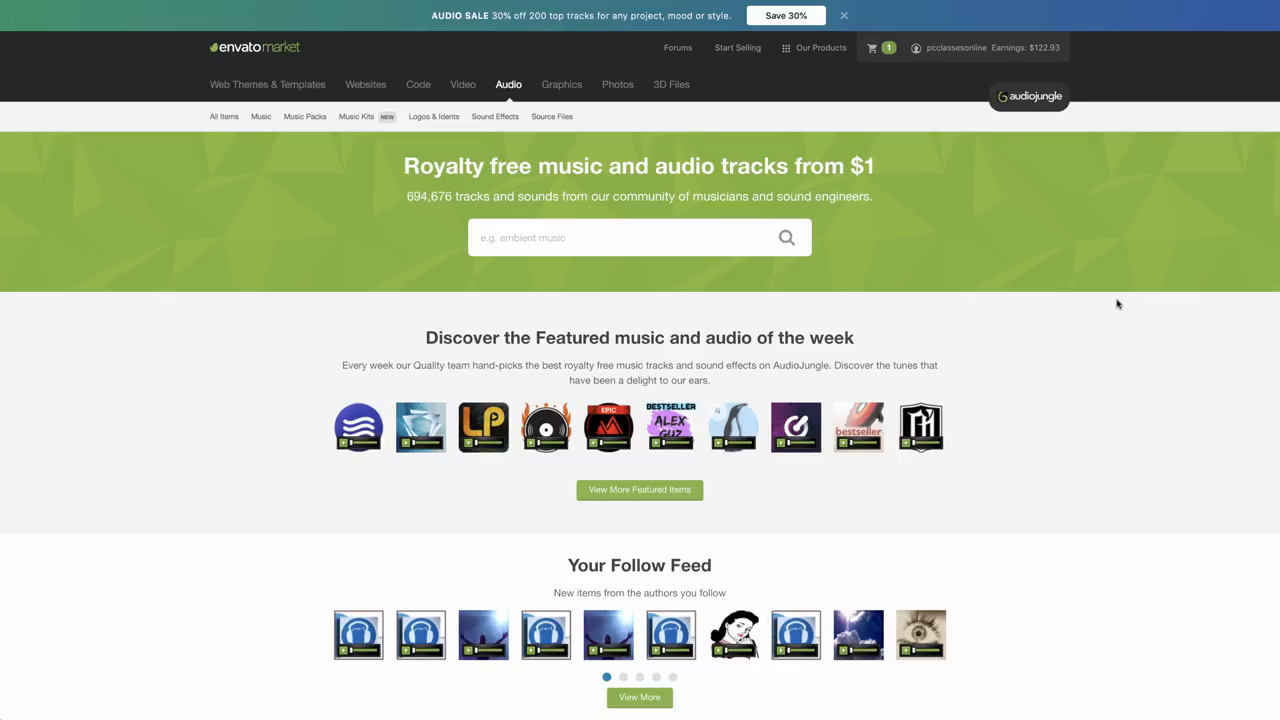
pyautogui.scroll(-2, 1118, 304)
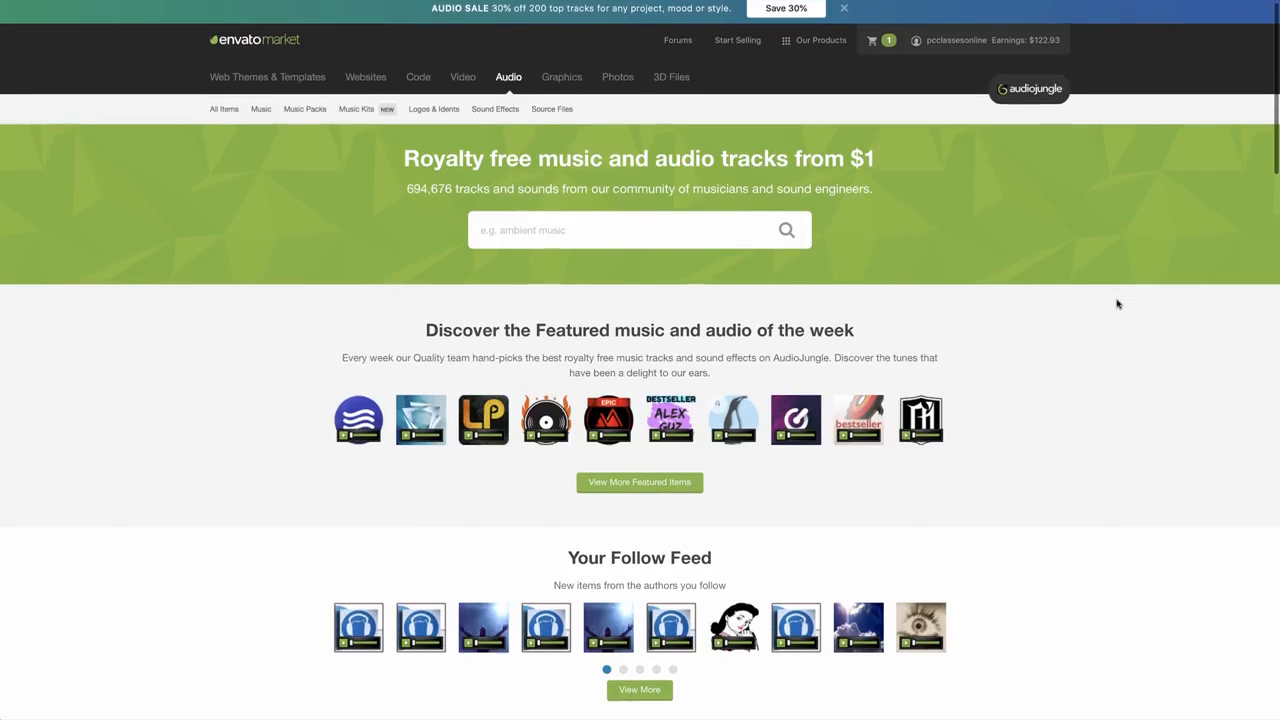
pyautogui.scroll(2, 1118, 304)
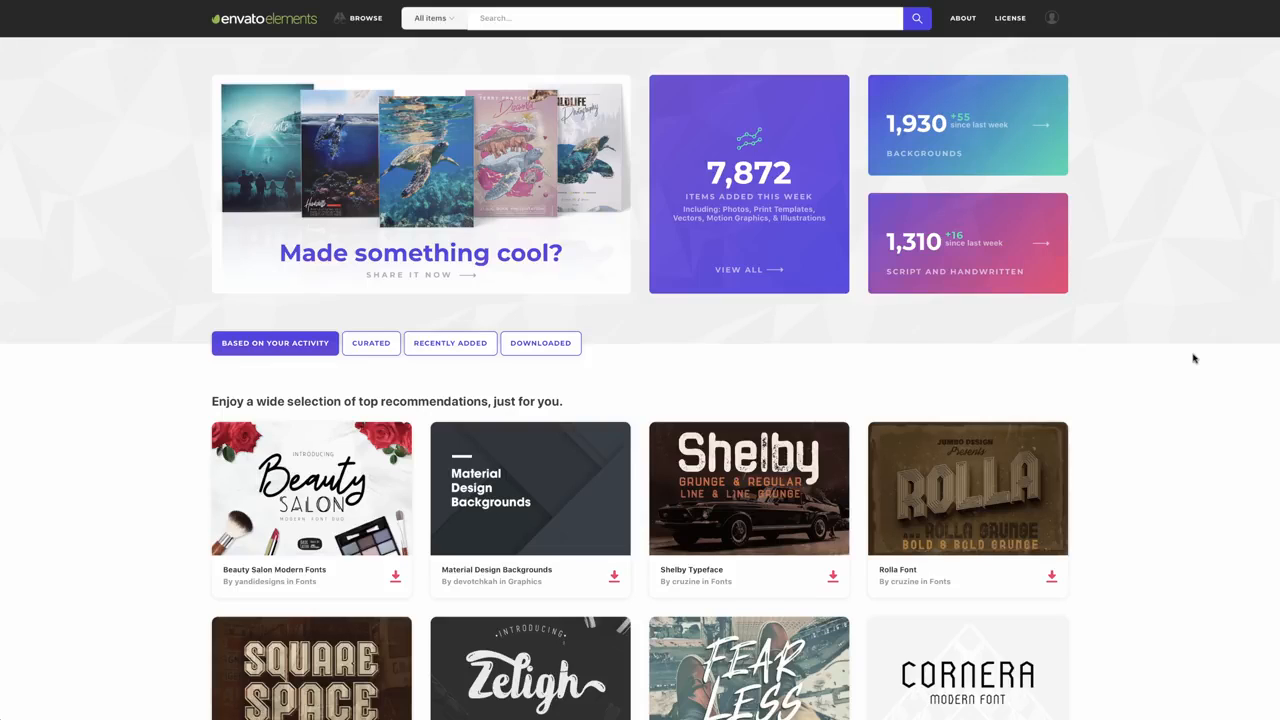
# Step: Look through the recommended fonts and graphics on the Envato Elements home page
pyautogui.scroll(-1, 1193, 358)
pyautogui.scroll(1, 1193, 358)
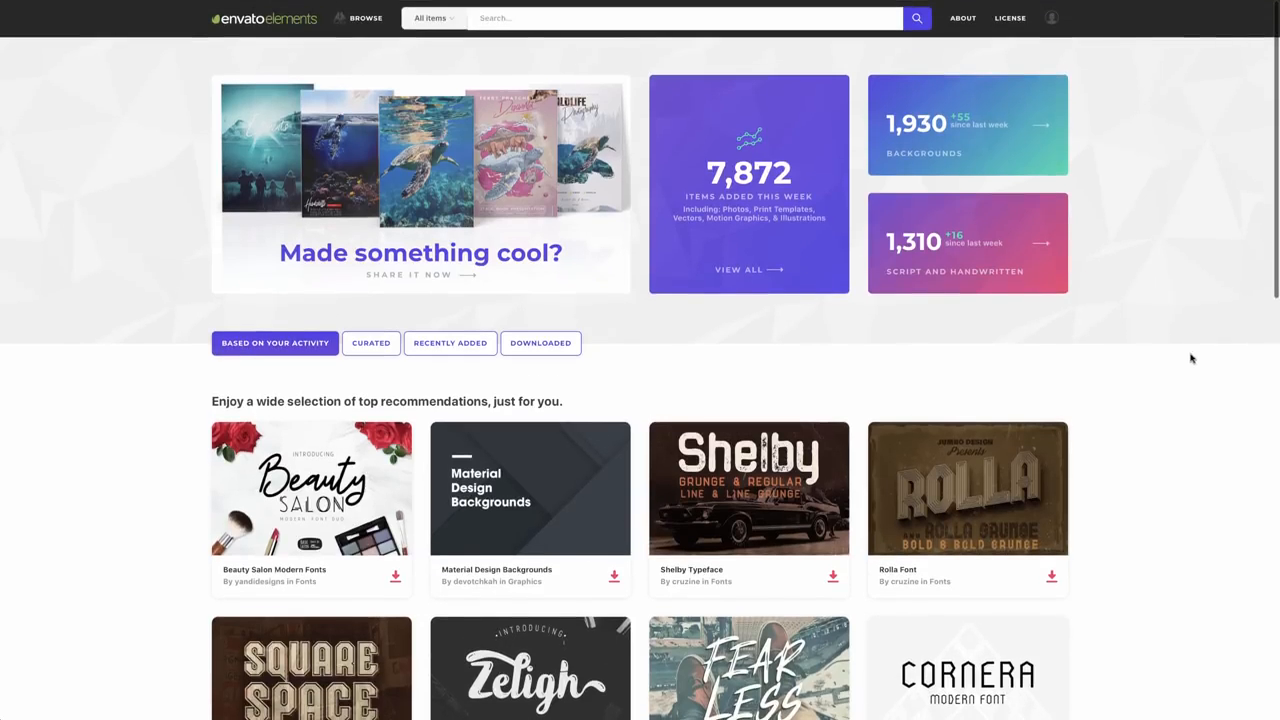
pyautogui.scroll(-2, 790, 415)
pyautogui.scroll(-2, 789, 416)
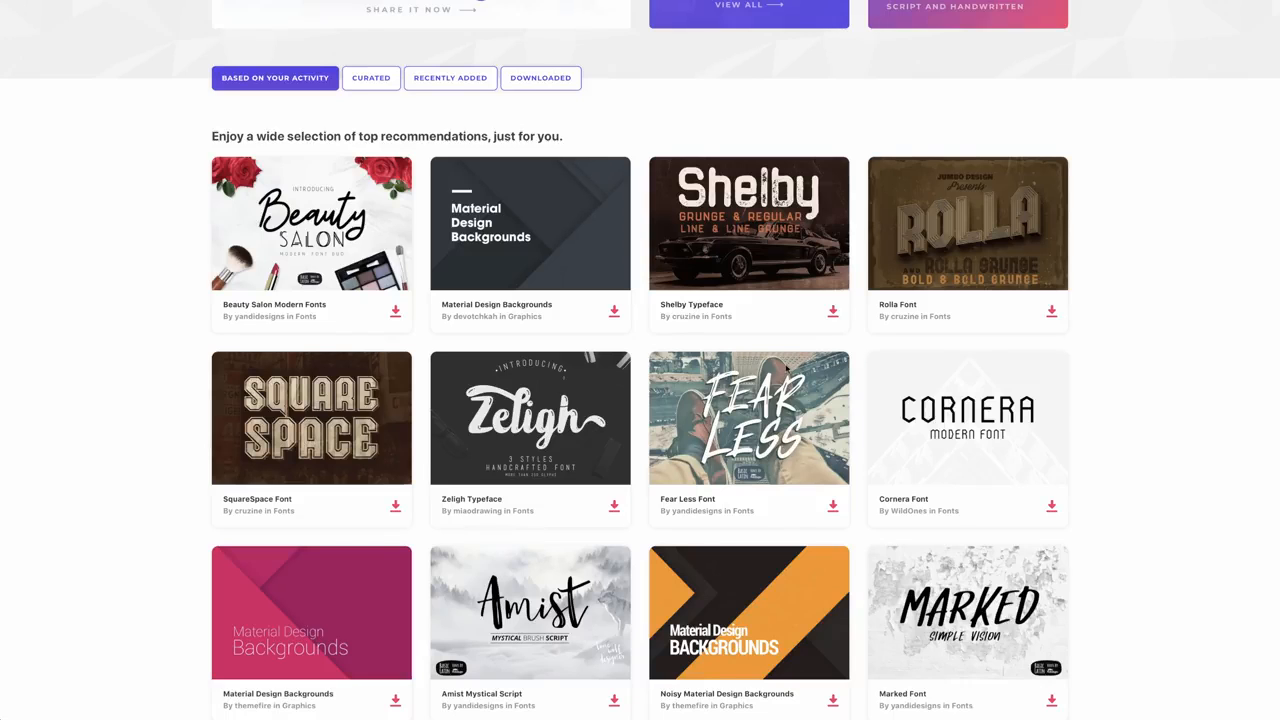
pyautogui.scroll(5, 785, 368)
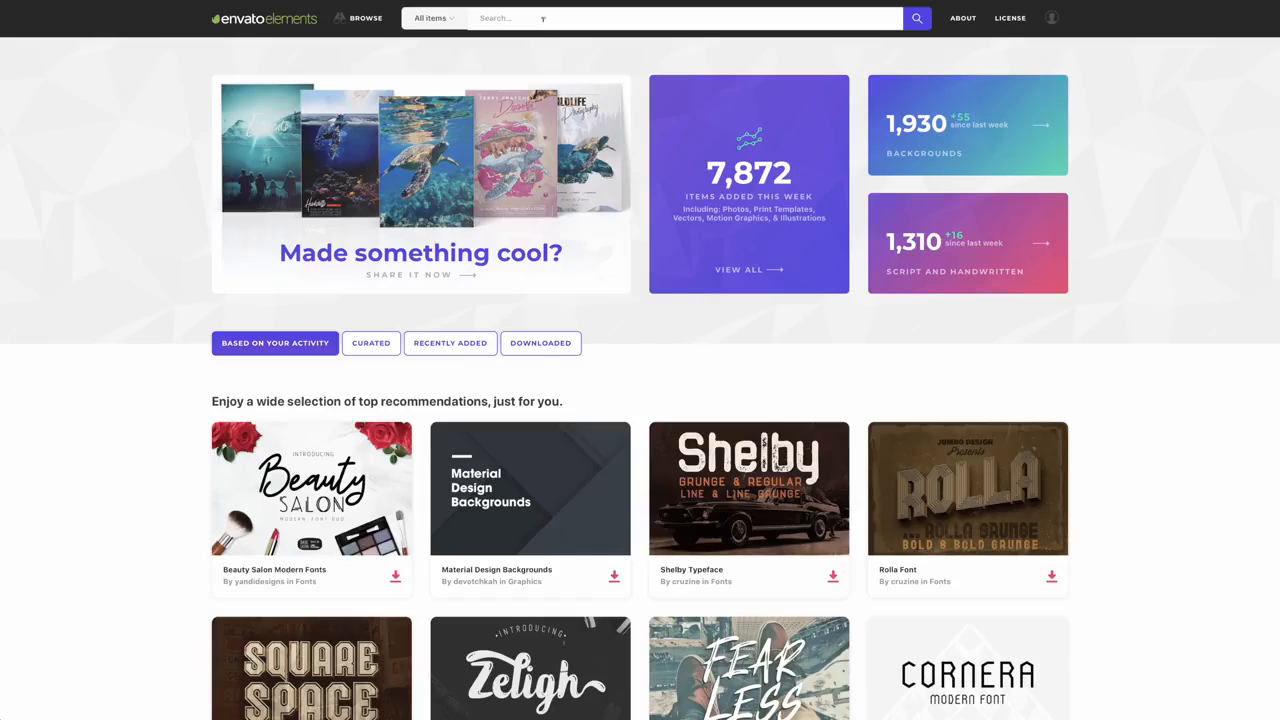
# Step: Browse the Envato Elements item categories and examine the subcategories of Graphics, Add-ons, Fonts and CMS Templates
pyautogui.click(538, 16)
pyautogui.click(360, 26)
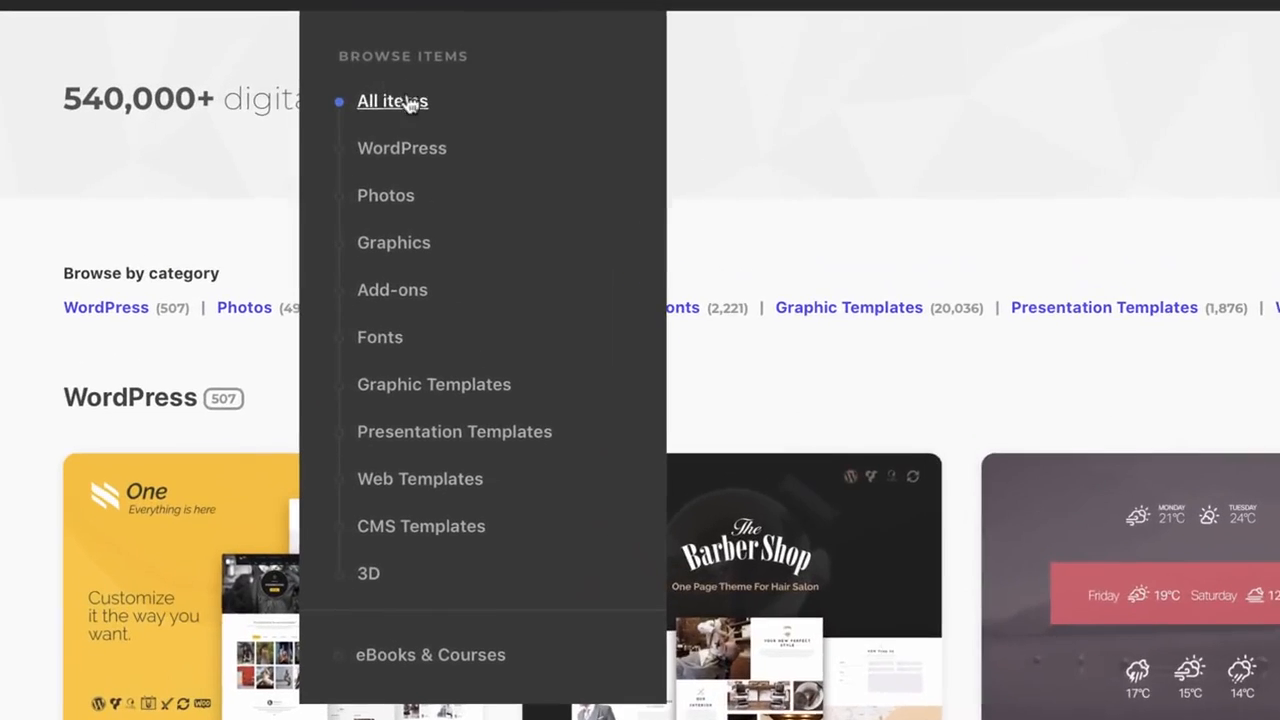
pyautogui.moveTo(384, 105)
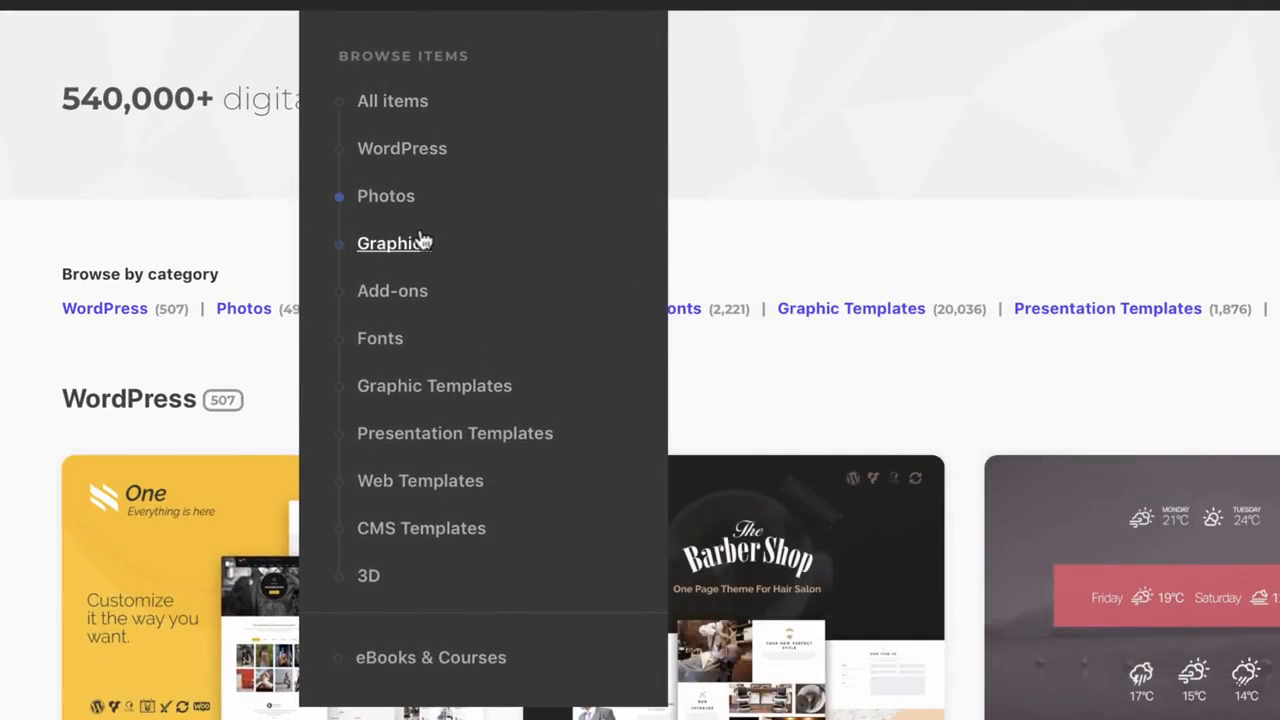
pyautogui.moveTo(424, 252)
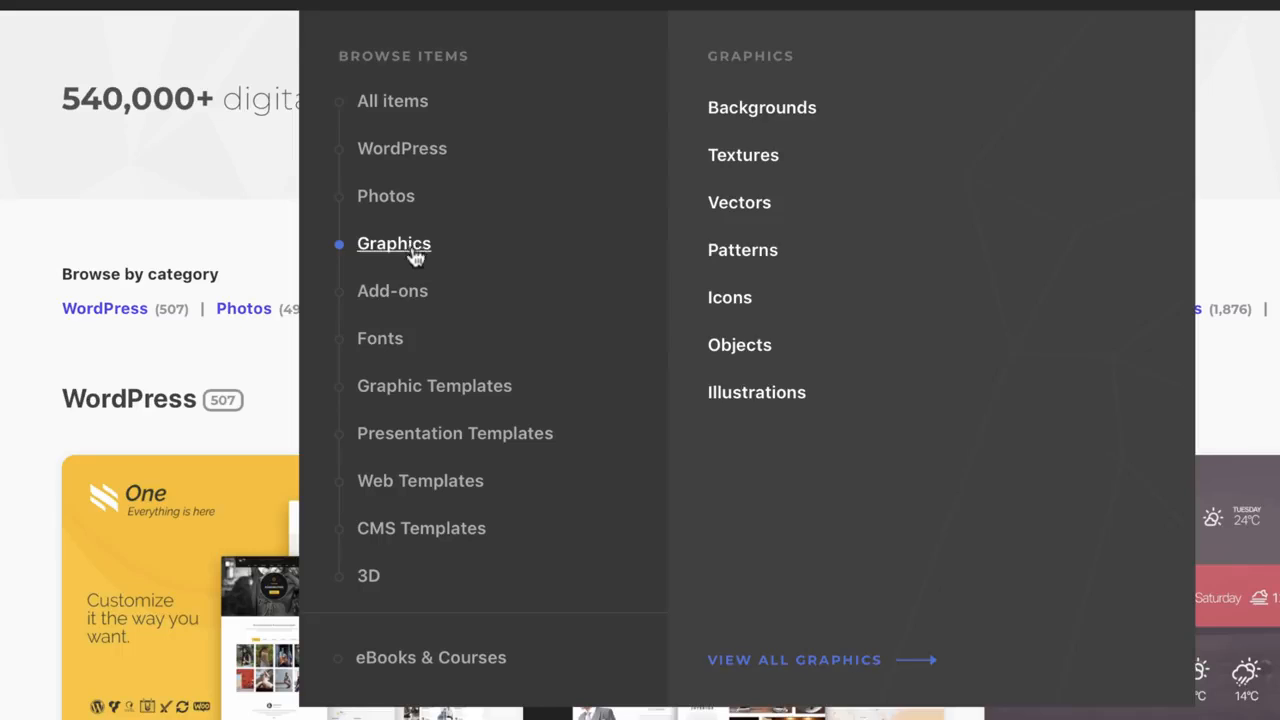
pyautogui.moveTo(418, 292)
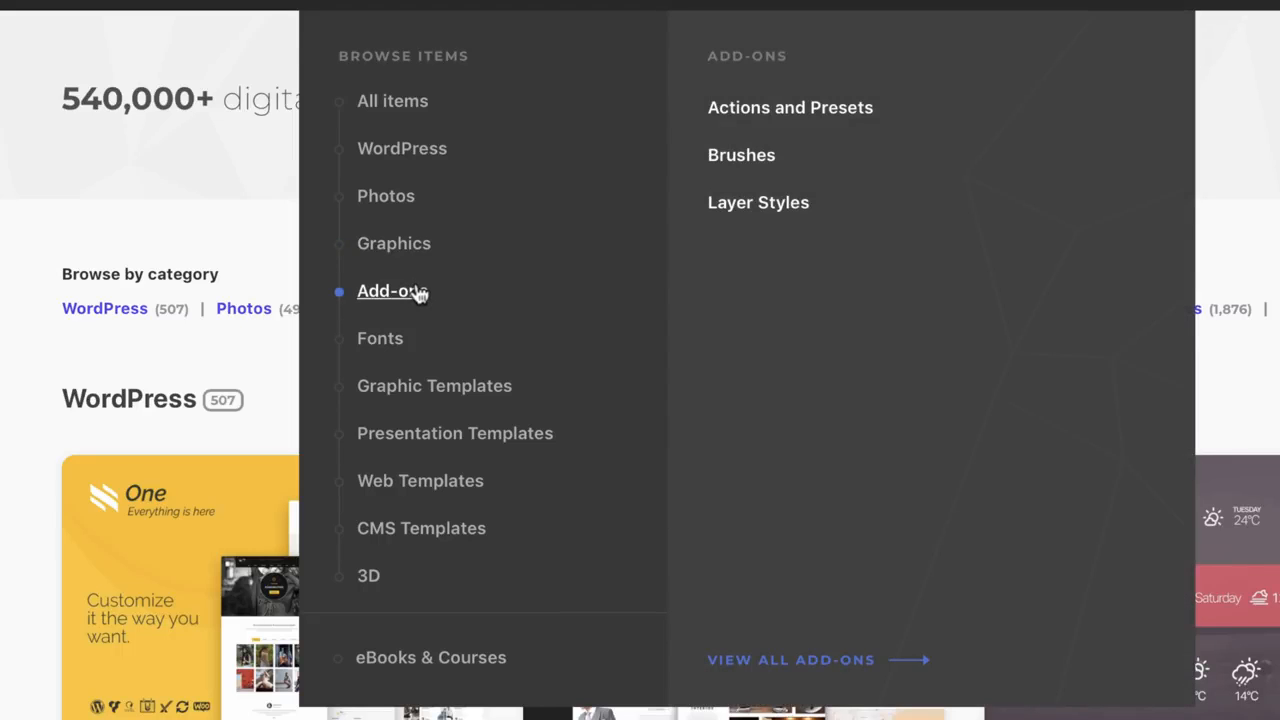
pyautogui.moveTo(400, 342)
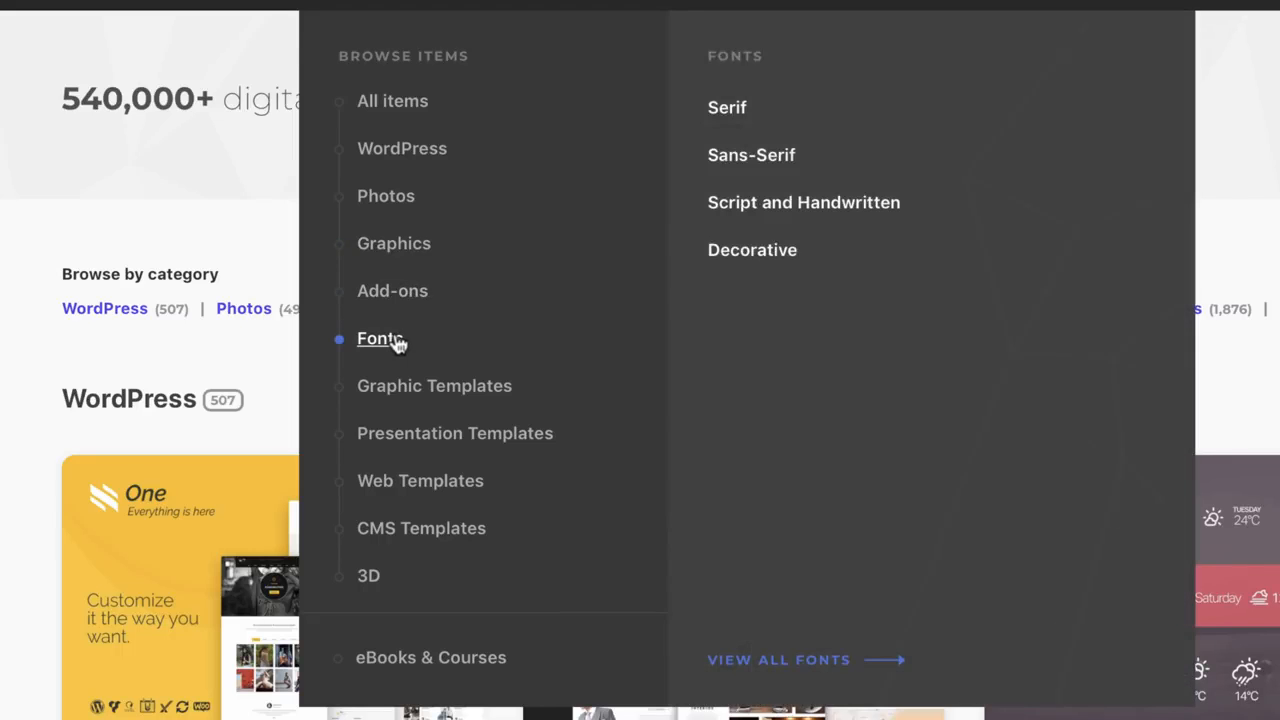
pyautogui.moveTo(421, 385)
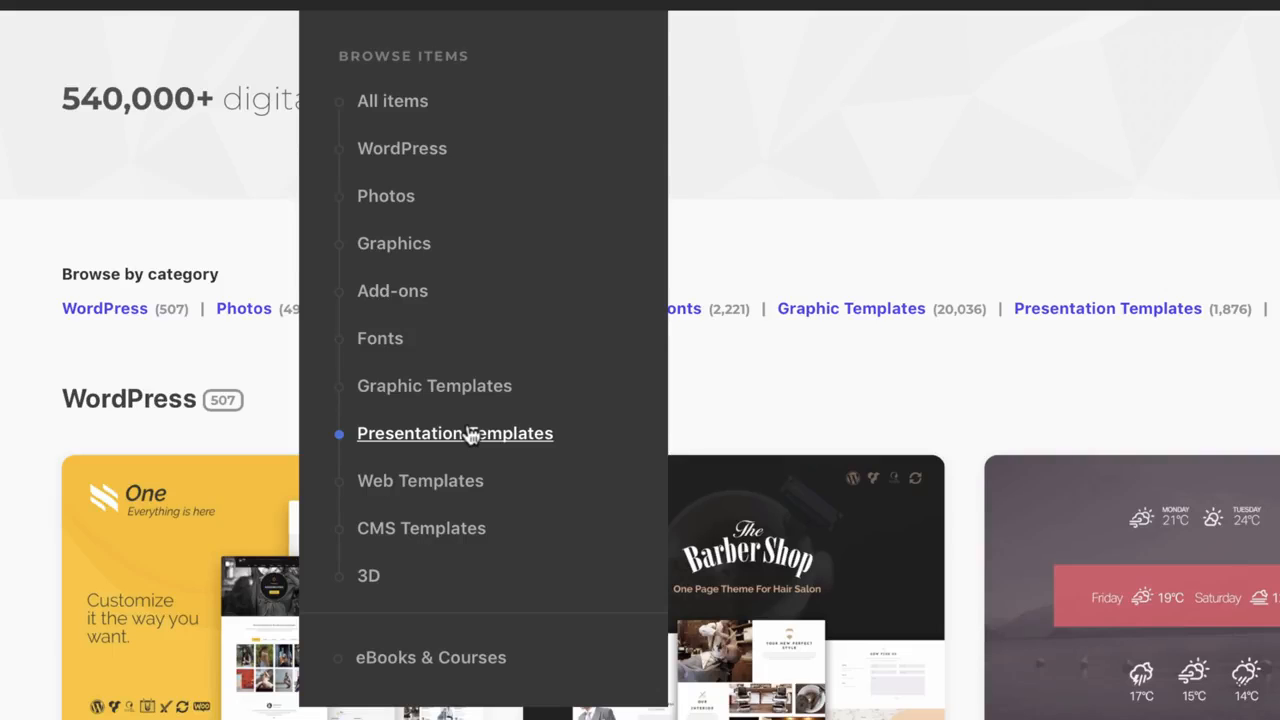
pyautogui.moveTo(437, 487)
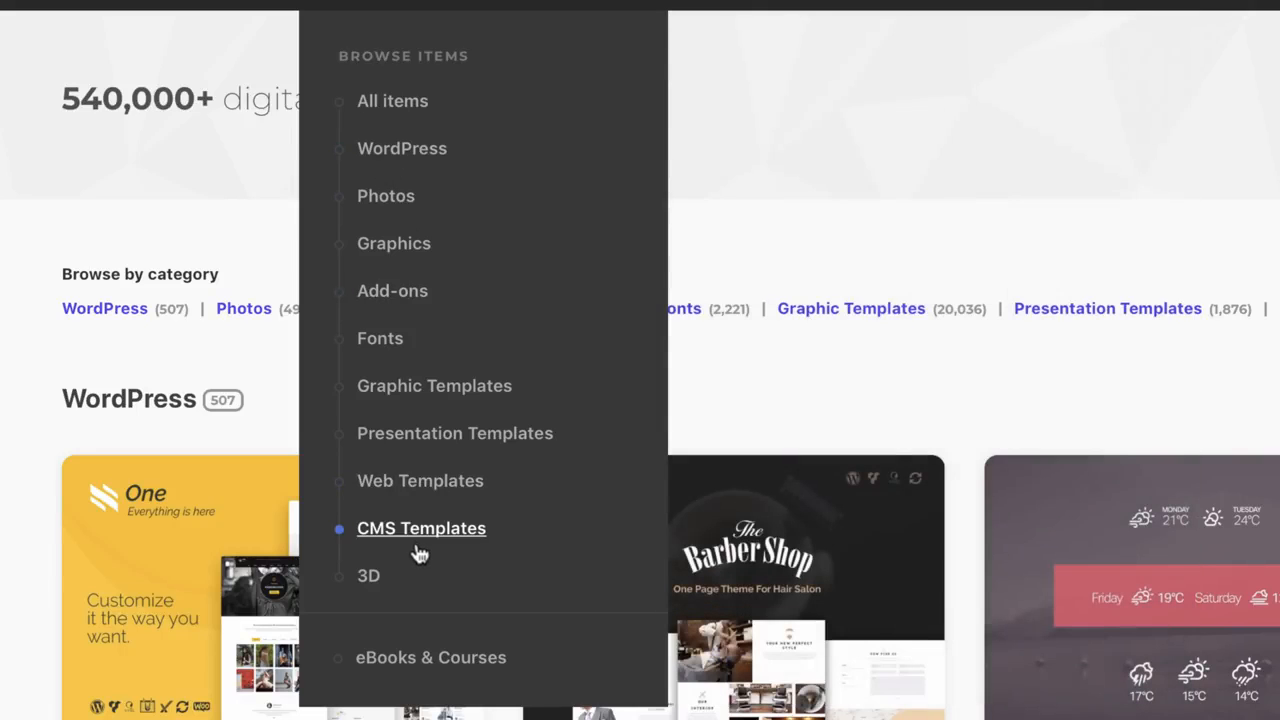
pyautogui.moveTo(407, 552)
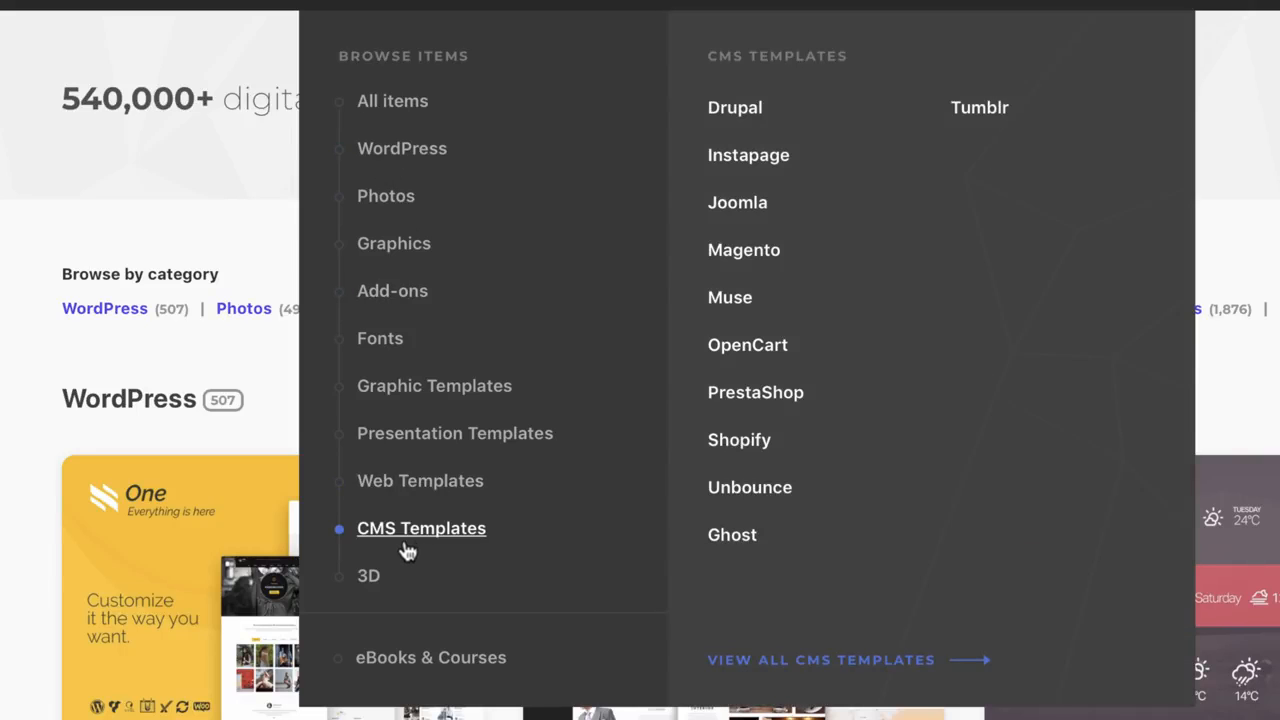